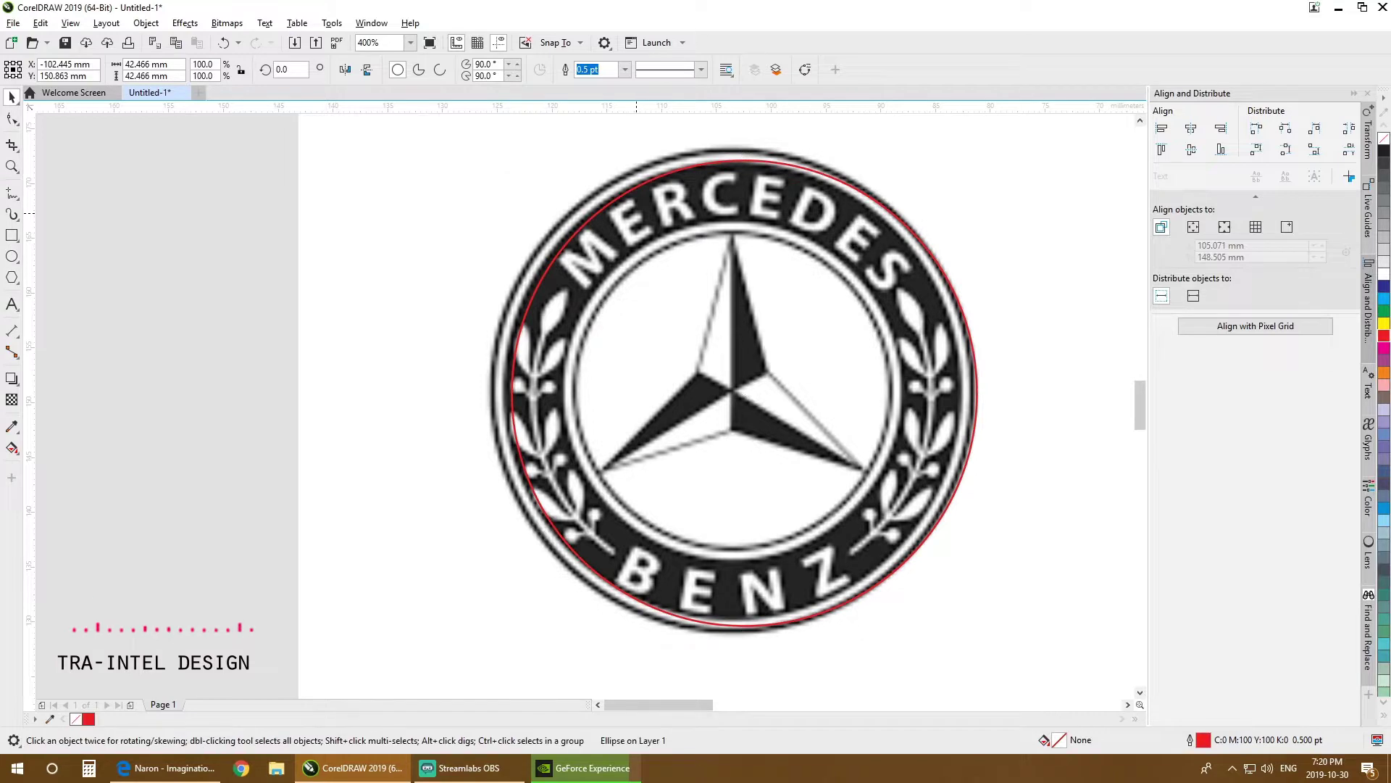
Step: Move the red circle onto the reference logo so its upper-left arc follows the logo's outer rim
drag(645, 211, 608, 190)
scroll(604, 174, up, 1)
scroll(601, 190, down, 2)
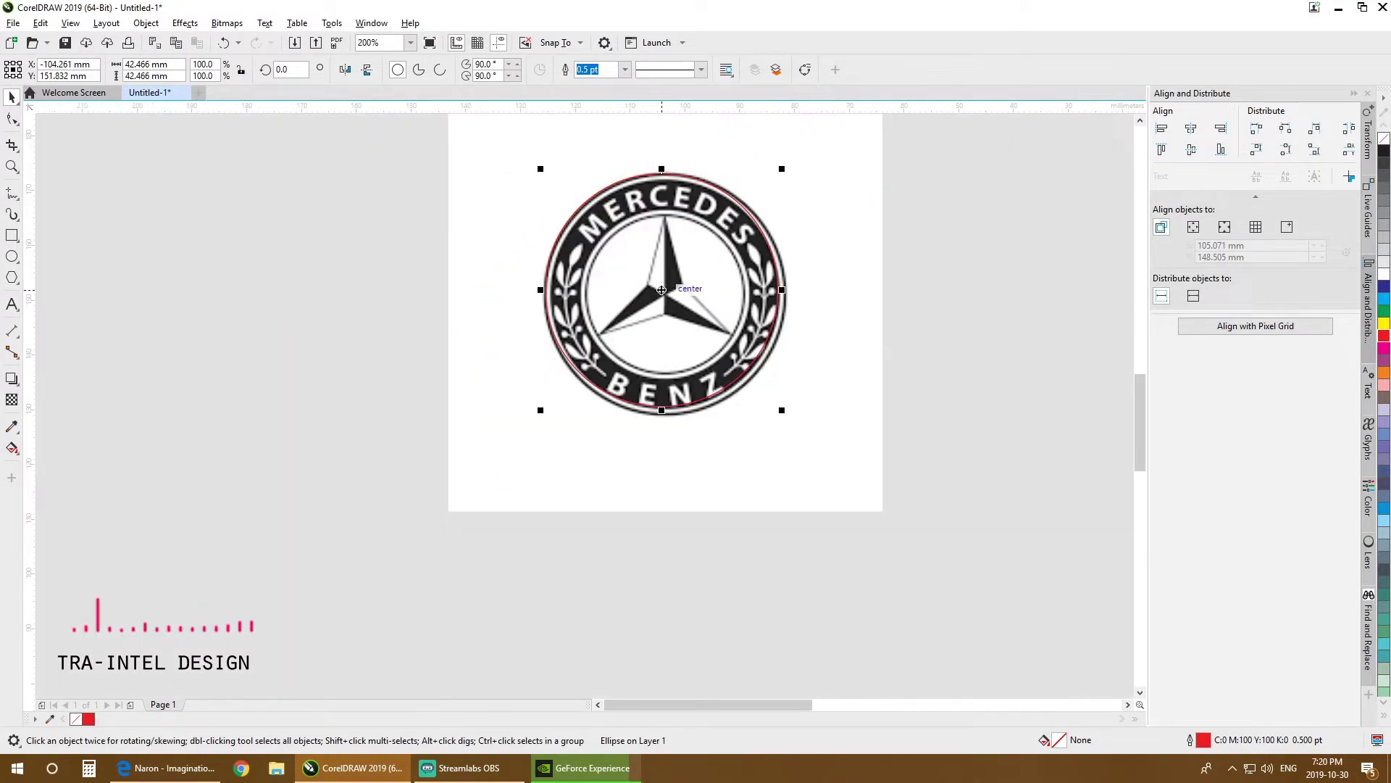
scroll(662, 289, up, 3)
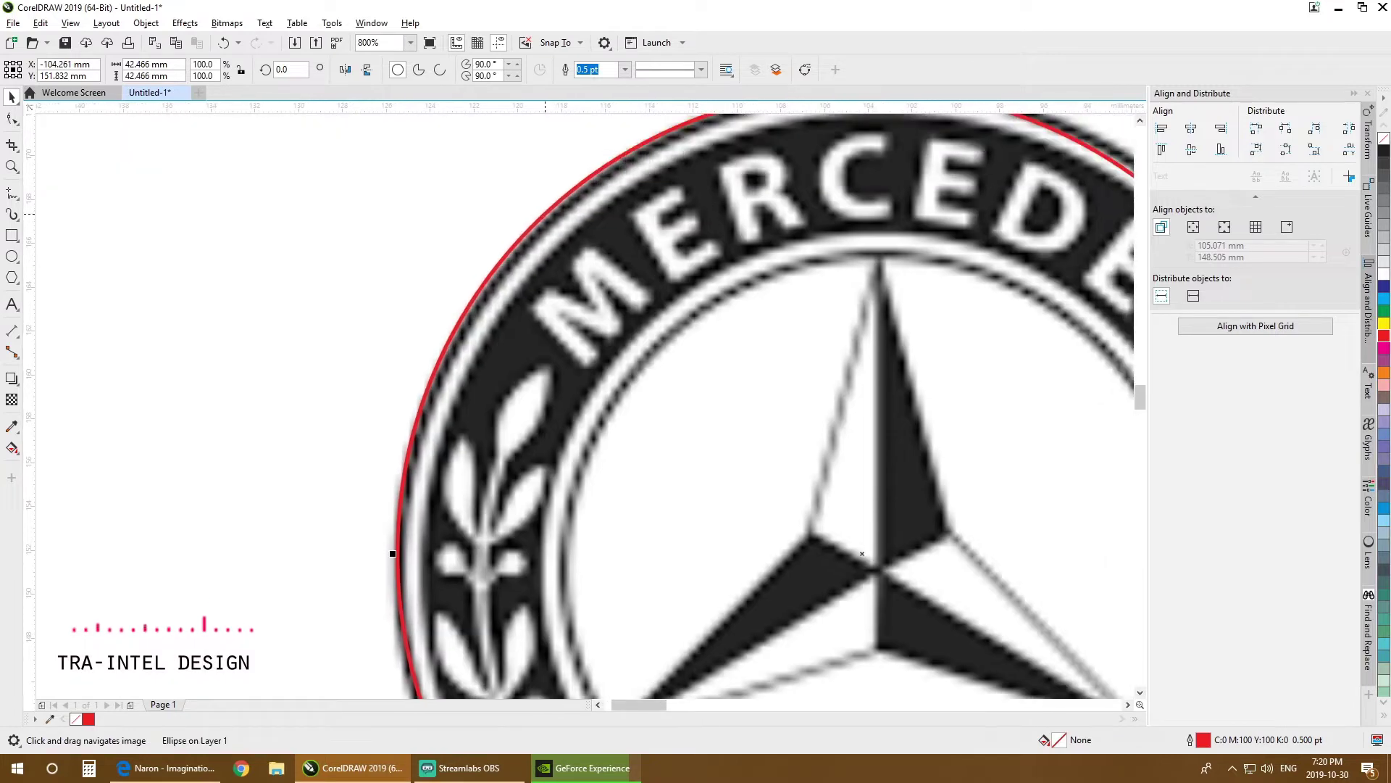
drag(545, 214, 546, 222)
scroll(554, 220, down, 1)
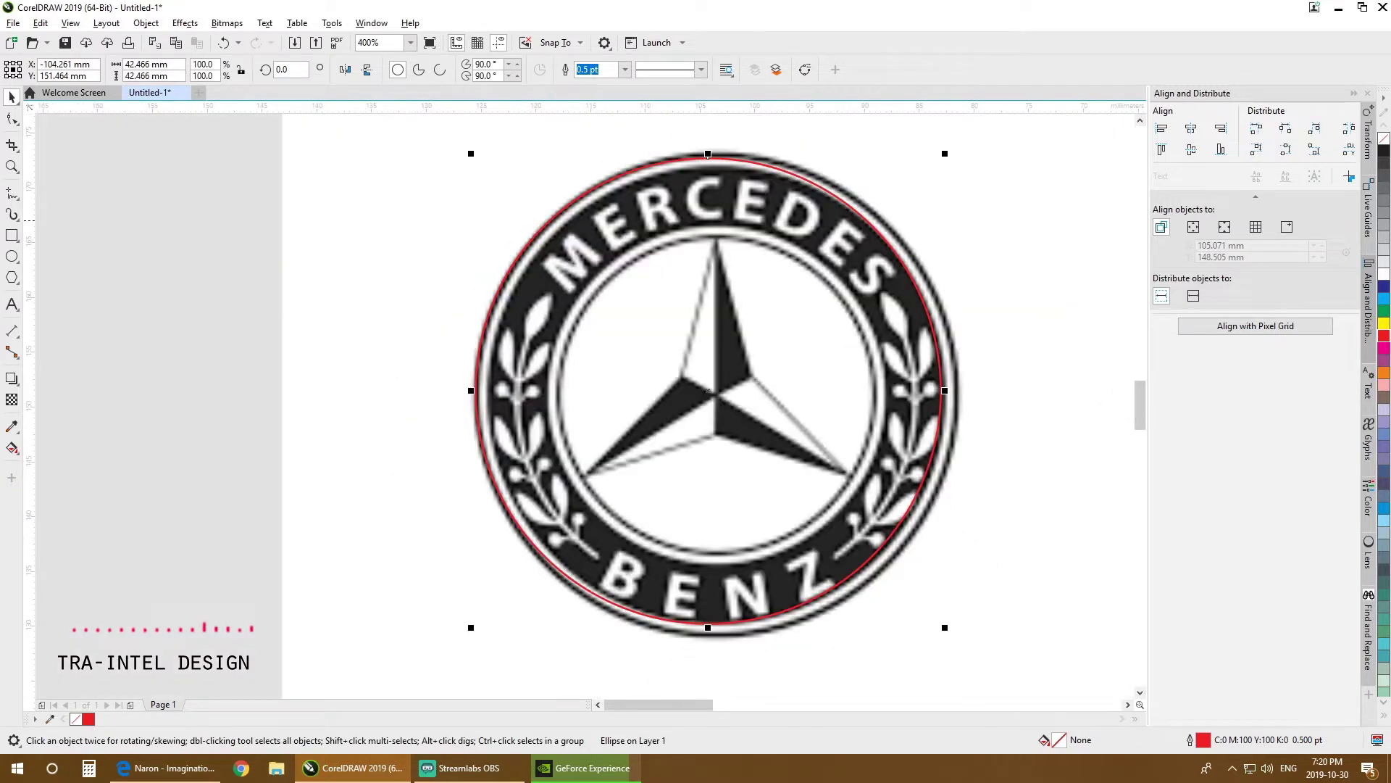
Step: Enlarge the red circle to about 44.1 mm in diameter so it matches the logo's outer rim
drag(944, 628, 968, 643)
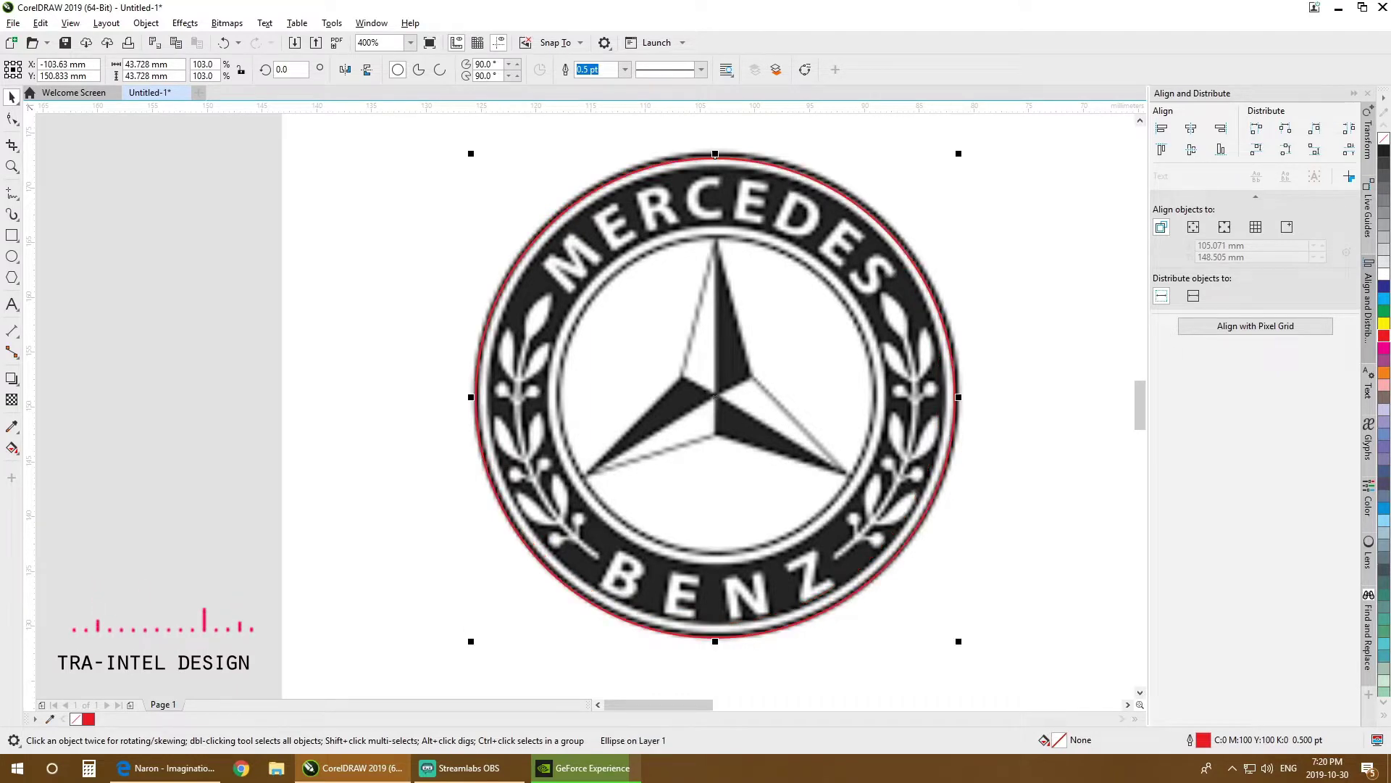
drag(959, 154, 954, 150)
scroll(970, 127, up, 2)
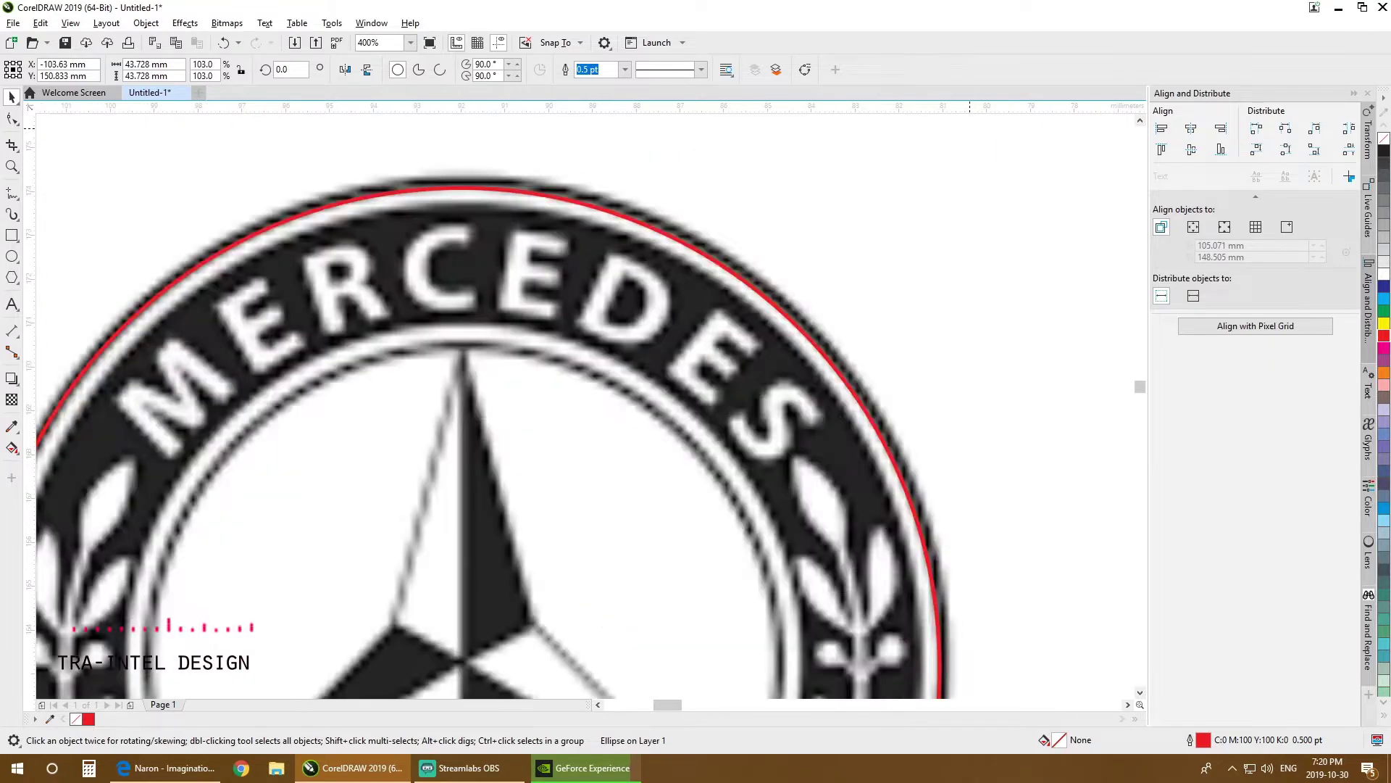
drag(914, 244, 928, 215)
scroll(928, 211, down, 2)
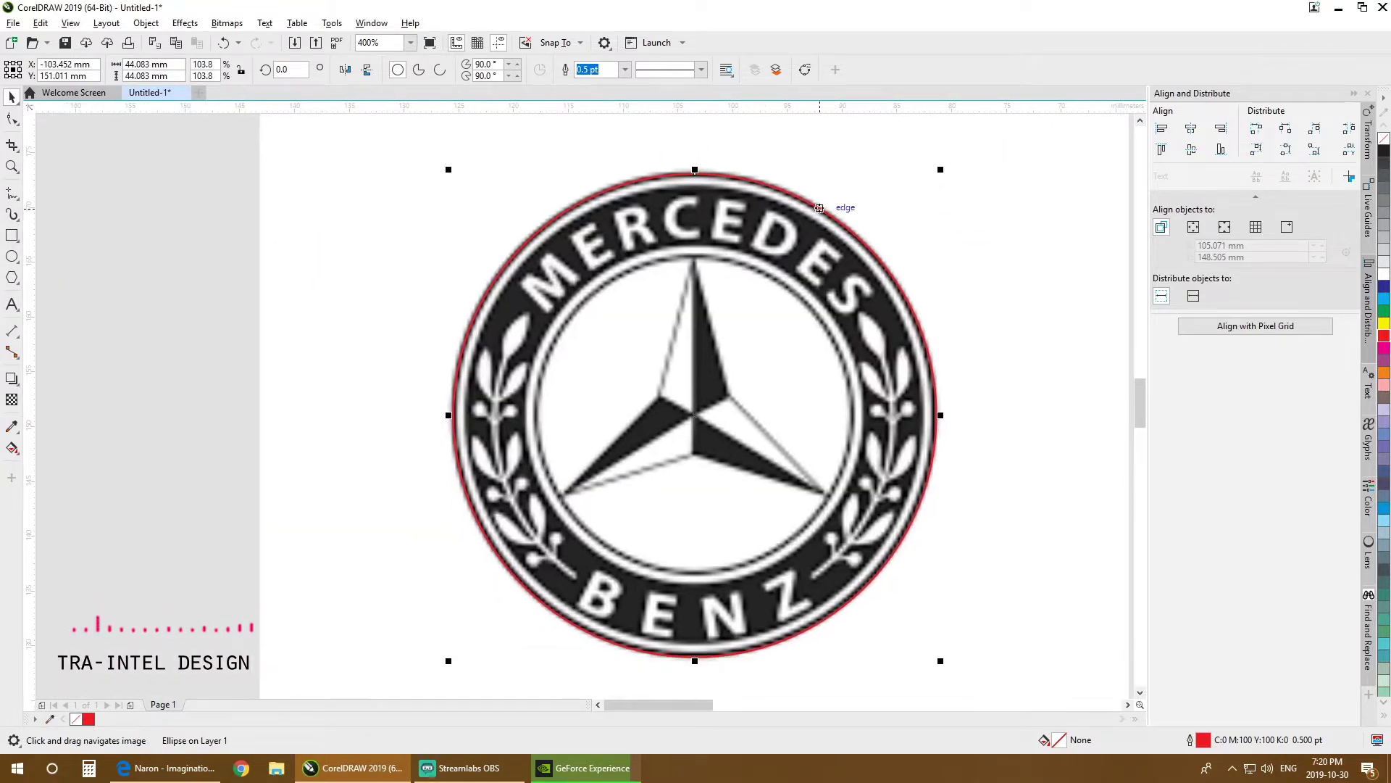
Step: Trace the logo's inner rings with four smaller concentric copies of the circle, the smallest about 29 mm in diameter
scroll(910, 163, up, 1)
drag(961, 186, 804, 353)
drag(626, 393, 770, 283)
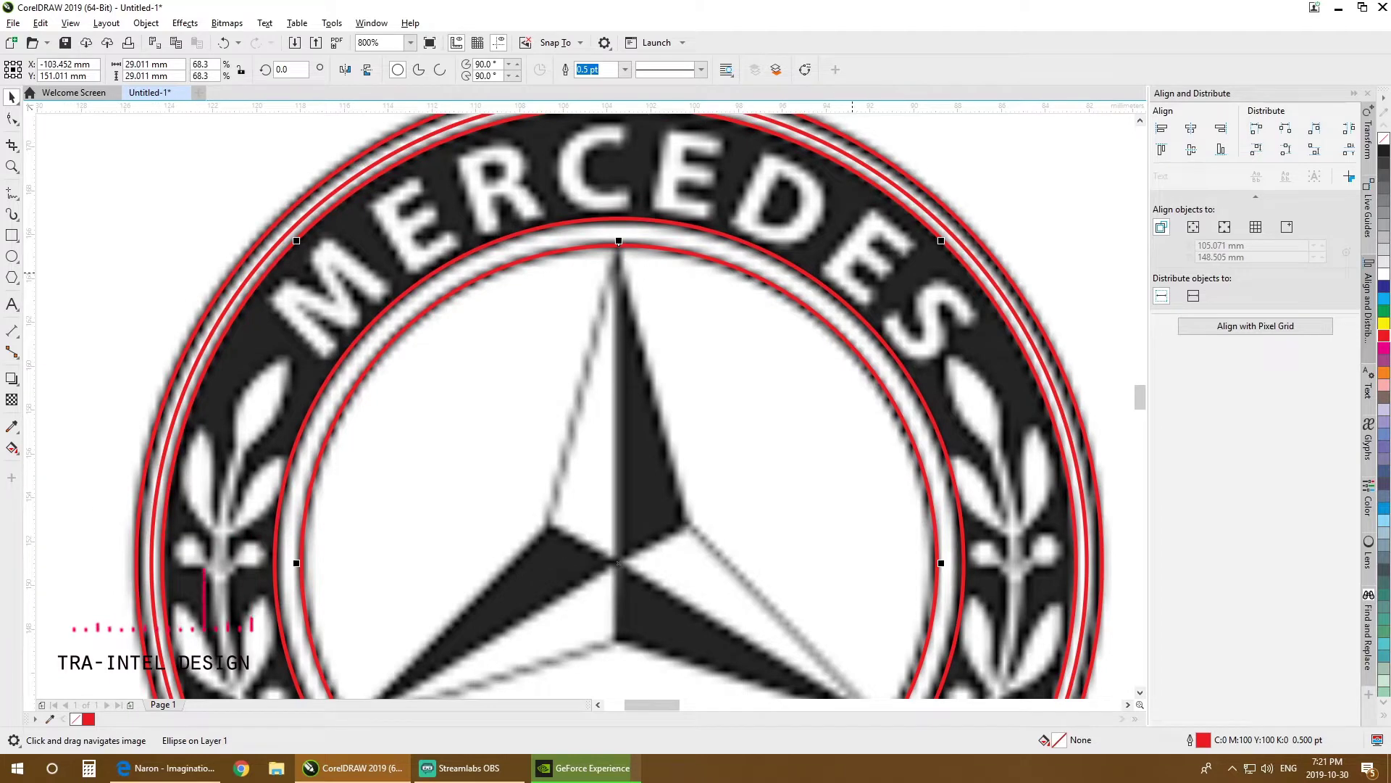
Step: Select all five concentric circles and move them off the page, to the left of the reference logo
scroll(850, 273, down, 2)
drag(926, 232, 790, 321)
drag(882, 264, 427, 246)
scroll(375, 227, up, 2)
scroll(535, 254, down, 1)
drag(545, 234, 468, 266)
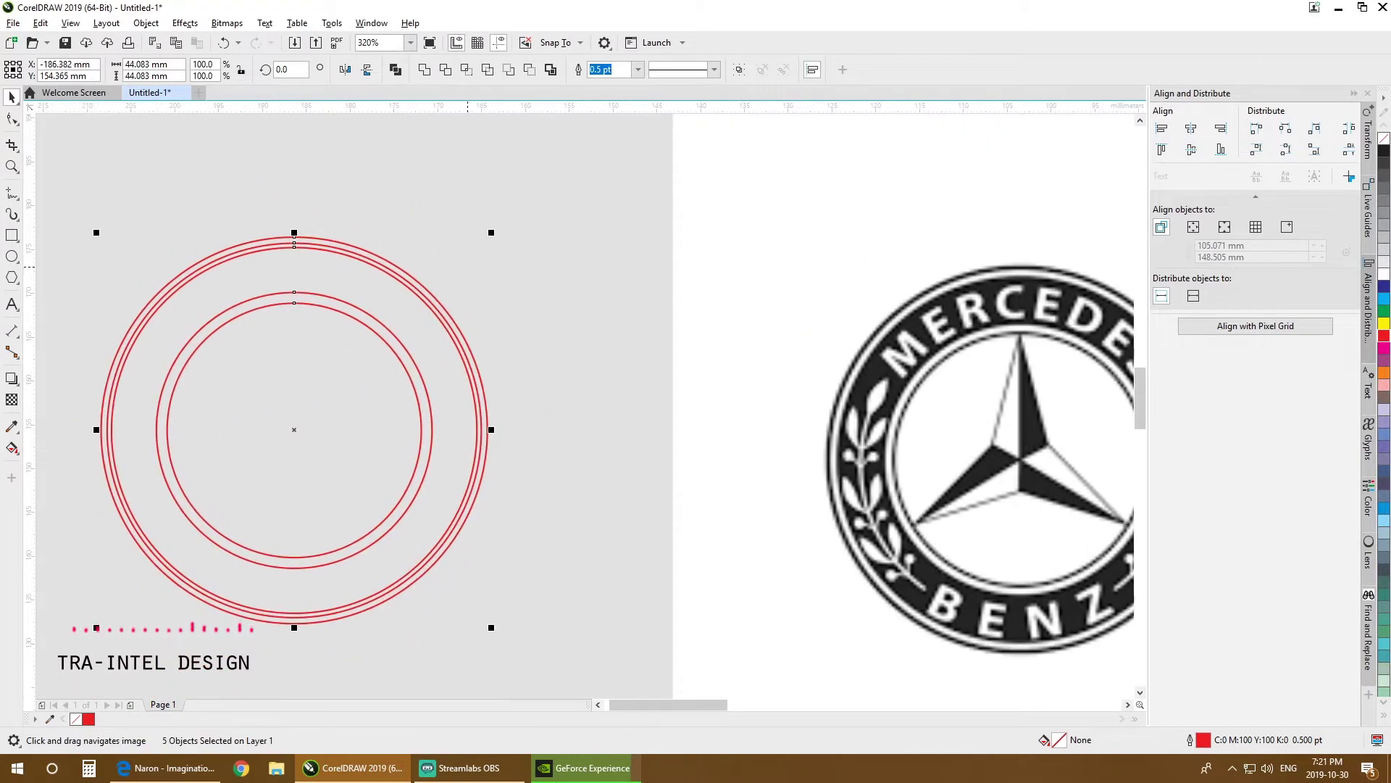
Step: Give the outermost circle of the moved set a black outline with a width of 1 pt
click(437, 267)
click(417, 285)
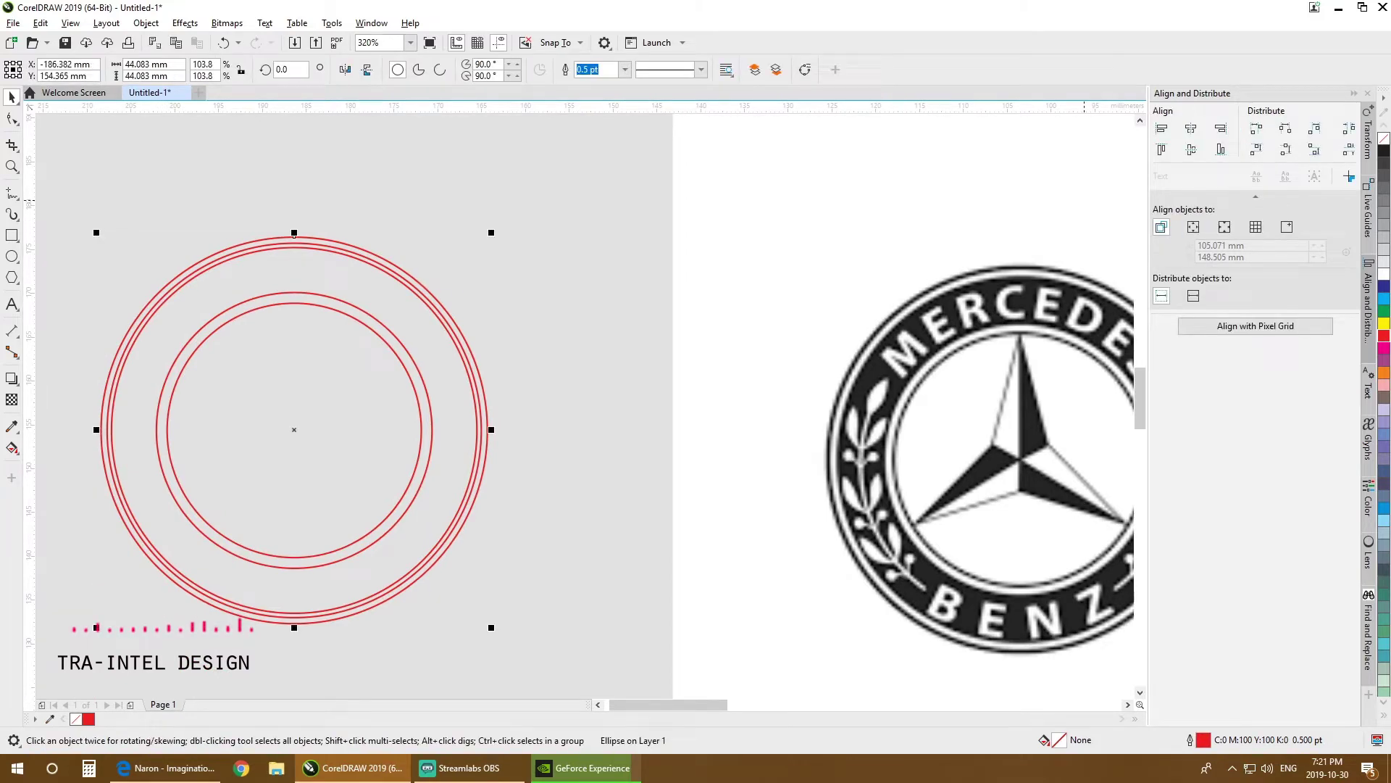
click(1384, 151)
click(434, 265)
click(418, 282)
right_click(1384, 151)
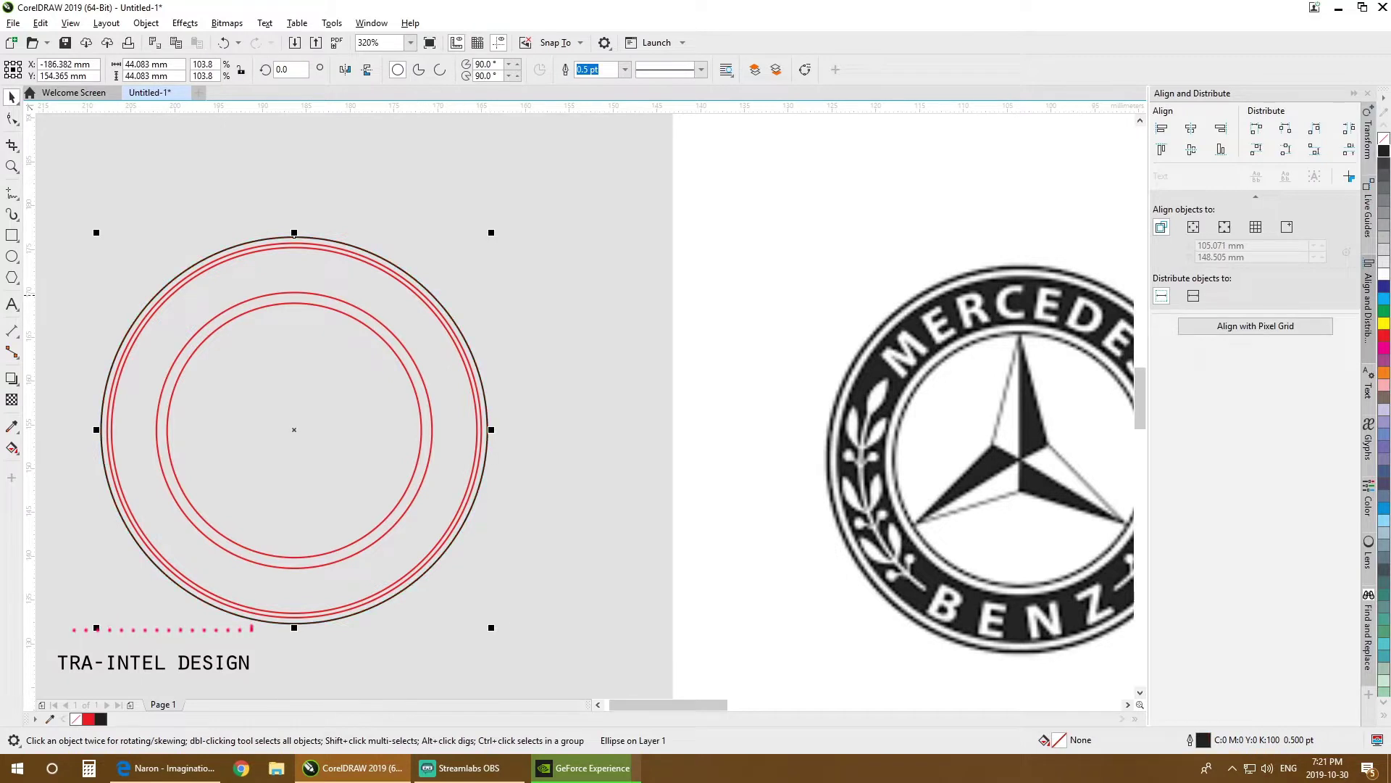
drag(498, 297, 381, 297)
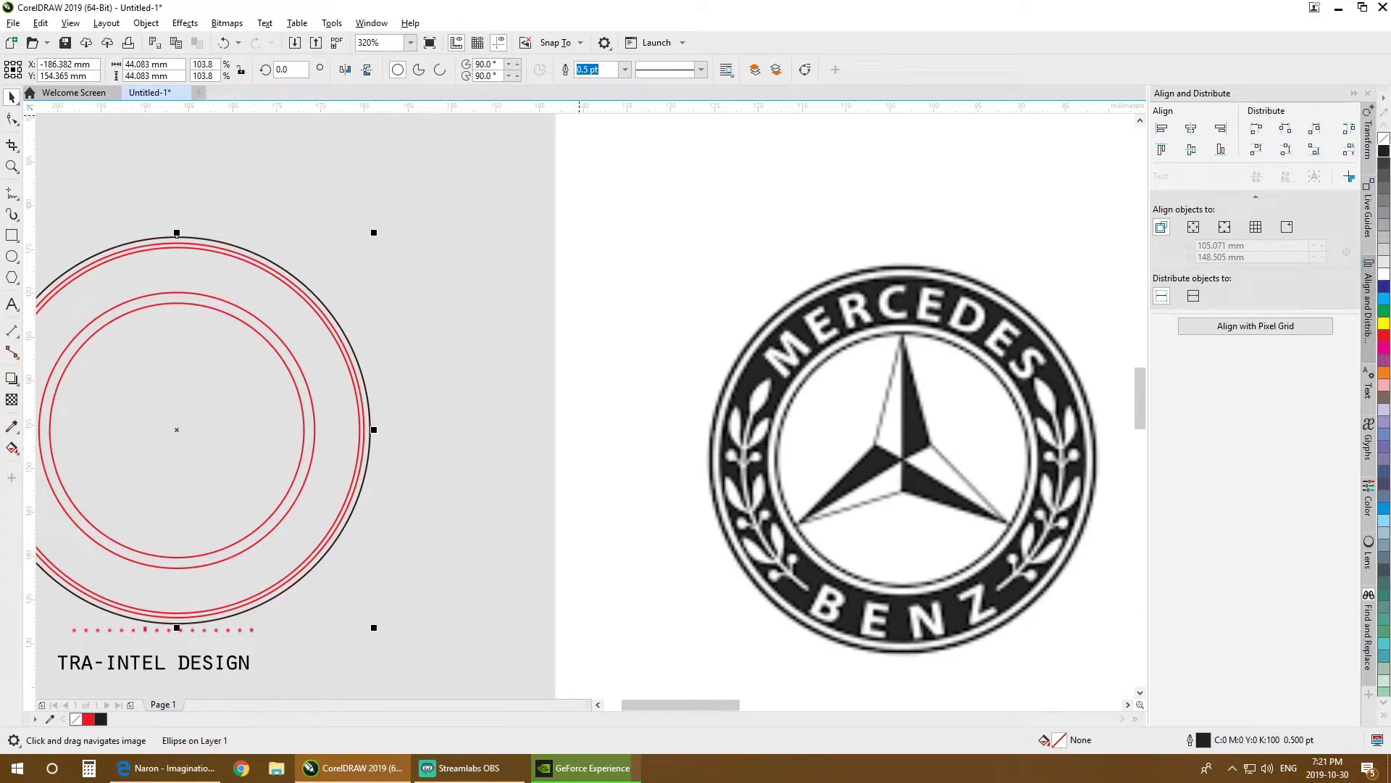
text(1)
key(Return)
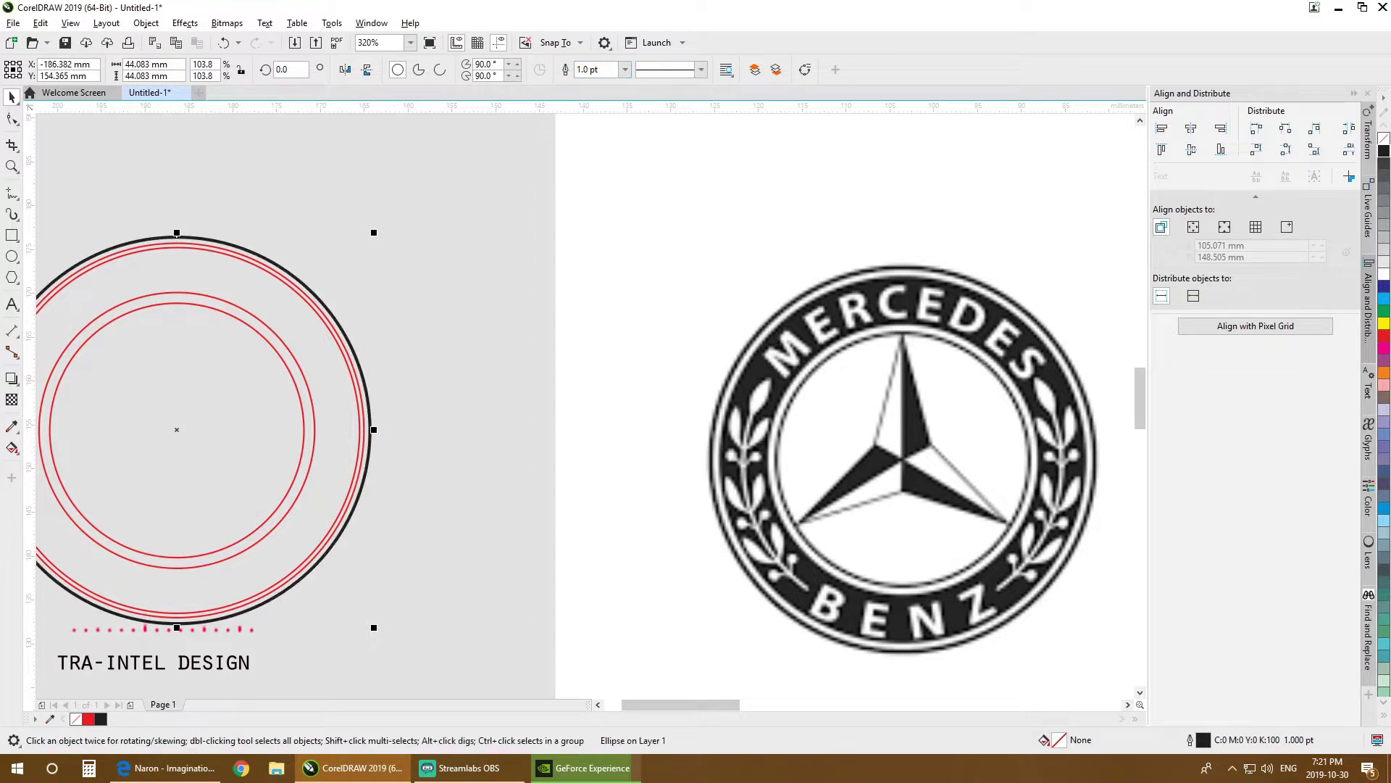
Step: Move the second-largest circle back onto the reference logo and scale it to about 42.7 mm in diameter
drag(484, 273, 583, 266)
click(580, 267)
scroll(406, 284, up, 4)
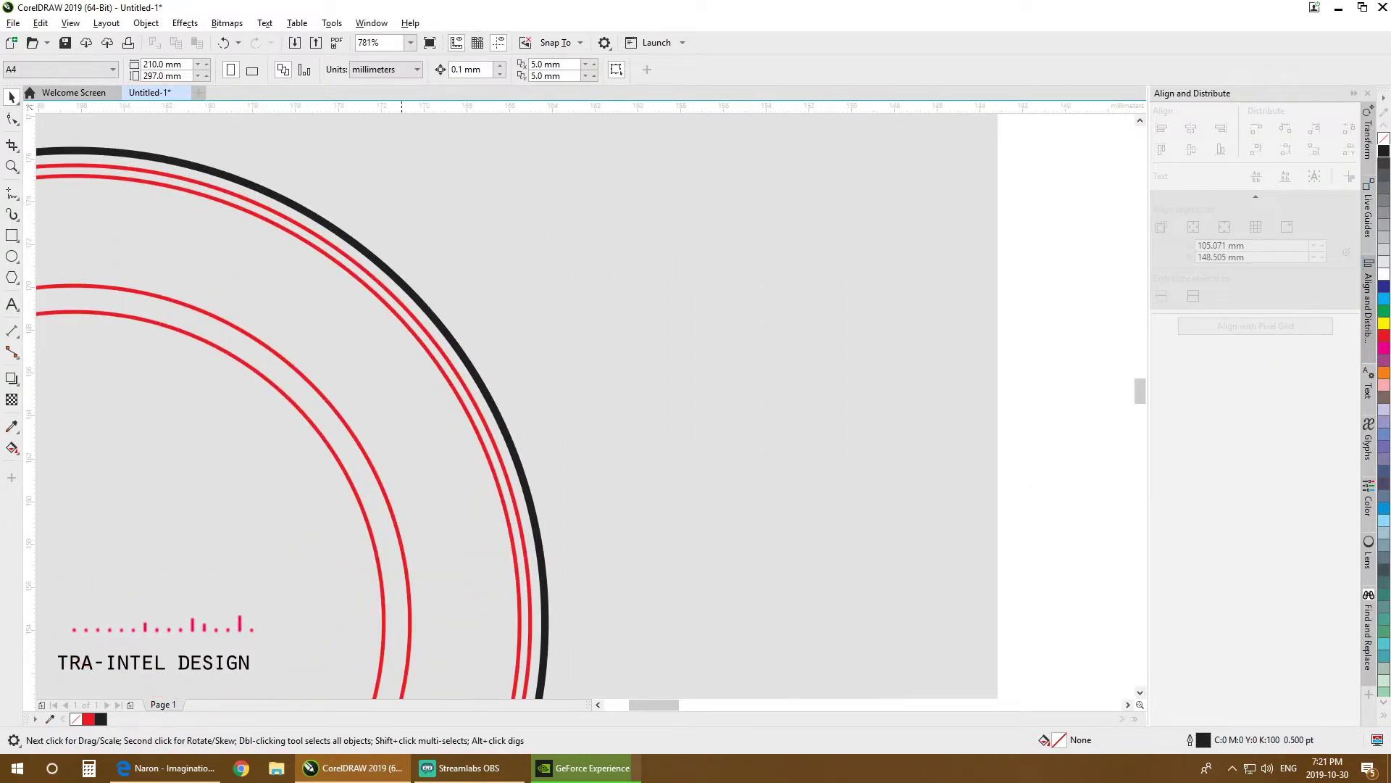
scroll(402, 312, down, 3)
drag(403, 313, 814, 376)
scroll(879, 352, up, 2)
scroll(818, 290, down, 6)
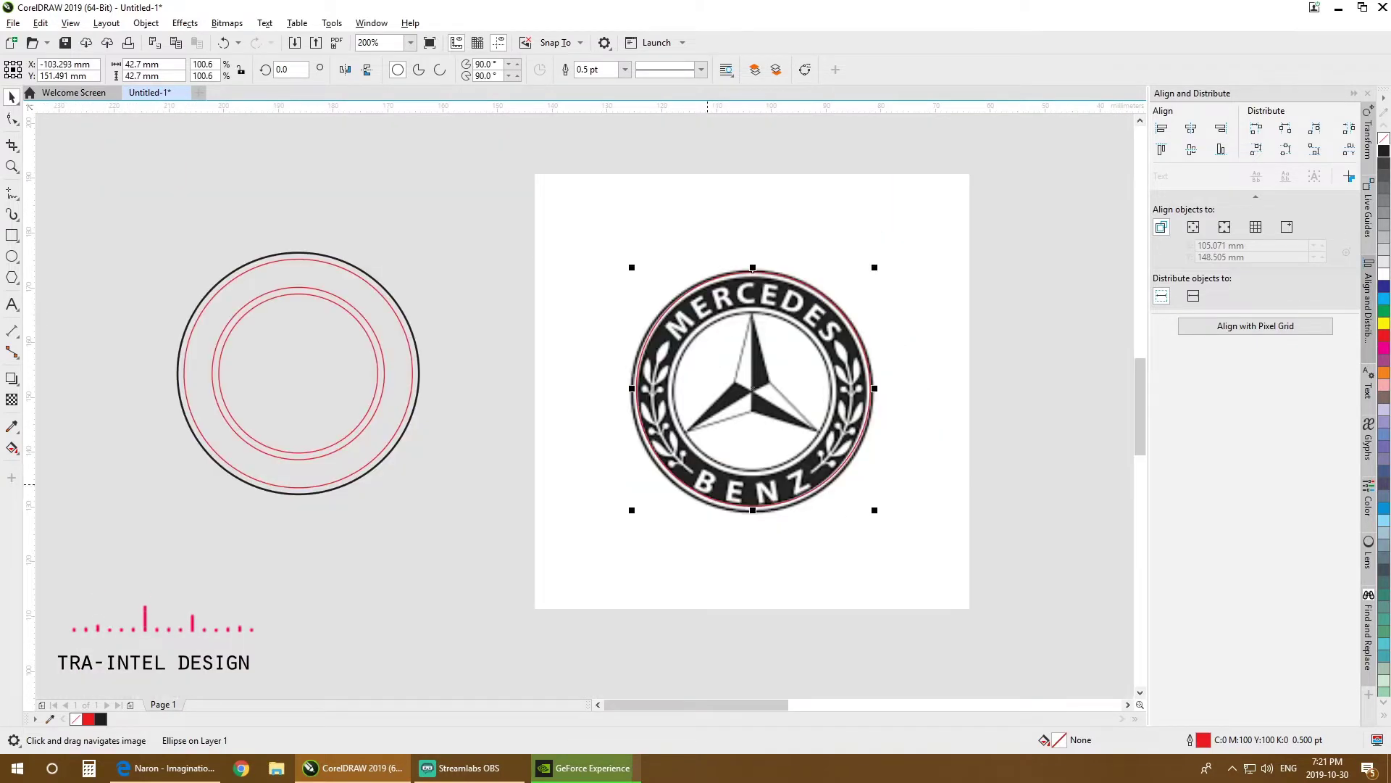
Step: Enlarge the circle on the logo to about 43.4 mm and nudge it horizontally to centre it on the outer rim
scroll(690, 510, up, 1)
drag(576, 510, 566, 515)
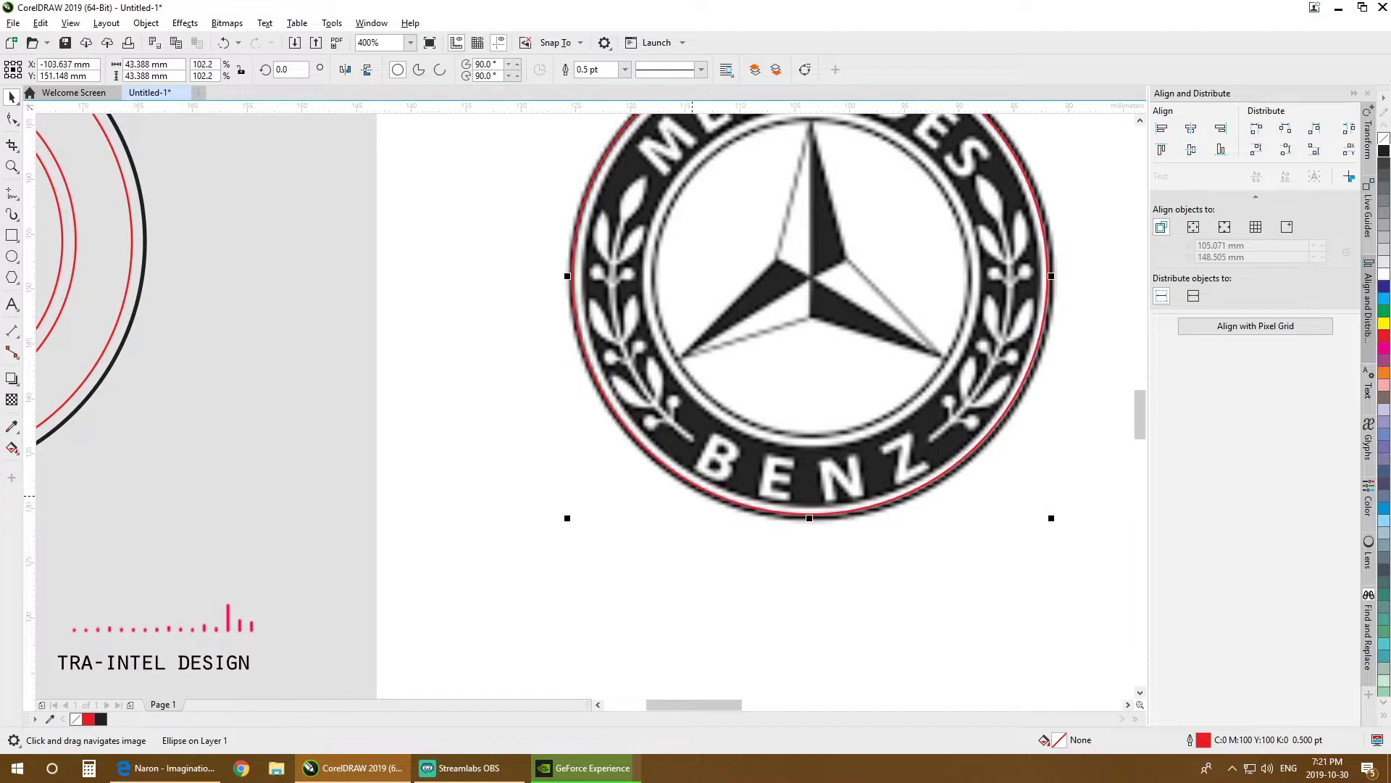
scroll(703, 493, up, 1)
drag(731, 496, 431, 548)
scroll(478, 507, down, 1)
drag(602, 360, 606, 520)
scroll(390, 318, up, 1)
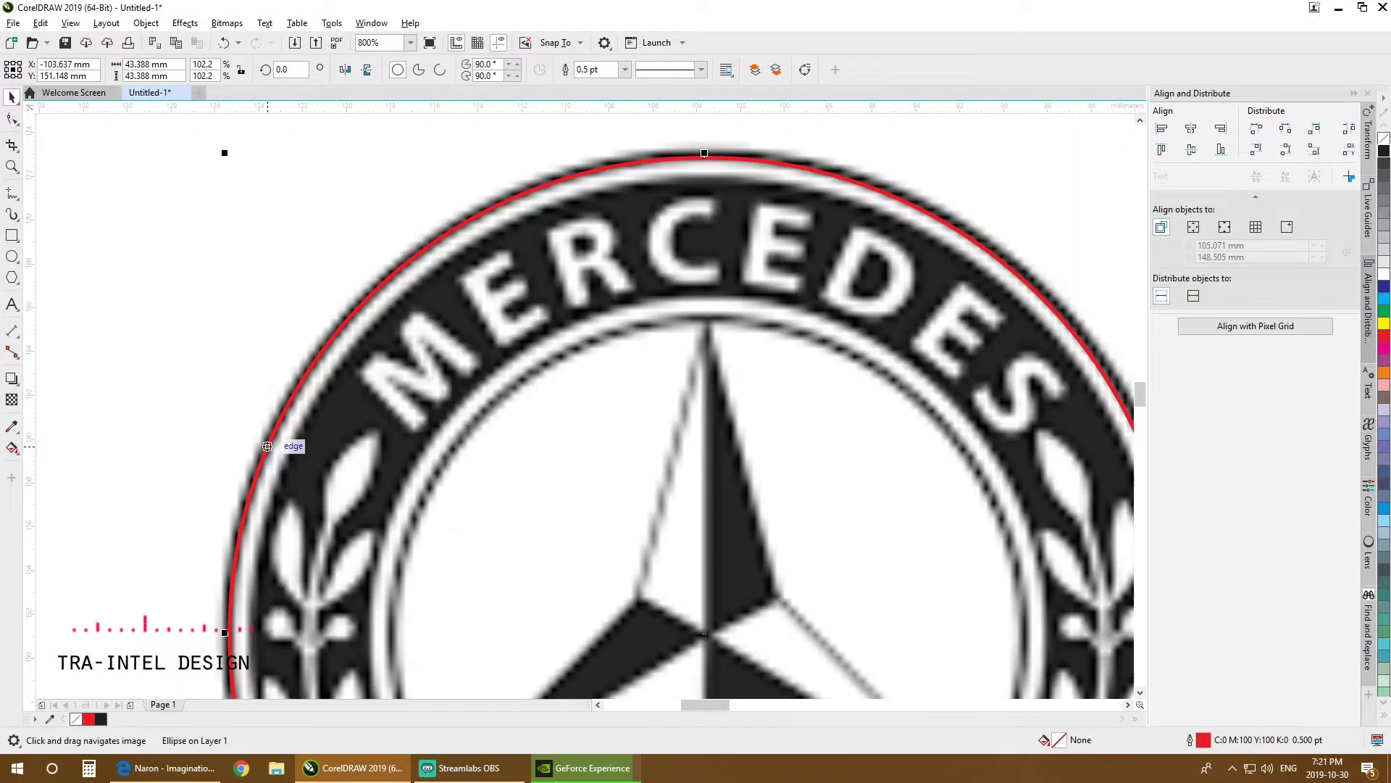
scroll(267, 446, down, 2)
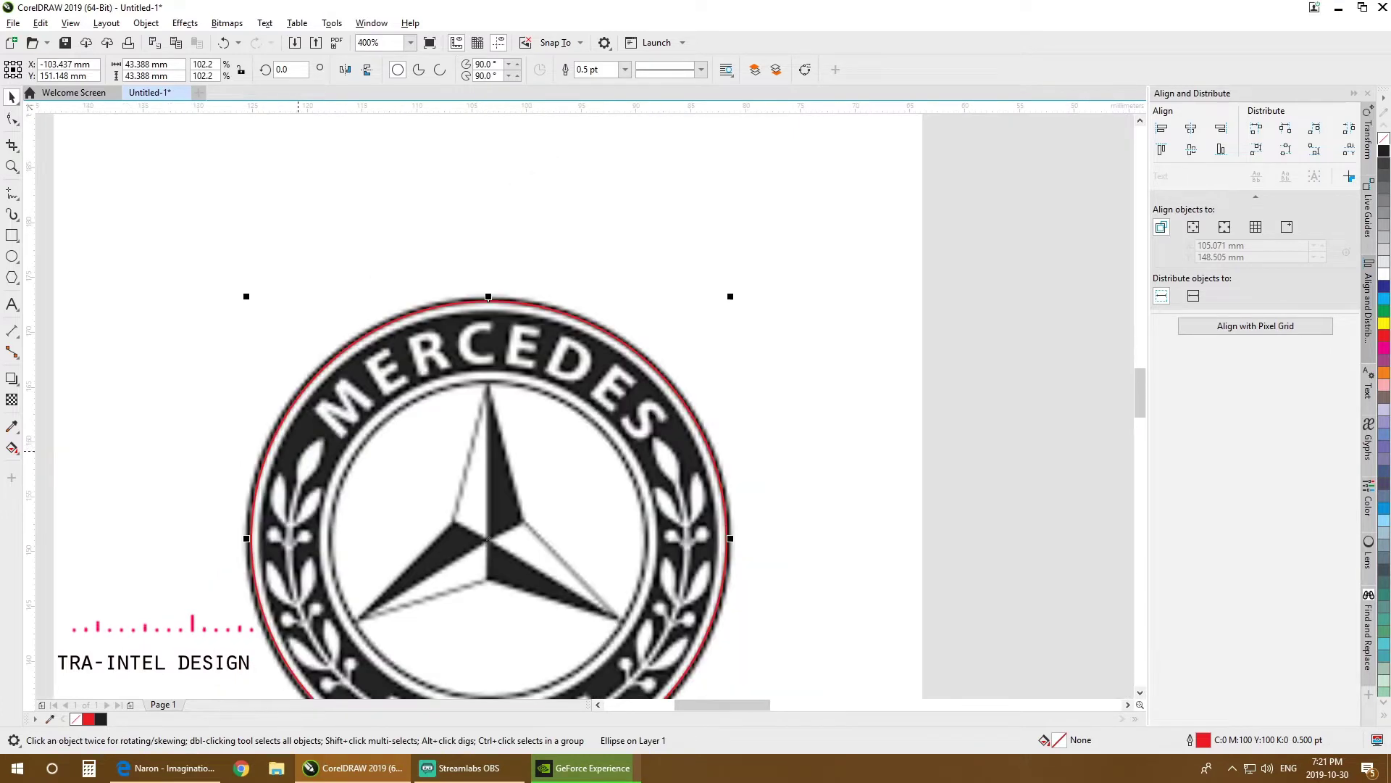
drag(298, 451, 378, 324)
key(Left)
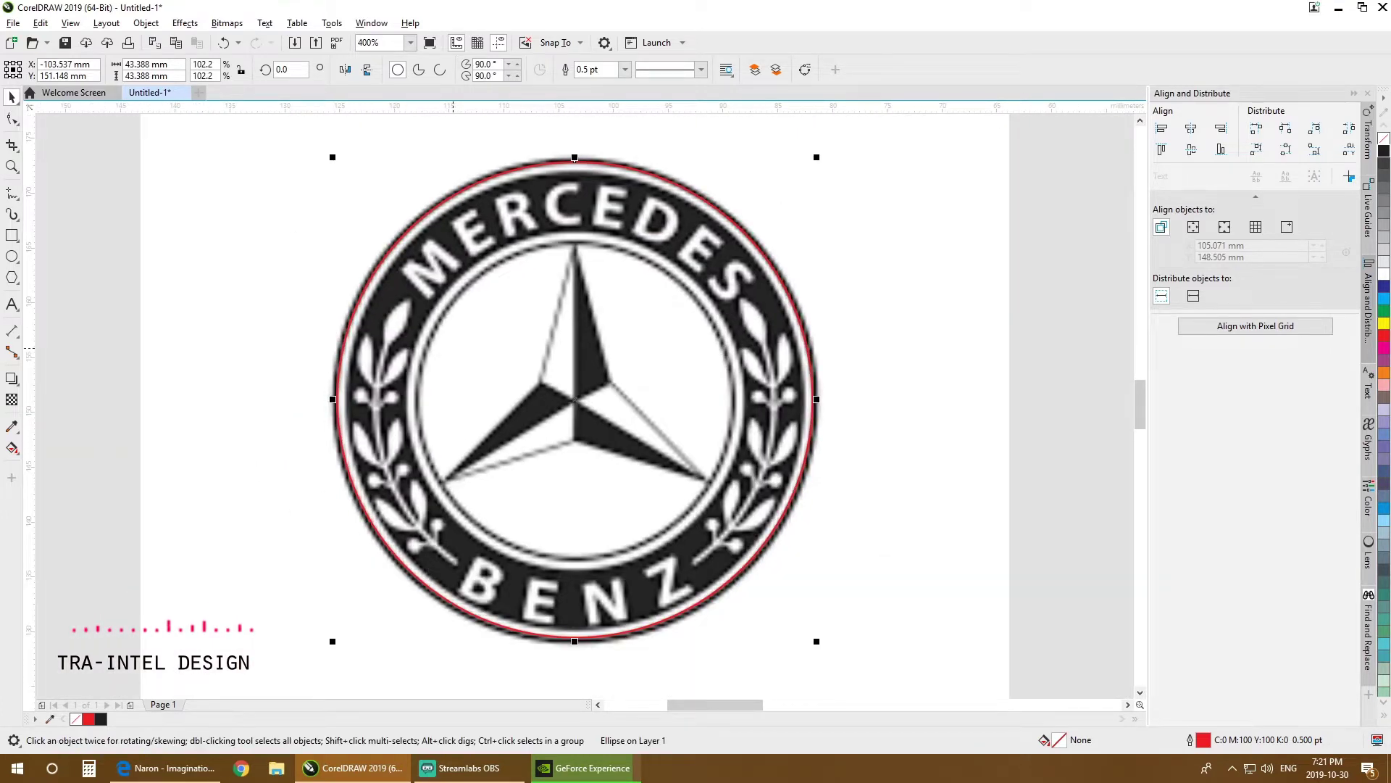
Step: Add a concentric copy about 41.8 mm in diameter and move both circles below the off-page circle set
scroll(819, 140, up, 1)
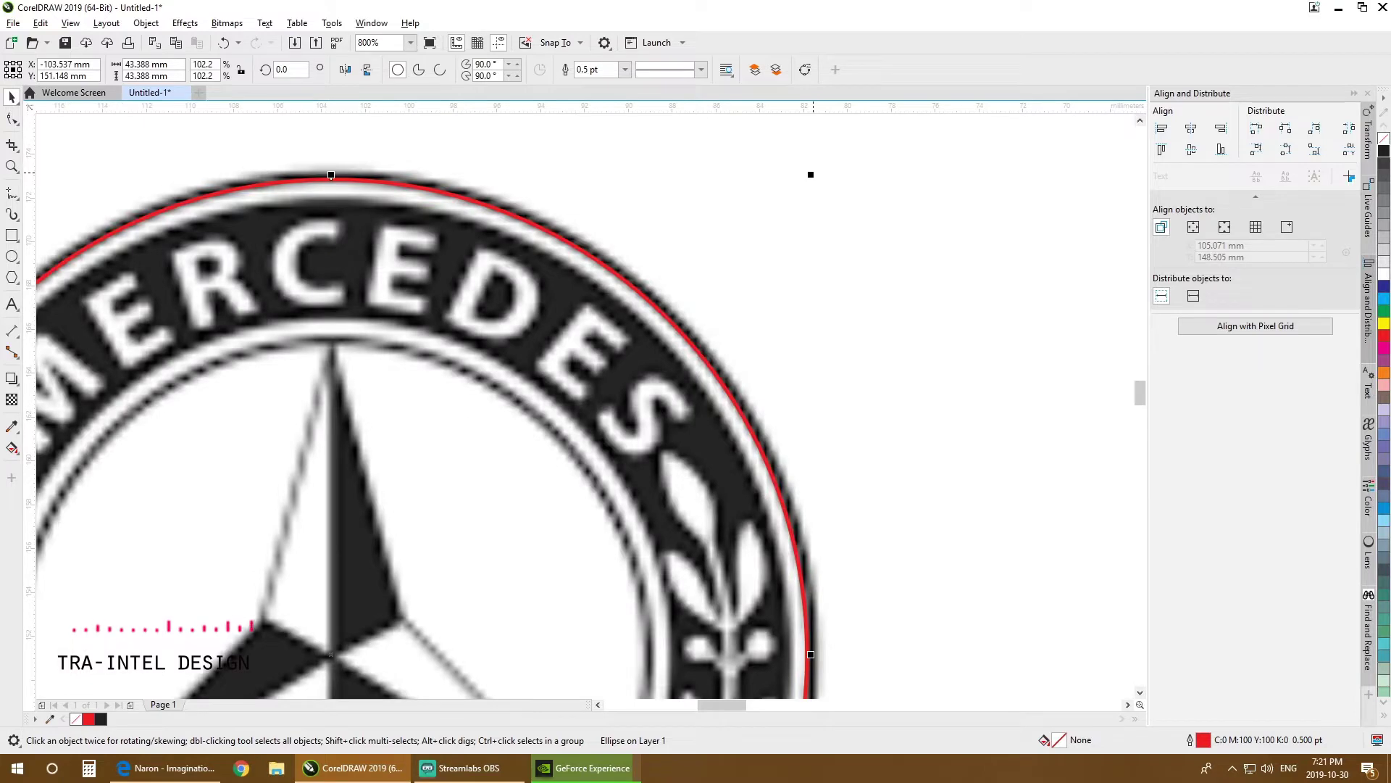
drag(811, 174, 794, 192)
scroll(792, 193, down, 2)
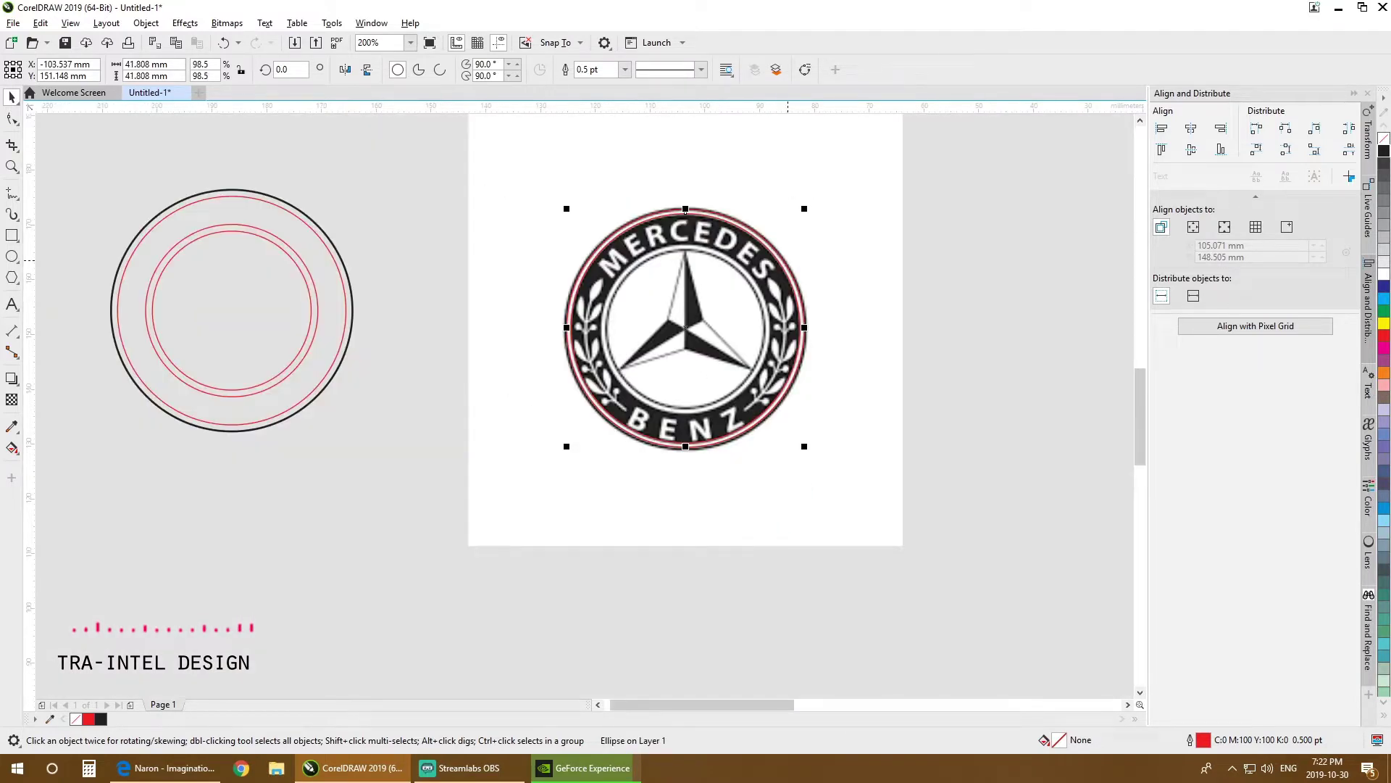
drag(785, 261, 396, 504)
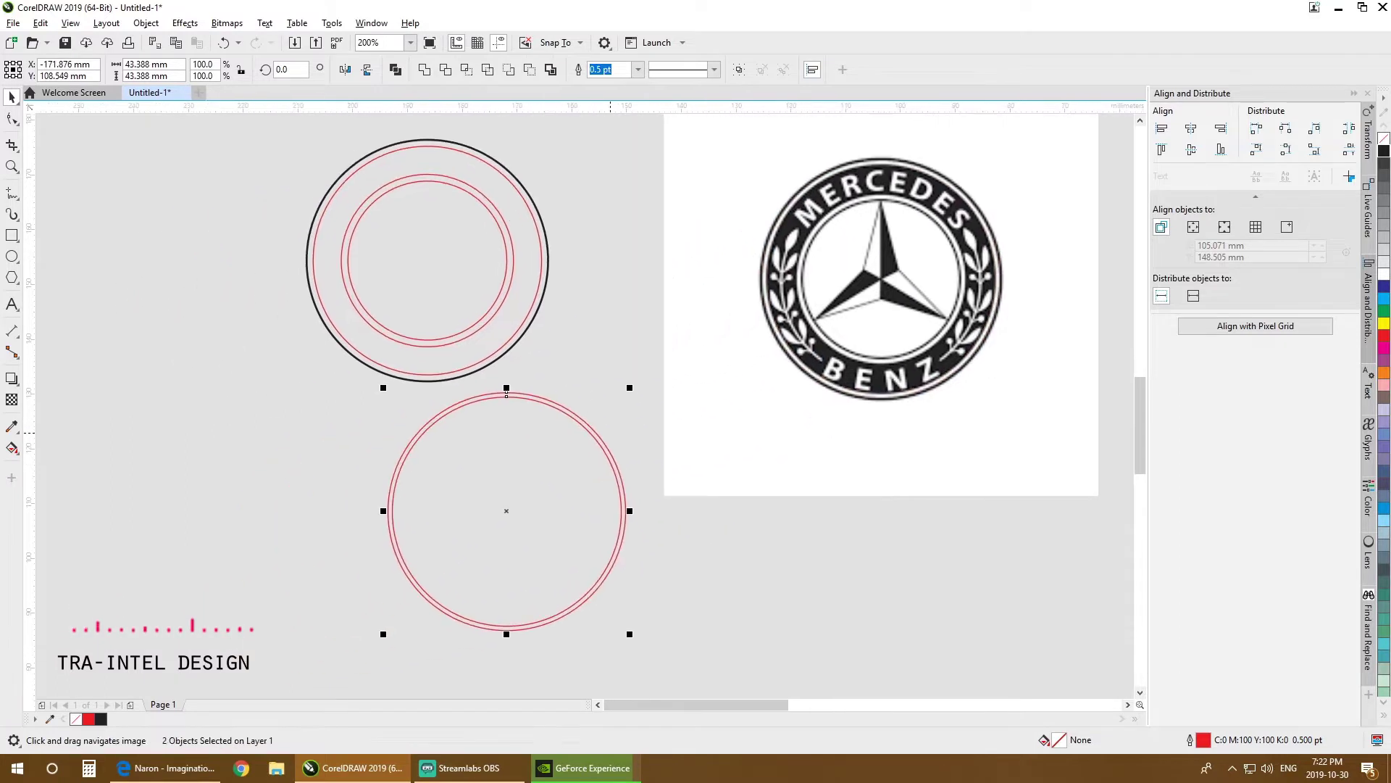
Step: Try a front-minus-back subtraction and a white fill on the two lower circles
click(508, 69)
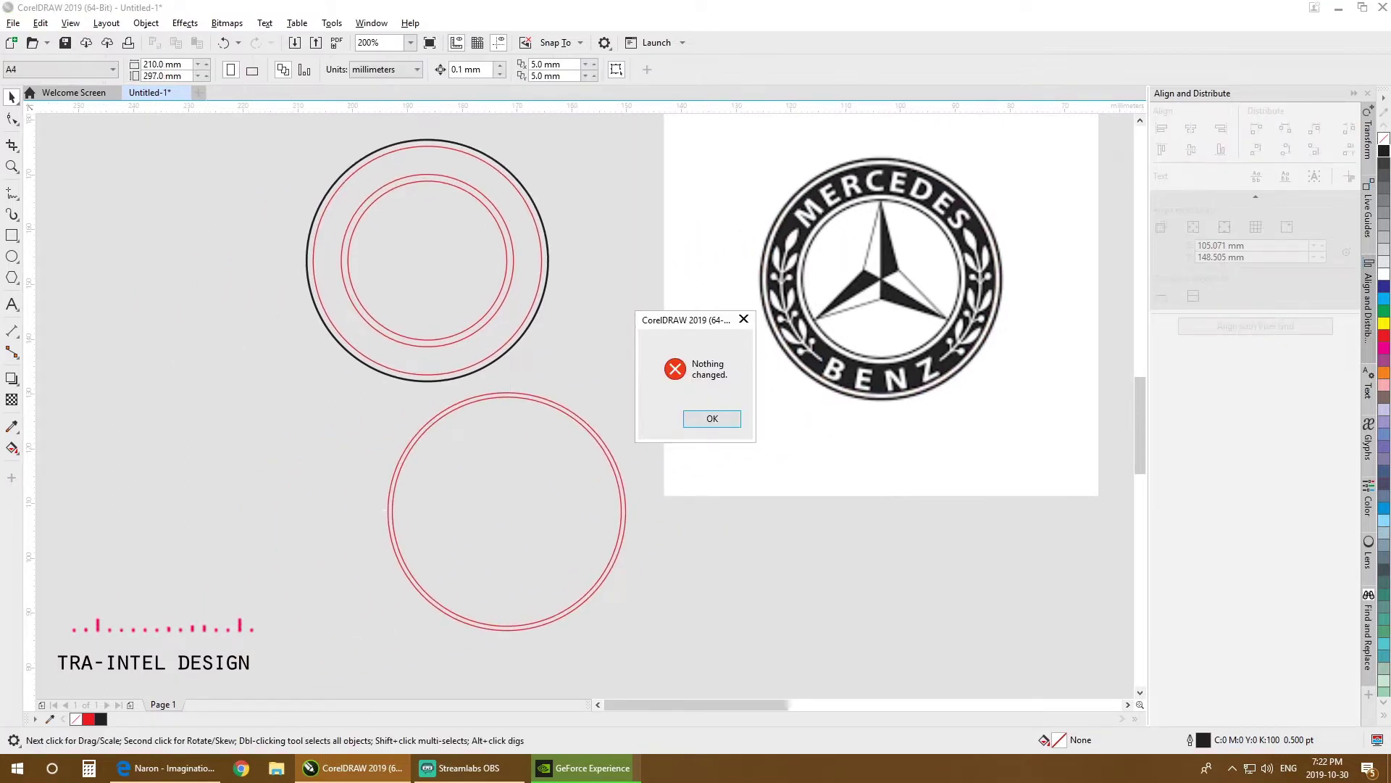
key(Return)
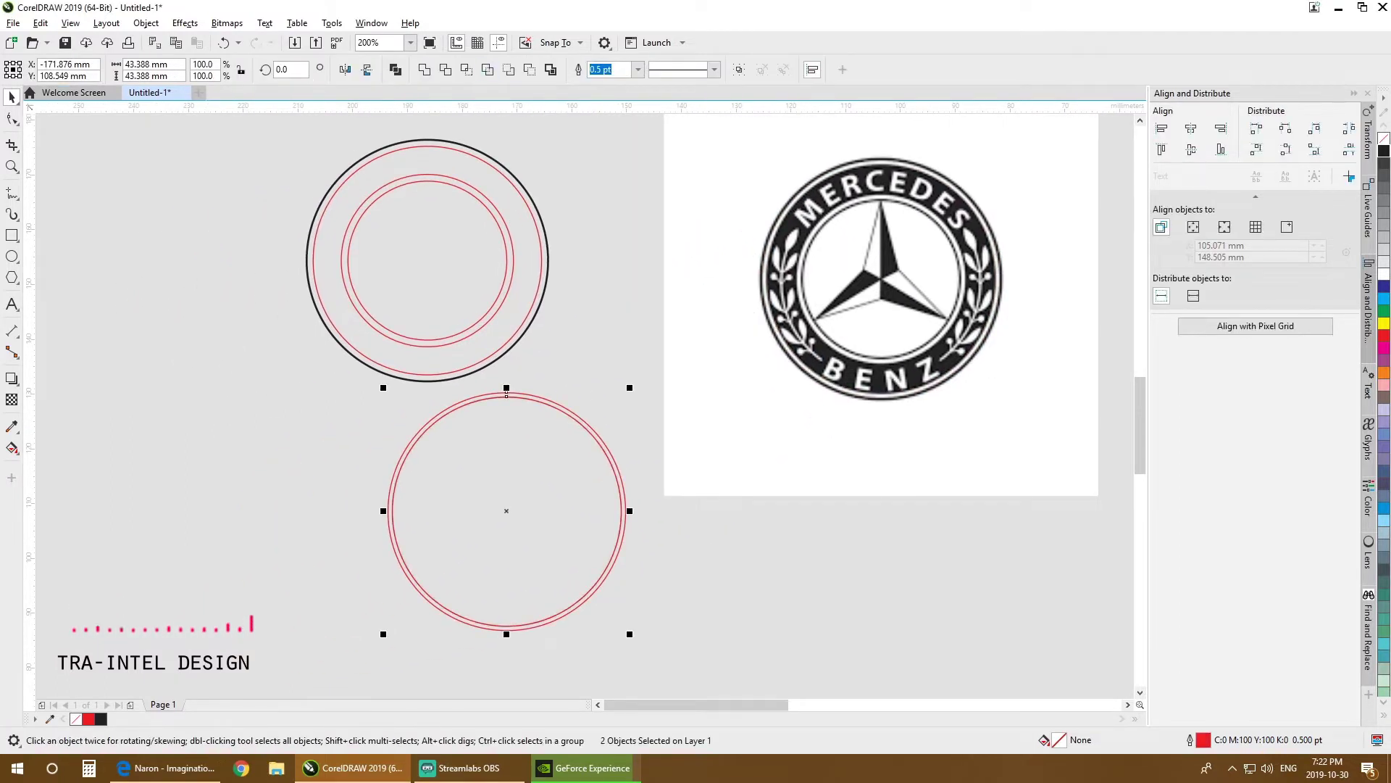
click(1384, 273)
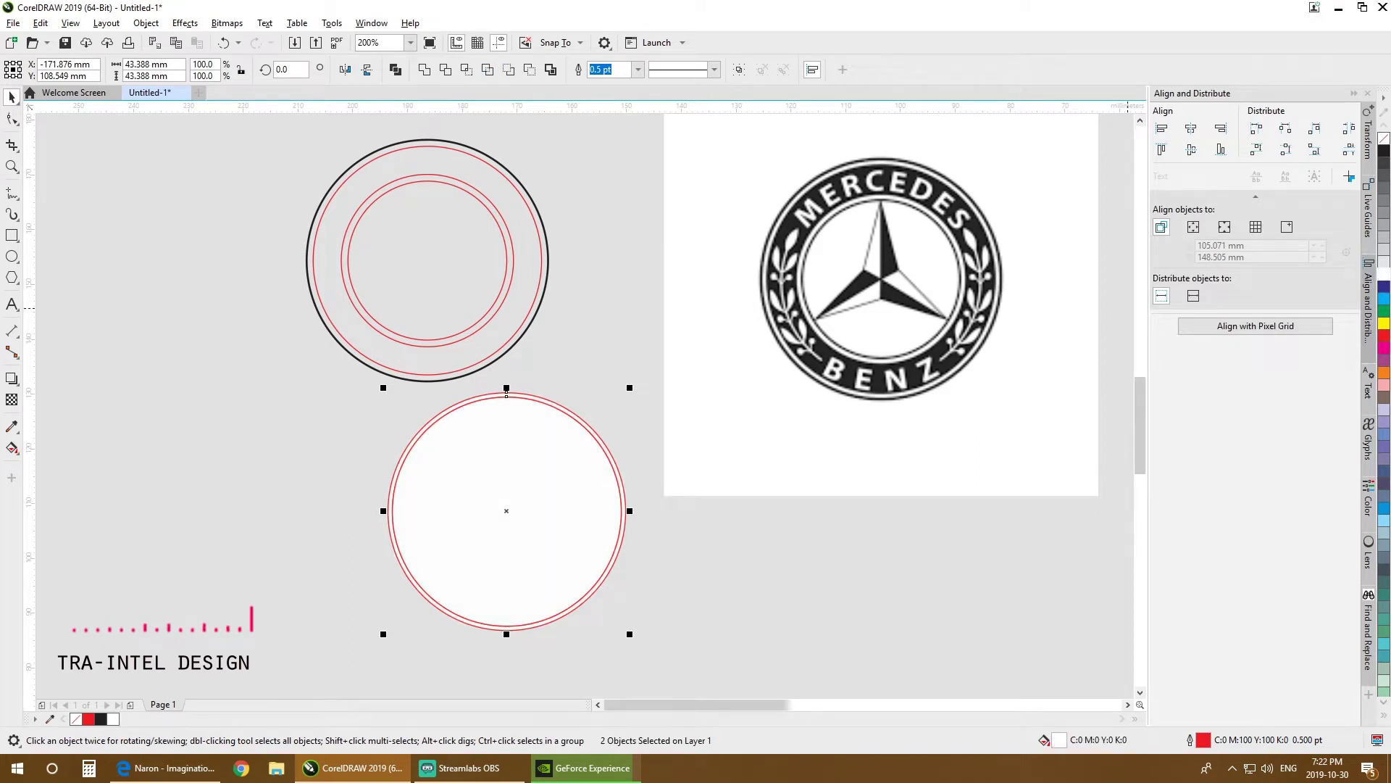
key(ctrl+z)
Step: Turn the two lower circles into a single ring with a white fill and no outline
key(Escape)
click(611, 458)
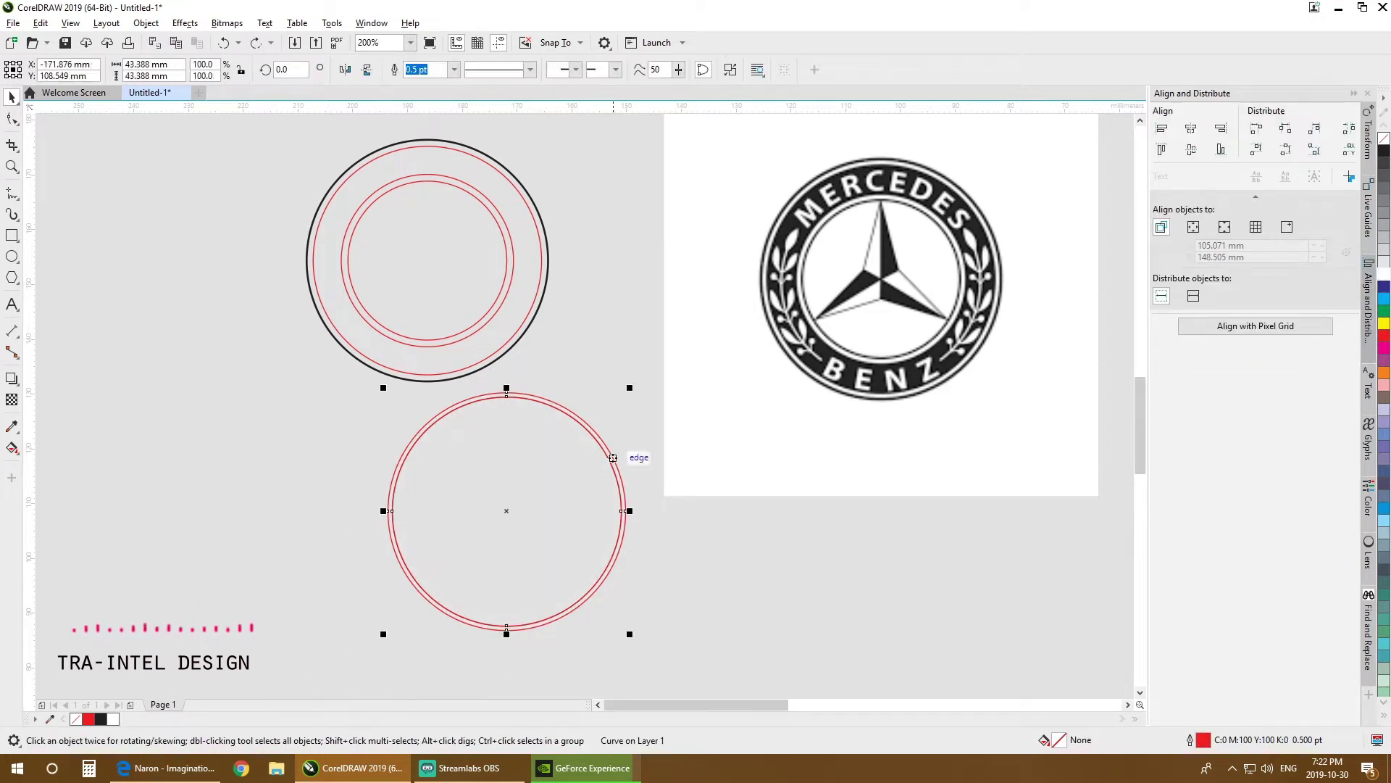
click(1384, 273)
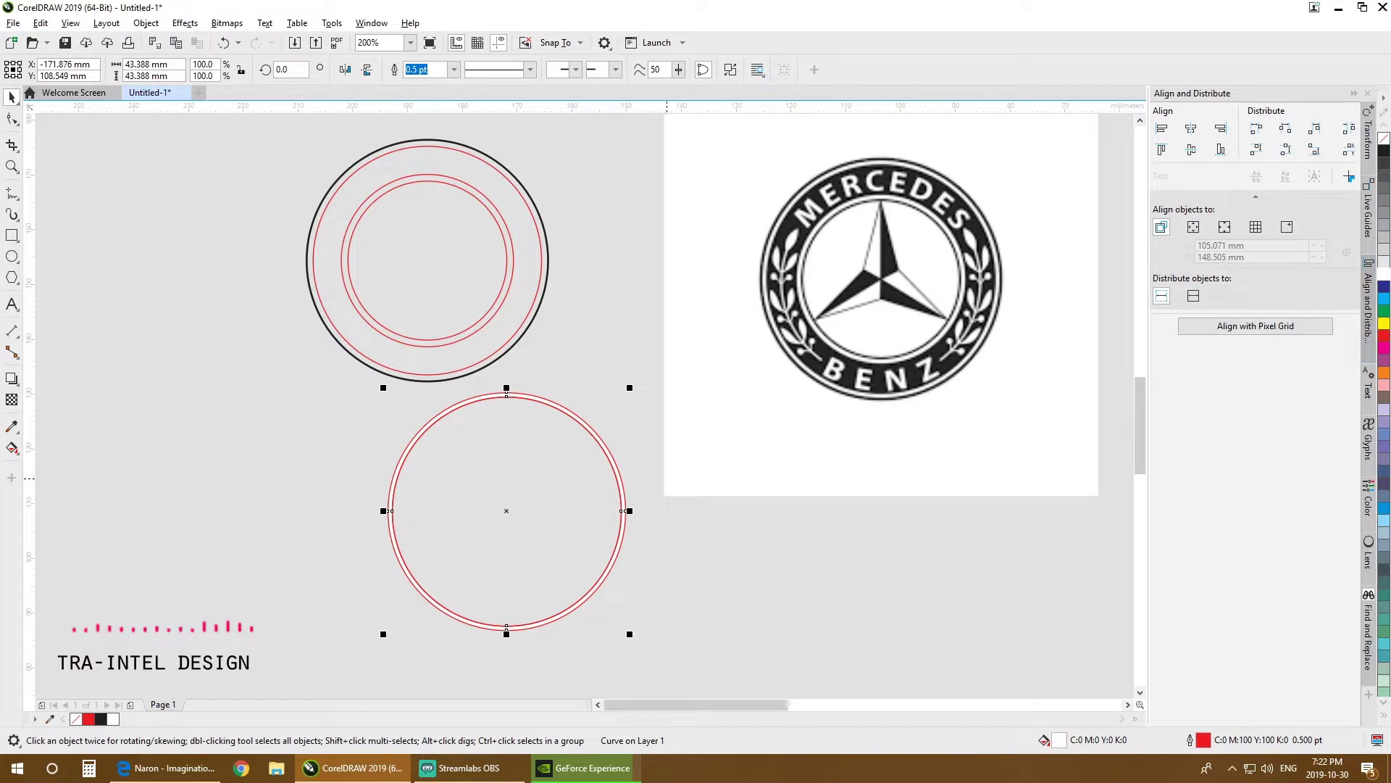
right_click(1384, 138)
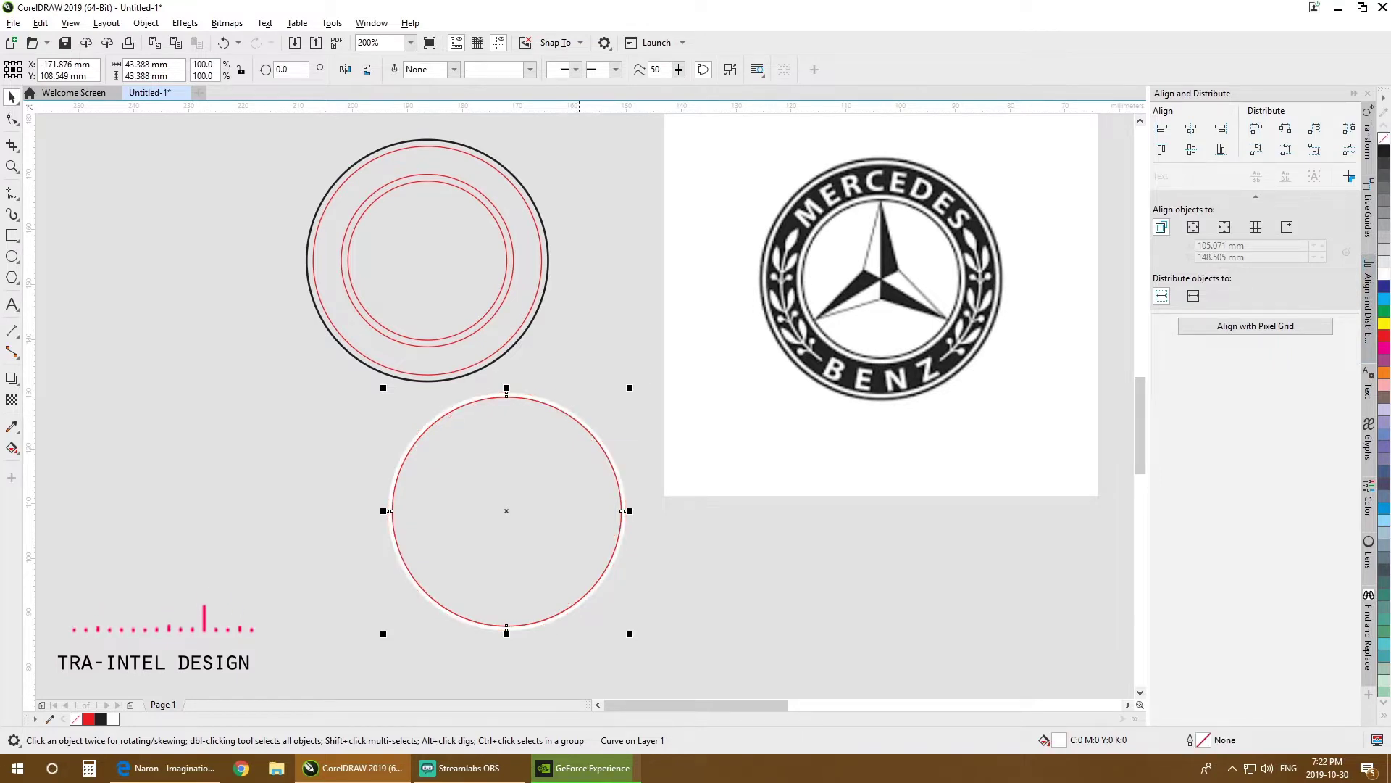
Step: Move the leftover red circle aside and centre the white ring on the black-outlined circle
drag(579, 422, 245, 436)
drag(599, 379, 595, 422)
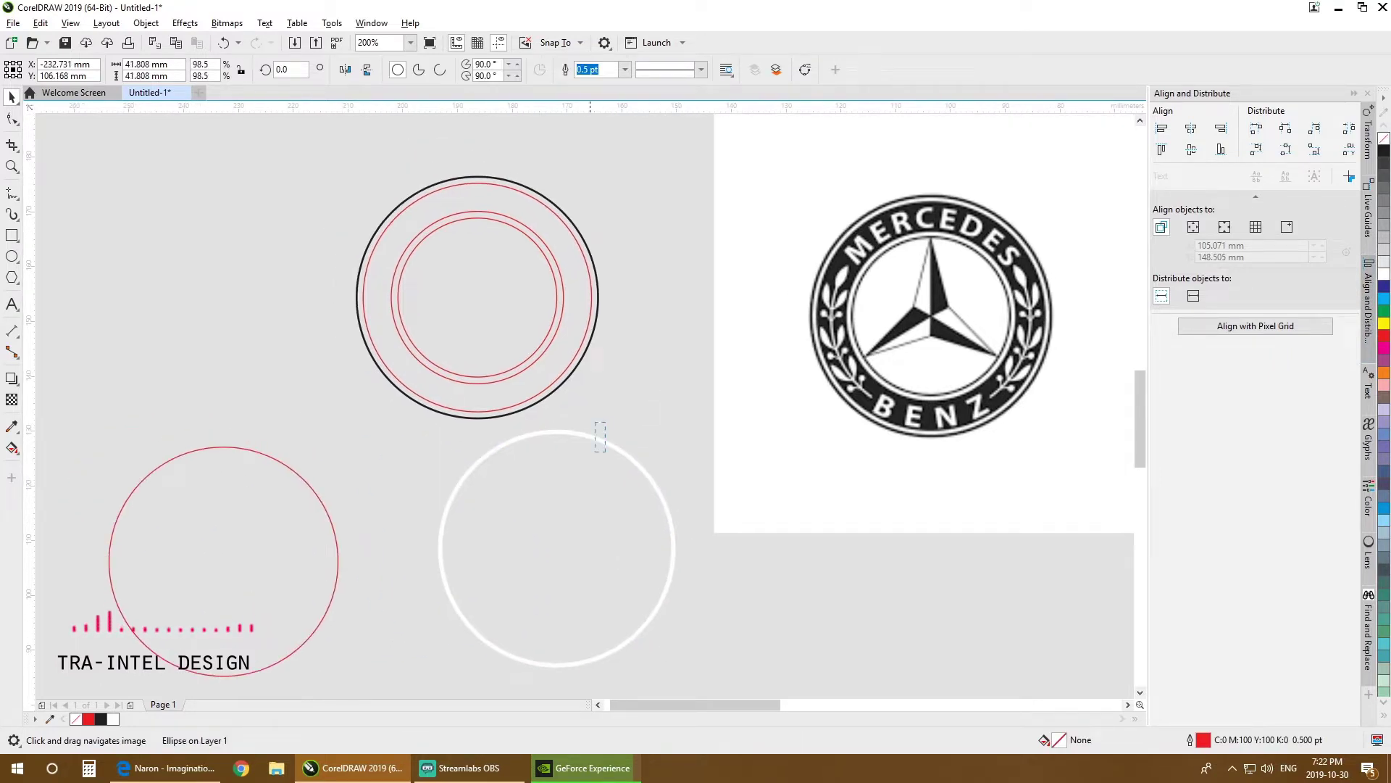
click(553, 432)
shift+click(586, 246)
key(c)
key(e)
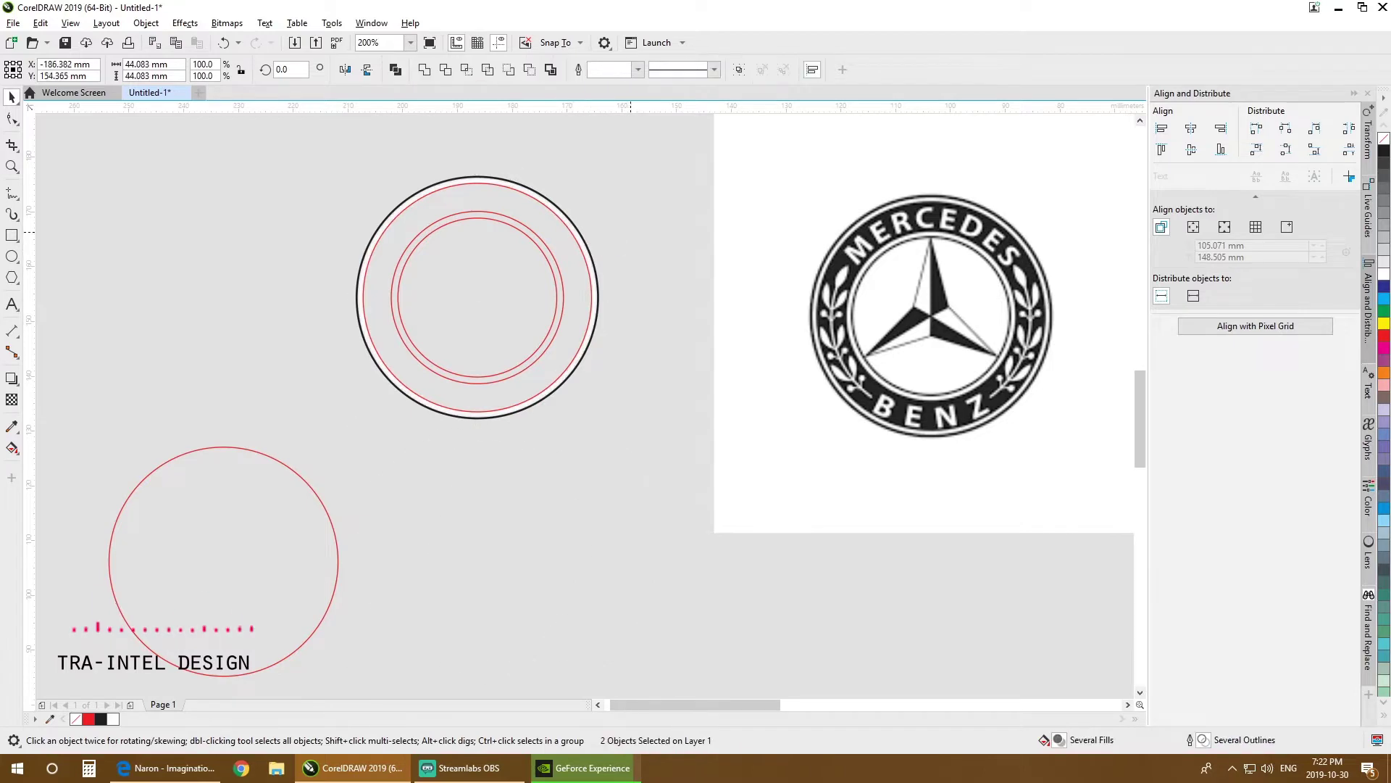
key(Escape)
scroll(457, 181, up, 3)
scroll(738, 242, down, 3)
Step: Try a white fill on the set's outer red circle and the larger of its two inner circles
drag(742, 242, 490, 258)
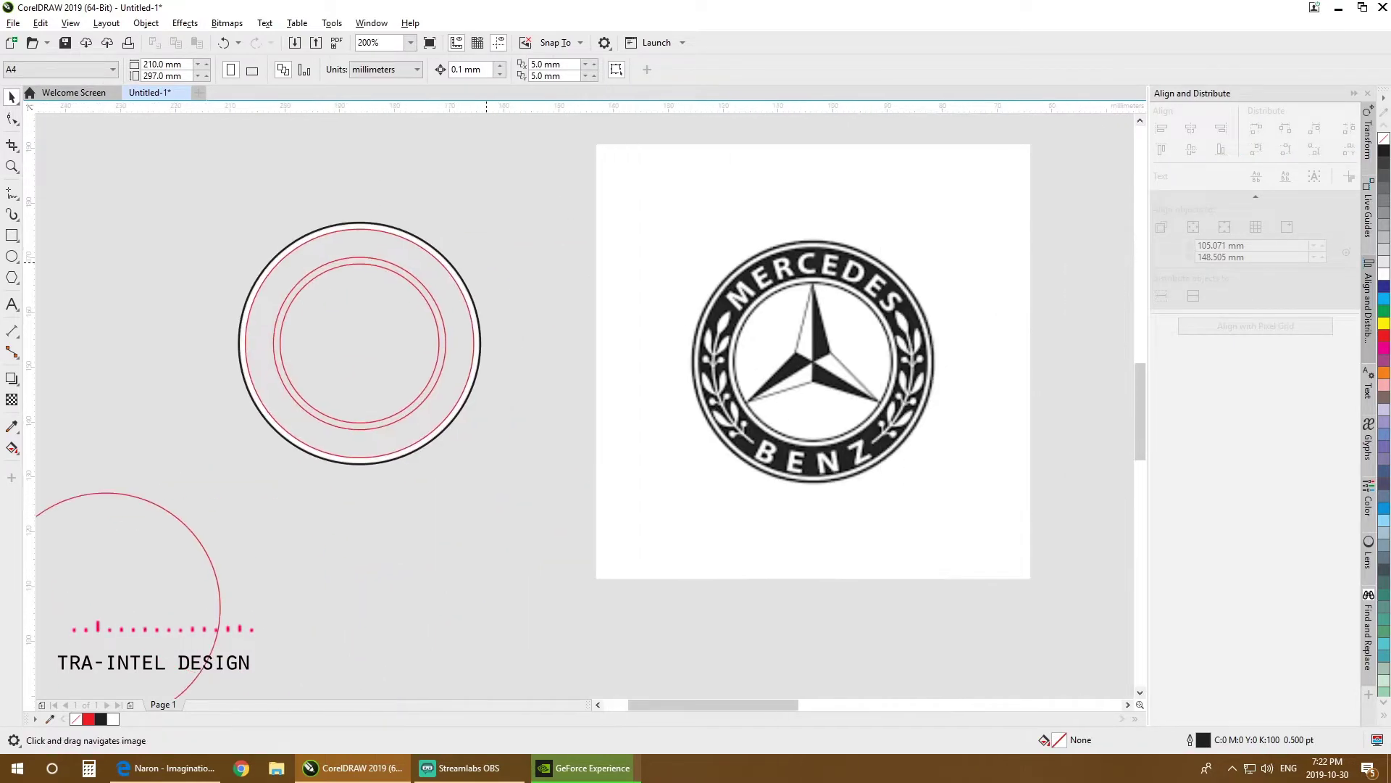
scroll(490, 257, up, 1)
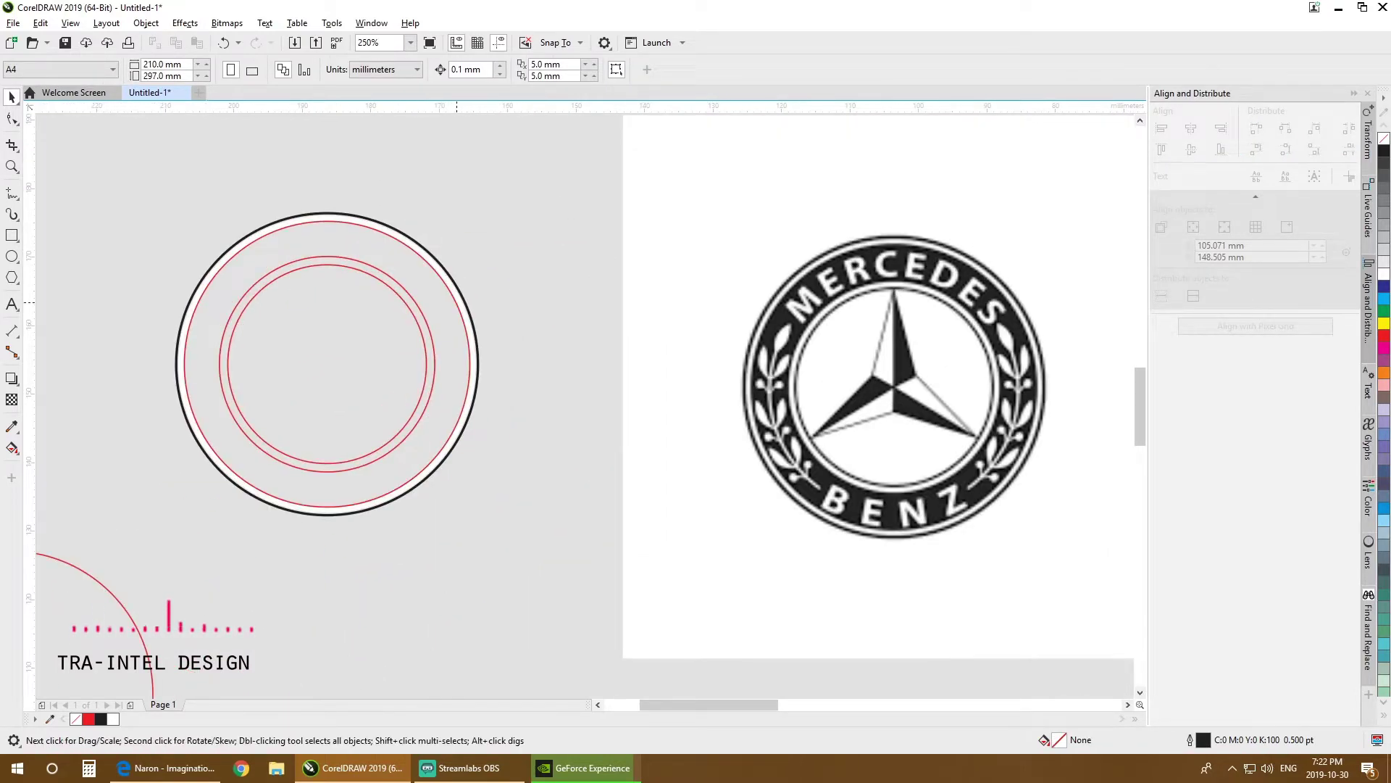
click(457, 302)
shift+click(421, 311)
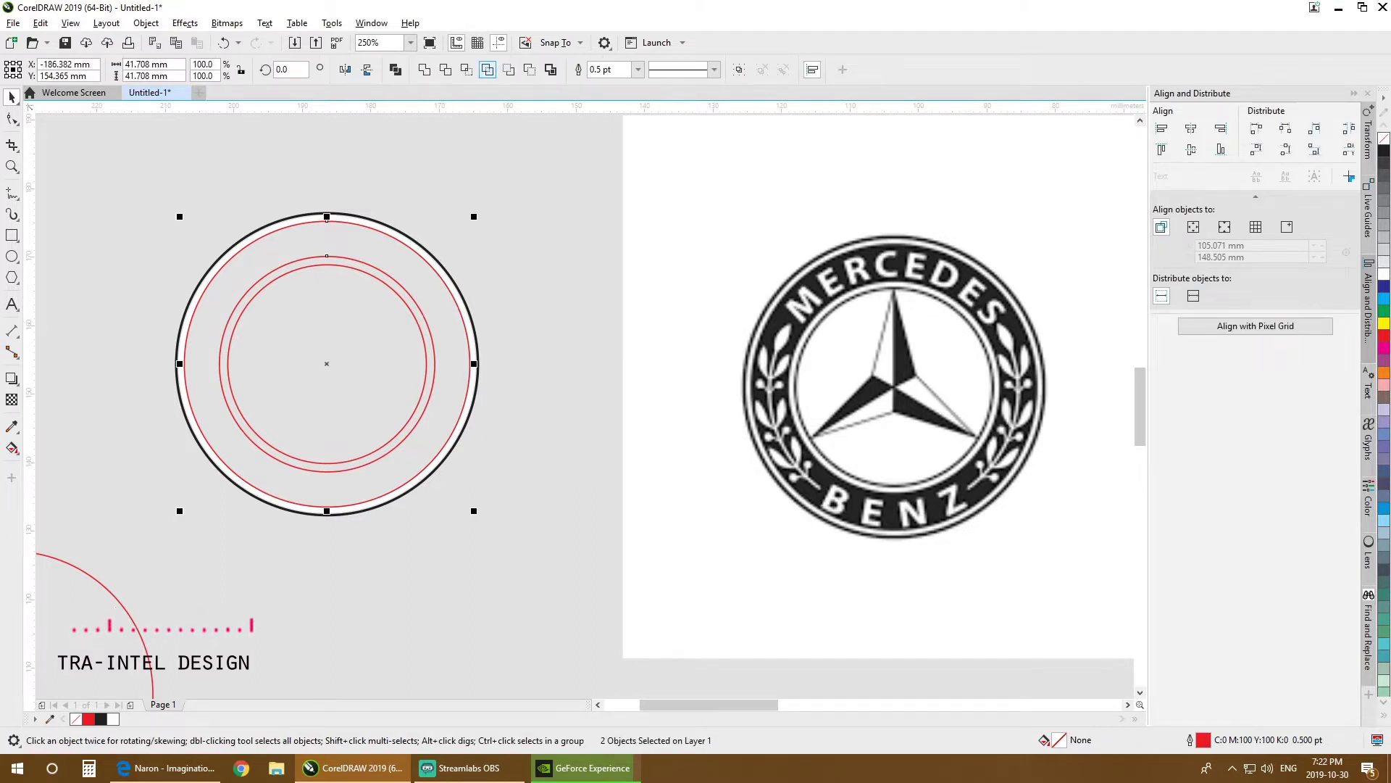
click(1384, 274)
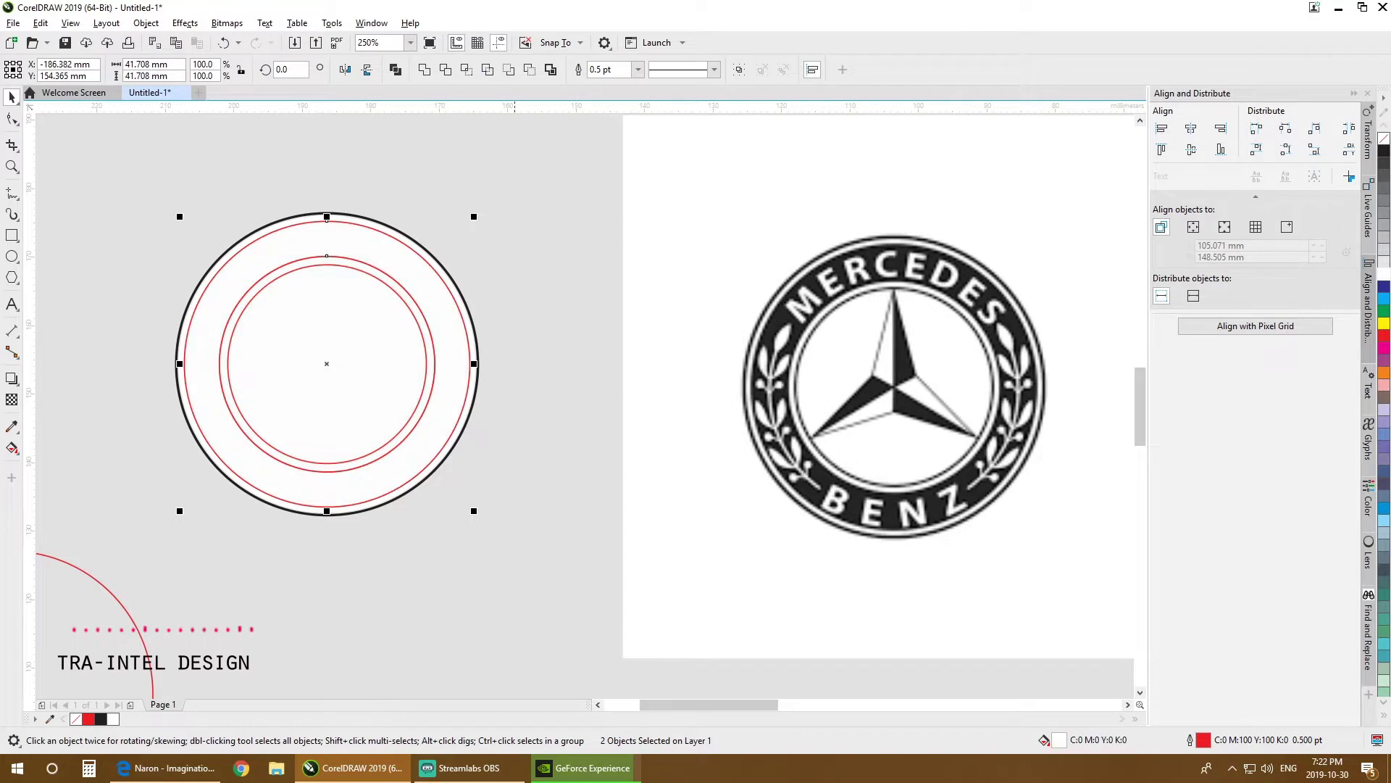
click(507, 282)
key(ctrl+z)
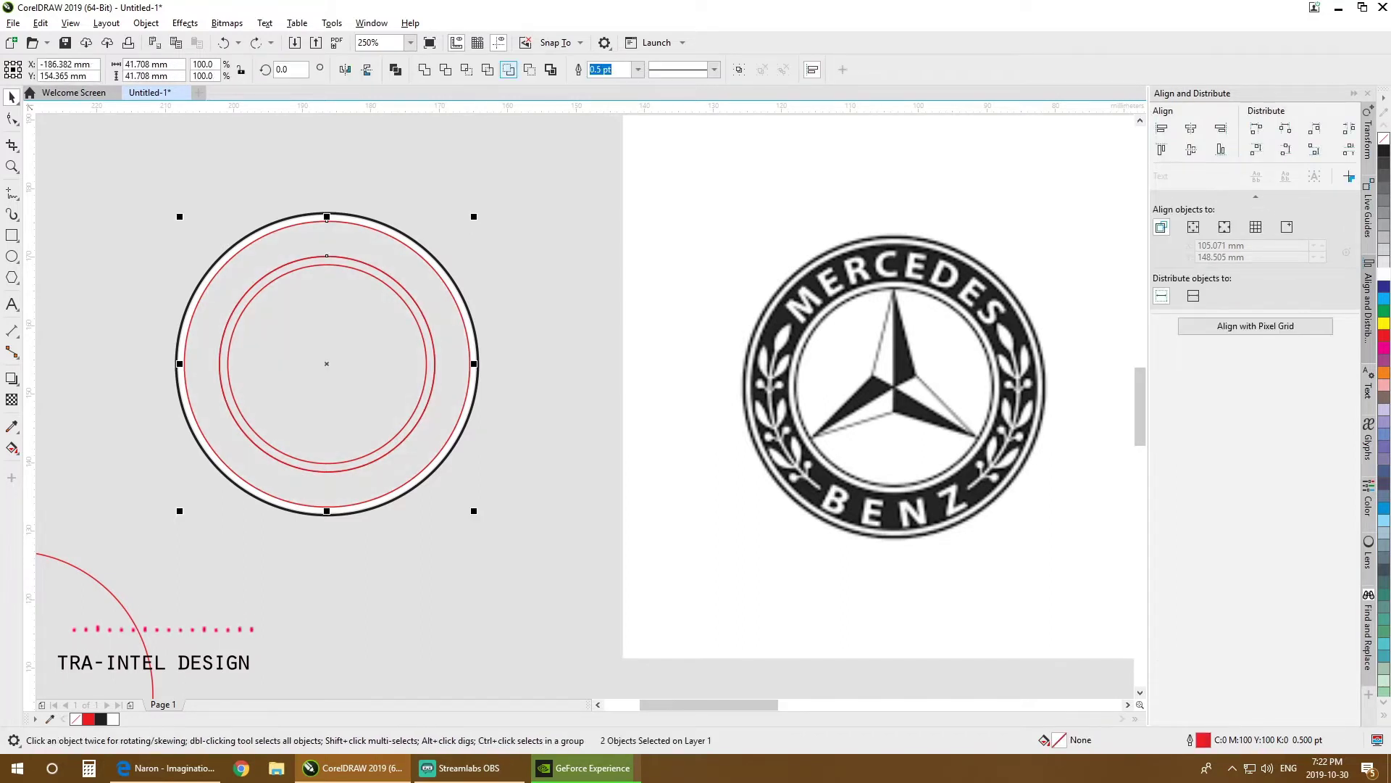
Step: Try subtracting the two selected red circles from each other, and fill both with white
click(509, 69)
key(Return)
click(530, 69)
key(ctrl+z)
click(1384, 274)
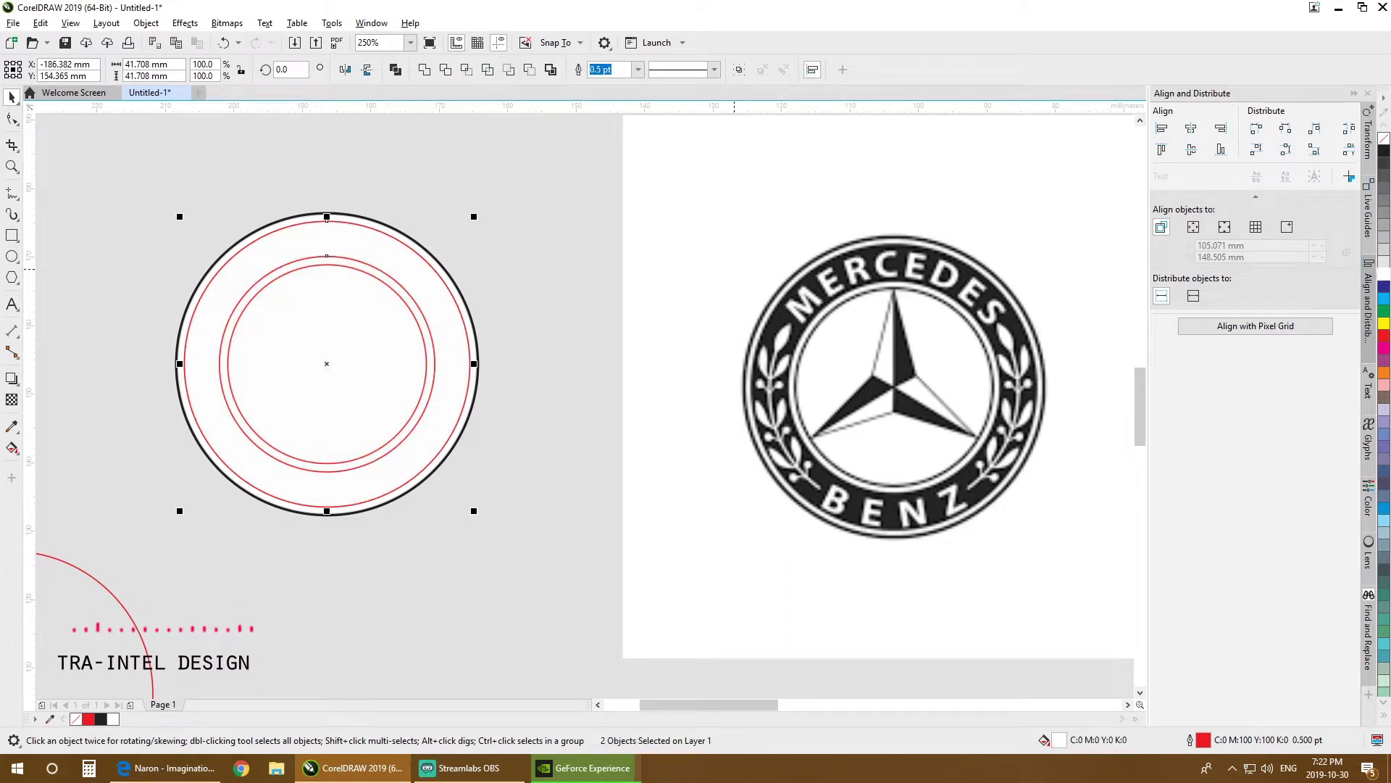
Step: Undo the white fill on the two selected red circles
key(Escape)
key(ctrl+z)
key(Escape)
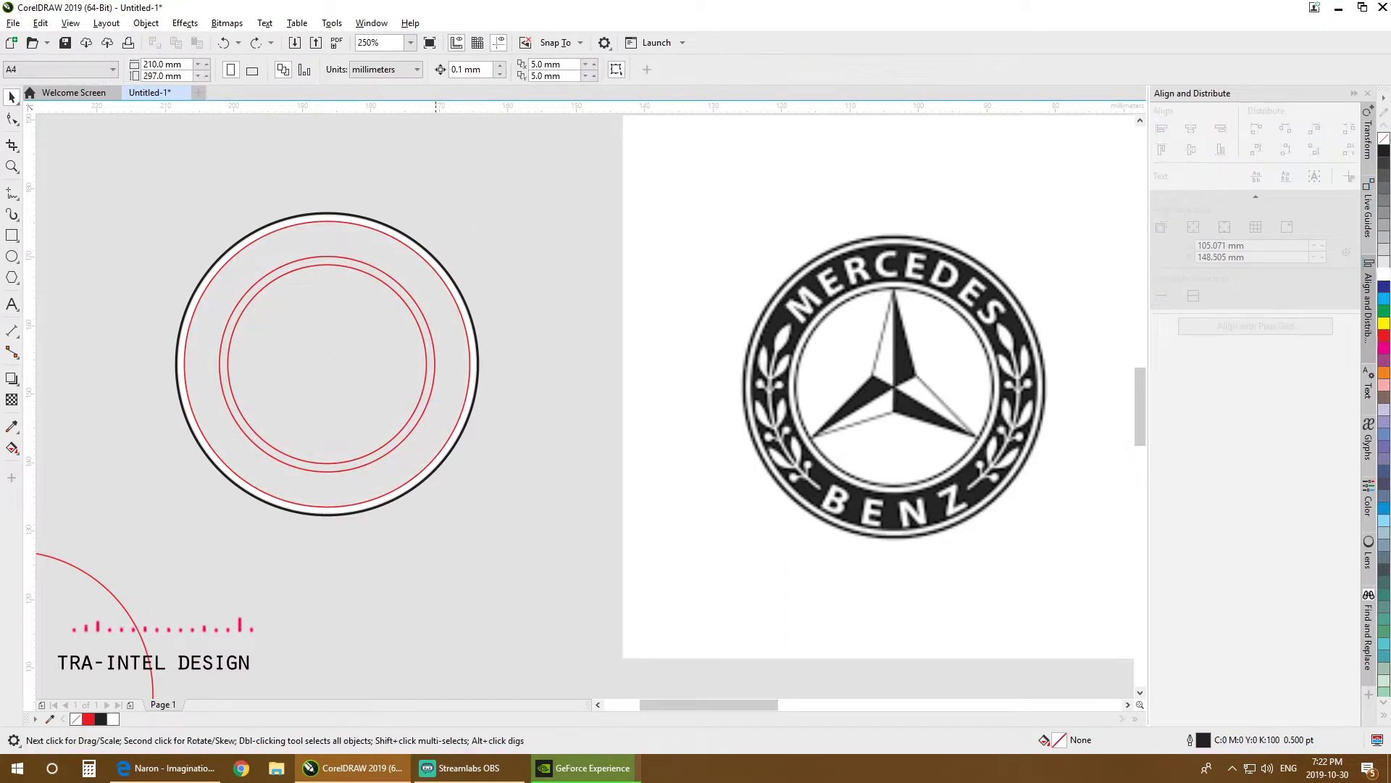
Step: Try a white fill on the outer red circle and move both inner circles aside, then undo these changes
click(458, 306)
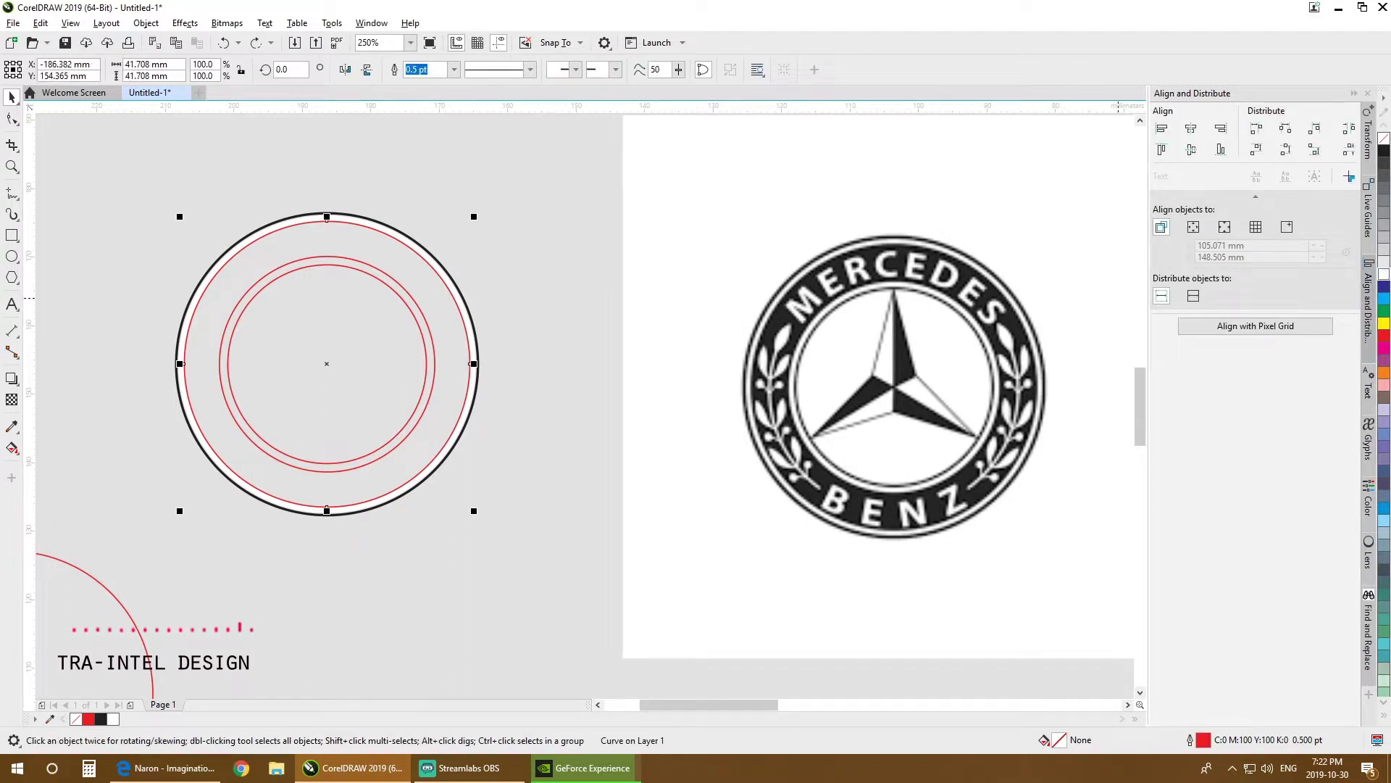
click(1384, 273)
key(Escape)
drag(412, 297, 599, 575)
drag(423, 338, 149, 506)
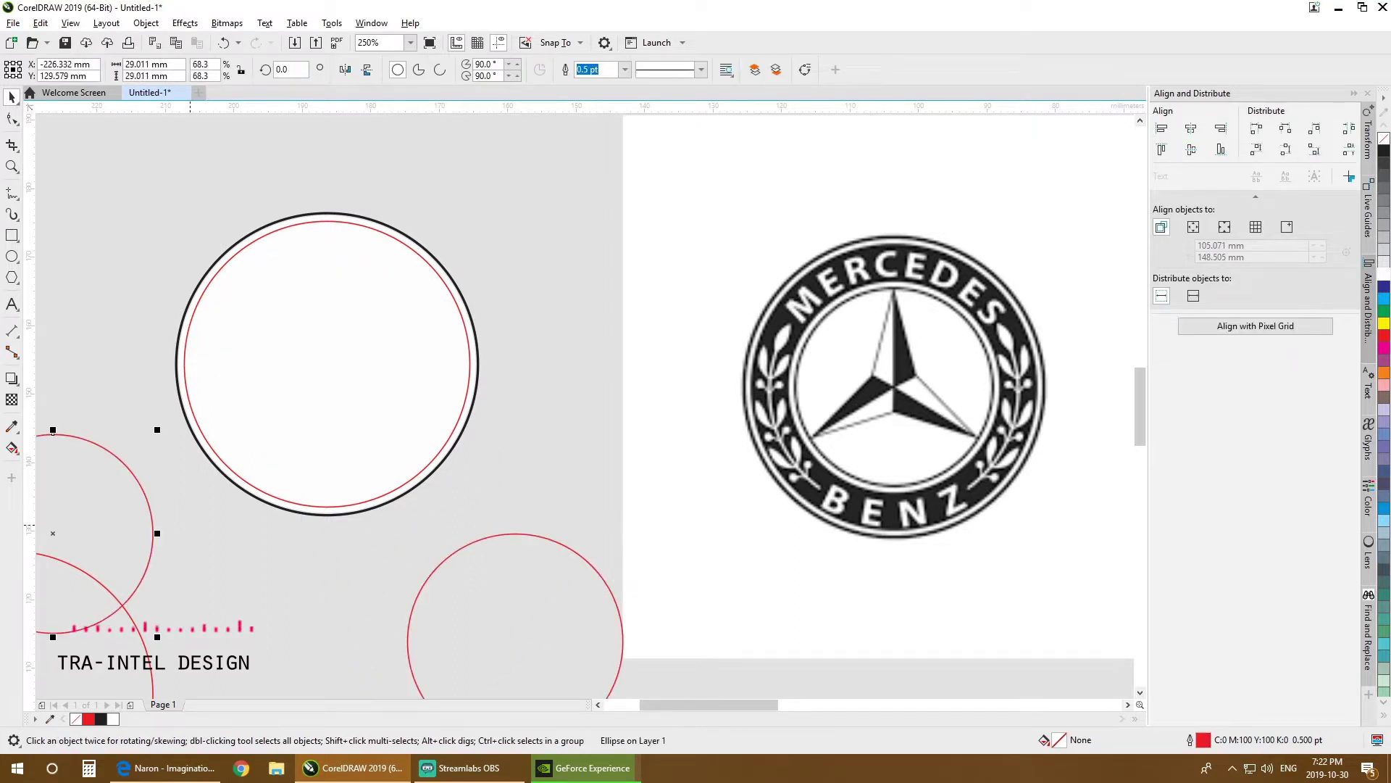
drag(249, 353, 433, 338)
key(ctrl+z)
key(ctrl+z)
key(ctrl+z)
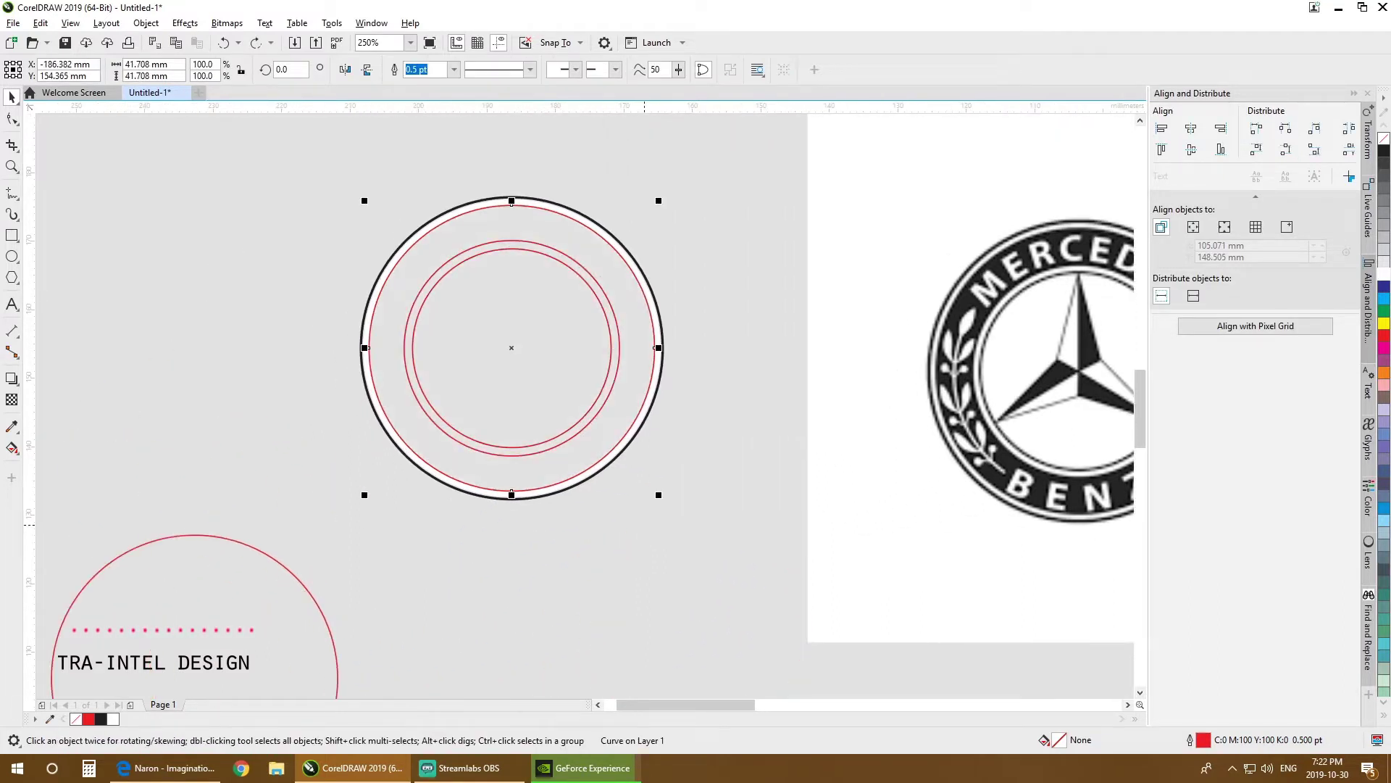
Step: Try welding and trimming the outer red circle with the larger inner circle
click(706, 416)
click(637, 416)
shift+click(595, 416)
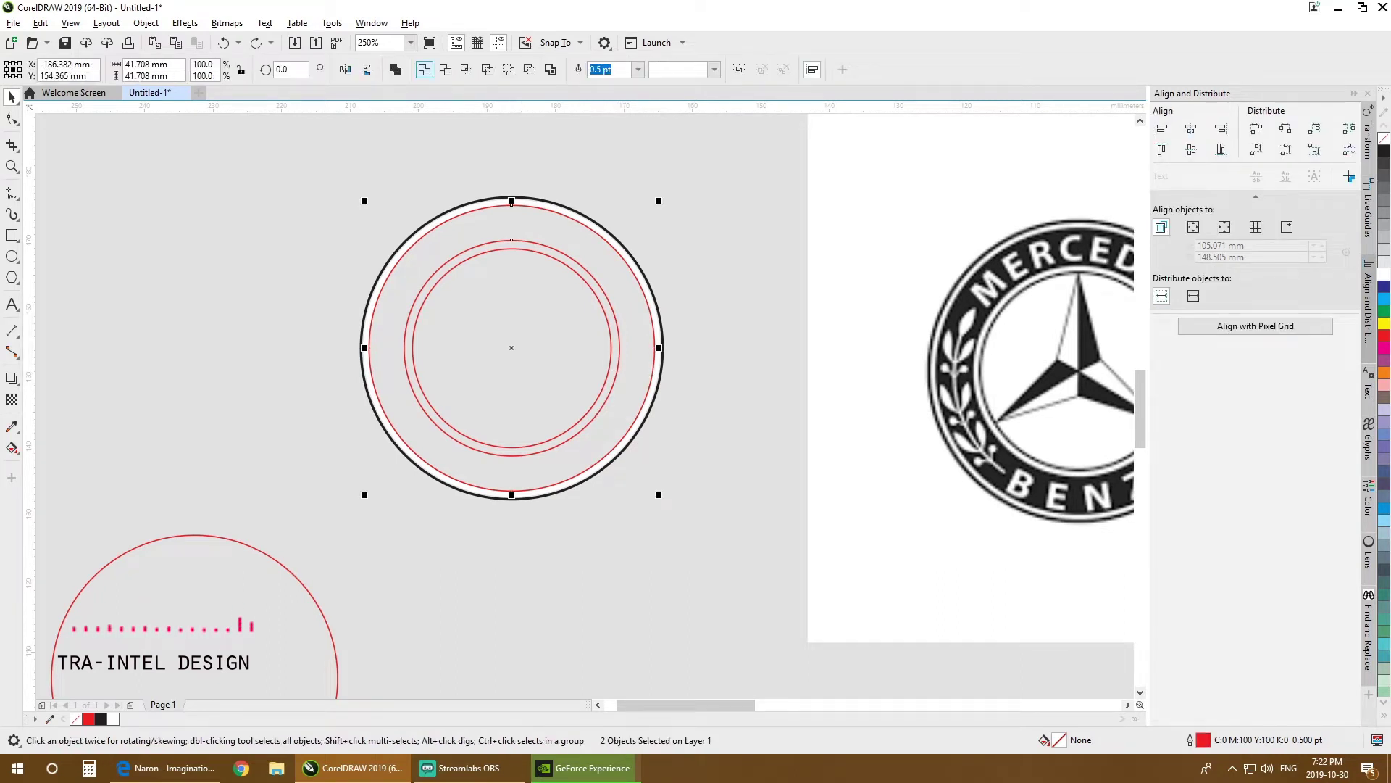
click(425, 70)
key(ctrl+z)
click(446, 71)
click(712, 419)
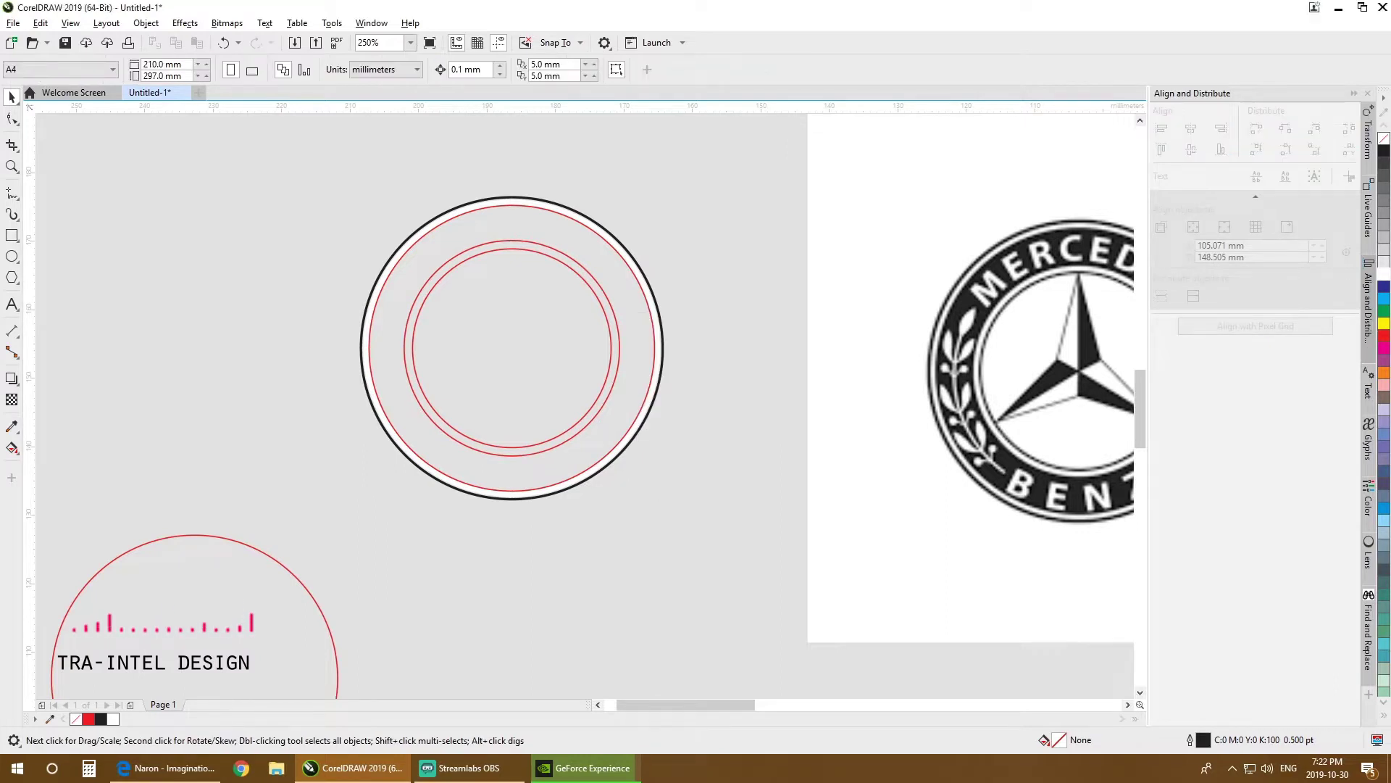
Step: Try intersecting the two circles and filling the outer one with white, and undo the attempt
click(466, 70)
click(695, 174)
click(613, 247)
click(1384, 274)
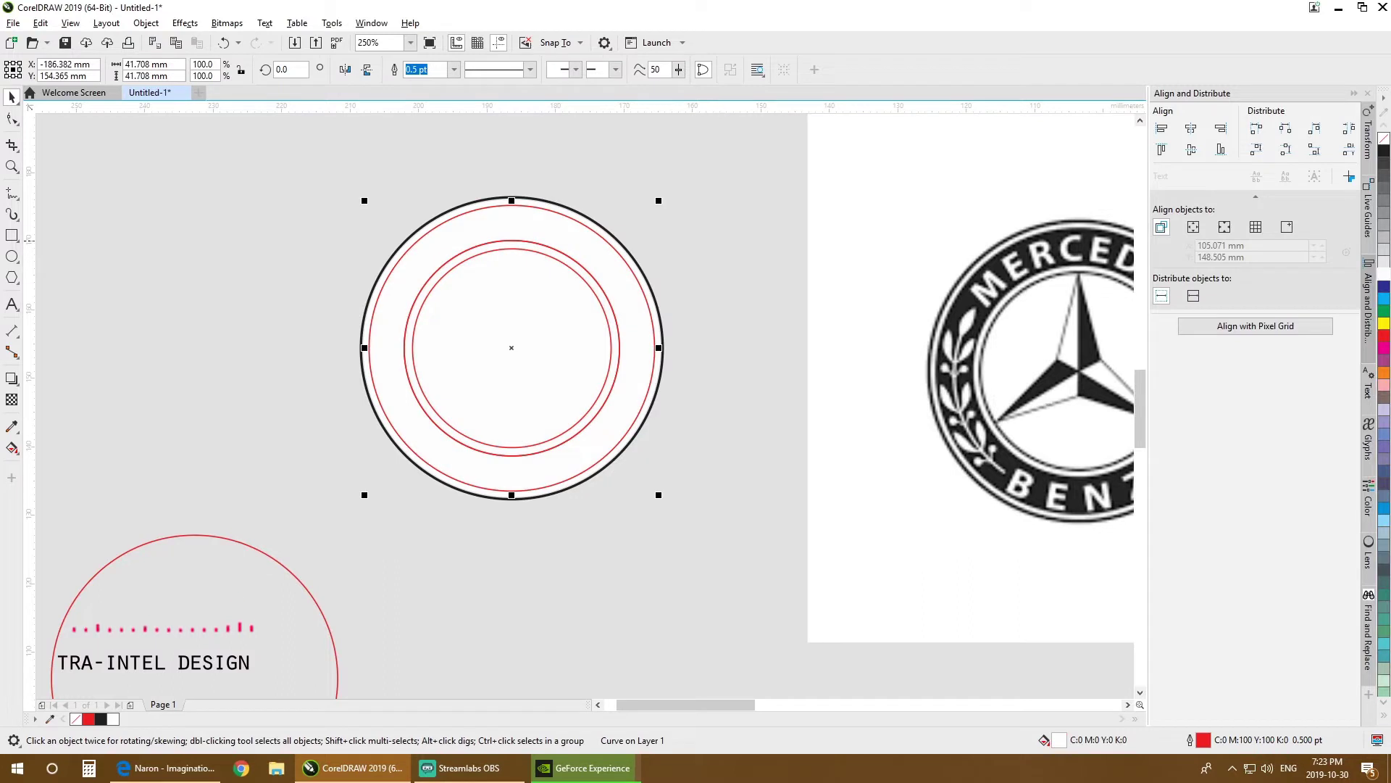
key(ctrl+z)
click(613, 247)
click(696, 232)
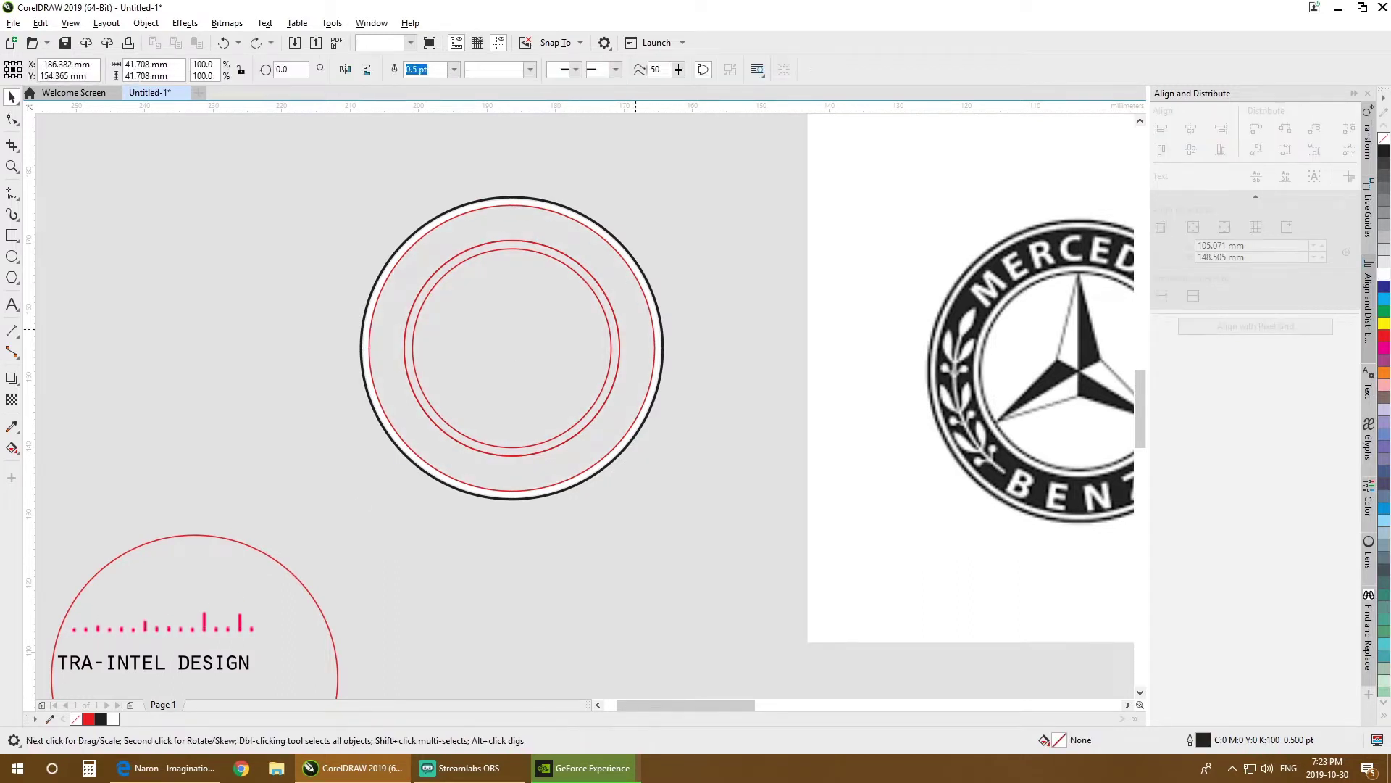
drag(649, 311, 249, 354)
key(ctrl+z)
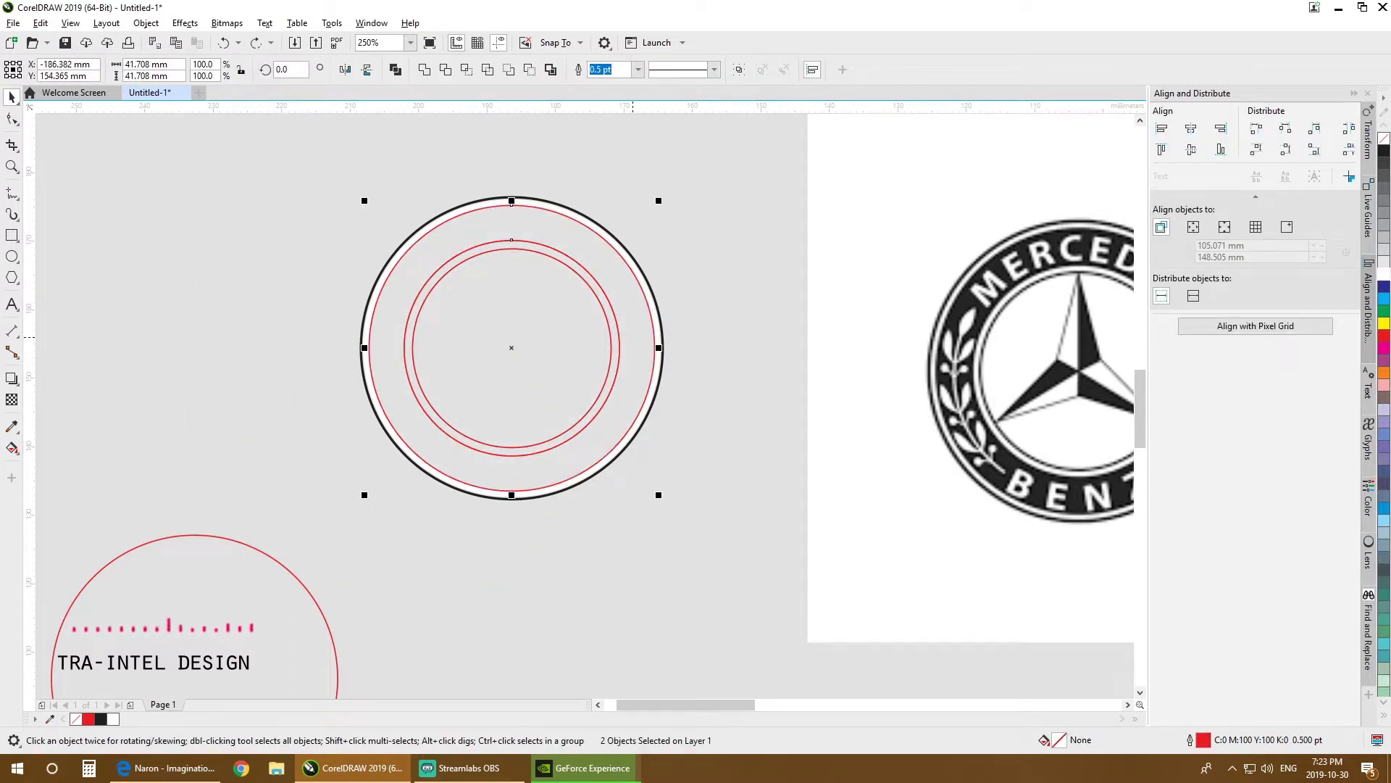
Step: Cut the larger inner circle out of the outer red one with Back Minus Front, and set the ring aside with white fill, no outline
click(529, 69)
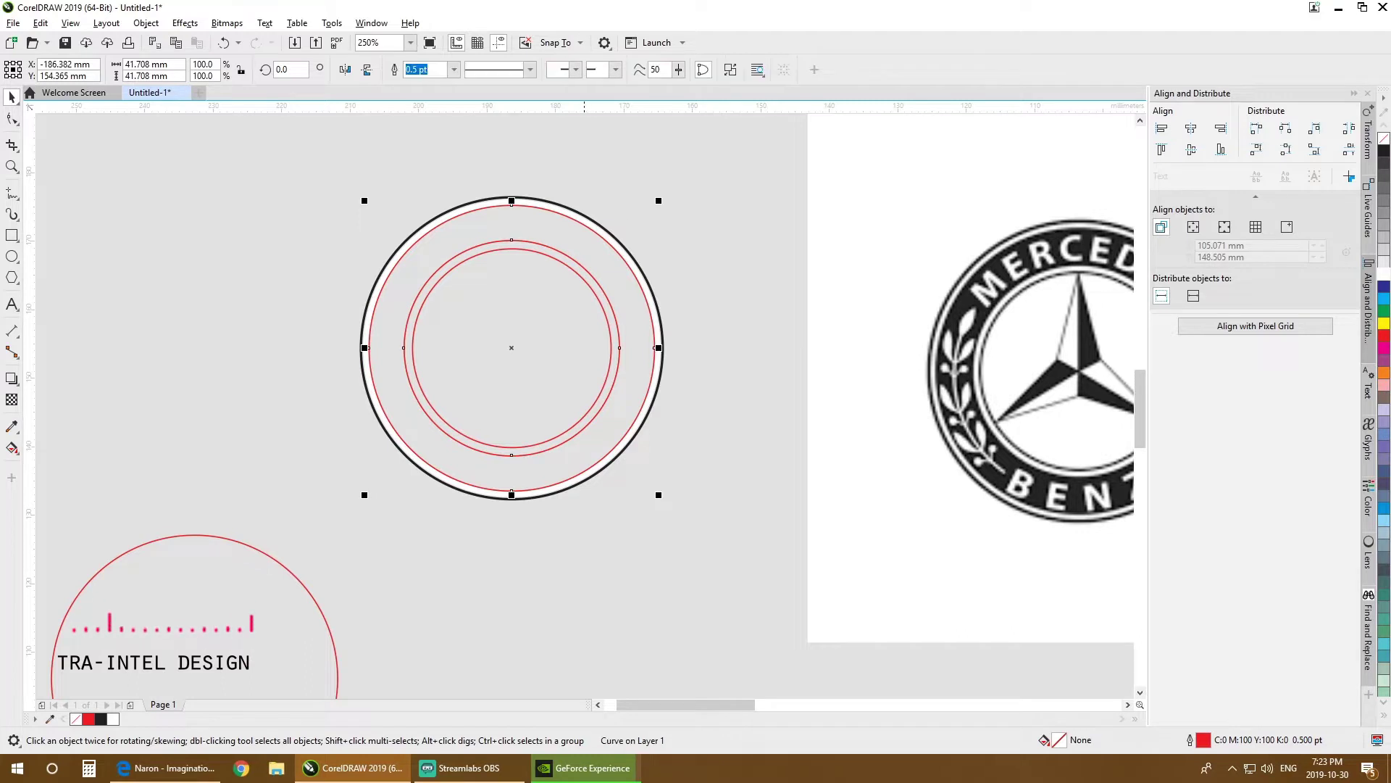
drag(577, 262, 721, 504)
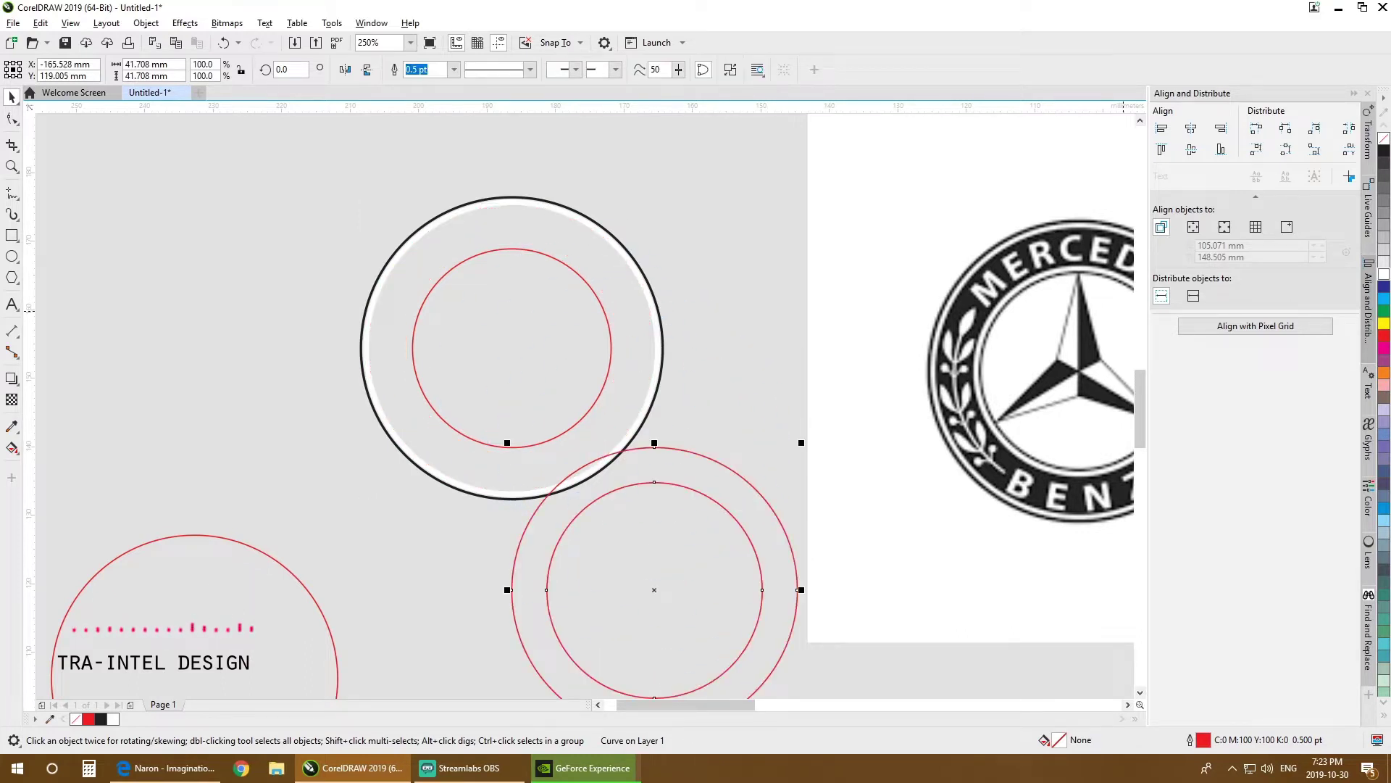
click(1384, 274)
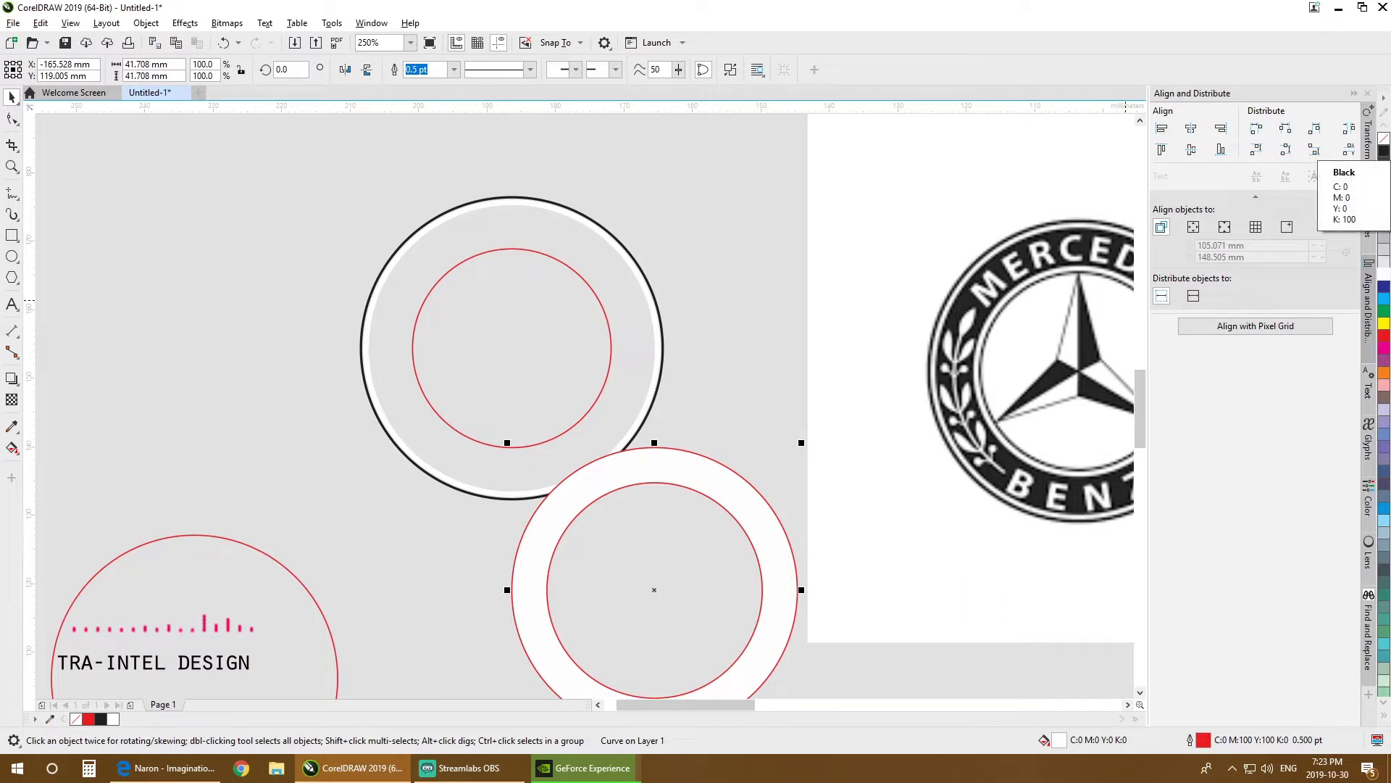
right_click(1384, 139)
Step: Centre the white ring on the black-outlined circle and fill it with black
shift+click(632, 255)
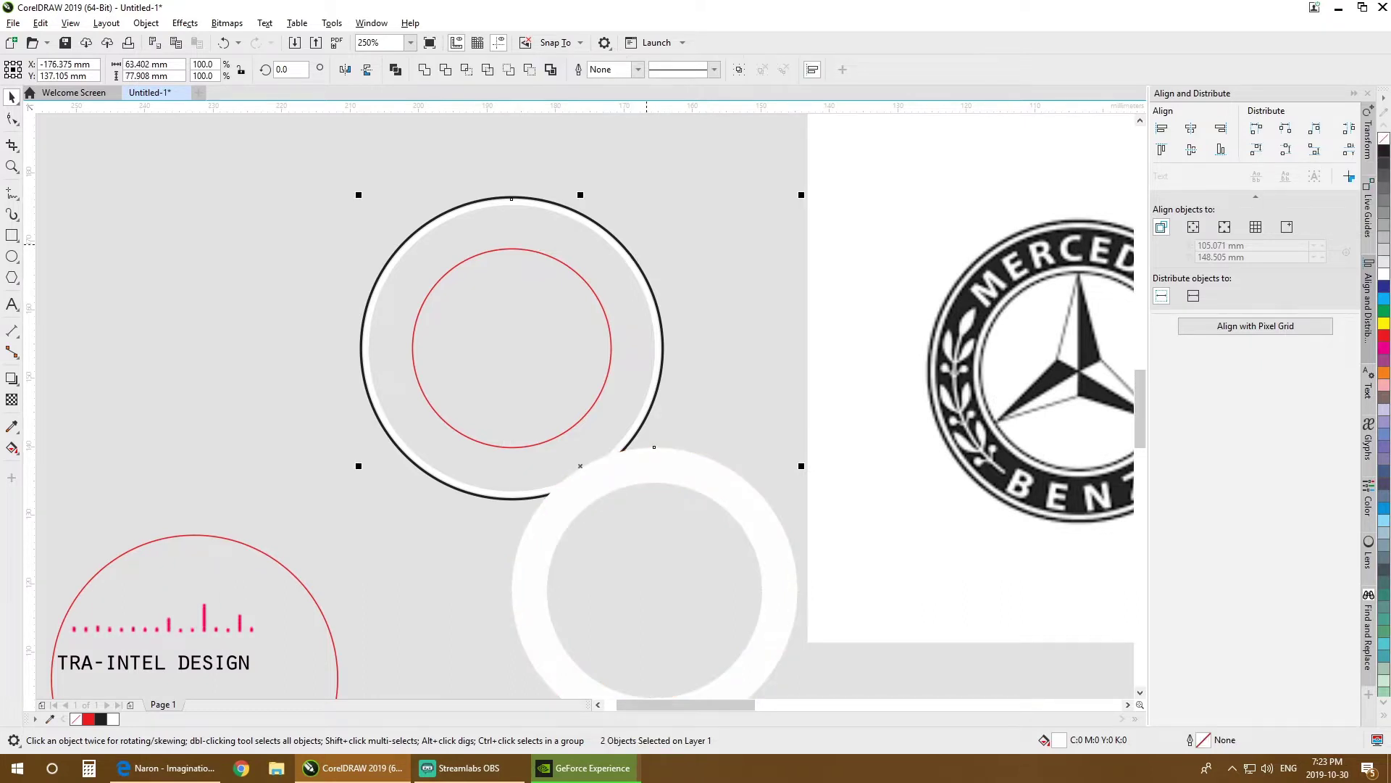
key(c)
key(e)
click(661, 235)
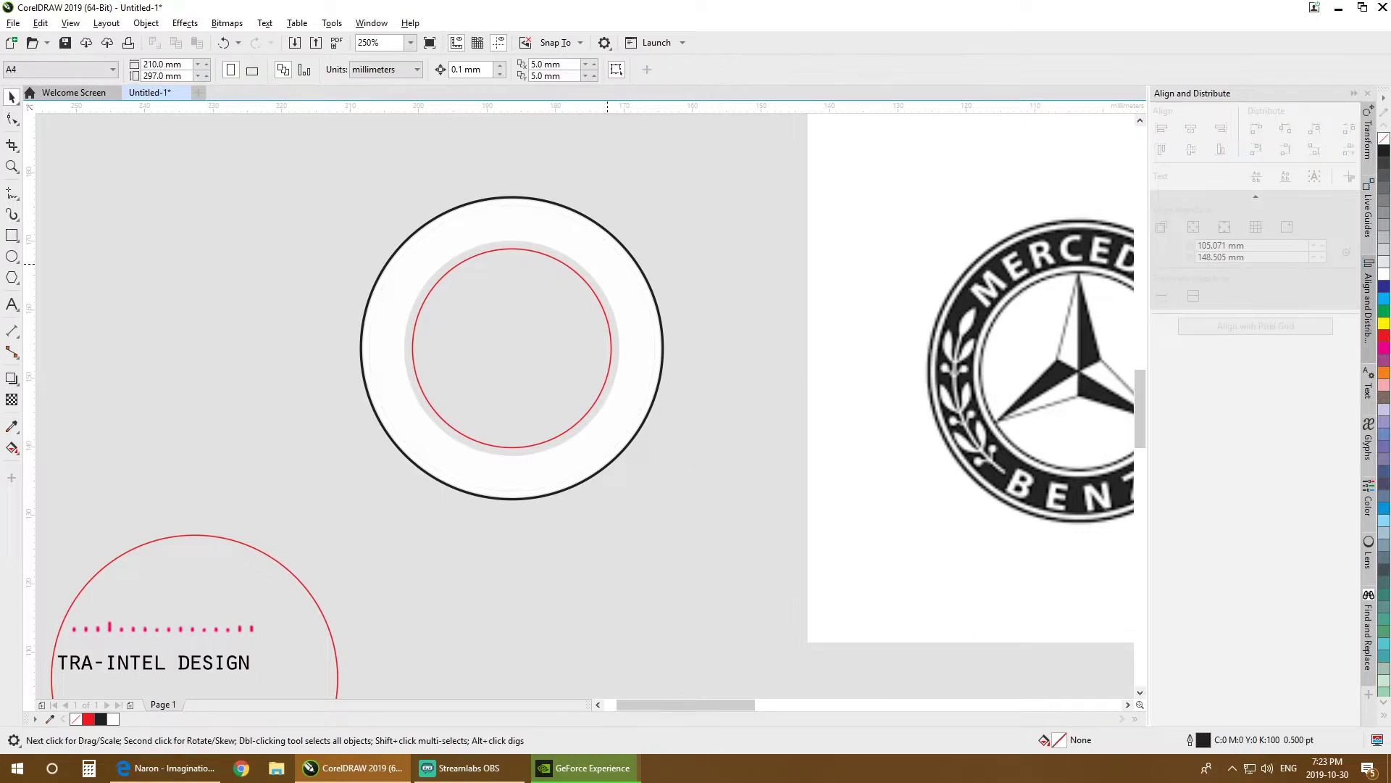
click(622, 274)
click(1384, 150)
key(Escape)
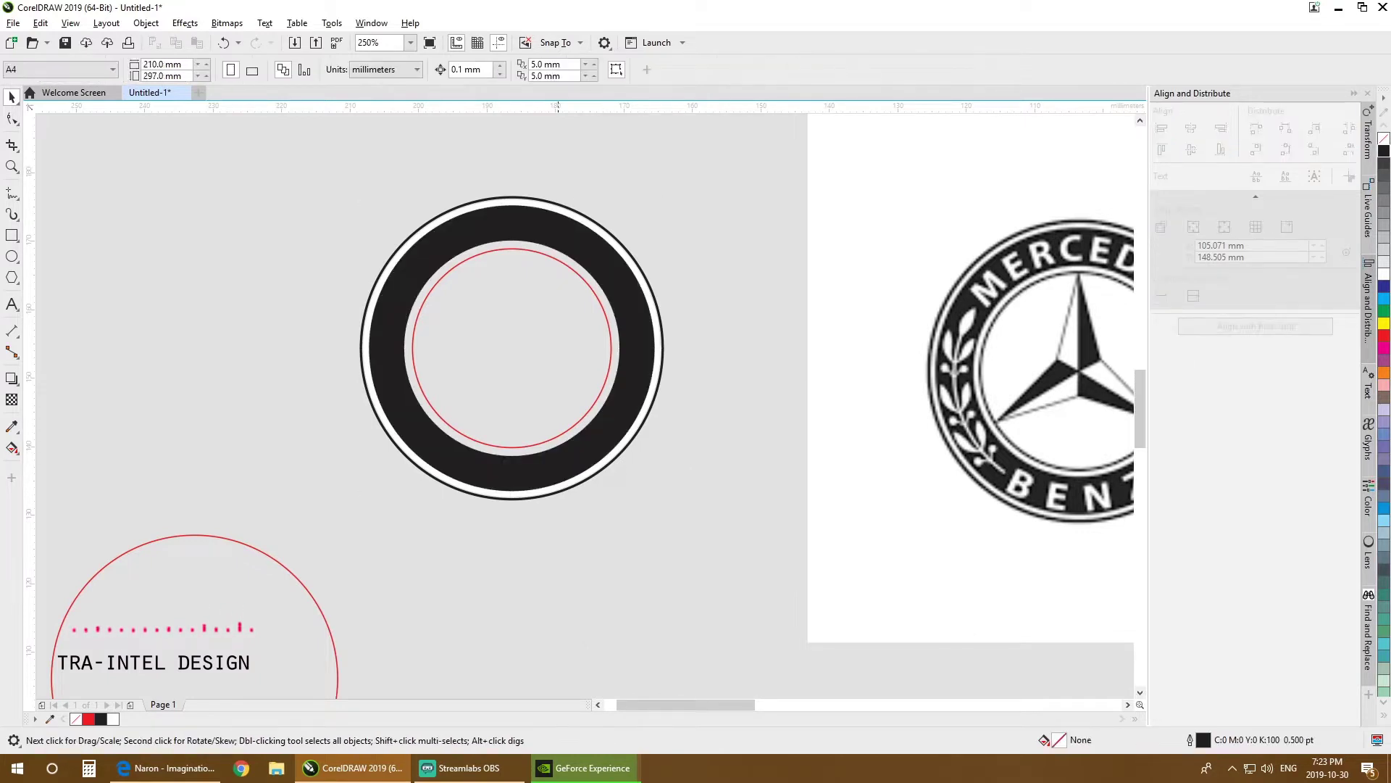
Step: Make a concentric copy of the remaining red circle, enlarged to 31.53 mm to meet the black ring's inner edge
drag(684, 365, 508, 374)
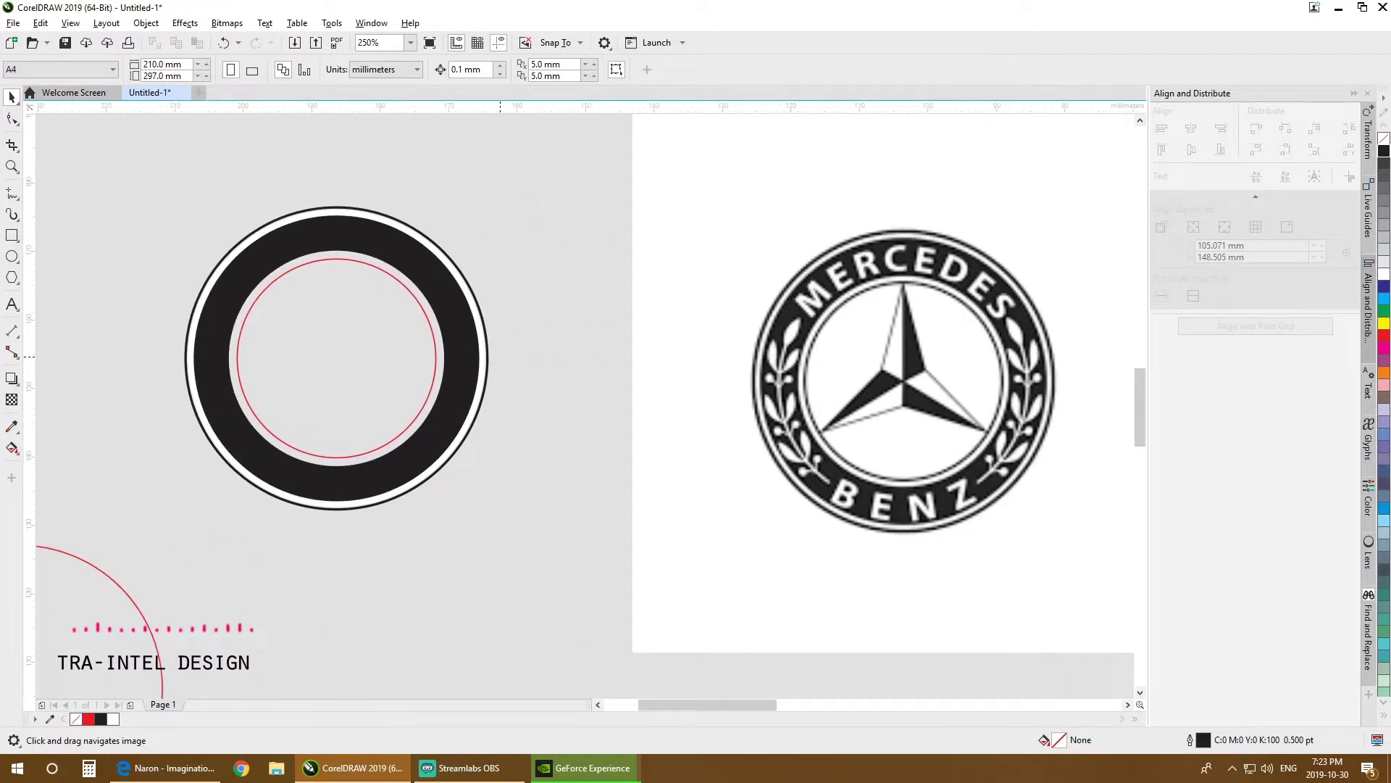
scroll(504, 358, up, 1)
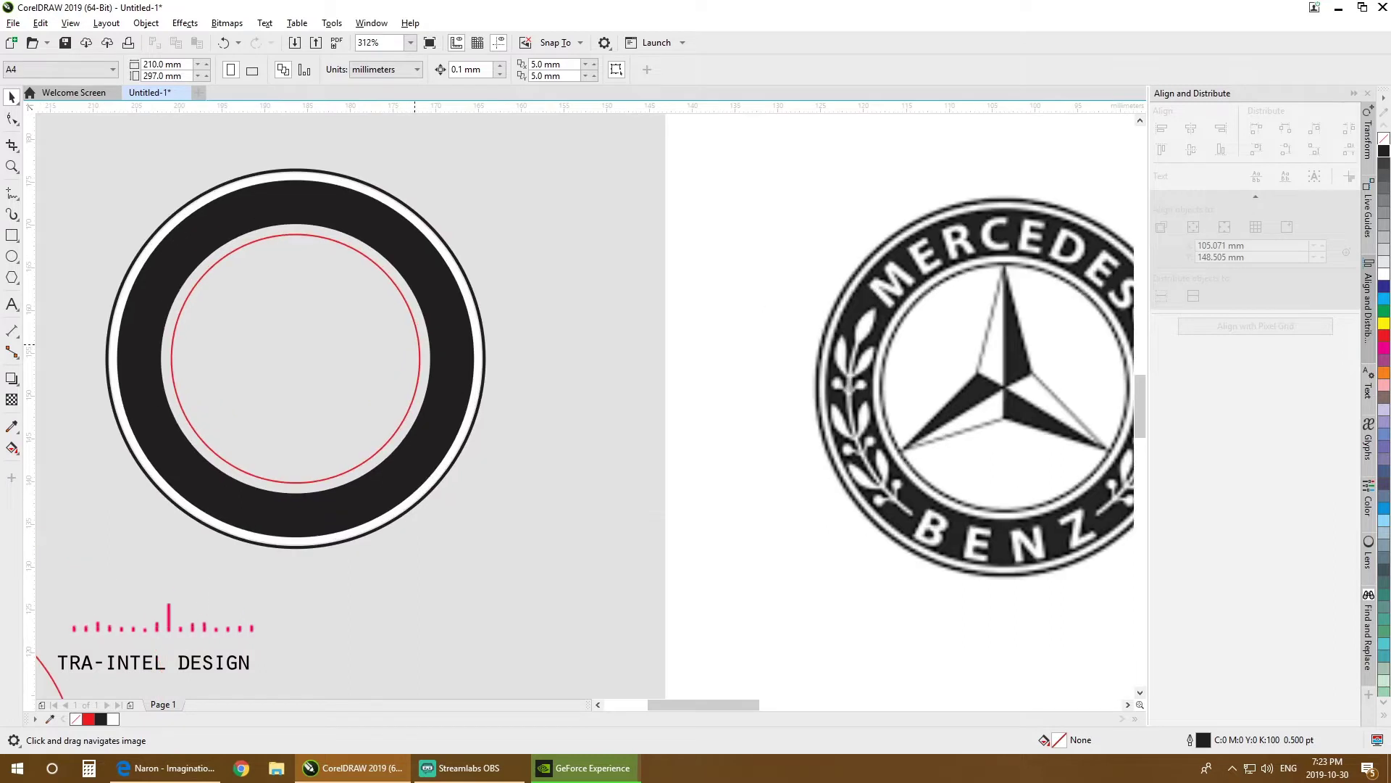
click(418, 342)
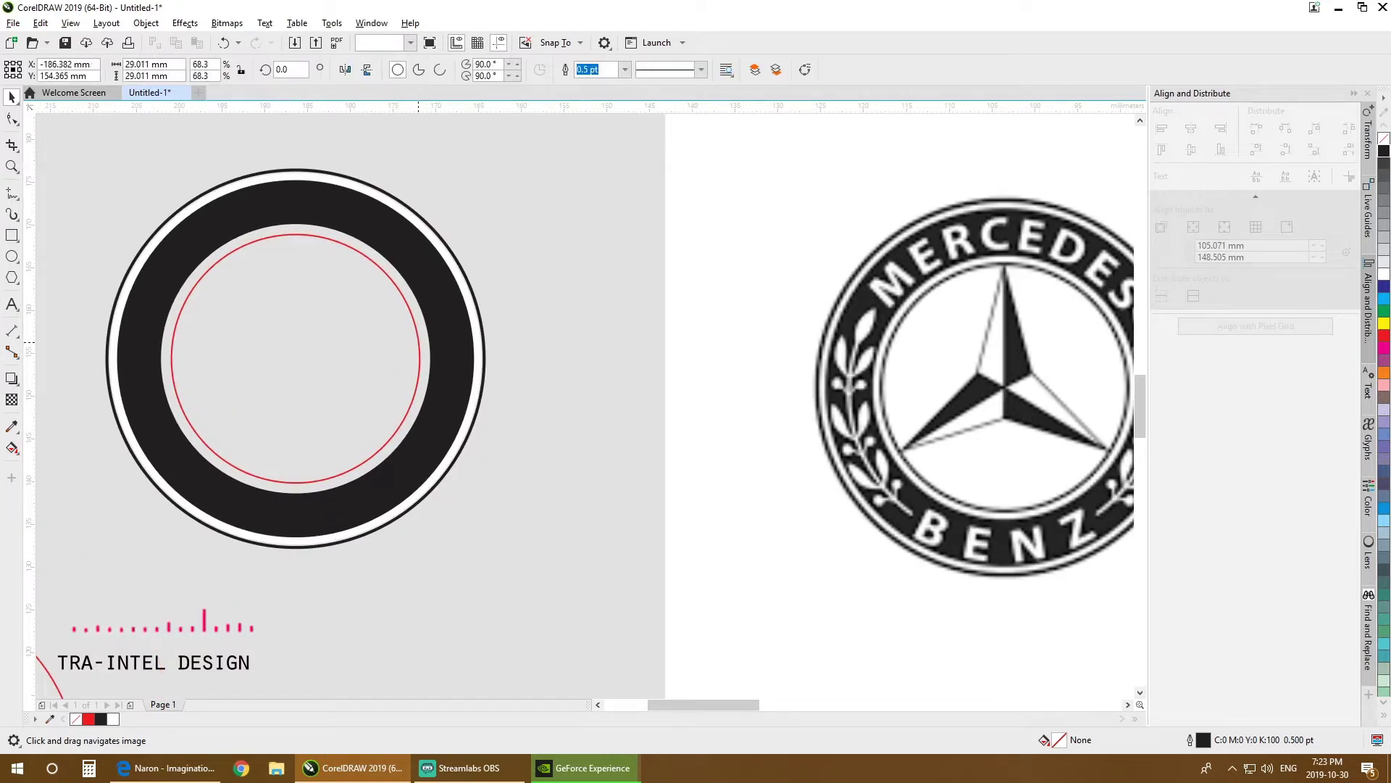
drag(475, 342, 600, 413)
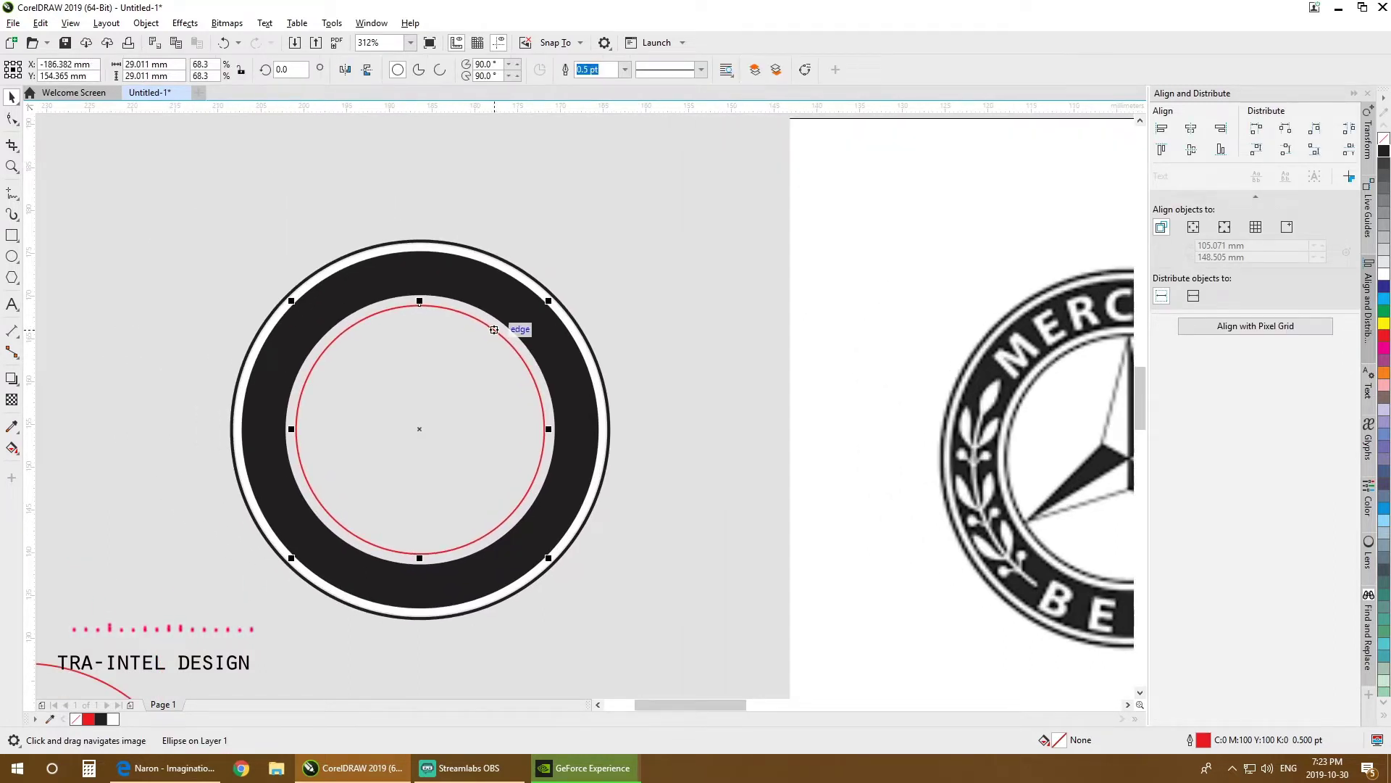
scroll(461, 348, up, 3)
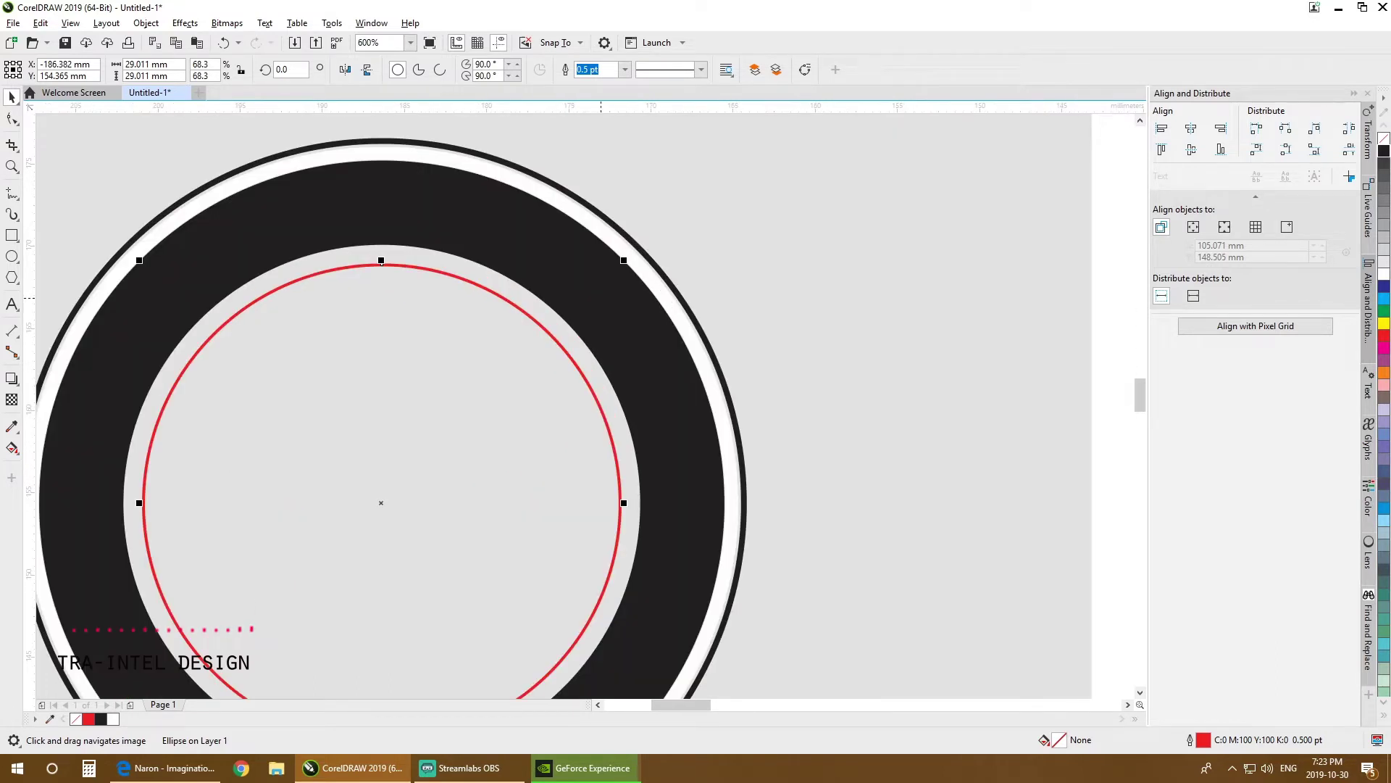
drag(624, 259, 647, 238)
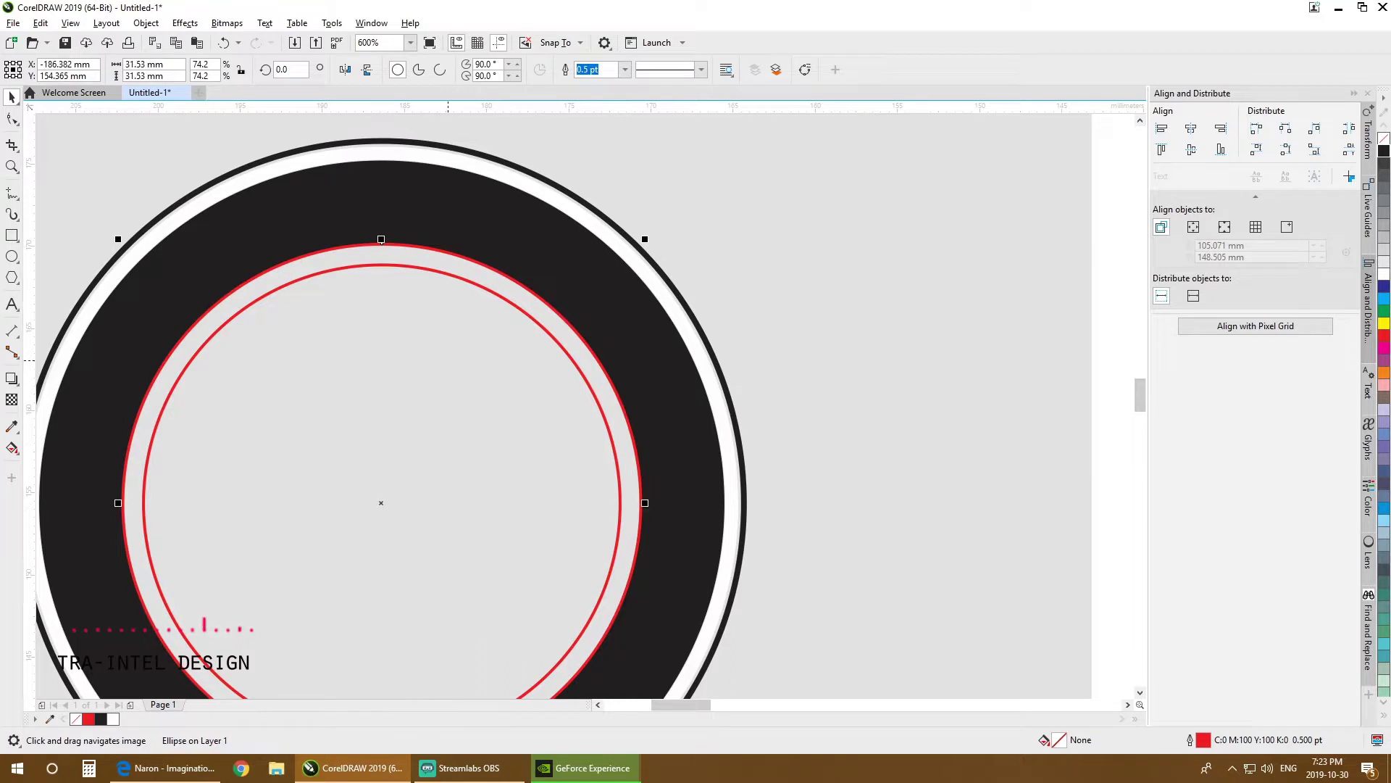
Step: Try Simplify and Back Minus Front on the two inner red circles
click(491, 300)
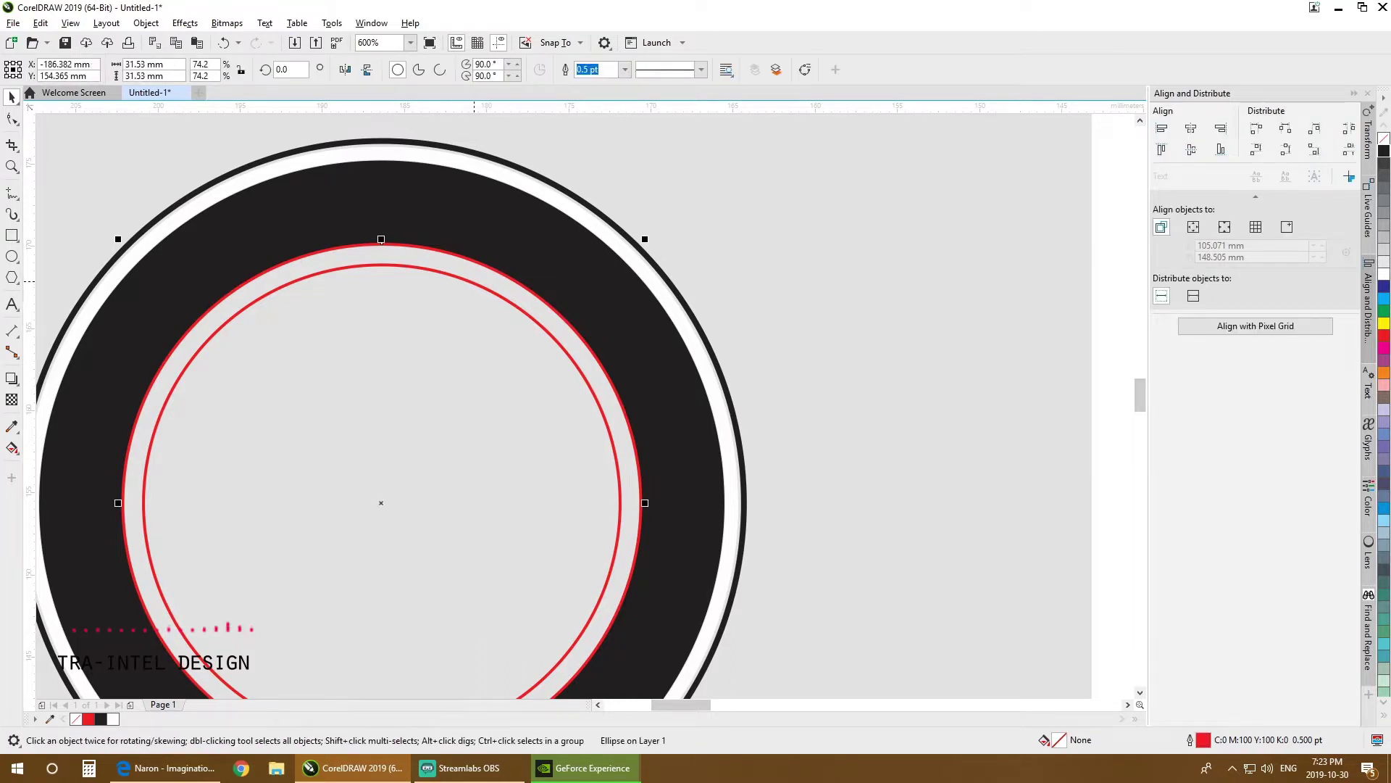
shift+click(467, 280)
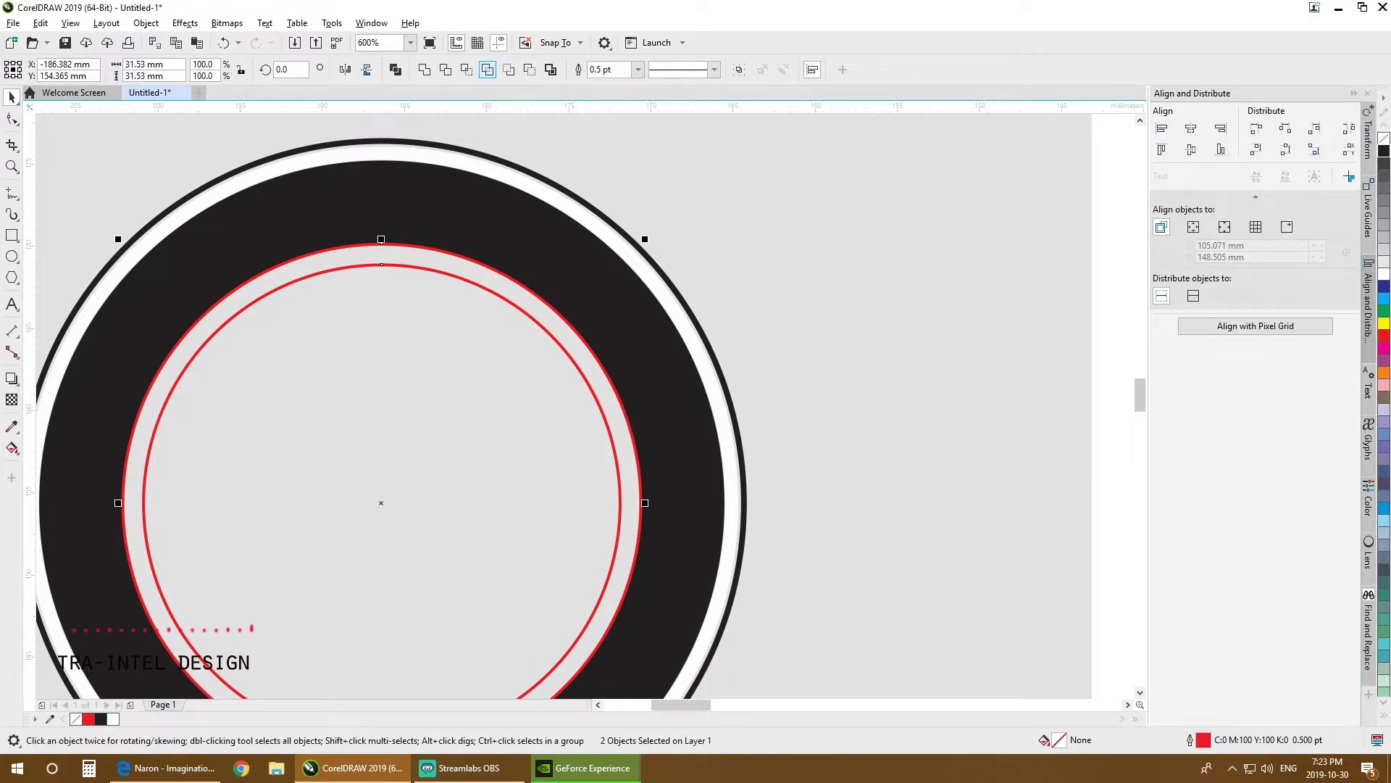
click(488, 70)
key(Return)
click(529, 70)
key(Return)
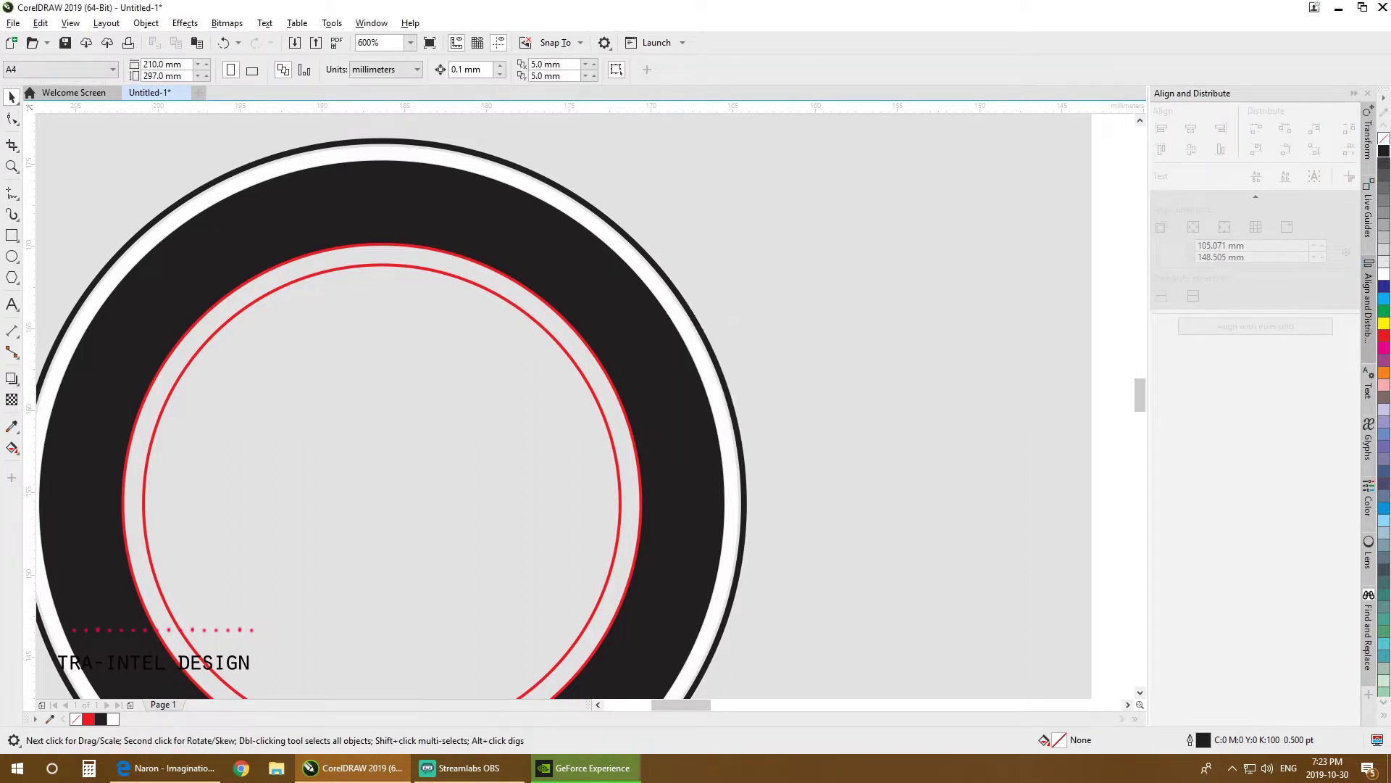
Step: Try intersecting the two inner red circles and filling the result with white, and undo the attempt
click(467, 69)
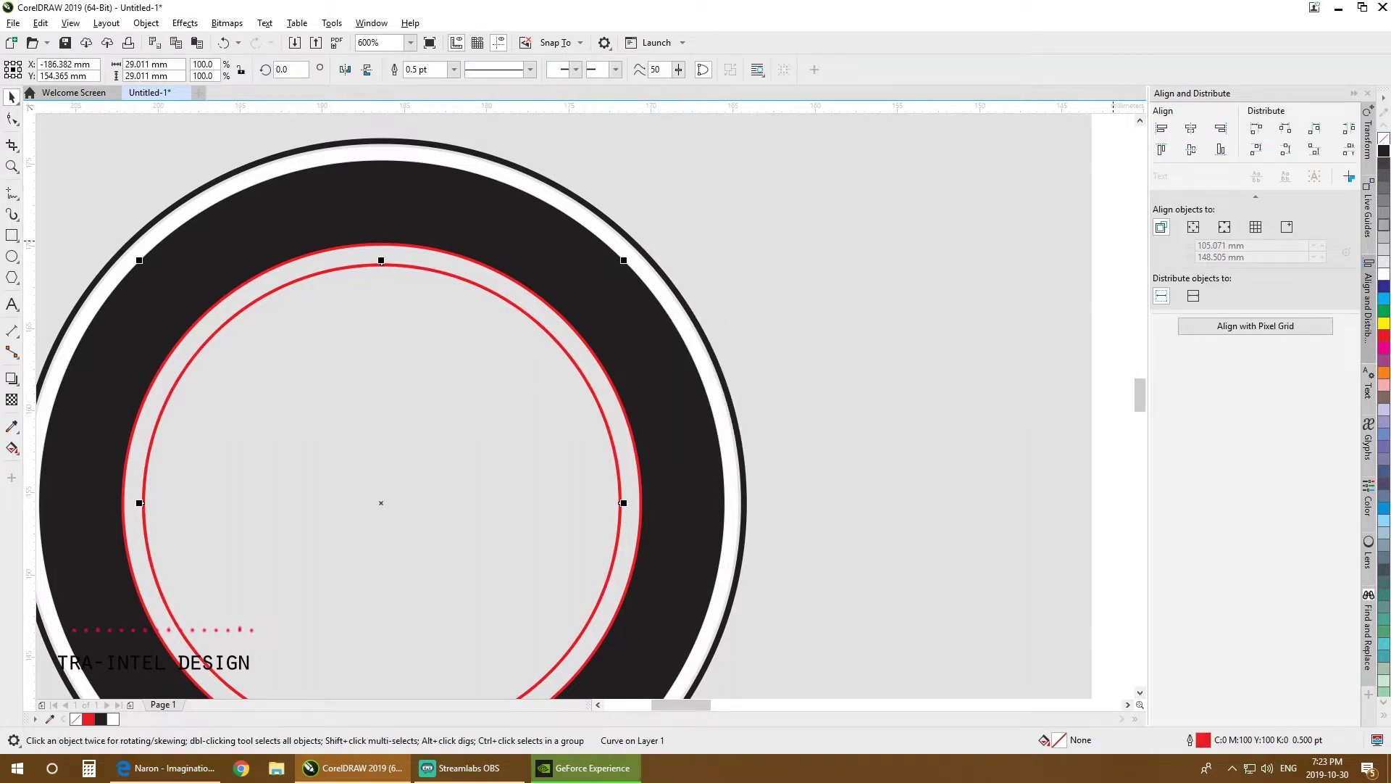
scroll(687, 356, down, 1)
drag(687, 357, 516, 358)
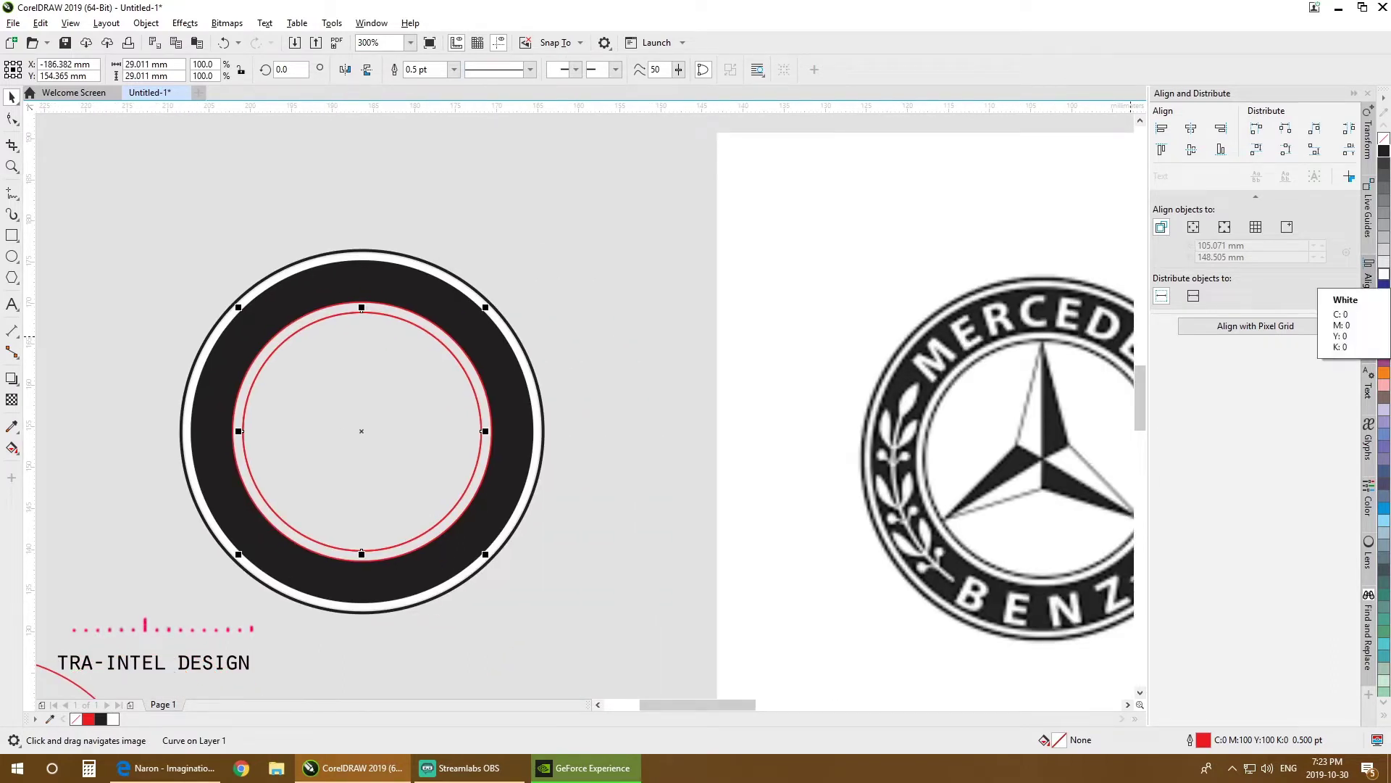
click(1384, 274)
key(Escape)
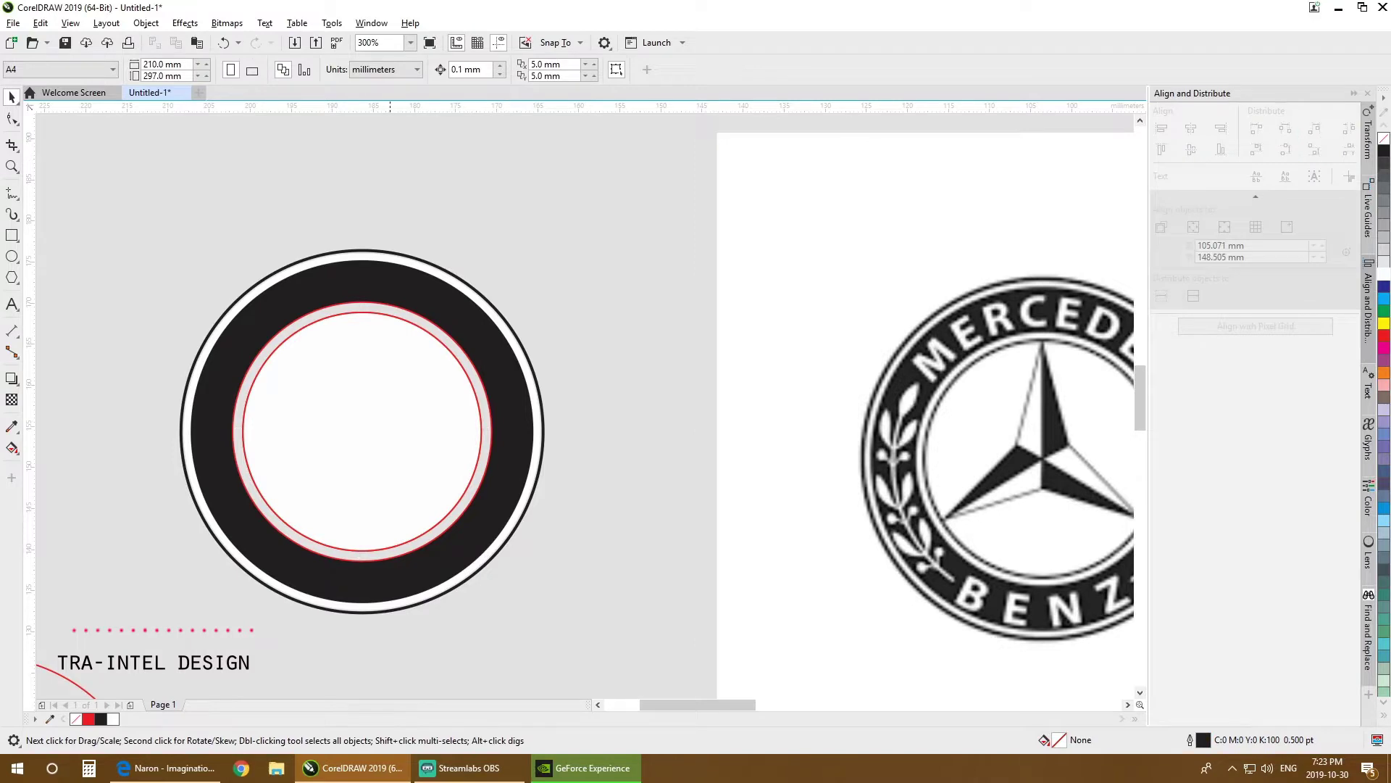
key(ctrl+z)
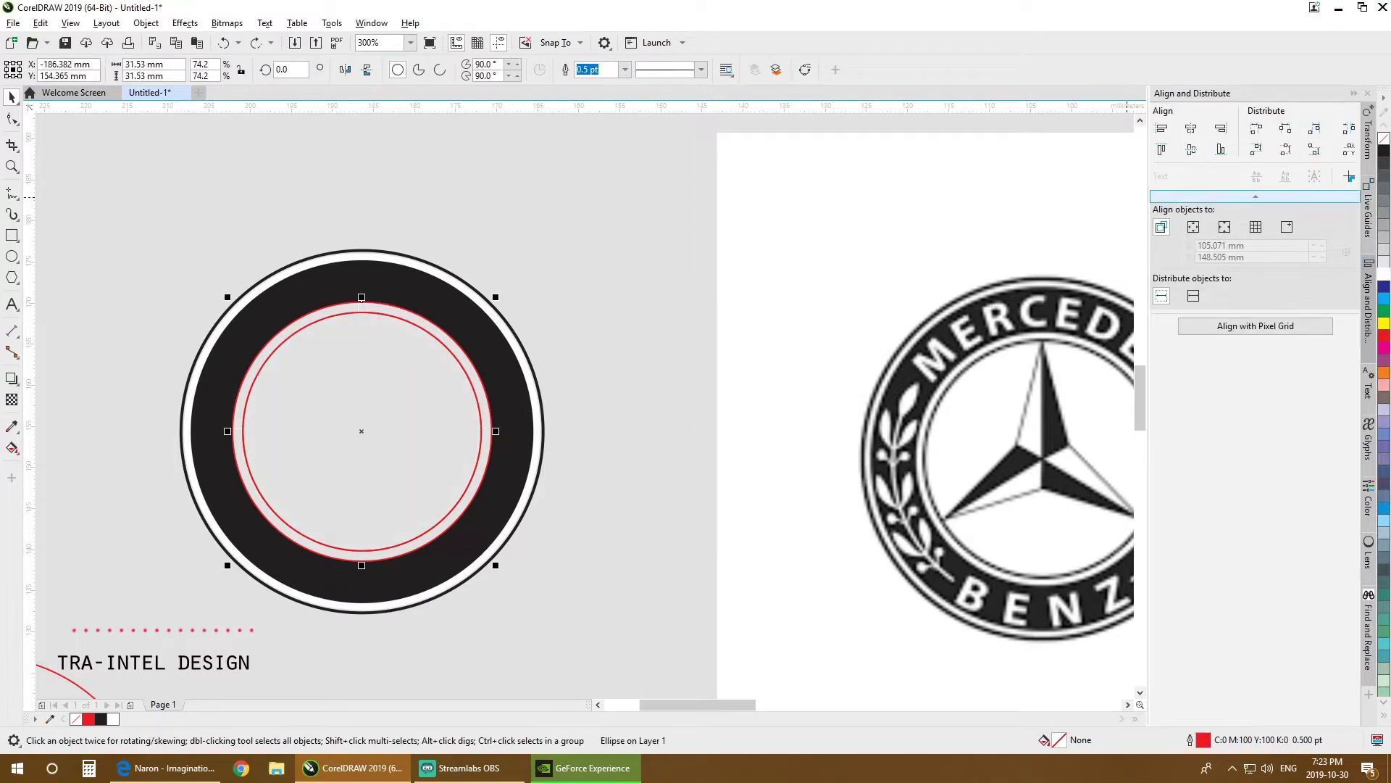
key(ctrl+shift+z)
key(ctrl+z)
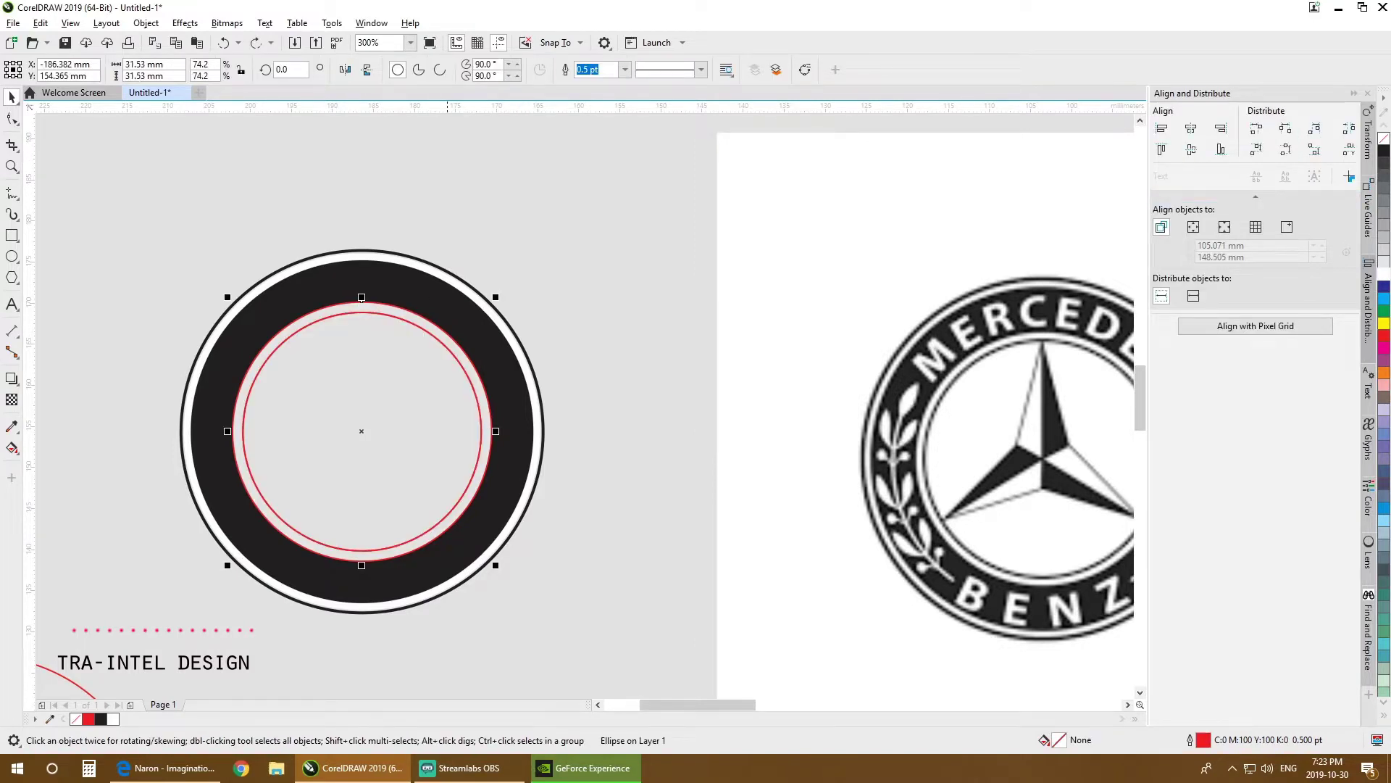
Step: Subtract the smaller inner red circle from the 31.53 mm one with Front Minus Back to form a thin ring
scroll(420, 340, up, 1)
shift+click(422, 325)
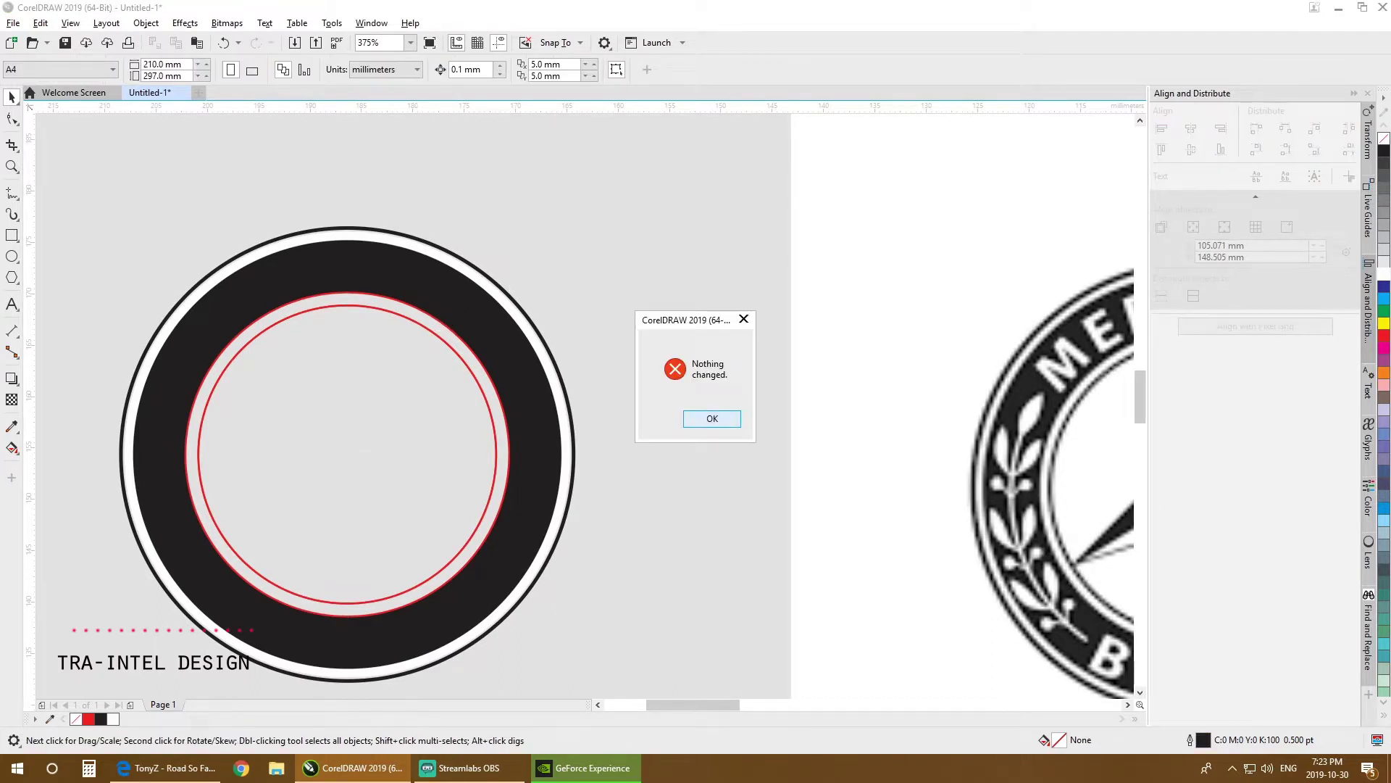
key(Return)
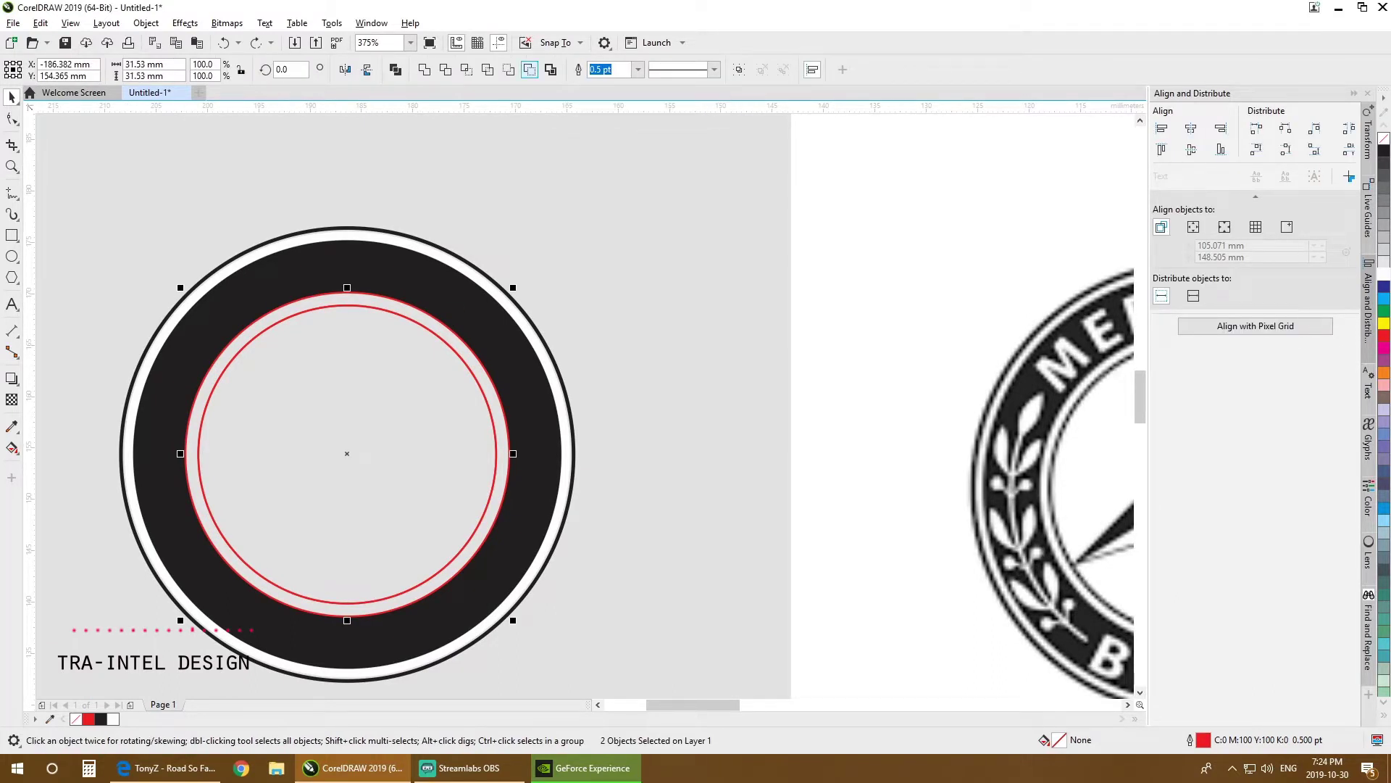
click(529, 70)
key(Return)
click(509, 70)
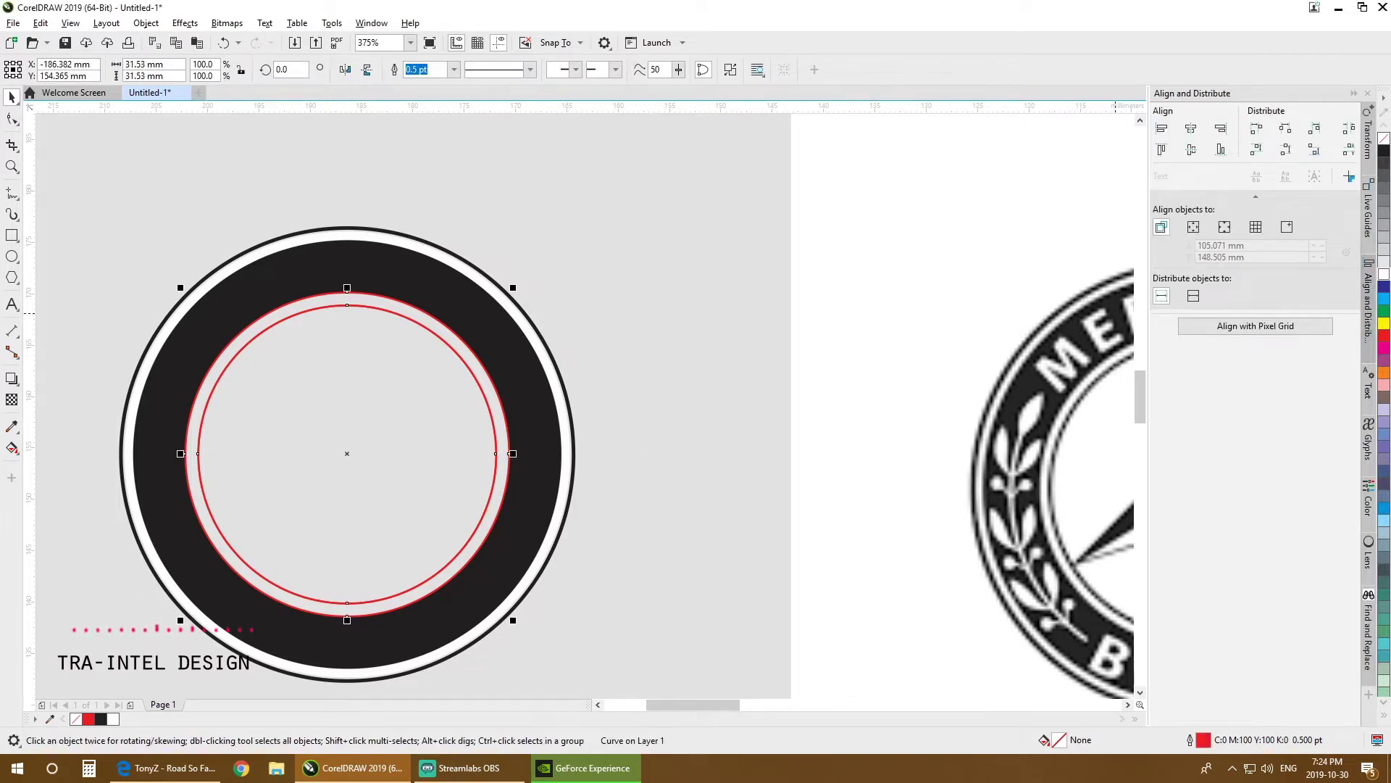
Step: Give the thin inner ring a white fill and no outline
click(1384, 274)
drag(716, 368, 552, 369)
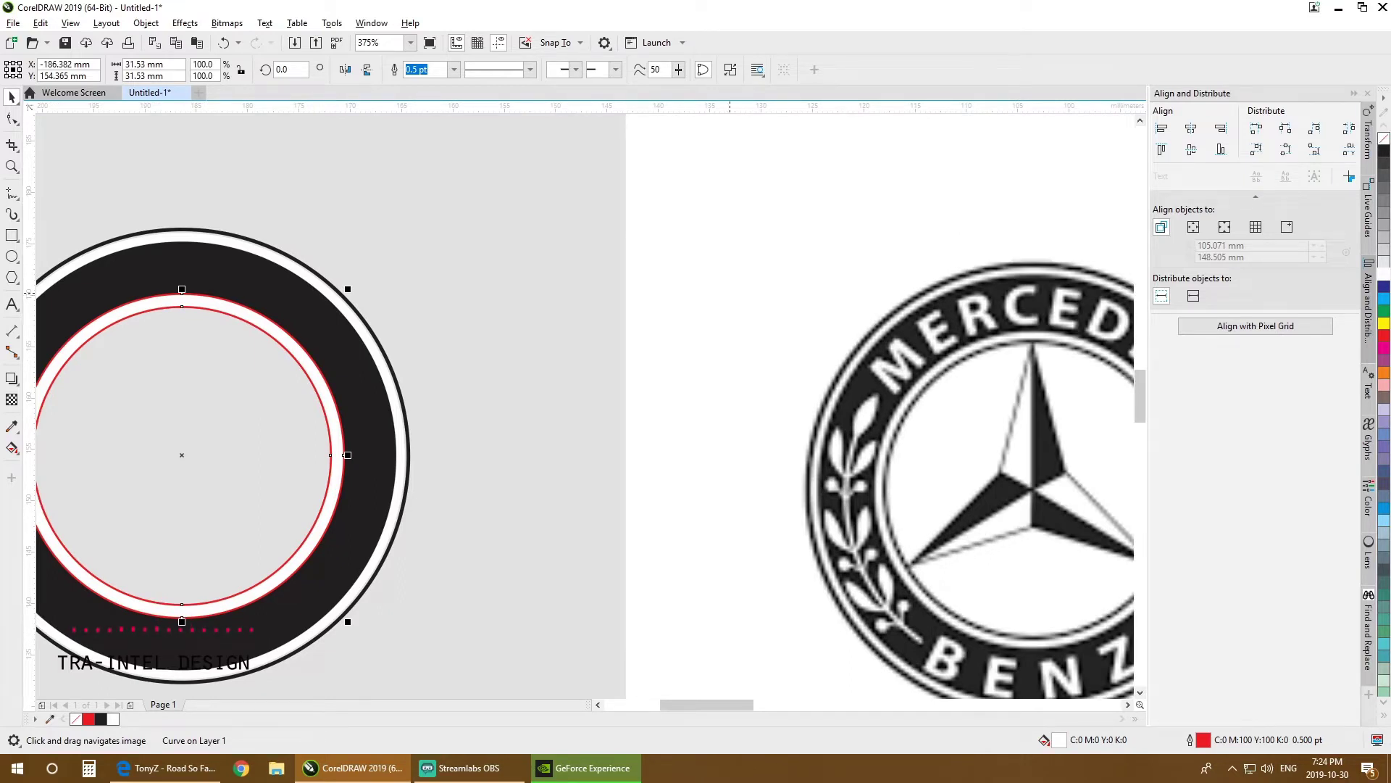
right_click(1384, 138)
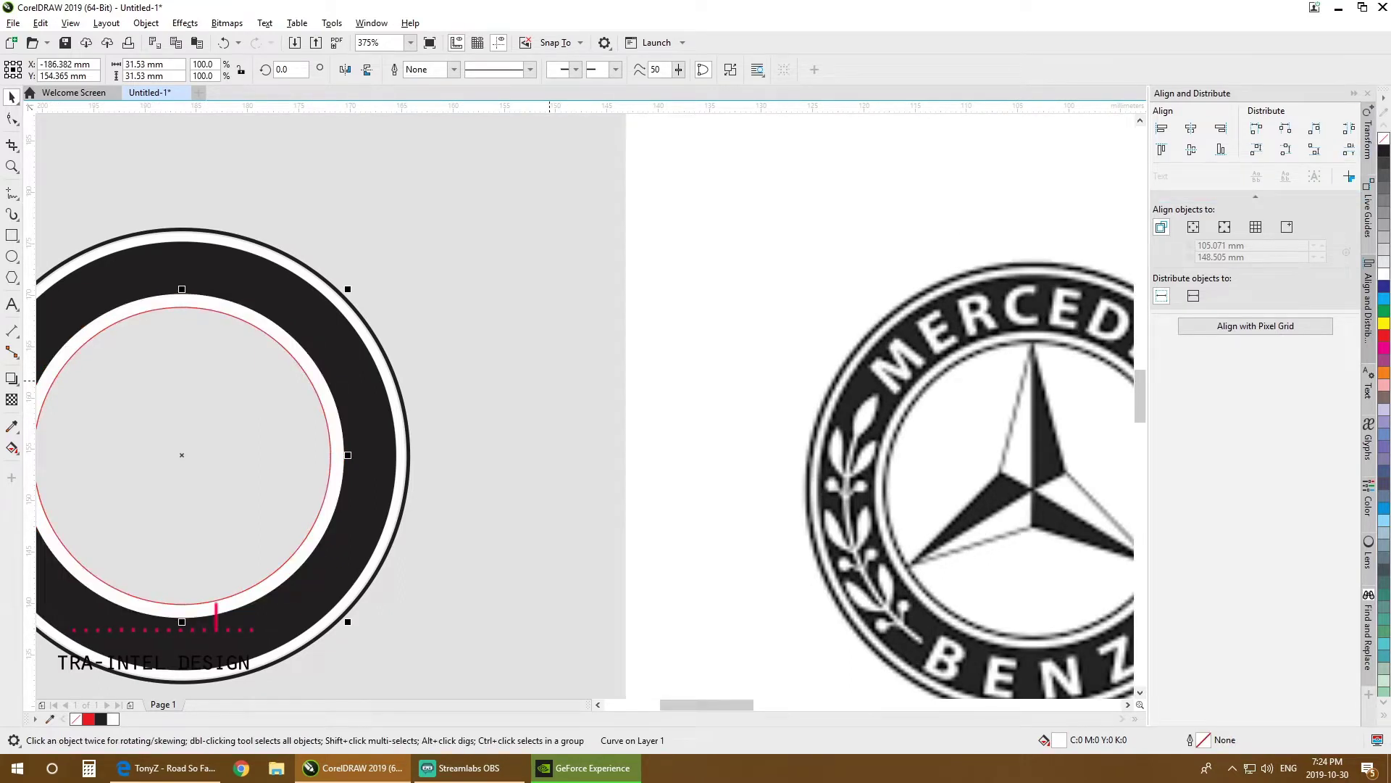
Step: Try moving the remaining inner red circle out of the ring, and undo the move
click(550, 380)
drag(327, 425, 507, 490)
key(ctrl+z)
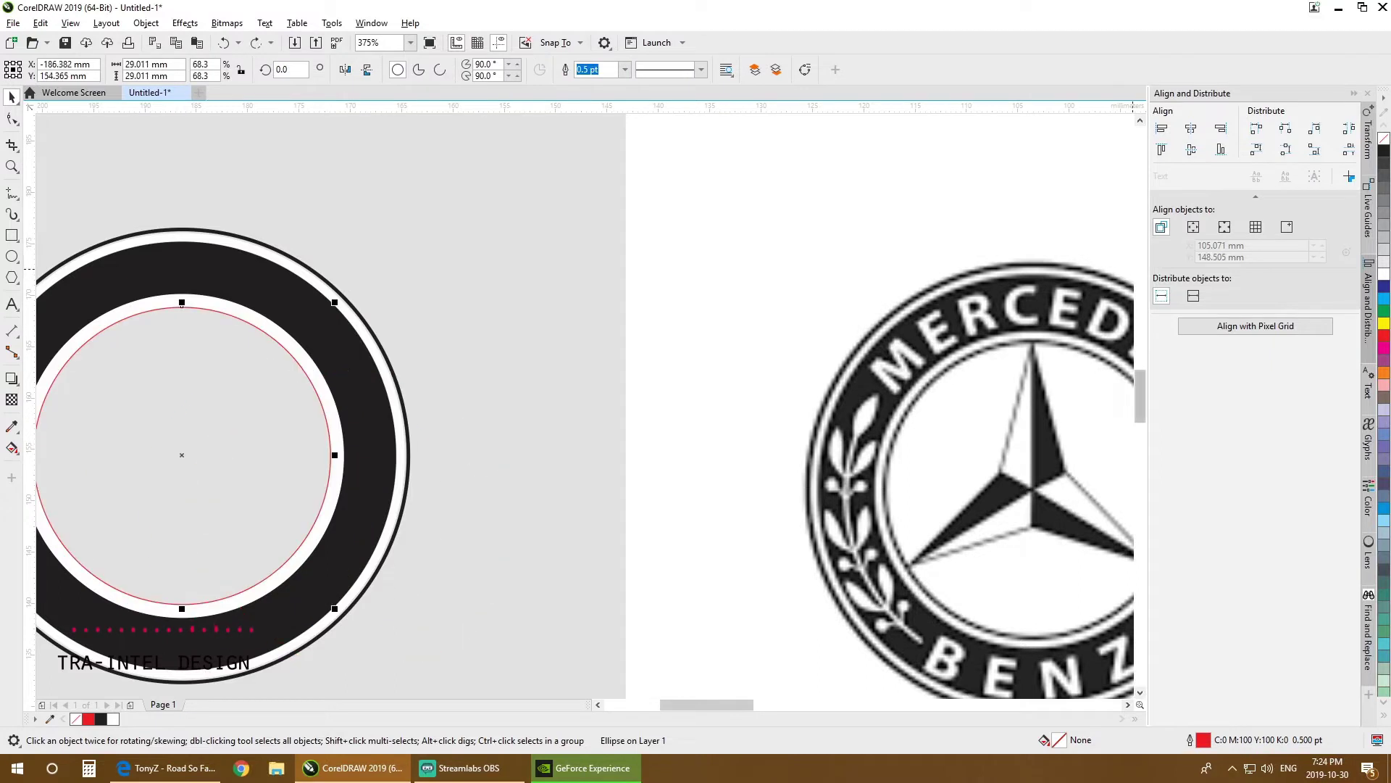
Step: Give the remaining innermost circle a black outline with a width of 2 pt
right_click(1384, 150)
scroll(579, 406, left, 4)
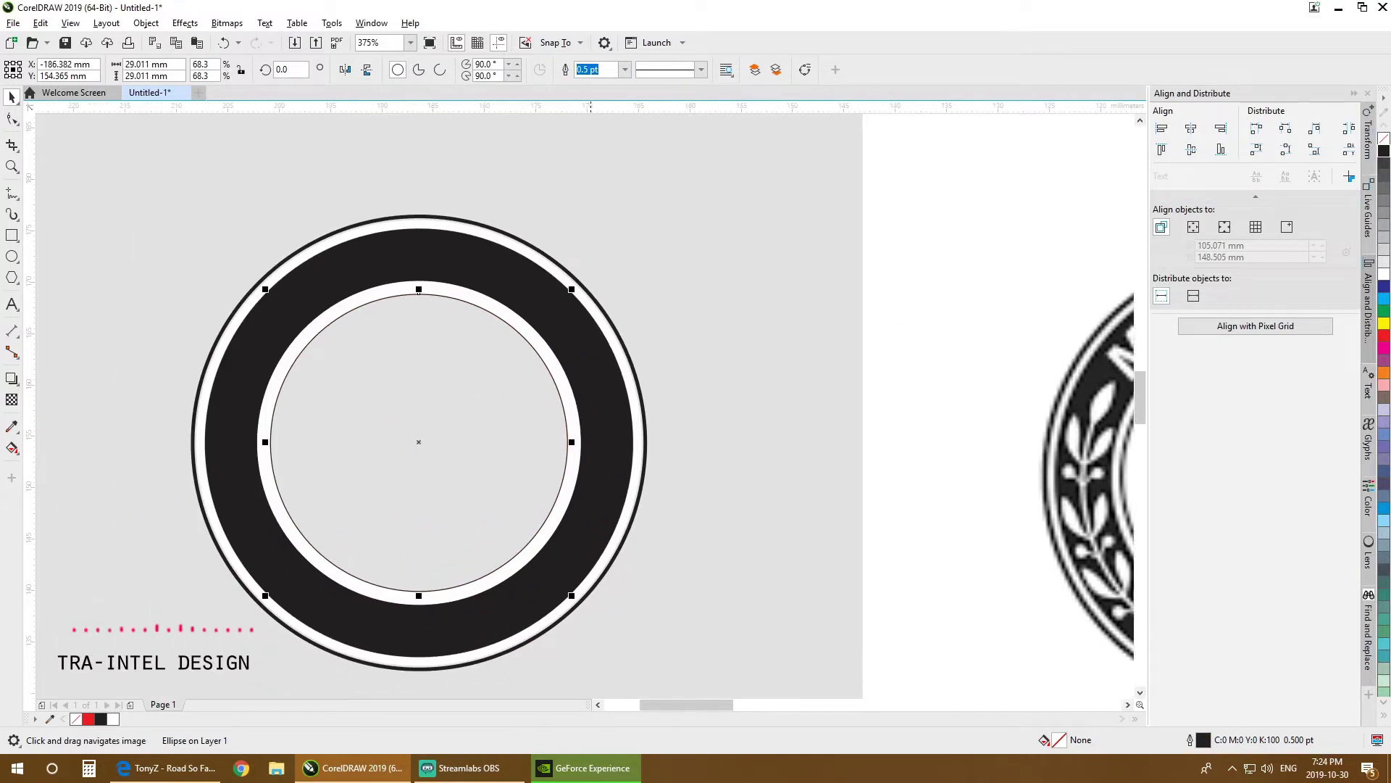
text(2)
key(Return)
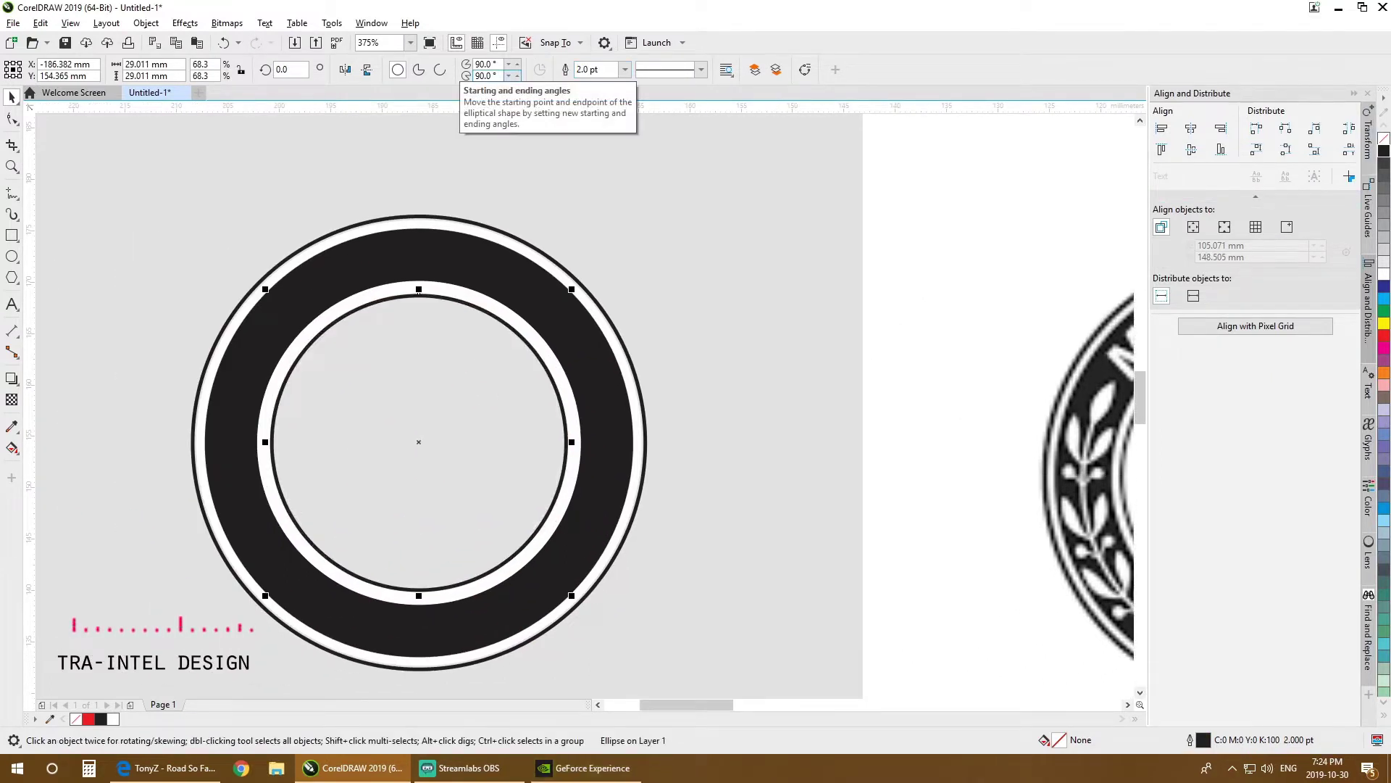
Step: Select all five objects of the redrawn rings and move them together closer to the reference logo
scroll(538, 245, down, 1)
drag(539, 245, 403, 270)
drag(91, 206, 562, 638)
drag(401, 337, 573, 388)
drag(662, 364, 531, 279)
scroll(531, 279, up, 1)
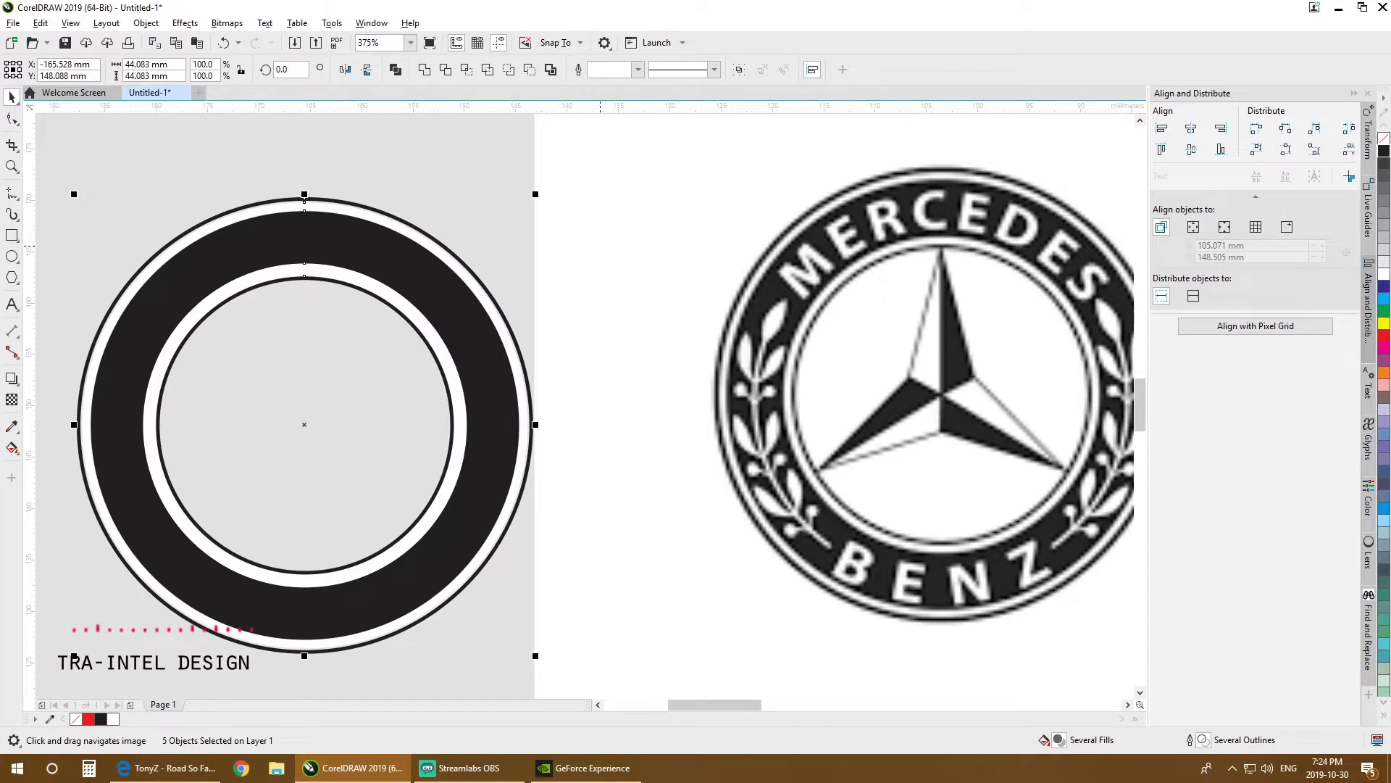
drag(600, 245, 551, 265)
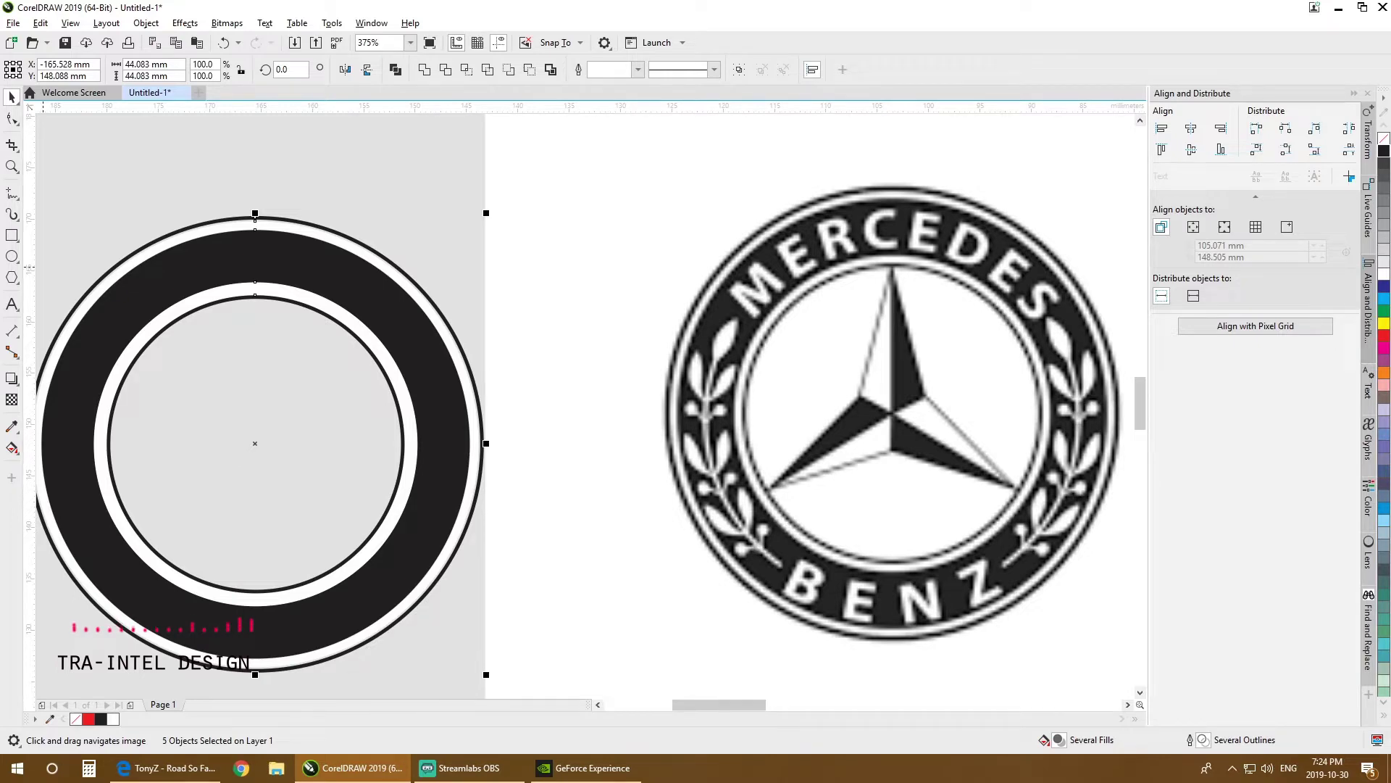
click(12, 194)
scroll(783, 458, up, 3)
scroll(735, 468, down, 2)
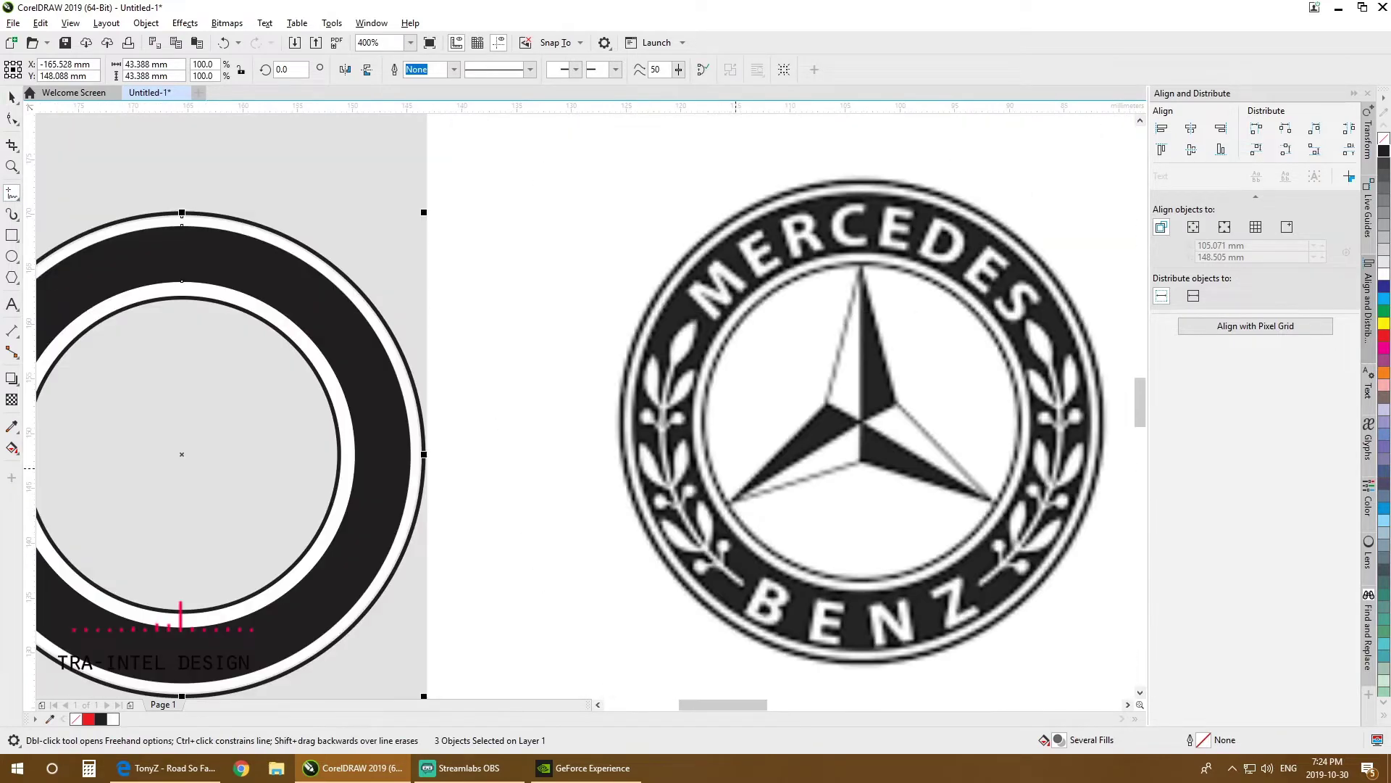
scroll(714, 525, up, 2)
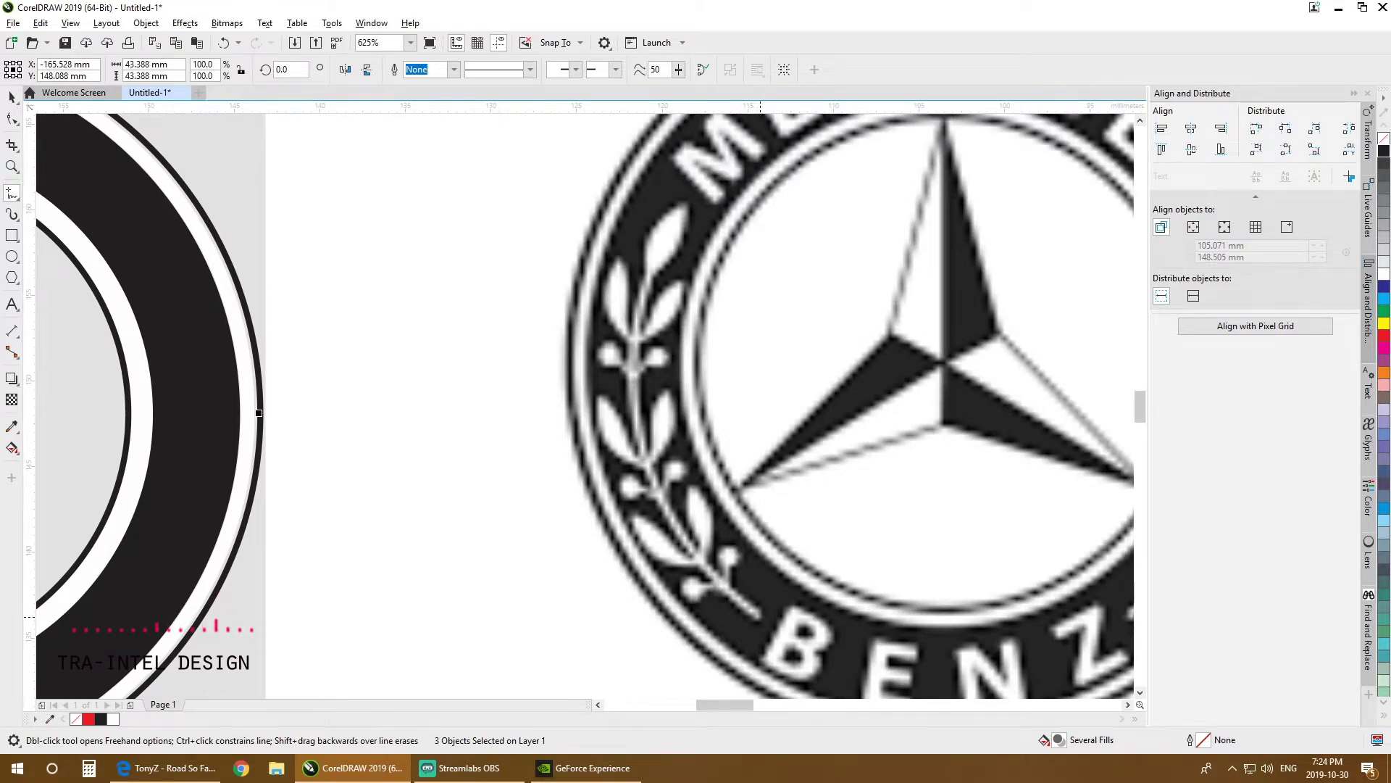
click(762, 618)
click(645, 266)
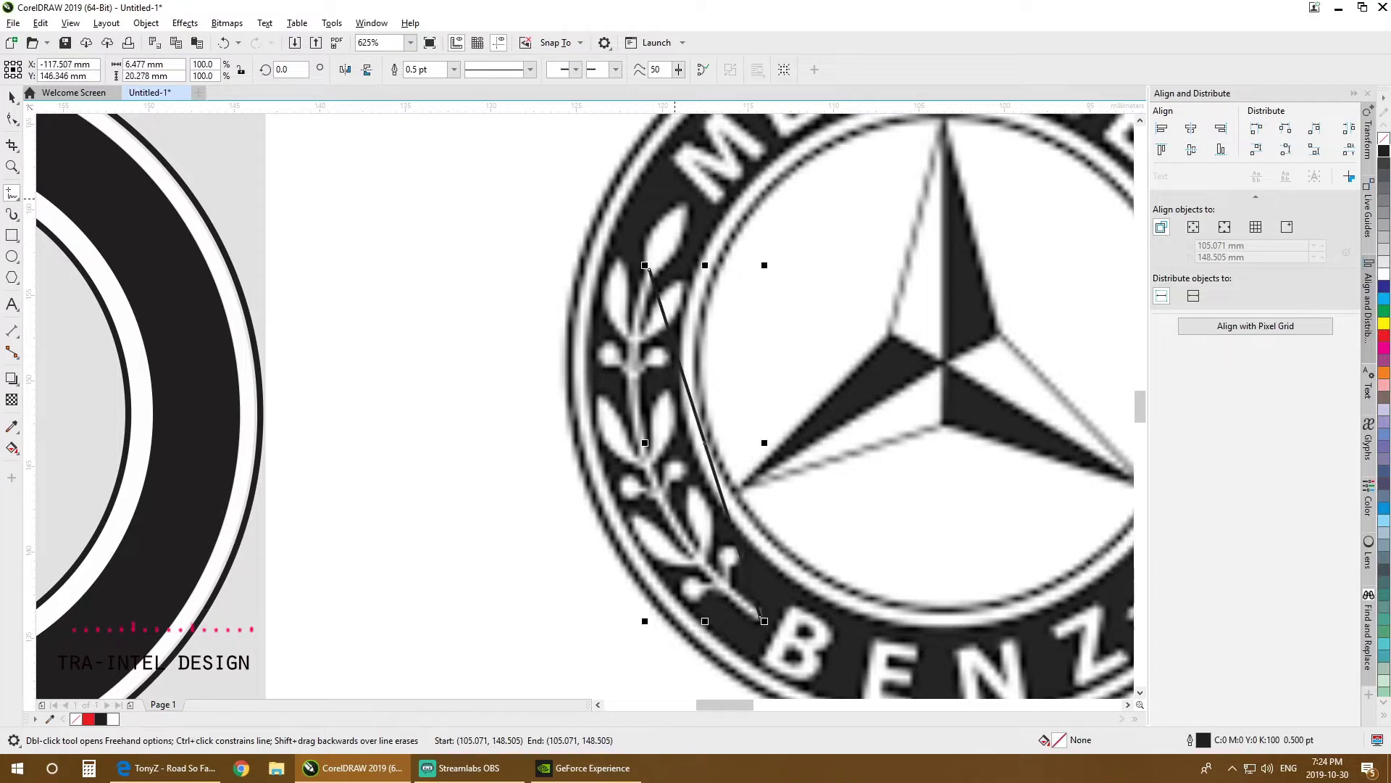
key(ctrl+z)
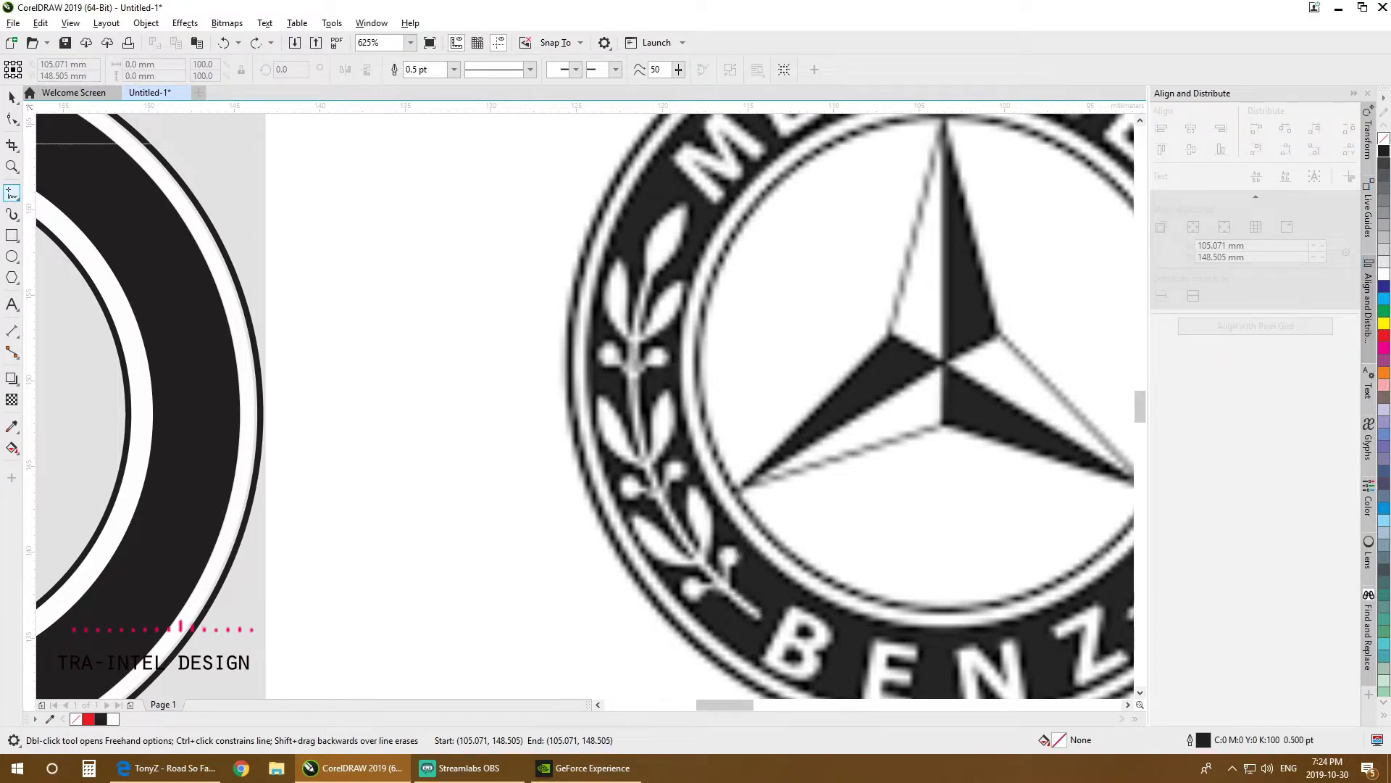
Step: Trace the left laurel branch's stem with the Pen tool, from its lower end near the B to the top leaf, in red
click(11, 194)
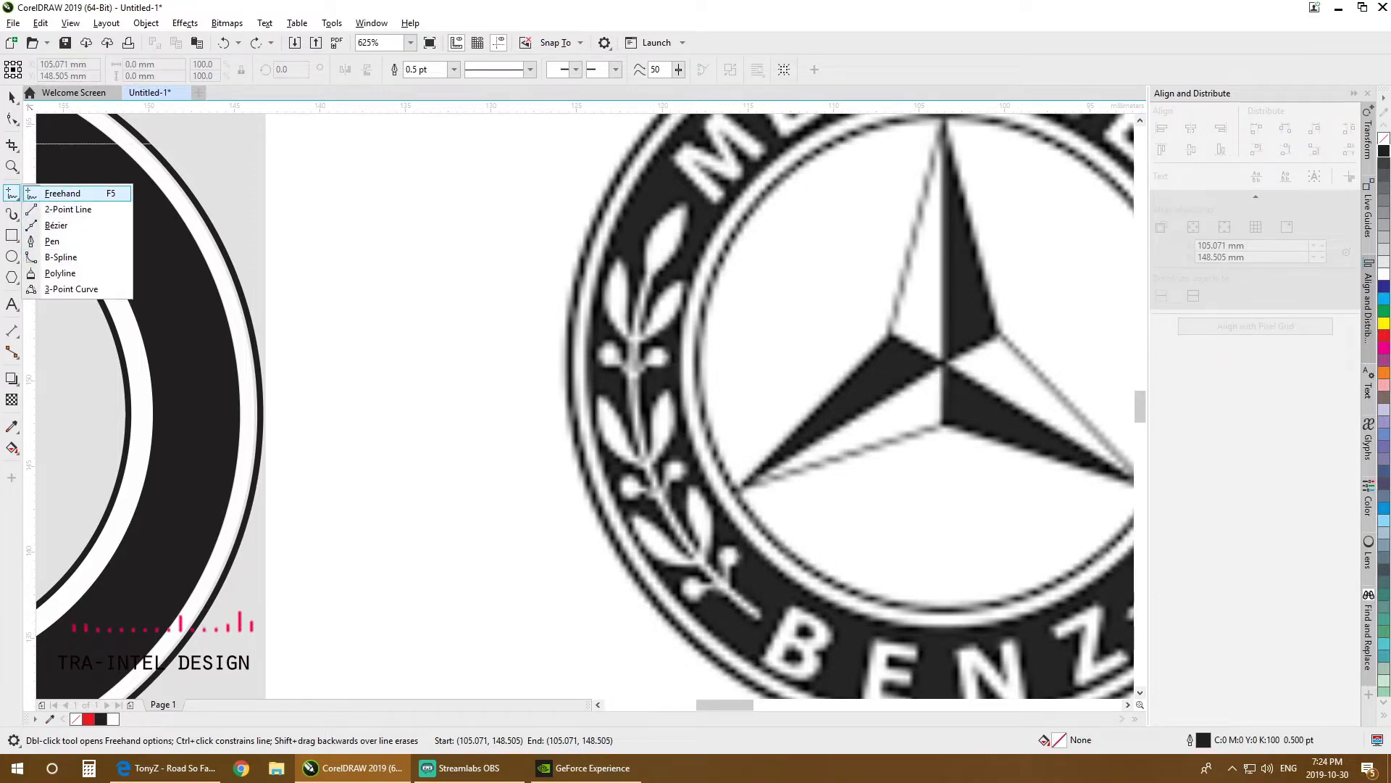
click(52, 241)
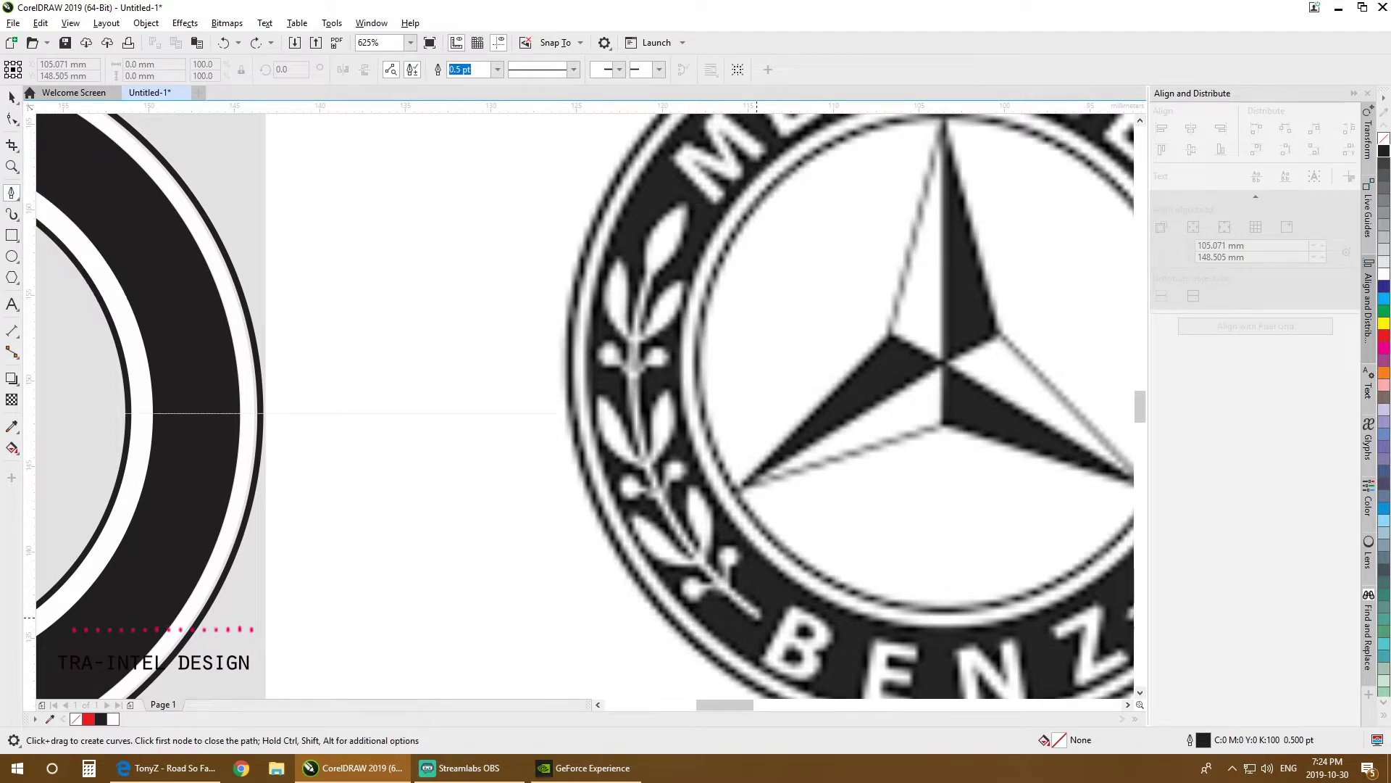
click(756, 617)
drag(643, 463, 611, 376)
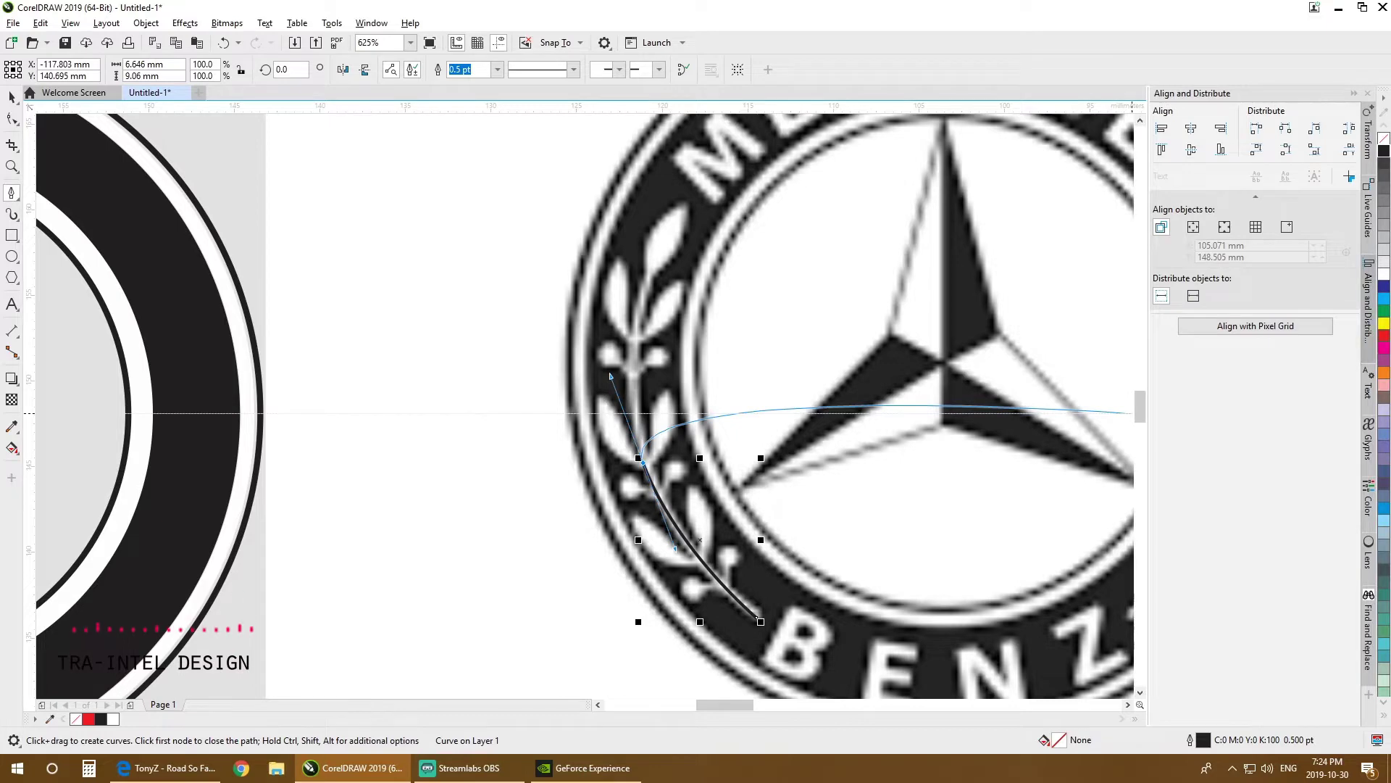
right_click(1384, 335)
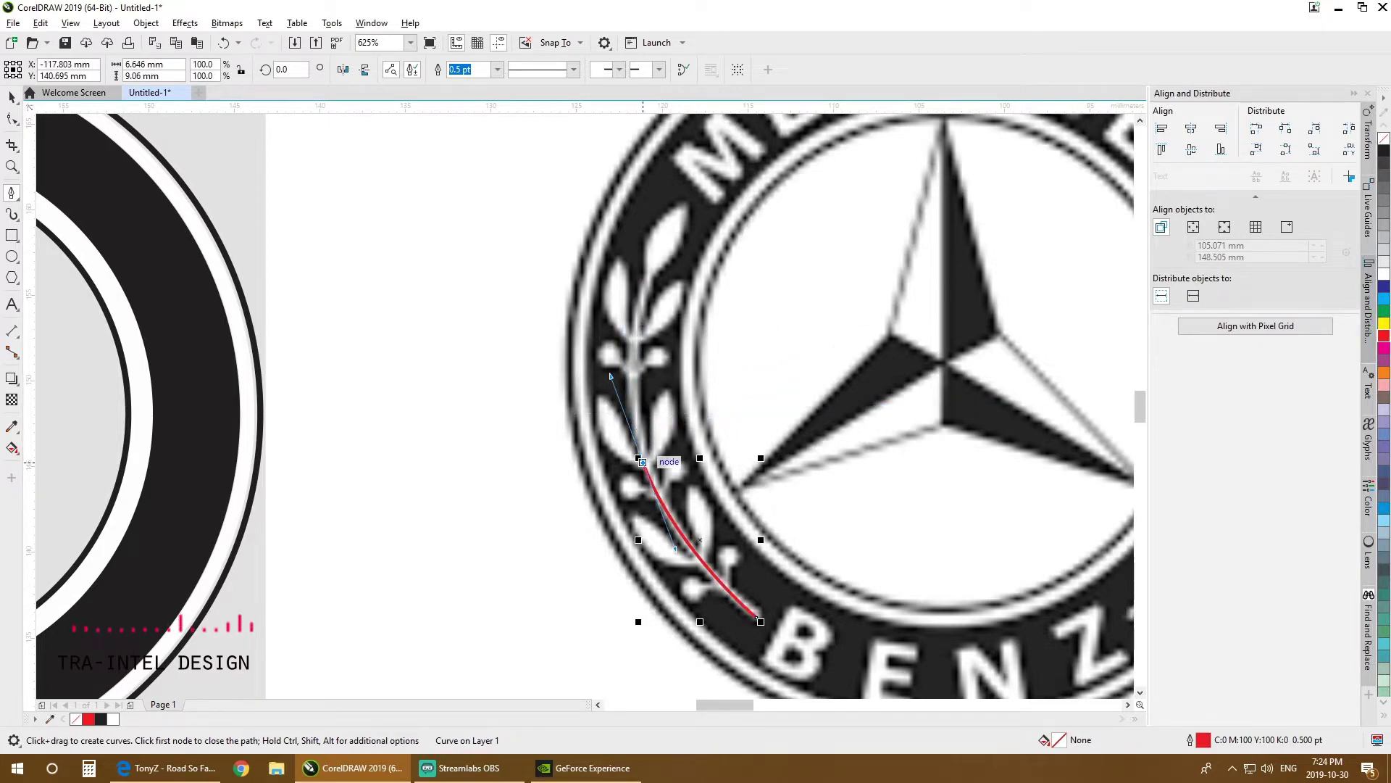
key(alt)
key(space)
click(643, 462)
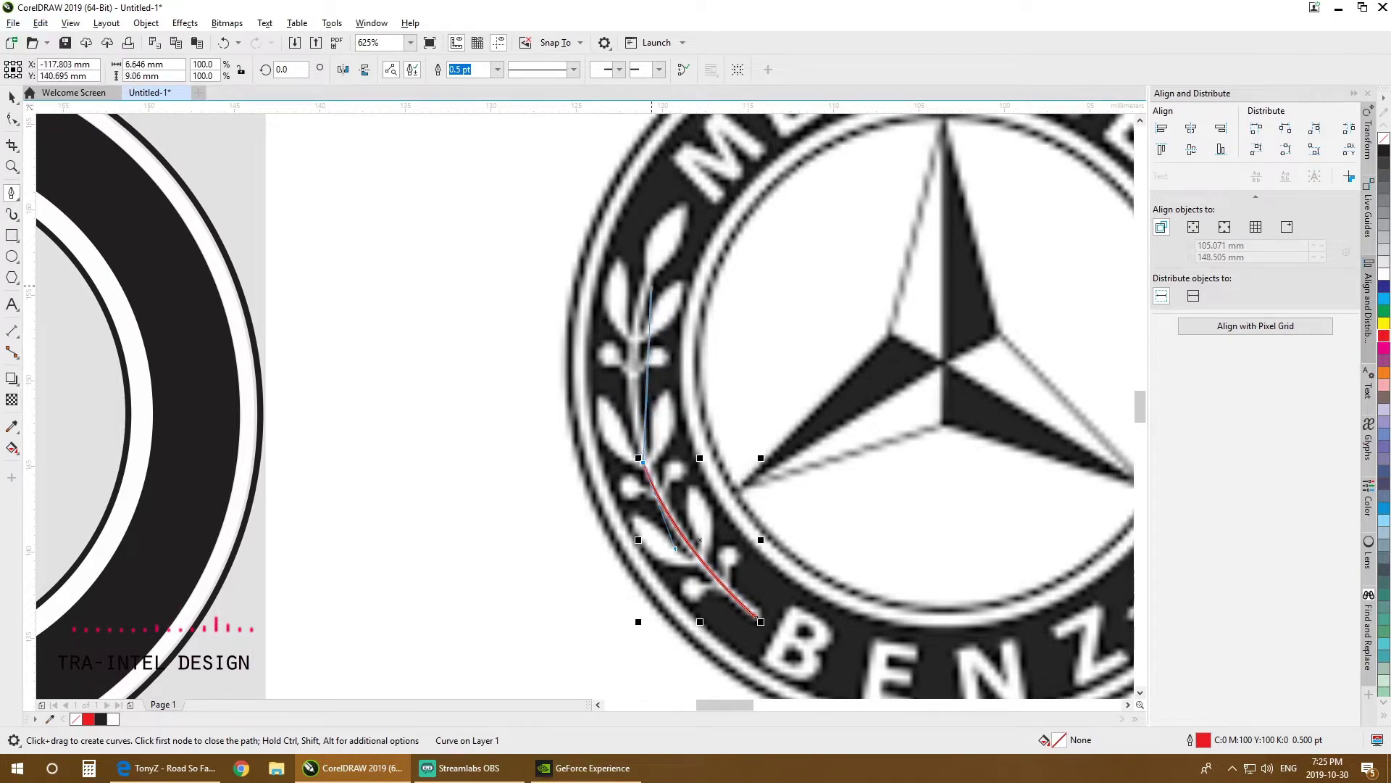
drag(643, 274, 671, 165)
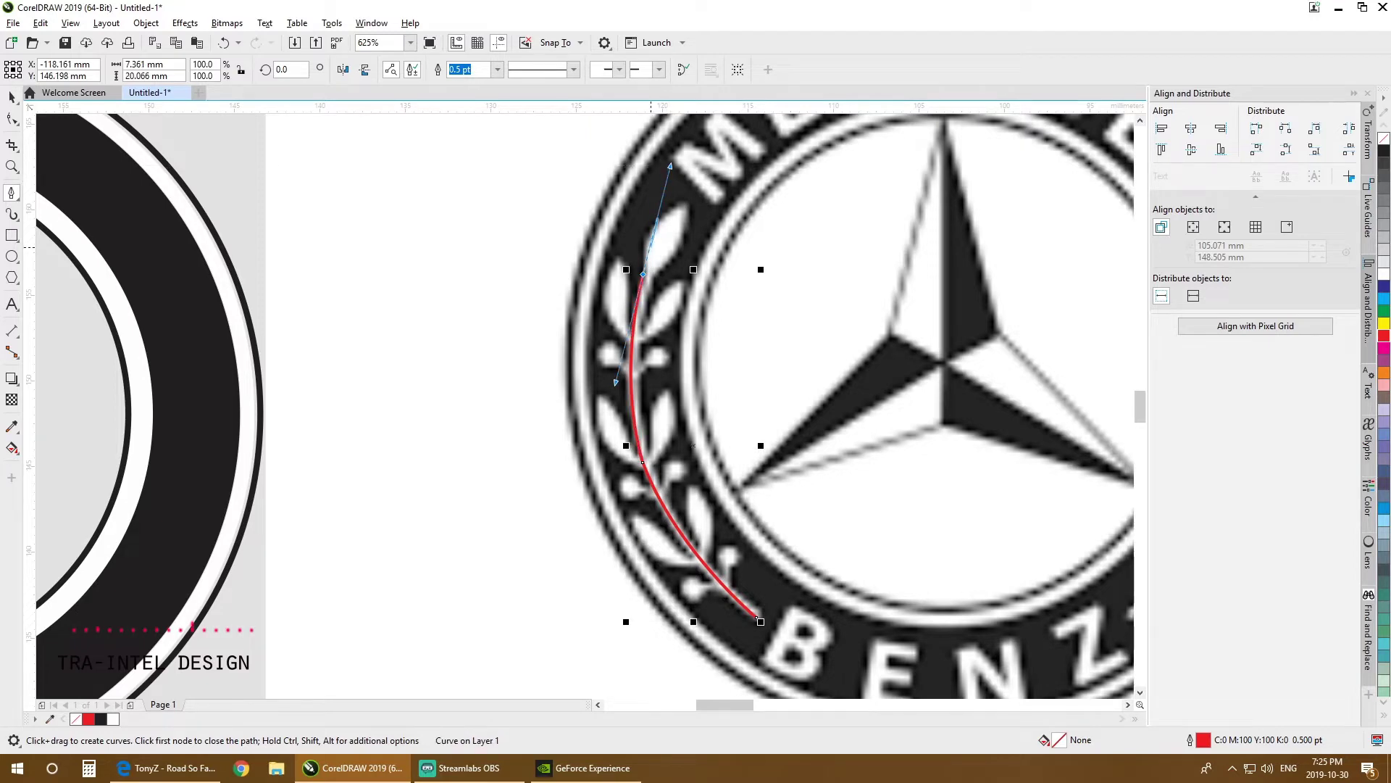
key(space)
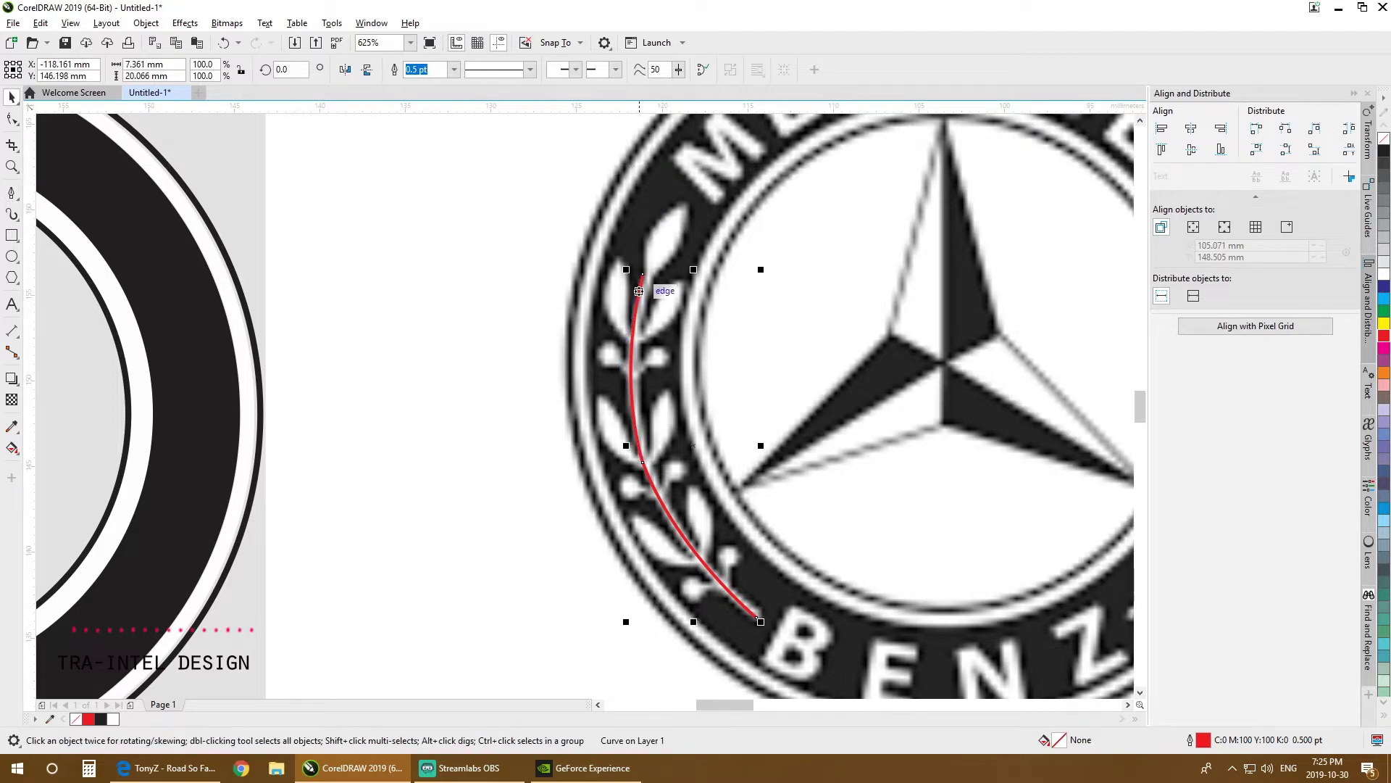
Step: Scale the red stem curve to 98.7% and set its outline width to 1 pt
drag(761, 621, 753, 622)
drag(726, 125, 749, 149)
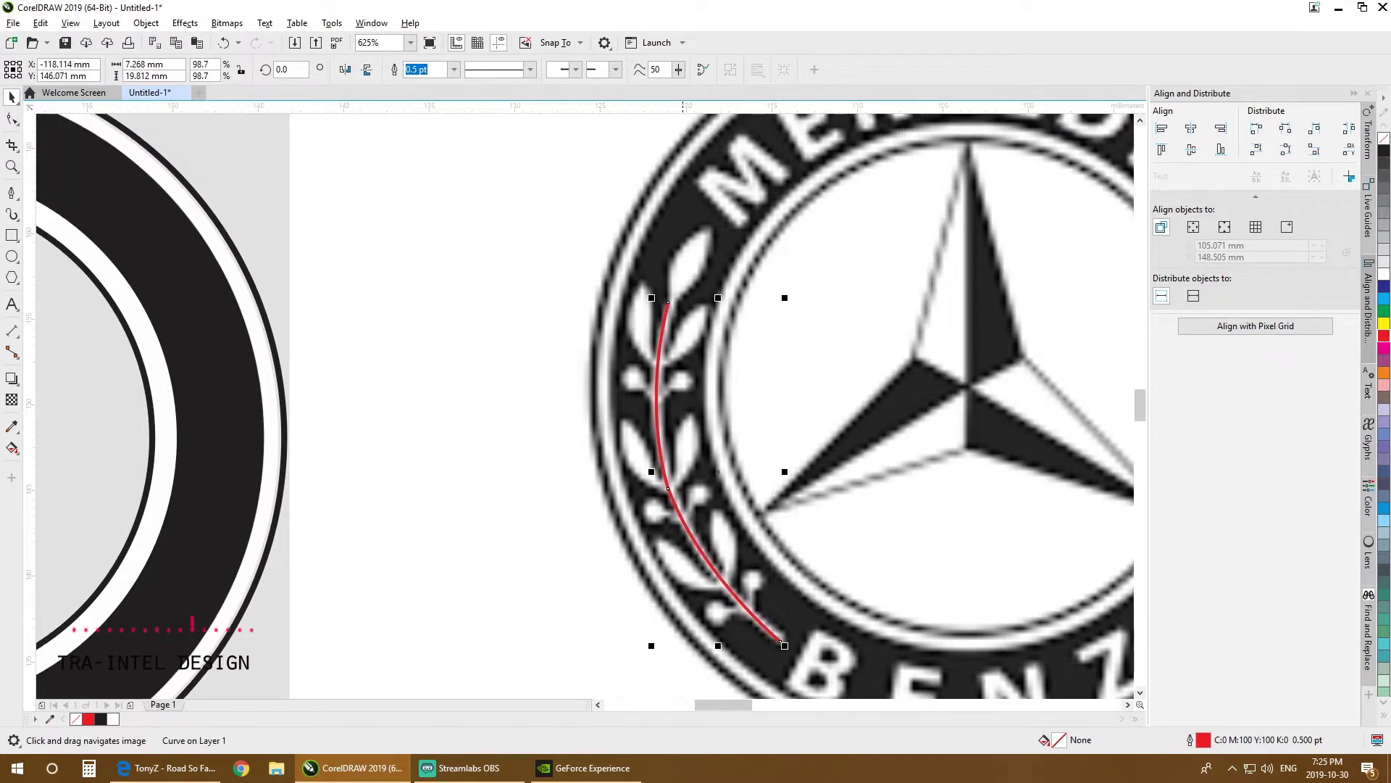
text(2)
key(Return)
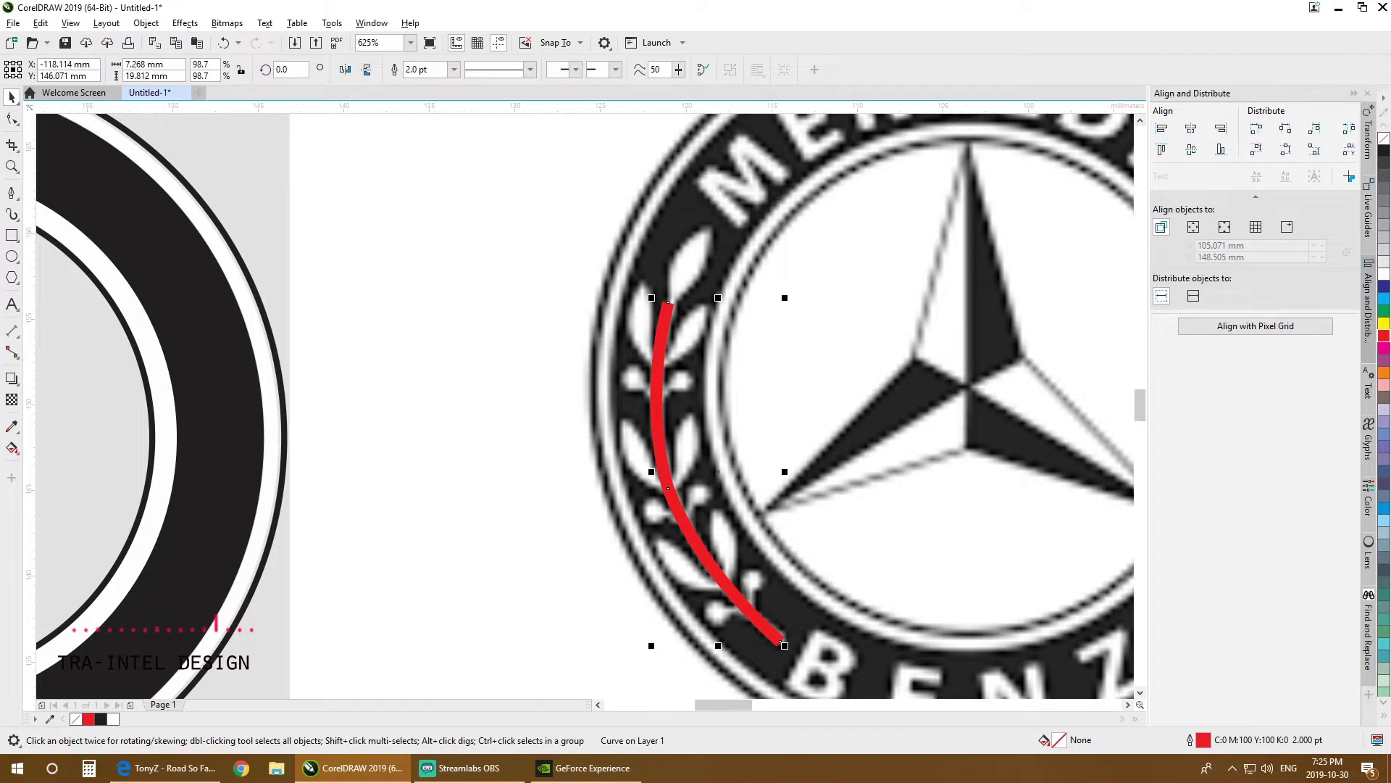
click(430, 69)
key(Return)
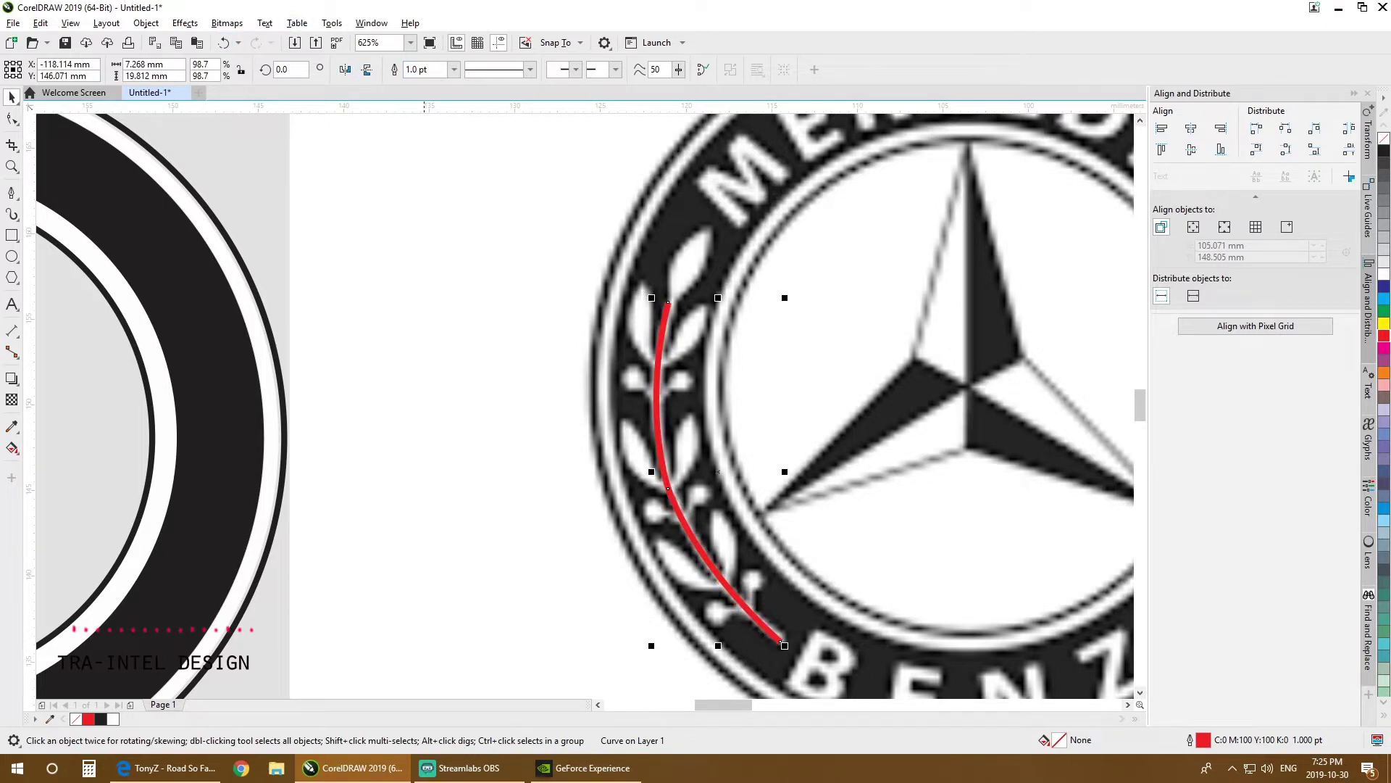
Step: Trace the topmost leaf of the left laurel branch with the Pen tool as a closed curve of about 2.6 by 4.5 mm
scroll(678, 301, up, 2)
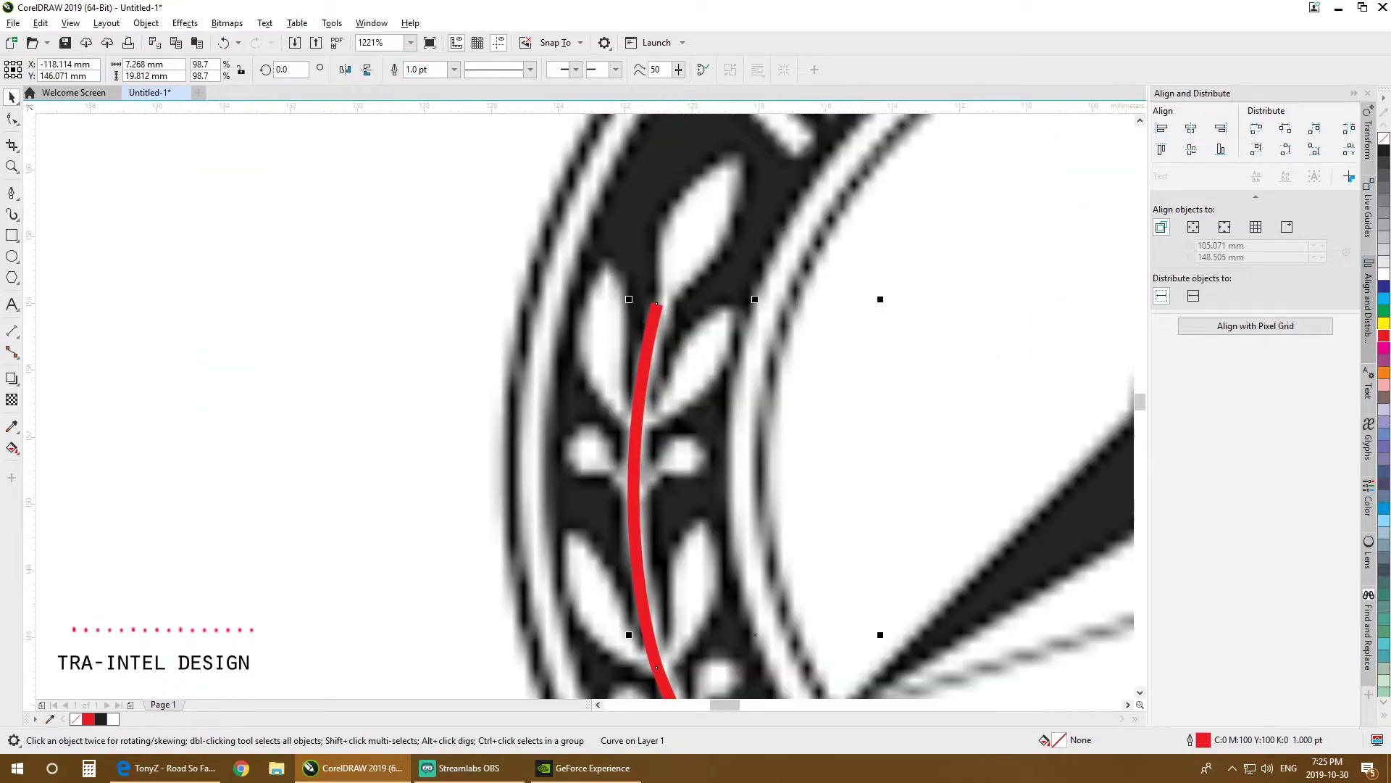
click(12, 192)
scroll(629, 257, up, 2)
click(673, 332)
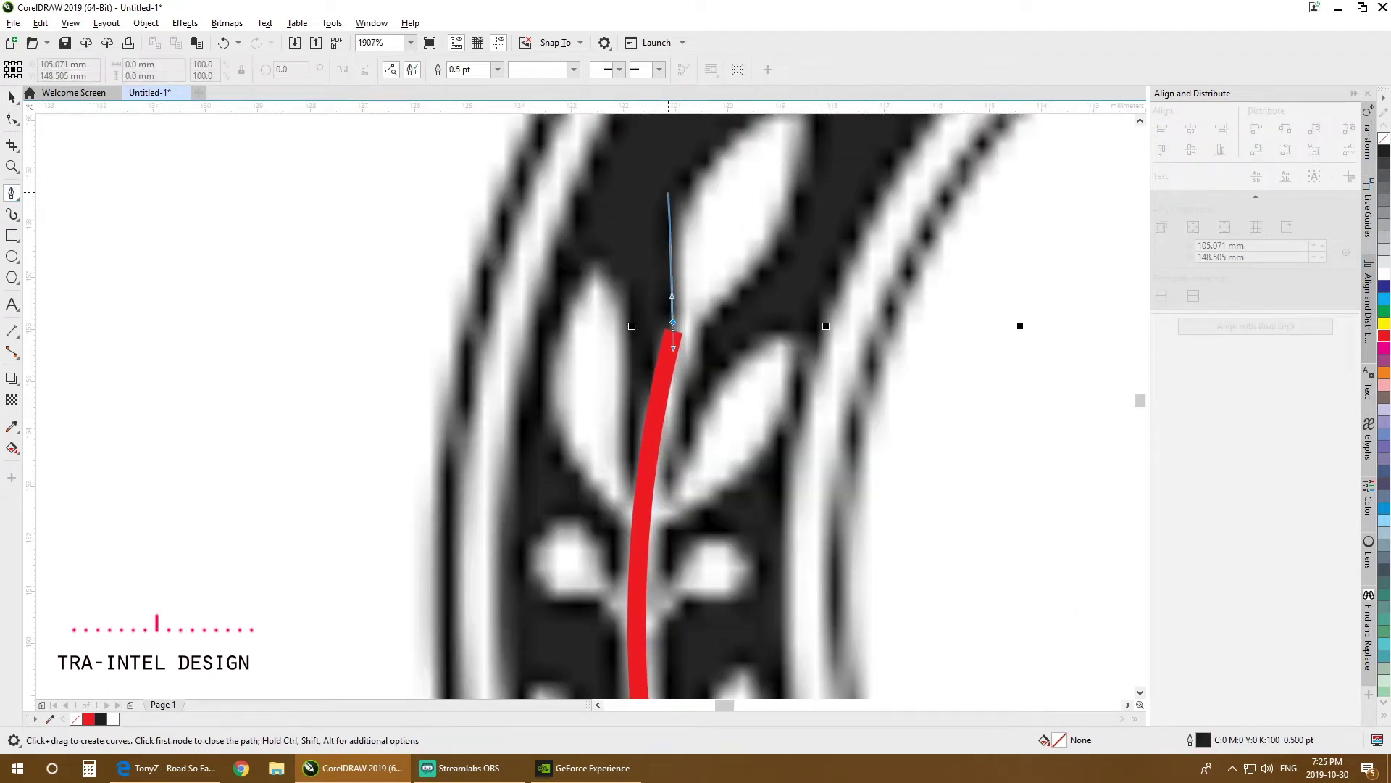
drag(691, 185, 670, 260)
drag(738, 210, 751, 200)
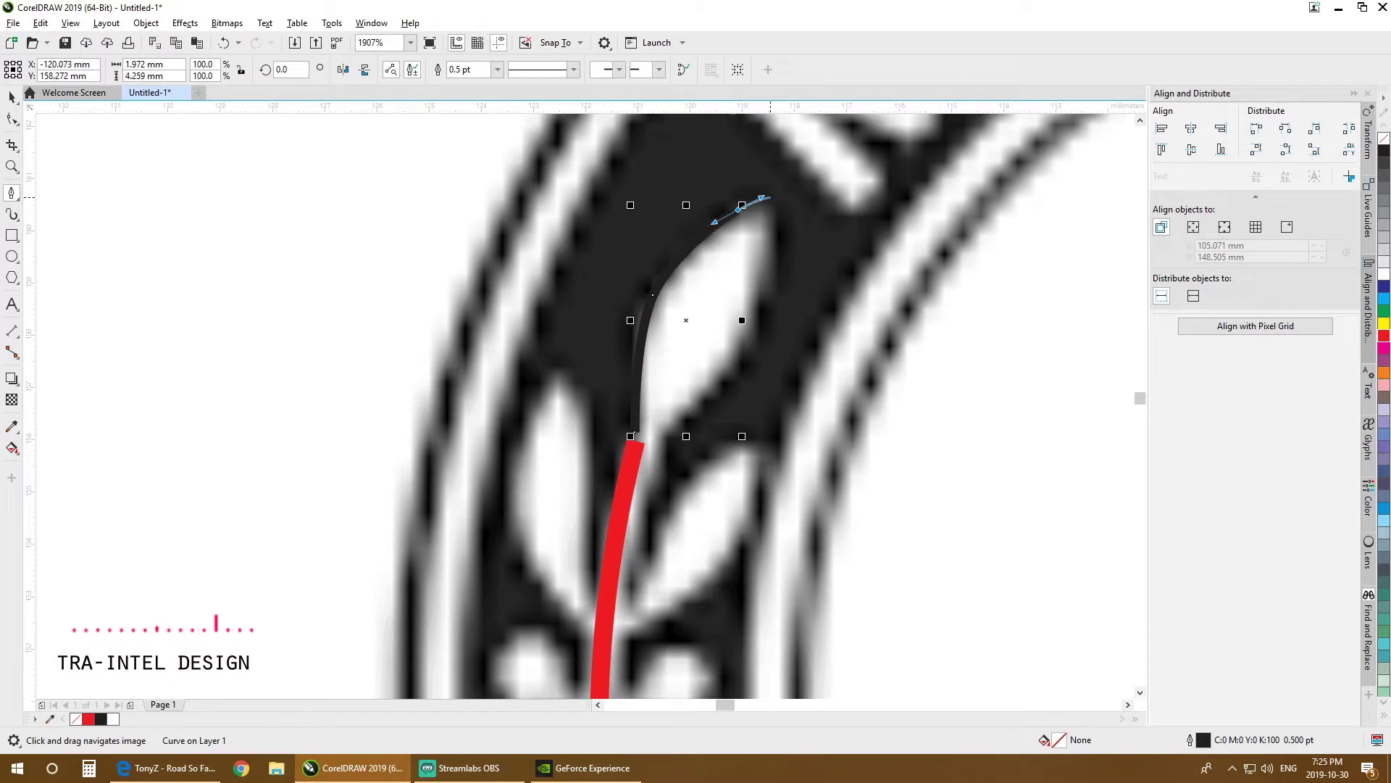
mouse_move(769, 256)
mouse_down()
mouse_move(759, 302)
mouse_move(763, 282)
mouse_up()
drag(731, 353, 712, 373)
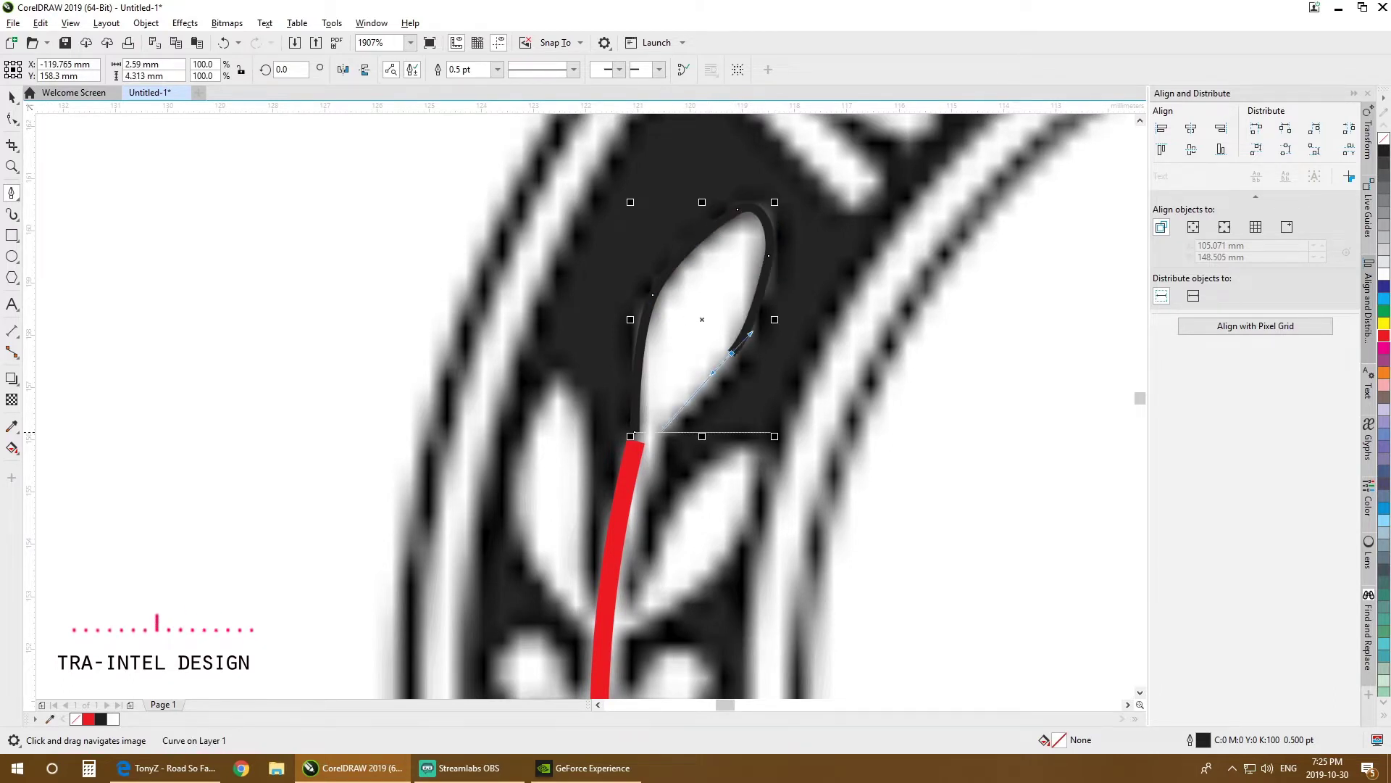
click(653, 440)
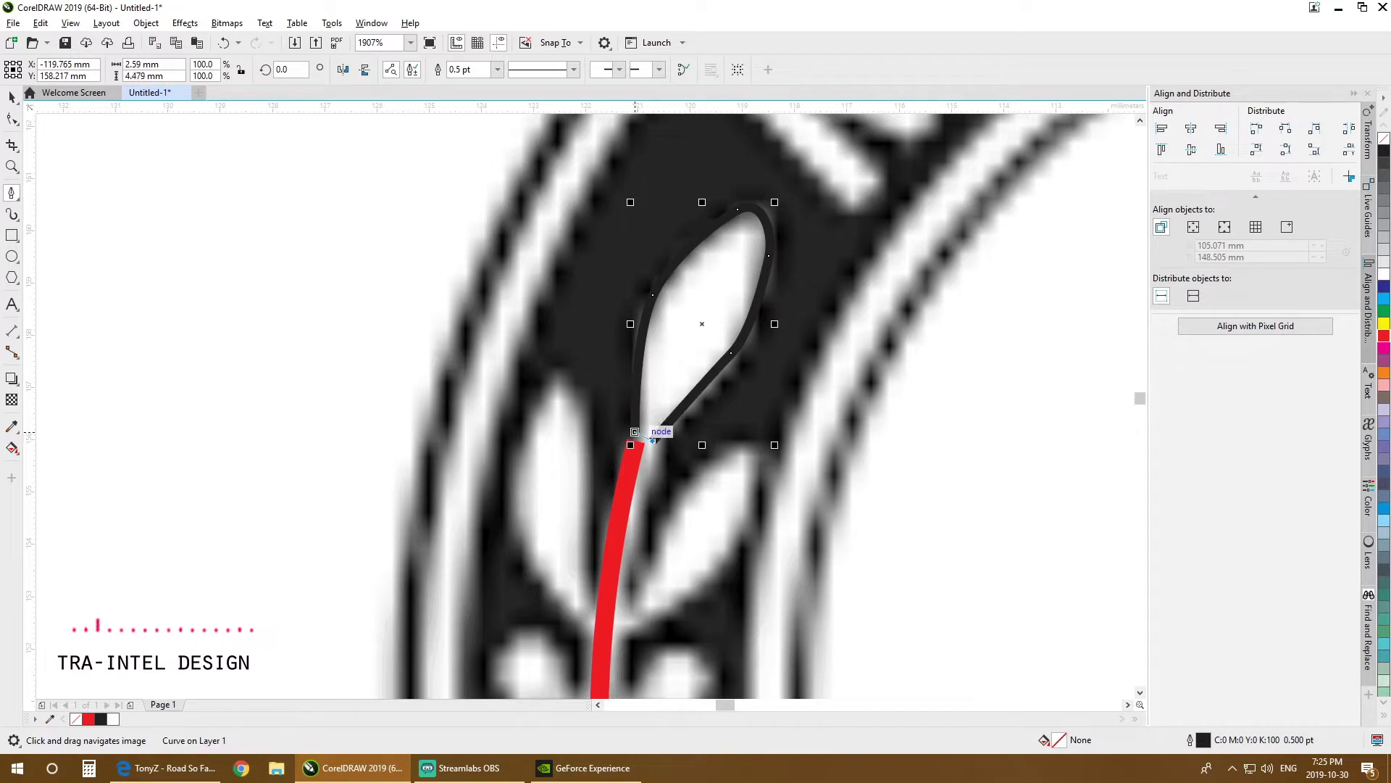
key(space)
Step: Fill the traced top leaf with red and remove its outline
scroll(700, 317, down, 2)
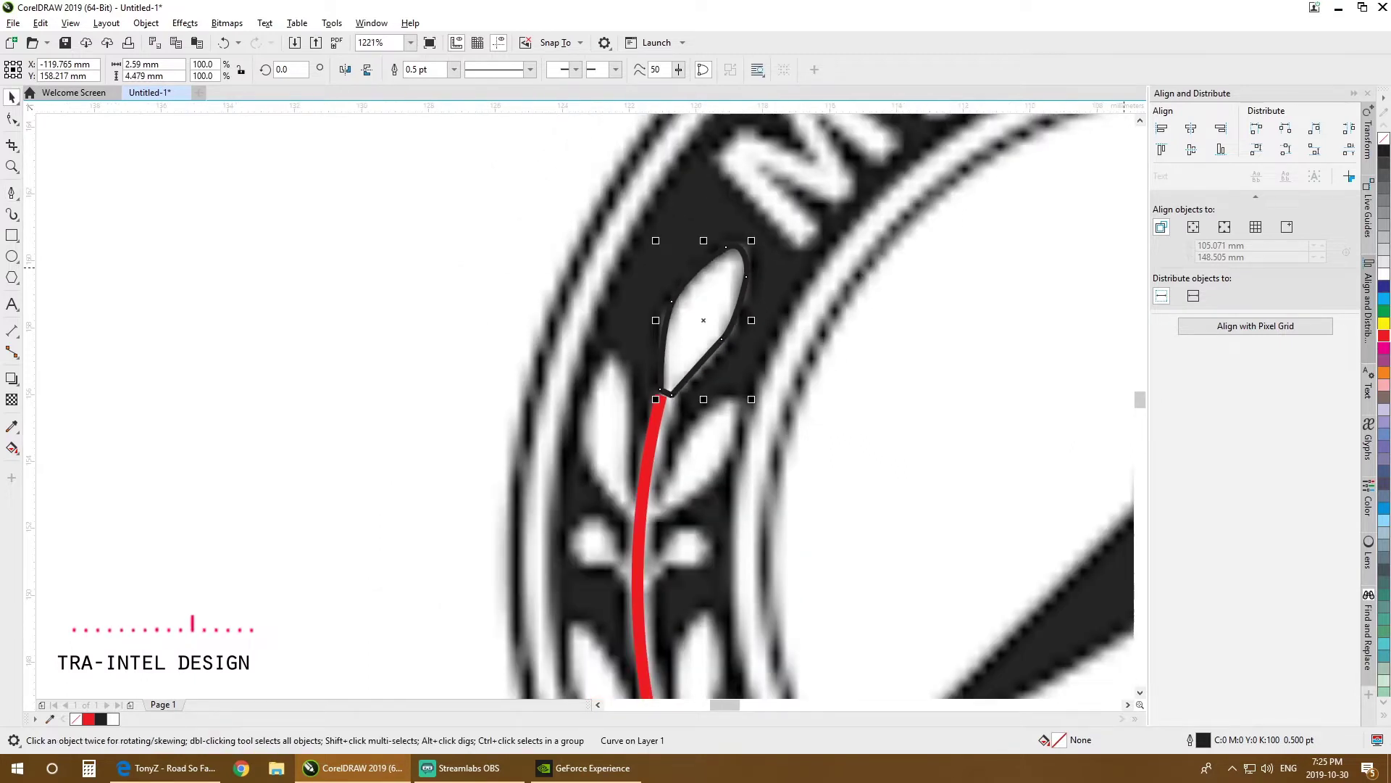
click(1384, 274)
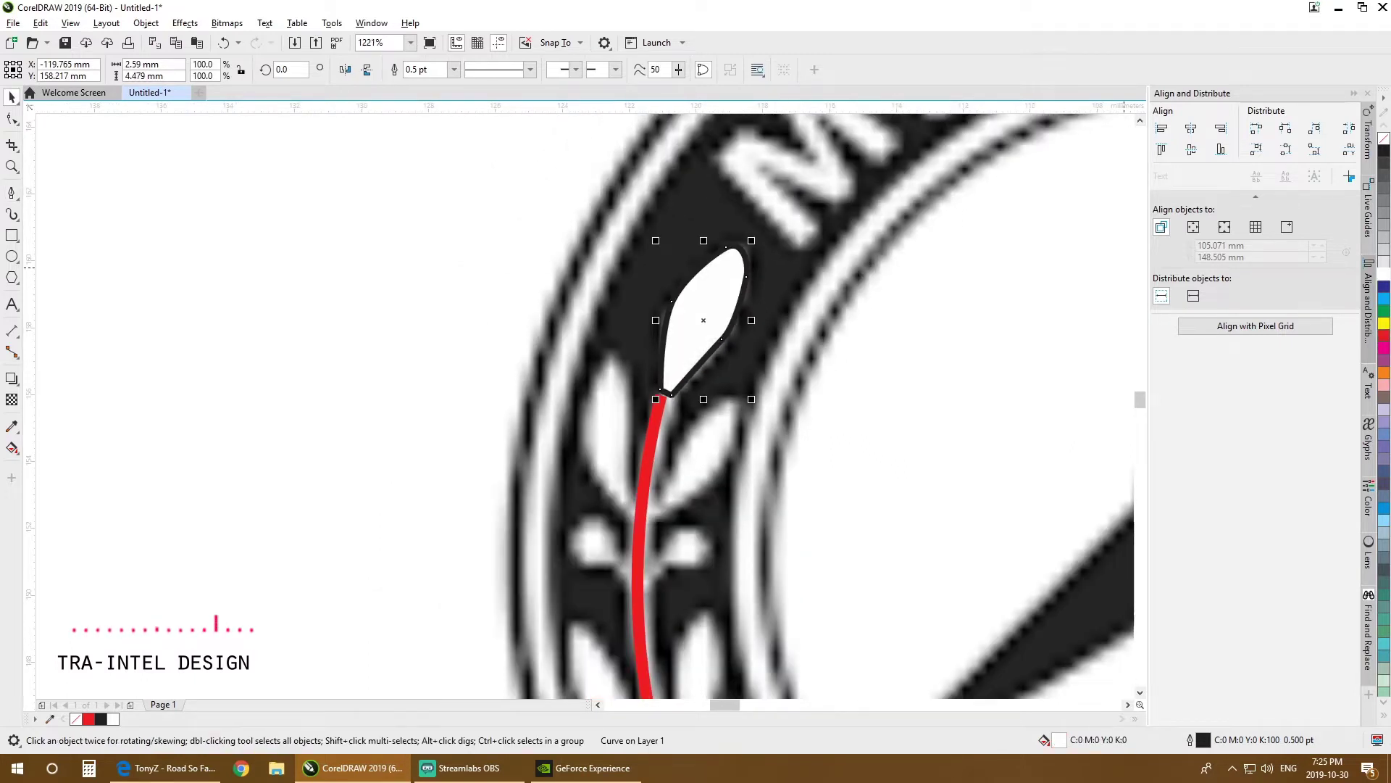
click(1384, 334)
right_click(1384, 138)
Step: Extend the stem curve's upper end node to meet the base of the red leaf, and deselect the curve
click(650, 424)
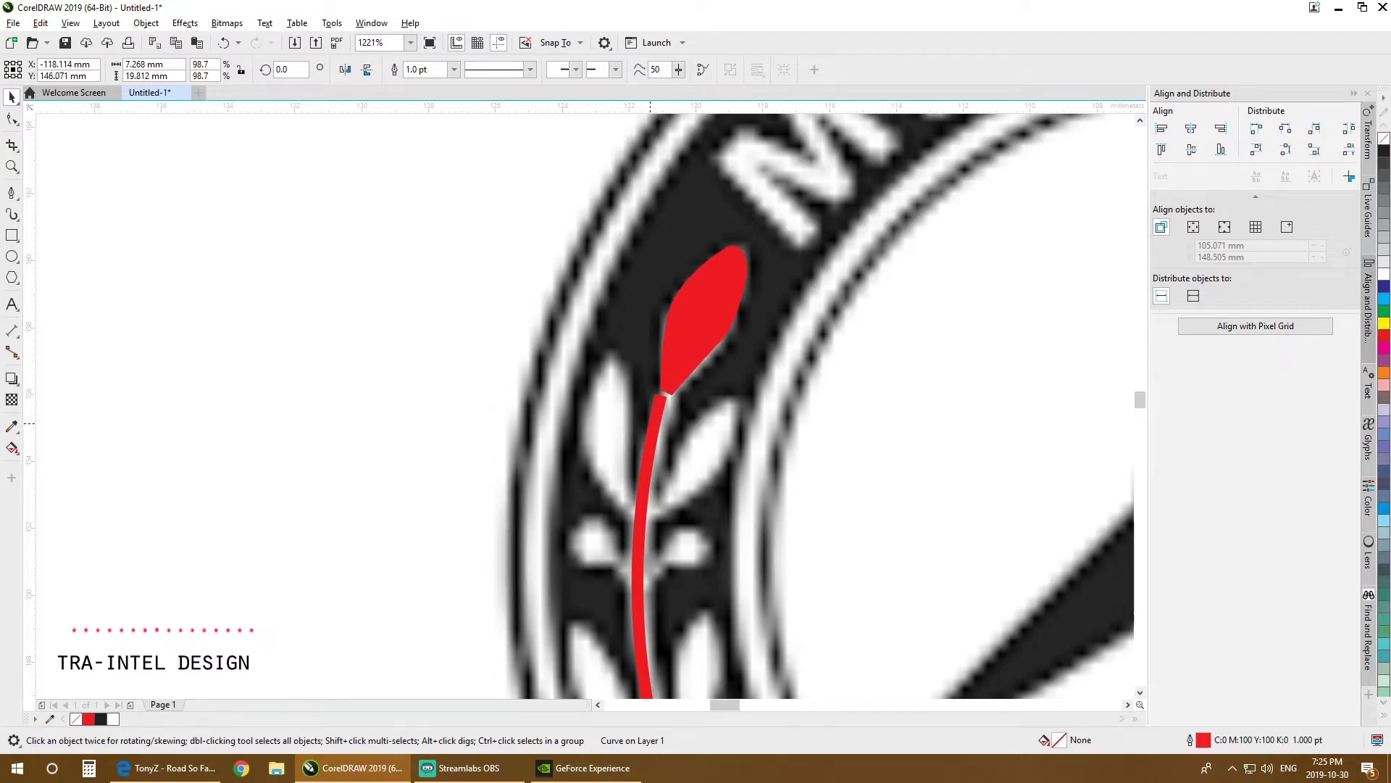
scroll(664, 396, up, 3)
key(F10)
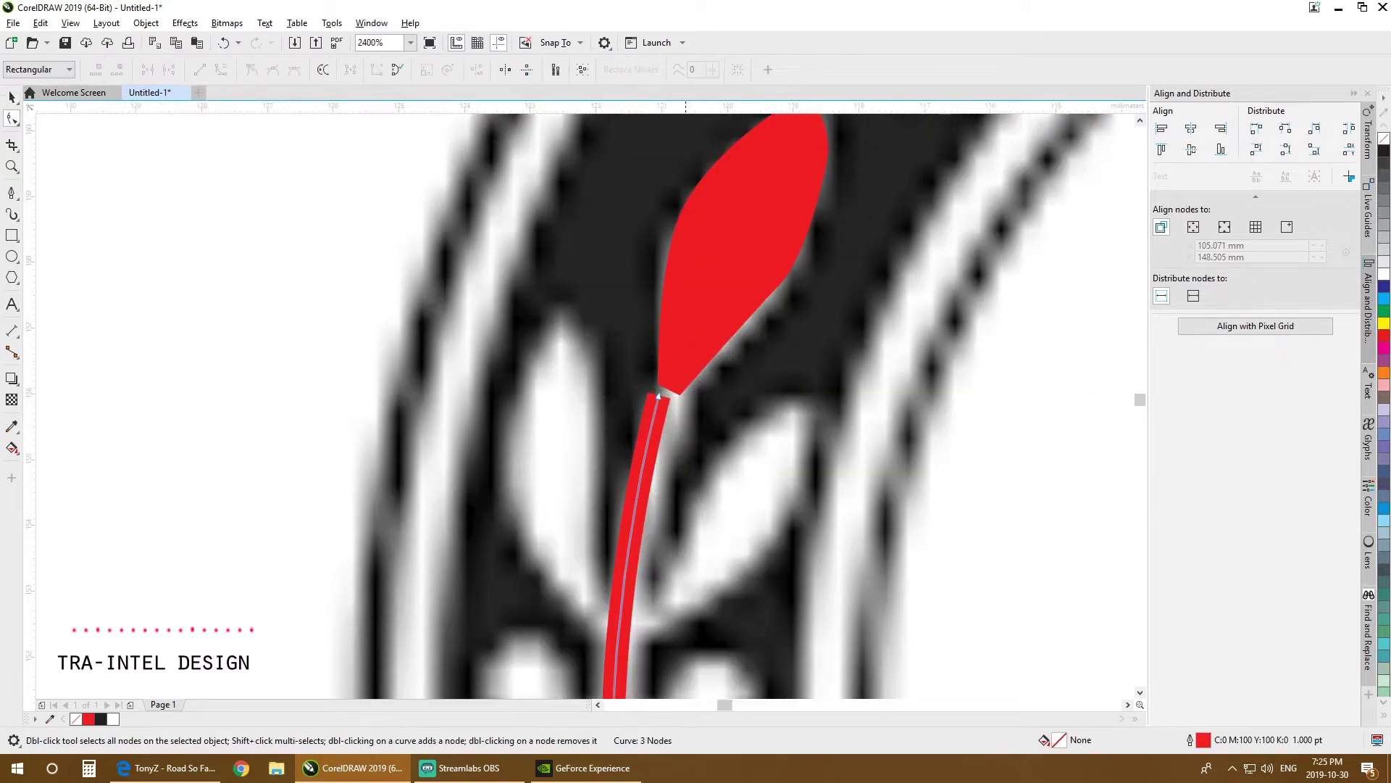
drag(659, 395, 670, 376)
scroll(675, 376, down, 2)
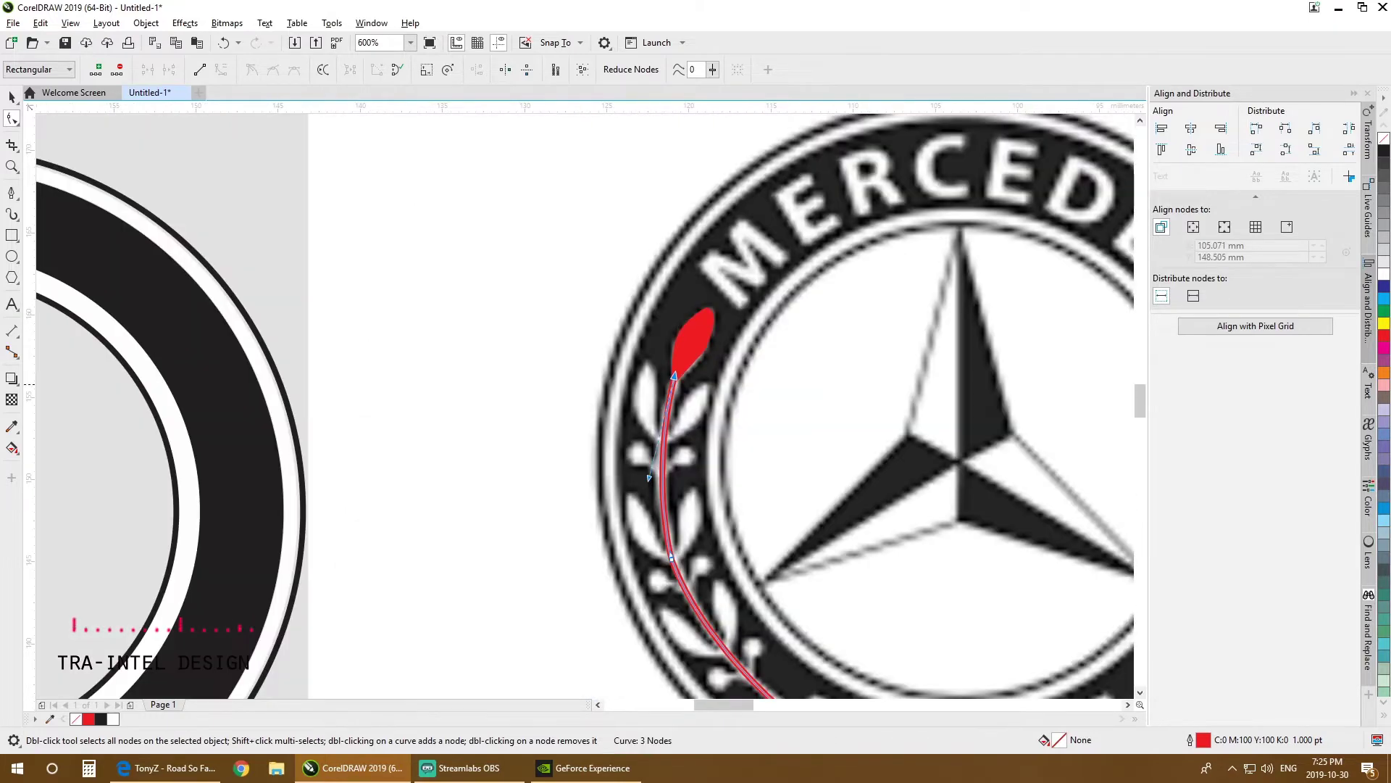
key(space)
drag(532, 383, 425, 175)
key(Escape)
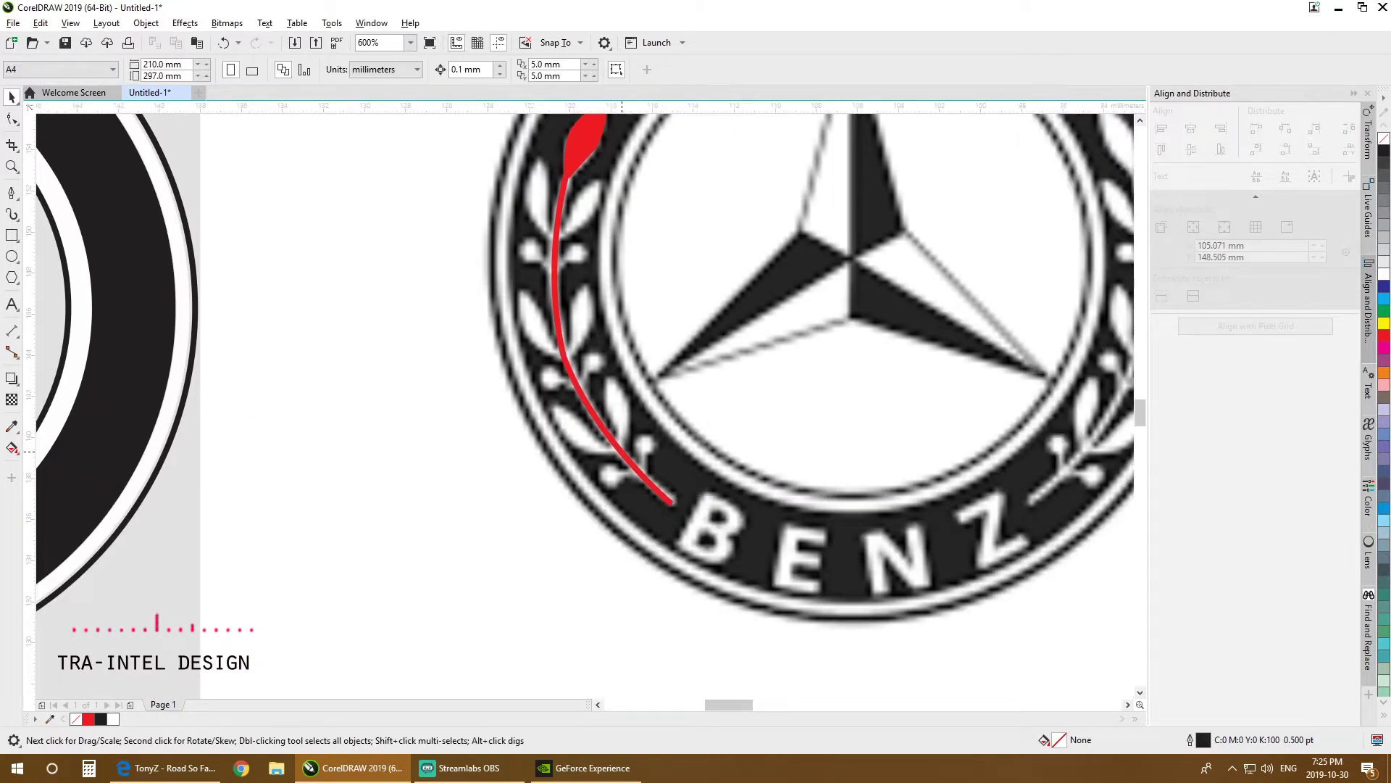
Step: Draw an ellipse of about 1.27 by 1.32 mm over the lowest outer berry of the left laurel branch
scroll(628, 445, up, 2)
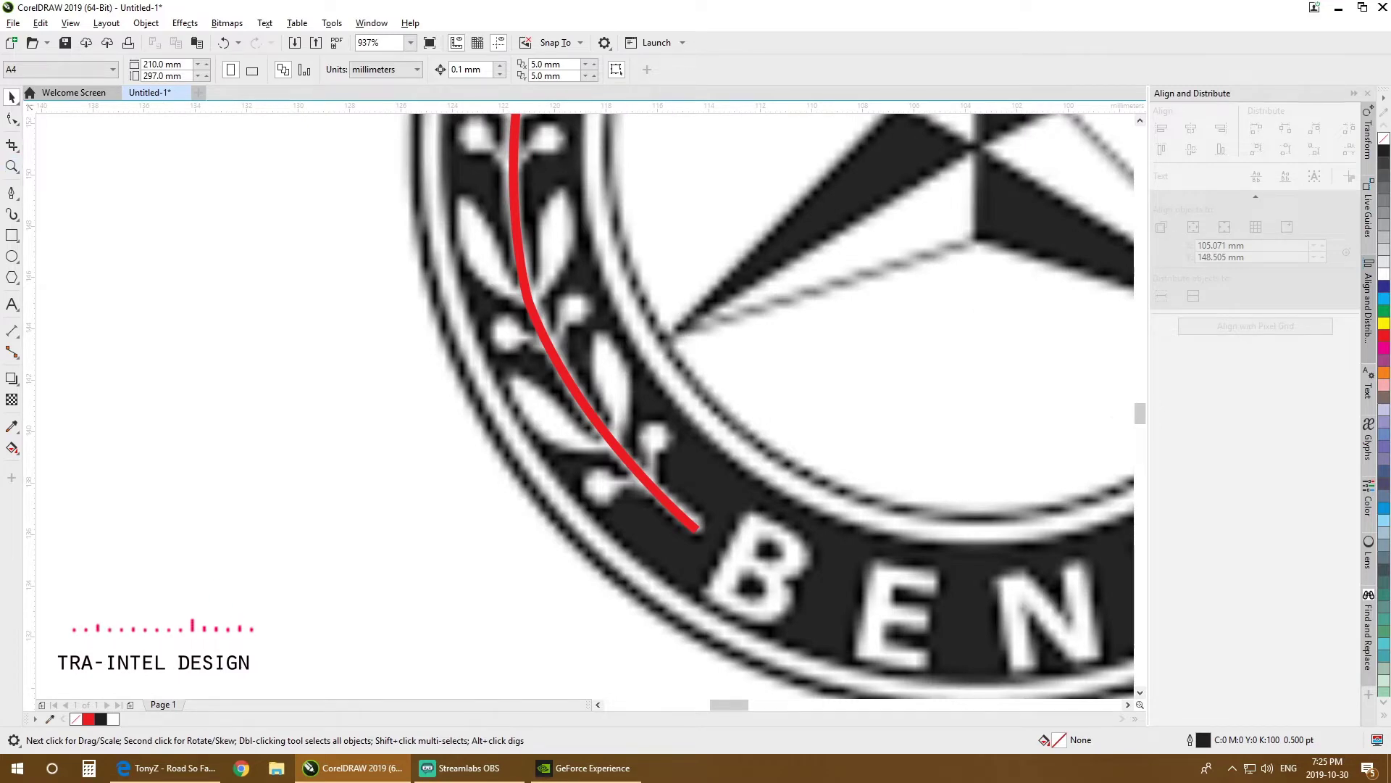
click(12, 255)
scroll(637, 543, up, 3)
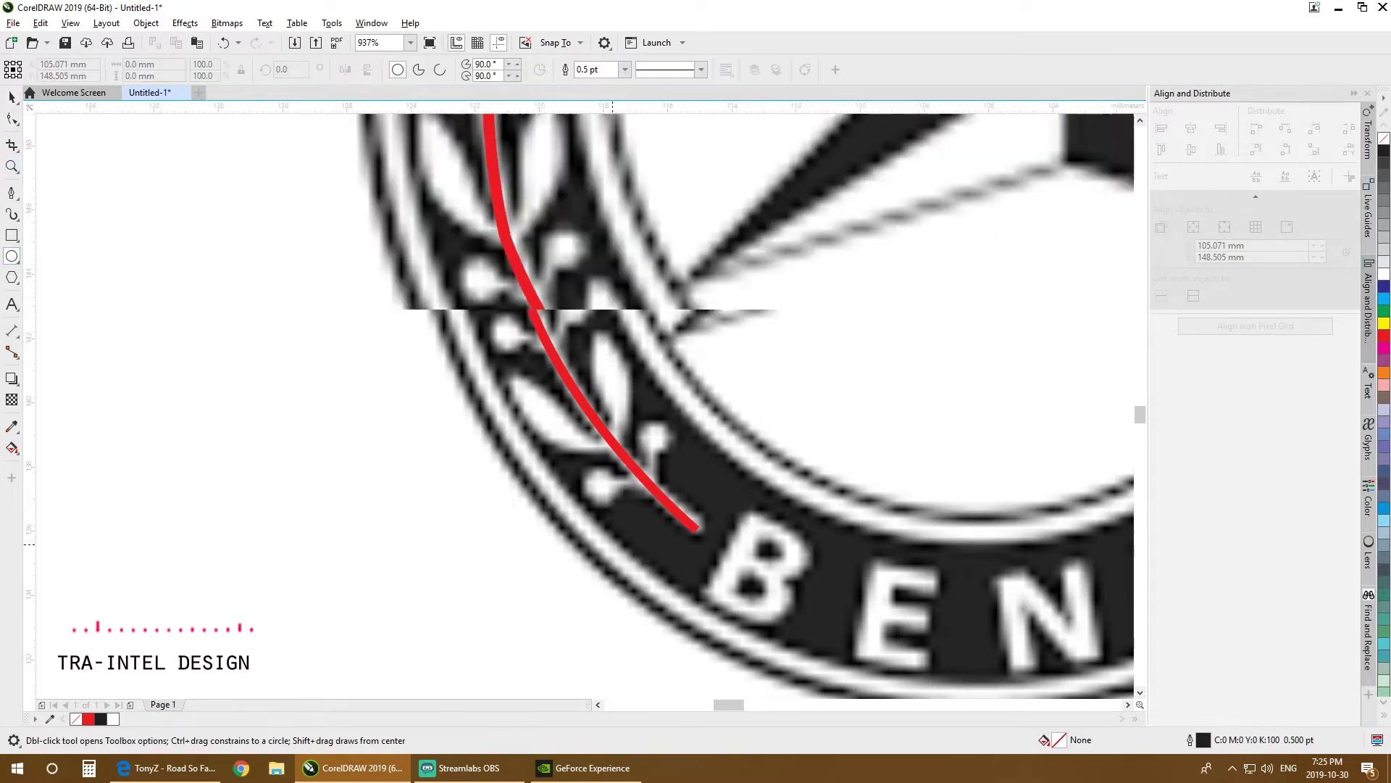
drag(534, 394, 529, 465)
Step: Convert the berry ellipse to curves, add nodes on its inner side and pull out a pointed stalk reaching the red stem
key(F10)
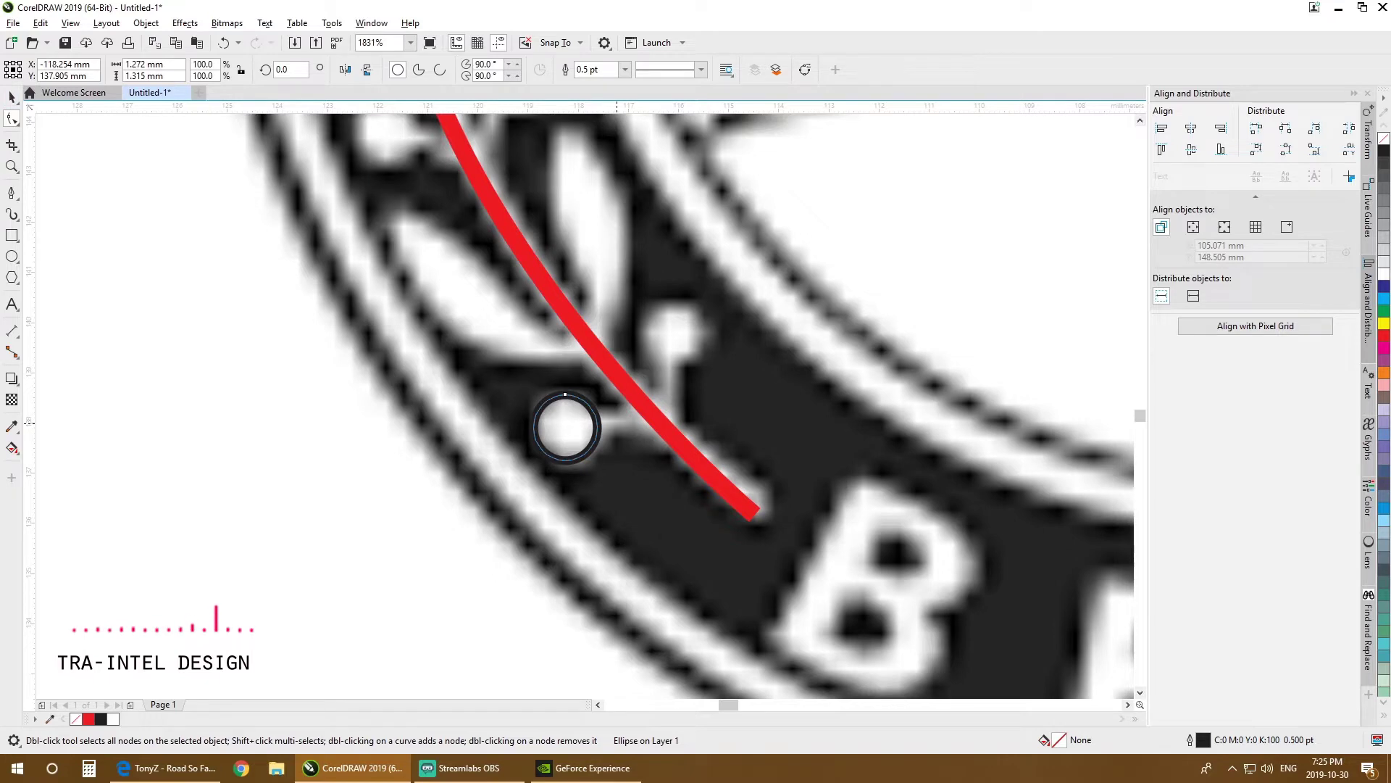
right_click(600, 424)
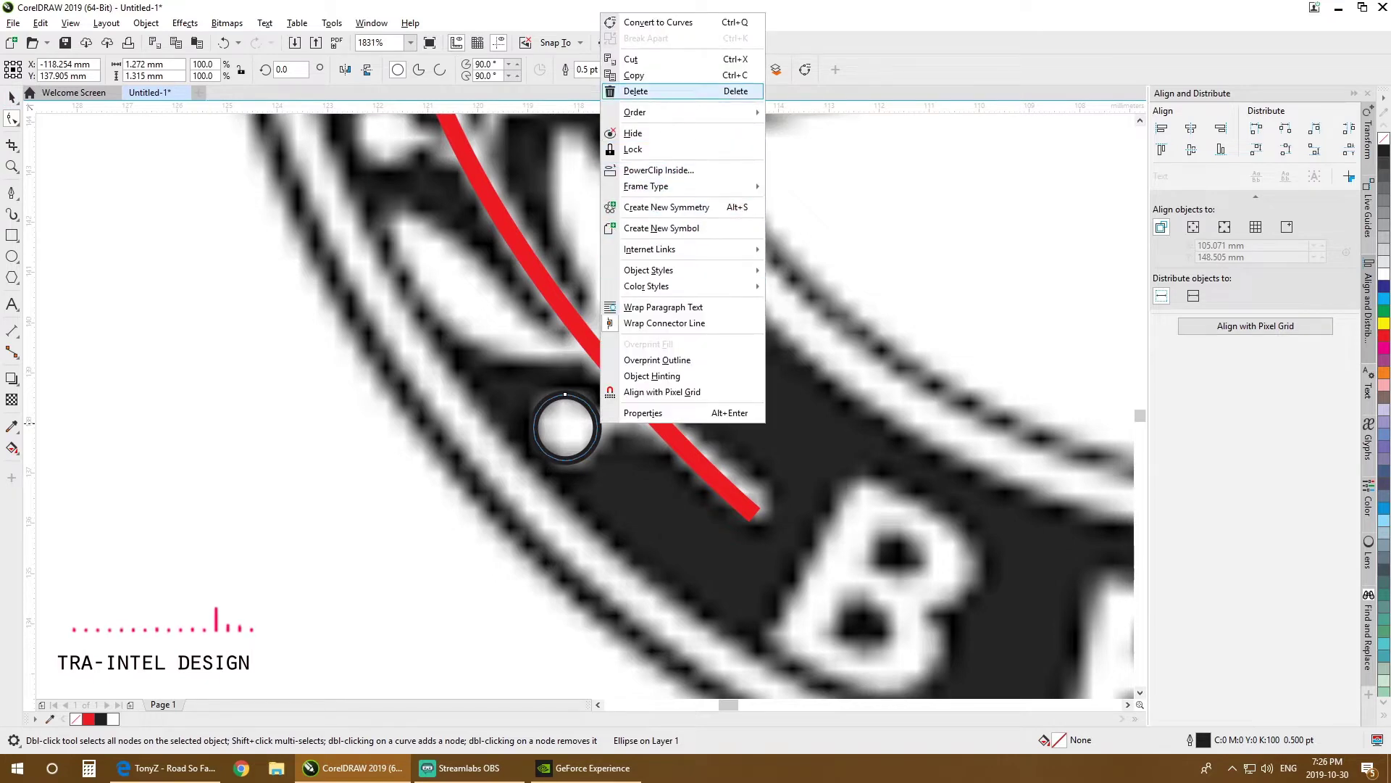
click(656, 22)
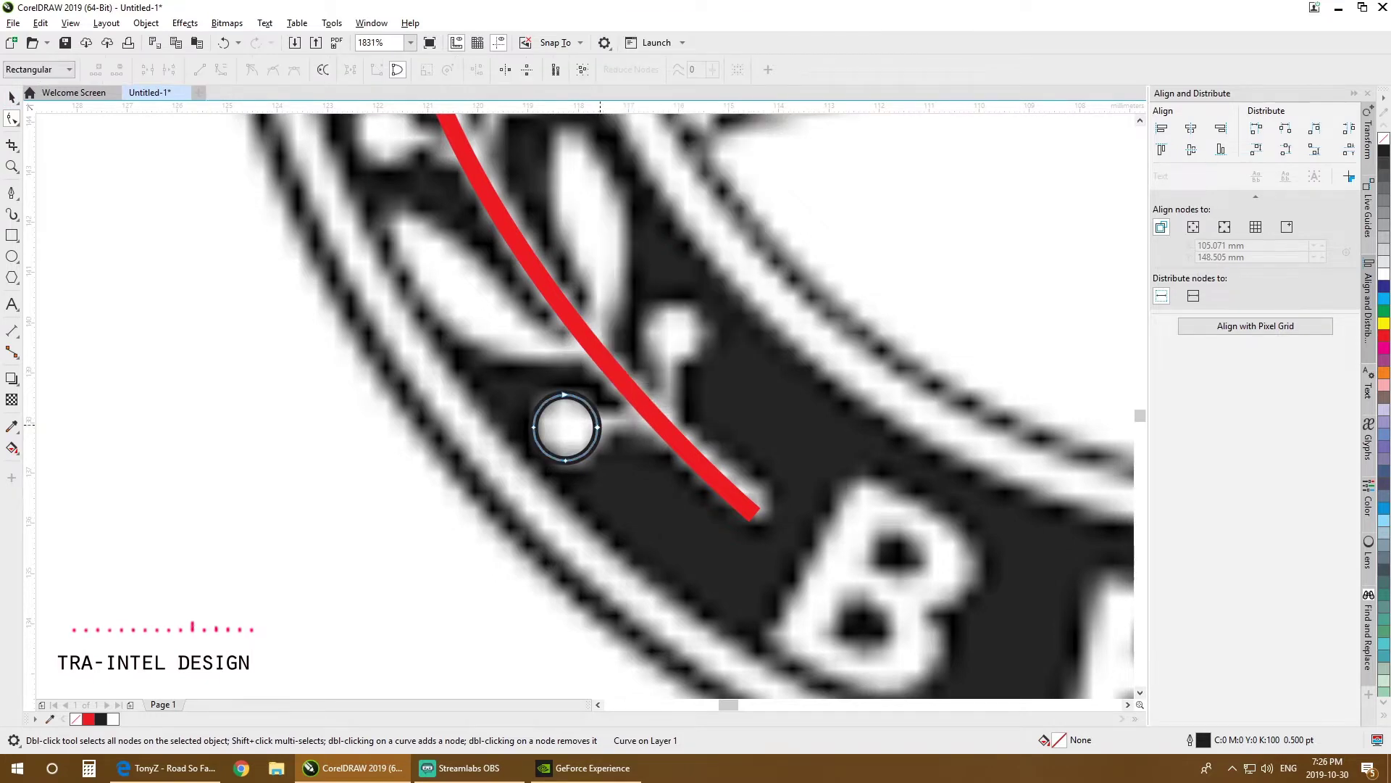
key(ctrl+a)
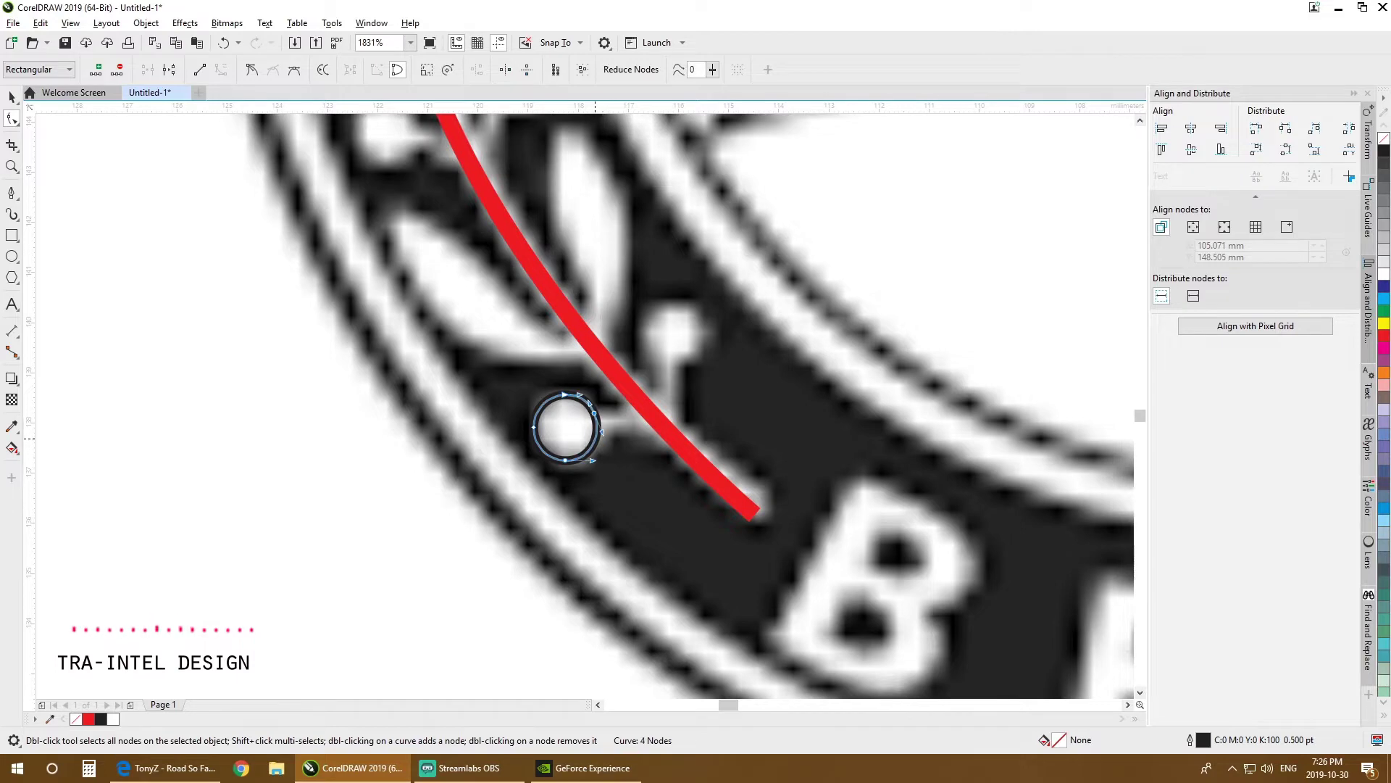
double_click(599, 437)
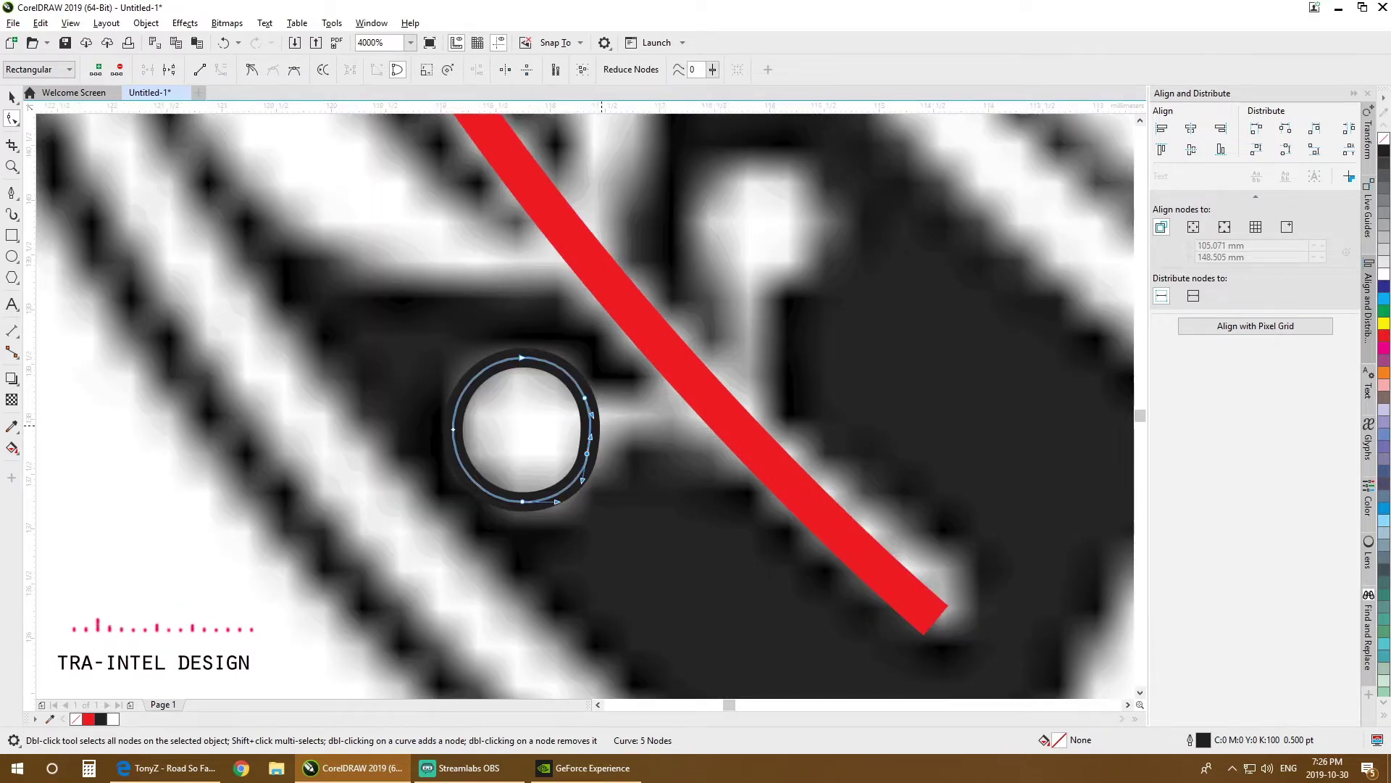
scroll(602, 428, up, 3)
drag(590, 427, 712, 411)
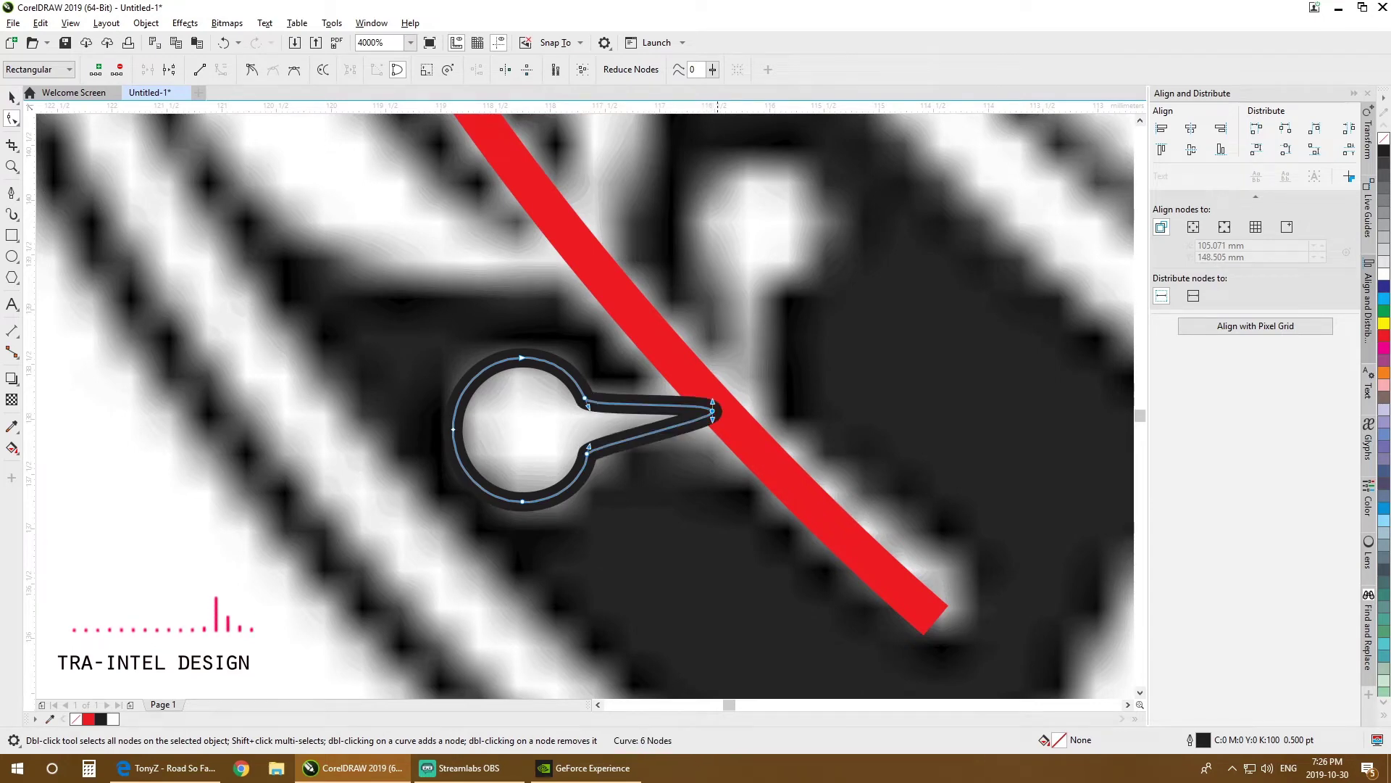
key(space)
Step: Draw an ellipse of about 3.75 by 1.3 mm, rotate it to about 324° and place it over the lowest outer leaf
scroll(731, 464, down, 1)
drag(735, 464, 723, 541)
scroll(723, 539, down, 3)
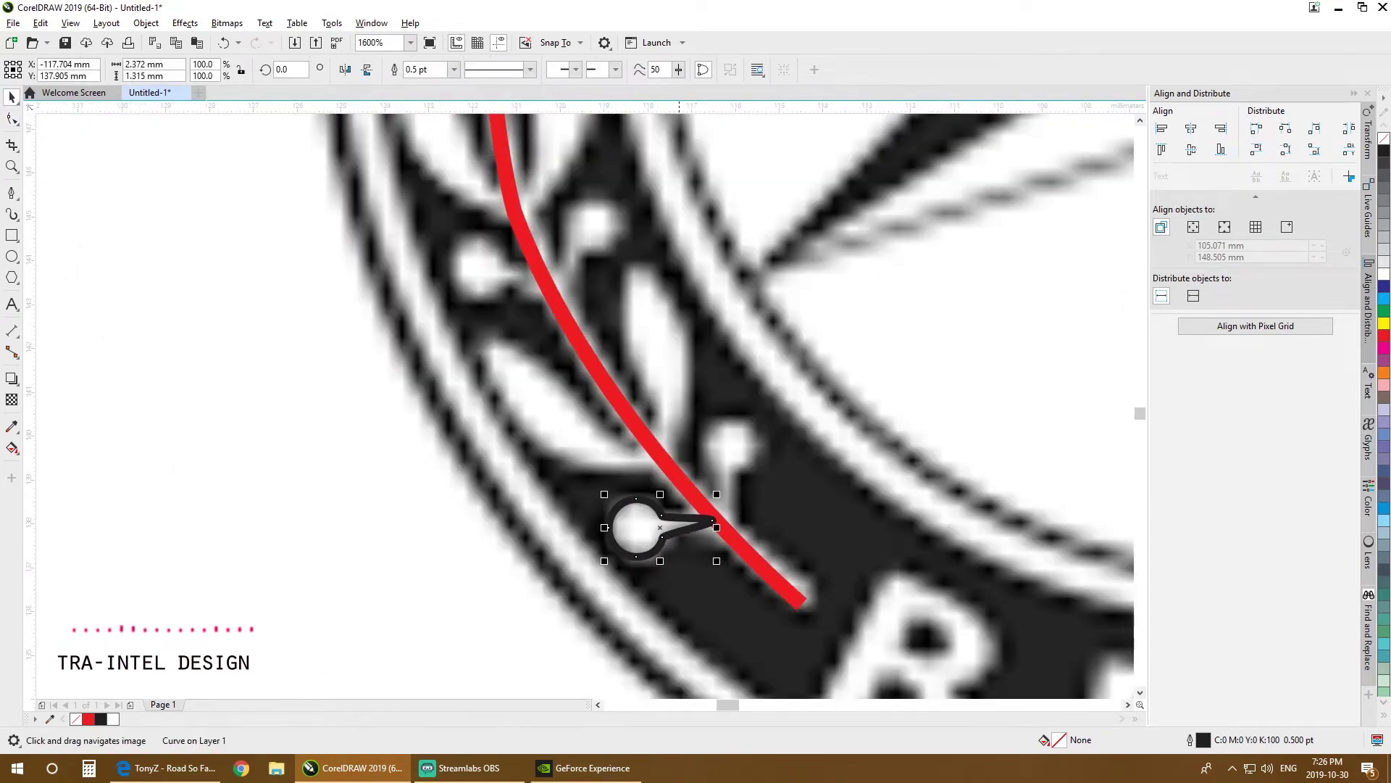
scroll(507, 450, up, 1)
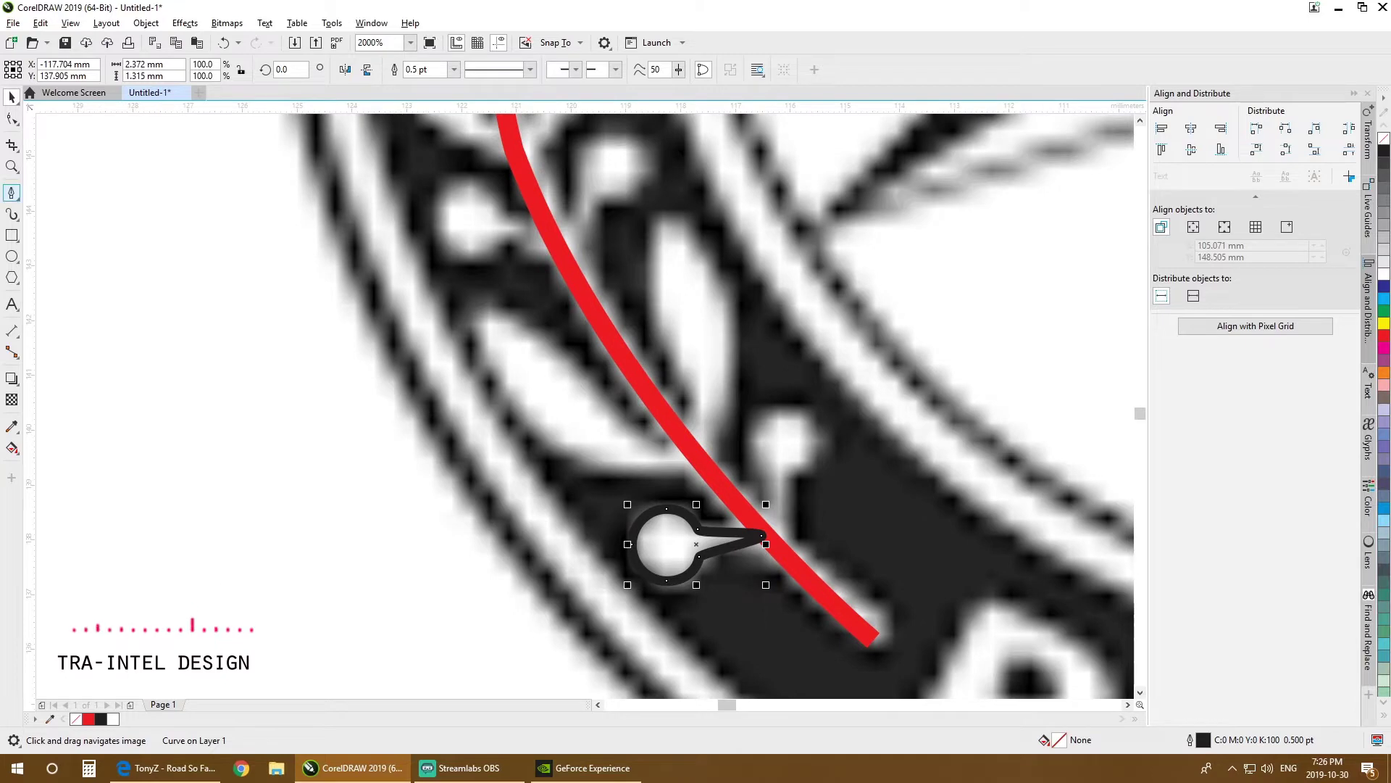
click(11, 256)
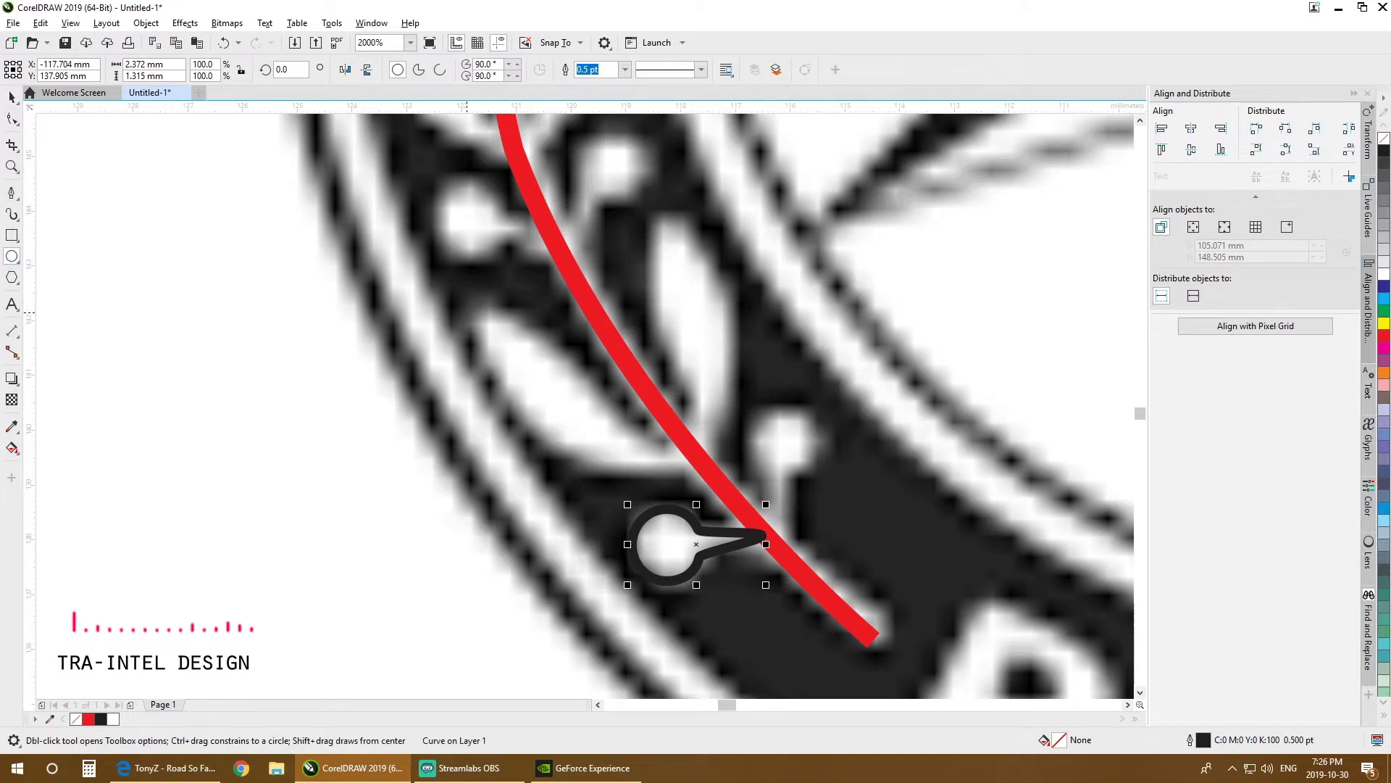
drag(471, 309, 678, 381)
key(space)
click(641, 373)
click(660, 326)
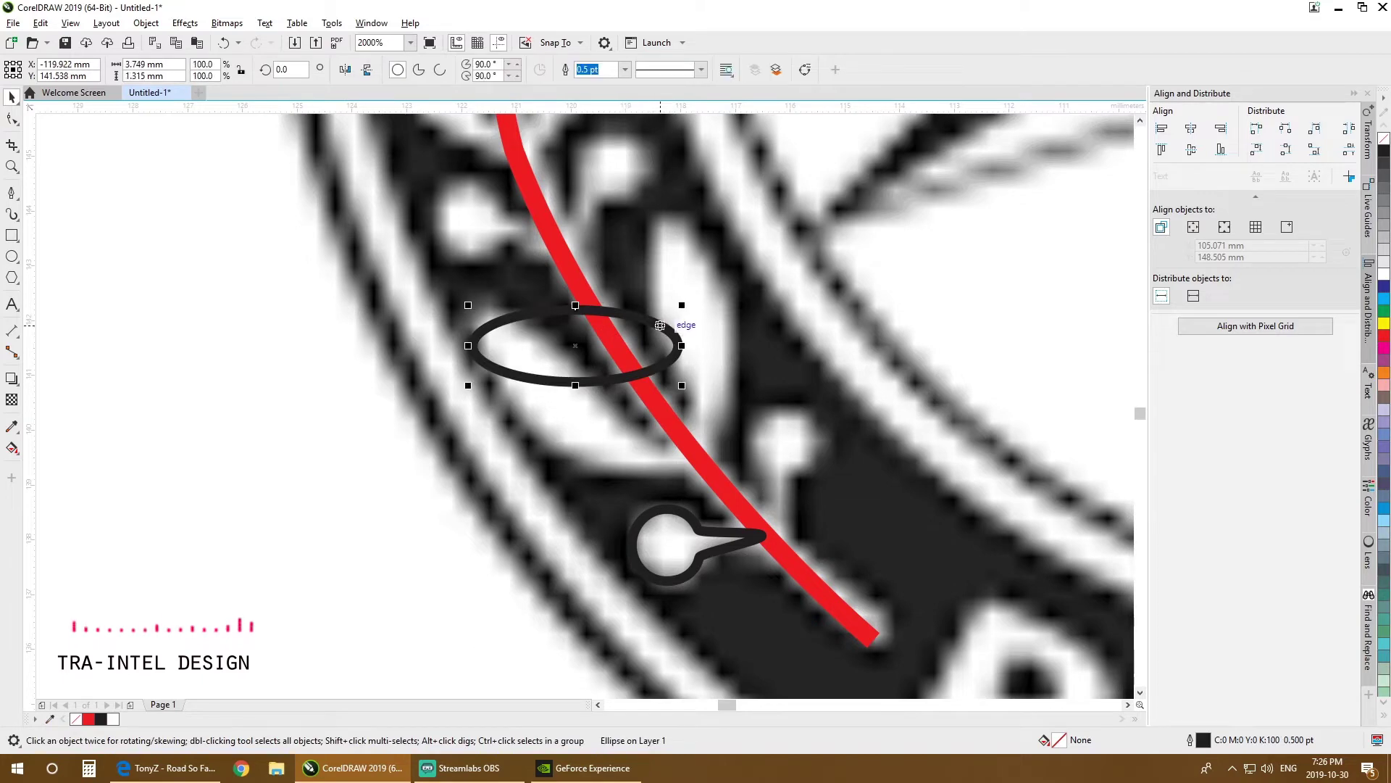
drag(660, 326, 615, 389)
click(649, 362)
click(616, 376)
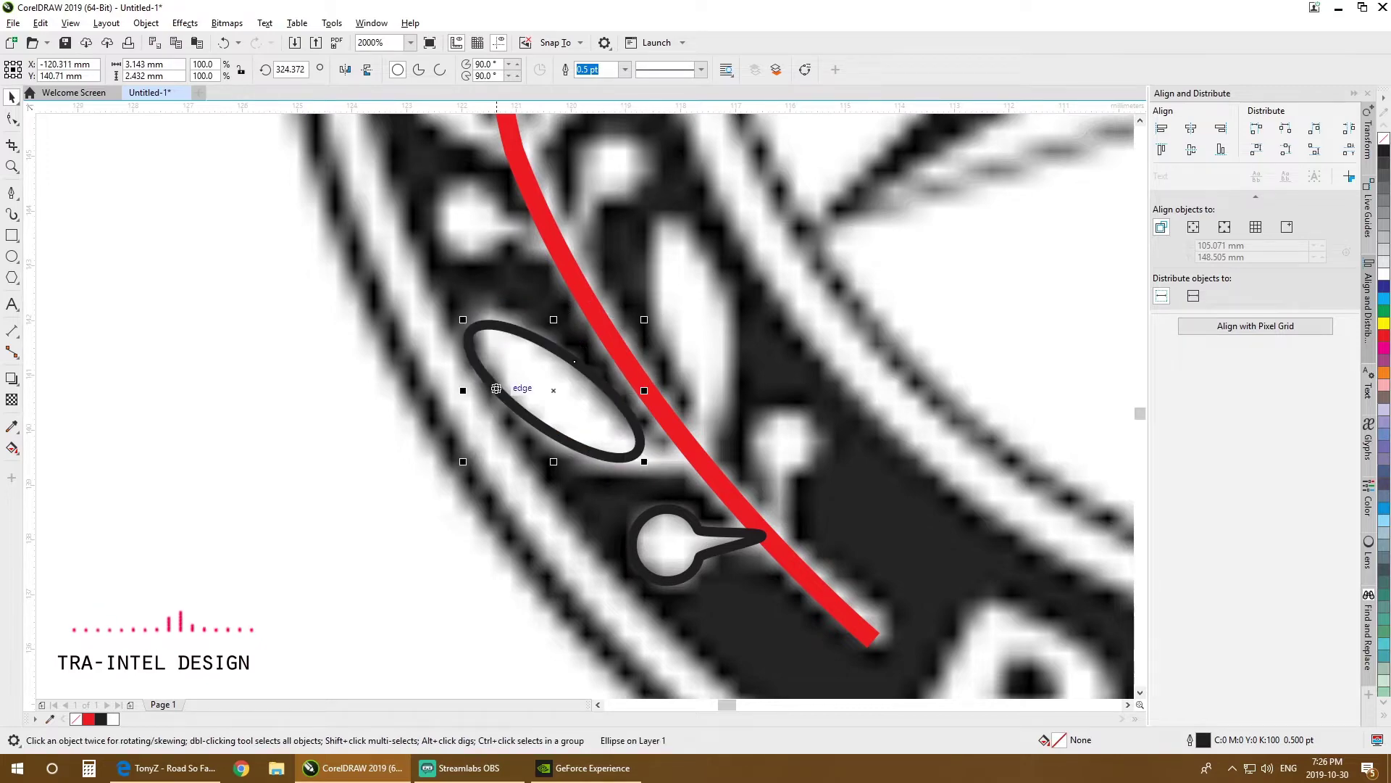
Step: Convert the leaf ellipse to curves, add nodes around its lower end and pull out a pointed base reaching the red stem
right_click(567, 345)
click(576, 353)
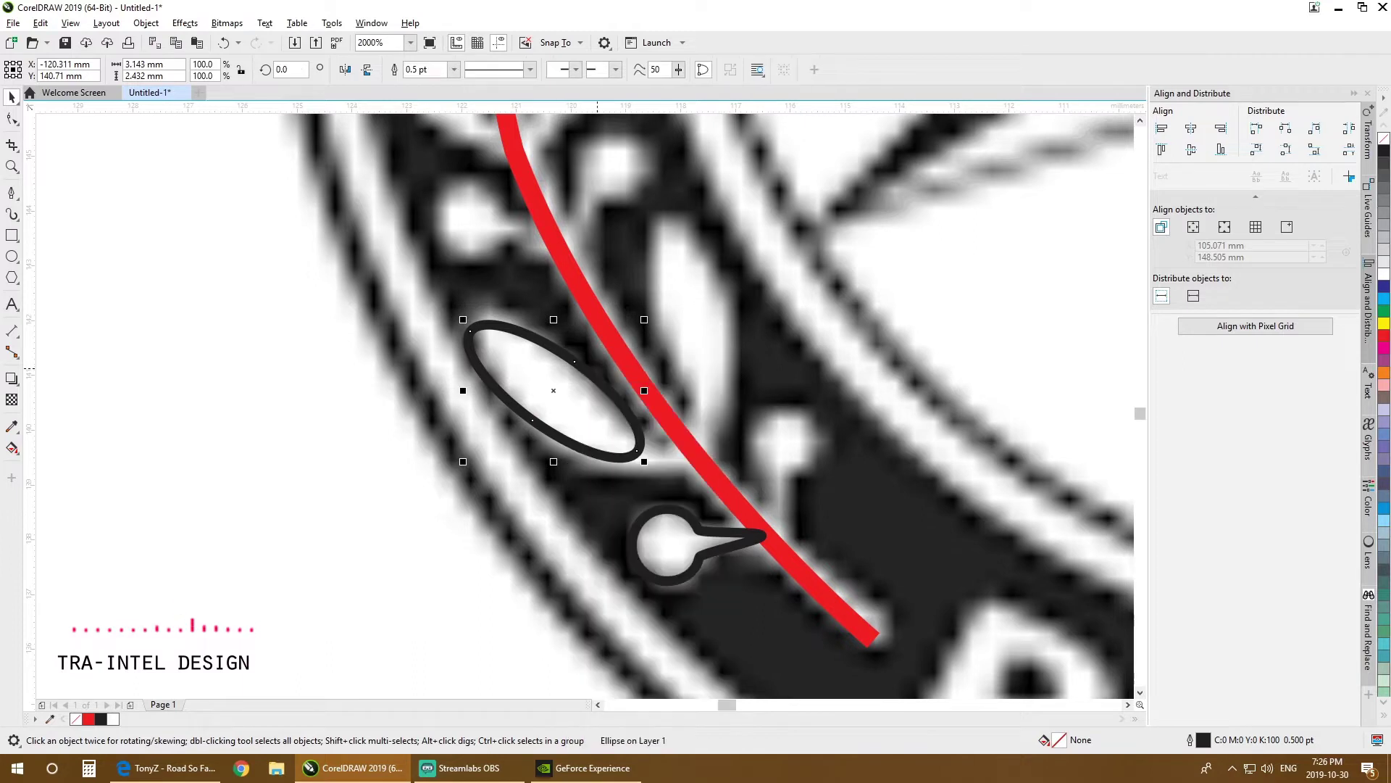
key(F7)
key(F10)
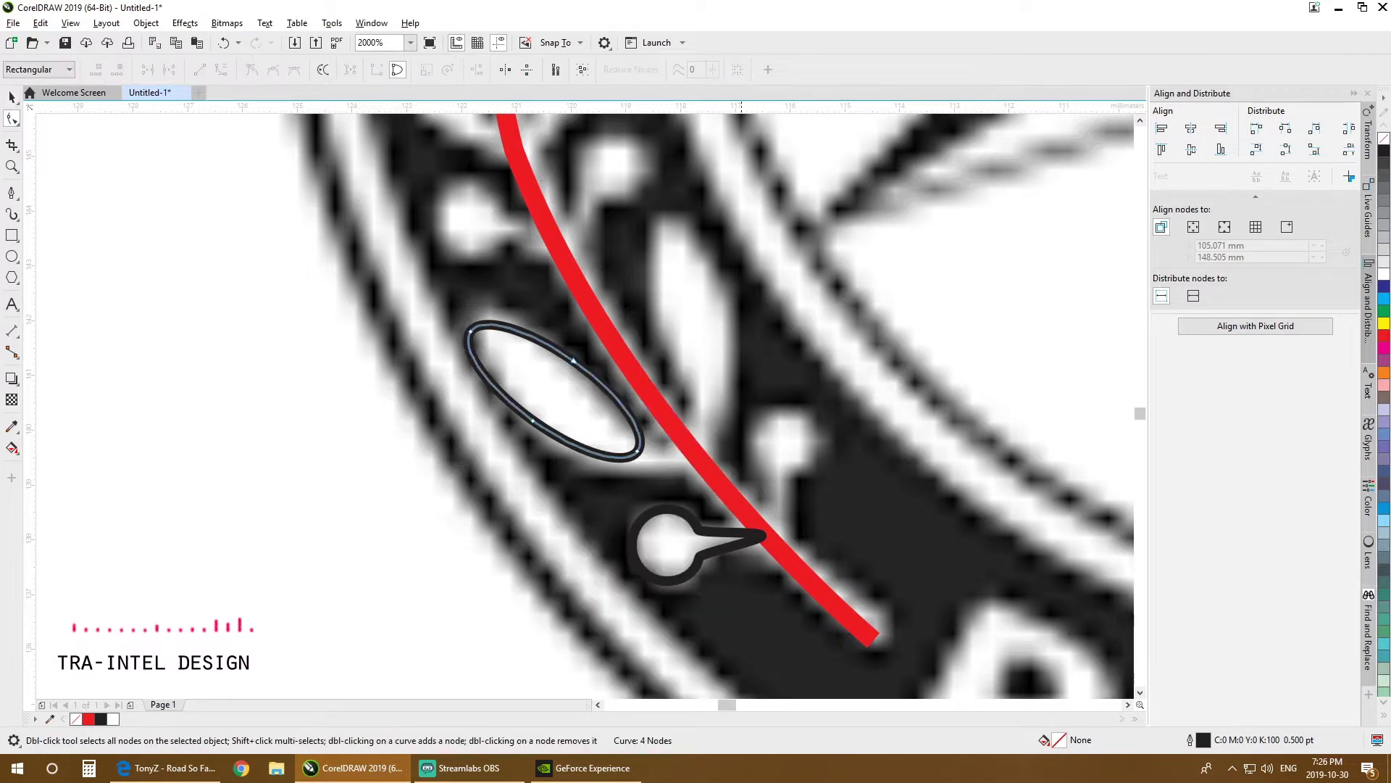
double_click(640, 443)
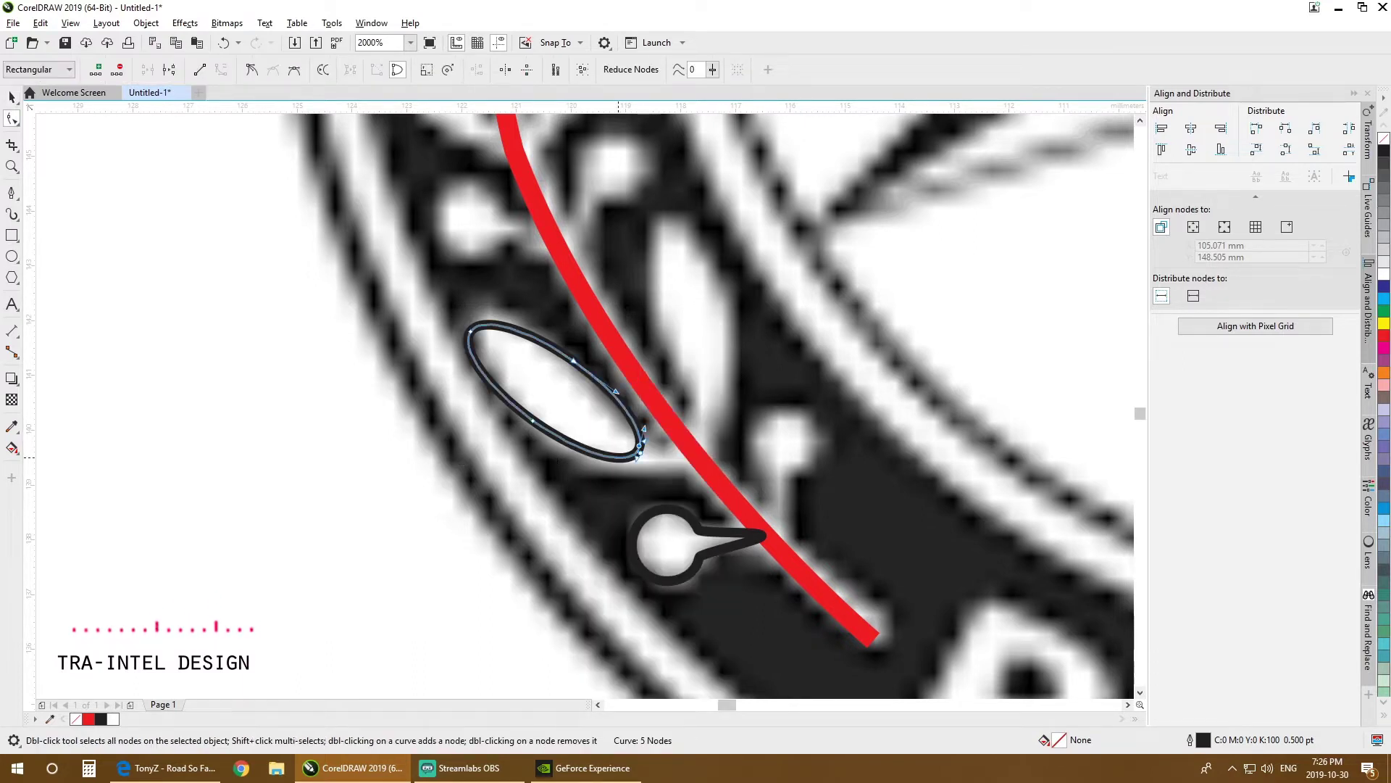
double_click(618, 458)
double_click(636, 428)
mouse_move(639, 441)
mouse_down()
mouse_move(685, 456)
mouse_move(638, 459)
mouse_up()
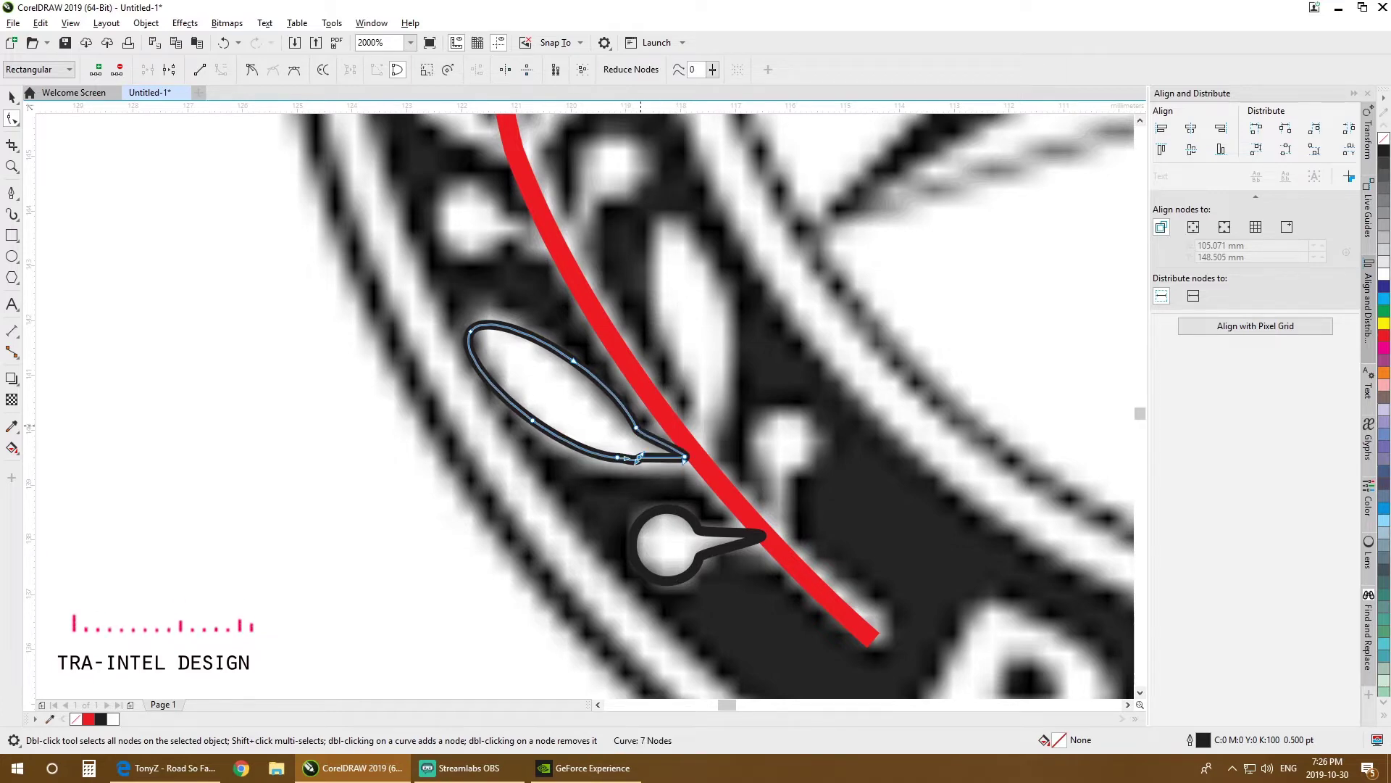
key(space)
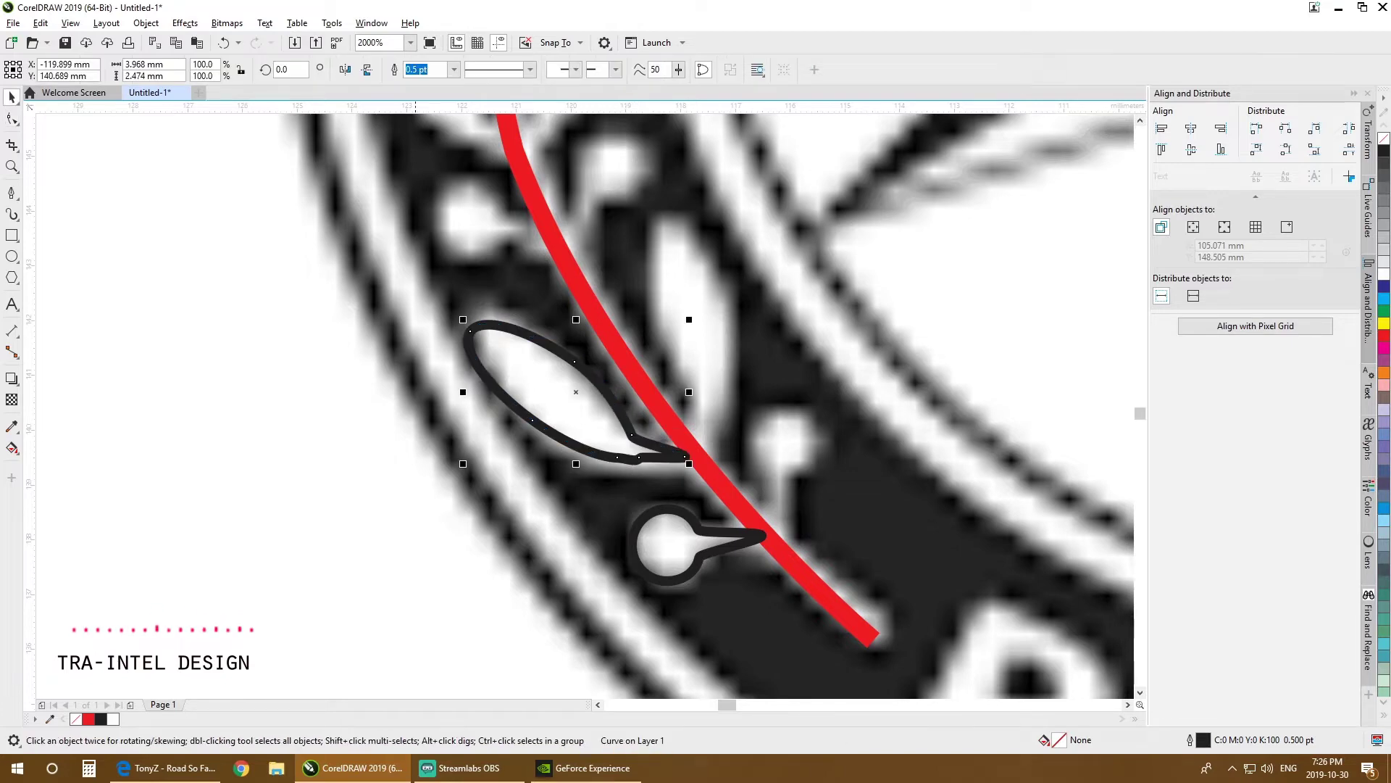
Step: Fill the lowest outer leaf and berry with red, remove their outlines and deselect them
scroll(376, 510, down, 3)
click(525, 544)
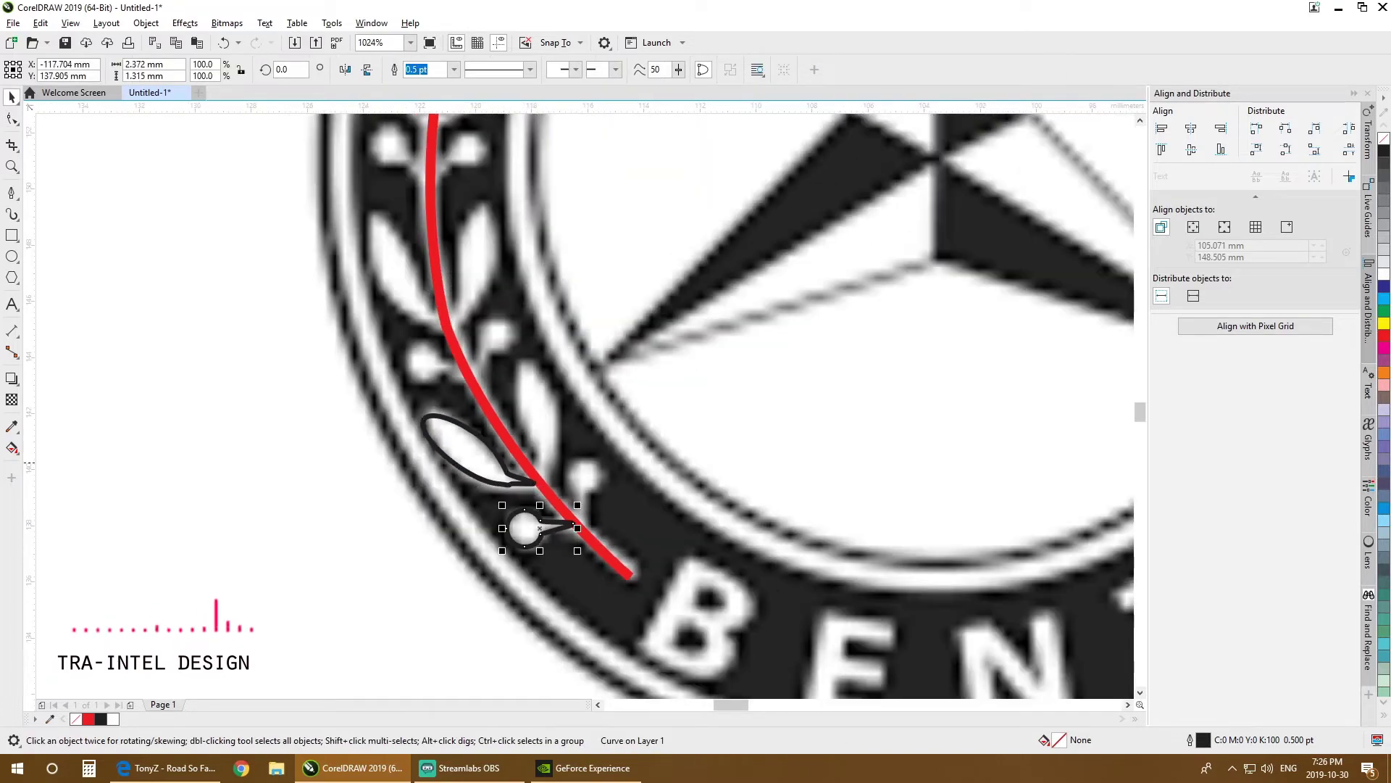
shift+click(505, 484)
click(1384, 335)
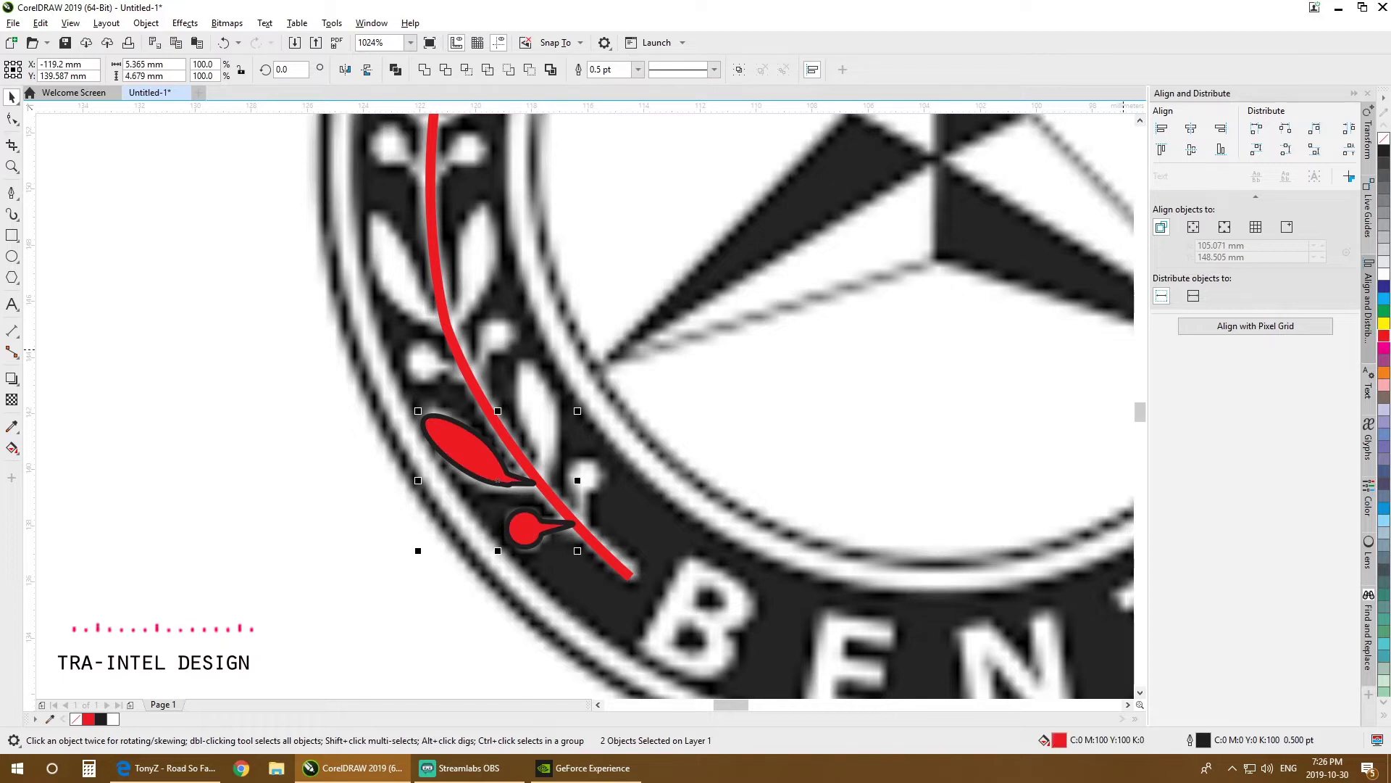
right_click(1384, 139)
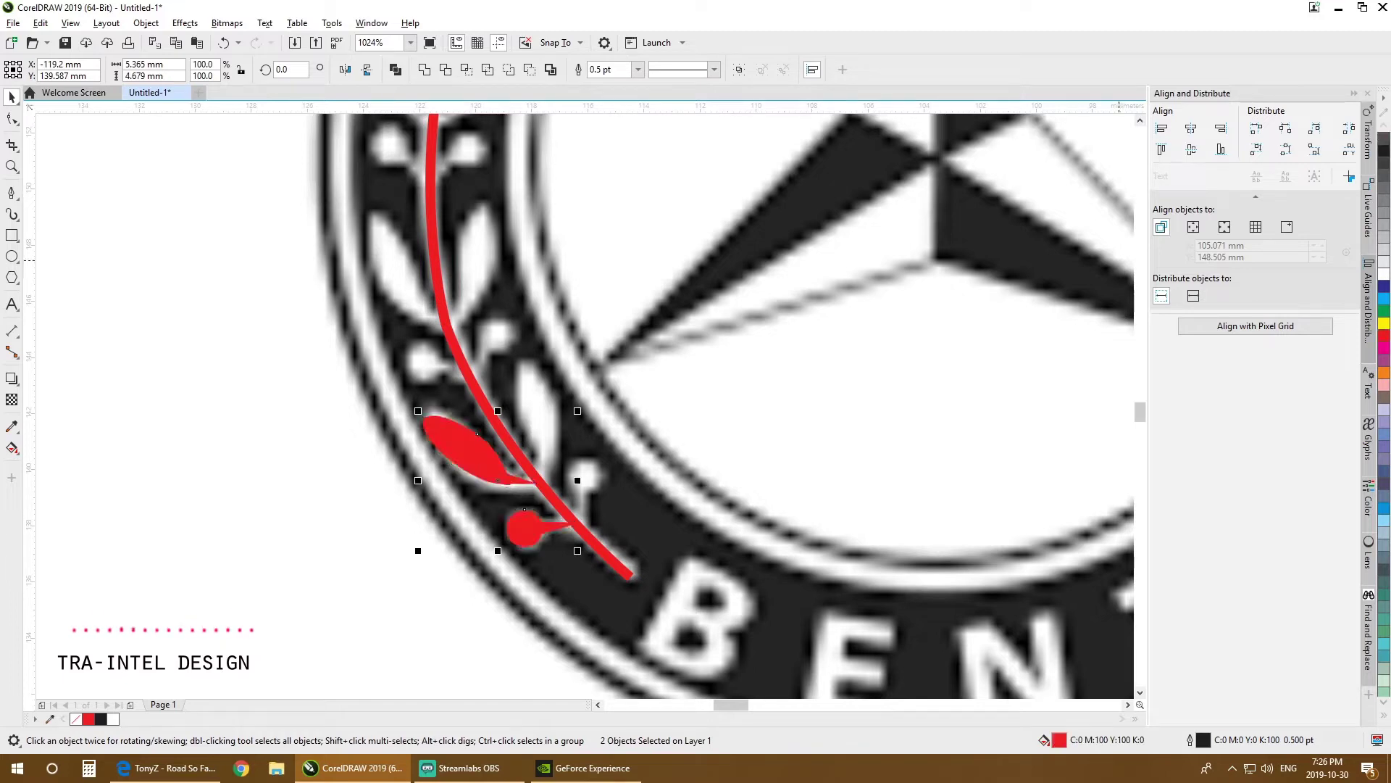
key(Escape)
Step: Widen the pointed base of the lowest red leaf where it meets the stem, and delete the surplus node on its underside
scroll(696, 543, down, 3)
scroll(610, 554, up, 2)
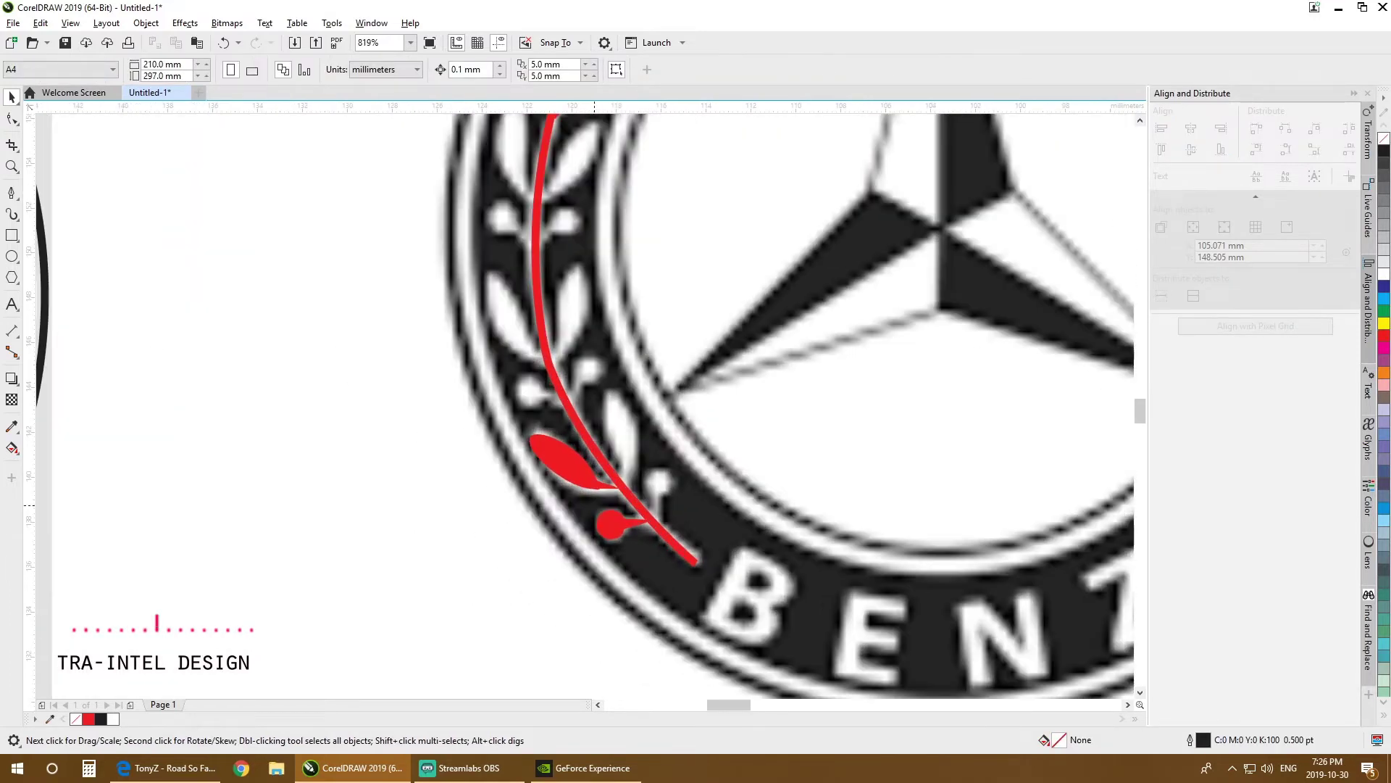
click(588, 453)
scroll(630, 486, up, 1)
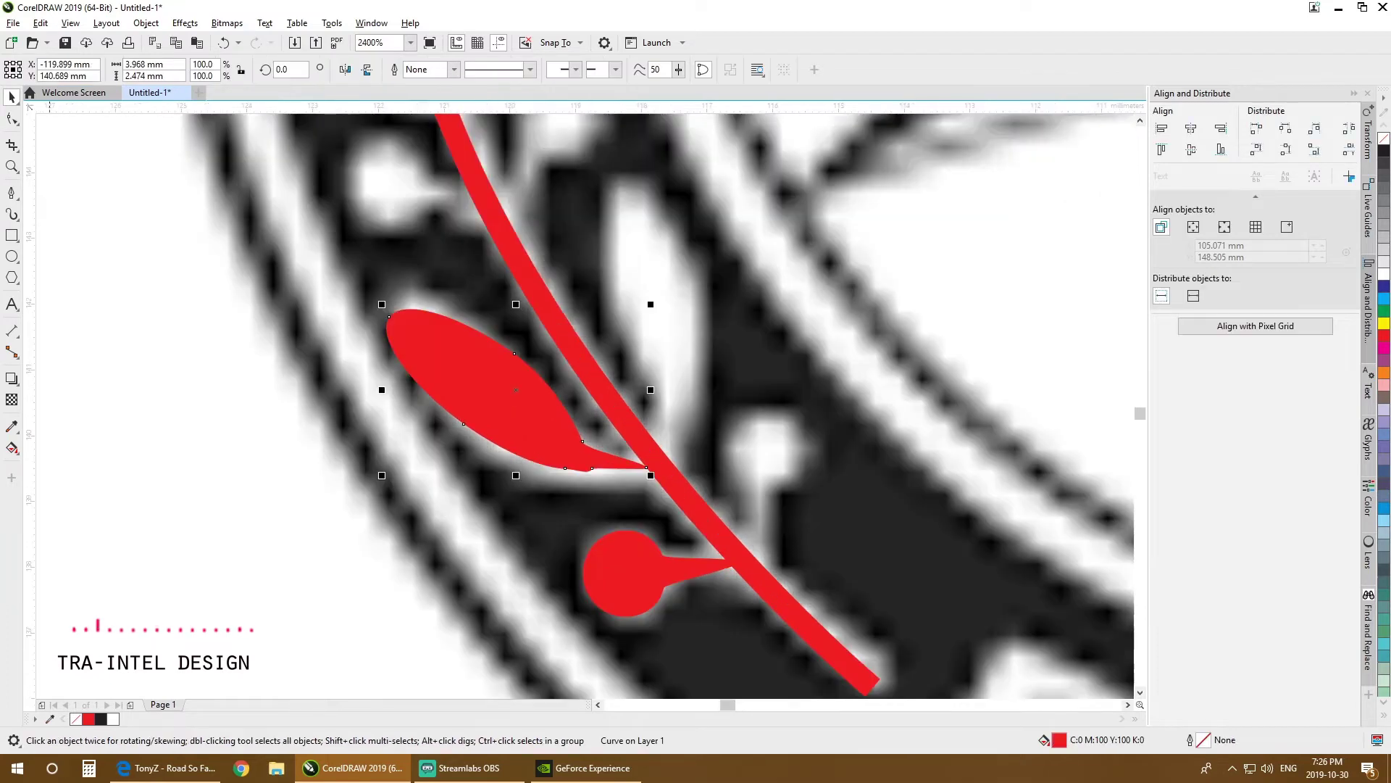
key(F10)
scroll(697, 477, up, 1)
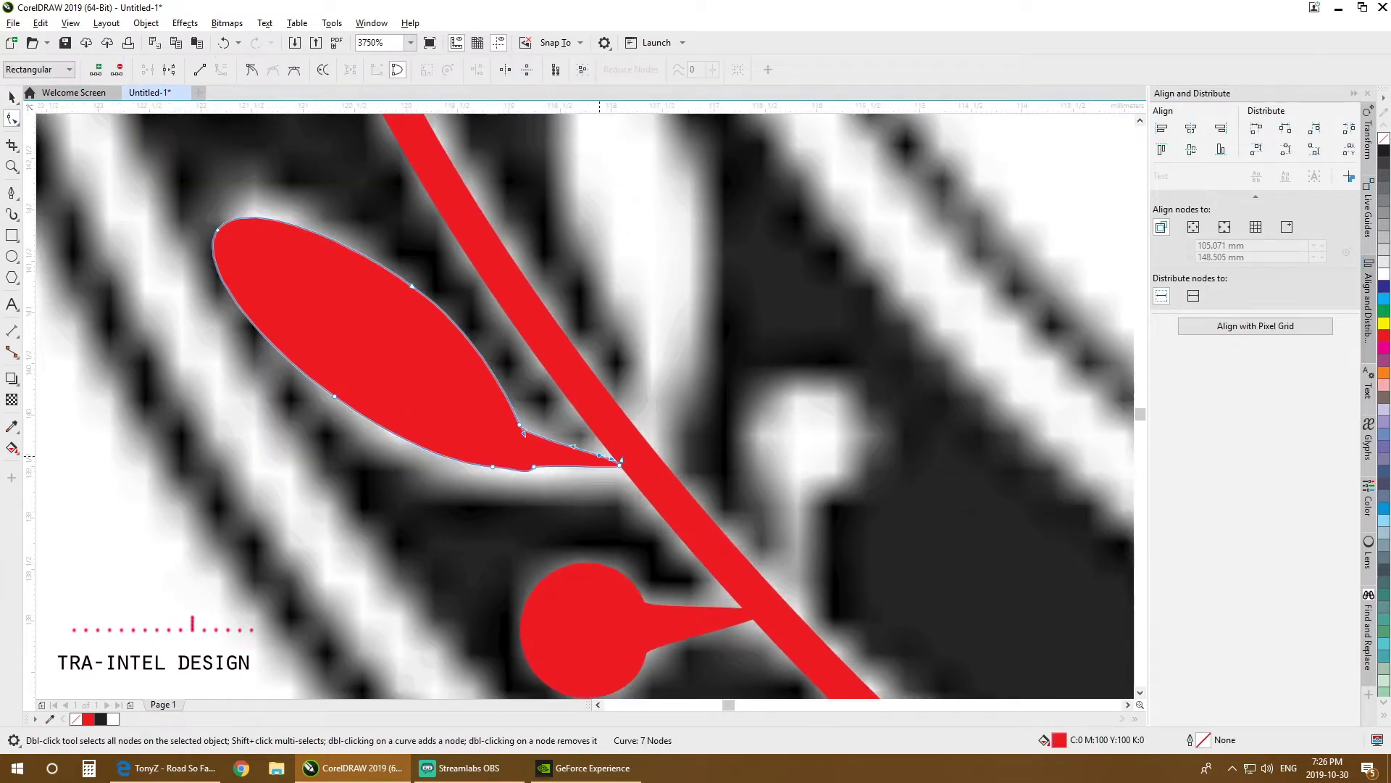
drag(599, 455, 626, 479)
double_click(534, 468)
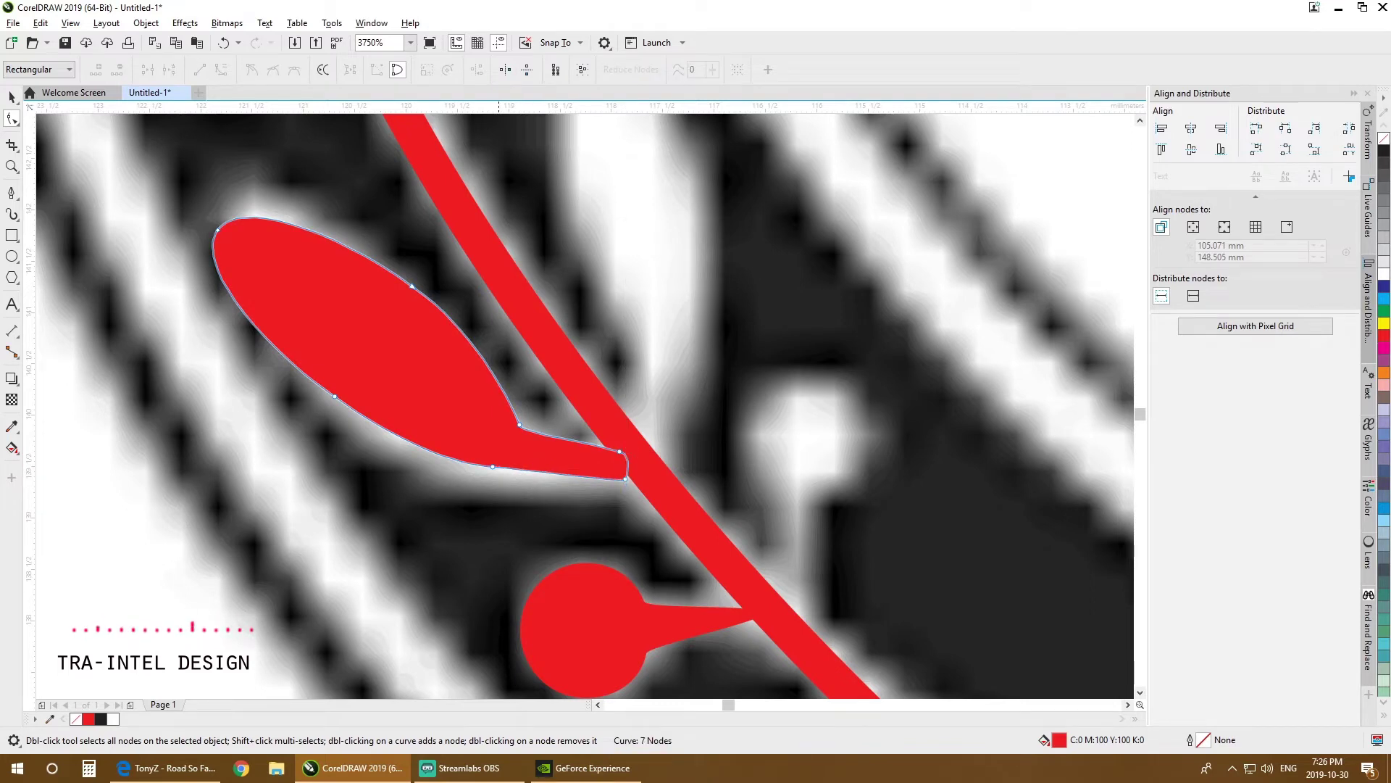
Step: Reshape the lower and upper edges of the lowest red leaf by adjusting their nodes to follow the reference leaf
drag(493, 466, 494, 492)
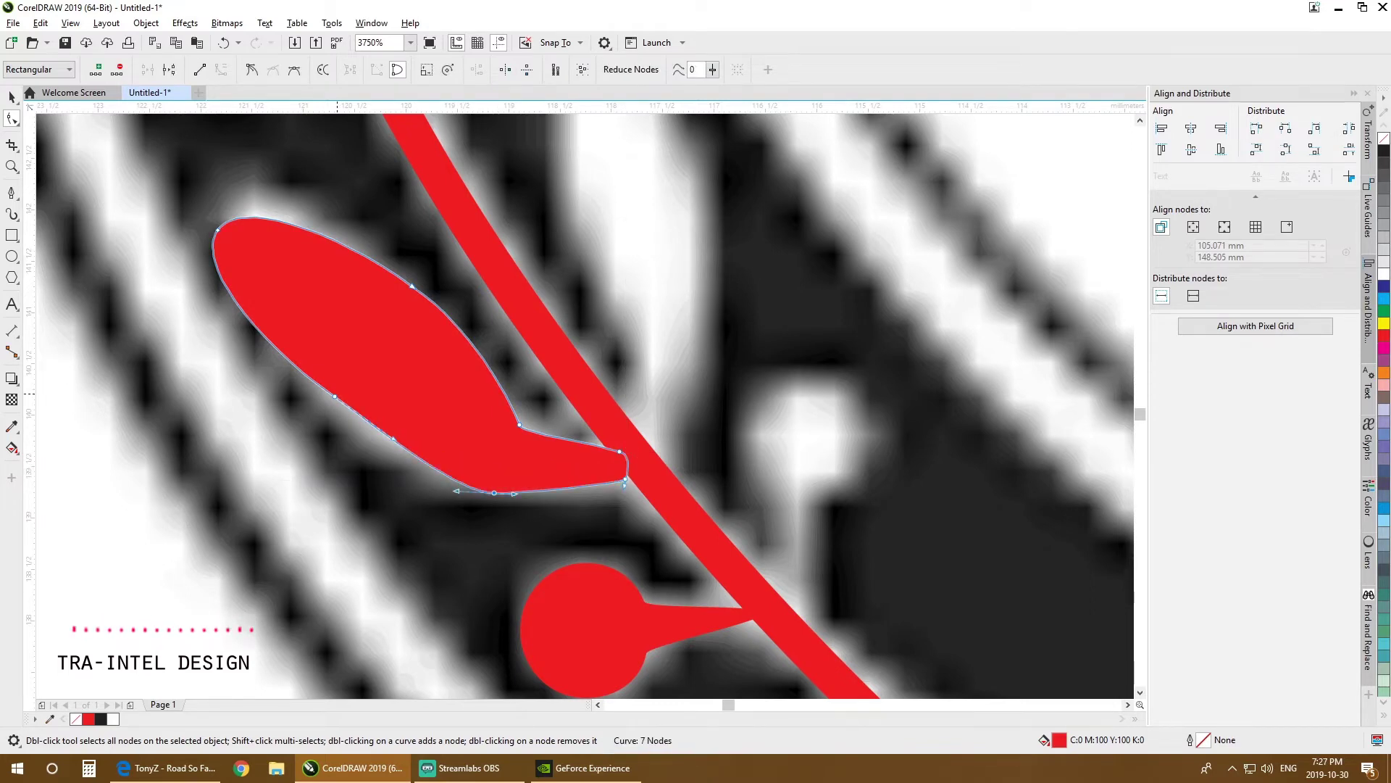
drag(334, 396, 326, 404)
click(520, 424)
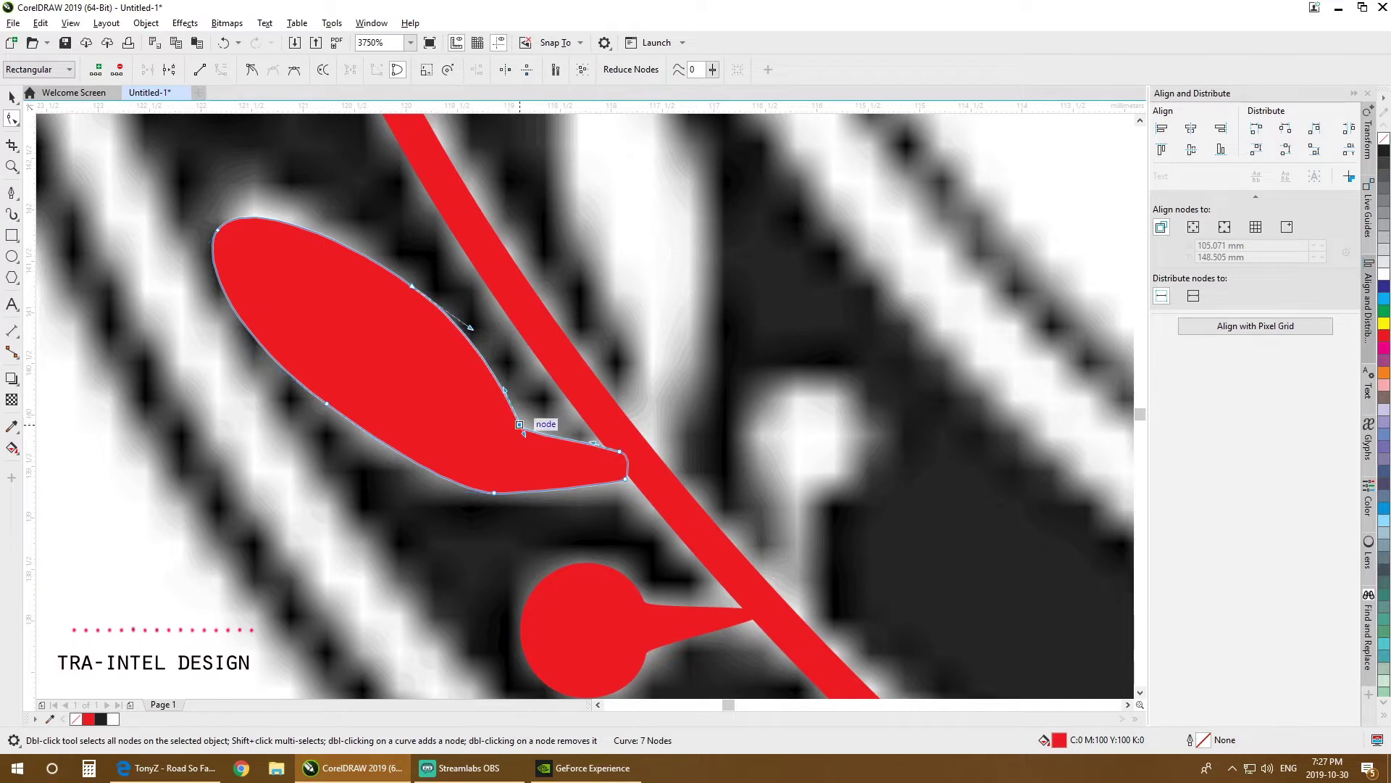
drag(519, 424, 463, 327)
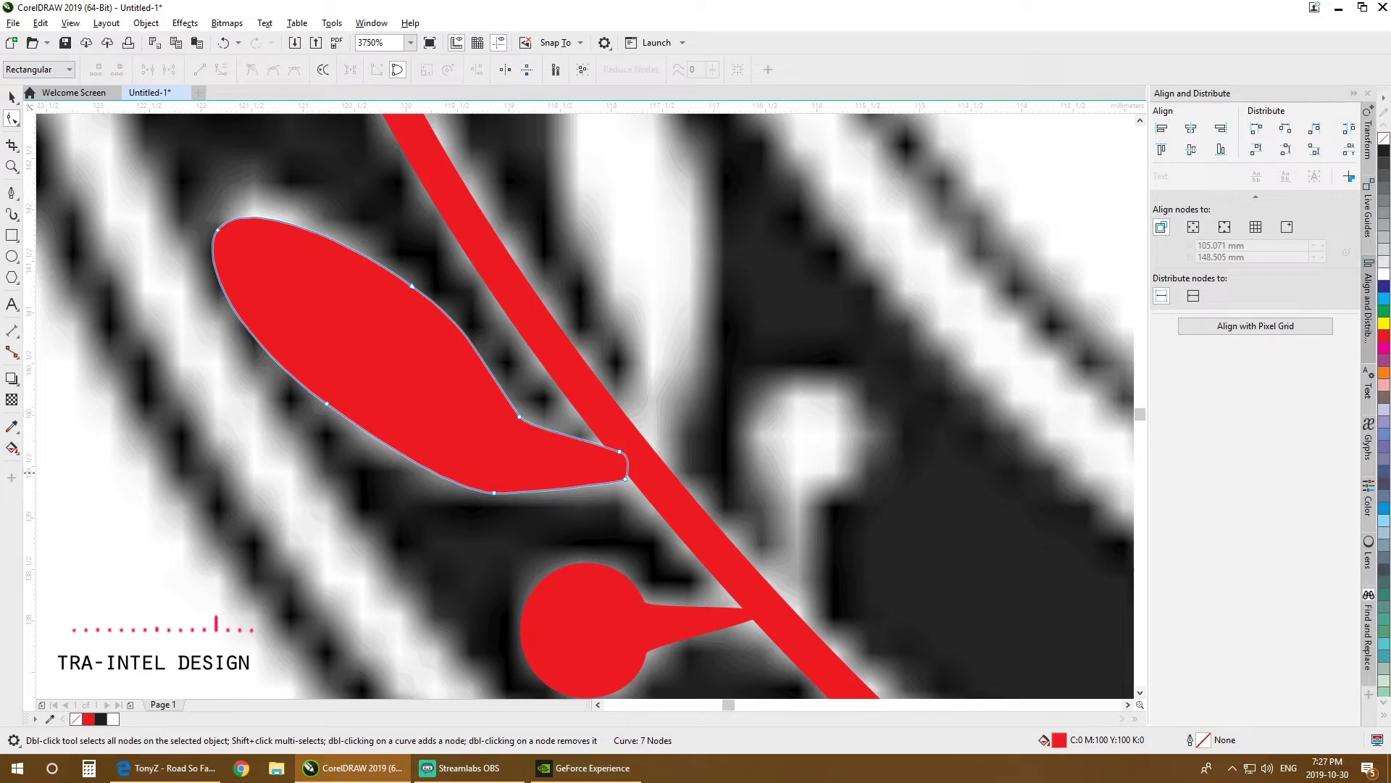
key(space)
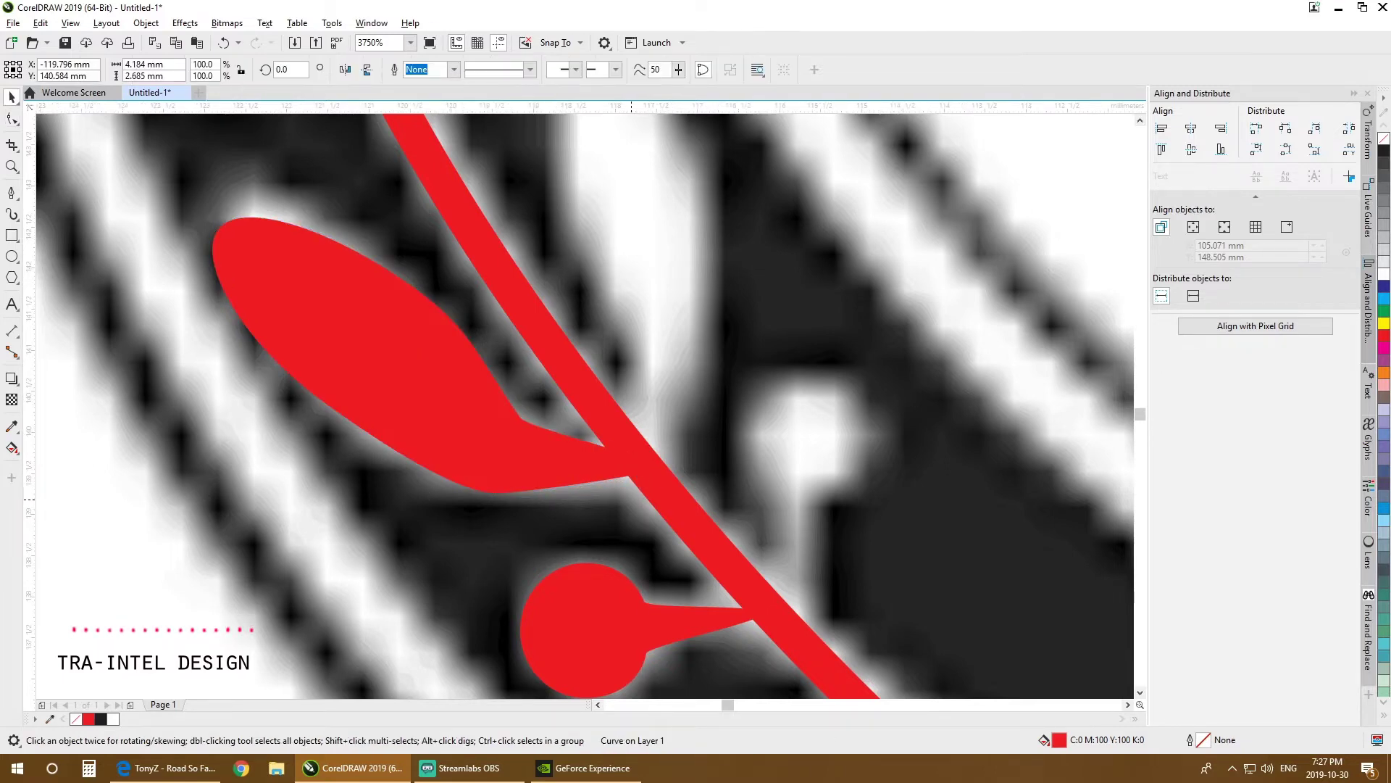
Step: Select the lowest red leaf and berry together and place a copy over the next outer pair up the stem
scroll(631, 500, down, 4)
click(504, 562)
scroll(504, 562, down, 1)
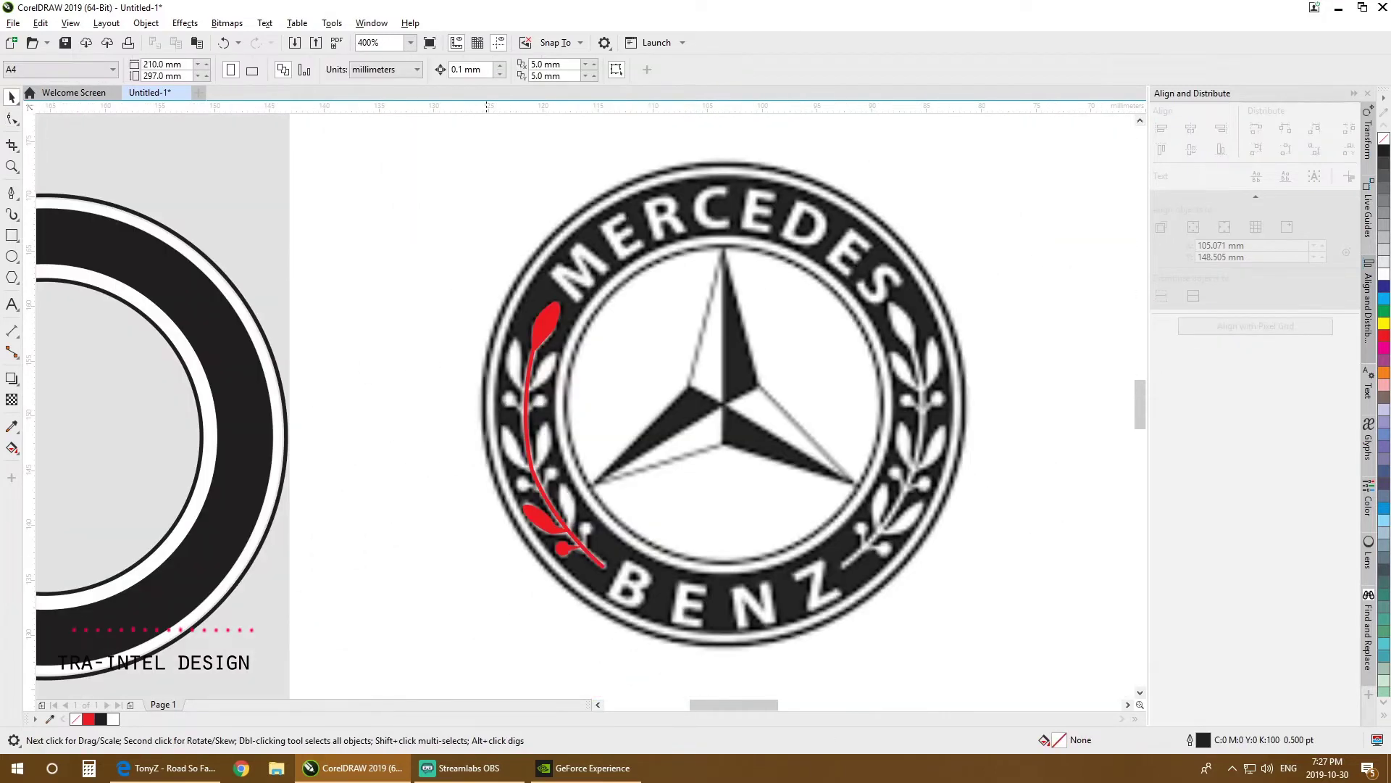
drag(511, 492, 606, 560)
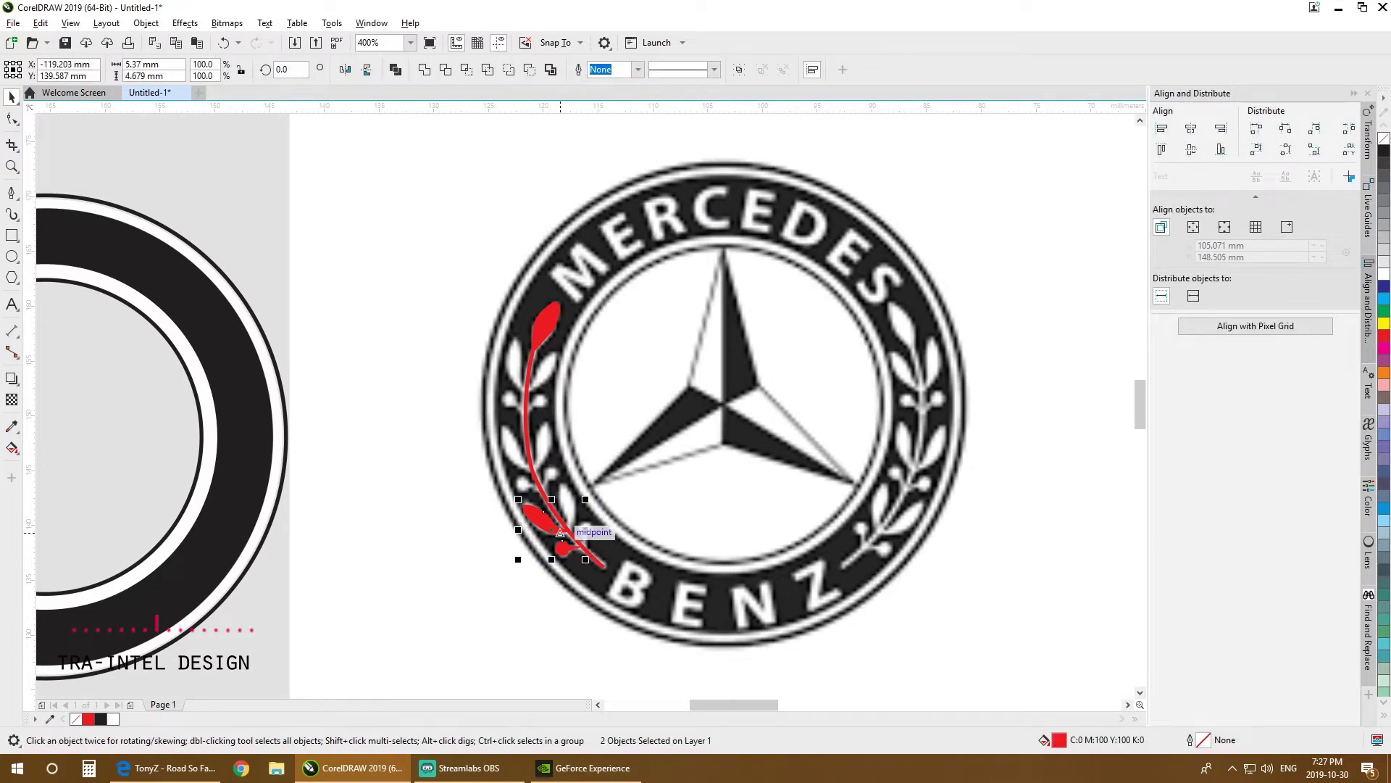
drag(531, 469, 529, 460)
right_click(530, 460)
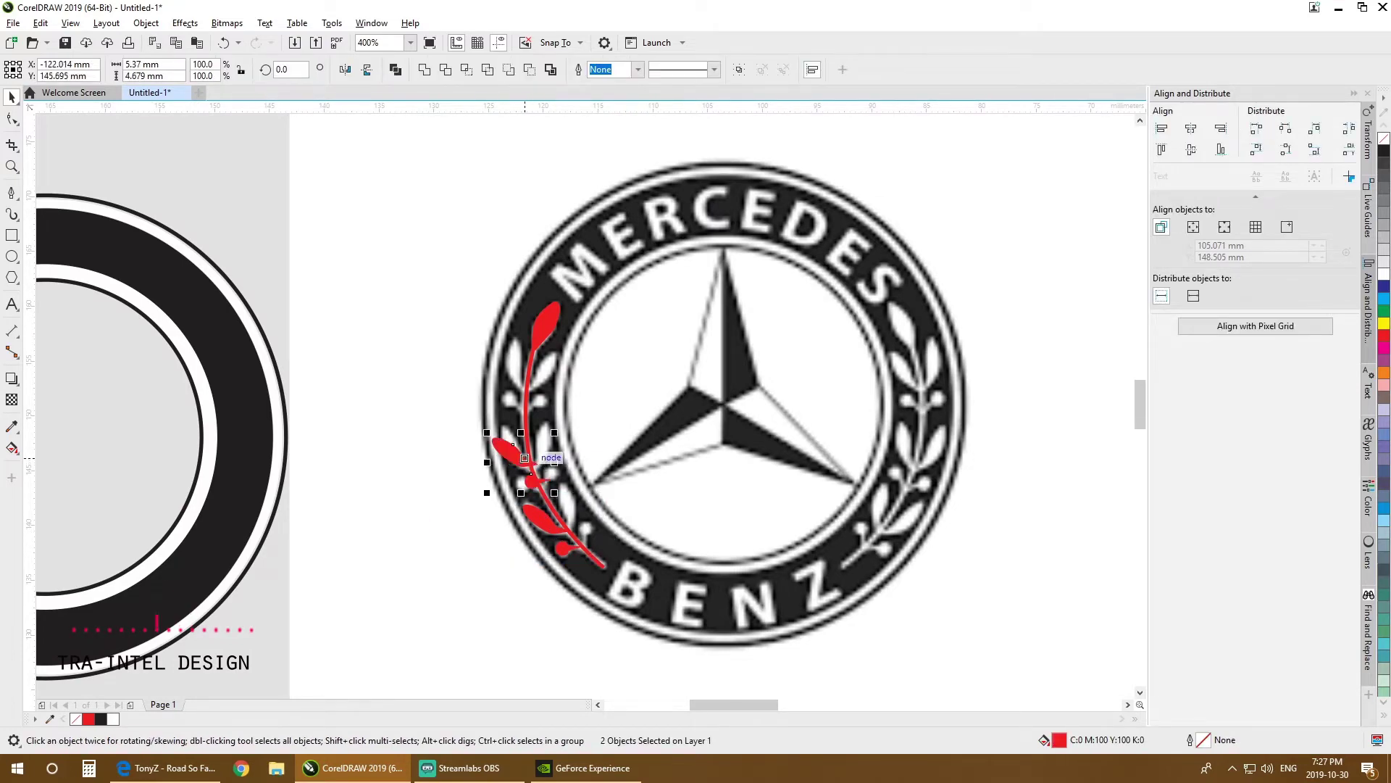
Step: Rotate the copied leaf and berry to about 342° and shift them so their bases meet the stem
scroll(521, 458, up, 2)
click(522, 459)
drag(647, 364, 674, 407)
drag(523, 418, 510, 419)
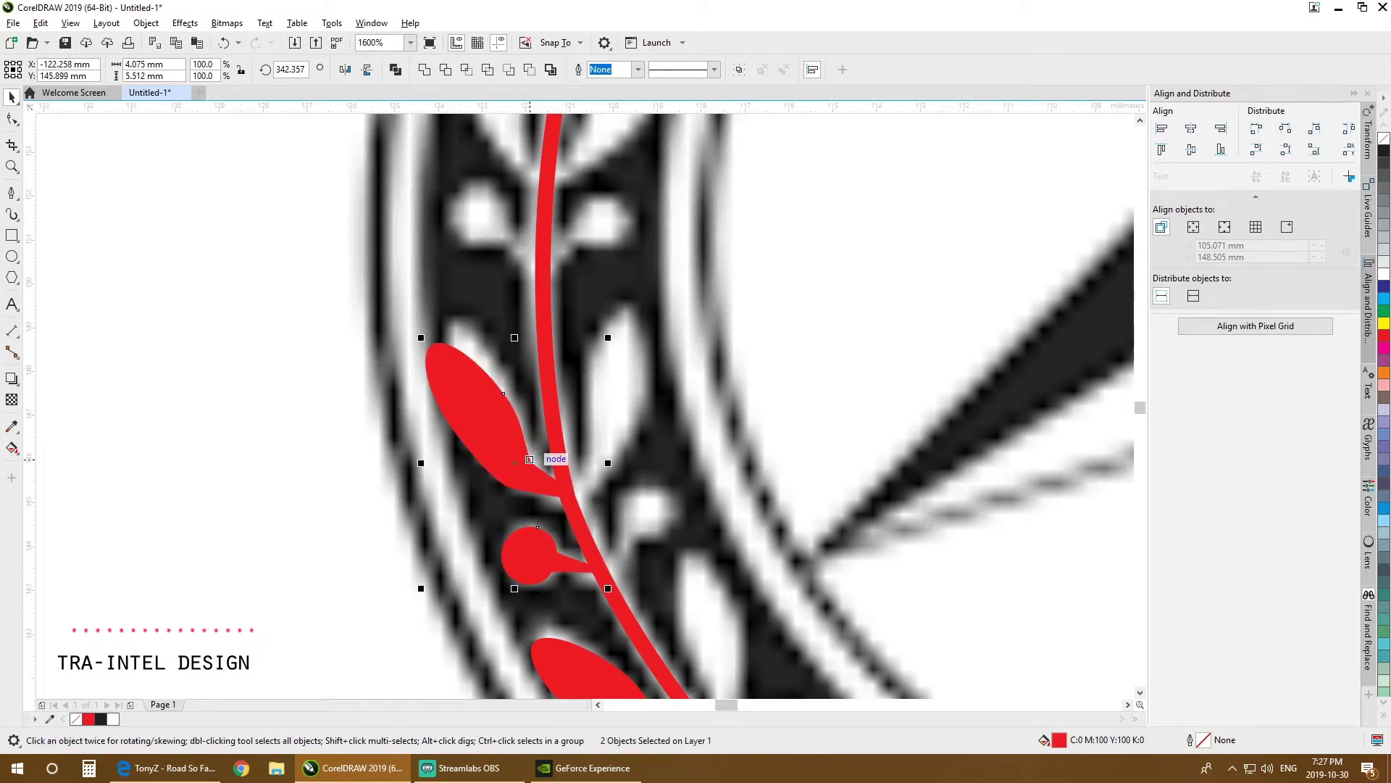
Step: Copy the leaf and berry to the uppermost outer pair, rotate the copy to about 310° and move it against the stem
scroll(556, 623, down, 1)
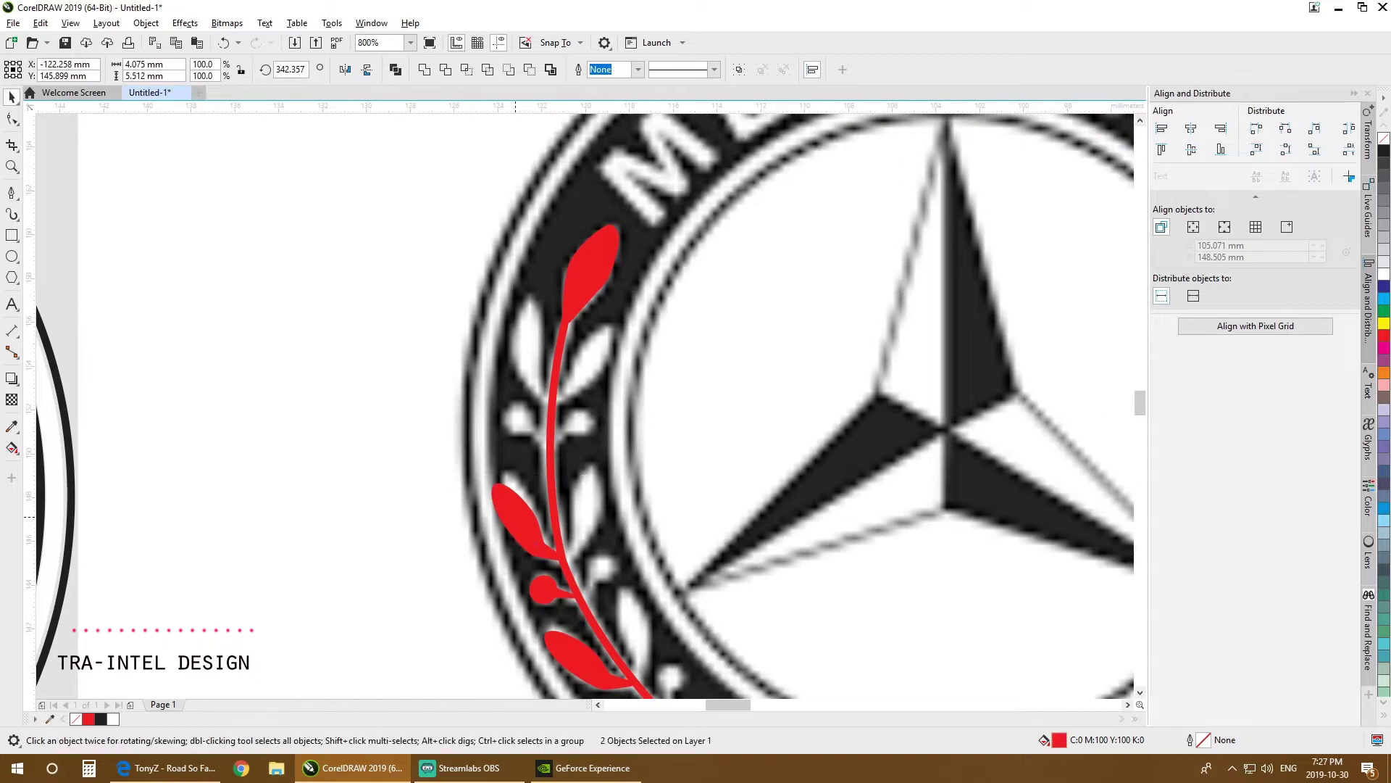
drag(529, 522, 548, 346)
scroll(536, 348, up, 1)
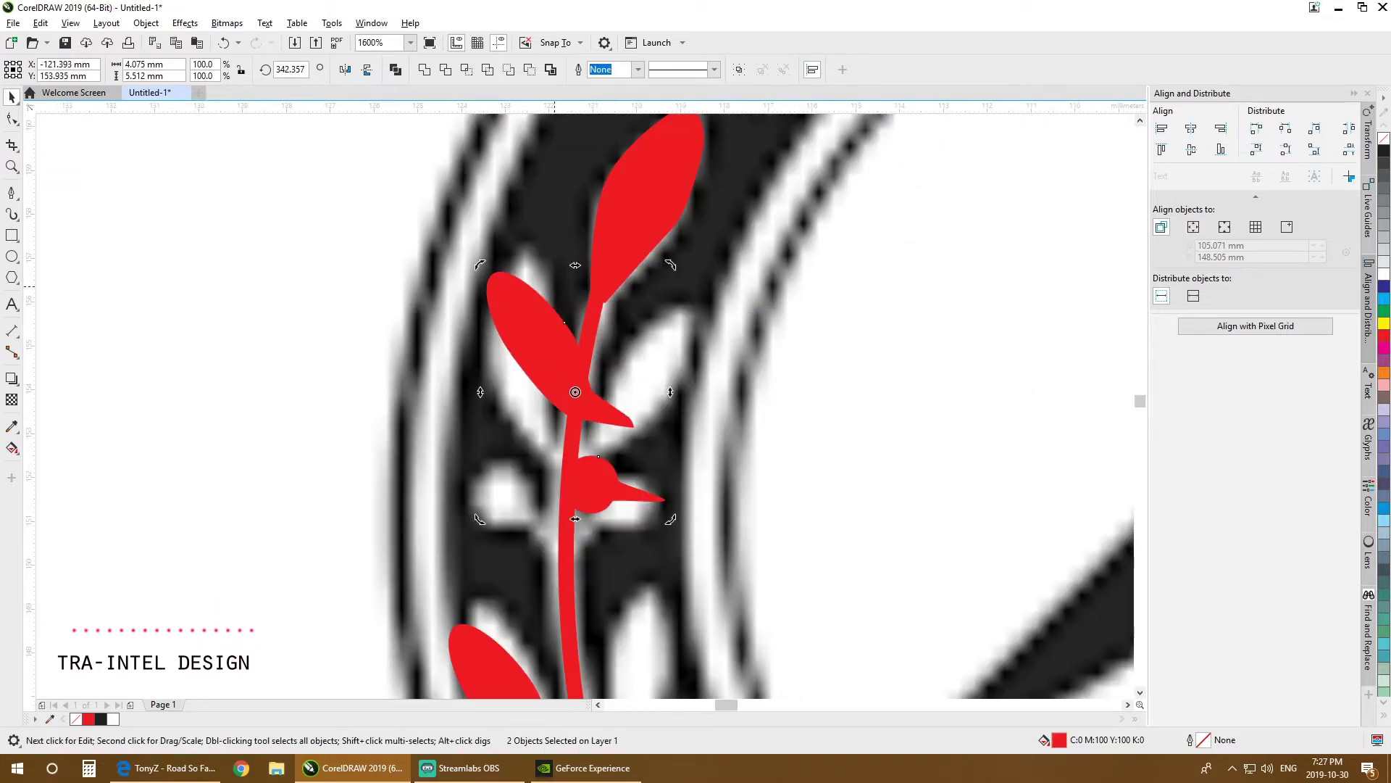
drag(671, 265, 723, 336)
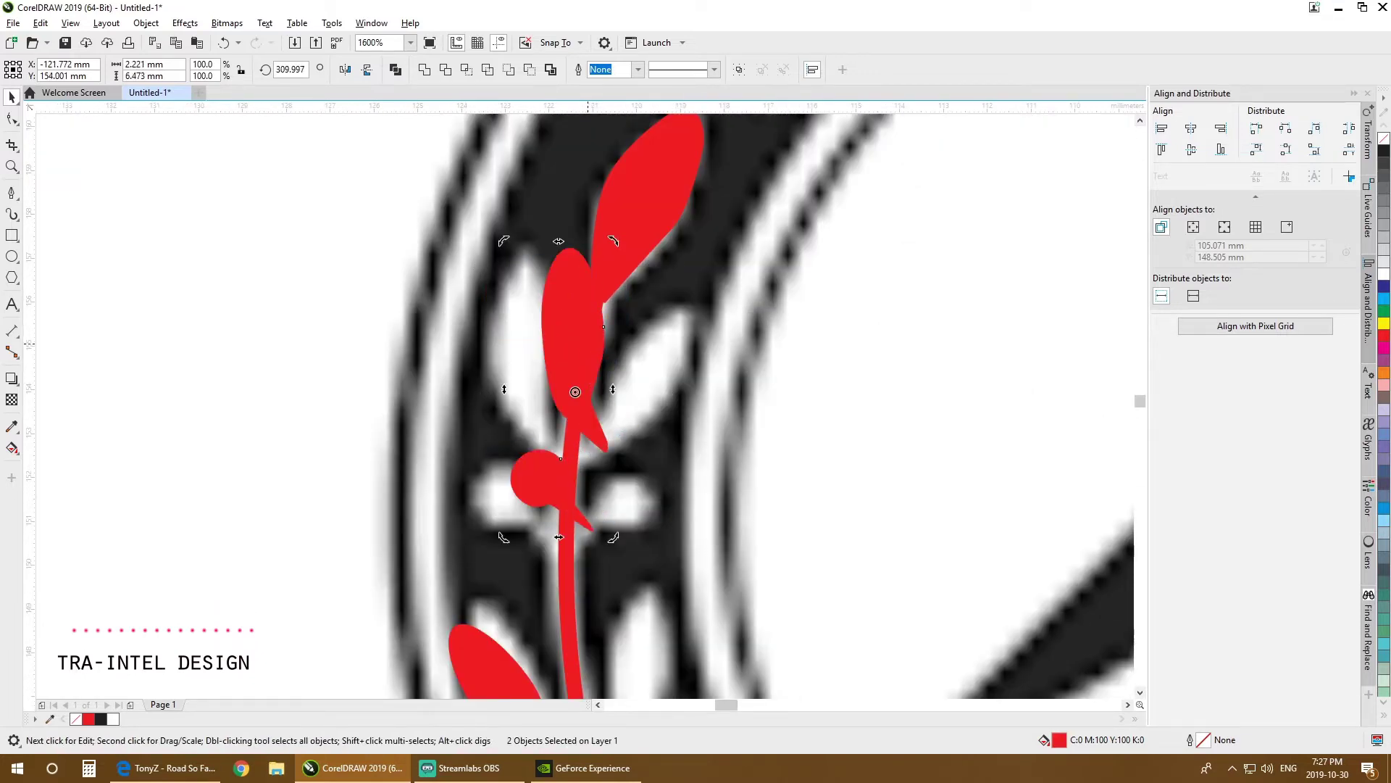
click(571, 339)
drag(571, 339, 529, 364)
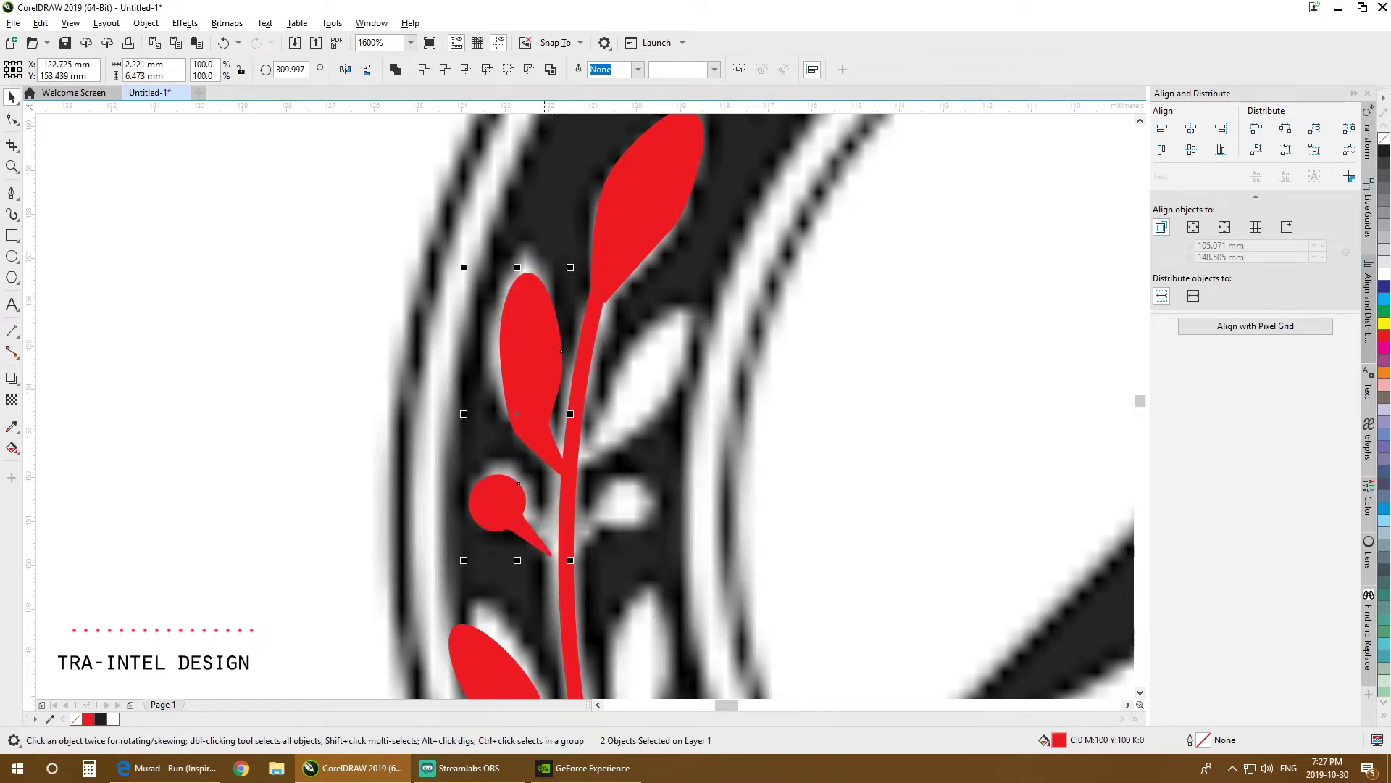
Step: Rotate the uppermost outer leaf and berry to about 315° to match the reference
click(529, 364)
drag(571, 266, 559, 262)
scroll(562, 335, down, 2)
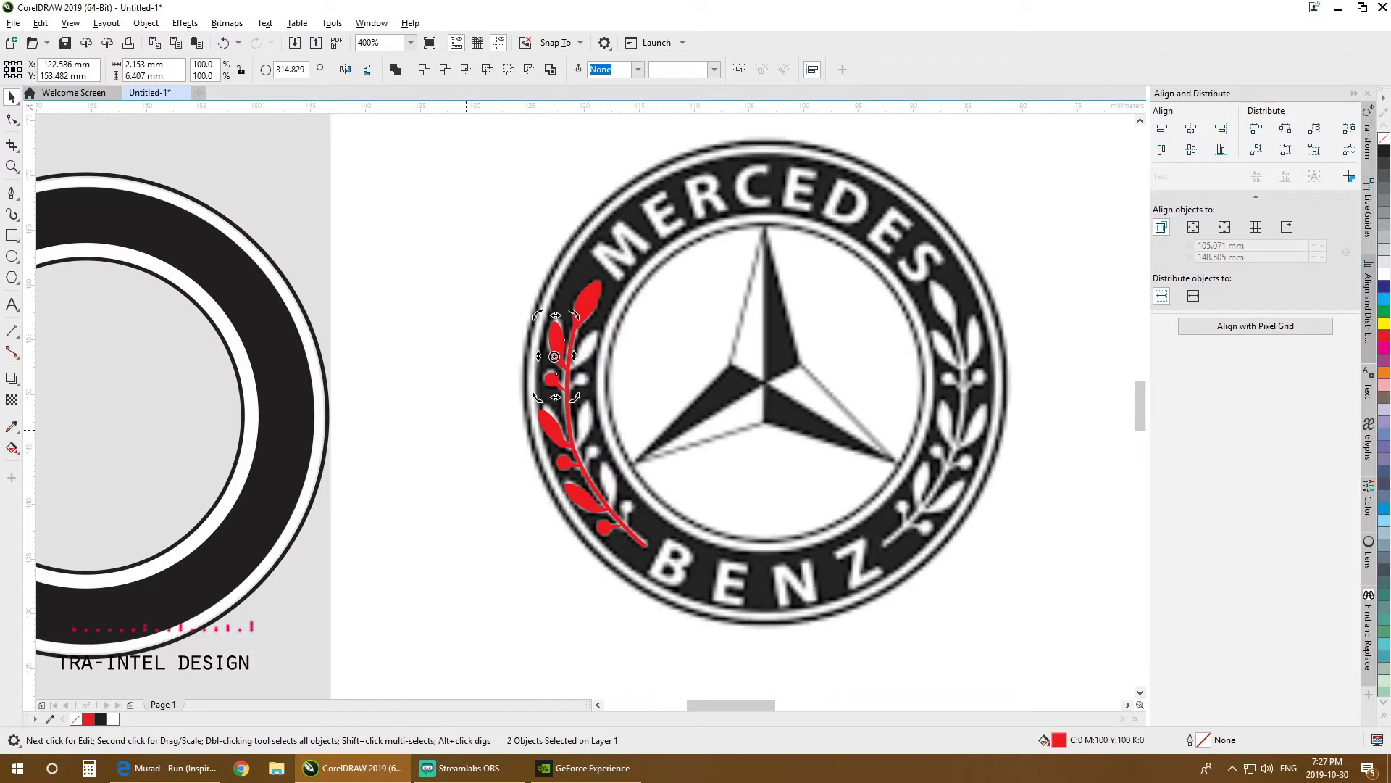
key(Escape)
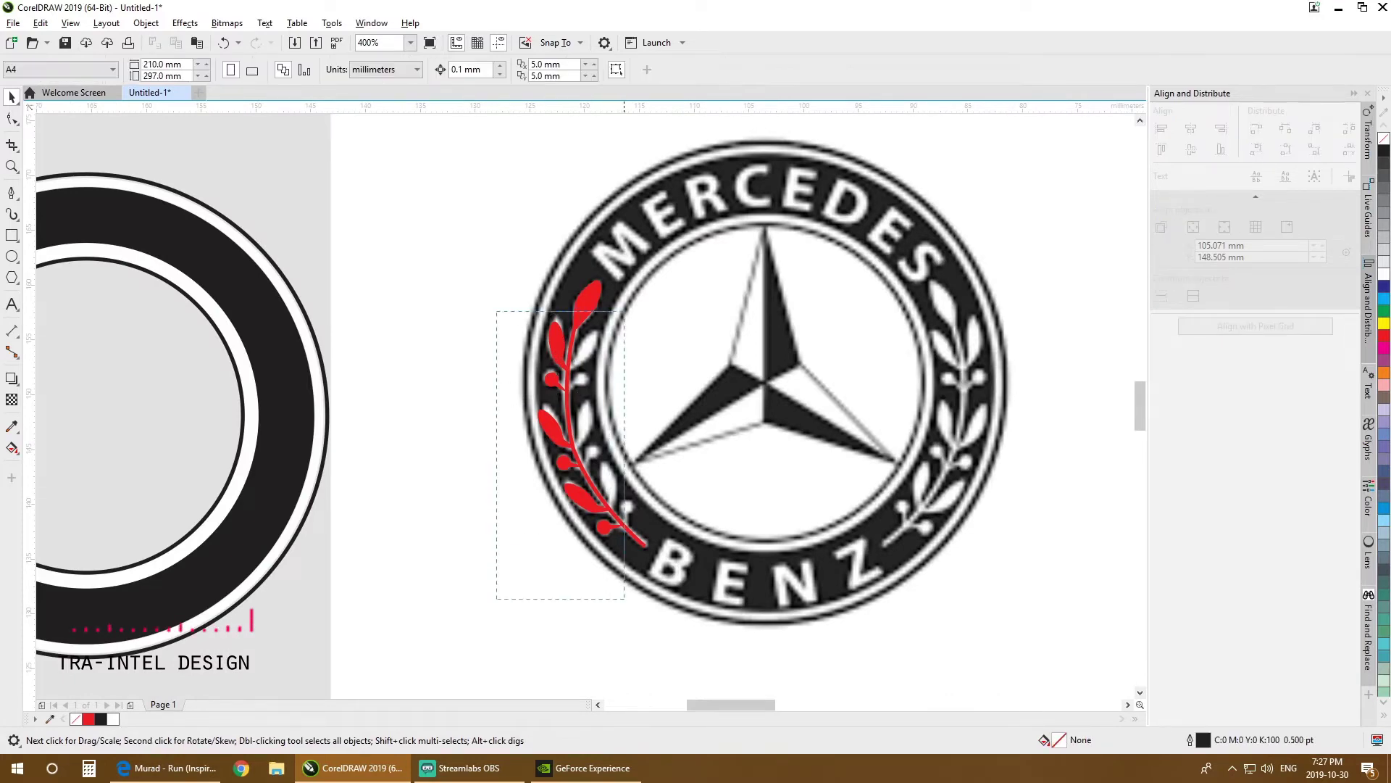
Step: Group the three outer leaves and their berries and place a copy of the group on the stem's inner side
drag(624, 599, 624, 599)
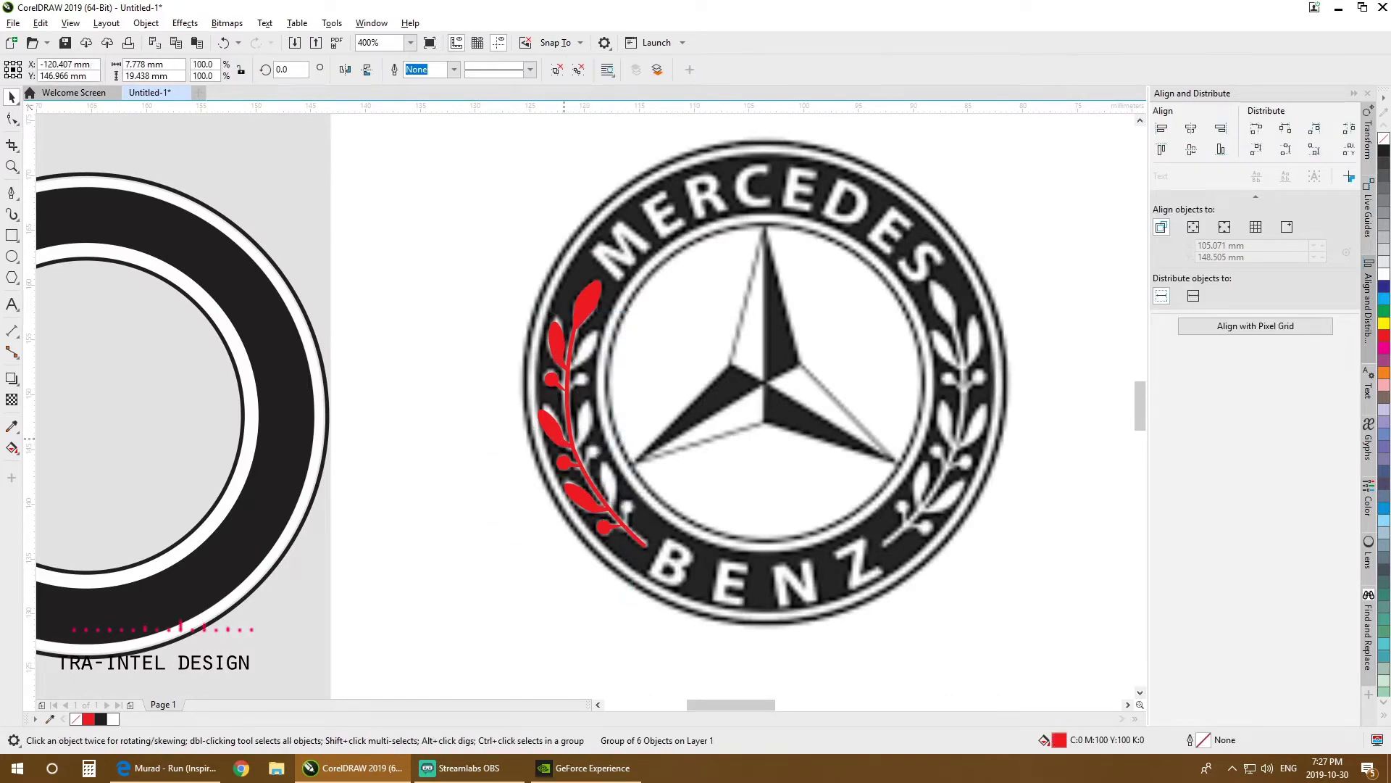
drag(563, 438, 623, 438)
right_click(623, 439)
click(345, 69)
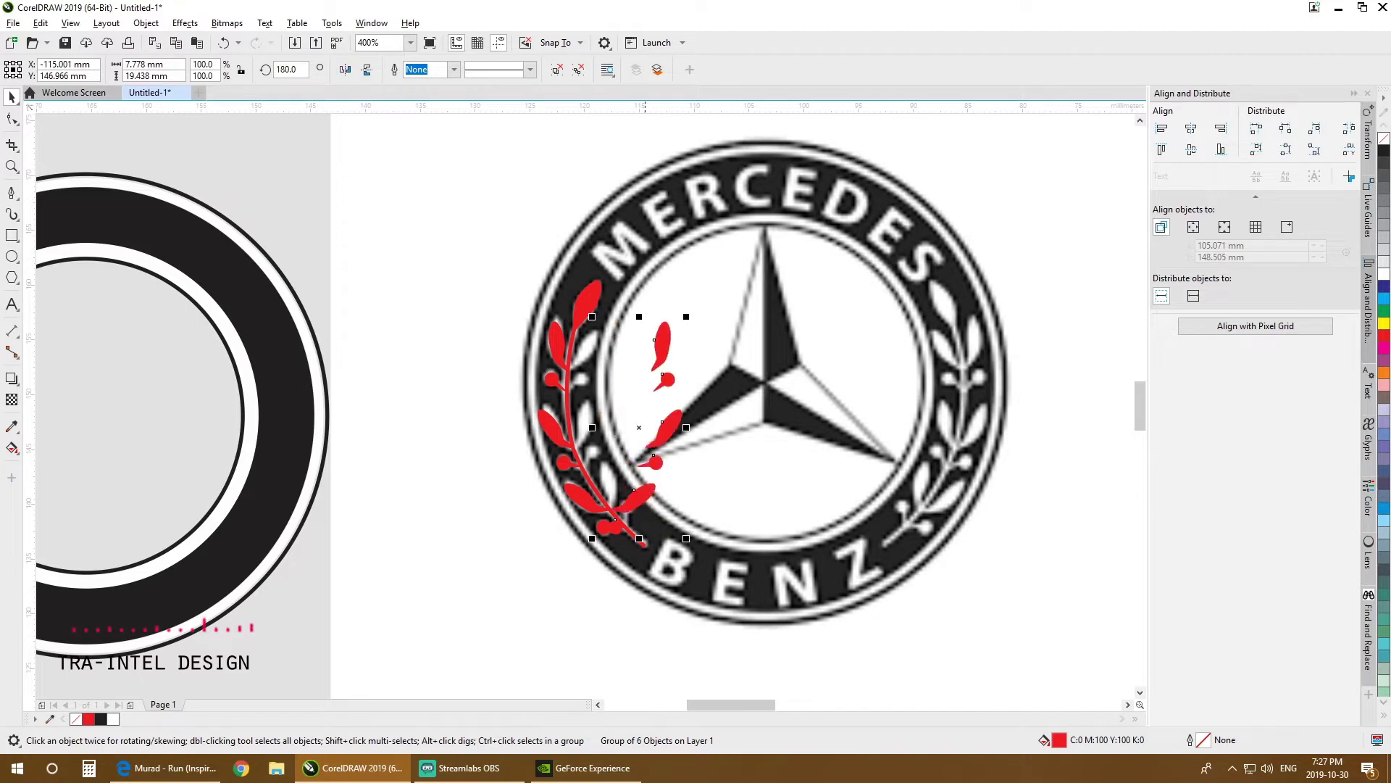
scroll(670, 426, up, 2)
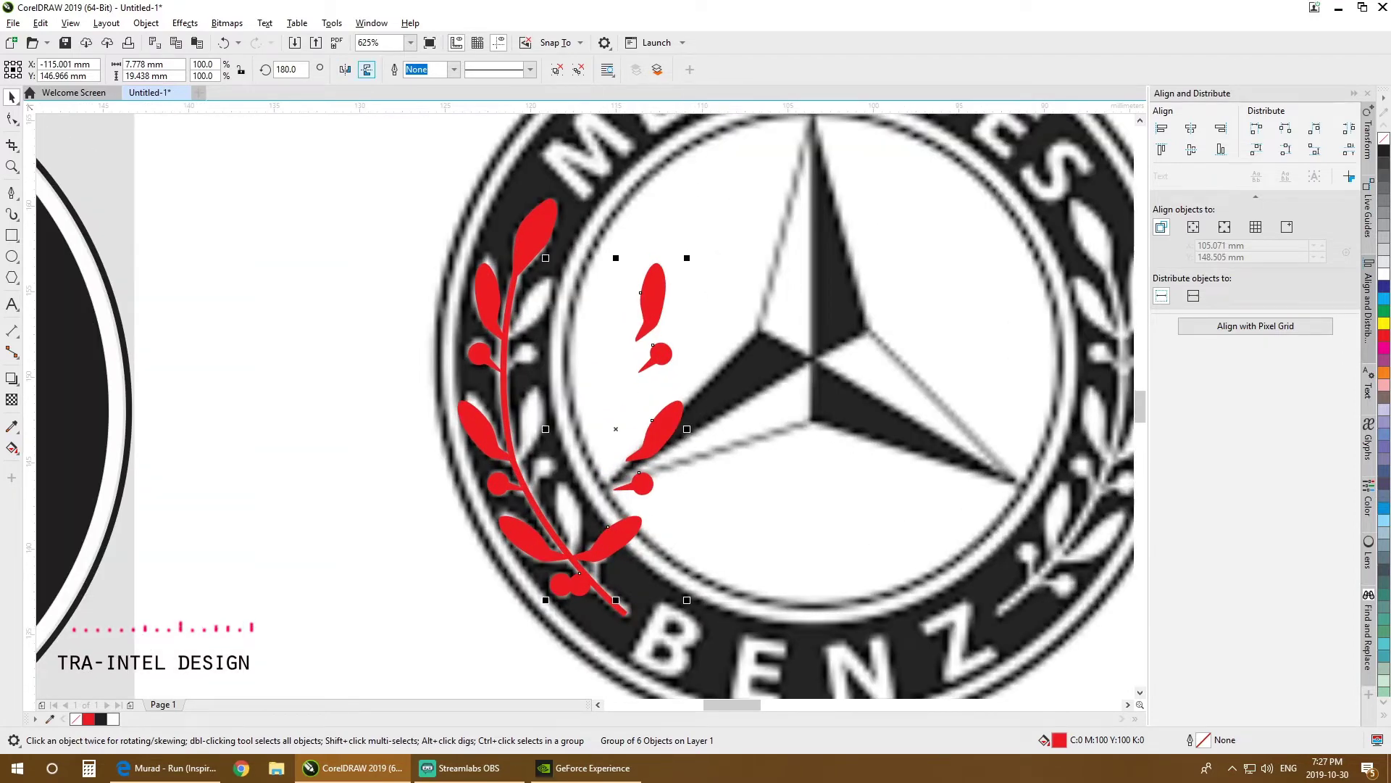
key(ctrl+z)
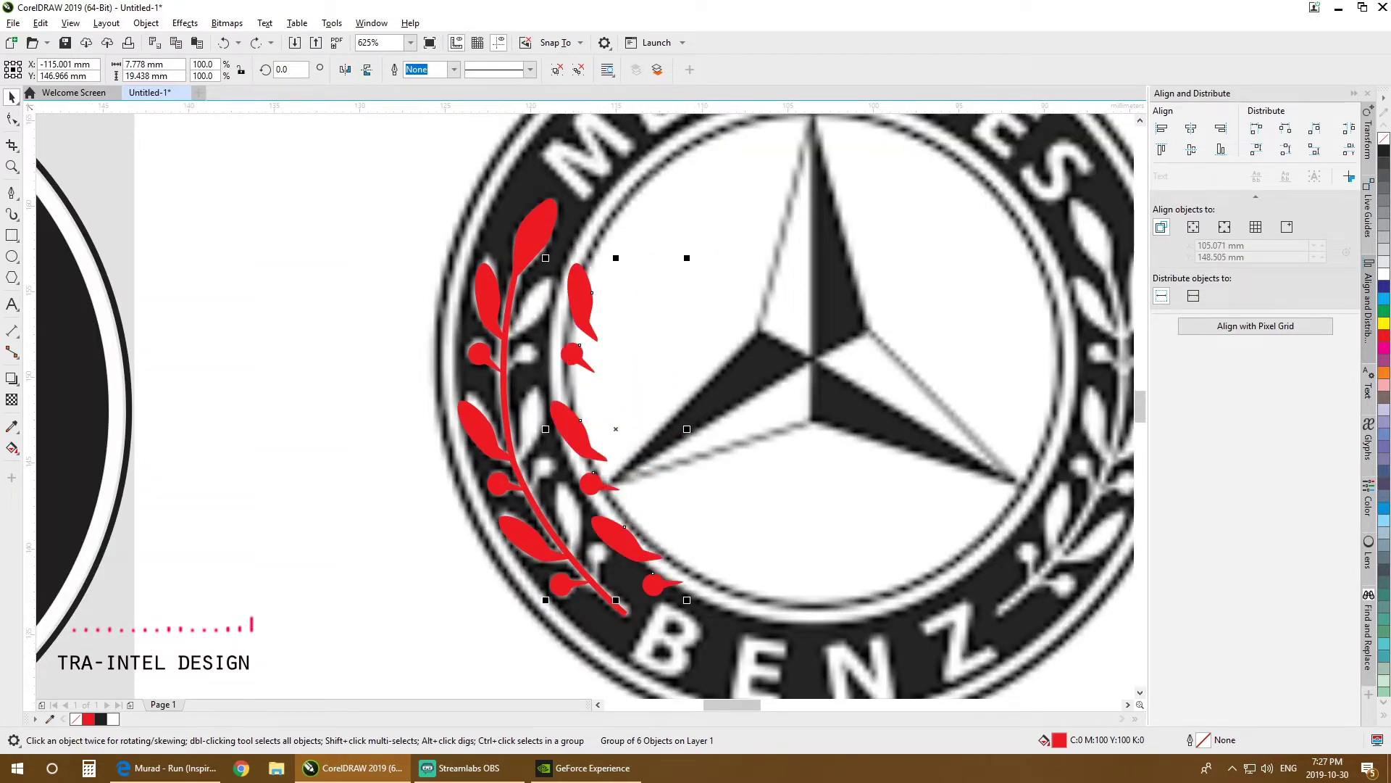
Step: Shift the copied group over the stem's inner side, ungroup it and mirror its uppermost leaf and berry horizontally
drag(591, 307, 504, 395)
key(ctrl+u)
click(596, 319)
click(345, 69)
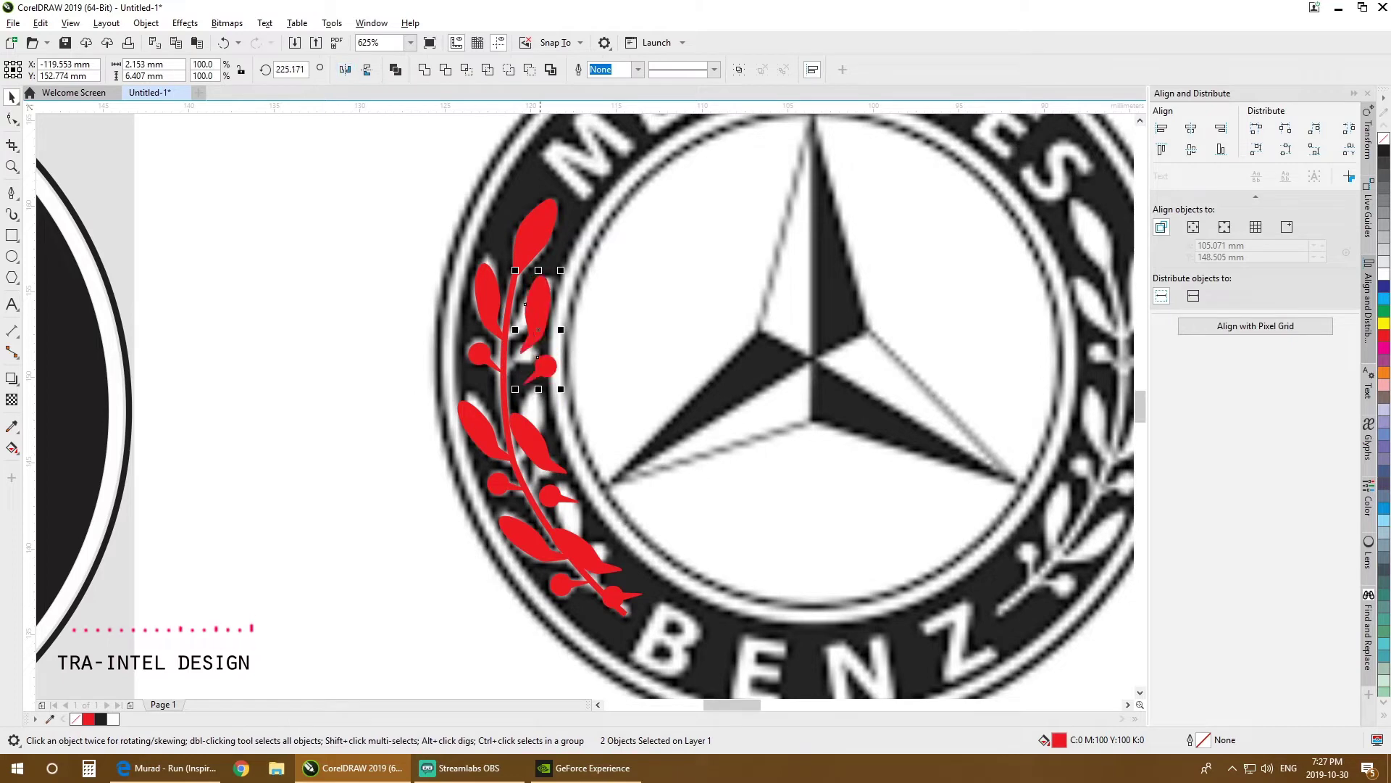
Step: Group the uppermost inner leaf and berry, rotate them to about 344° and move them against the stem
key(ctrl+g)
scroll(550, 300, up, 5)
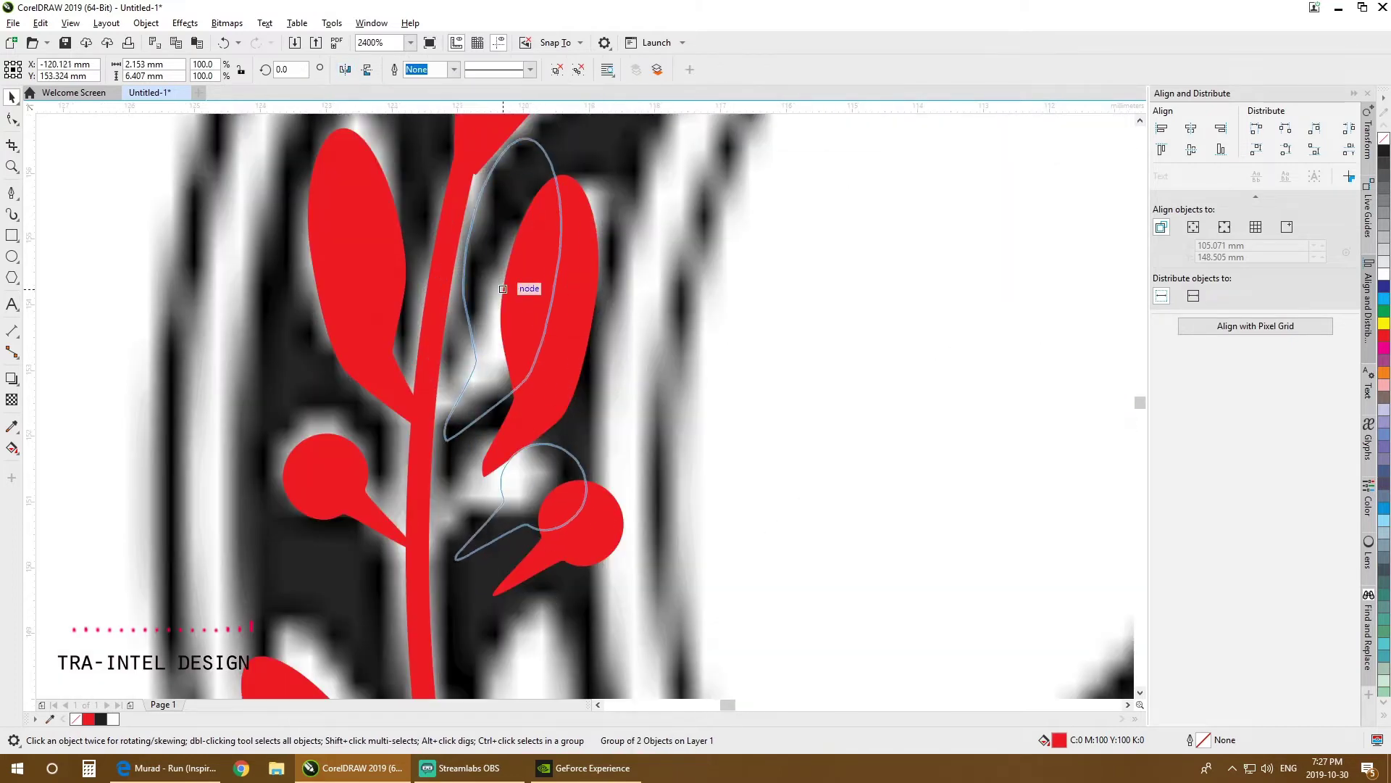
drag(496, 279, 494, 279)
click(494, 279)
drag(549, 173, 594, 266)
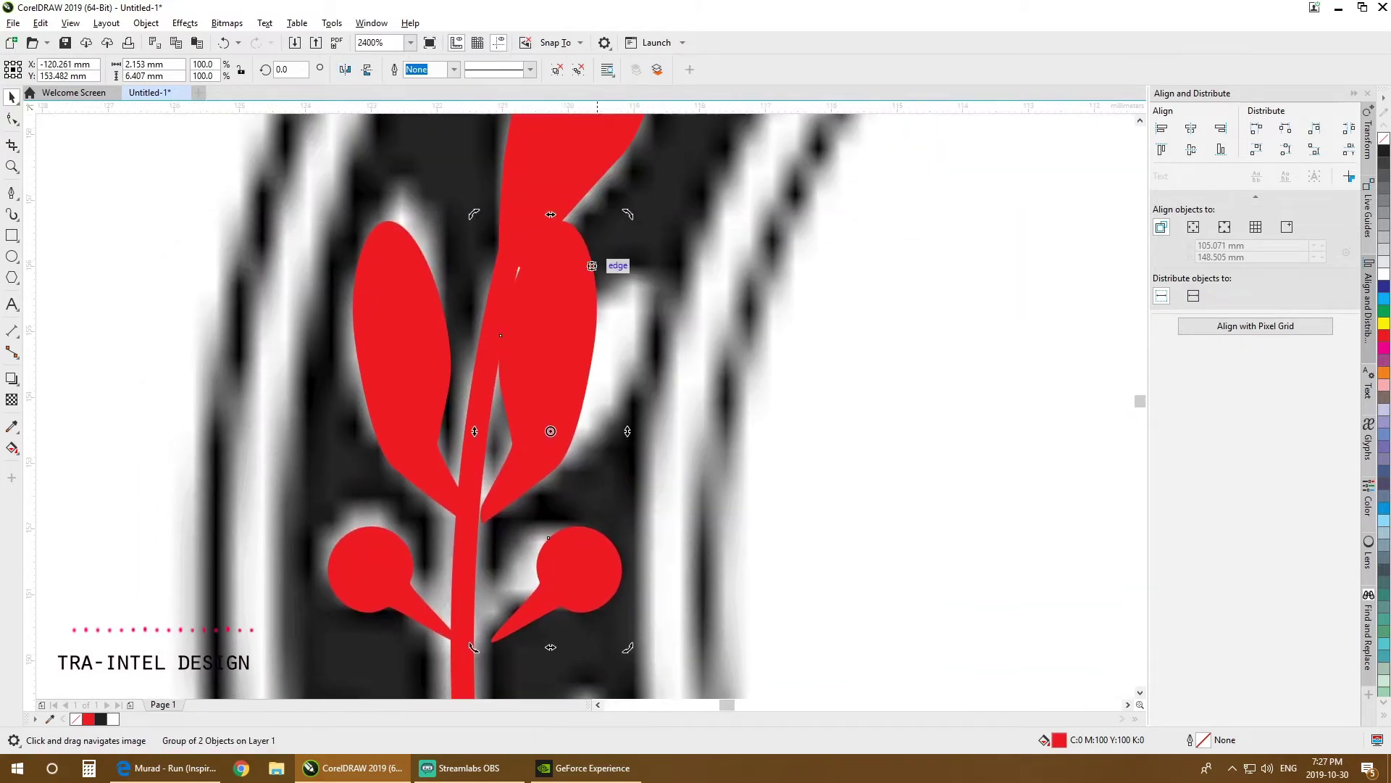
drag(626, 216, 686, 245)
drag(596, 314, 623, 313)
drag(587, 359, 547, 332)
scroll(671, 238, down, 2)
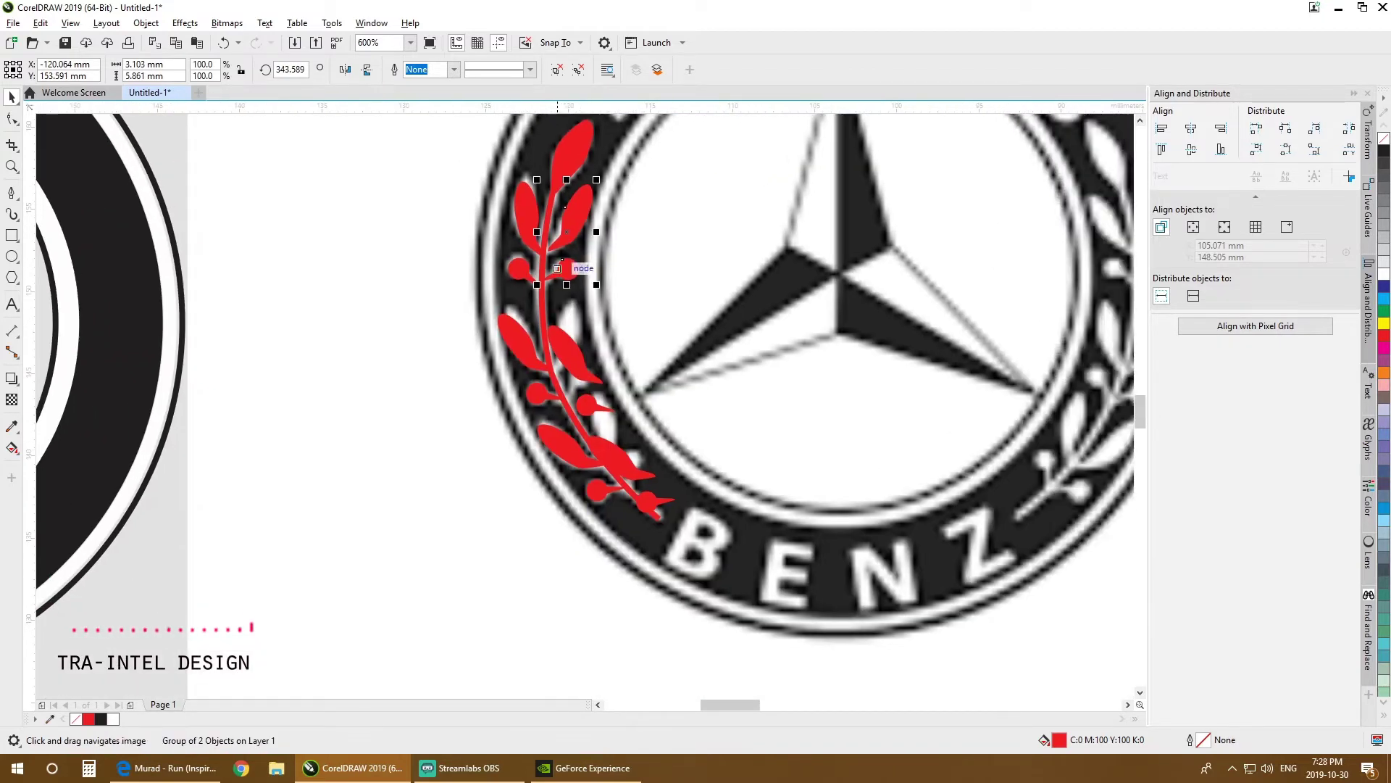
scroll(558, 268, up, 2)
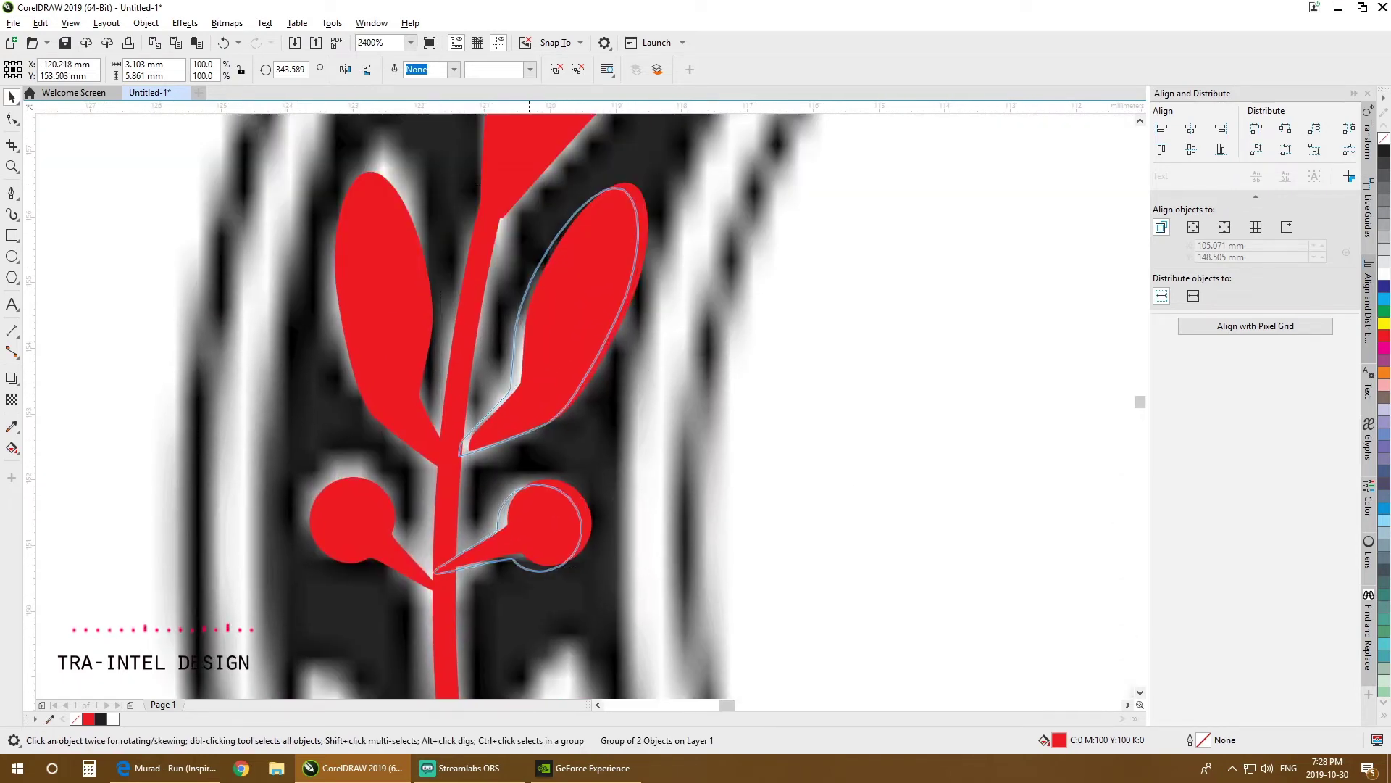
Step: Fine-tune the position and rotation of the uppermost inner leaf and berry so their bases meet the stem
drag(529, 356, 536, 391)
click(536, 391)
drag(641, 188, 633, 184)
drag(576, 322, 542, 182)
Step: Group the middle inner leaf with its berry and mirror the pair horizontally
scroll(576, 325, down, 1)
click(540, 453)
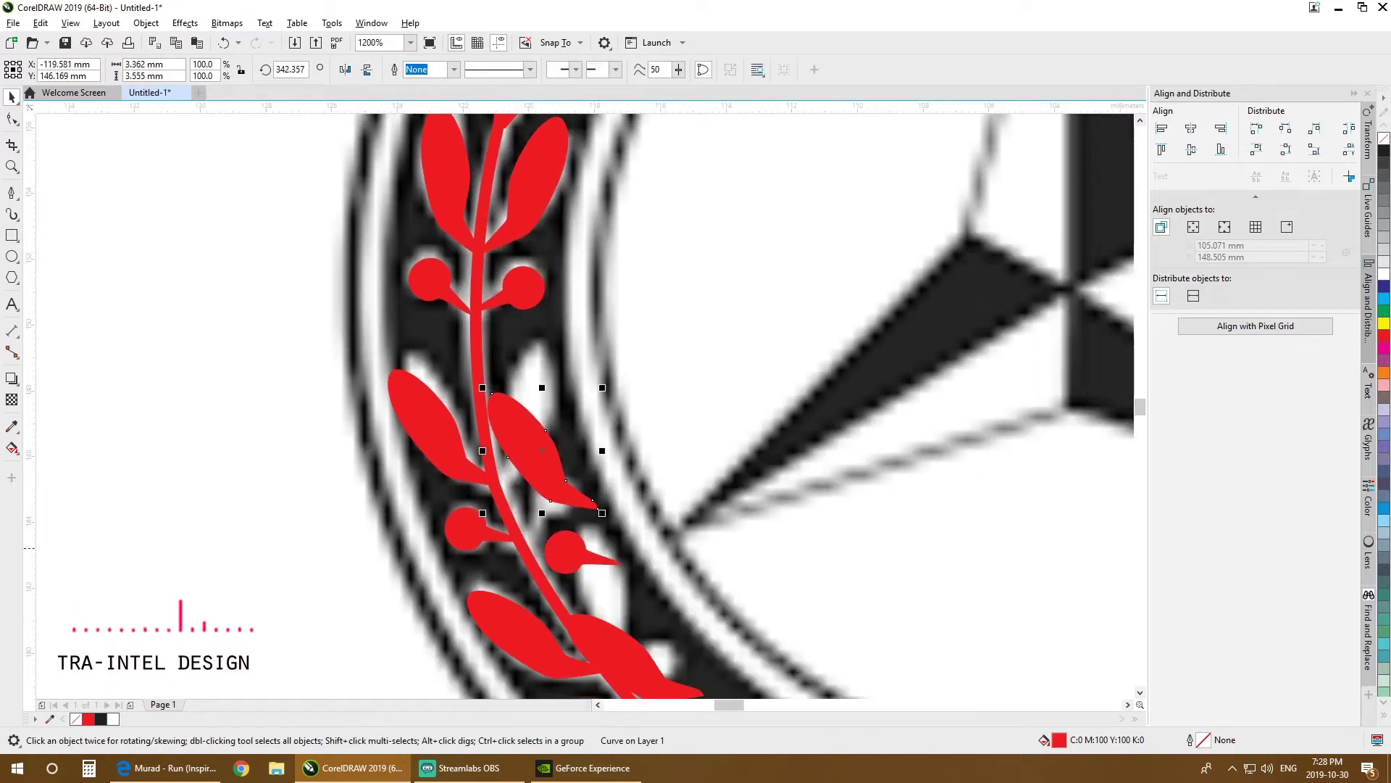
shift+click(572, 550)
key(ctrl+g)
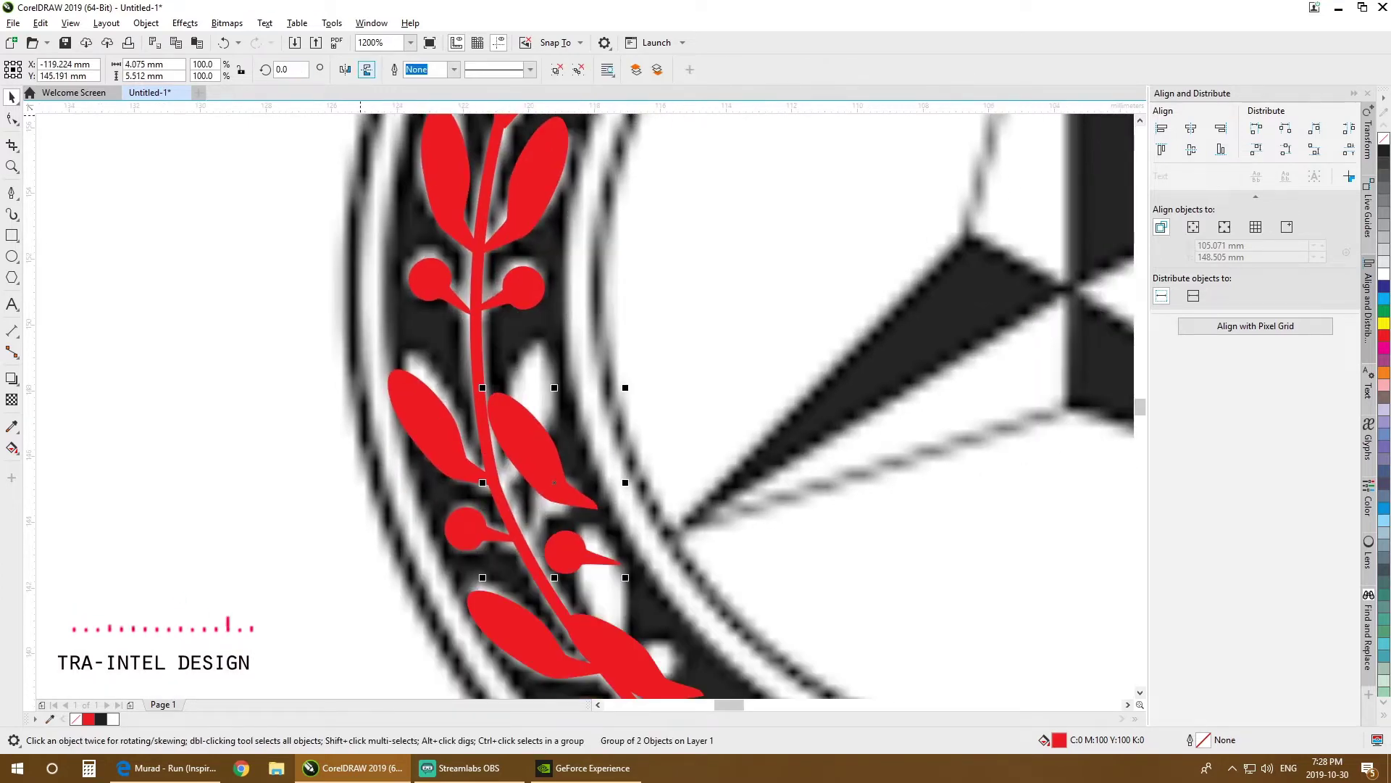
click(346, 70)
Step: Rotate the middle inner leaf and berry to about 214° and move them against the stem
scroll(530, 524, up, 1)
drag(584, 433, 581, 378)
click(581, 379)
drag(675, 259, 600, 230)
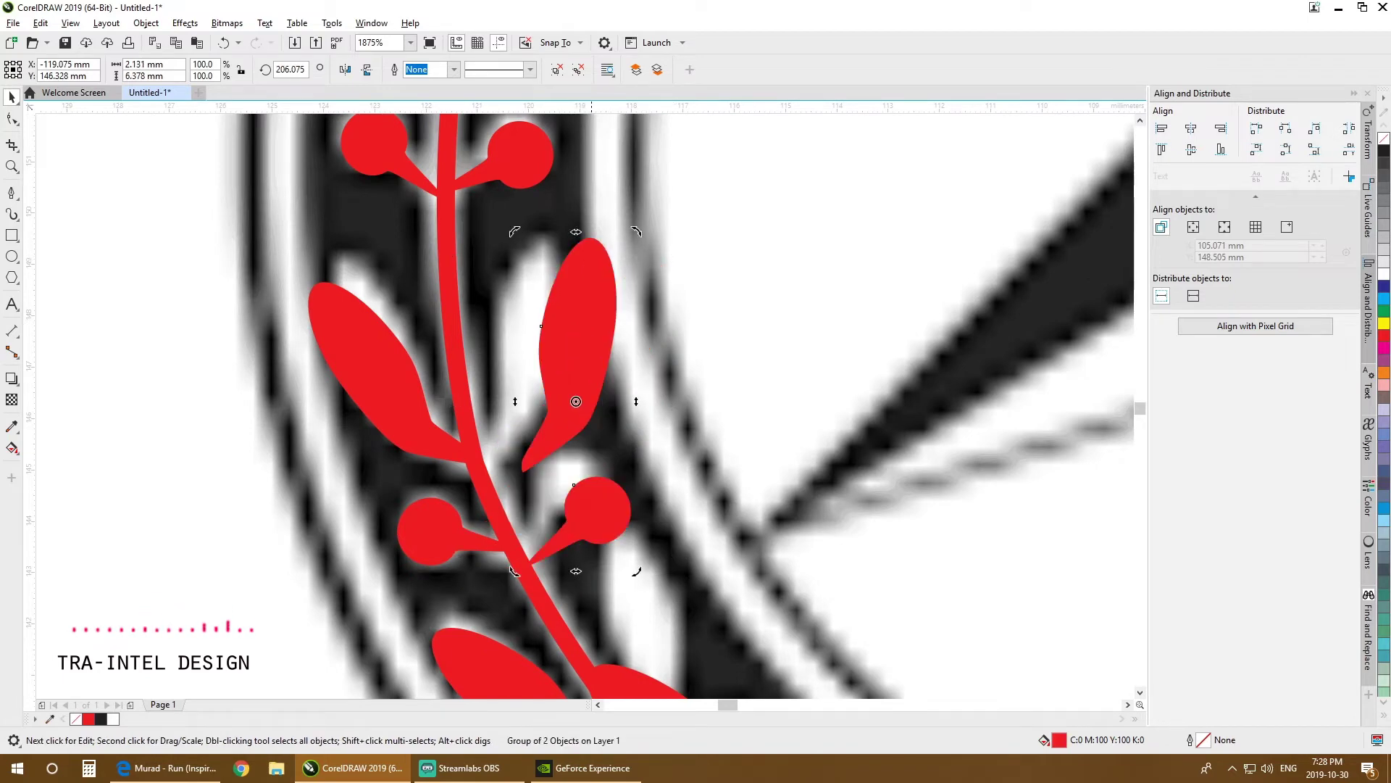
drag(580, 341, 540, 331)
click(540, 332)
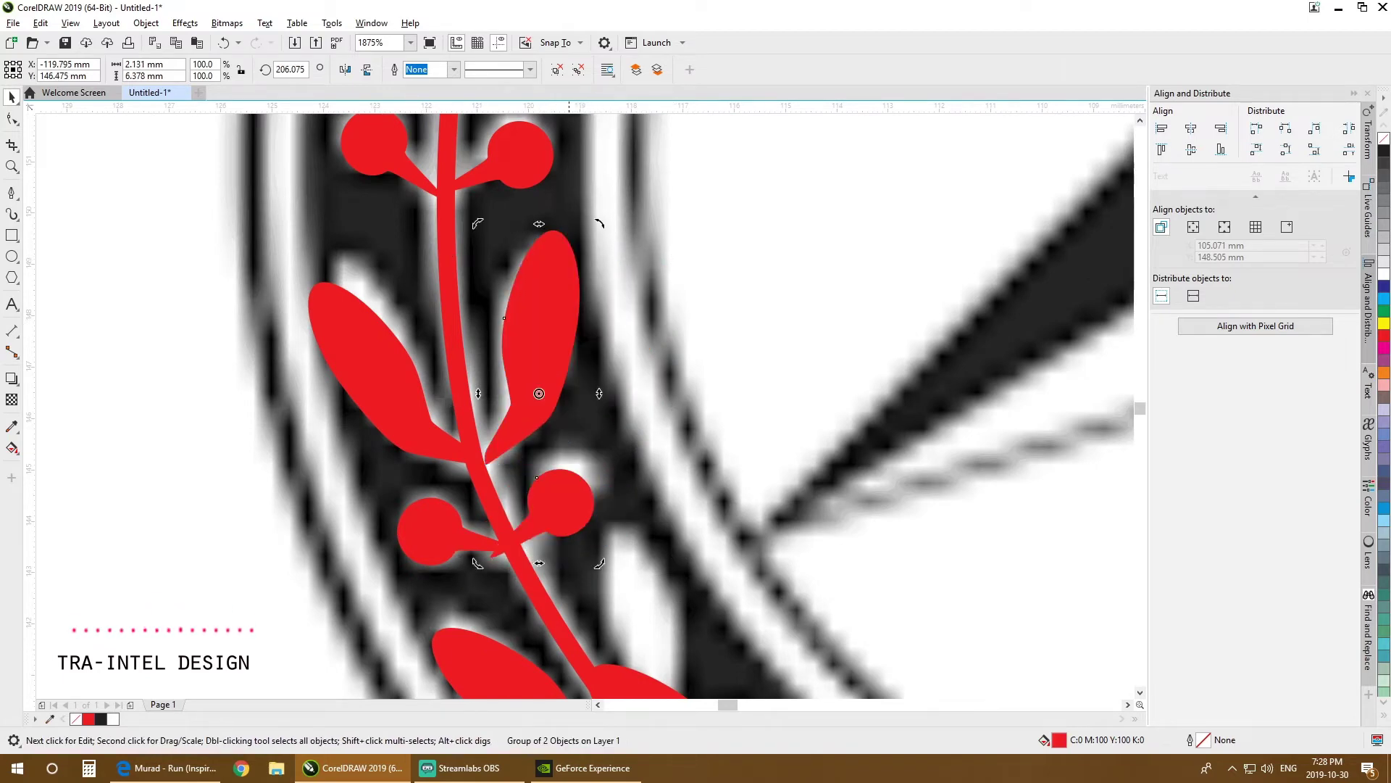
drag(599, 224, 577, 218)
drag(551, 344, 538, 333)
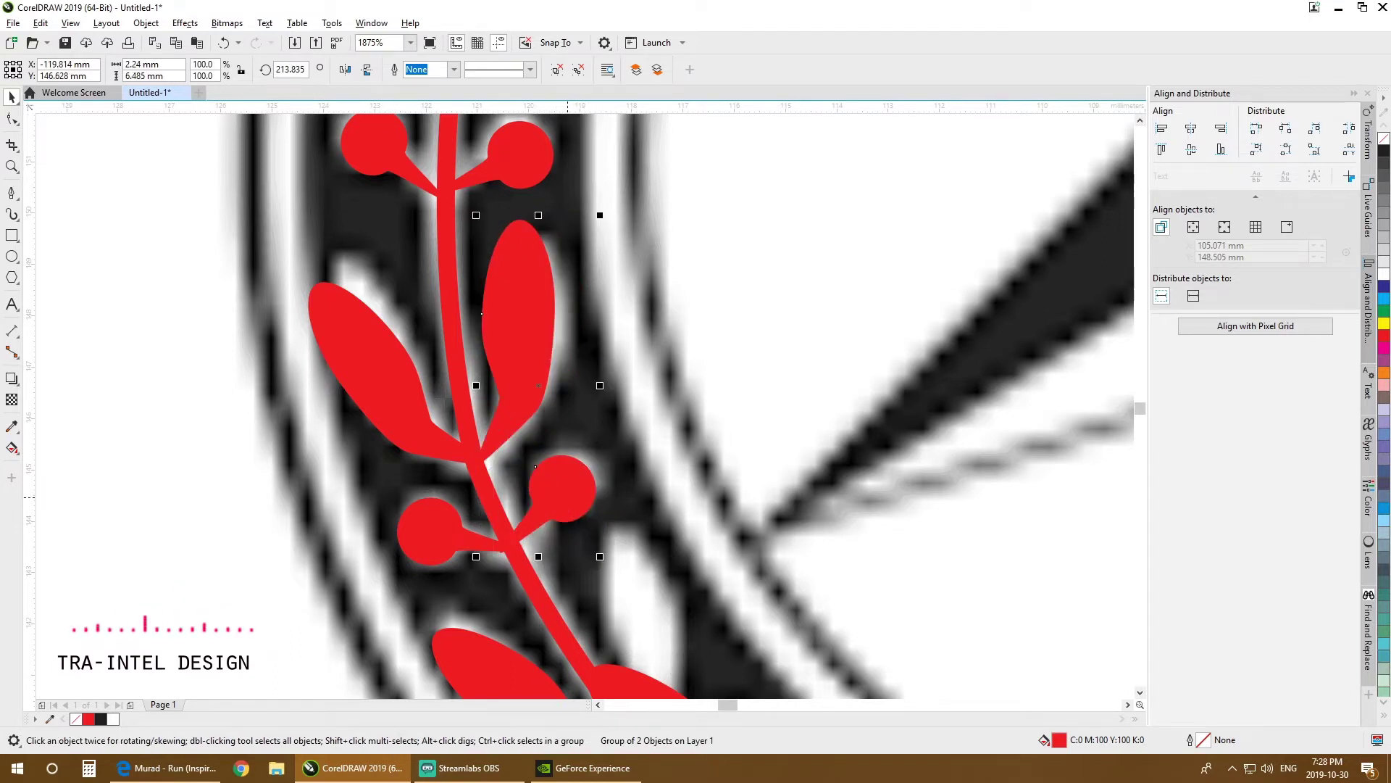
Step: Group the lowest inner leaf and berry, move them off the stem and mirror them horizontally
scroll(567, 495, down, 3)
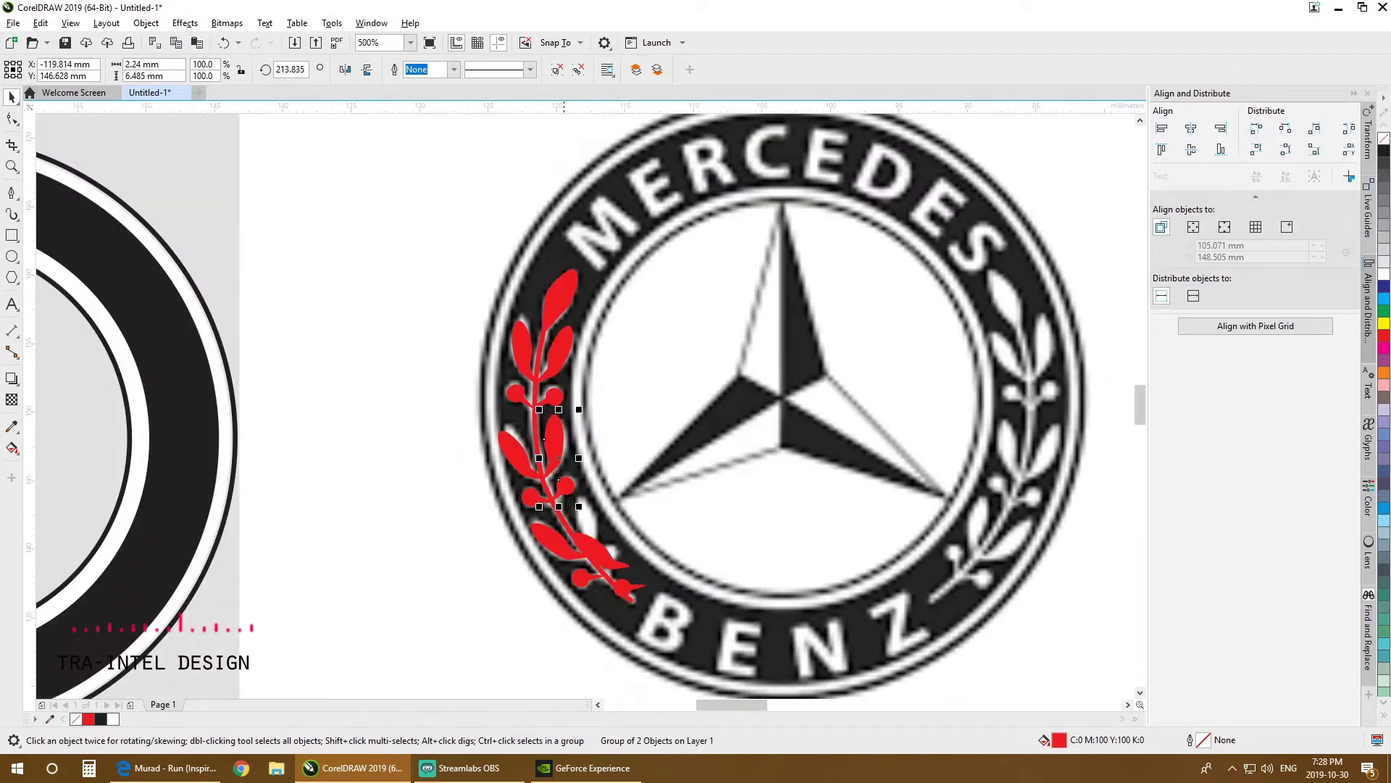
scroll(528, 472, up, 2)
click(538, 427)
shift+click(627, 561)
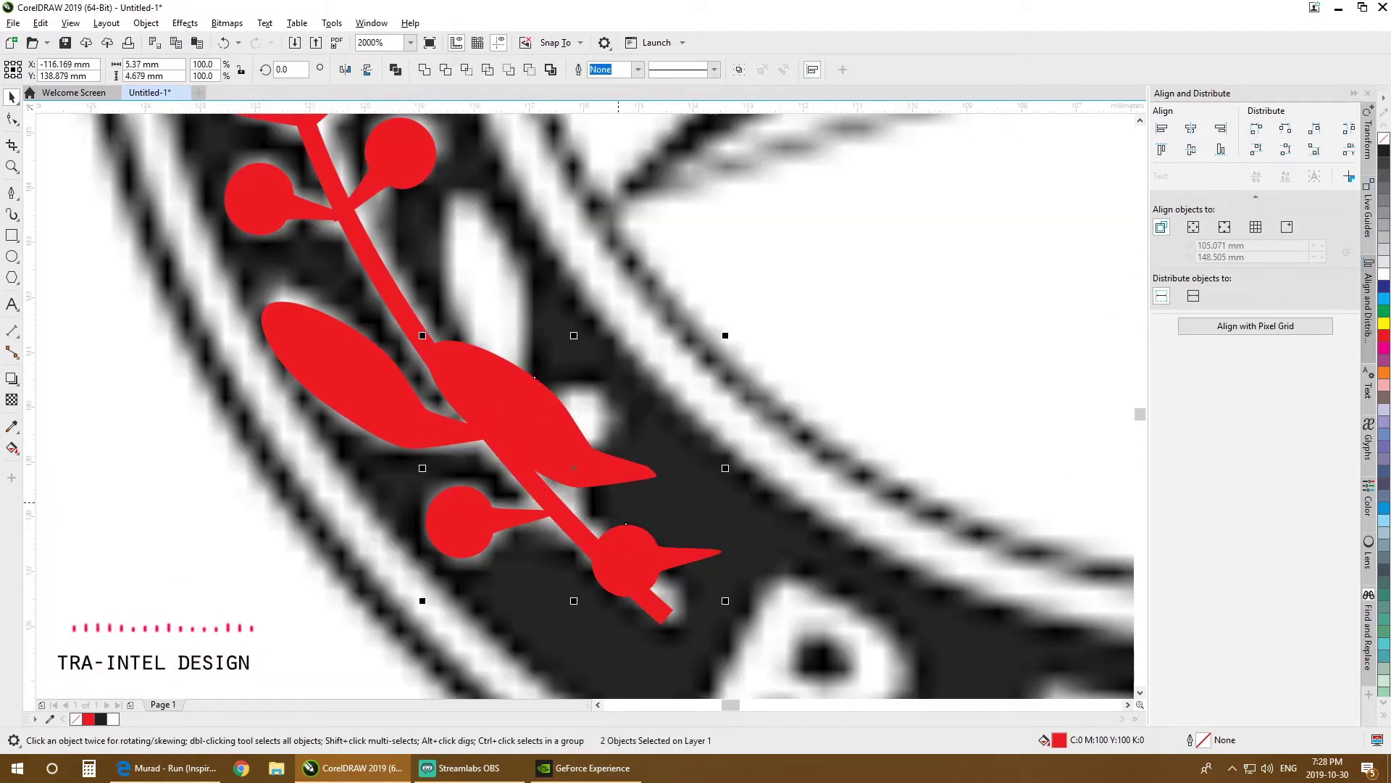
drag(571, 455, 531, 405)
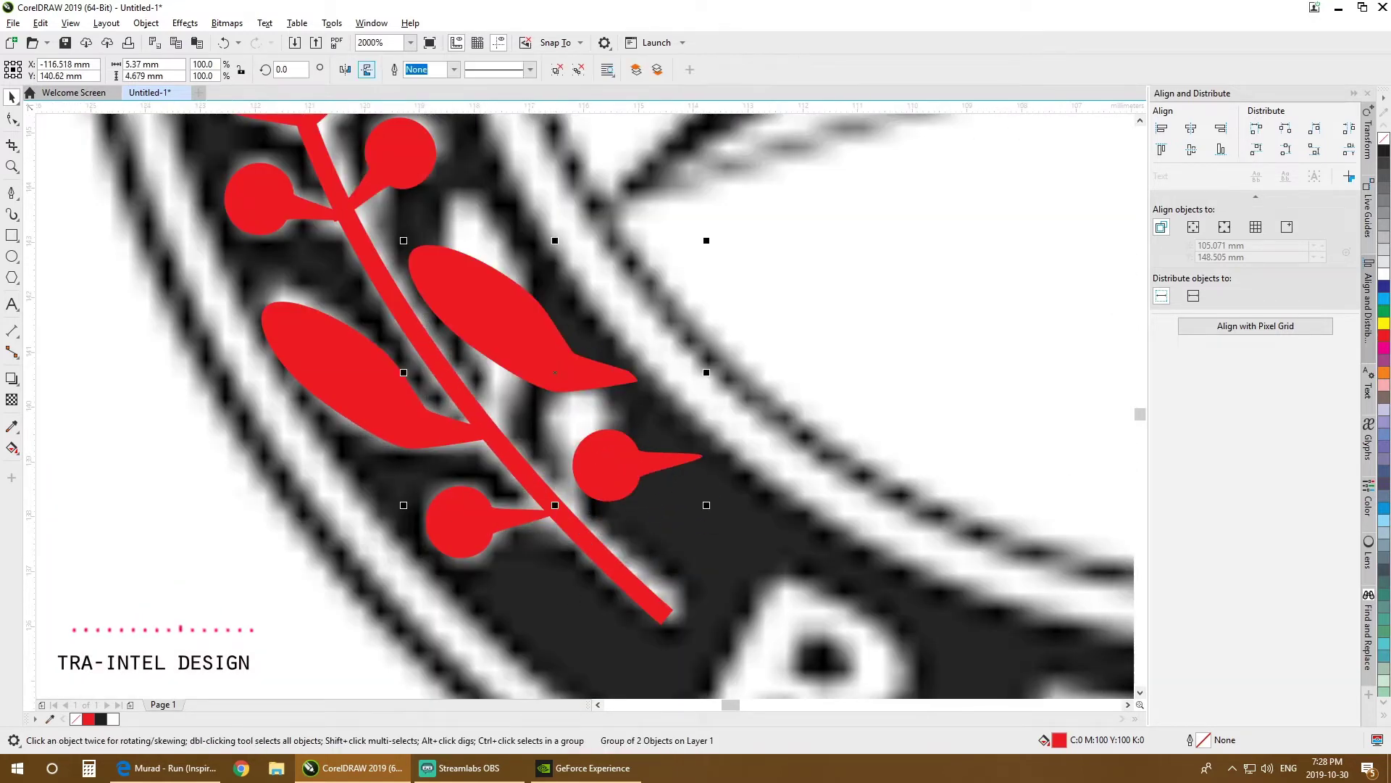
click(367, 69)
click(344, 69)
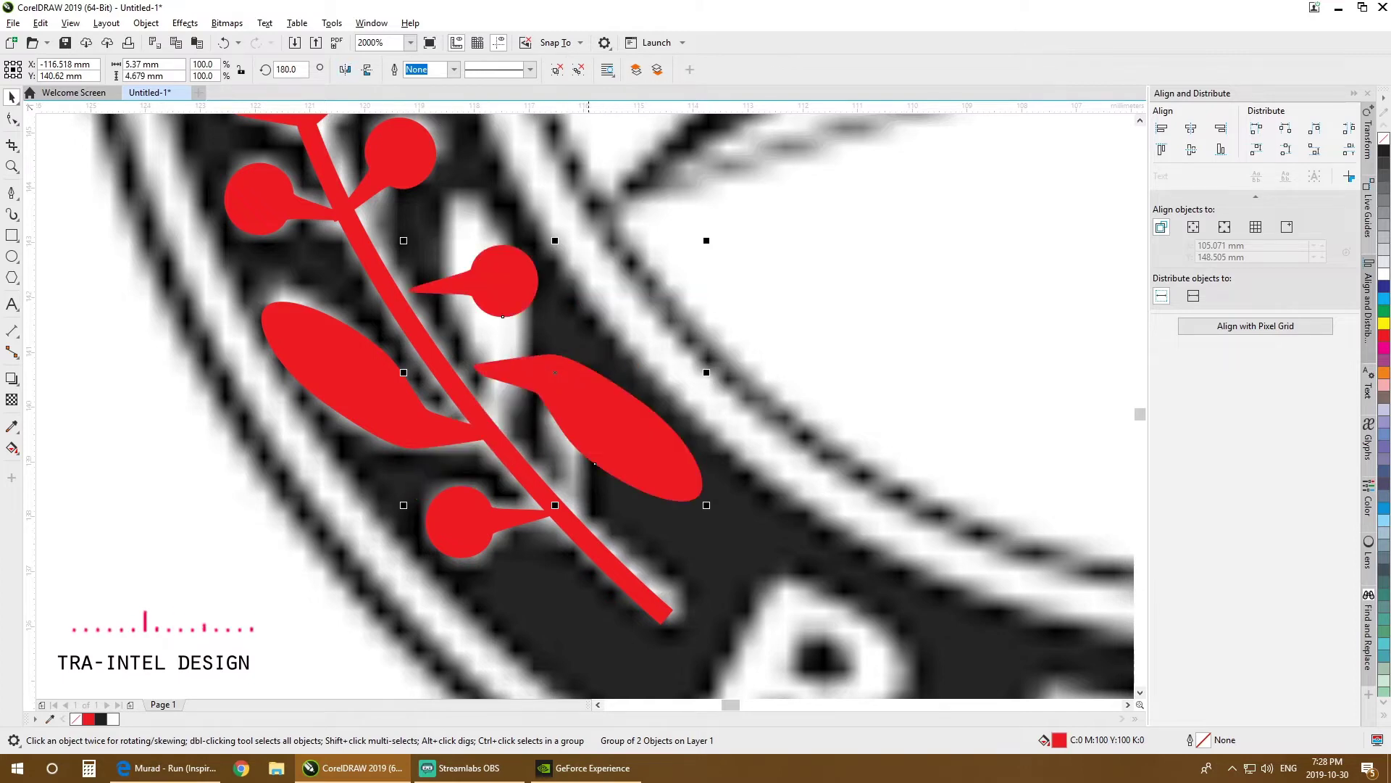
click(366, 69)
Step: Rotate the lowest inner leaf and berry to about 245° and move them against the stem
click(600, 315)
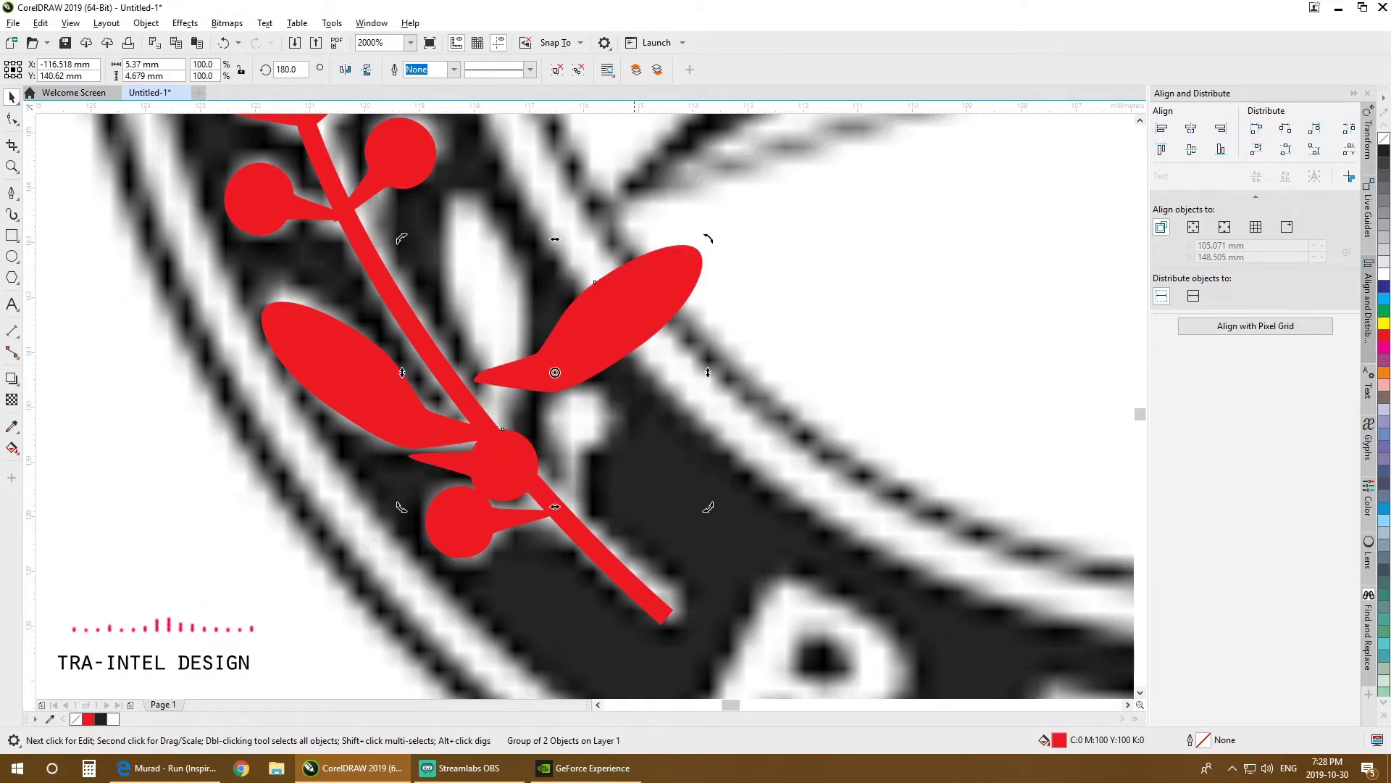
drag(707, 237, 543, 198)
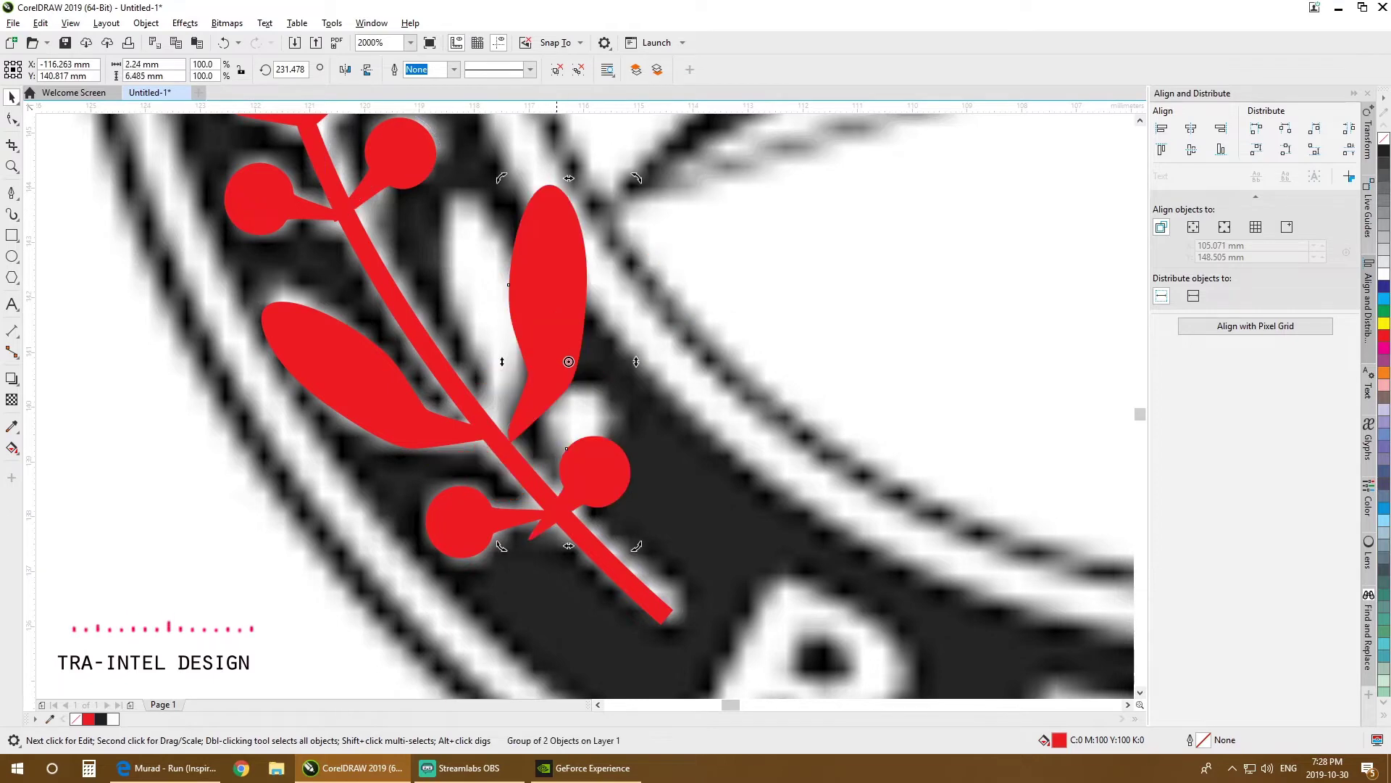
mouse_move(556, 286)
mouse_down()
mouse_move(515, 265)
mouse_move(556, 264)
mouse_up()
click(556, 265)
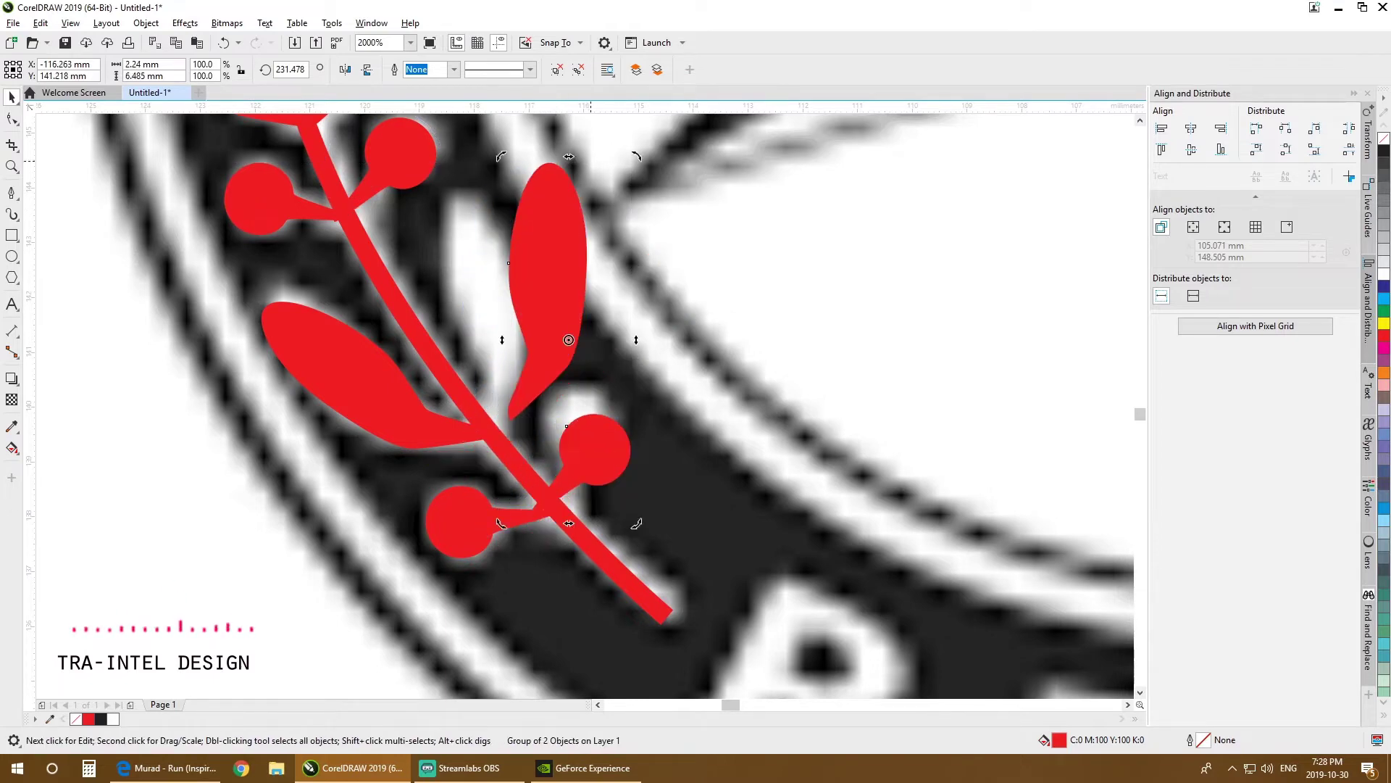
drag(638, 155, 592, 144)
drag(543, 310, 472, 266)
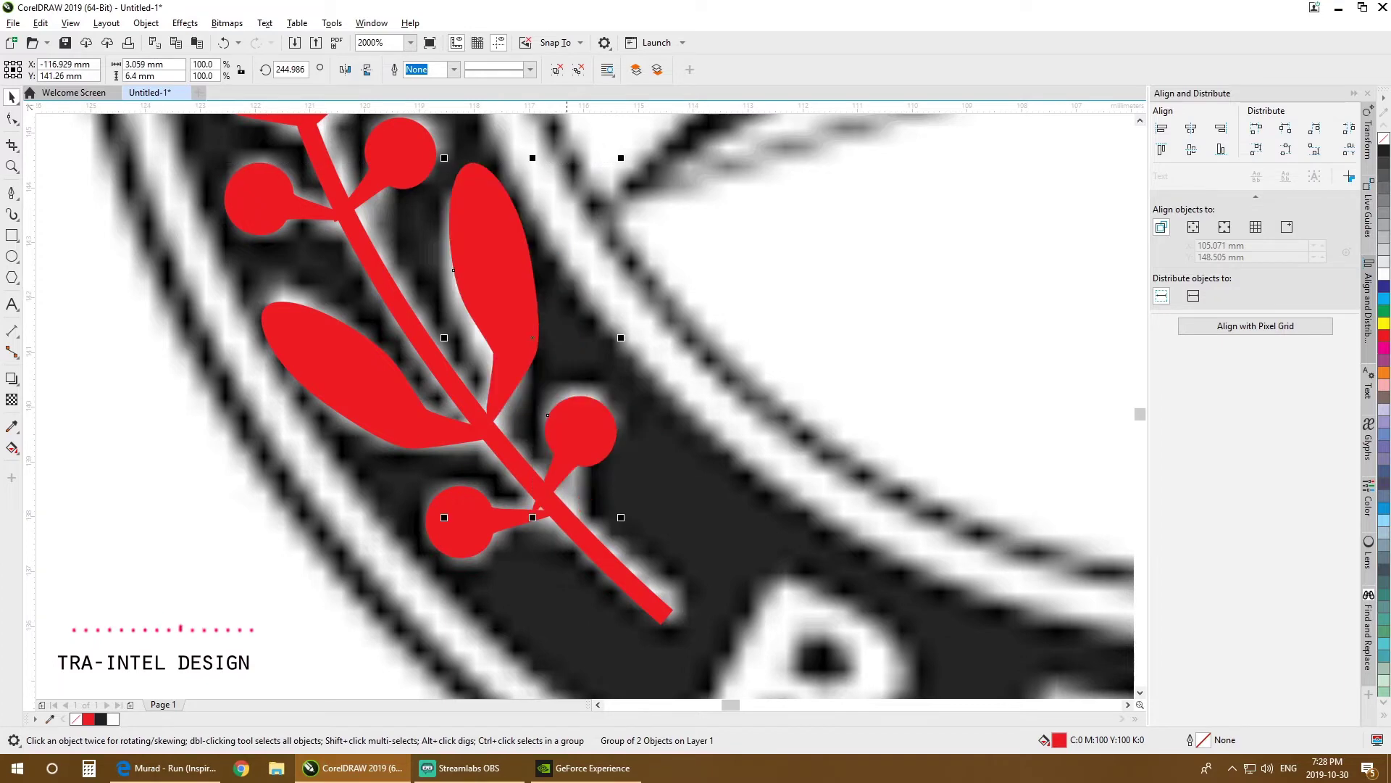
Step: Rotate only the lowest inner berry to about 270° and fit its stalk to the stem
key(Escape)
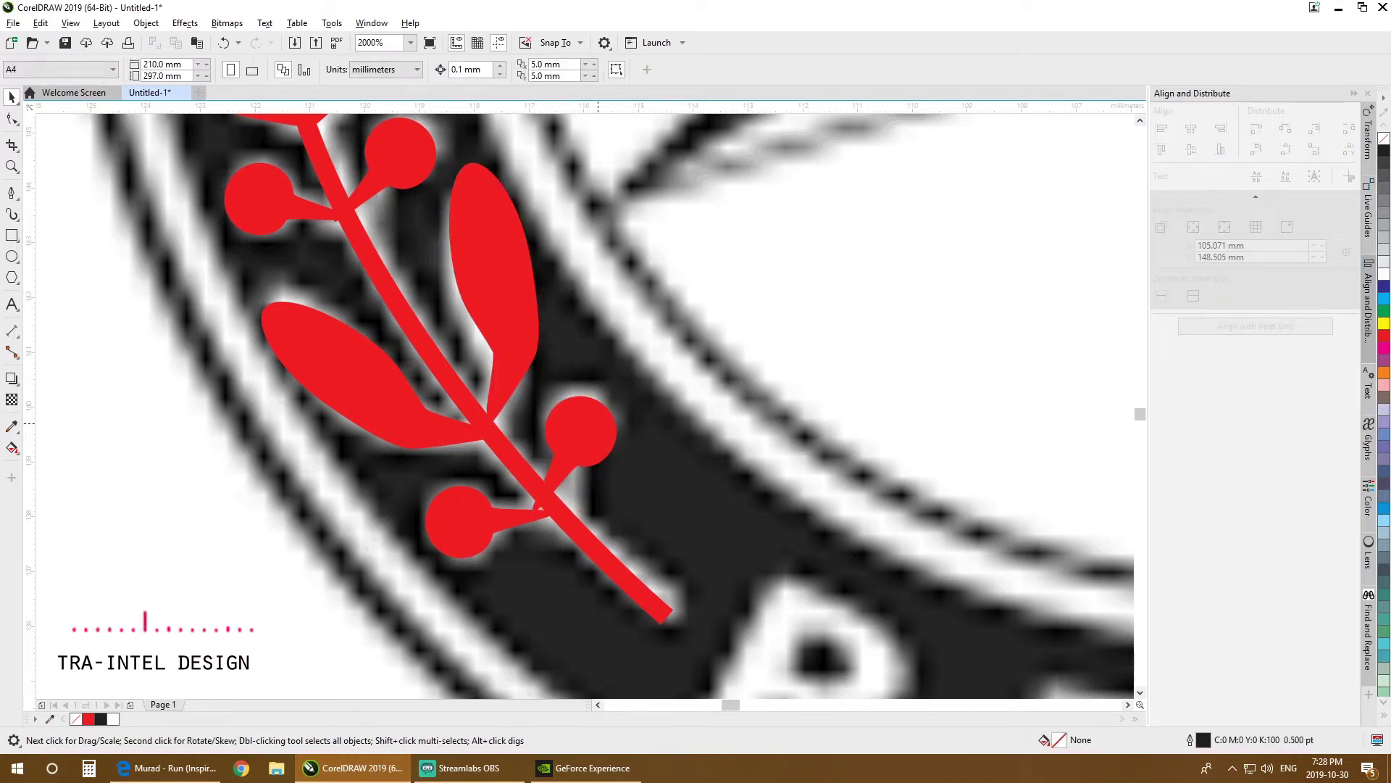
ctrl+click(598, 423)
drag(600, 421, 569, 407)
ctrl+click(628, 405)
scroll(569, 410, down, 2)
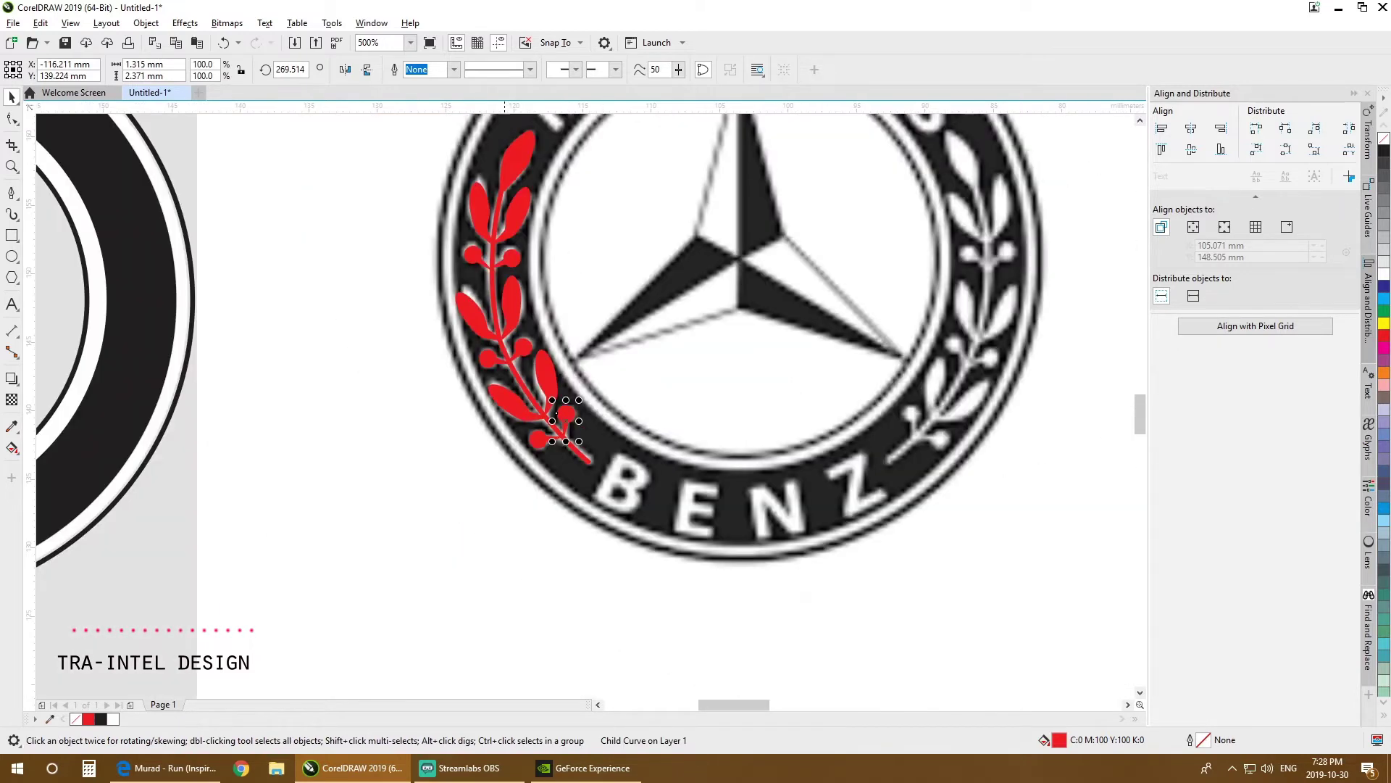
Step: Select the whole red laurel branch and group it
click(438, 434)
scroll(439, 434, down, 1)
drag(409, 429, 438, 484)
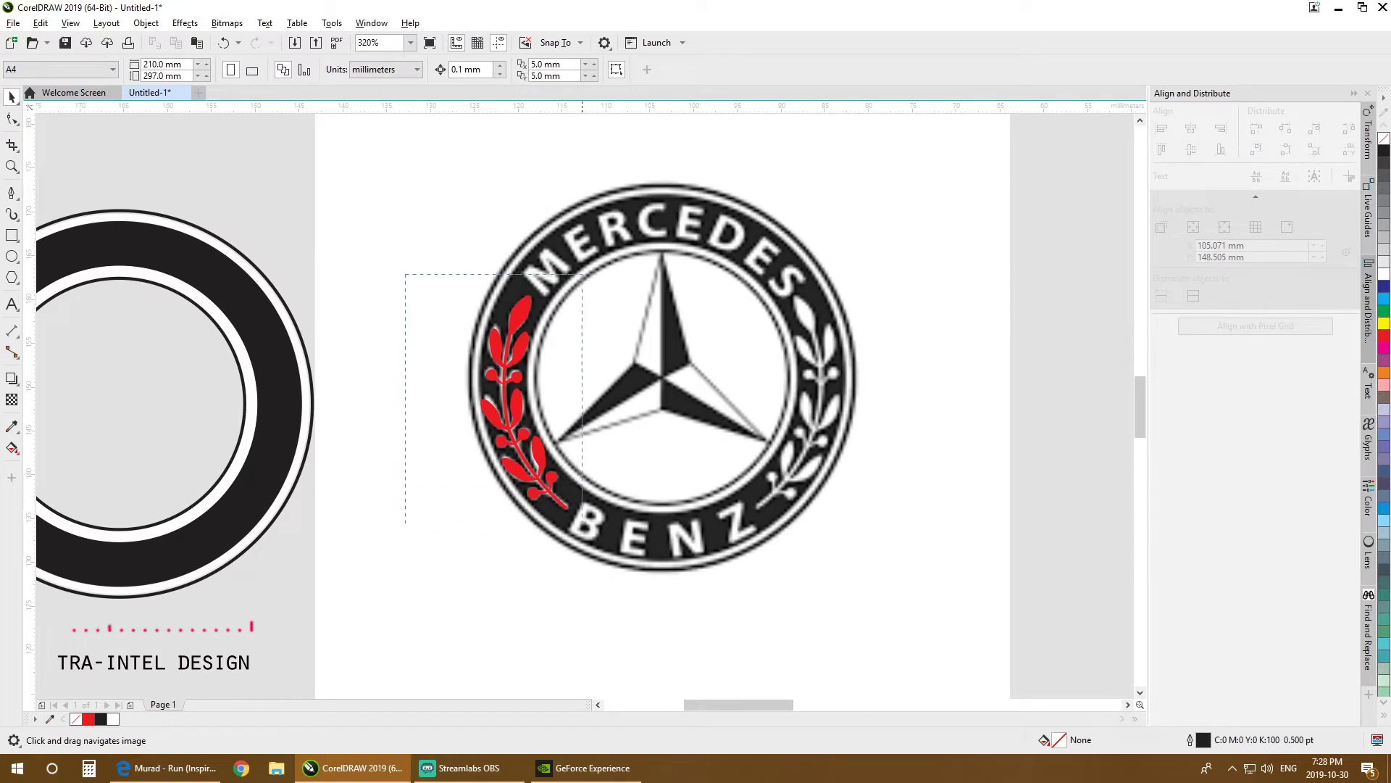
drag(590, 548, 589, 549)
key(ctrl+g)
Step: Duplicate the red laurel branch, mirror the copy horizontally and place it over the right-hand reference branch
drag(511, 408, 733, 411)
drag(769, 484, 769, 484)
click(345, 70)
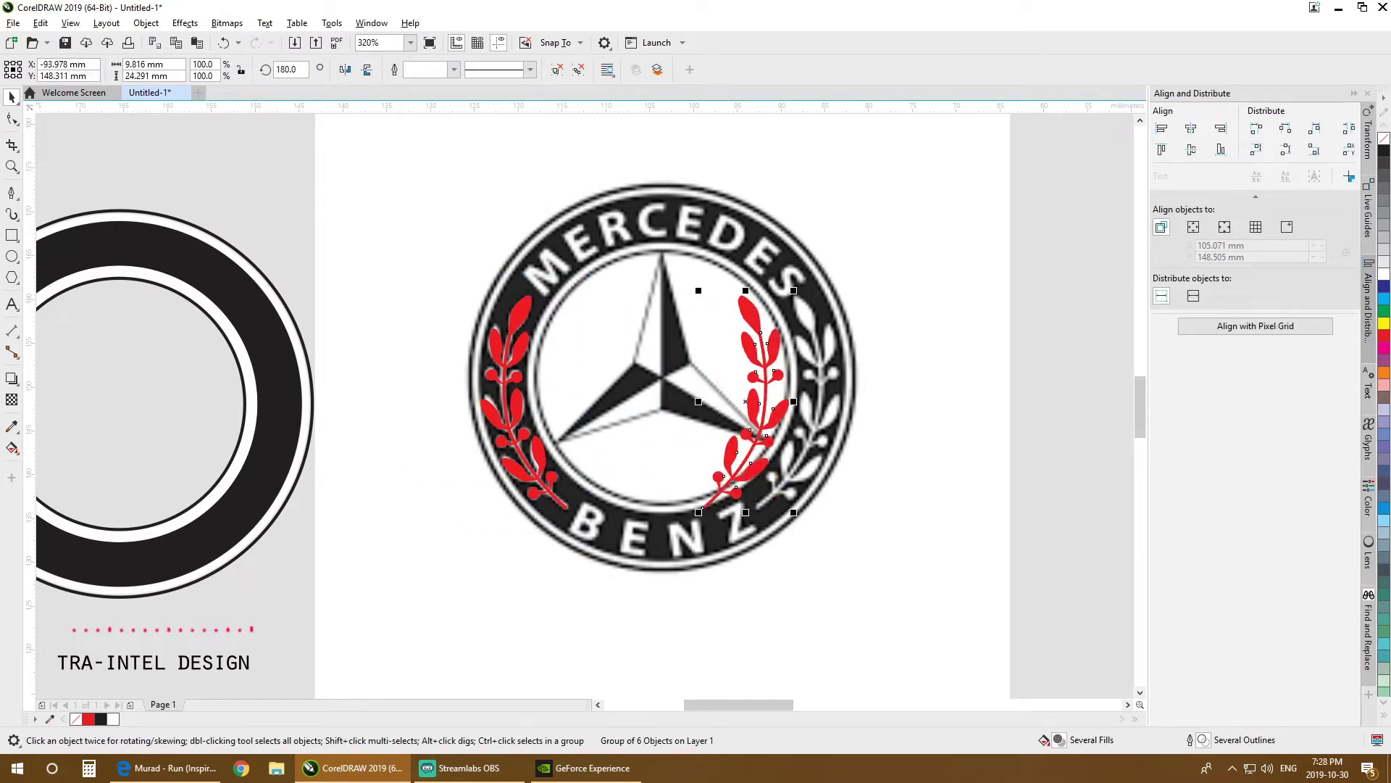
drag(758, 365, 812, 365)
click(494, 500)
Step: Add the artistic text "MERCEDES" above the reference logo
scroll(495, 500, down, 1)
scroll(495, 500, down, 5)
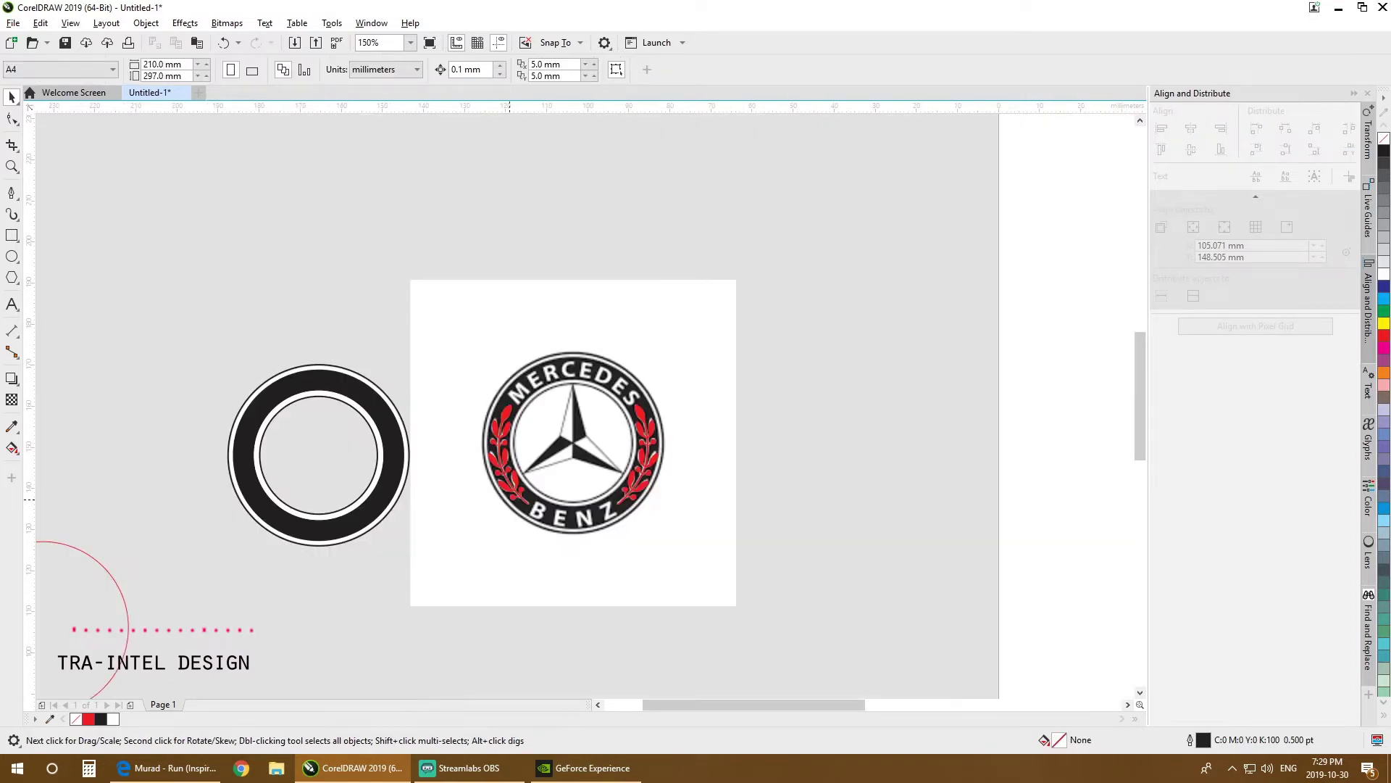
scroll(495, 500, up, 4)
drag(553, 474, 622, 553)
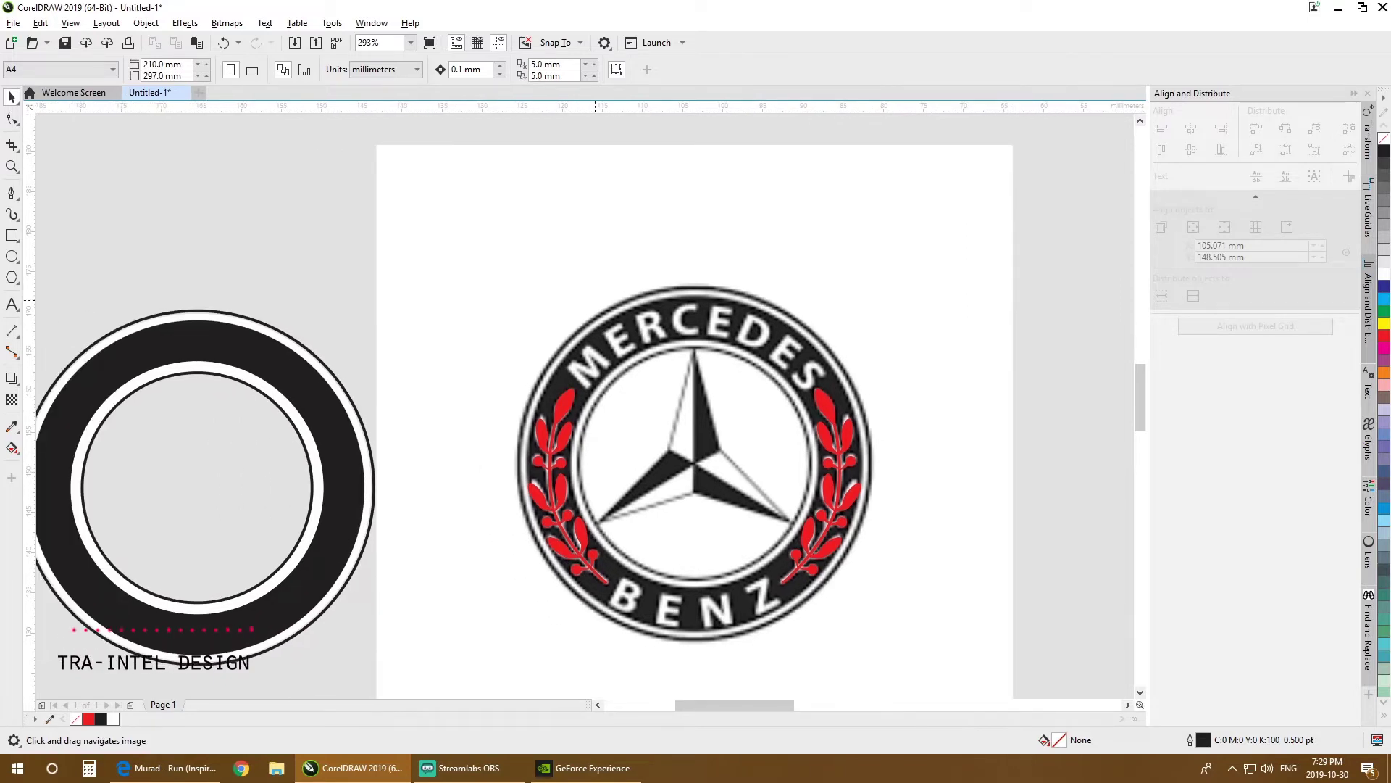
click(11, 305)
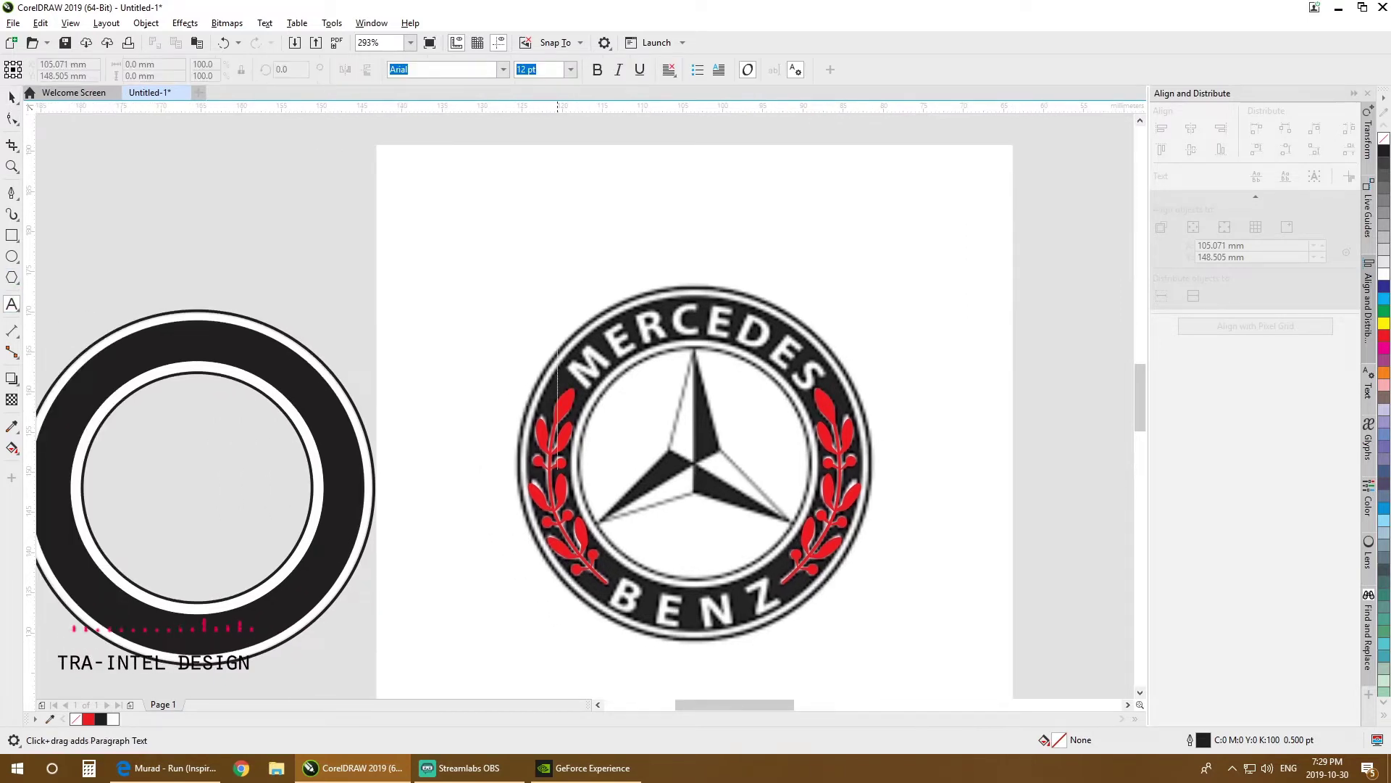
click(527, 195)
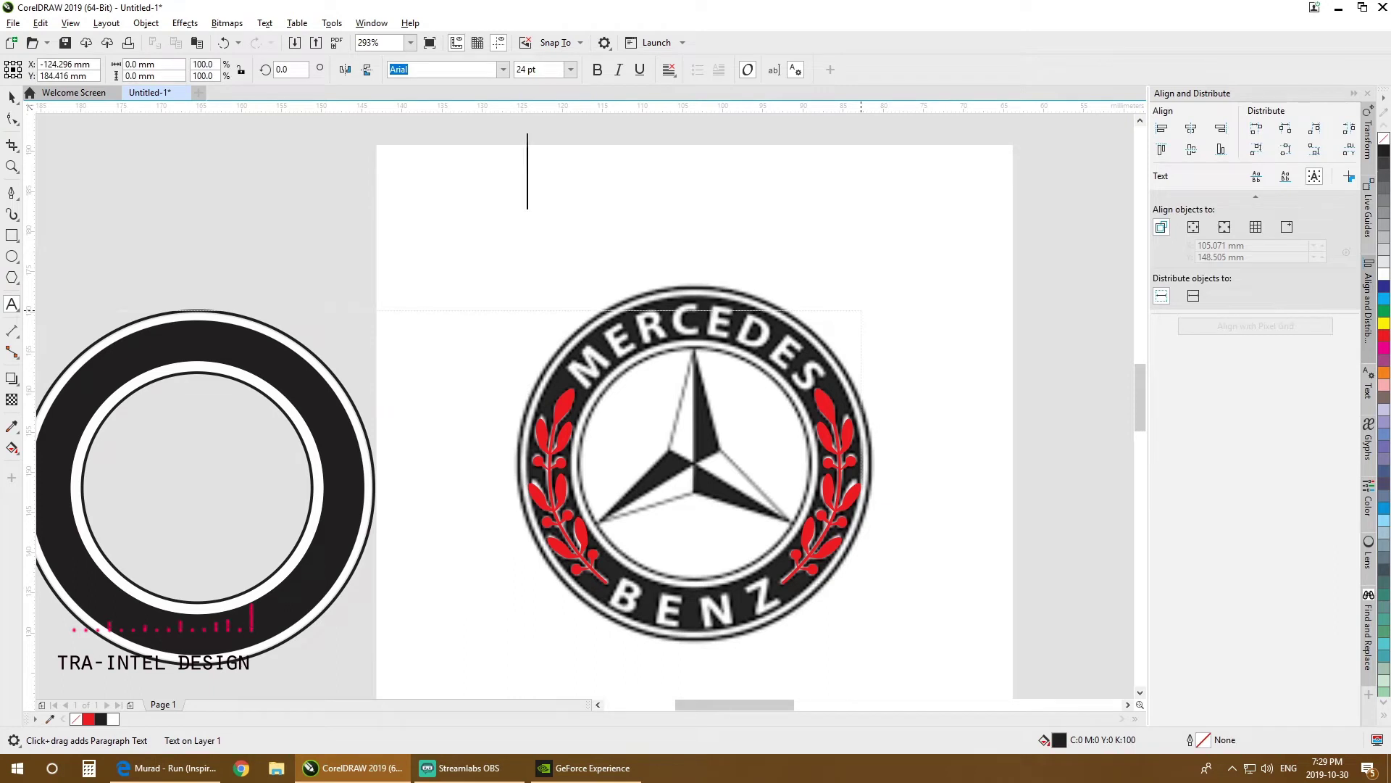
text(m)
key(BackSpace)
text(M)
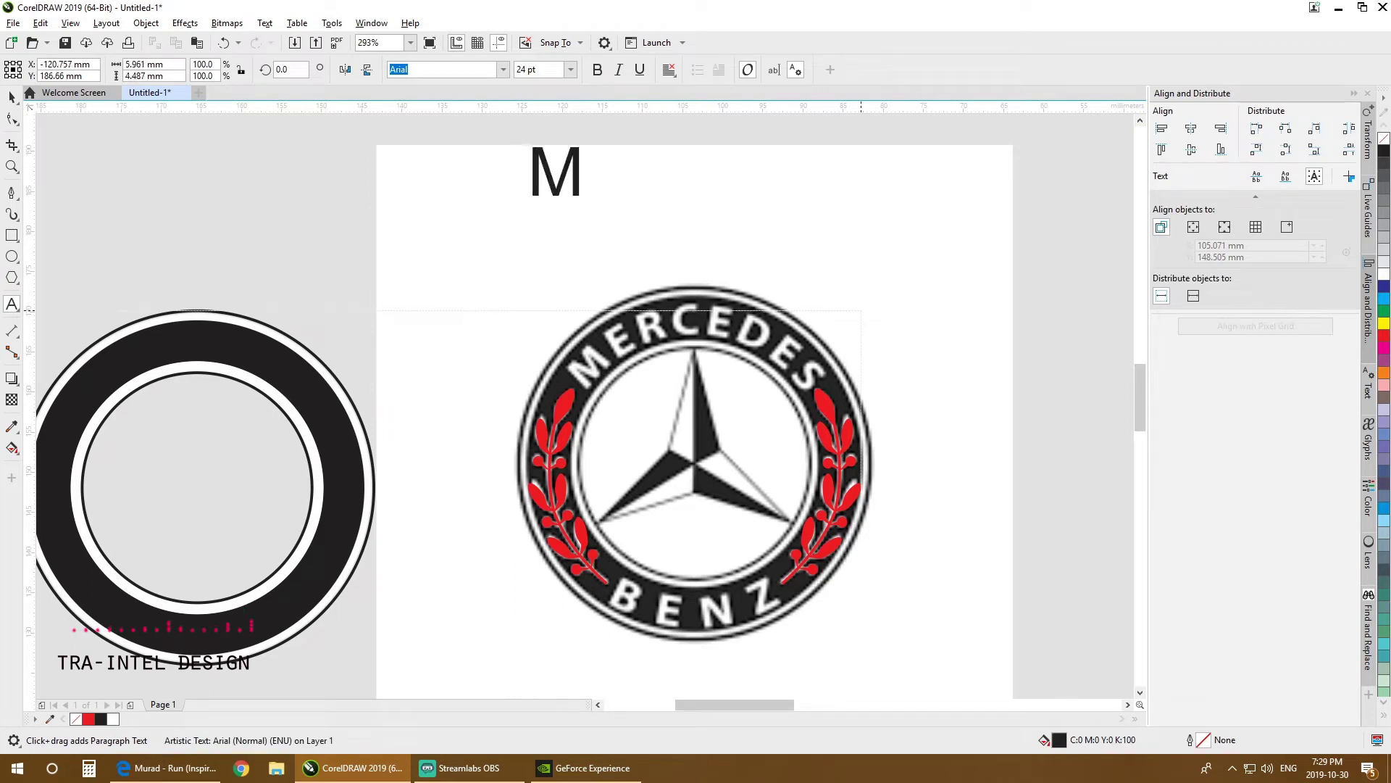
text(ERCEDES)
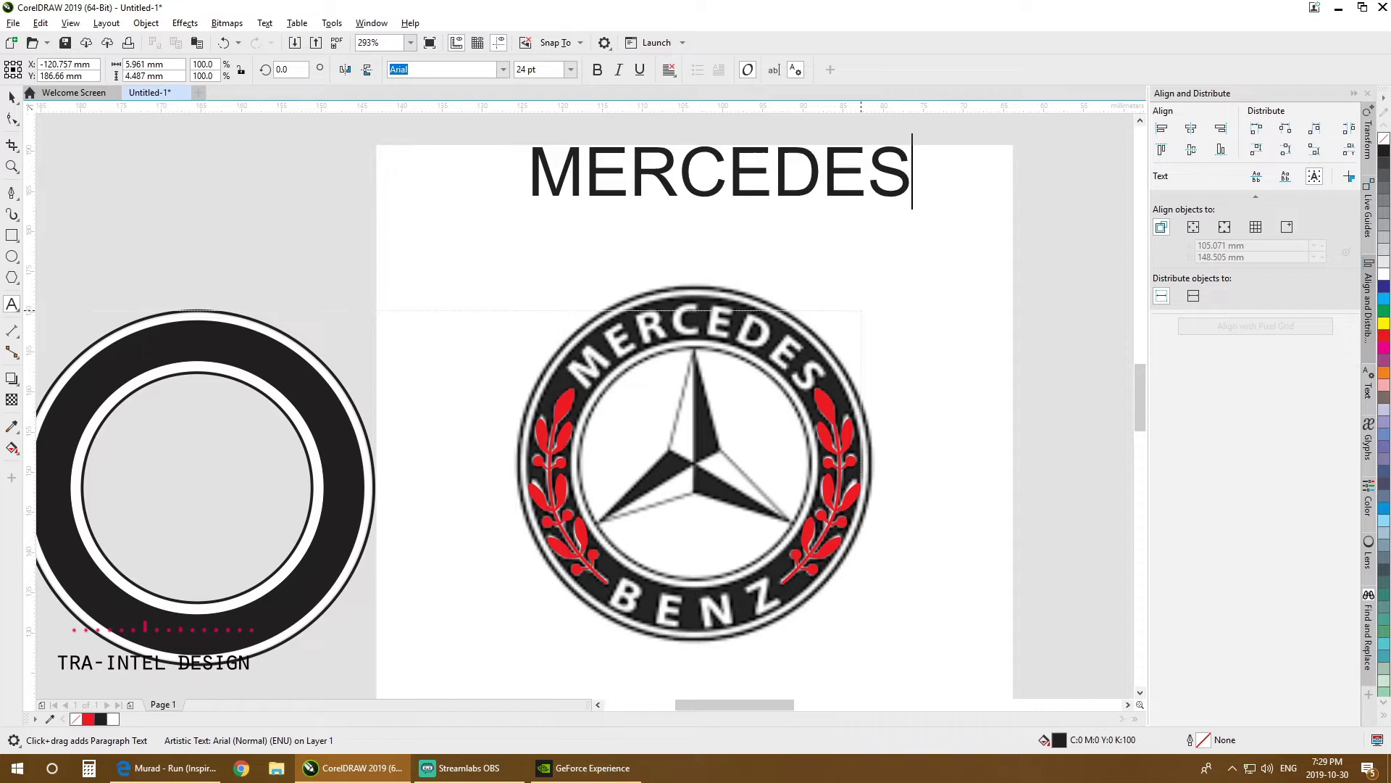
key(ctrl+space)
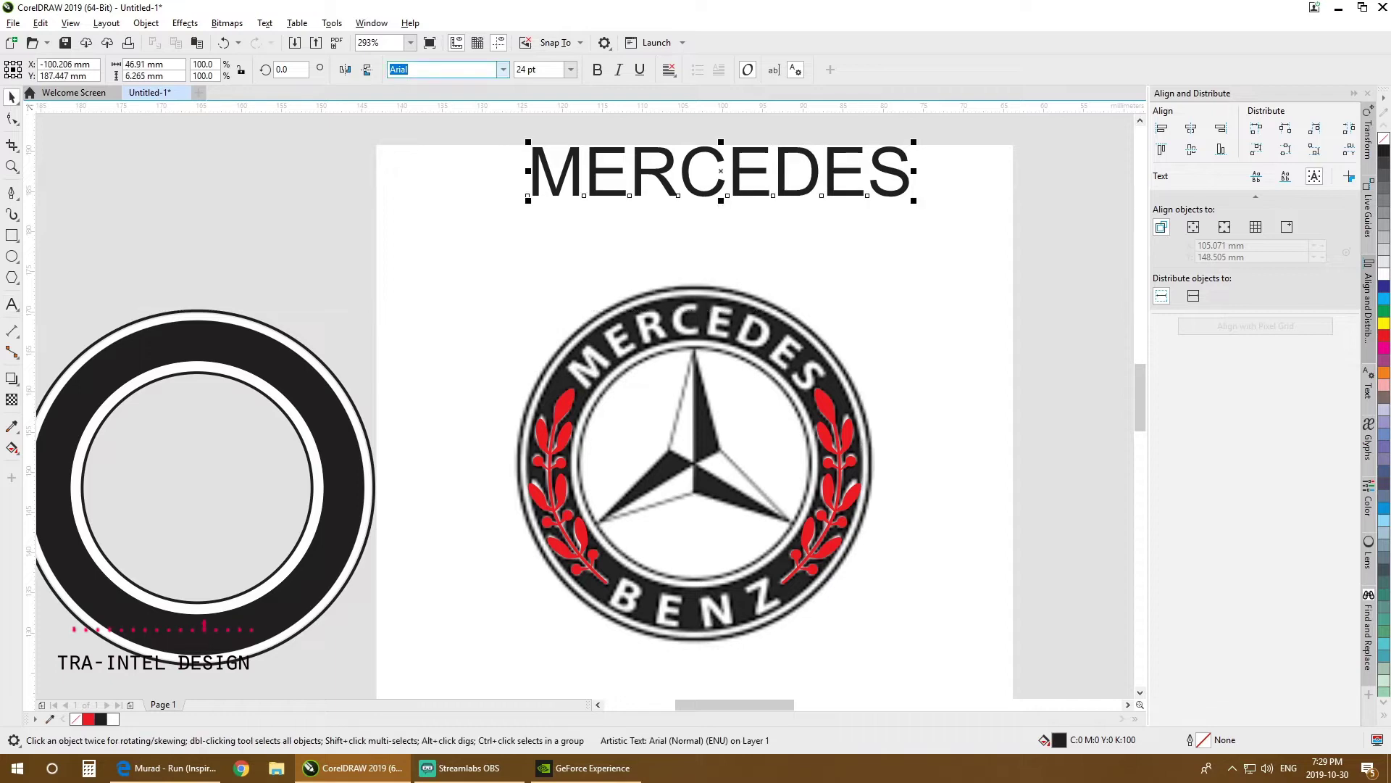
Step: Change the MERCEDES text's font to Myriad and shift the text slightly down toward the reference logo
click(502, 69)
text(MYRAID)
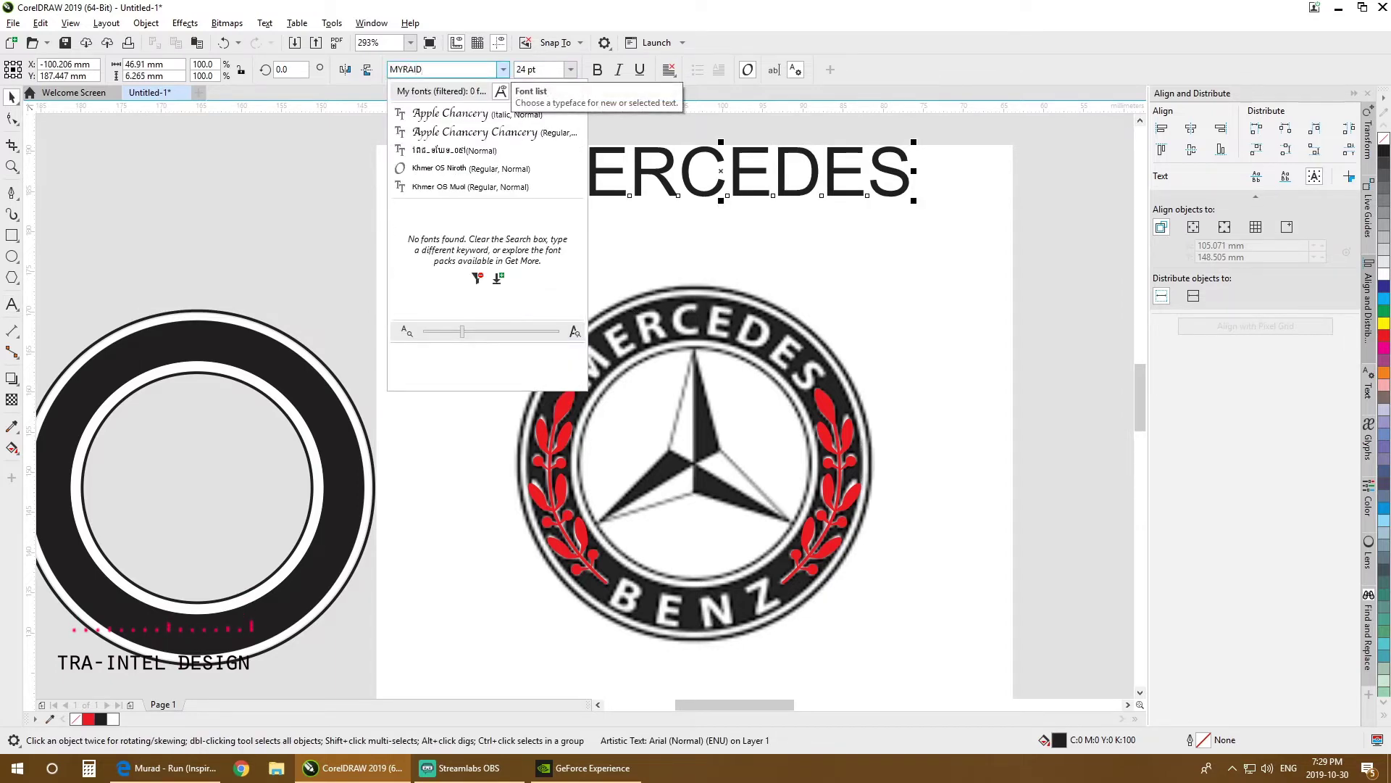
key(BackSpace)
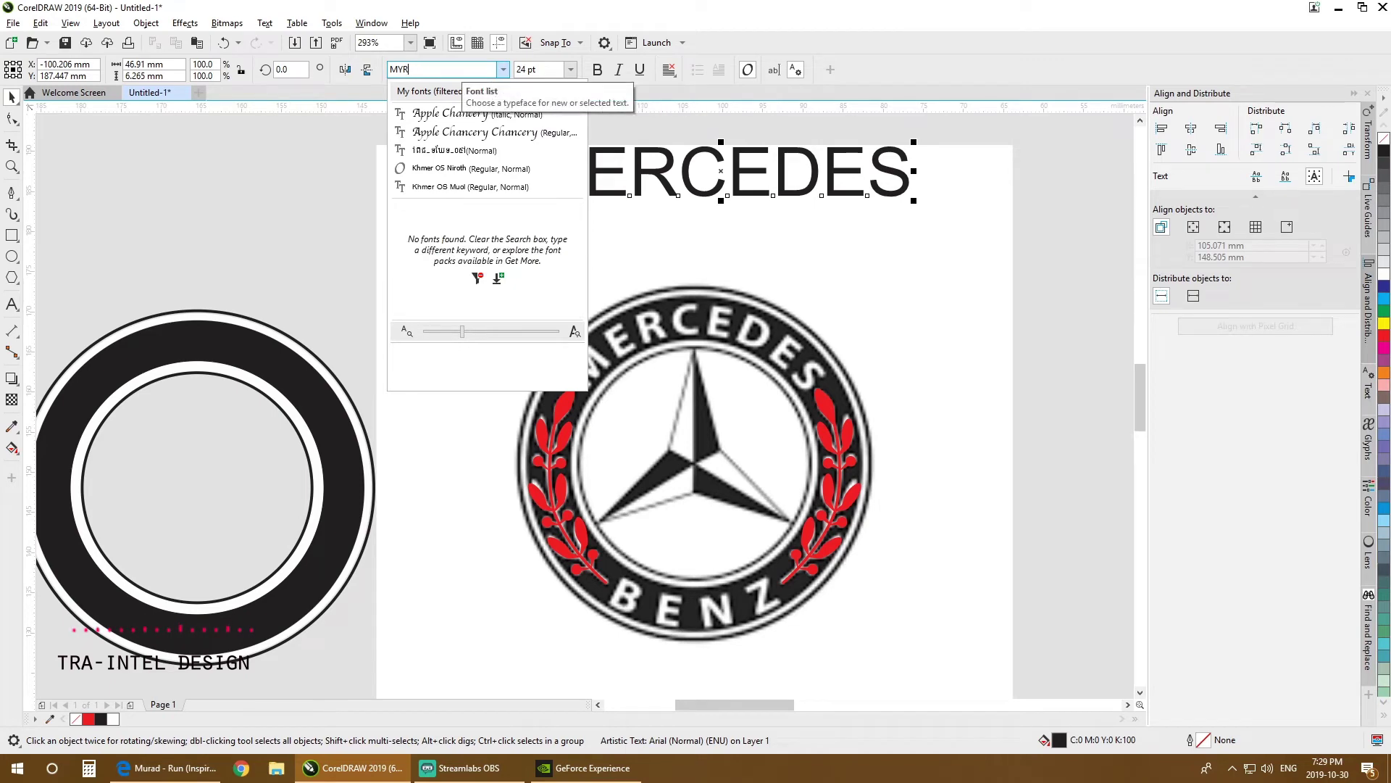
text(IAD)
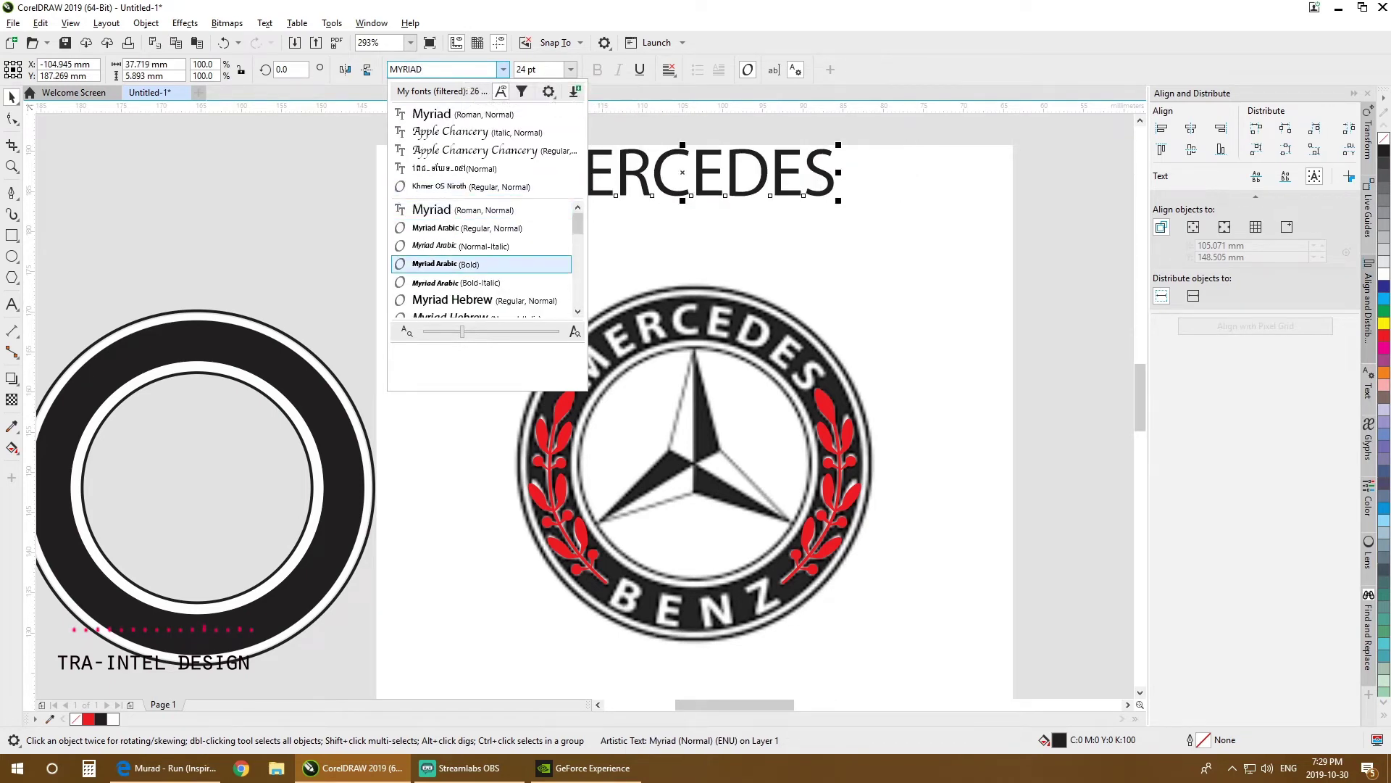
click(464, 210)
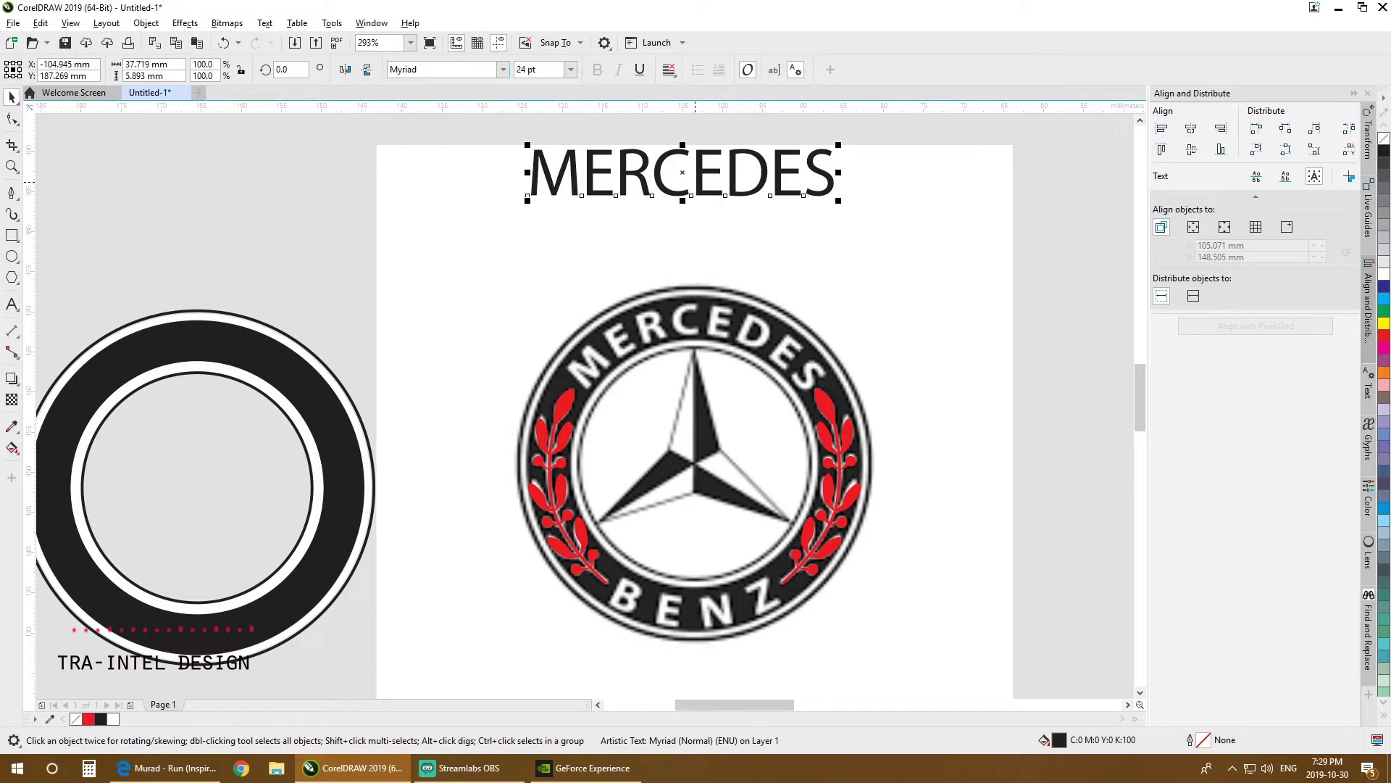
drag(682, 173, 683, 210)
Step: Set the MERCEDES text in Myriad Pro Bold and place it just above the reference logo
click(503, 69)
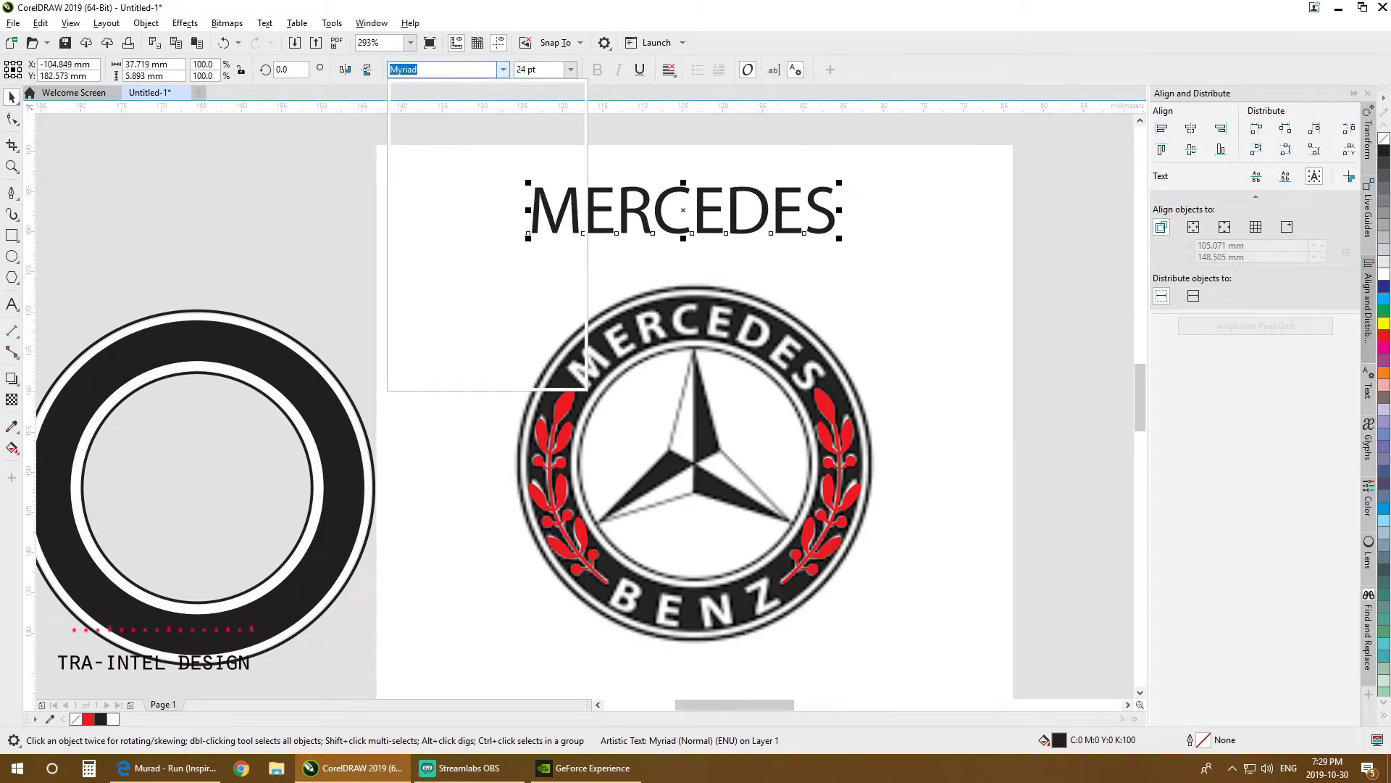
mouse_move(493, 265)
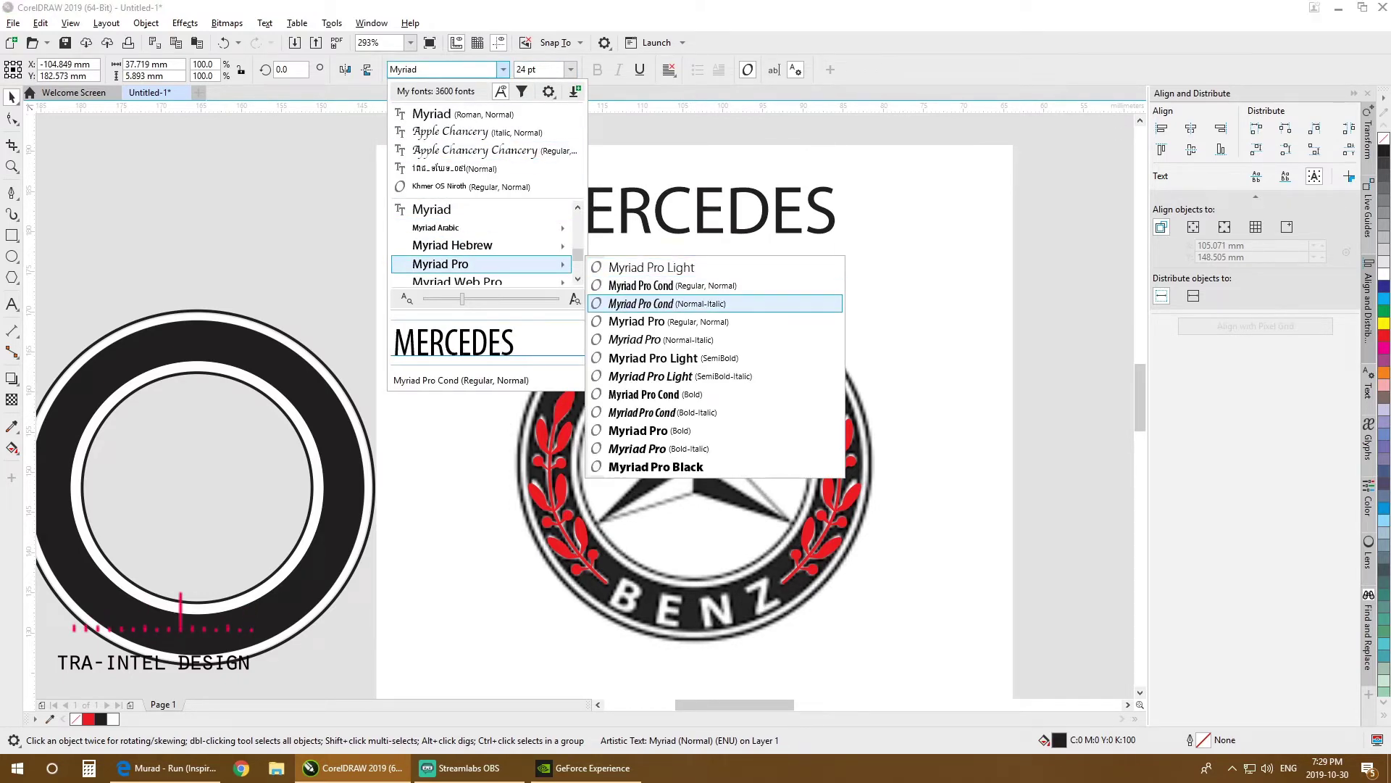
key(Down)
key(Down)
key(Down)
key(Down)
key(Down)
key(Down)
key(Down)
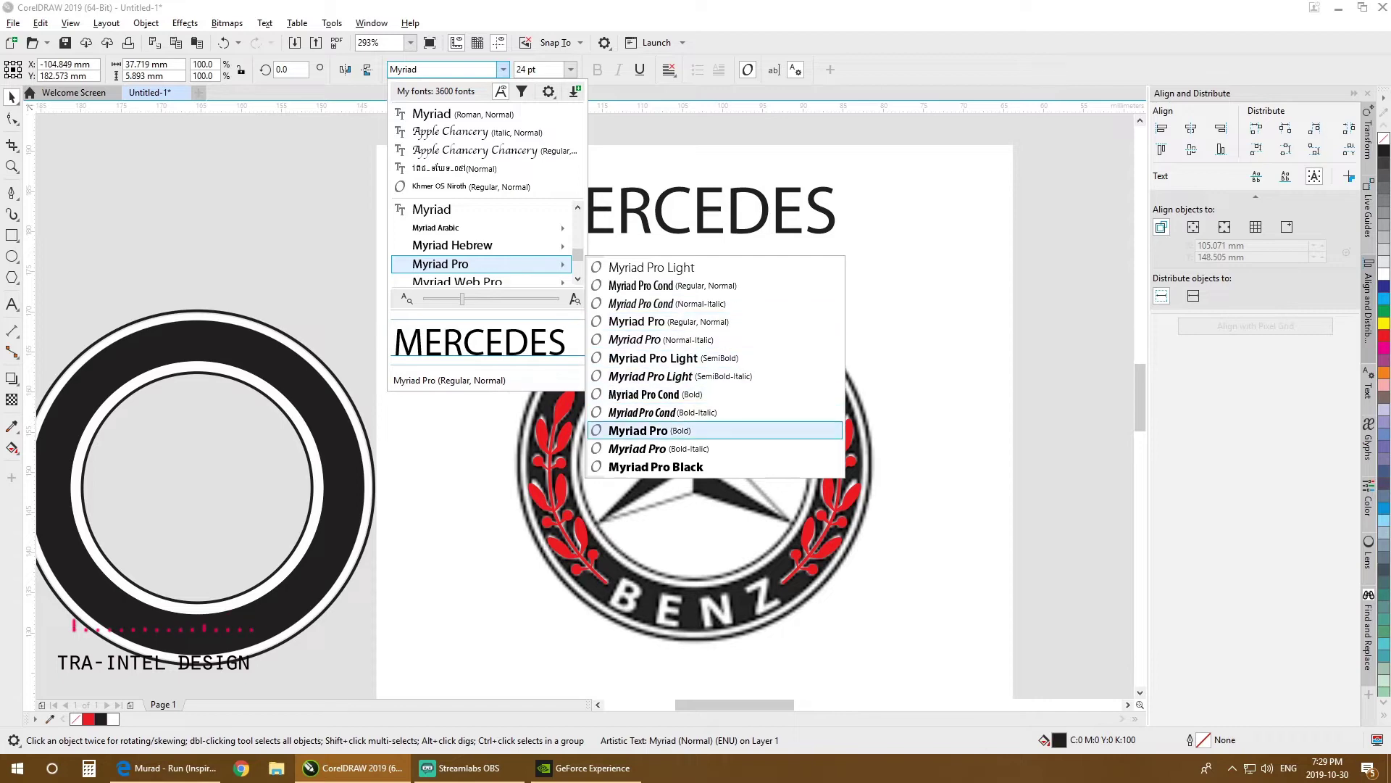
key(Return)
drag(694, 210, 703, 251)
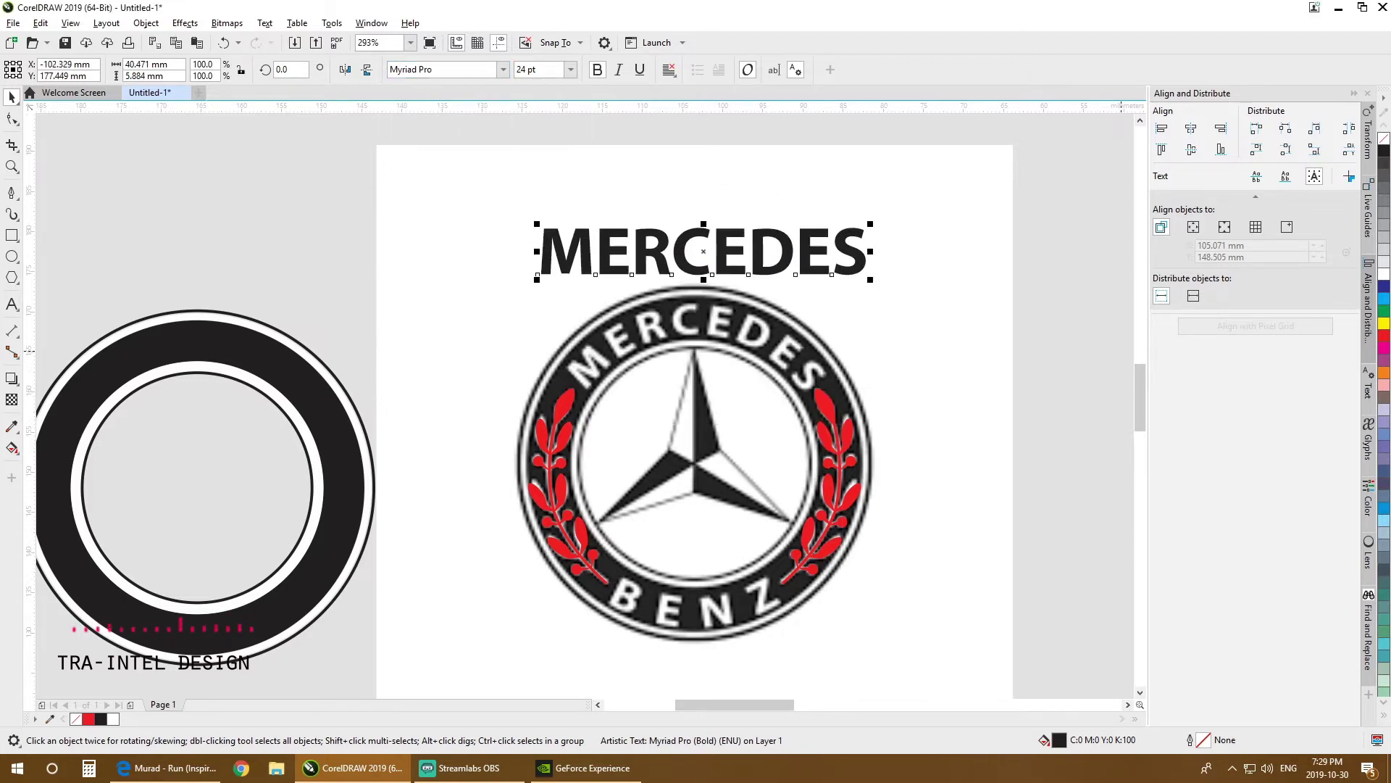
Step: Fill the MERCEDES text red and scale it down to about 28.6 mm wide over the reference lettering
click(1384, 335)
scroll(688, 287, up, 2)
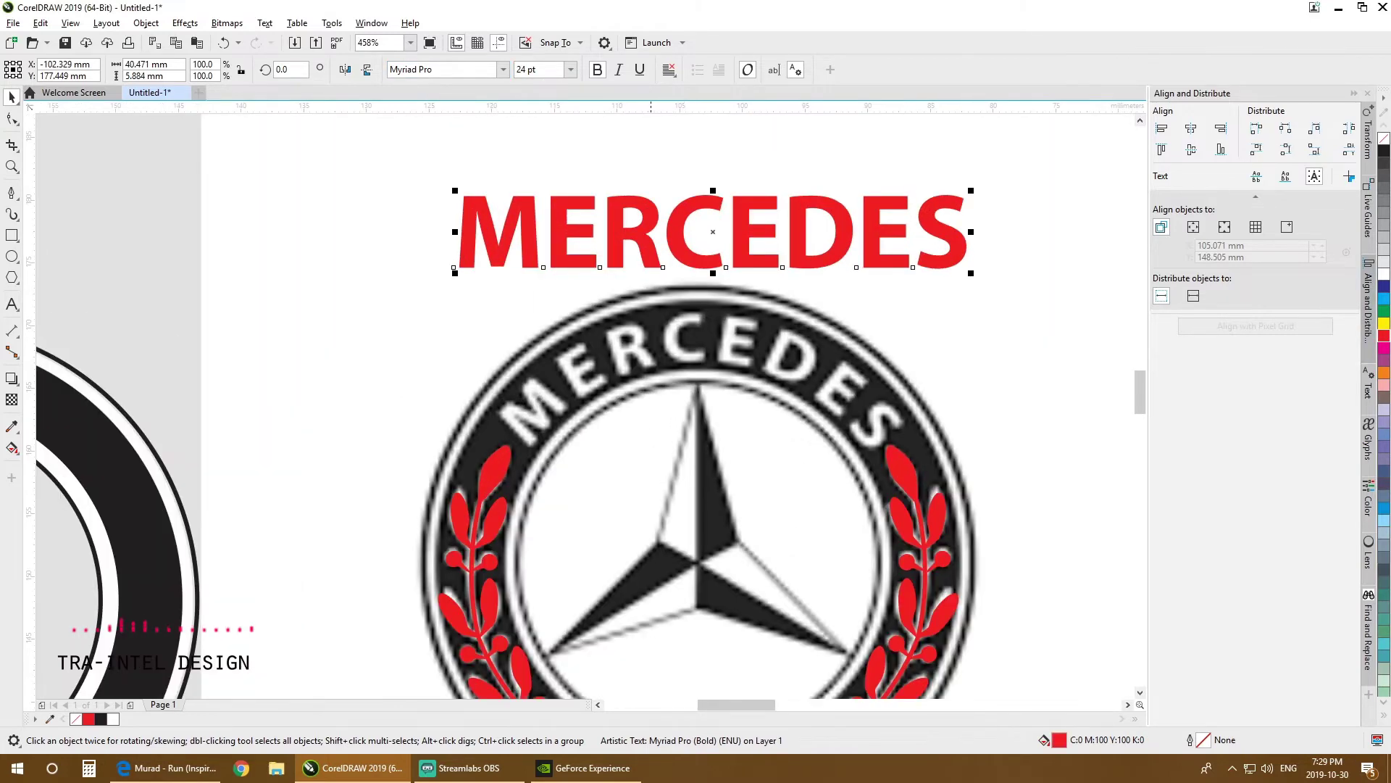
drag(644, 254, 691, 430)
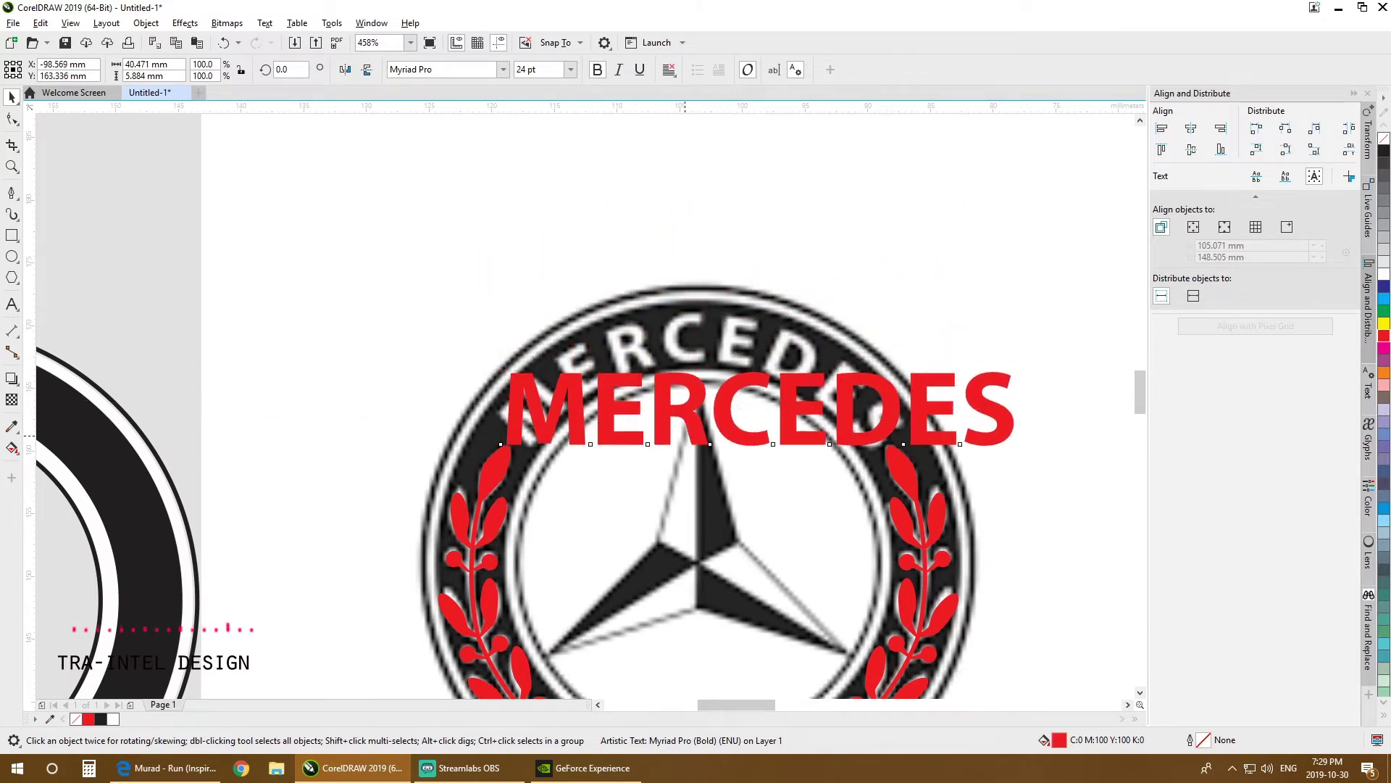
click(865, 247)
click(939, 407)
drag(1017, 444, 989, 424)
Step: Move the MERCEDES text beside the redrawn rings and fit it to the circular path, centred on the upper part of the black band
scroll(915, 307, down, 3)
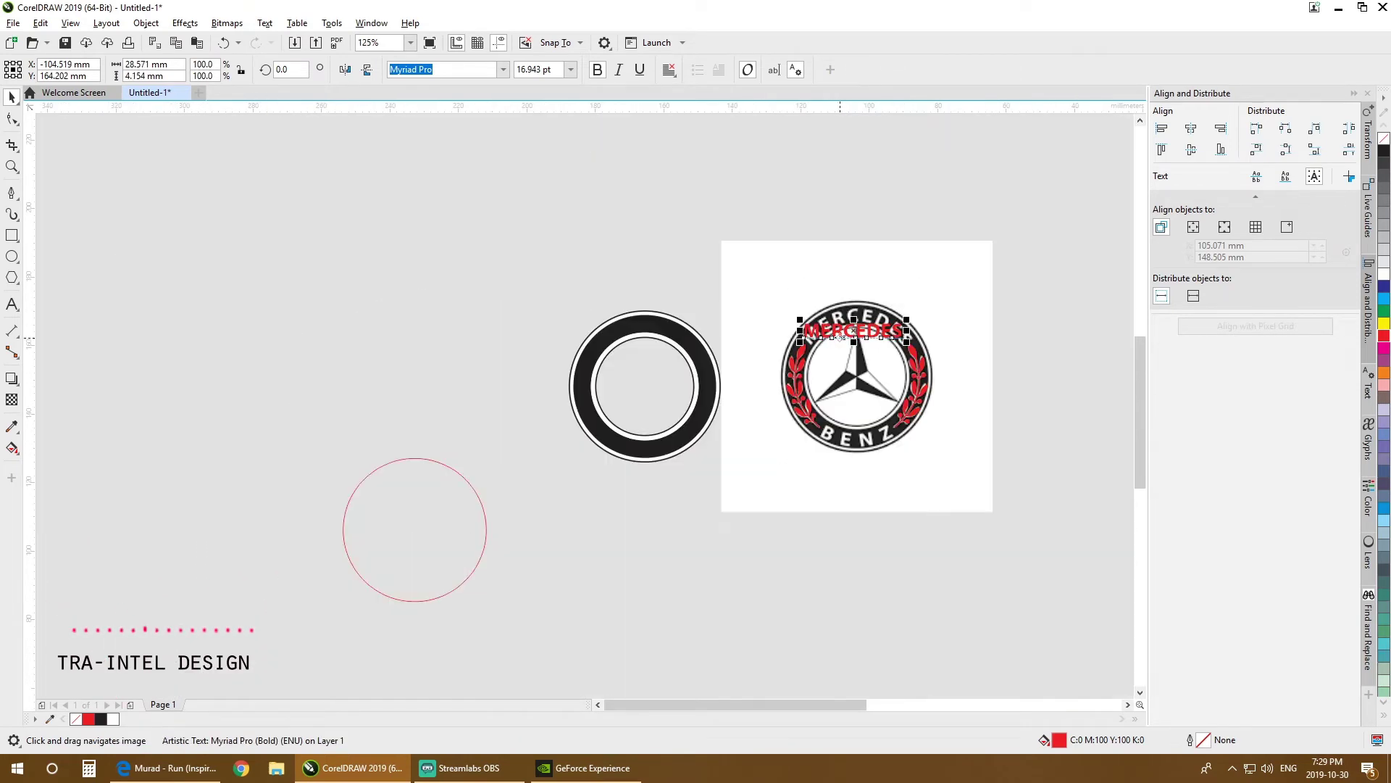
drag(822, 332, 687, 308)
scroll(686, 307, up, 2)
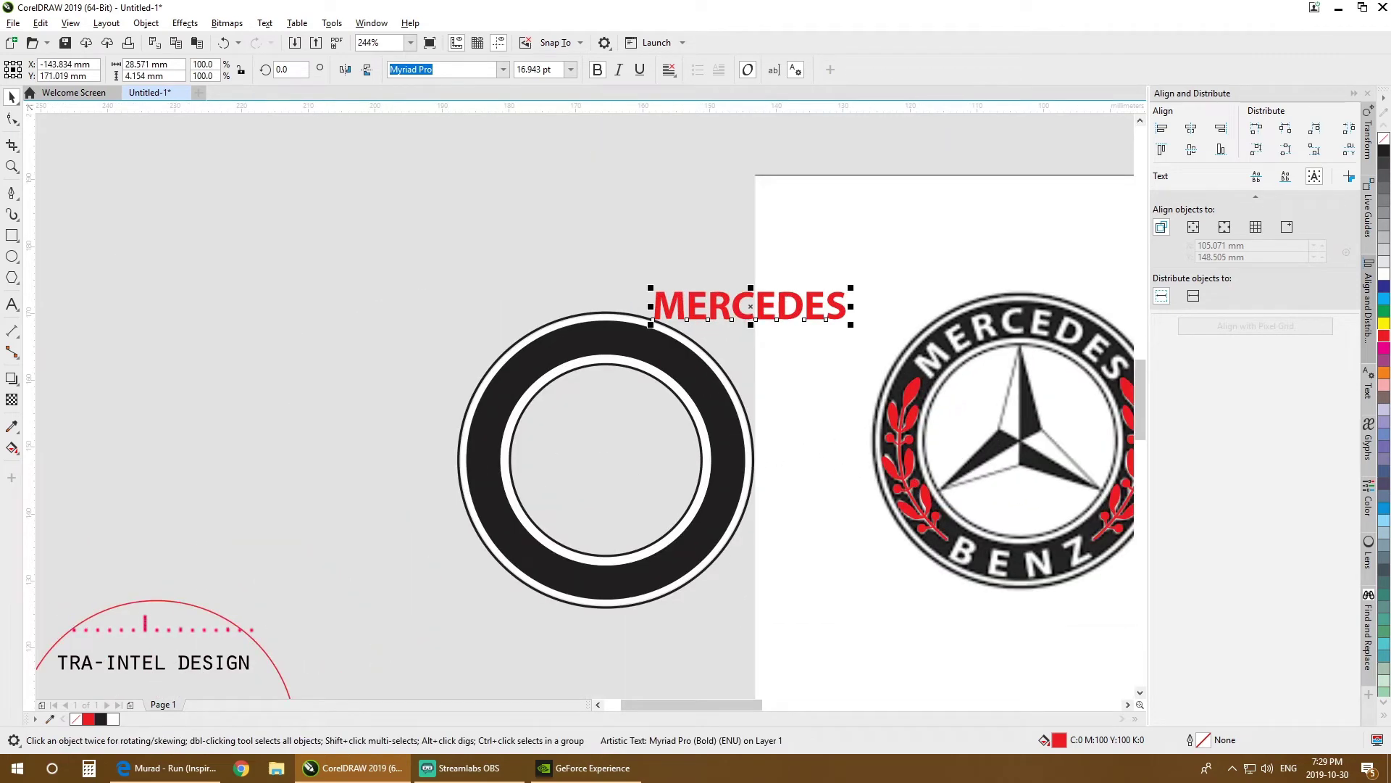
right_click(738, 299)
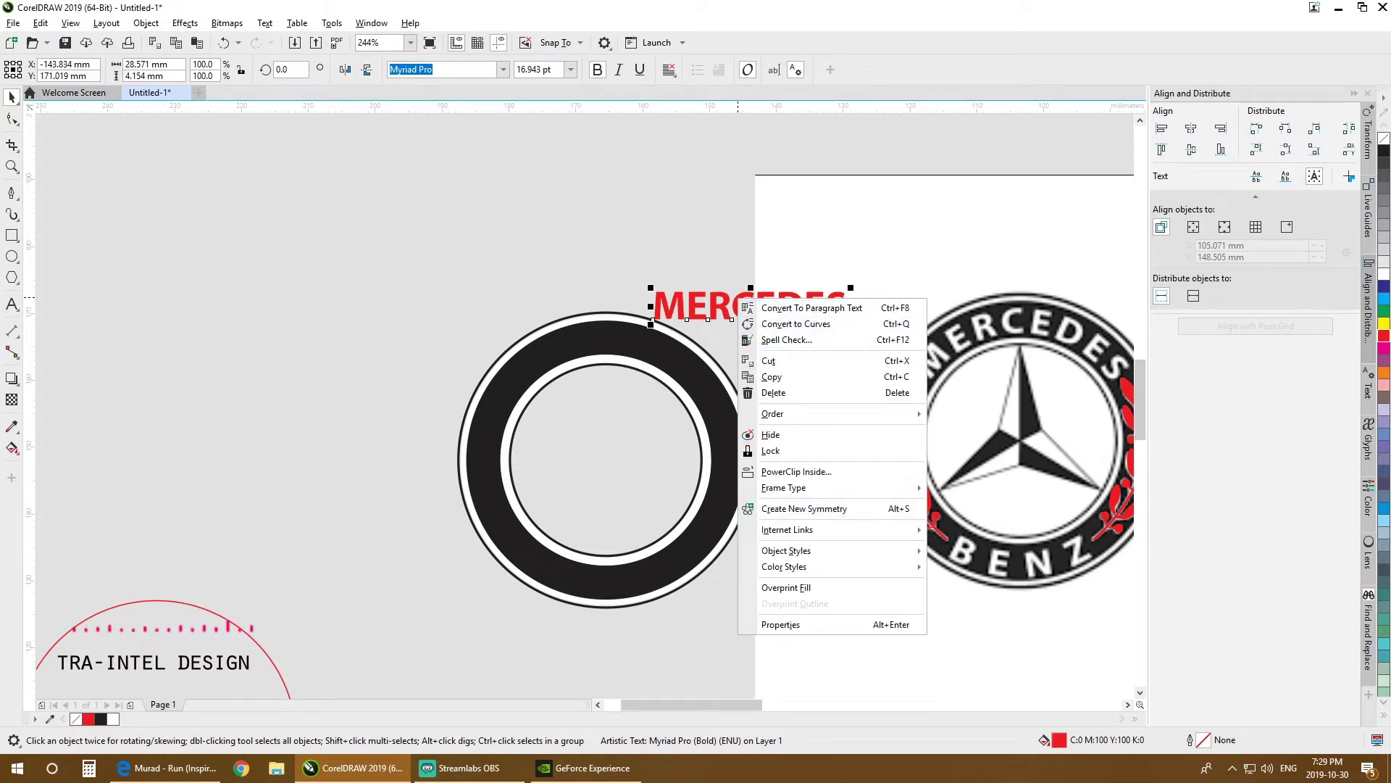
click(265, 23)
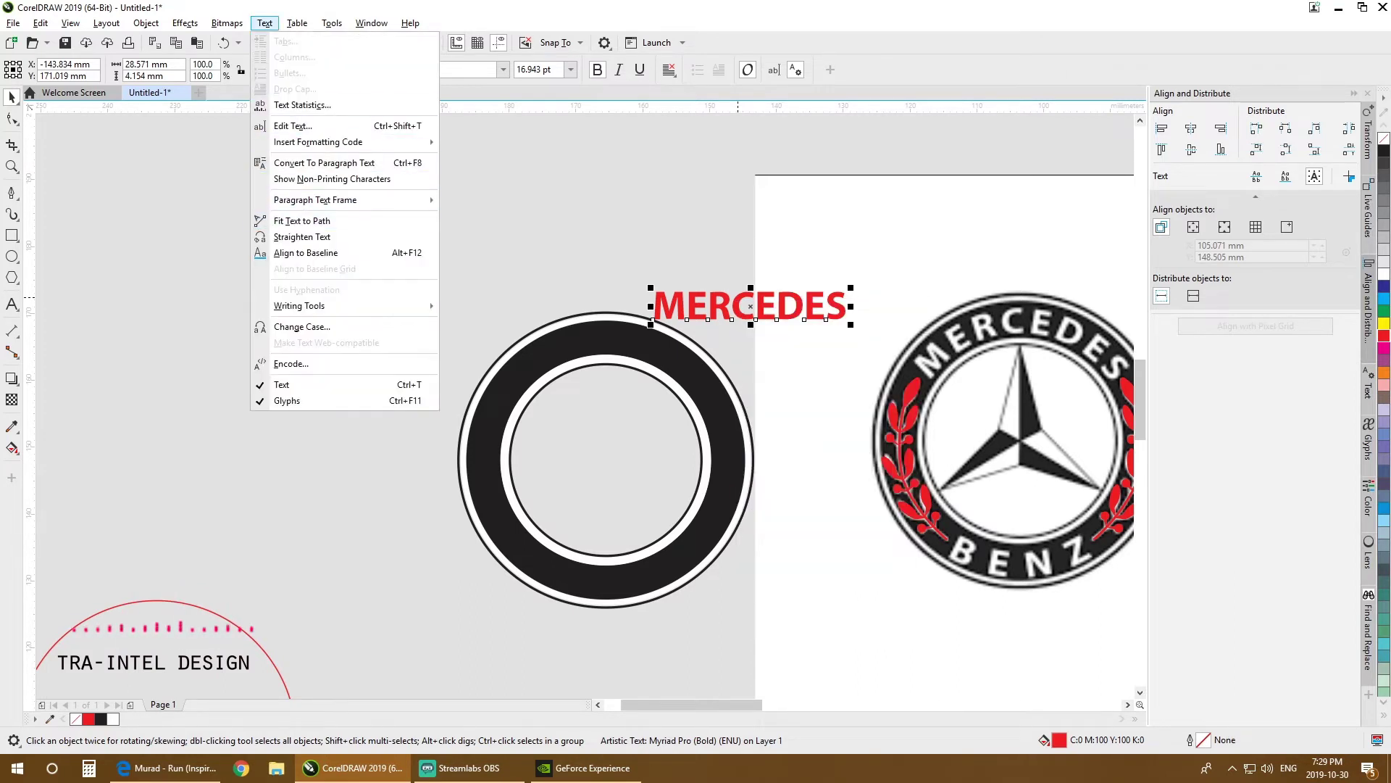
click(302, 221)
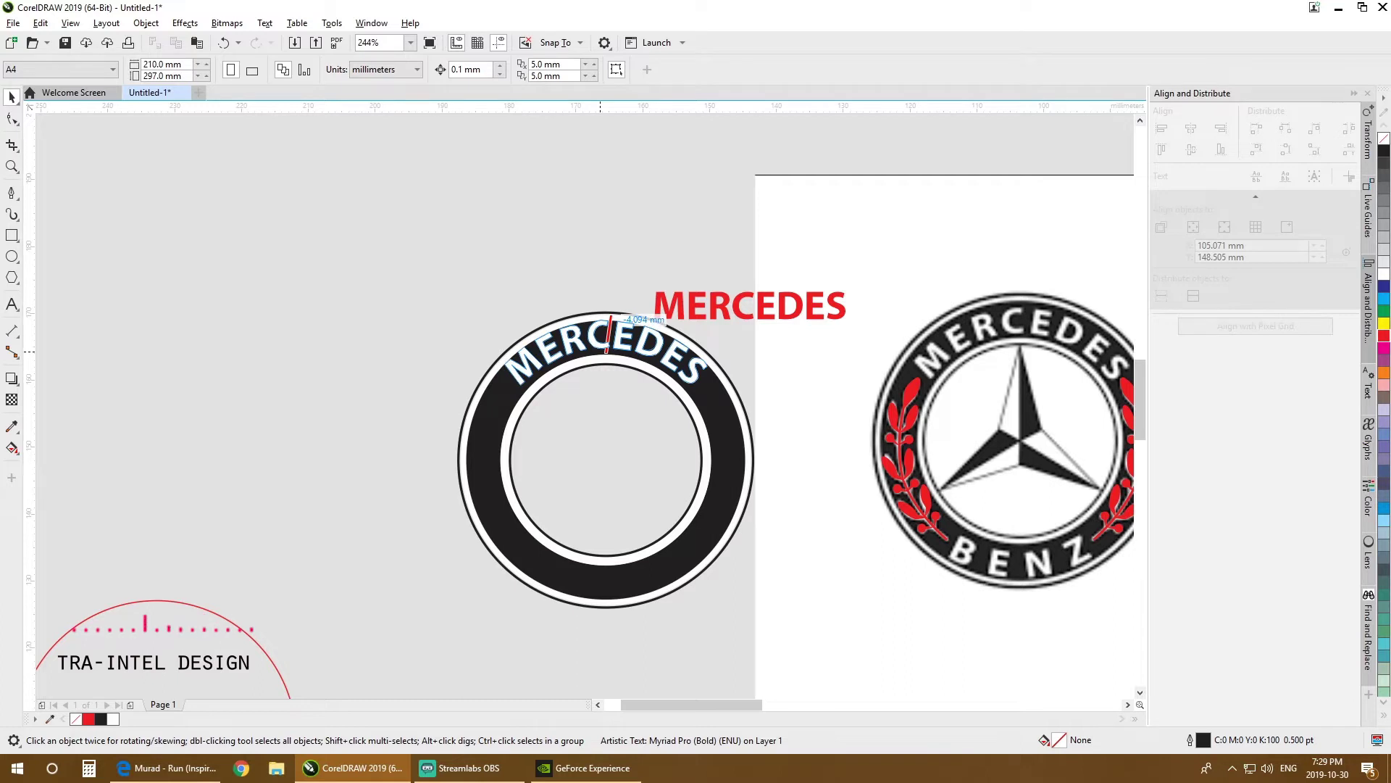
click(609, 334)
Step: Set the curved MERCEDES text's font size to 14 pt
scroll(600, 342, up, 3)
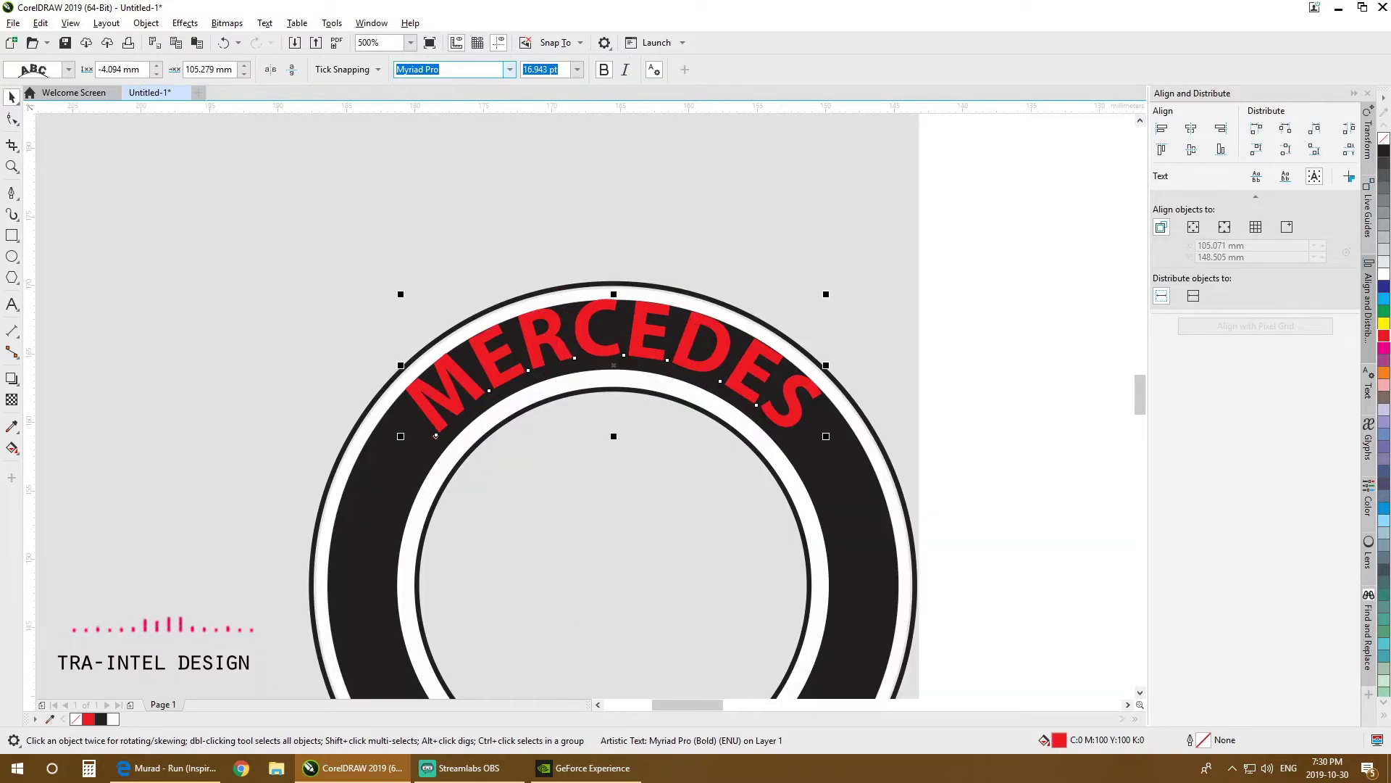
click(576, 69)
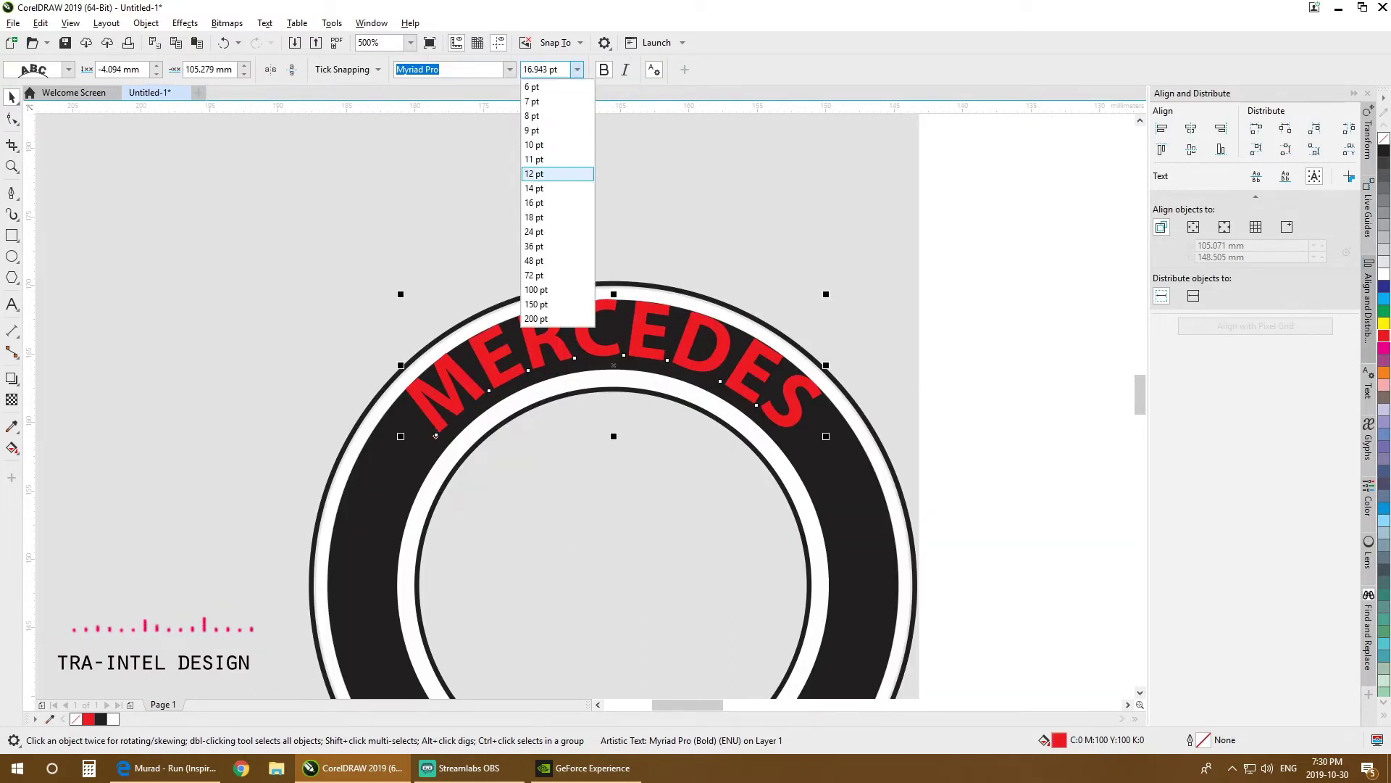
click(554, 187)
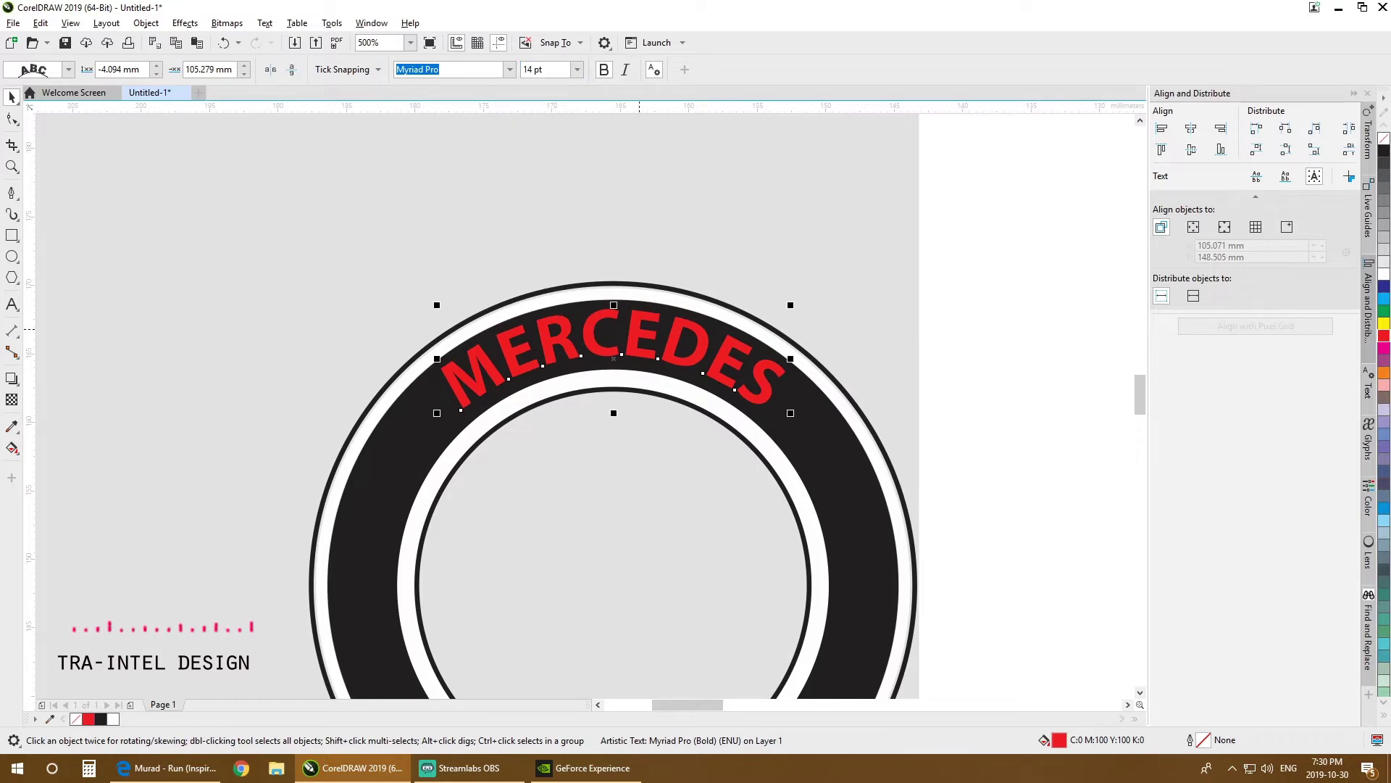
Step: Try to slide the curved MERCEDES text around to the lower part of the ring, undoing each attempt
drag(643, 336, 500, 544)
scroll(648, 336, down, 2)
scroll(645, 345, up, 2)
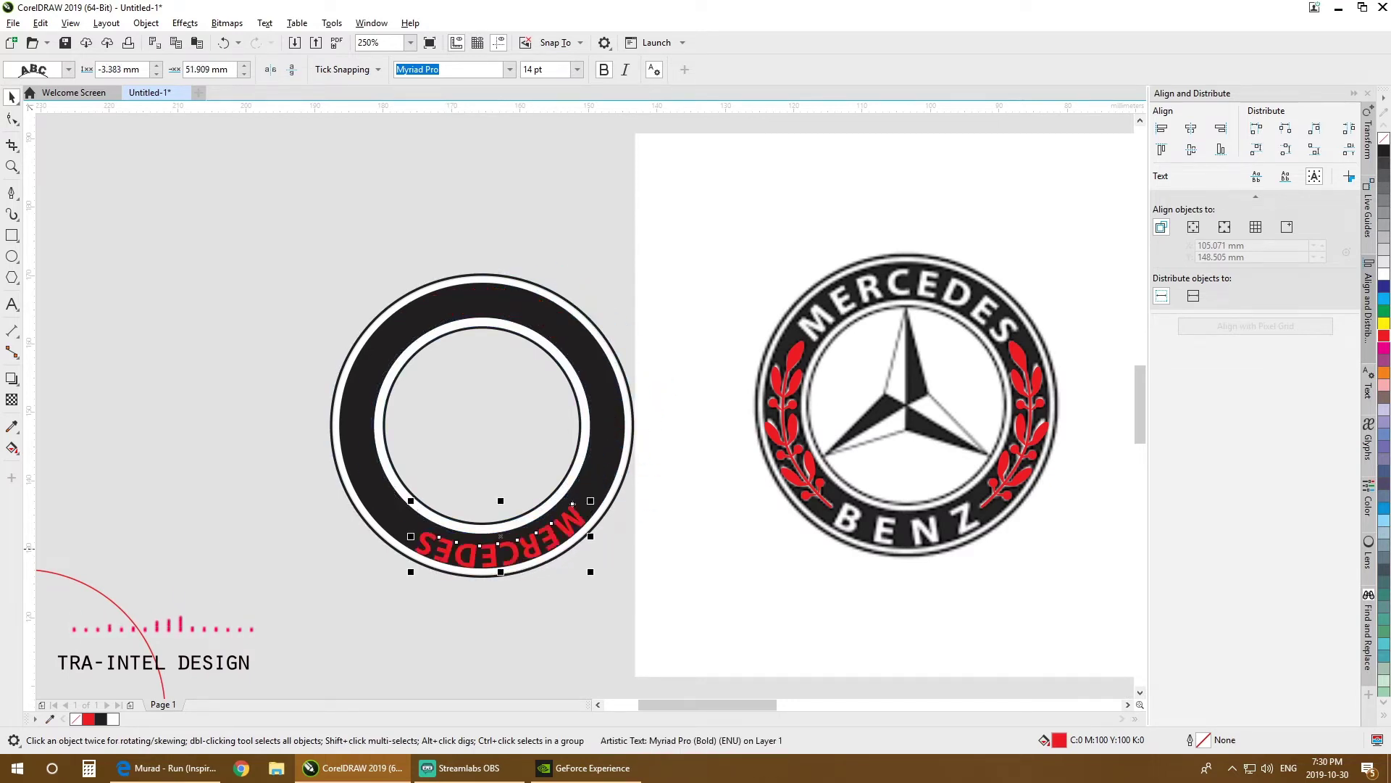
key(ctrl+z)
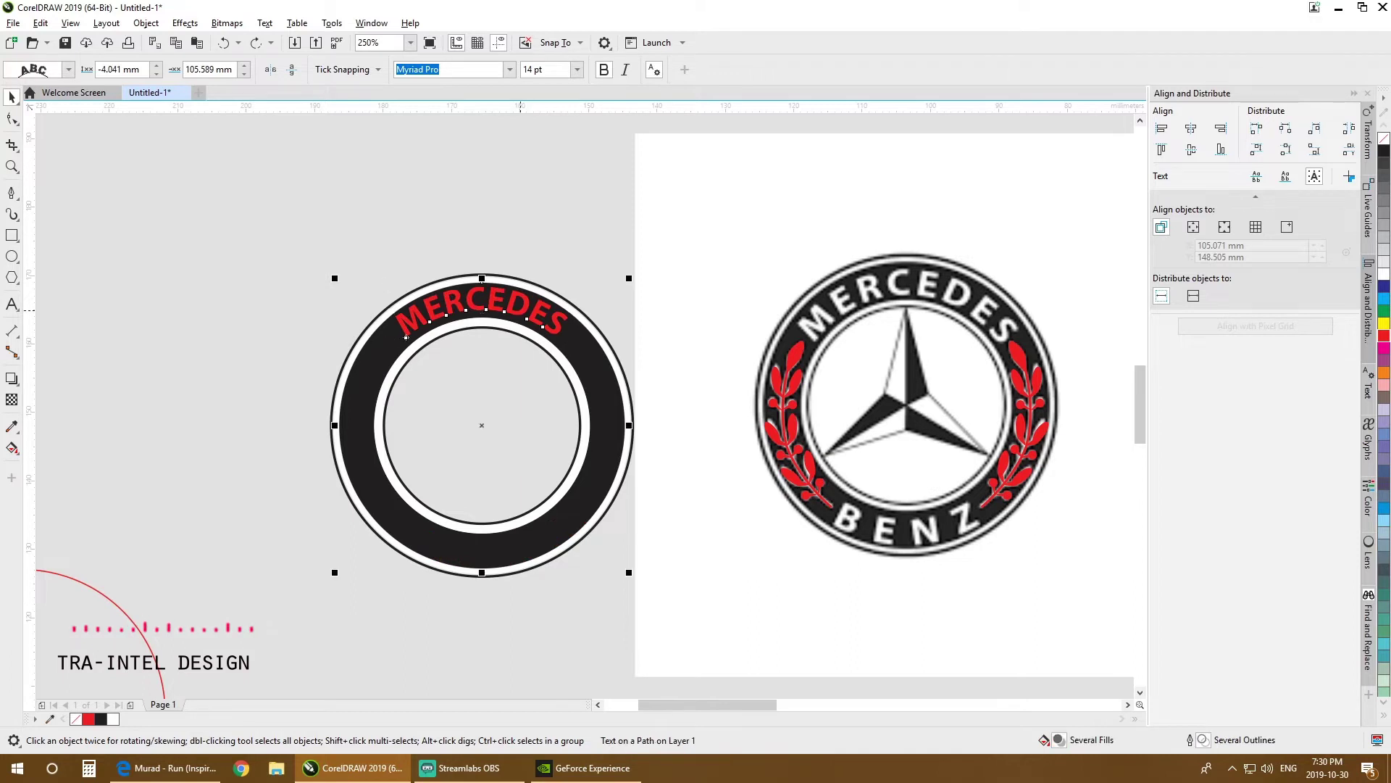
drag(405, 337, 565, 508)
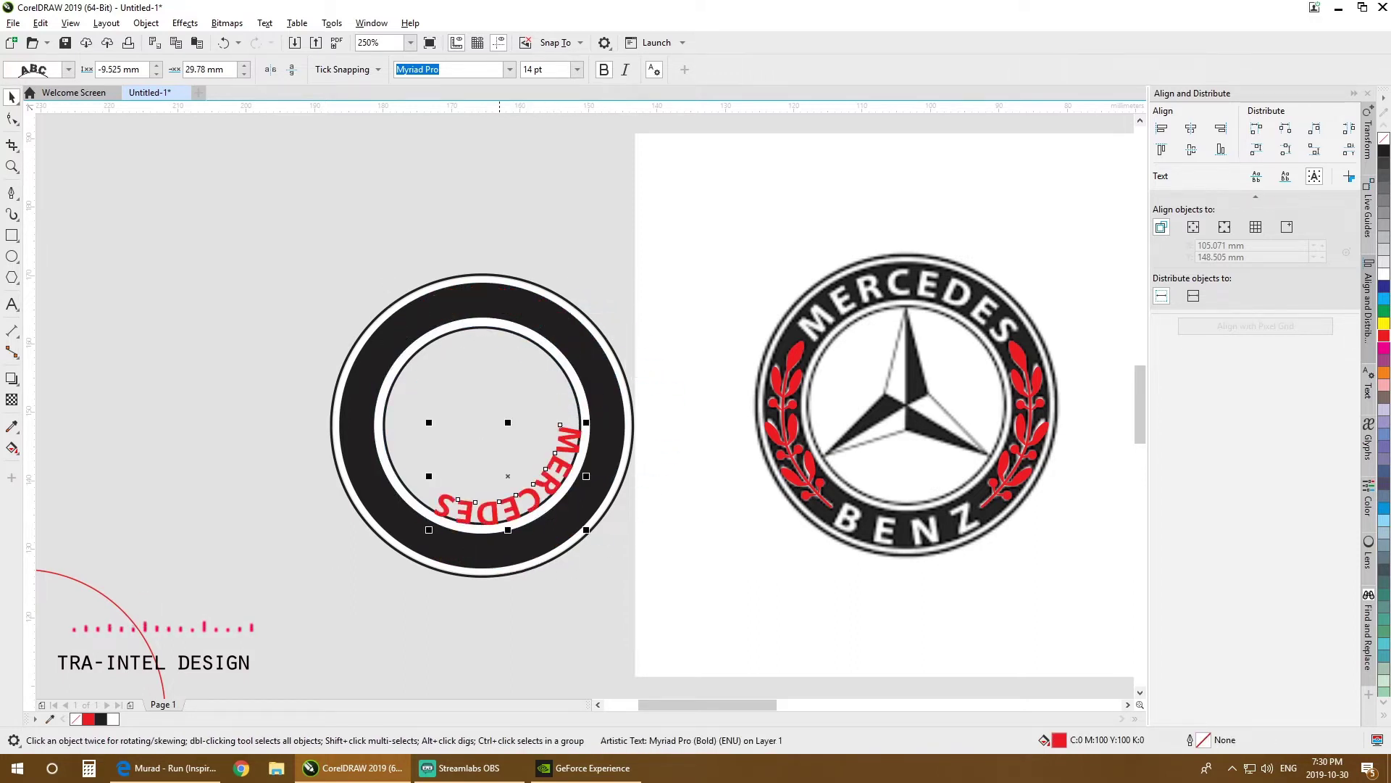
key(ctrl+z)
drag(406, 338, 572, 500)
key(ctrl+z)
click(548, 203)
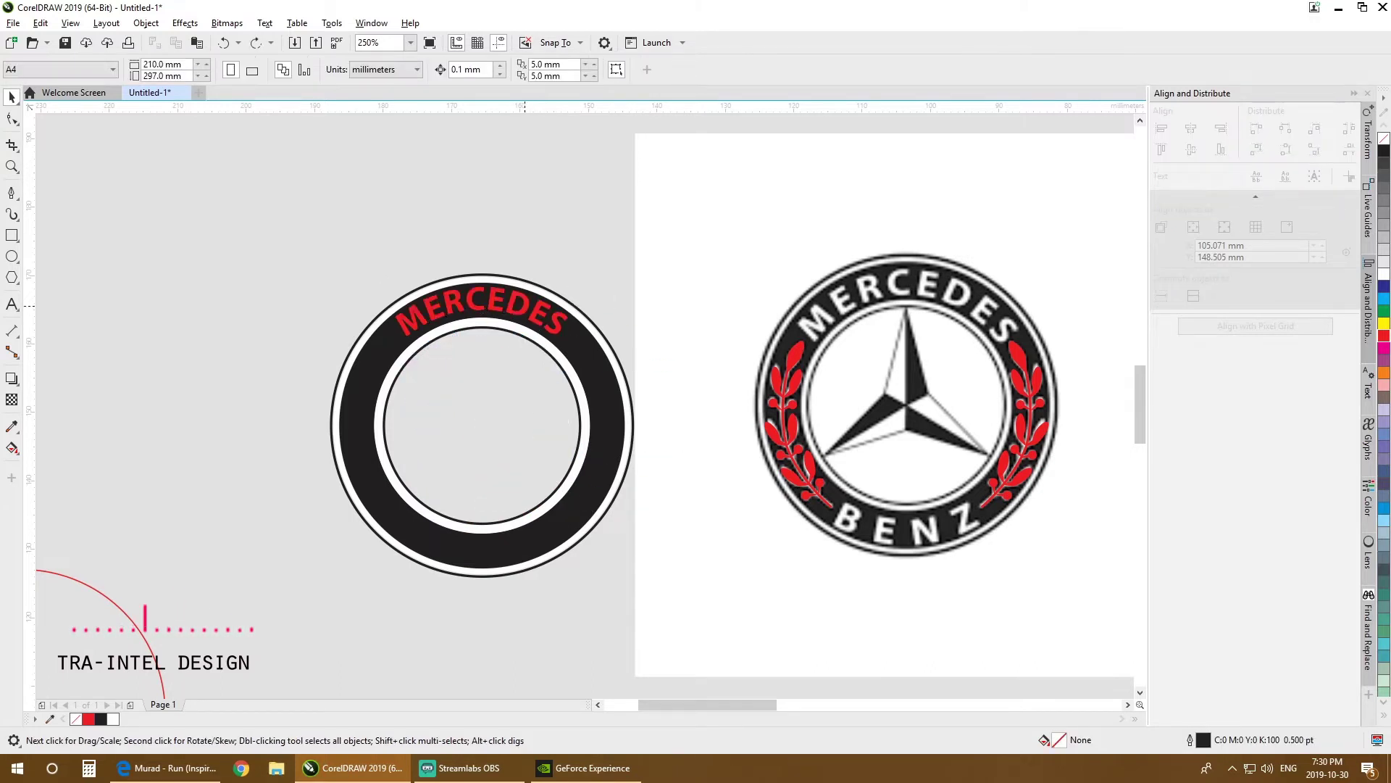
Step: Try a white fill on the whole text-on-path group and undo it
click(498, 299)
click(1384, 274)
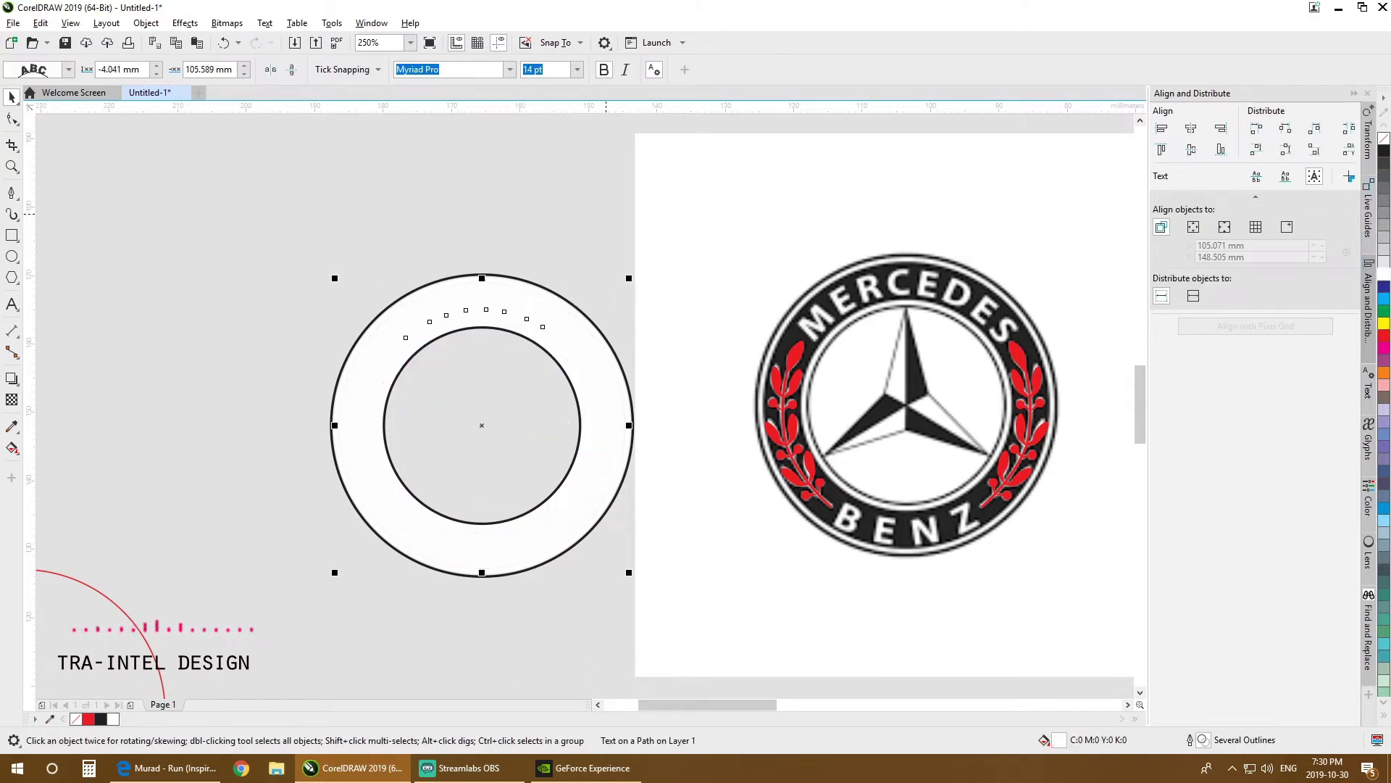
click(576, 260)
key(ctrl+z)
click(576, 261)
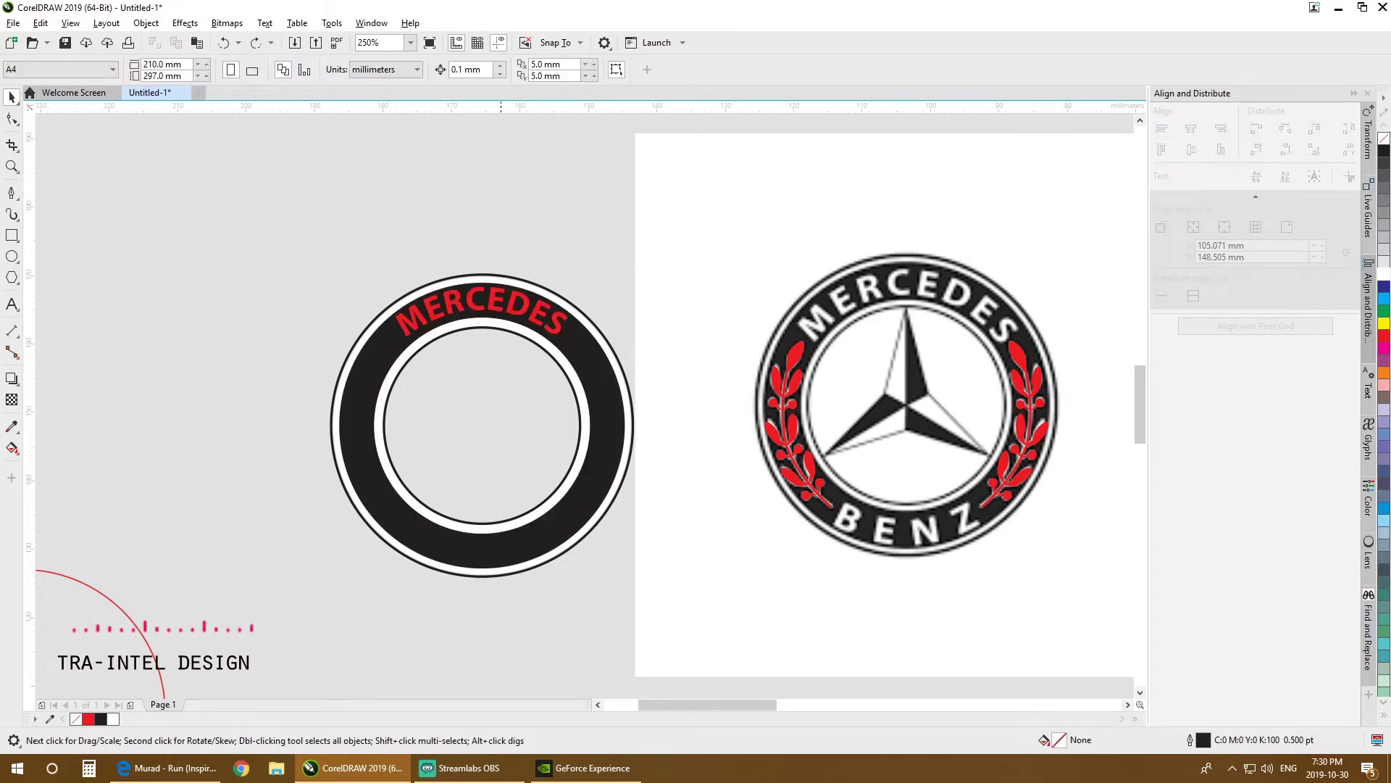
Step: Select only the curved MERCEDES text within the ring group and fill it white
click(500, 300)
key(Tab)
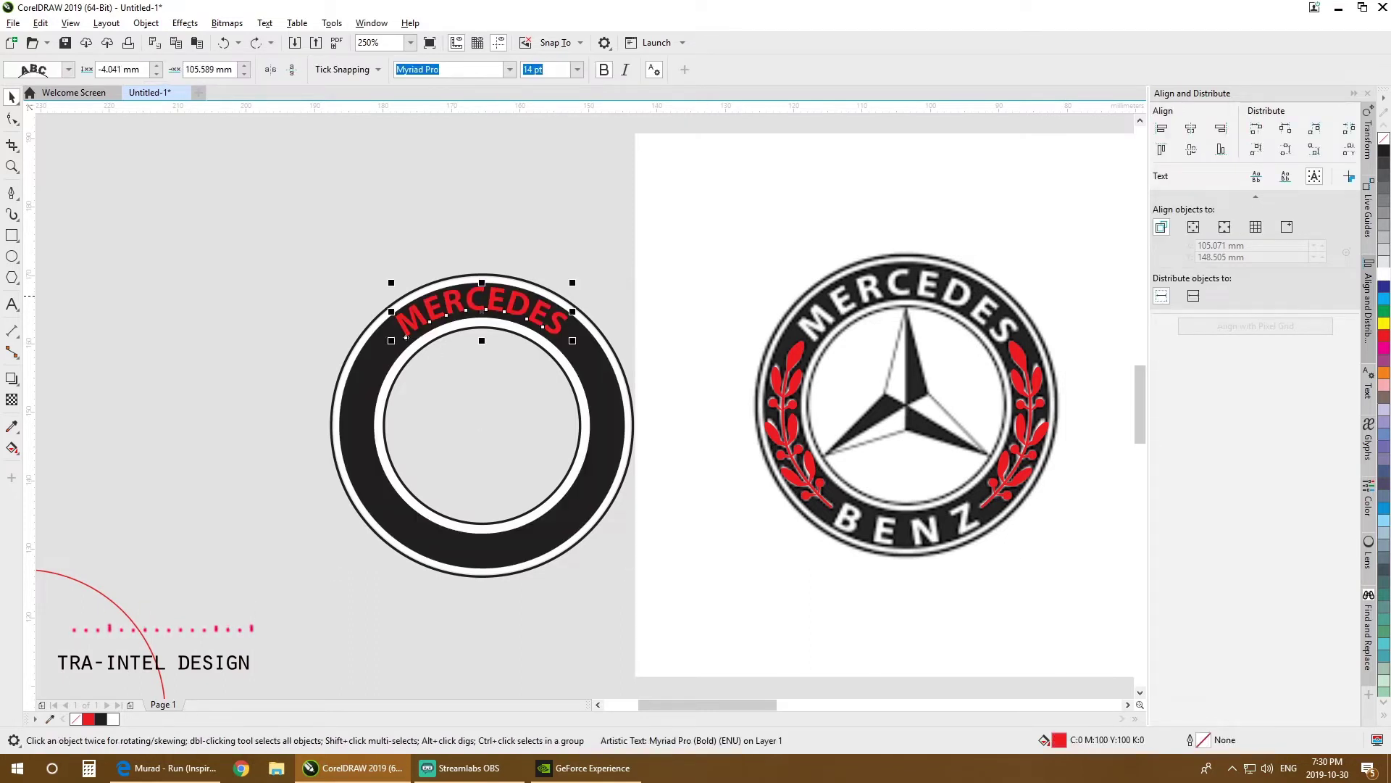
click(1384, 274)
key(Escape)
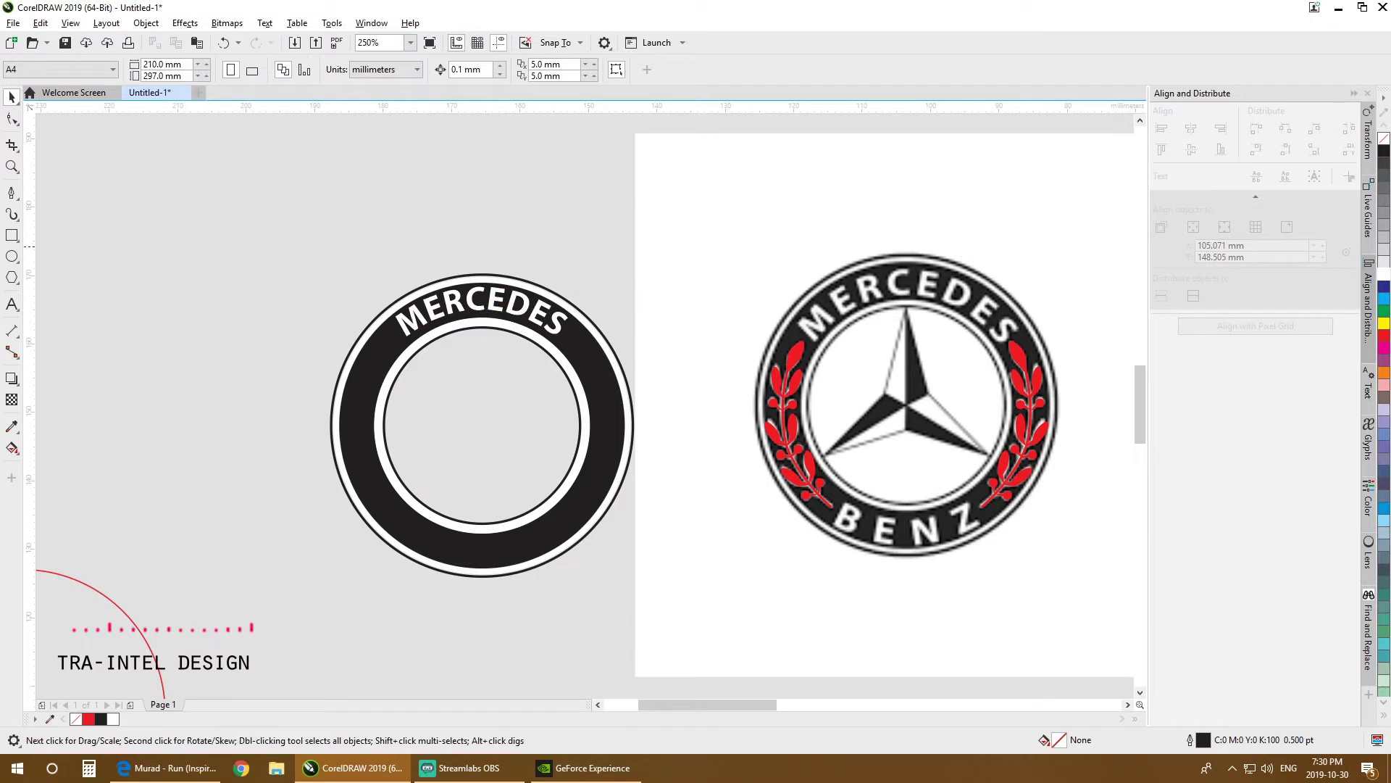
Step: Add the artistic text "BENZ" below the redrawn rings
drag(463, 348, 556, 319)
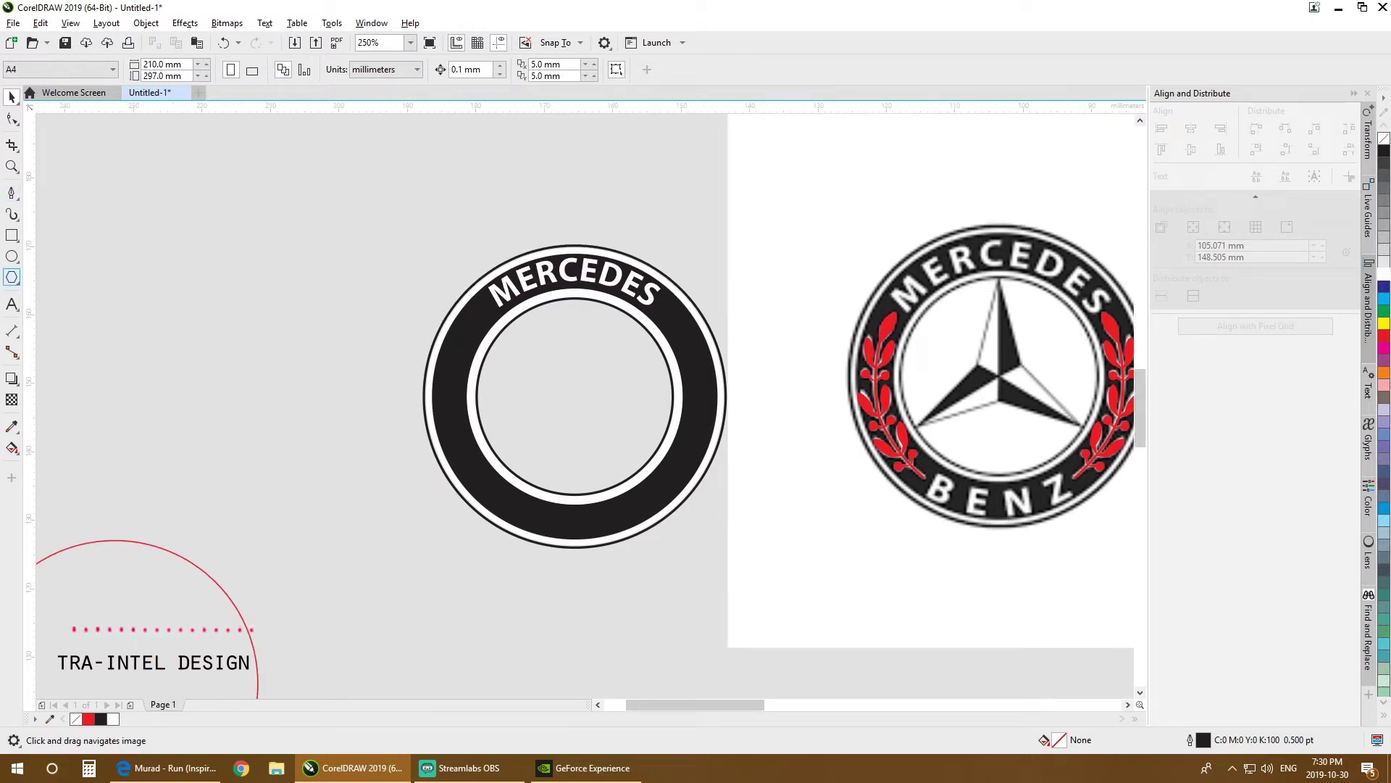
key(F8)
click(535, 627)
text(BENS)
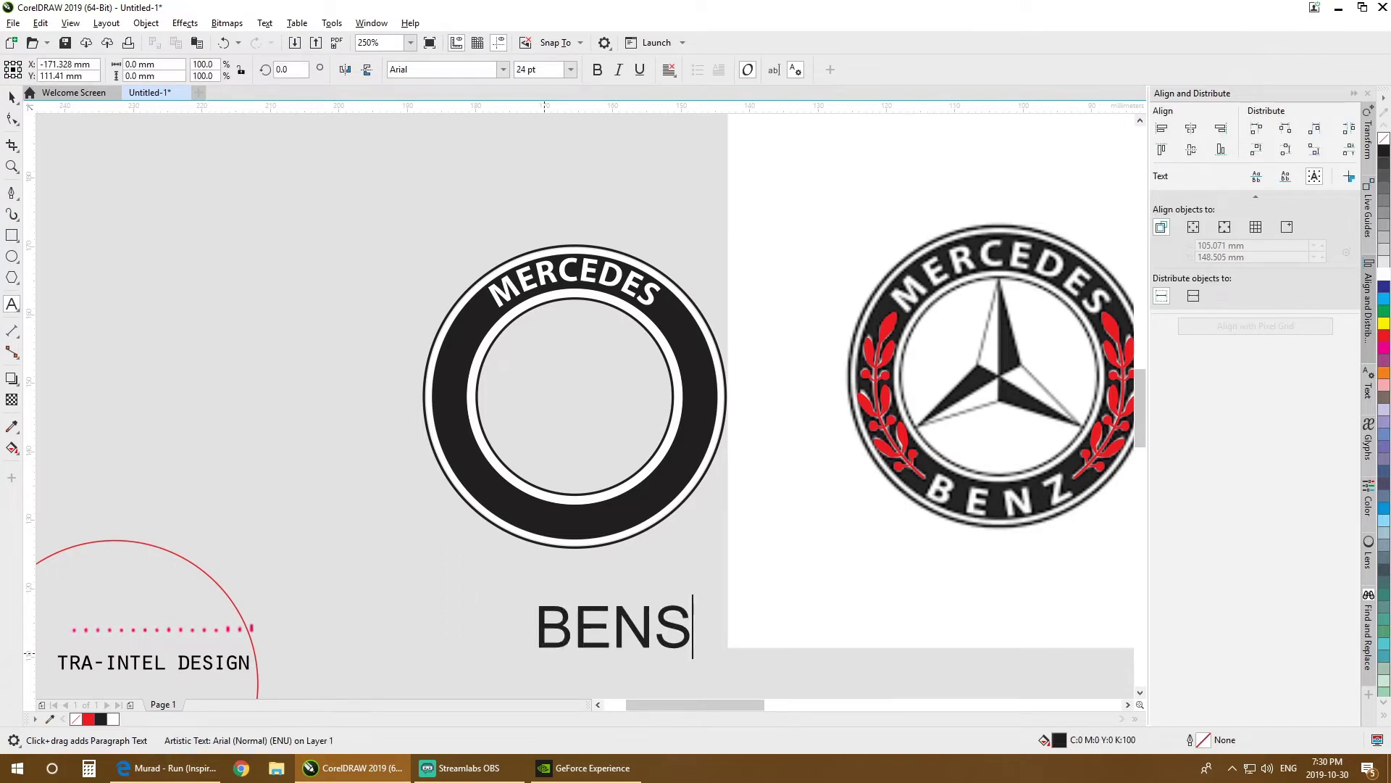
key(BackSpace)
text(Z)
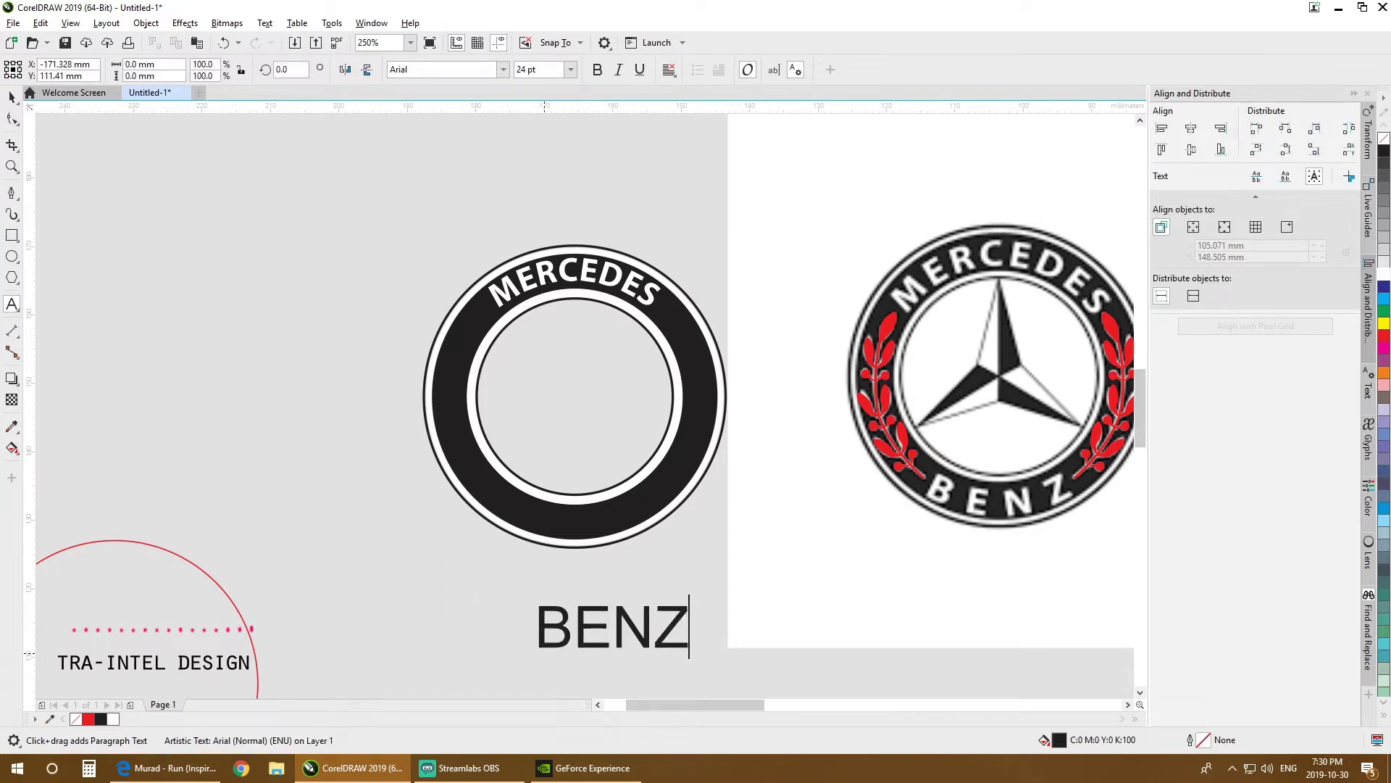
key(ctrl+space)
Step: Set the BENZ text in Myriad Pro Bold at 14 pt and place it just under the rings
click(503, 70)
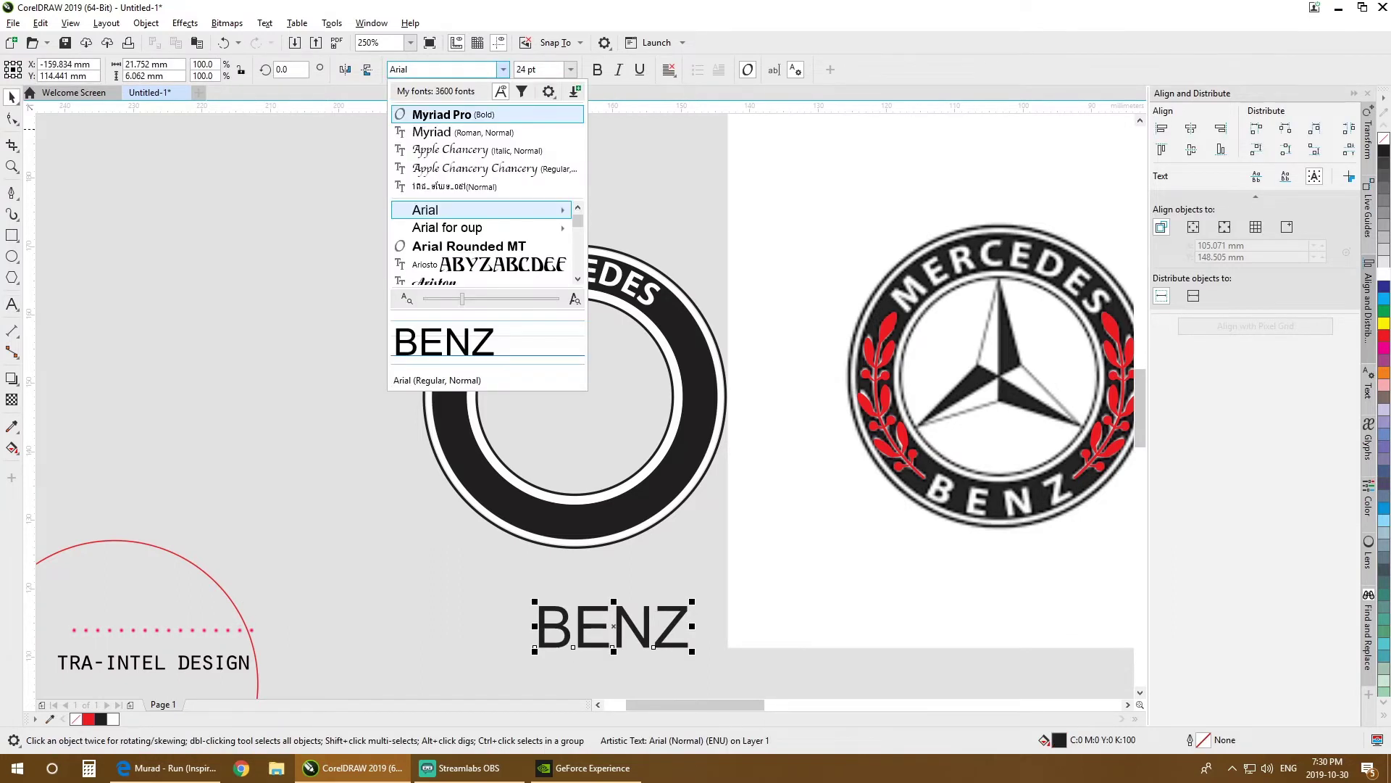
click(451, 116)
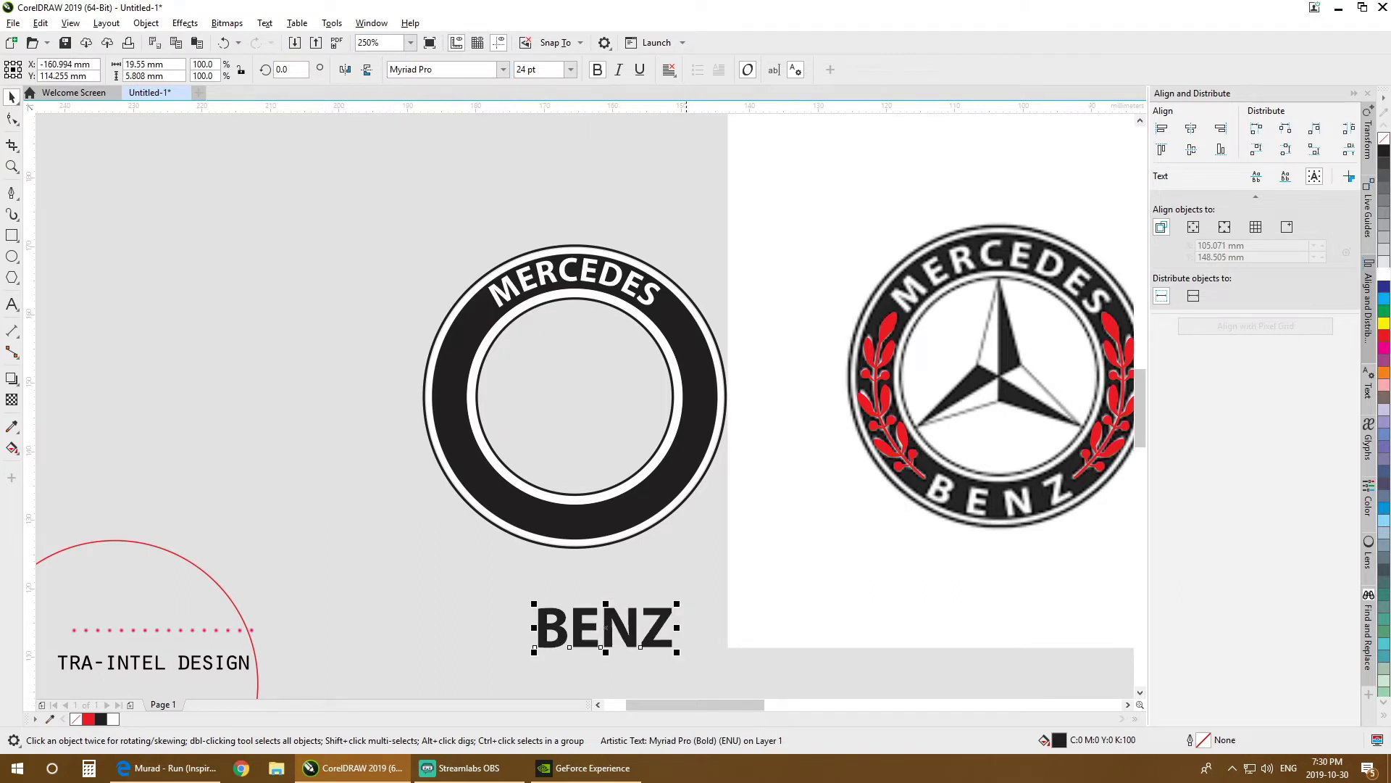
drag(607, 627, 567, 584)
click(498, 308)
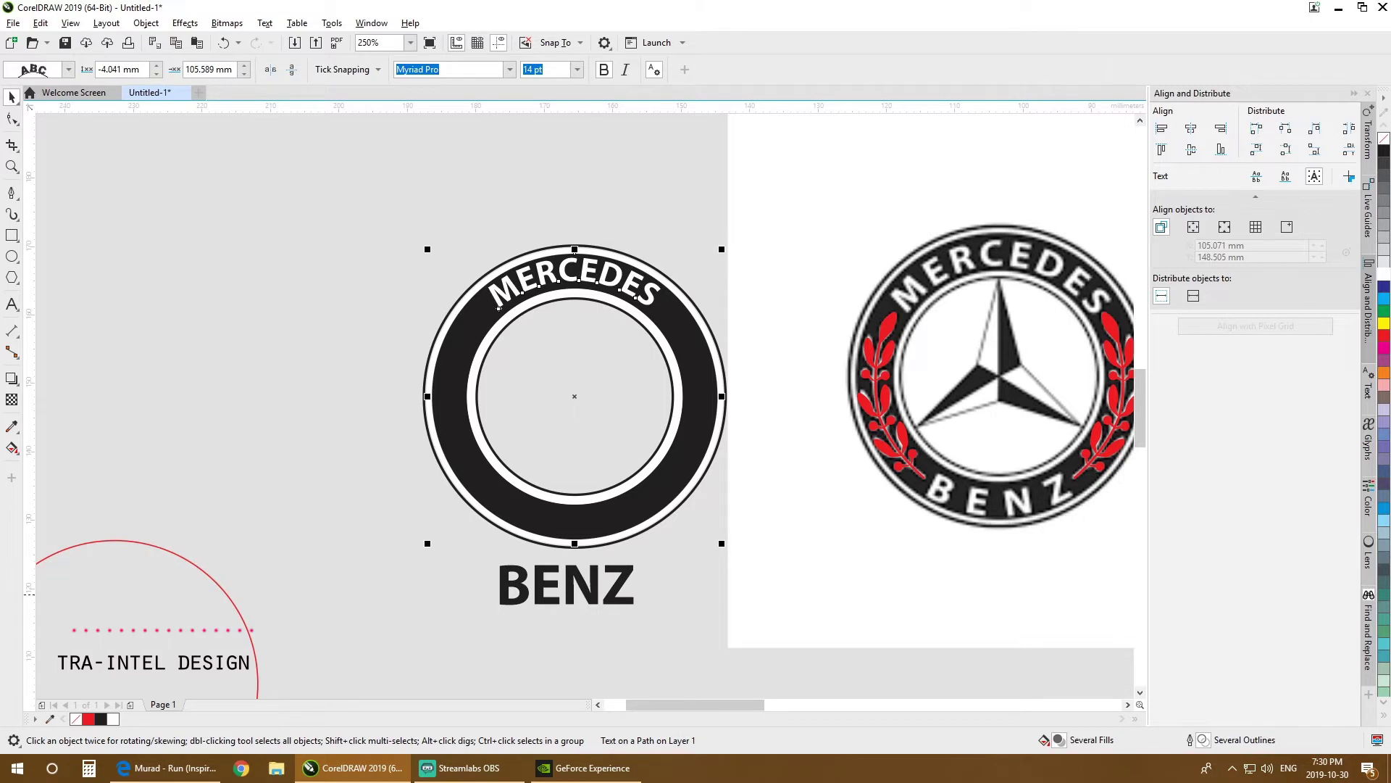
drag(416, 552, 681, 624)
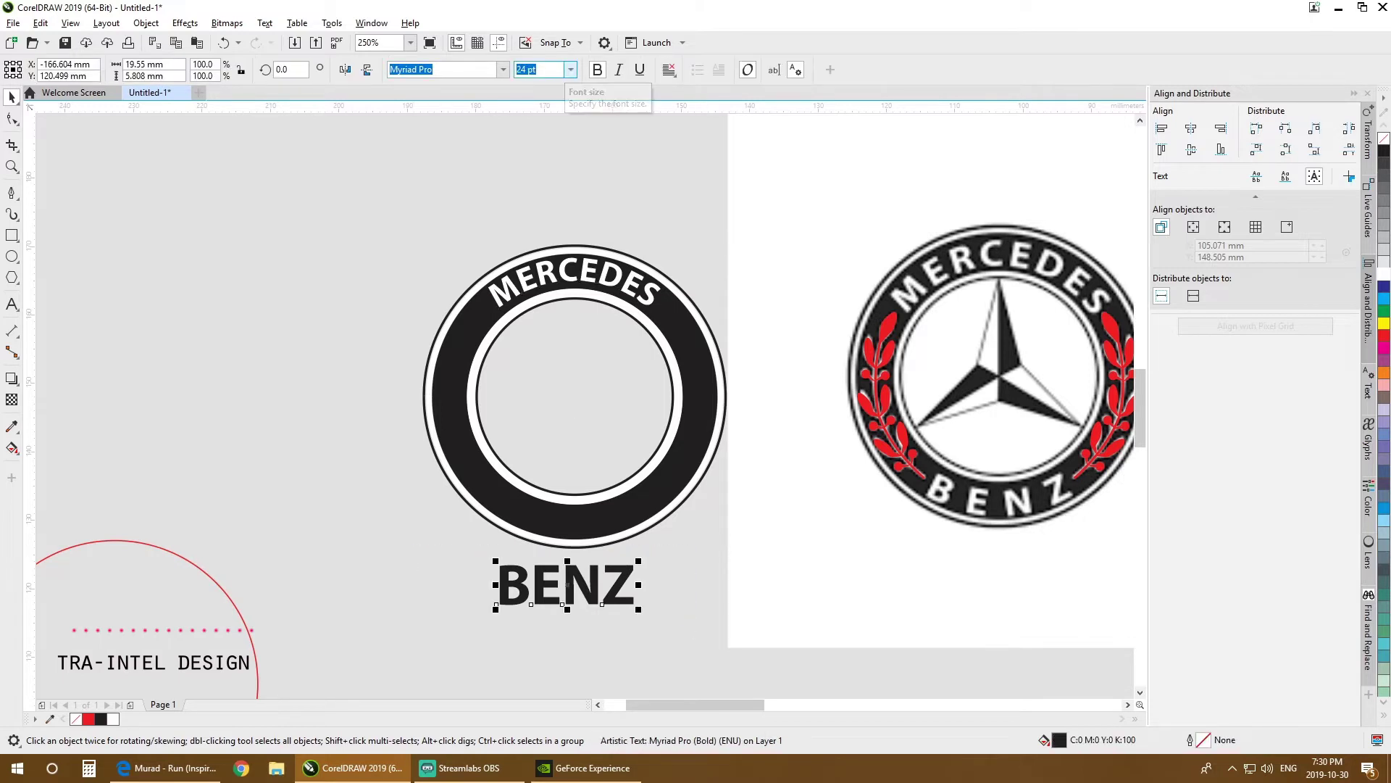
text(14)
key(Return)
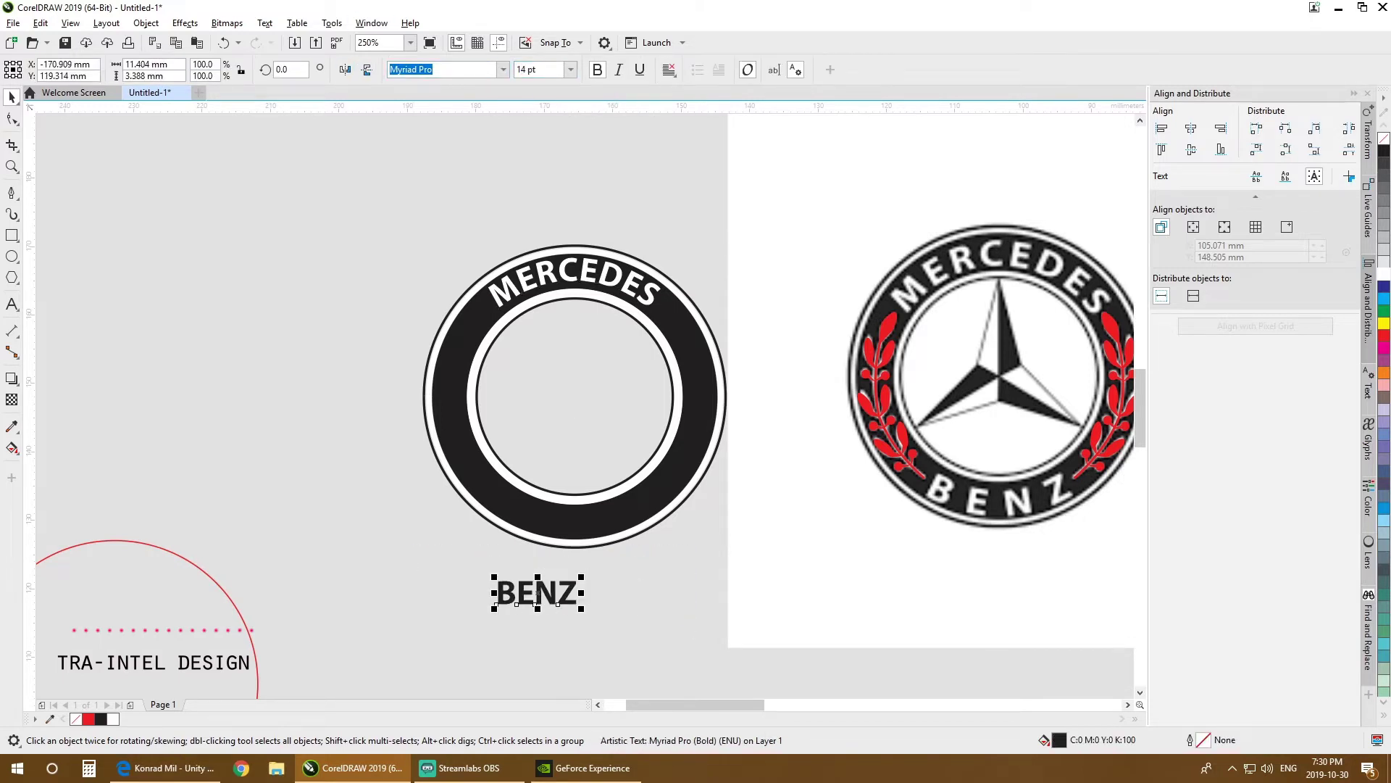
Step: Fit the BENZ text to the ring's path along its lower arc and fill it white
click(264, 23)
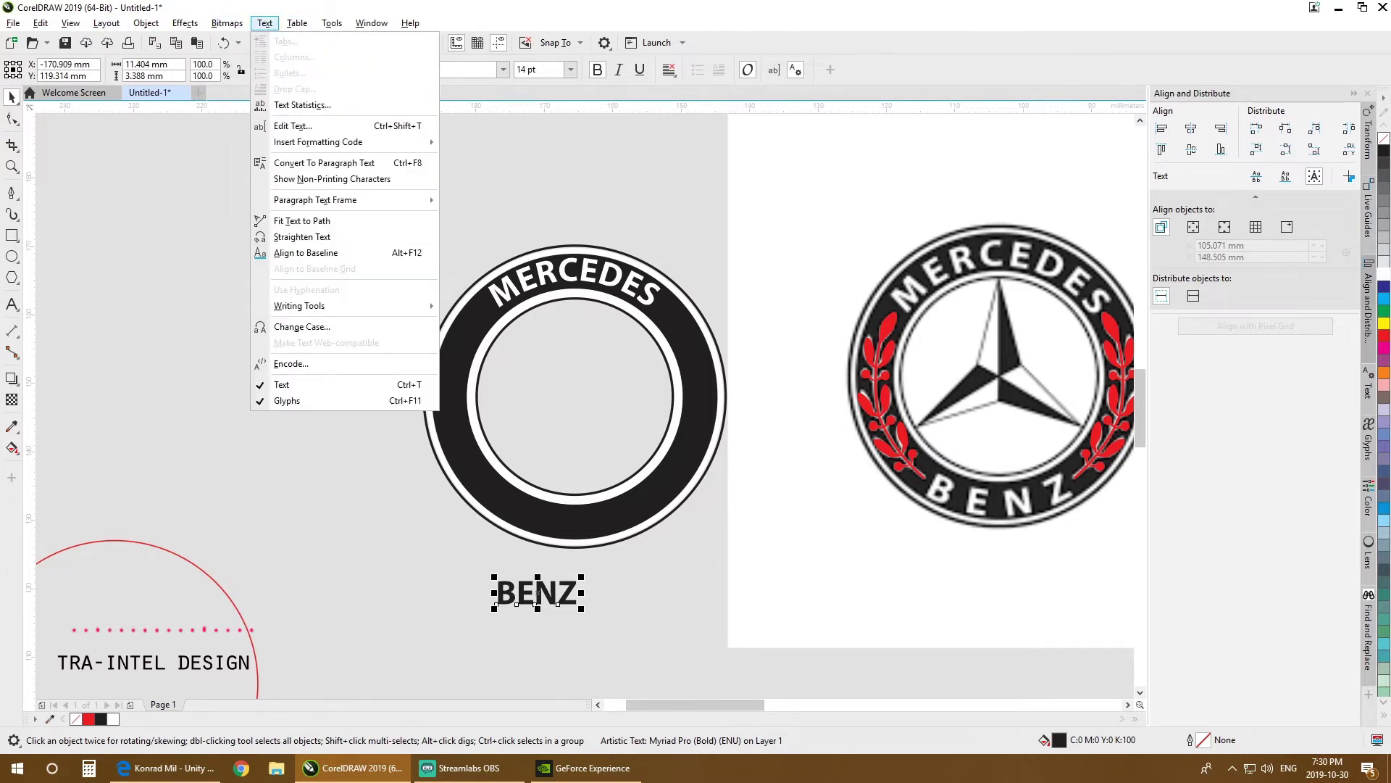
click(299, 221)
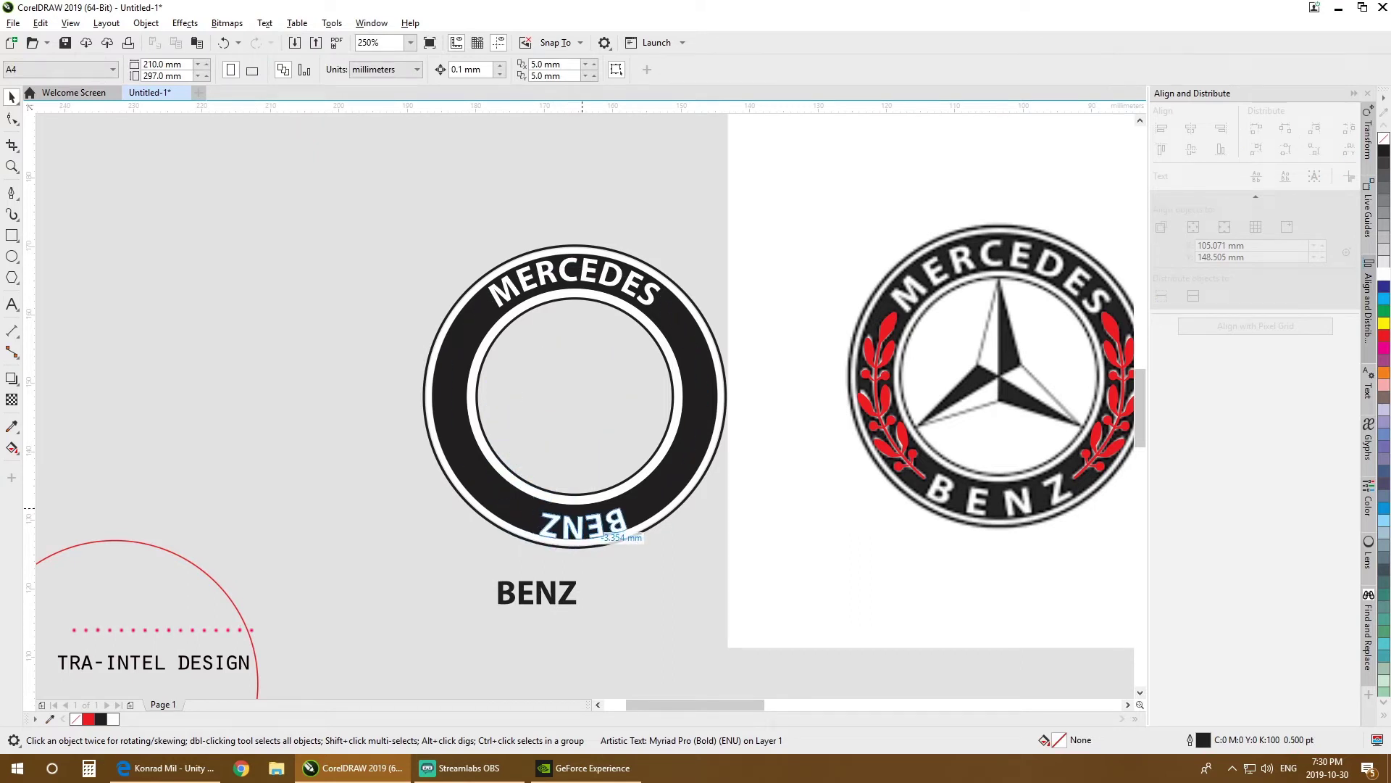
click(601, 536)
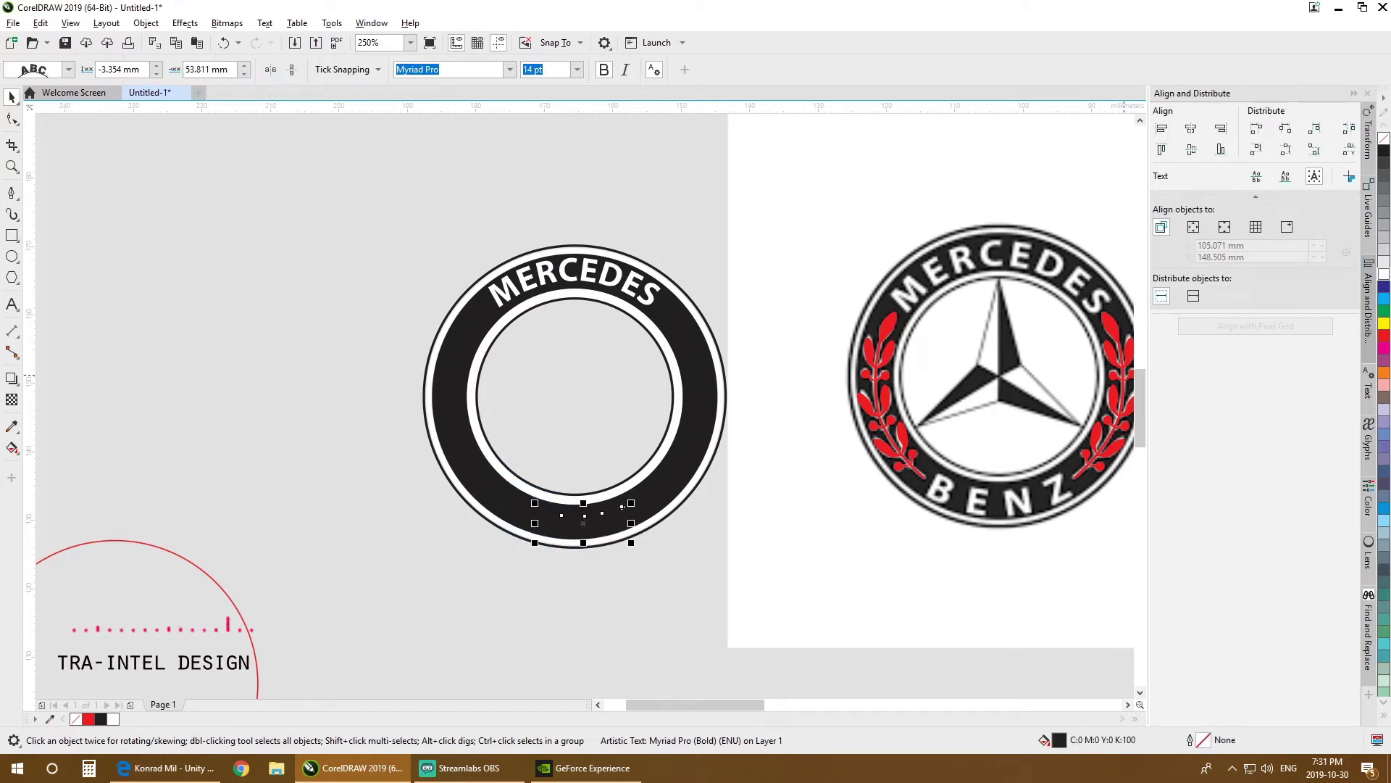
click(1384, 273)
Step: Move the curved BENZ text within the black band's lower arc and flip it so it reads upright
scroll(582, 526, up, 3)
drag(633, 503, 631, 486)
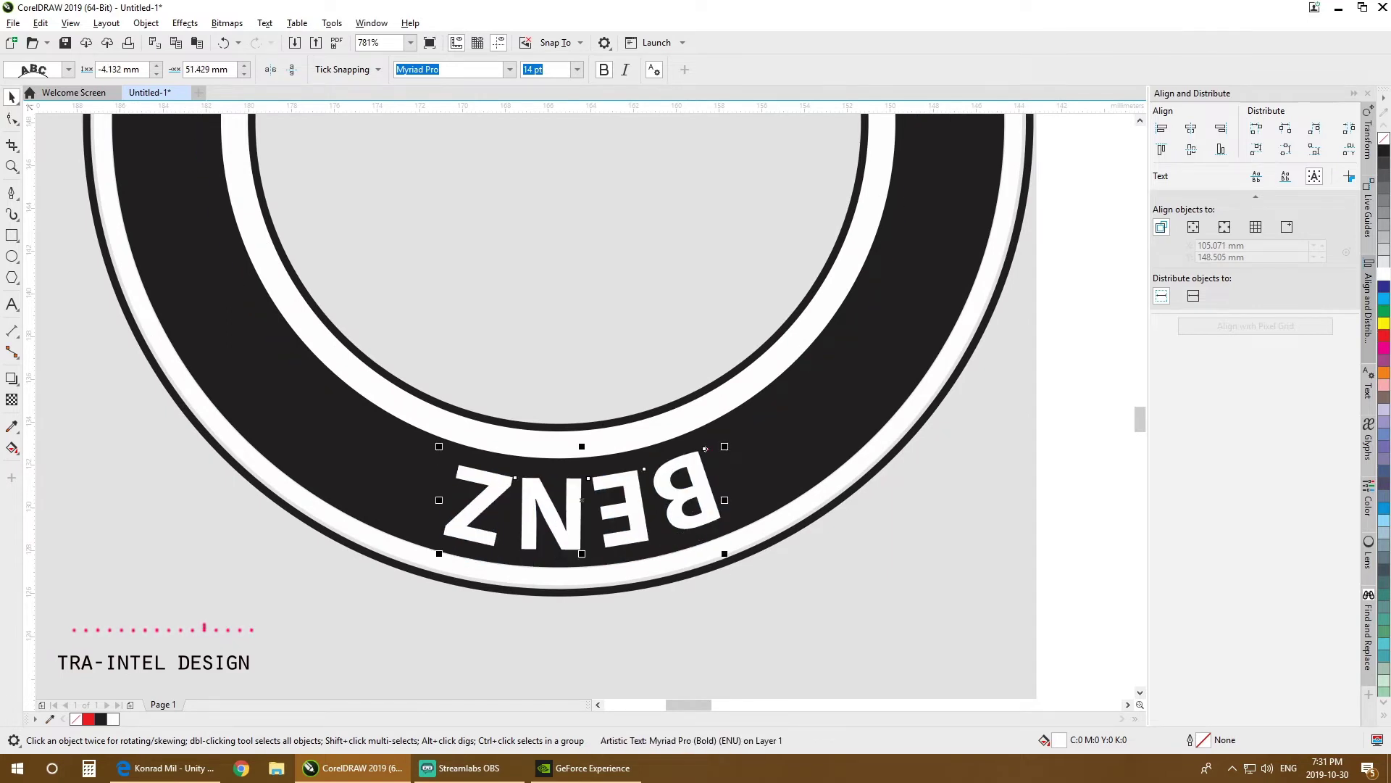
drag(705, 449, 470, 540)
scroll(629, 502, down, 1)
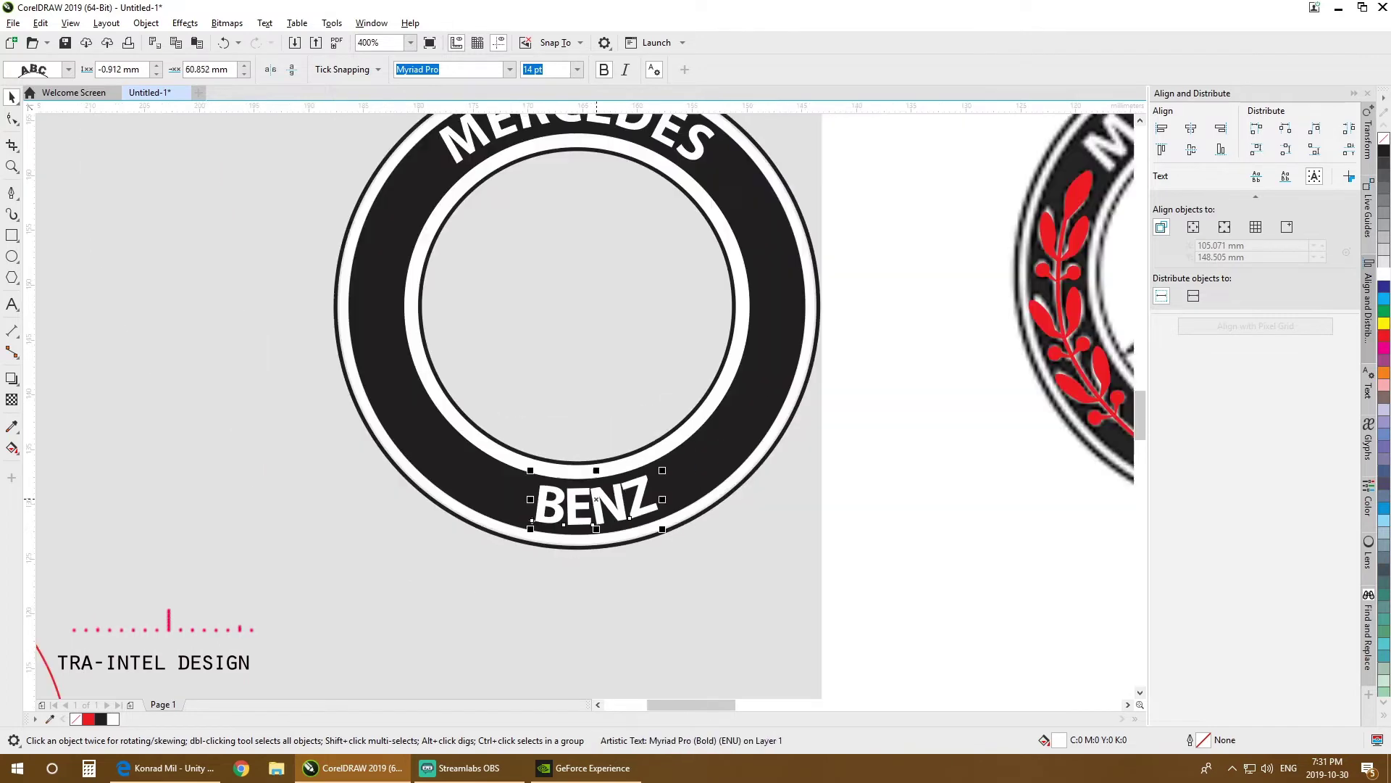
drag(704, 496, 483, 514)
scroll(356, 474, down, 1)
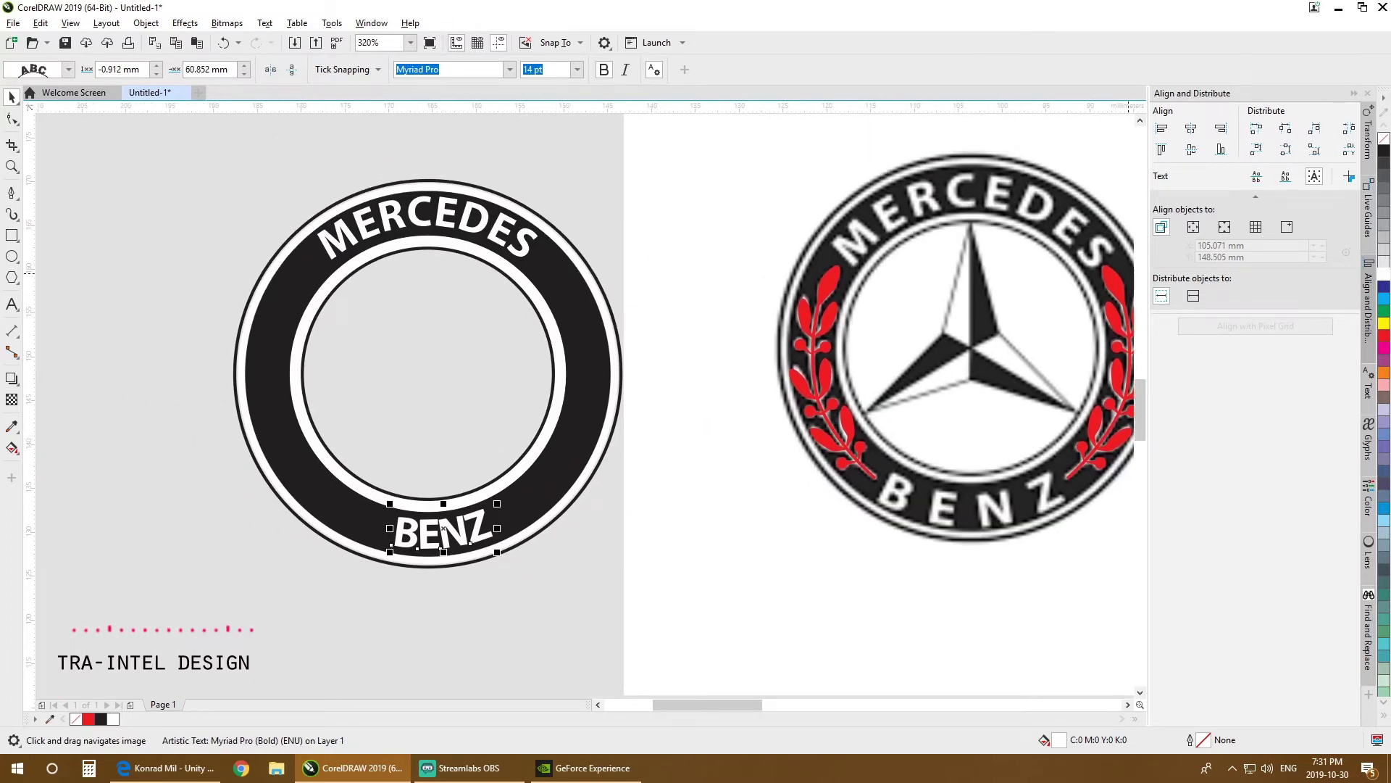
Step: Try other path distances and offsets for the BENZ text on the ring, and revert them
click(1368, 384)
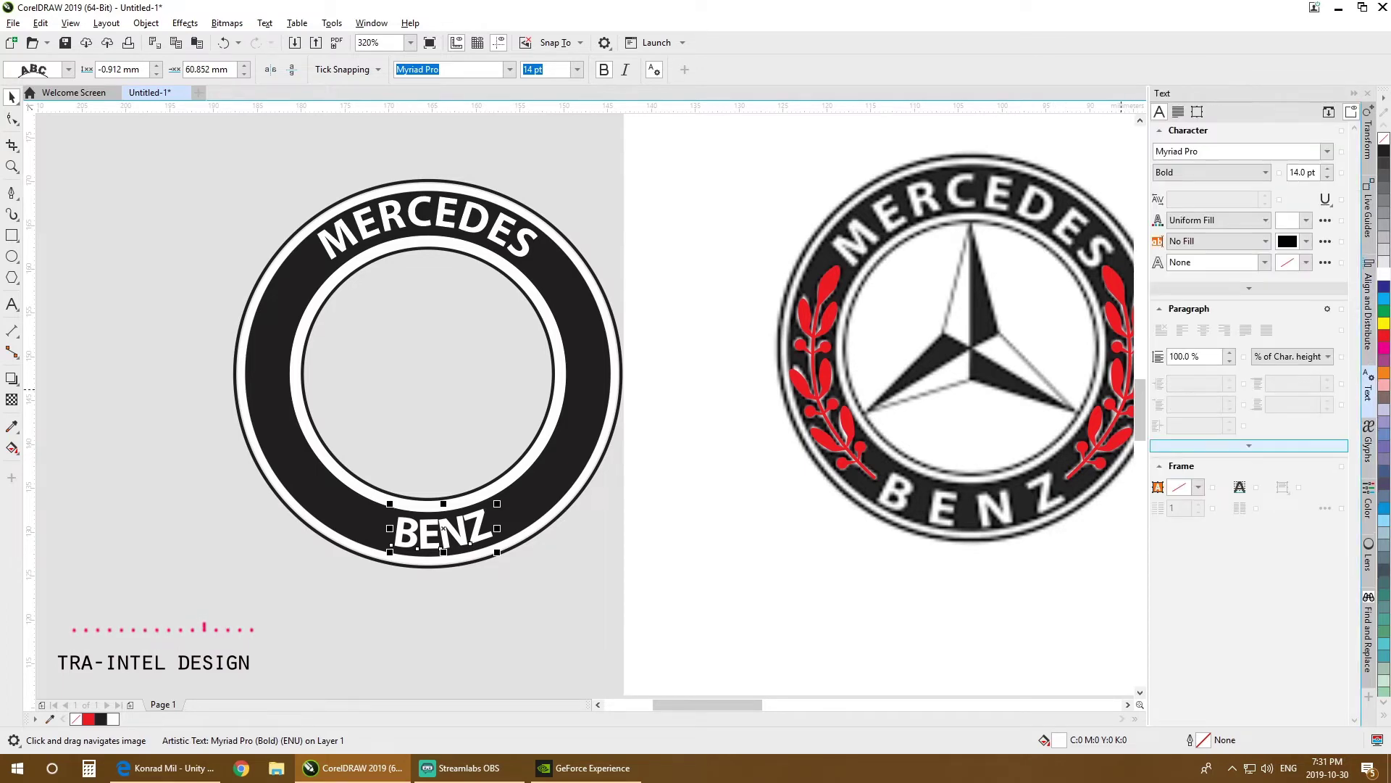
click(392, 544)
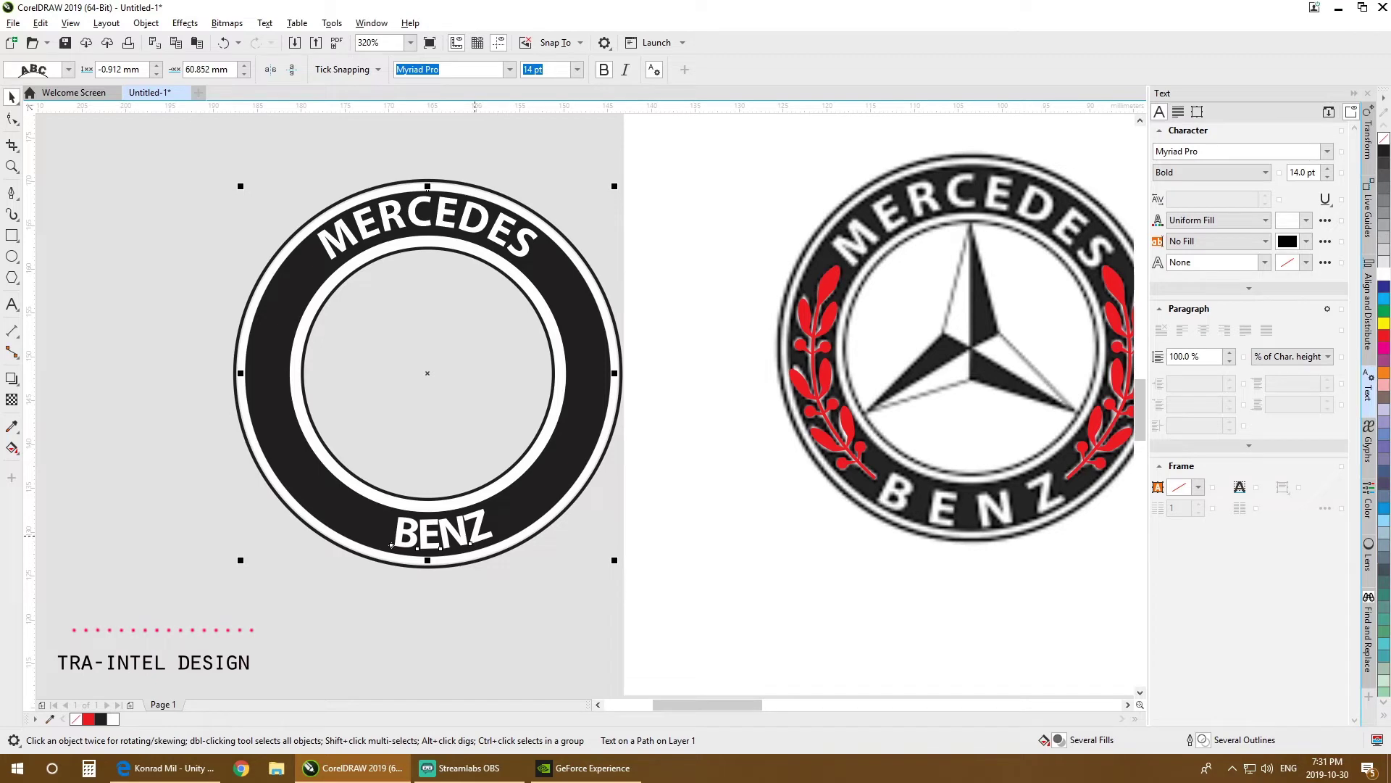
click(347, 70)
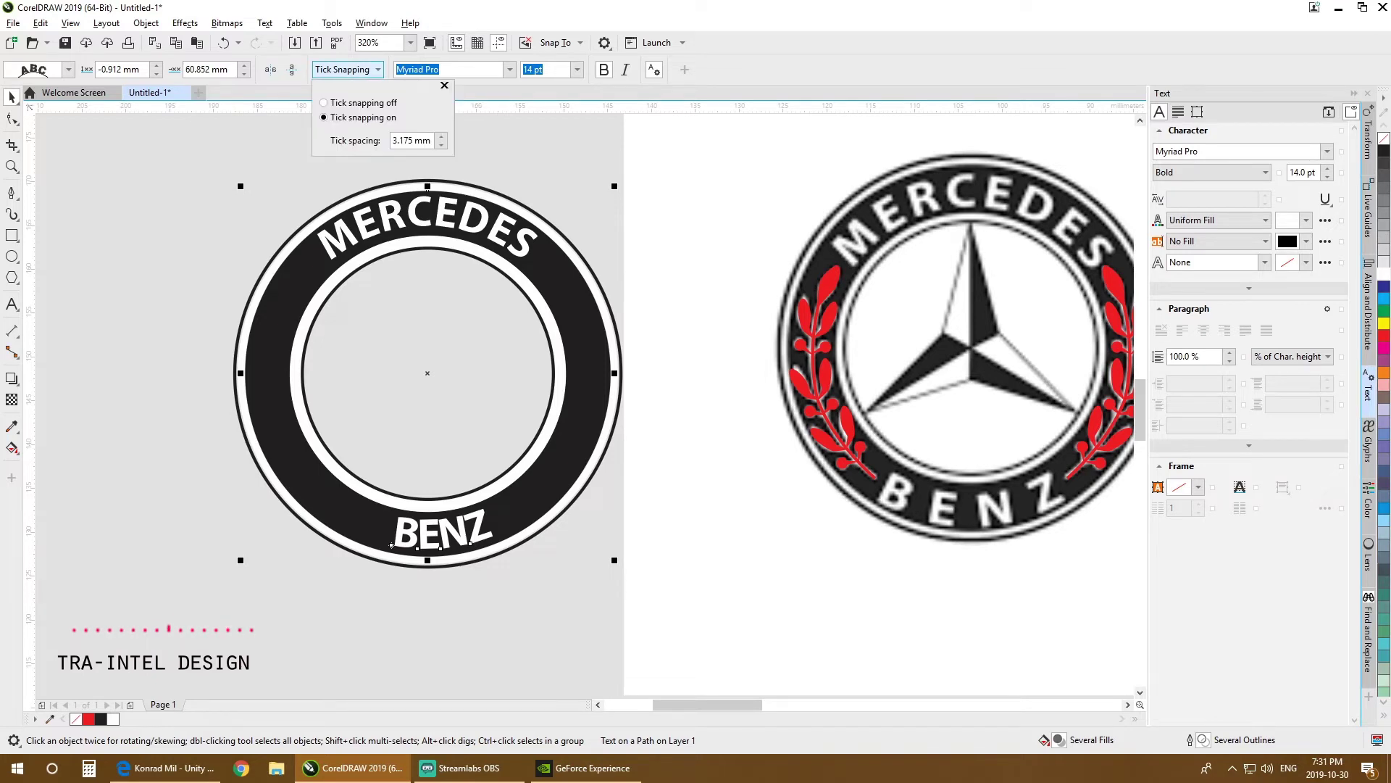
click(348, 69)
click(156, 66)
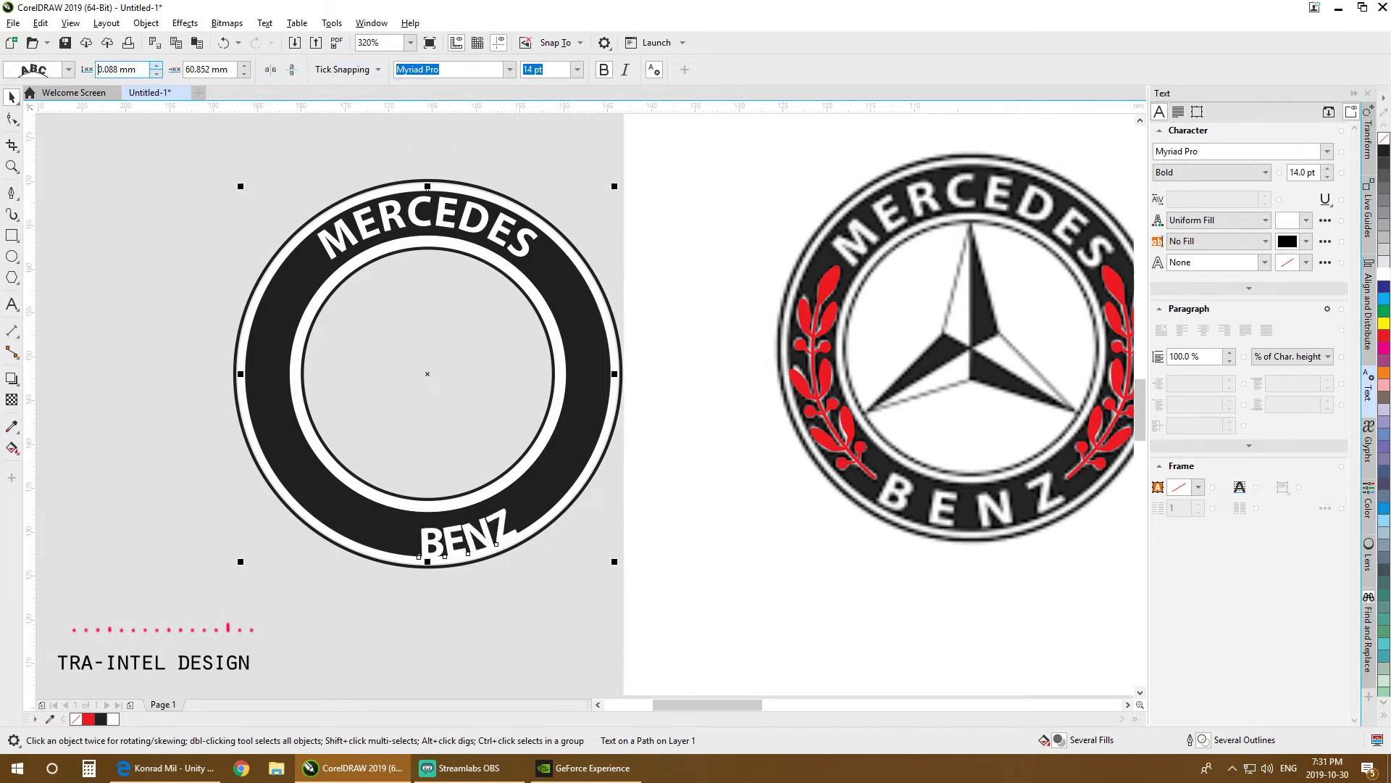
click(156, 65)
click(157, 73)
click(157, 73)
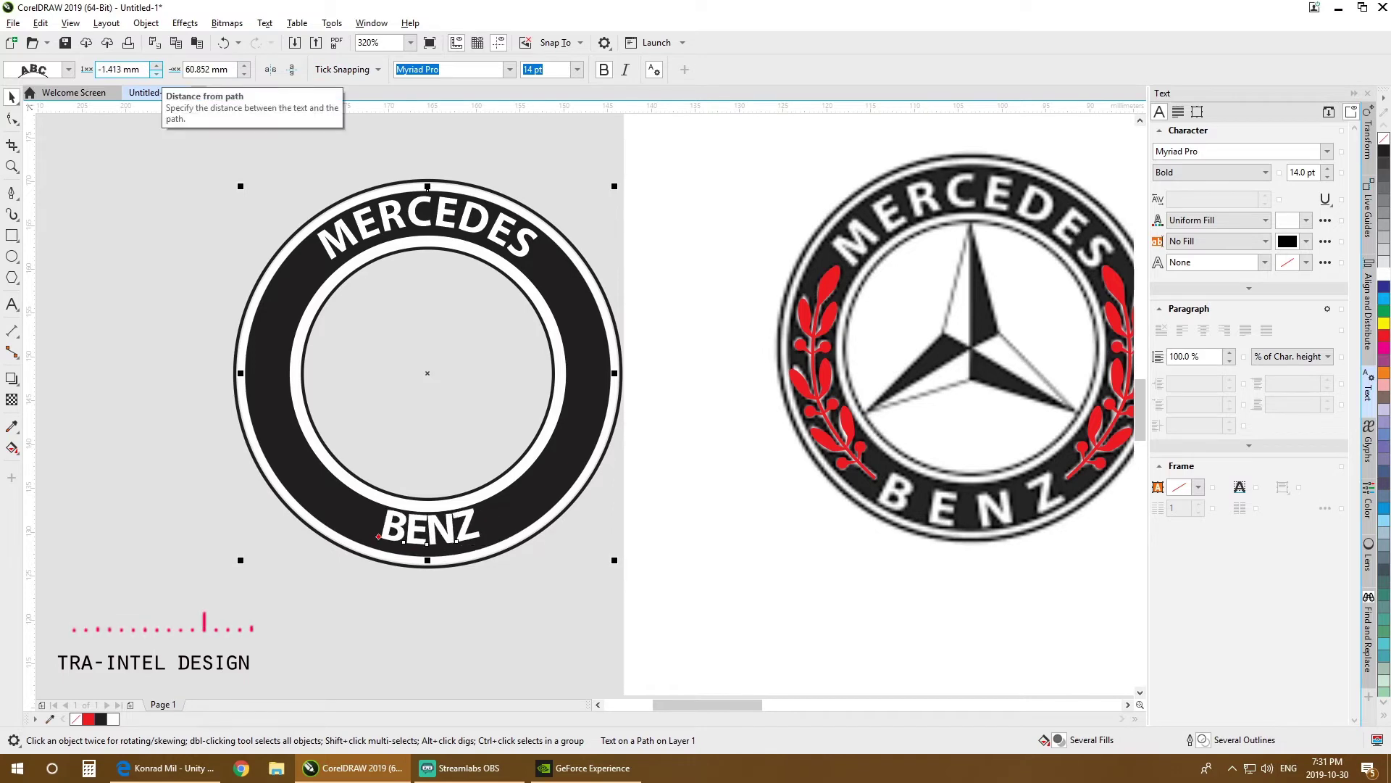
click(245, 65)
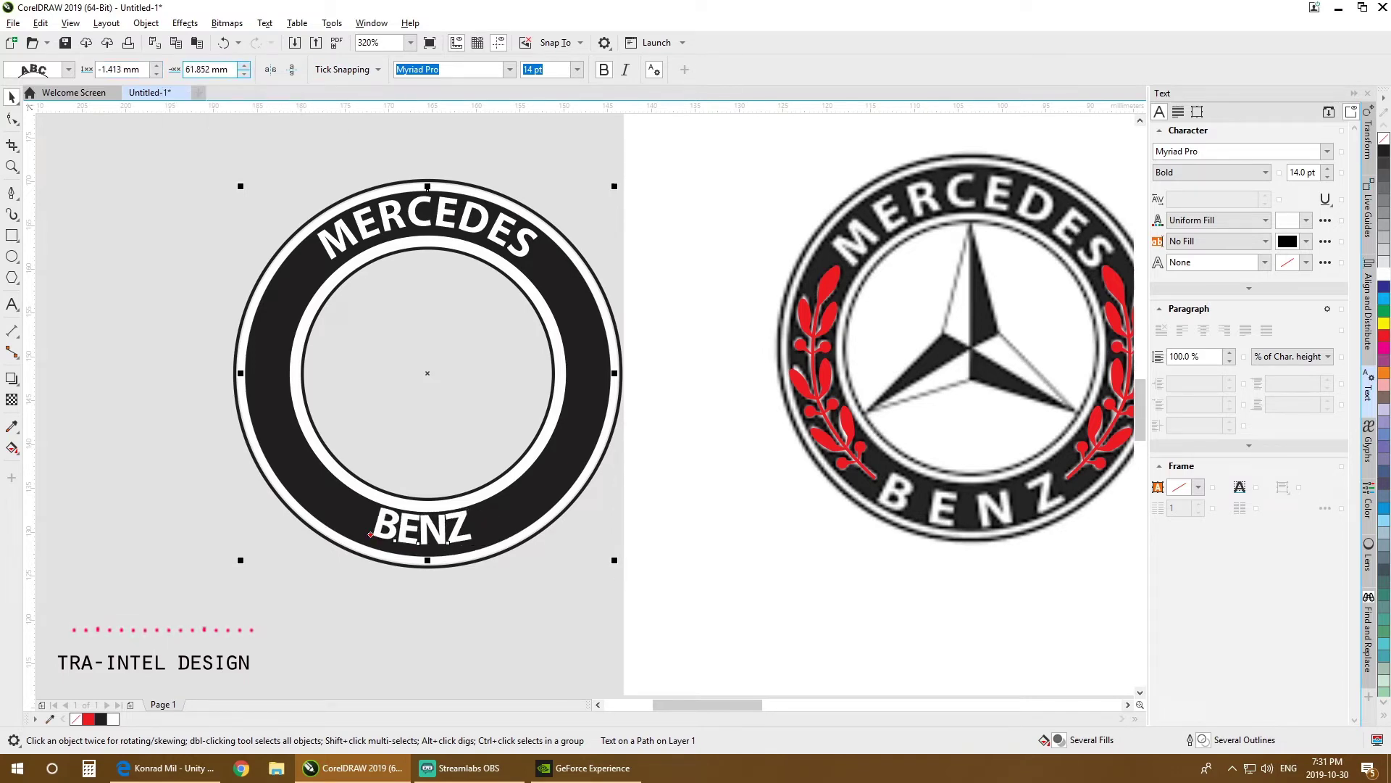
click(244, 66)
click(244, 66)
click(157, 73)
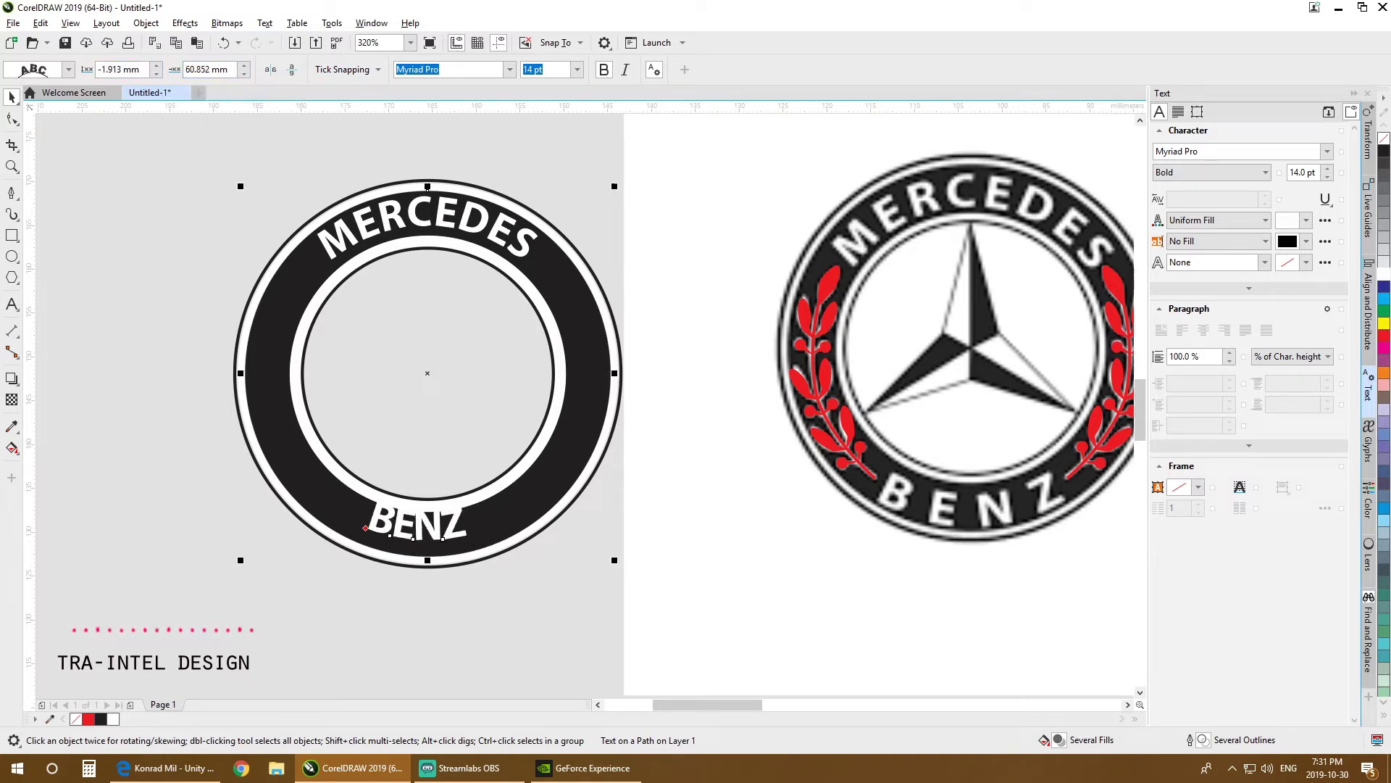
click(155, 65)
click(155, 65)
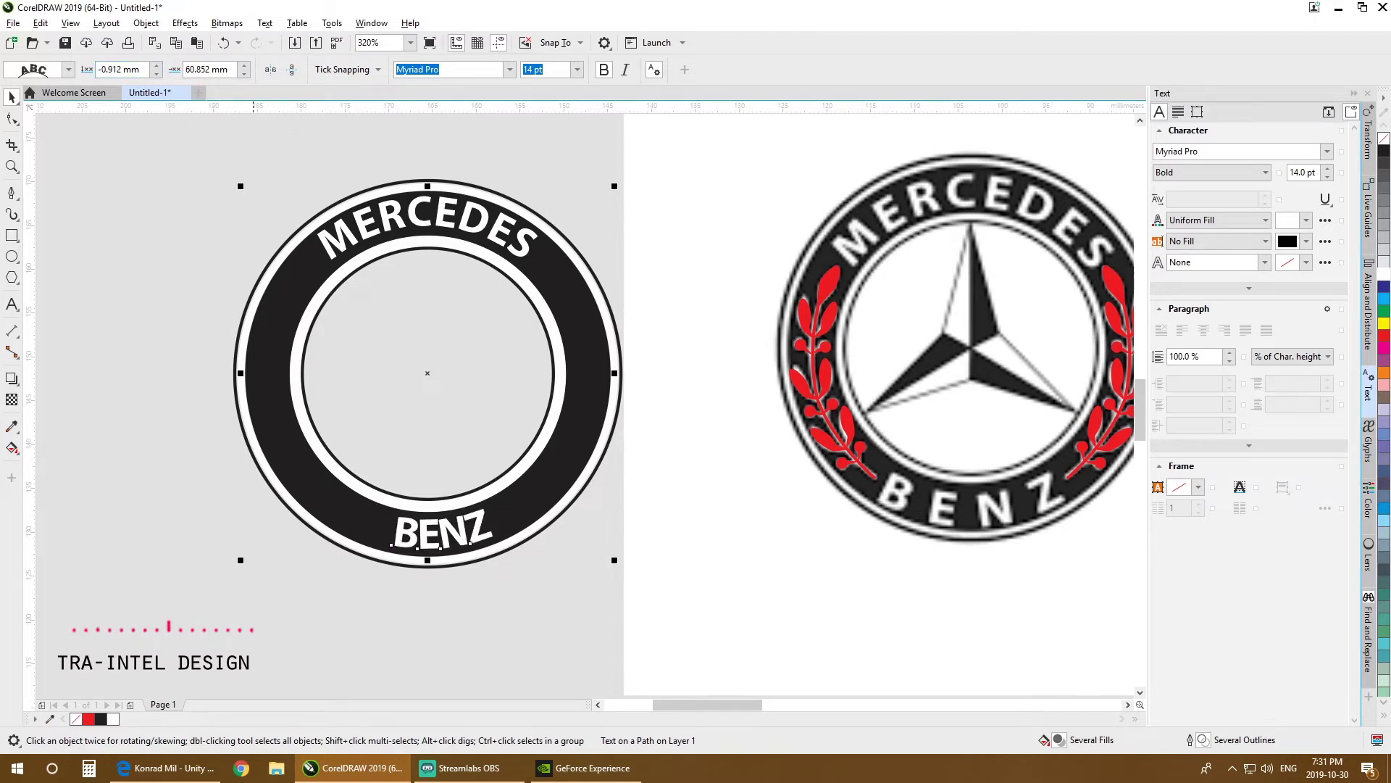
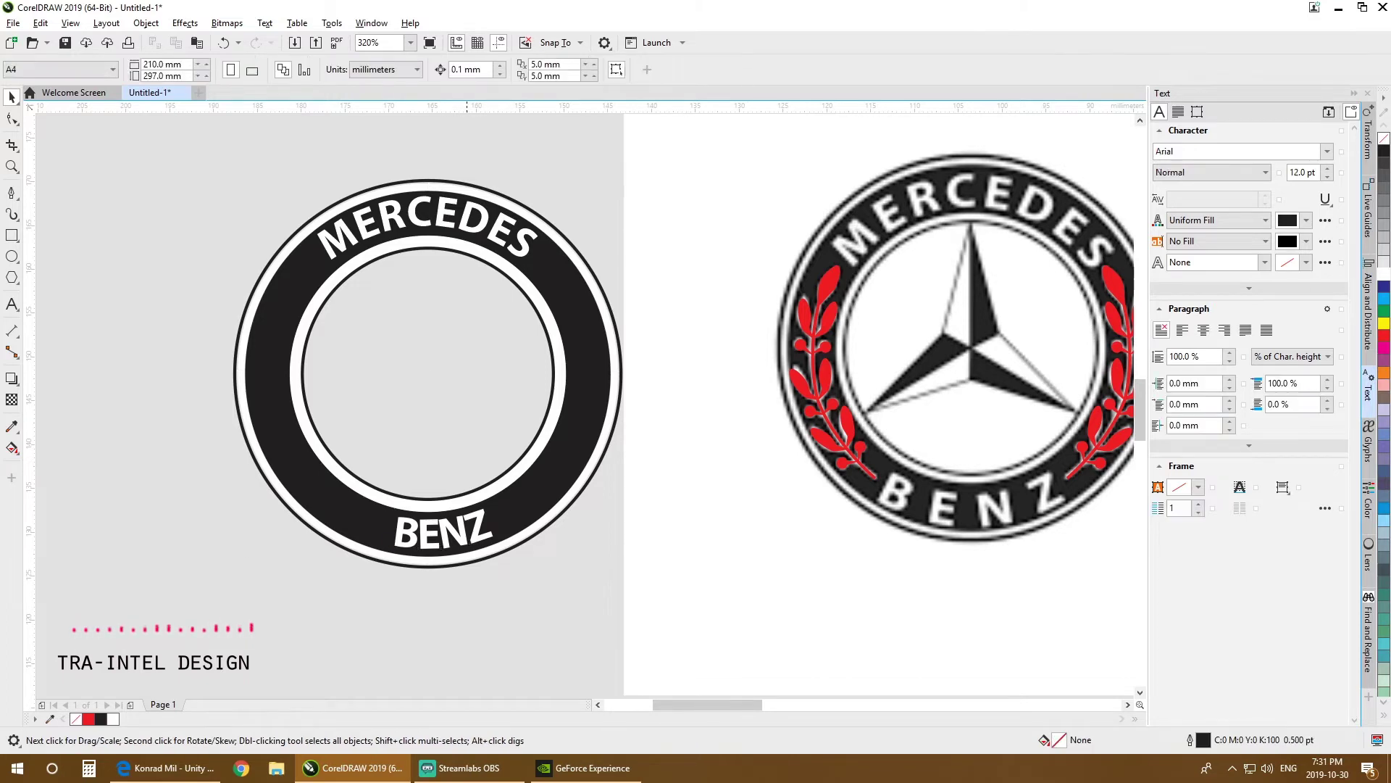
Step: Select only the BENZ text within the ring group, then cut and paste it in place to detach it from the path
click(462, 540)
click(462, 540)
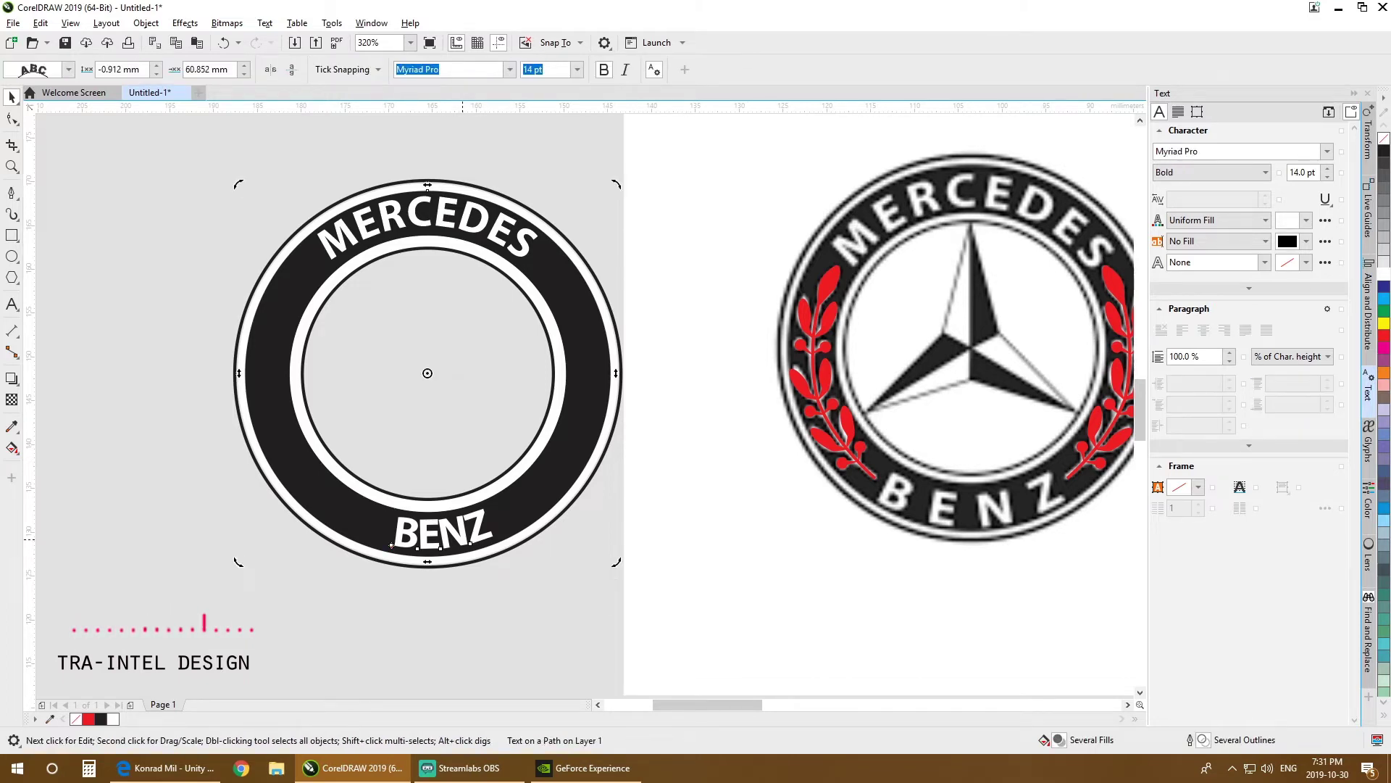
click(463, 540)
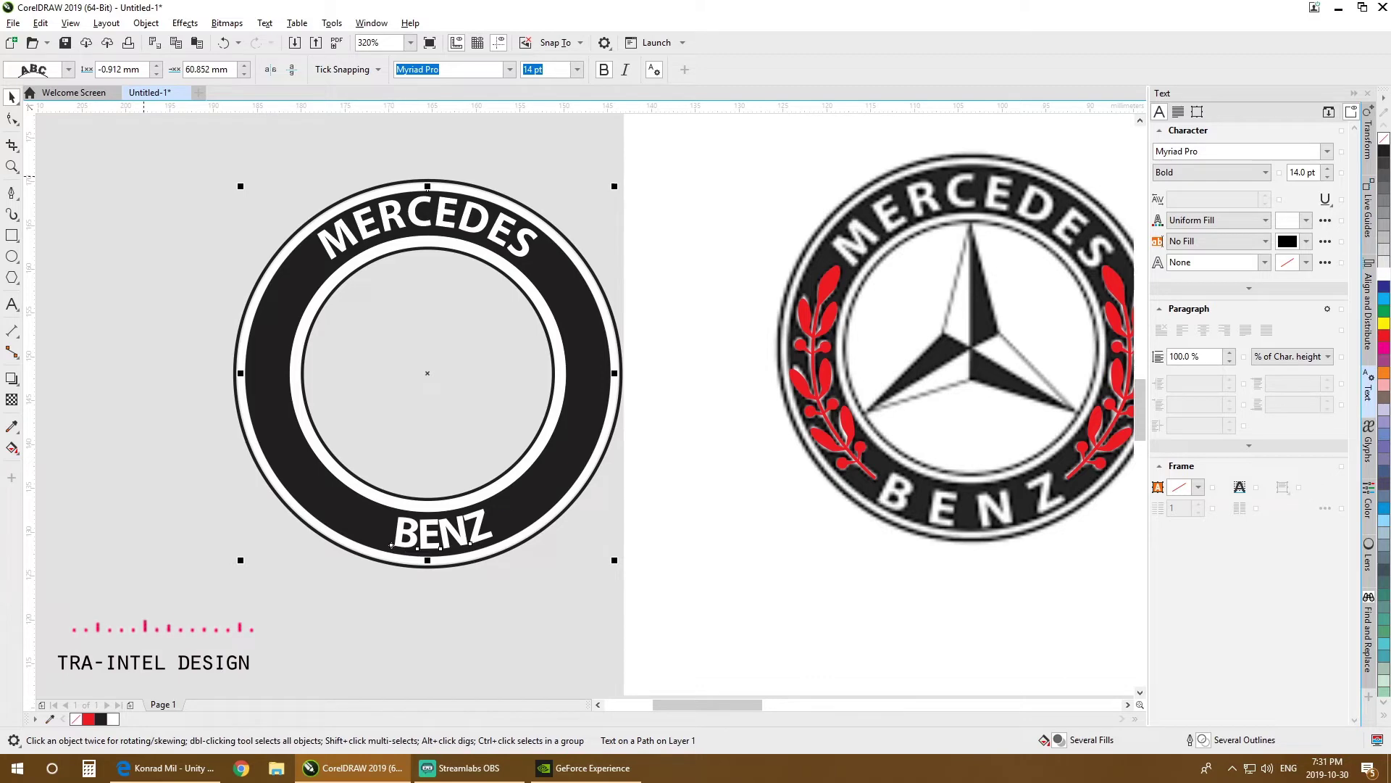
key(F10)
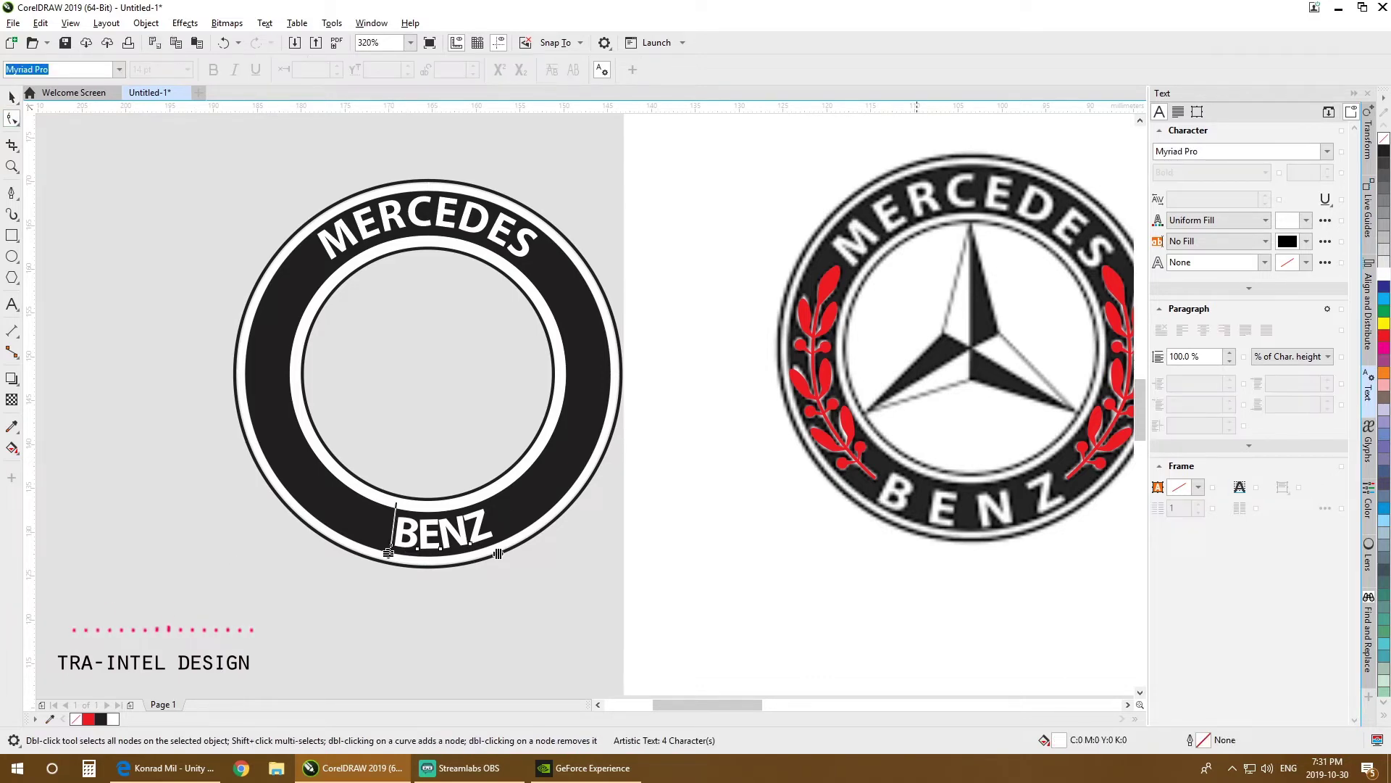
key(space)
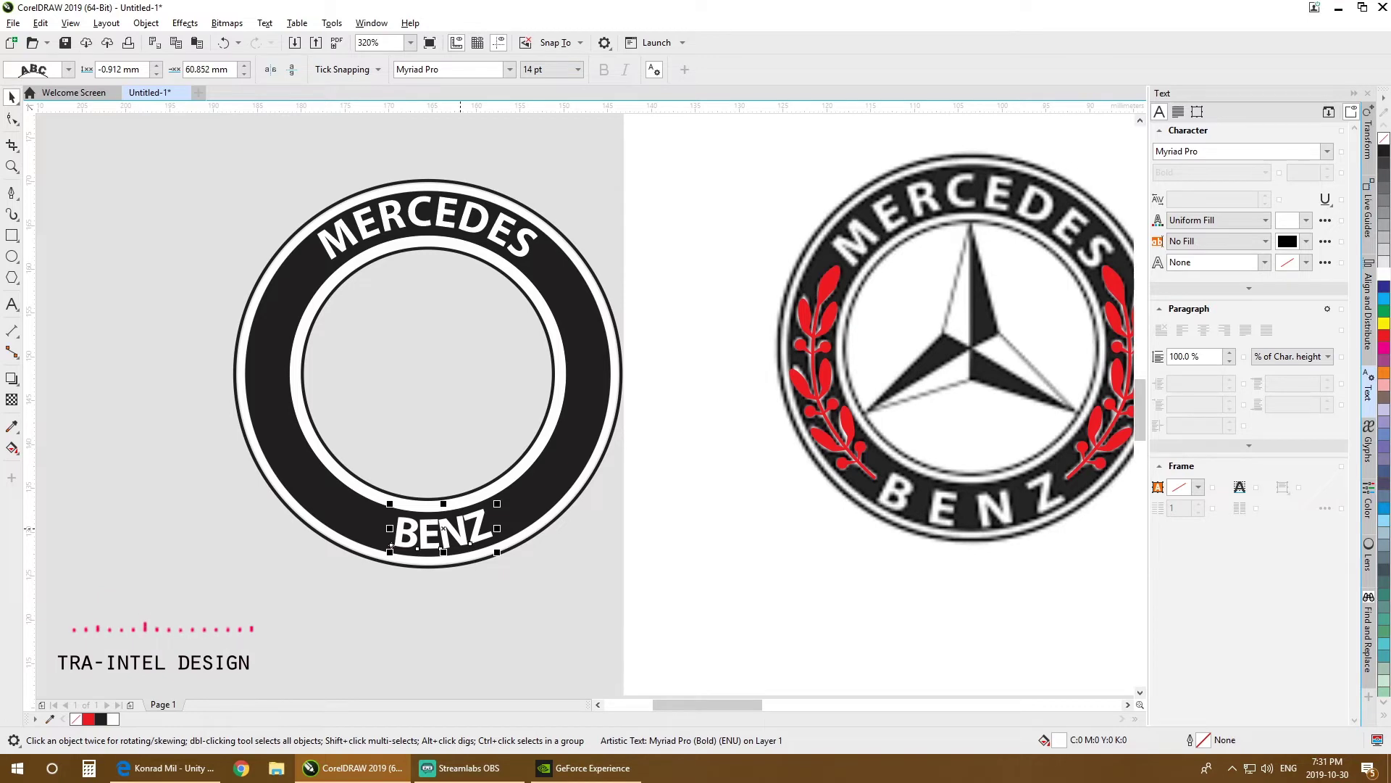
key(ctrl+x)
key(ctrl+v)
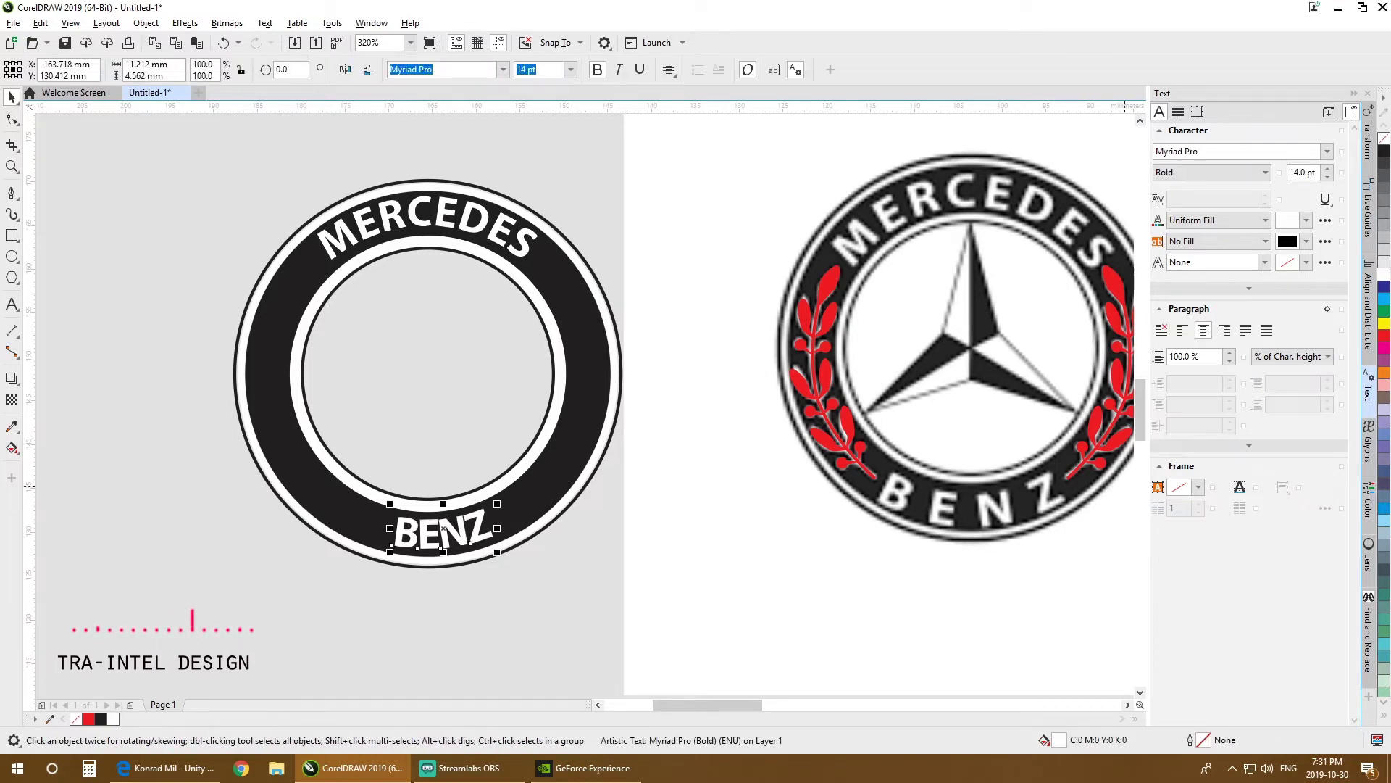
double_click(465, 529)
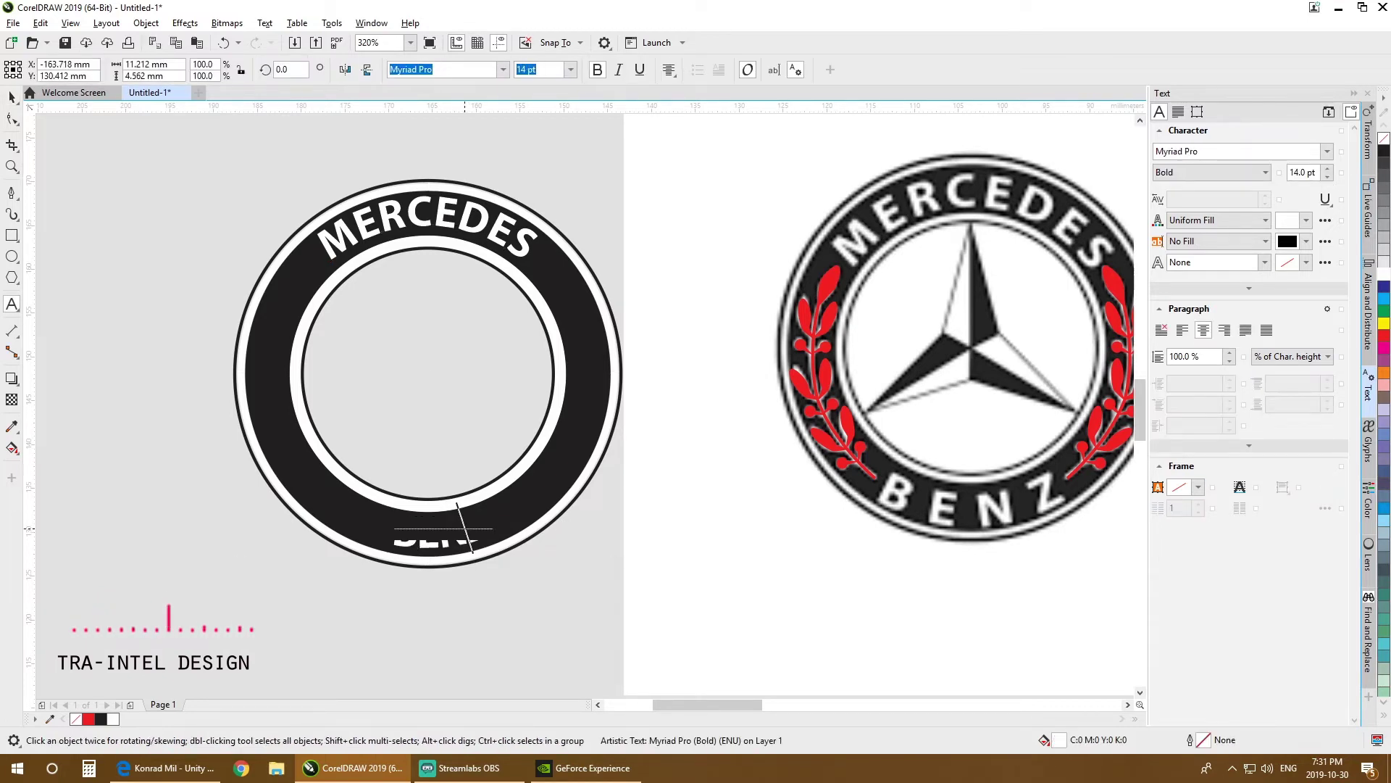
key(ctrl+a)
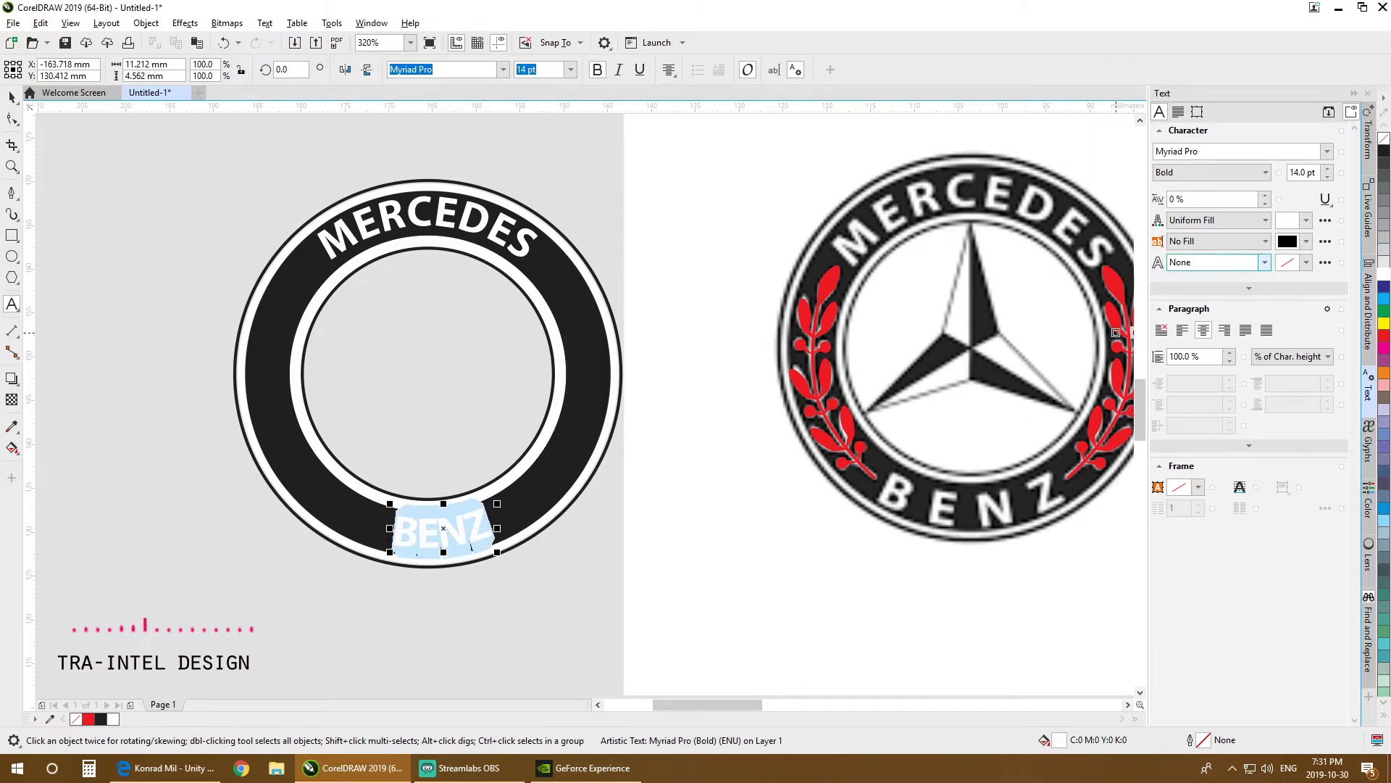
click(497, 490)
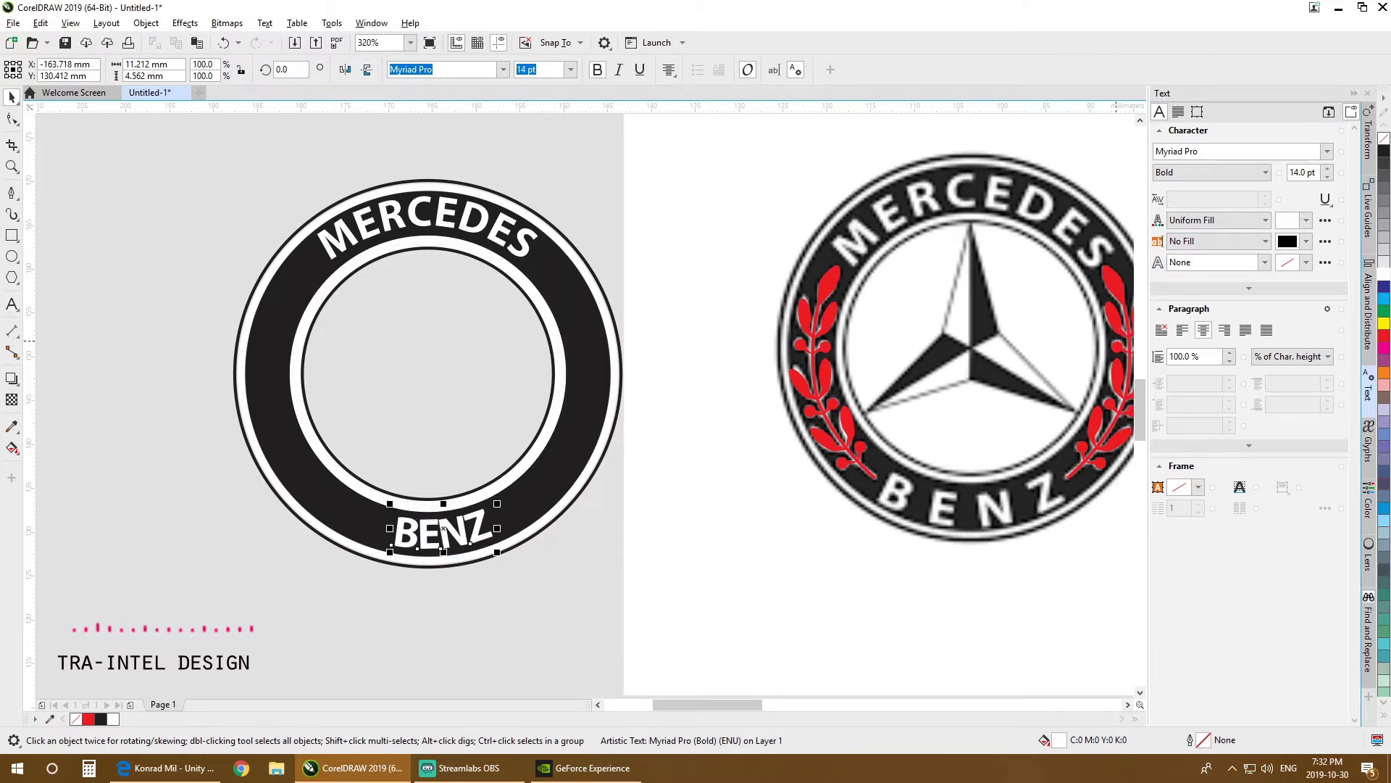
Step: Set the range kerning of all the BENZ letters to 165 % and deselect the text
key(F8)
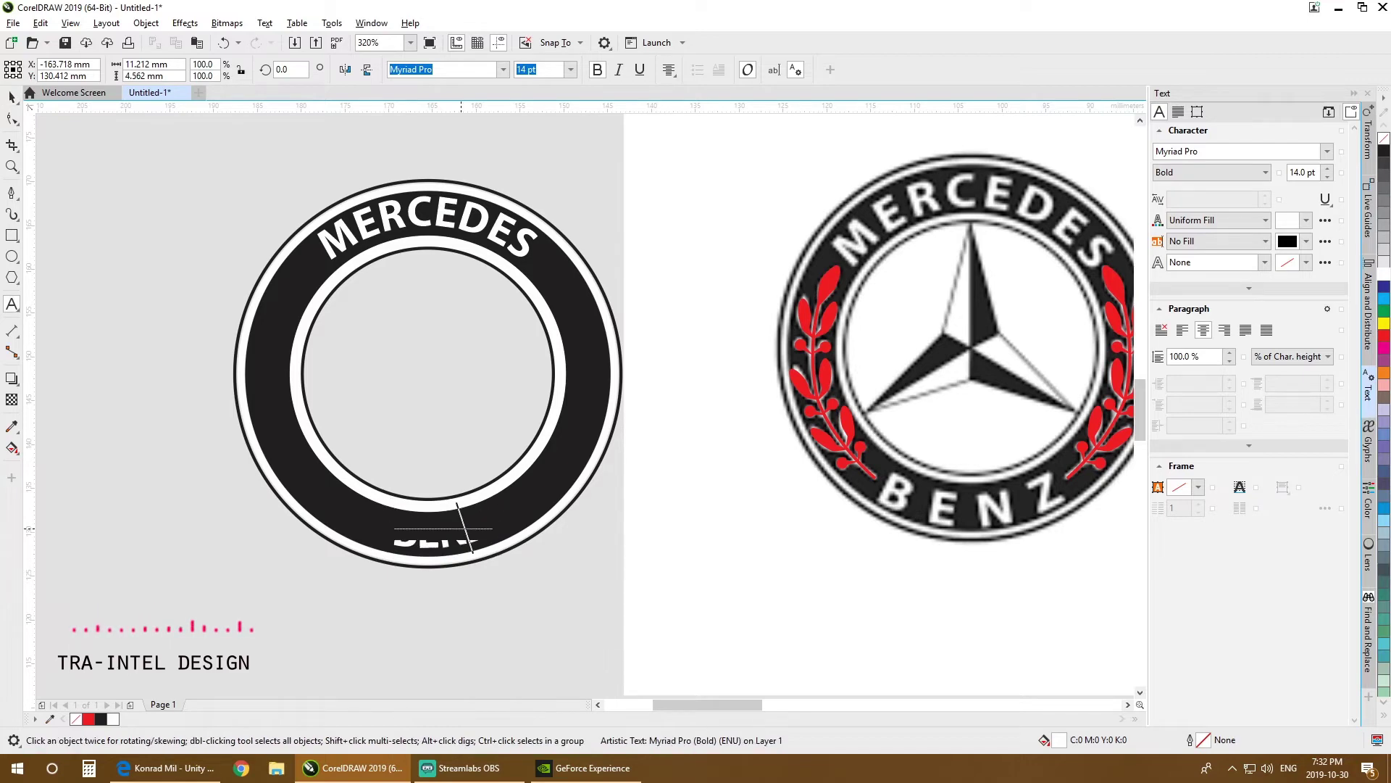
key(ctrl+a)
click(1266, 195)
click(1265, 196)
click(1265, 196)
click(1265, 195)
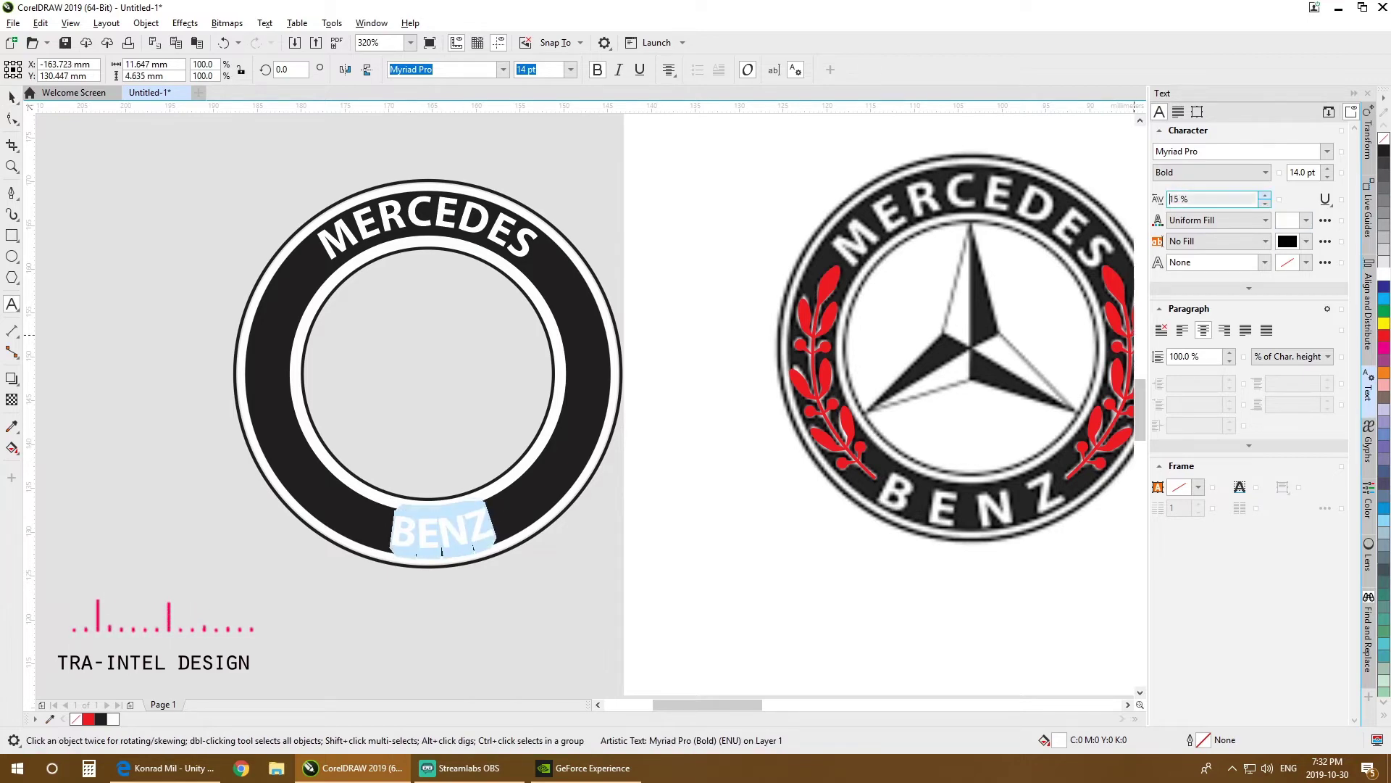
click(1265, 196)
click(1265, 195)
click(1265, 196)
click(1265, 196)
key(Up)
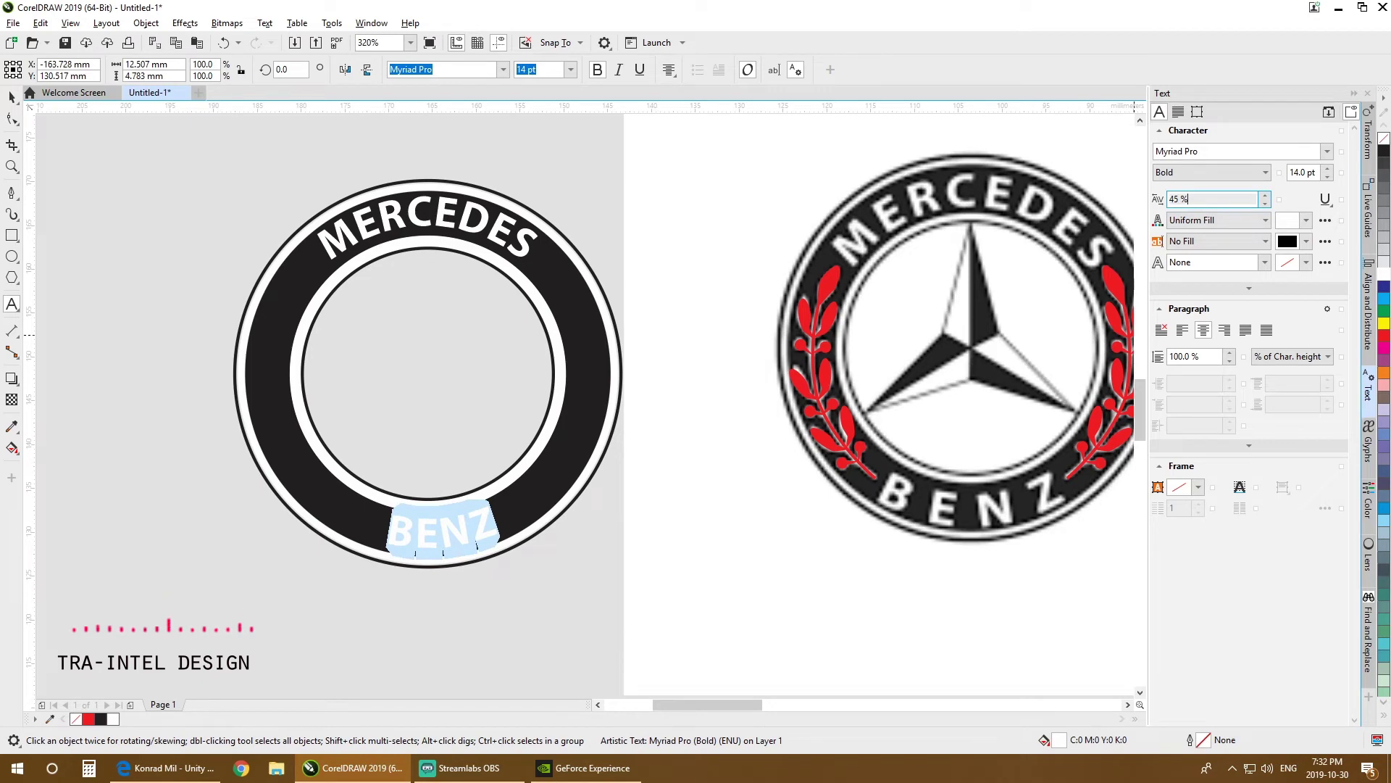
key(Up)
key(Up)
key(Up)
key(Up)
key(Up)
key(Up)
key(Up)
key(Up)
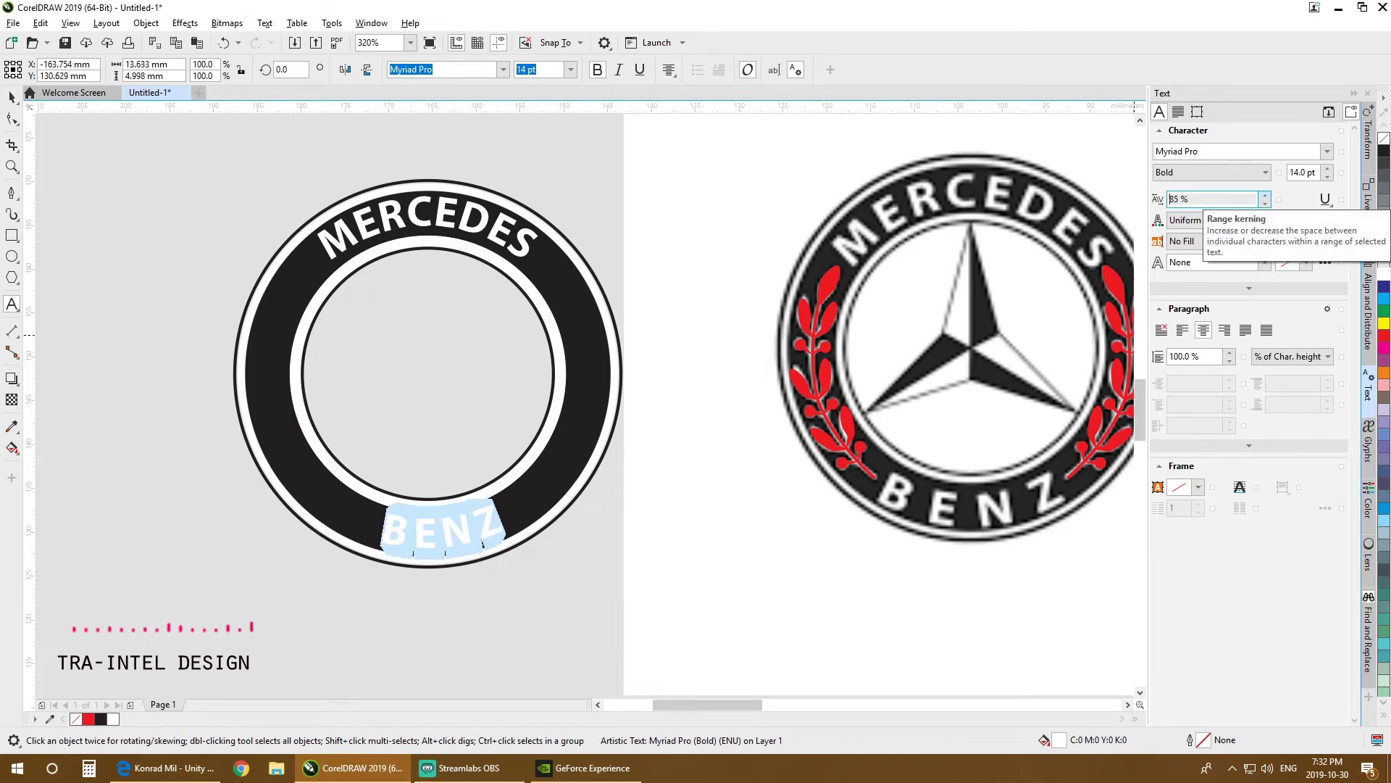
key(Up)
key(Up)
key(Up)
key(Up)
key(Up)
key(Up)
key(Up)
key(Up)
key(Up)
key(Up)
key(Up)
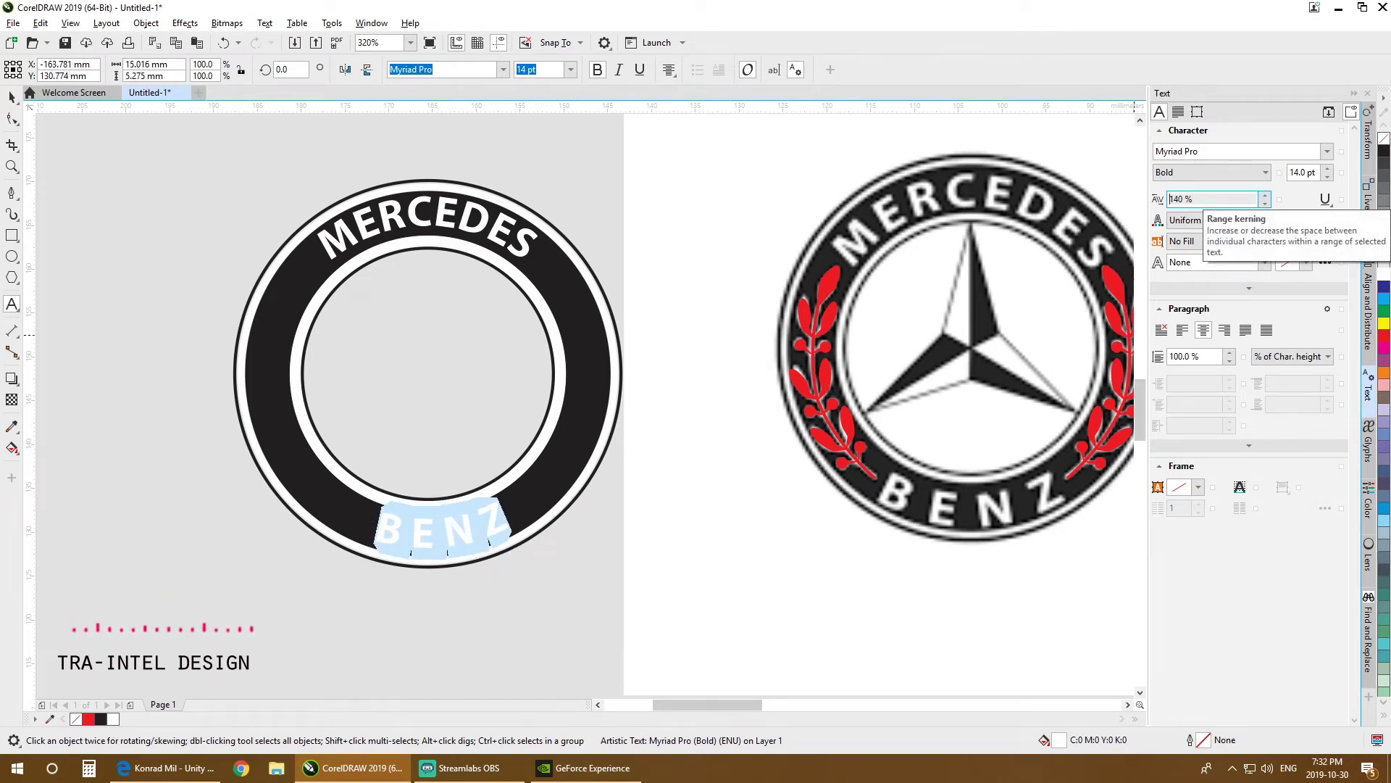
key(Up)
key(Up)
key(Up)
key(Up)
key(Up)
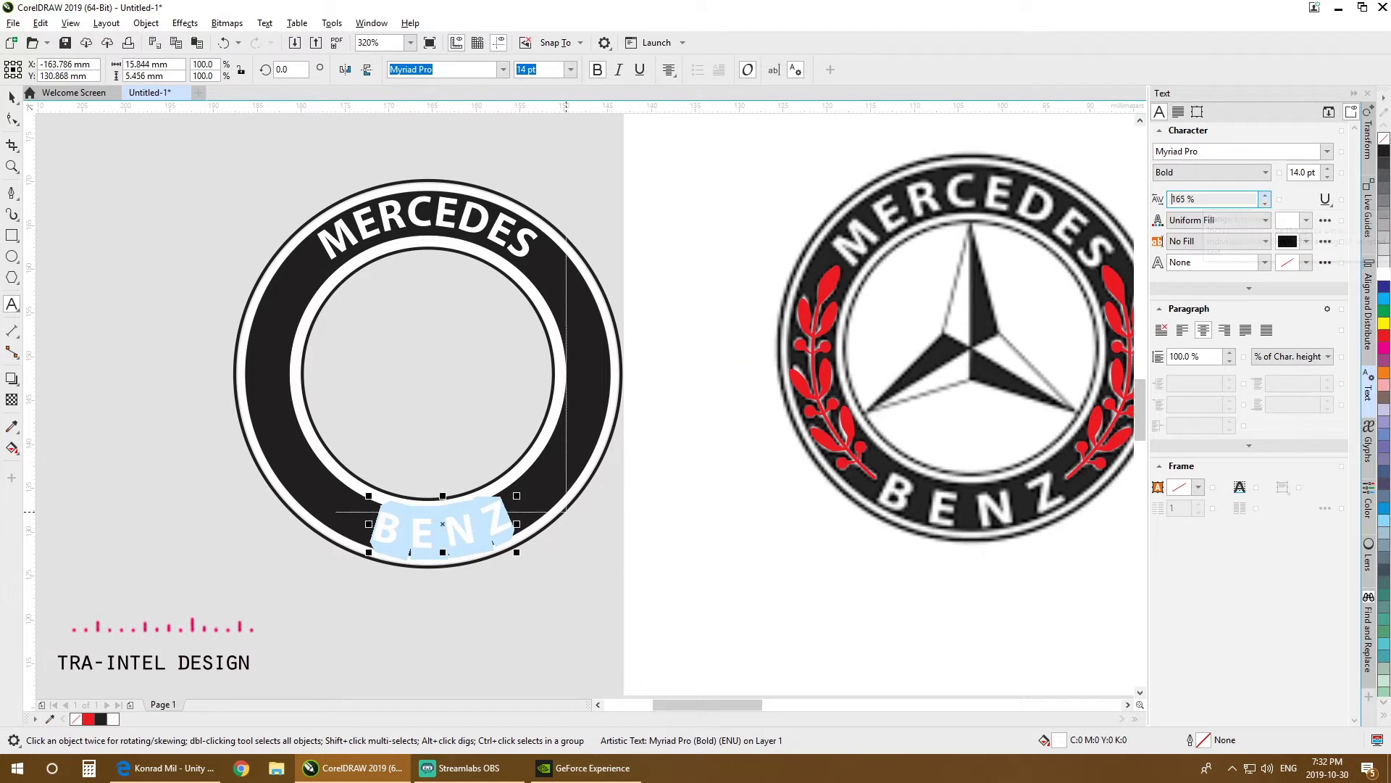
click(441, 524)
key(ctrl+space)
click(478, 323)
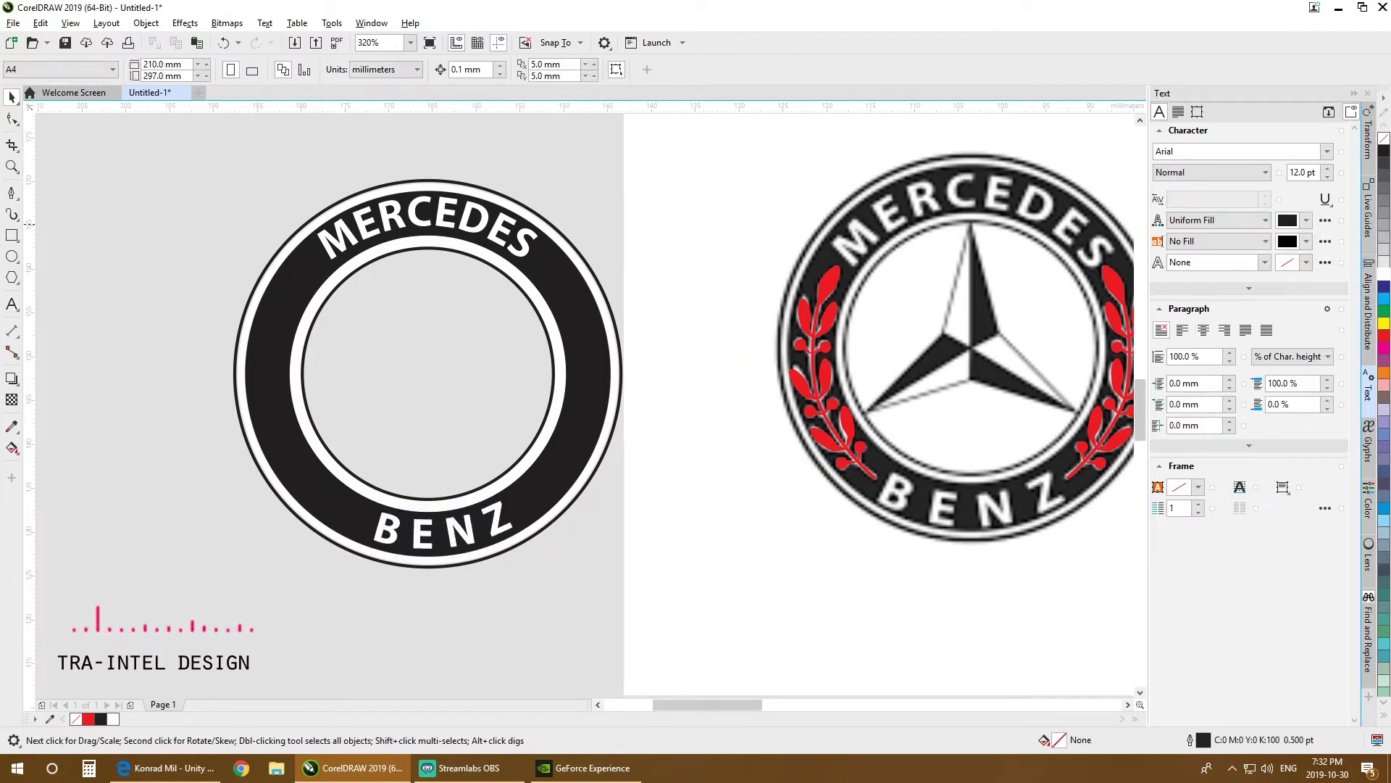
Step: Slightly increase the range kerning of all the curved MERCEDES letters to match the reference logo's spacing
click(476, 233)
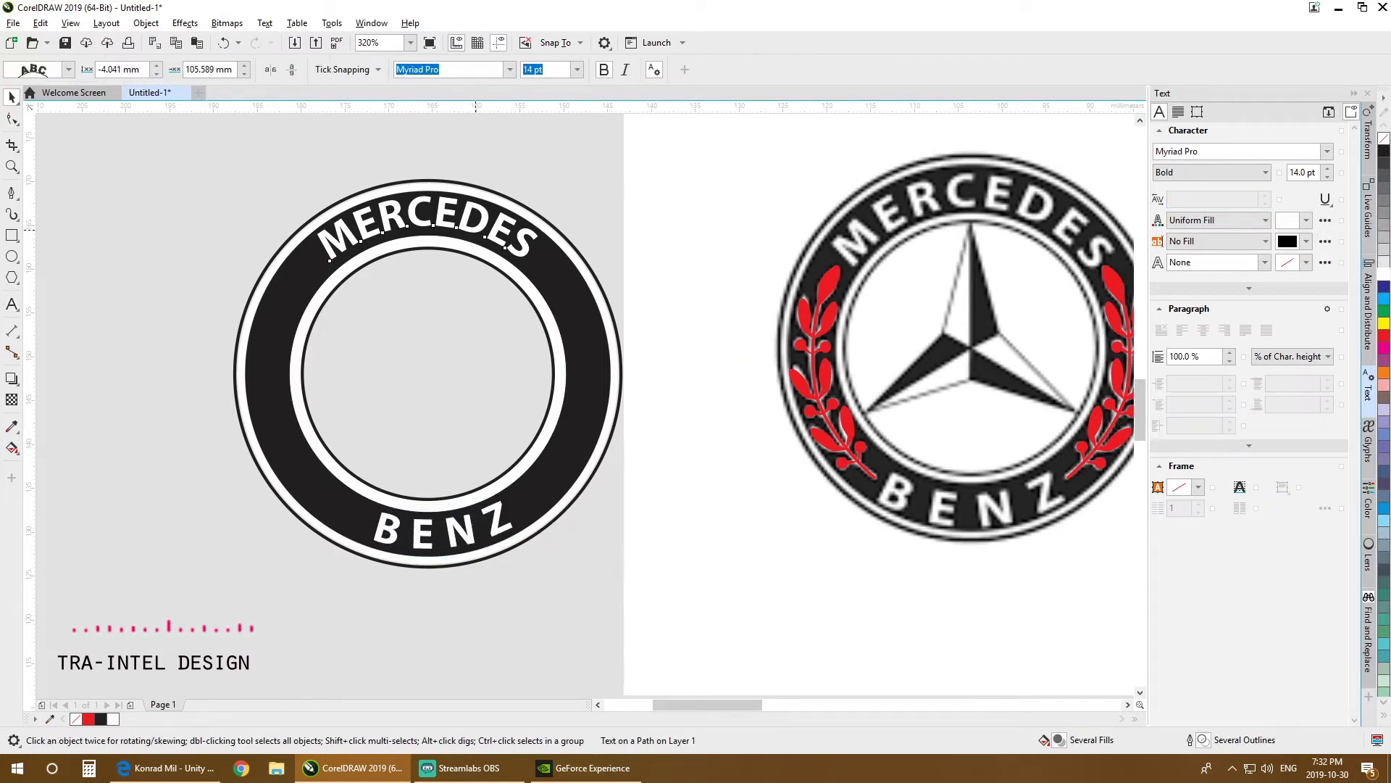
double_click(500, 217)
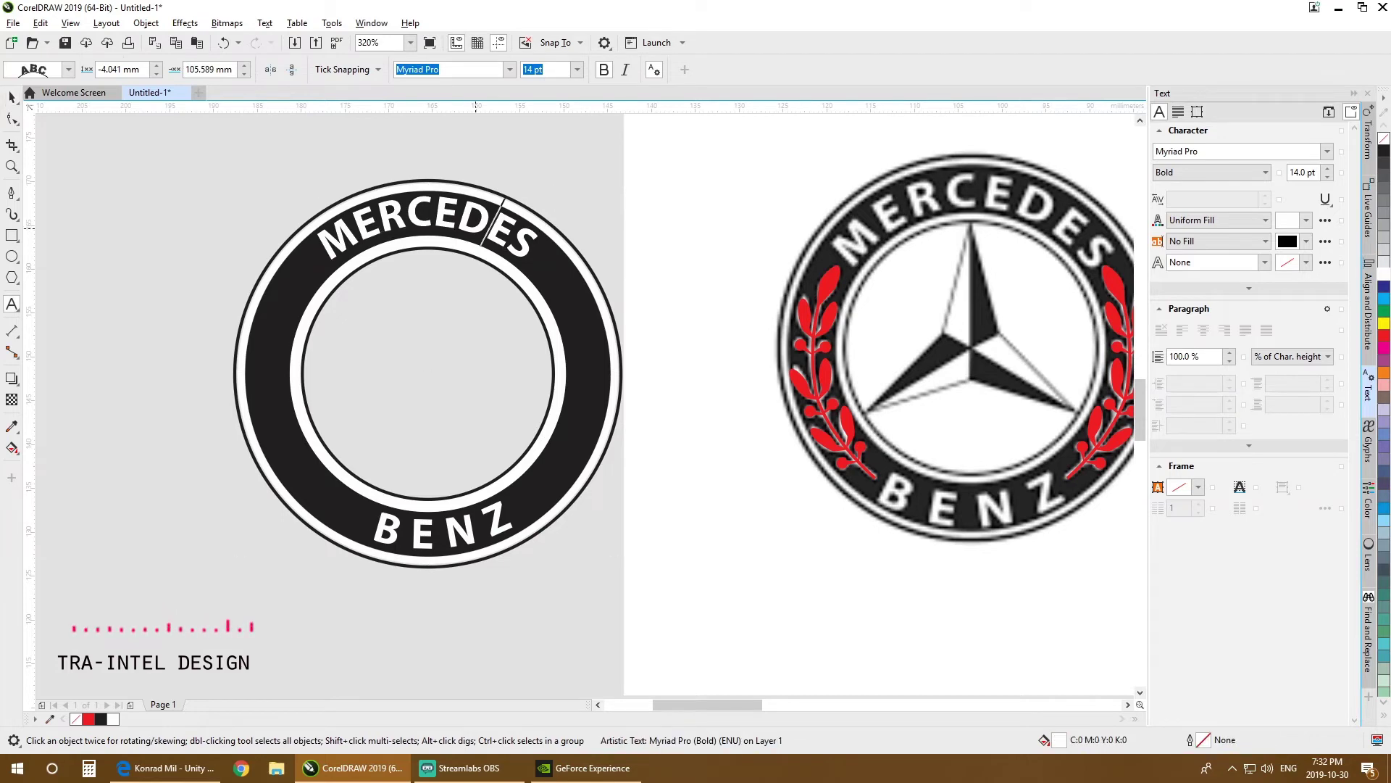
key(ctrl+a)
click(1265, 195)
click(1265, 195)
click(1265, 195)
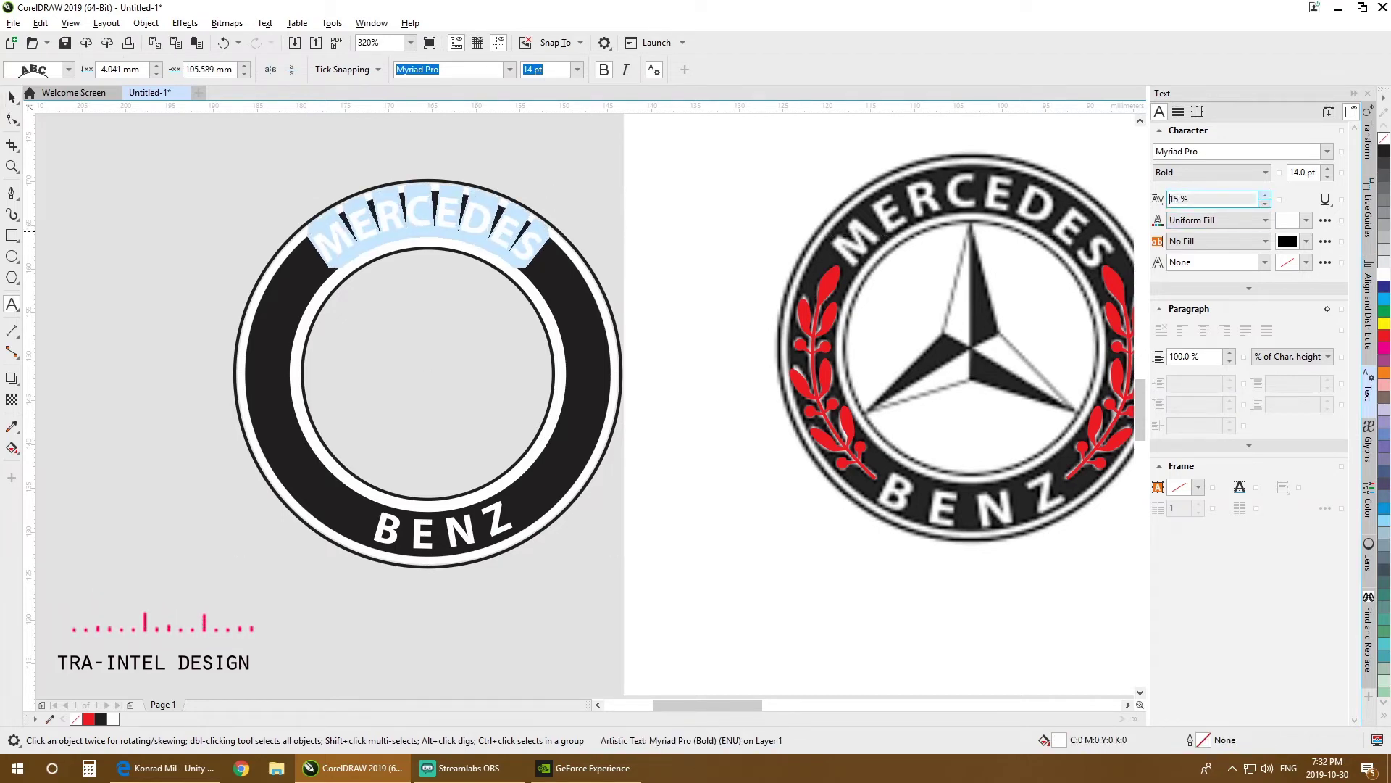
click(1265, 195)
click(668, 176)
key(ctrl+space)
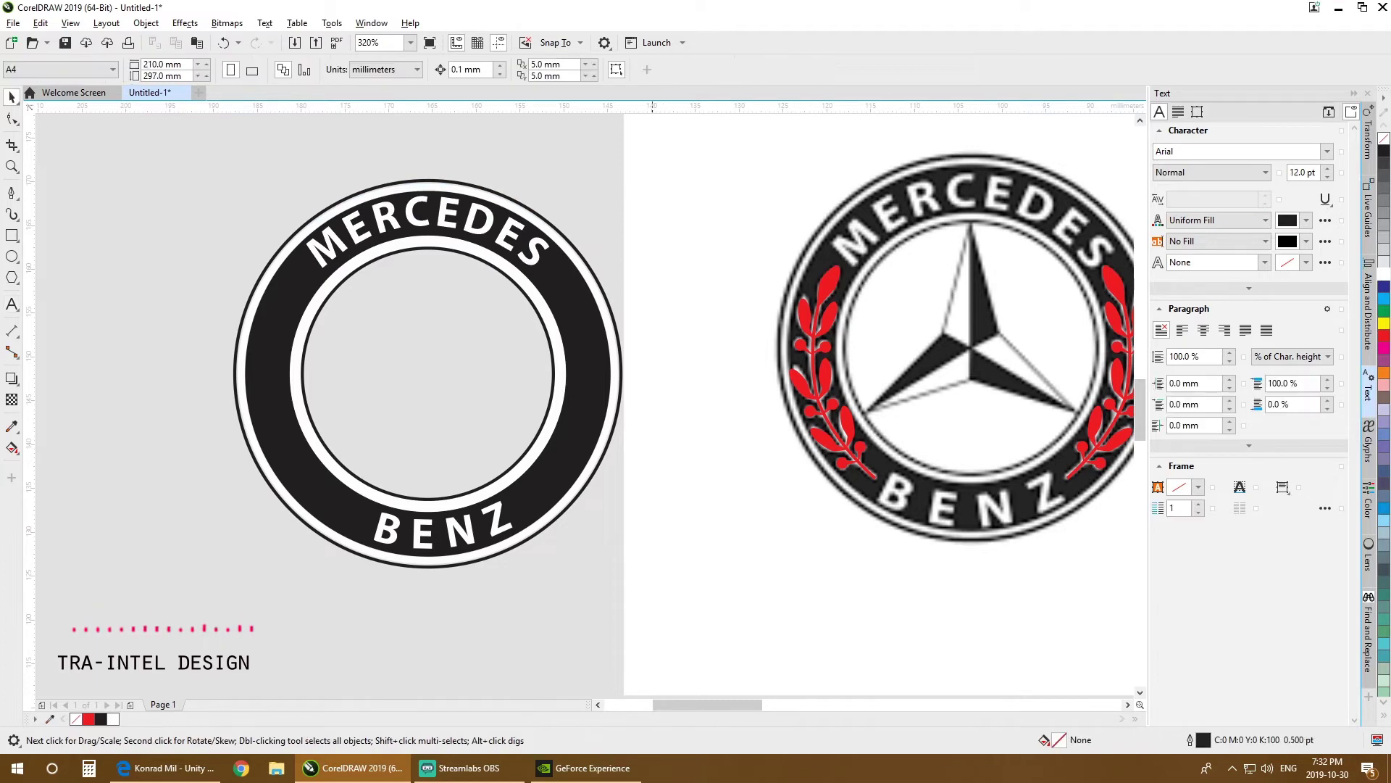
scroll(645, 449, down, 3)
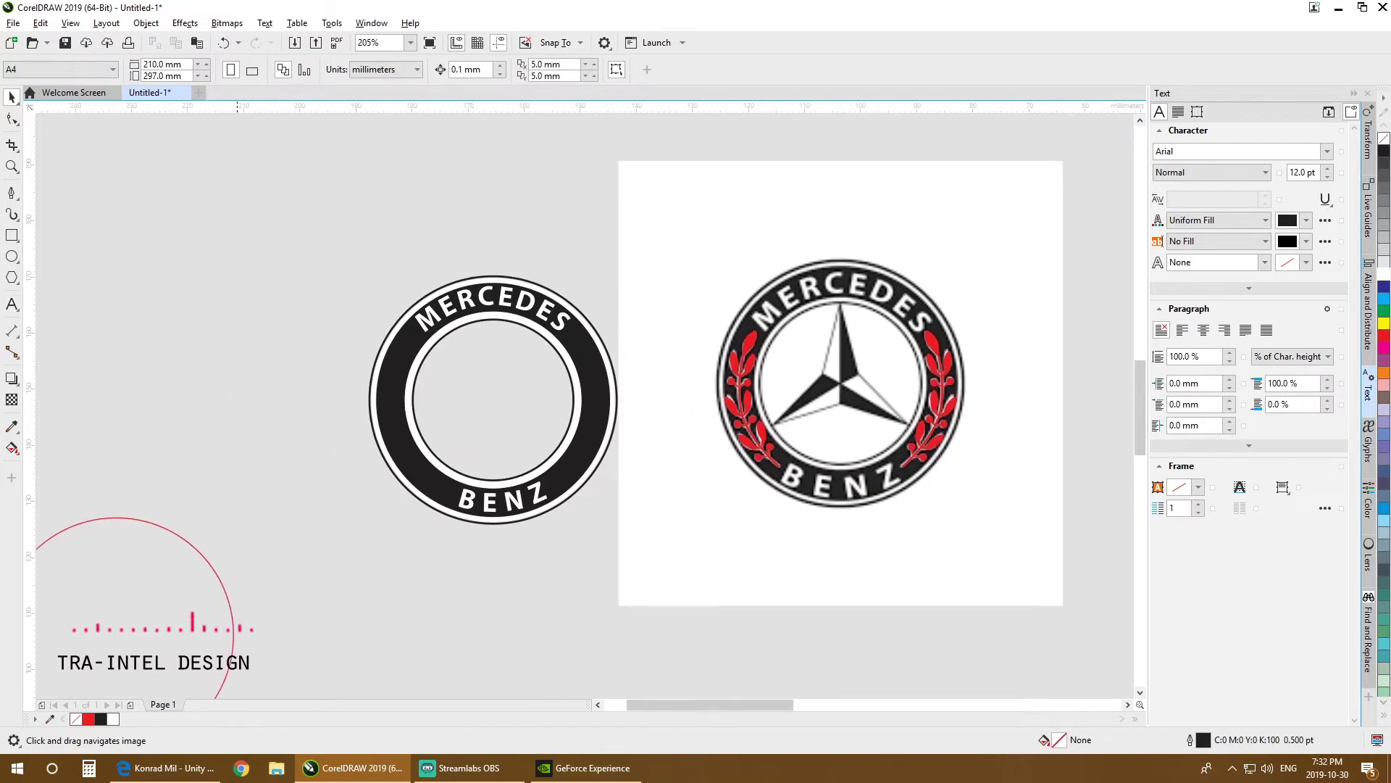
Step: Select both red laurel branches with the white ring circle and align their centers so the branches sit on the new black ring
drag(220, 582, 295, 524)
scroll(558, 455, up, 3)
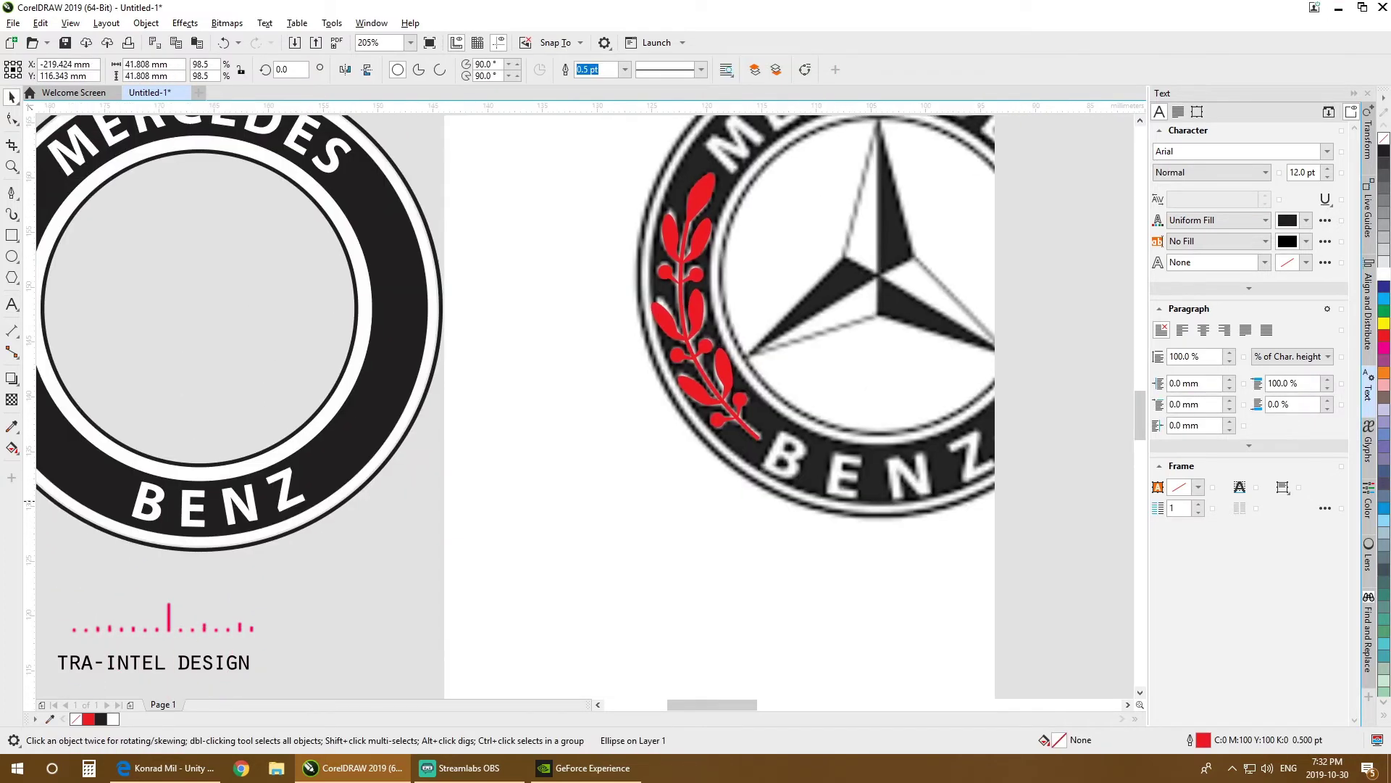
scroll(562, 453, down, 2)
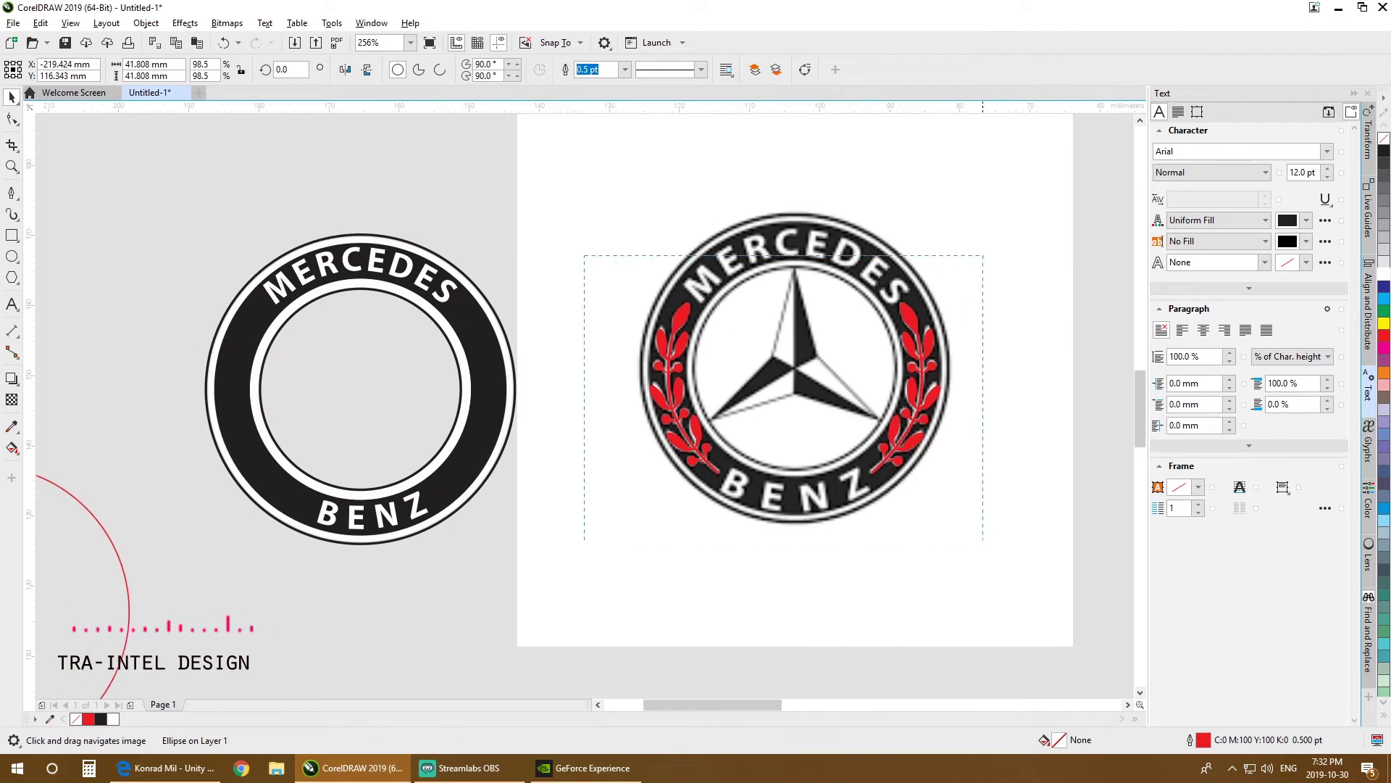
drag(983, 540, 983, 540)
shift+click(504, 363)
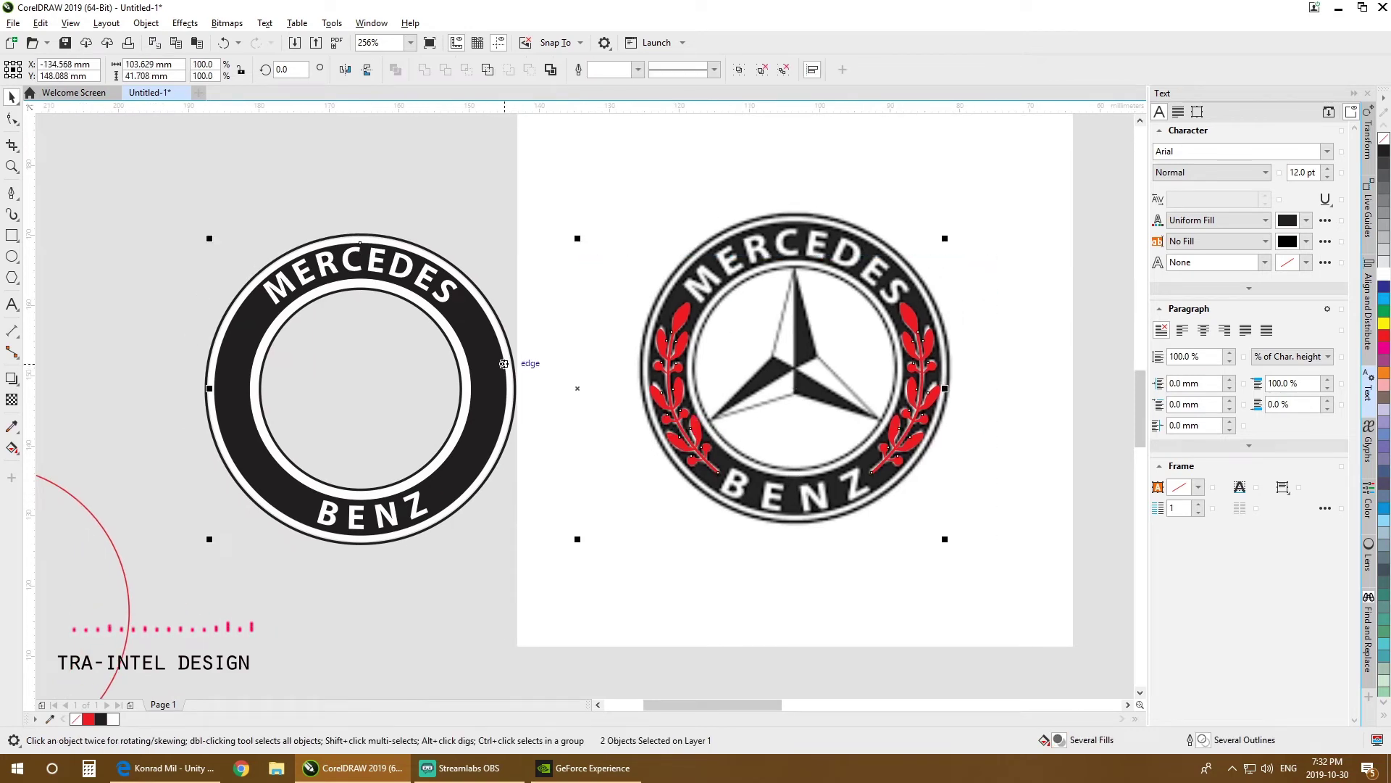
key(c)
key(e)
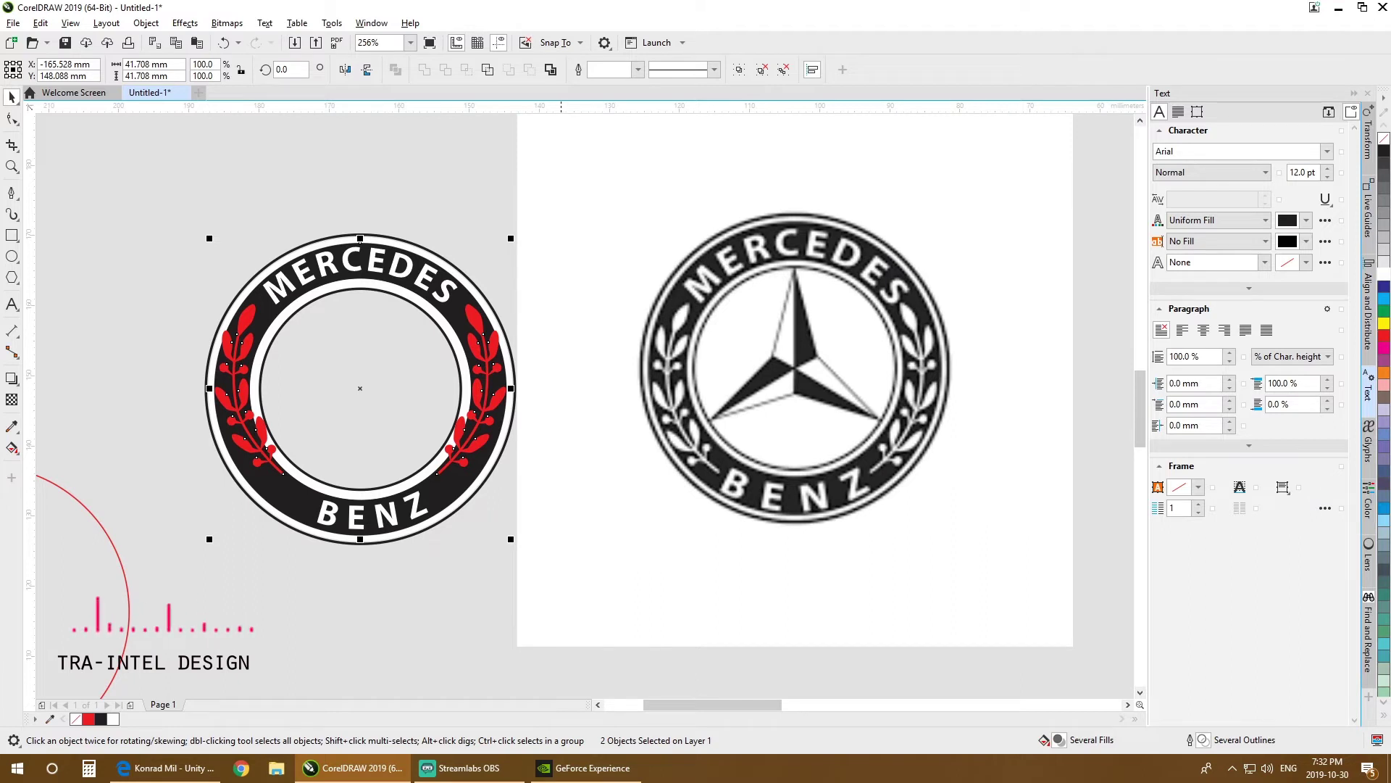
Step: Try nudging the laurel branches down together with the white ring circle, and undo the moves
key(Down)
key(Down)
key(Down)
key(Down)
key(Down)
key(Down)
key(Down)
key(Down)
key(Down)
key(Down)
key(Down)
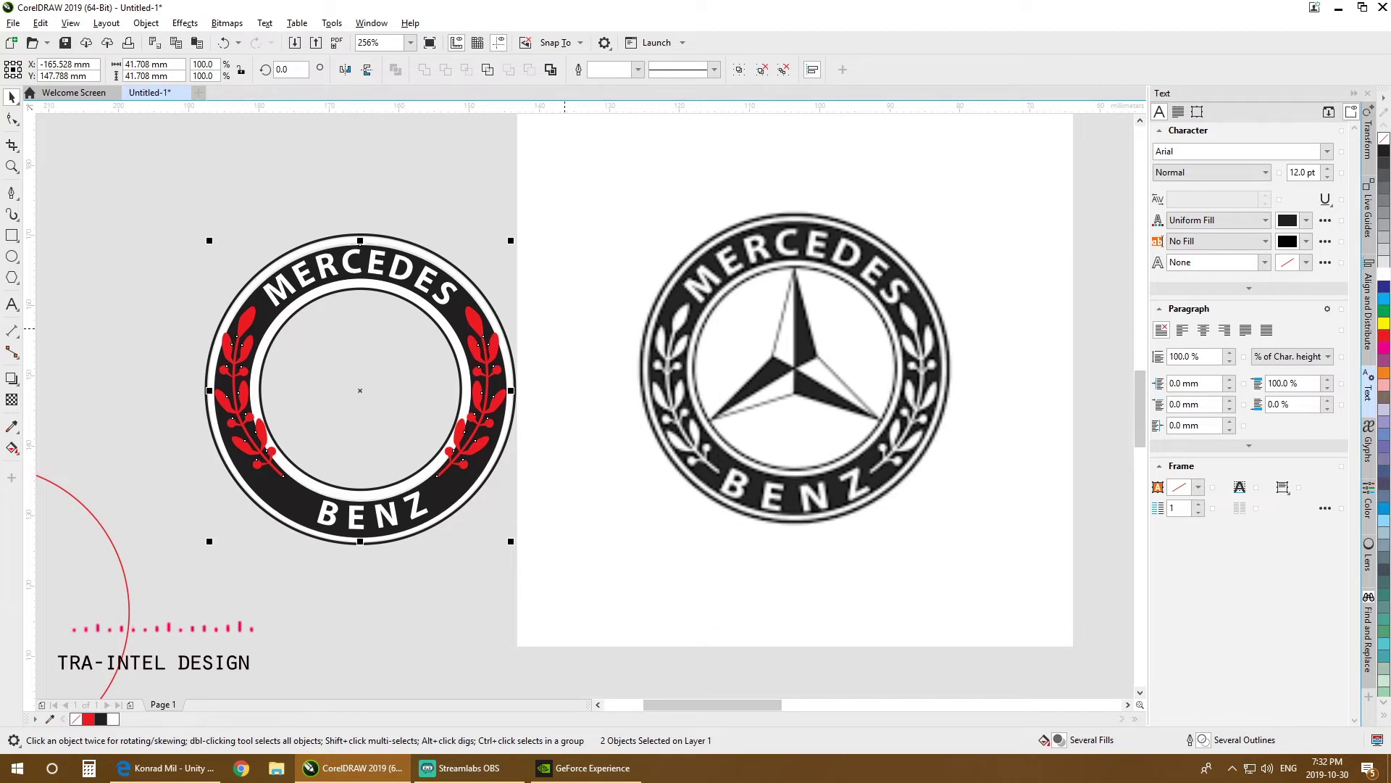
key(ctrl+z)
key(ctrl+z)
key(ctrl+z)
key(ctrl+z)
key(ctrl+z)
key(ctrl+z)
key(ctrl+z)
key(ctrl+z)
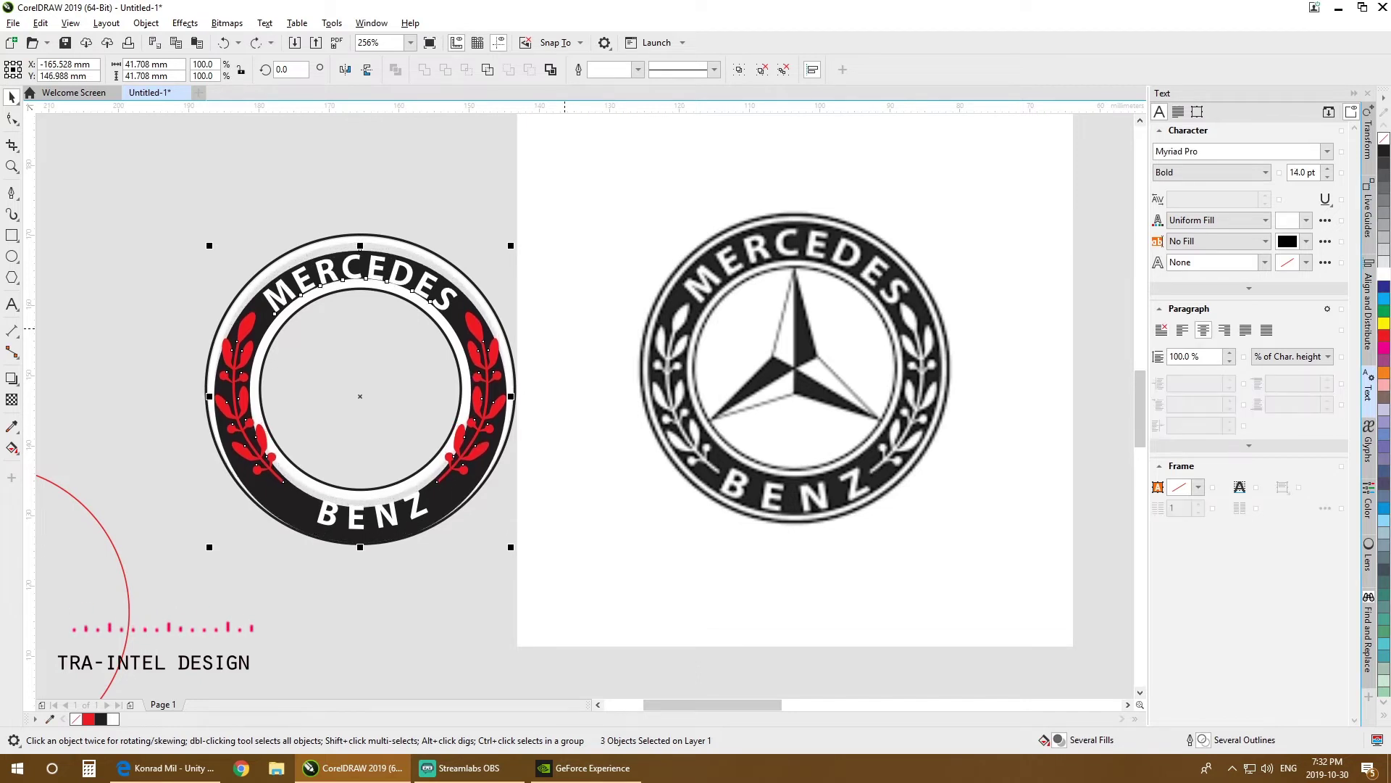
key(ctrl+z)
key(ctrl+z)
key(ctrl+z)
key(ctrl+z)
key(ctrl+z)
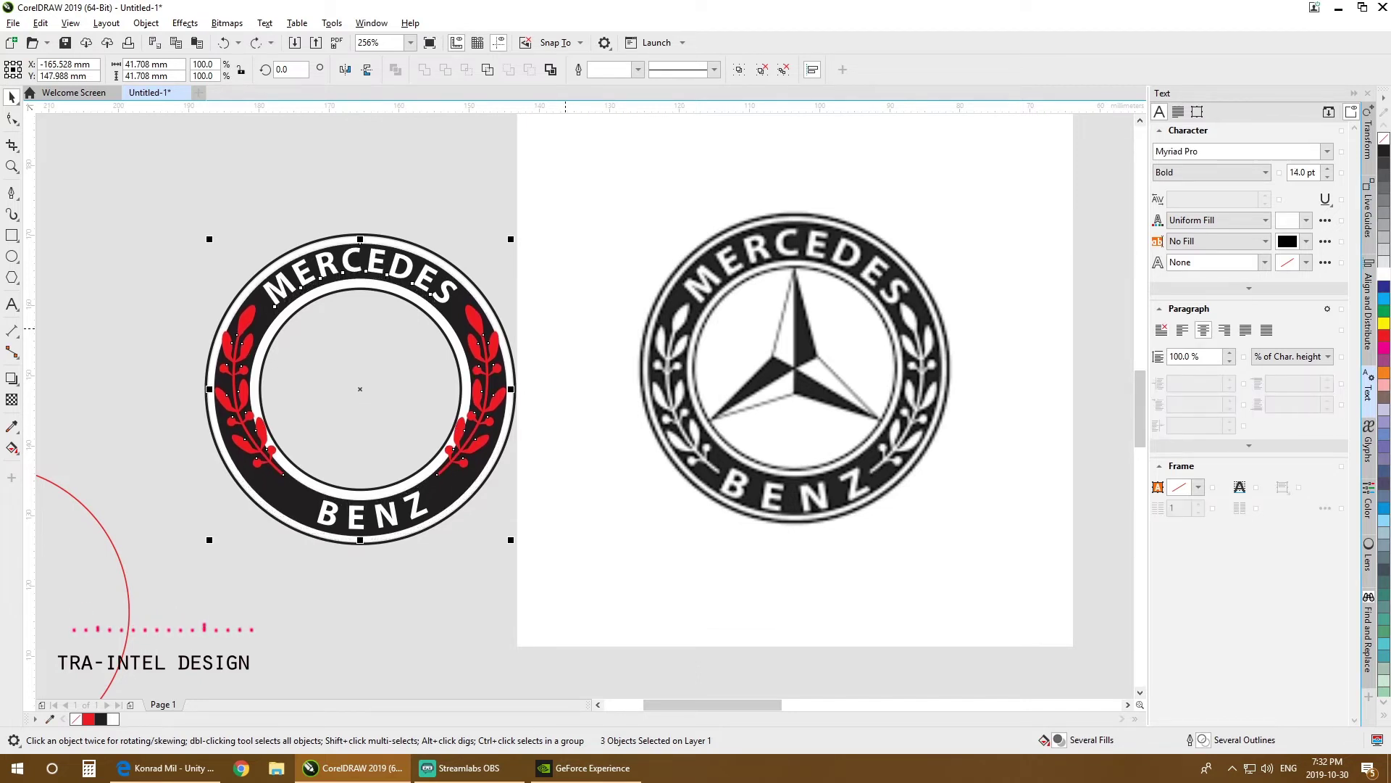
Step: Center the laurel branches on the ring again and group the two branches
key(c)
key(e)
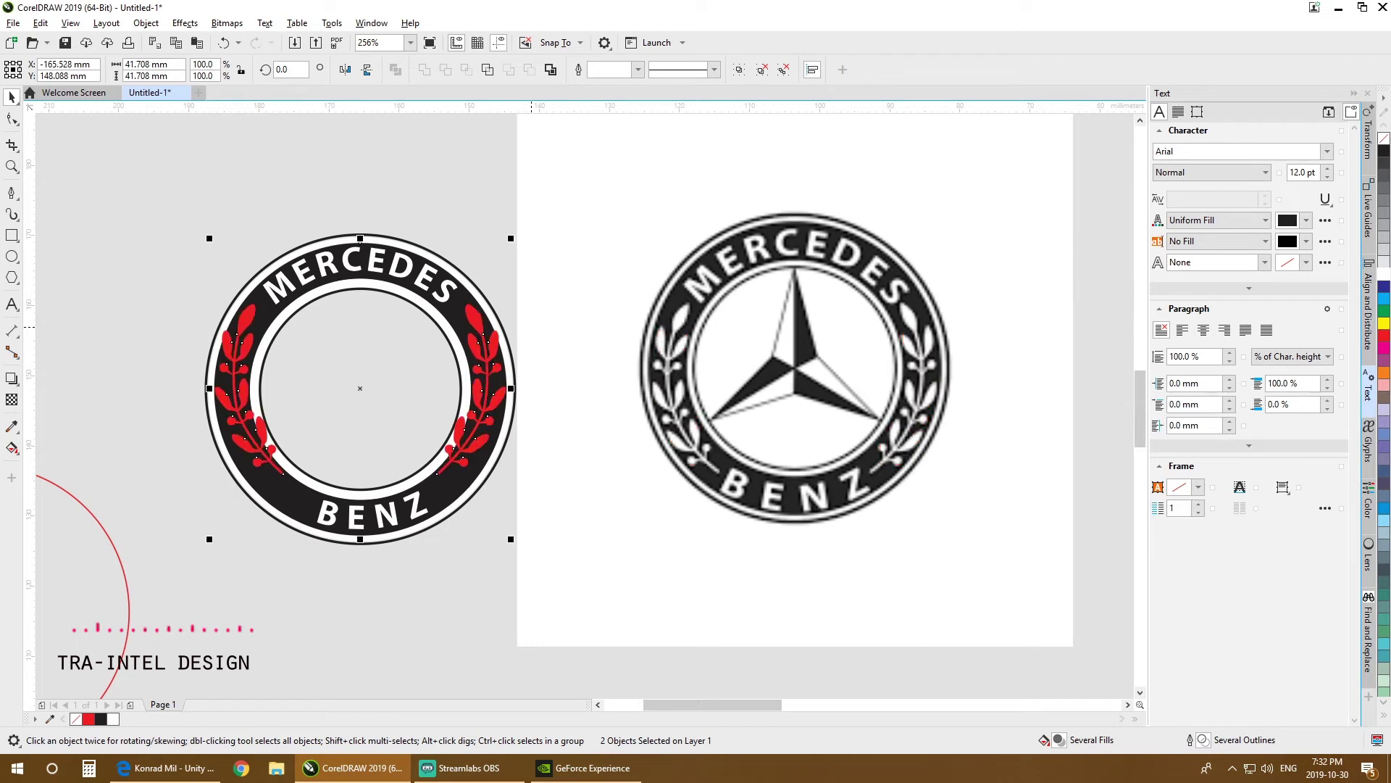
key(ctrl+g)
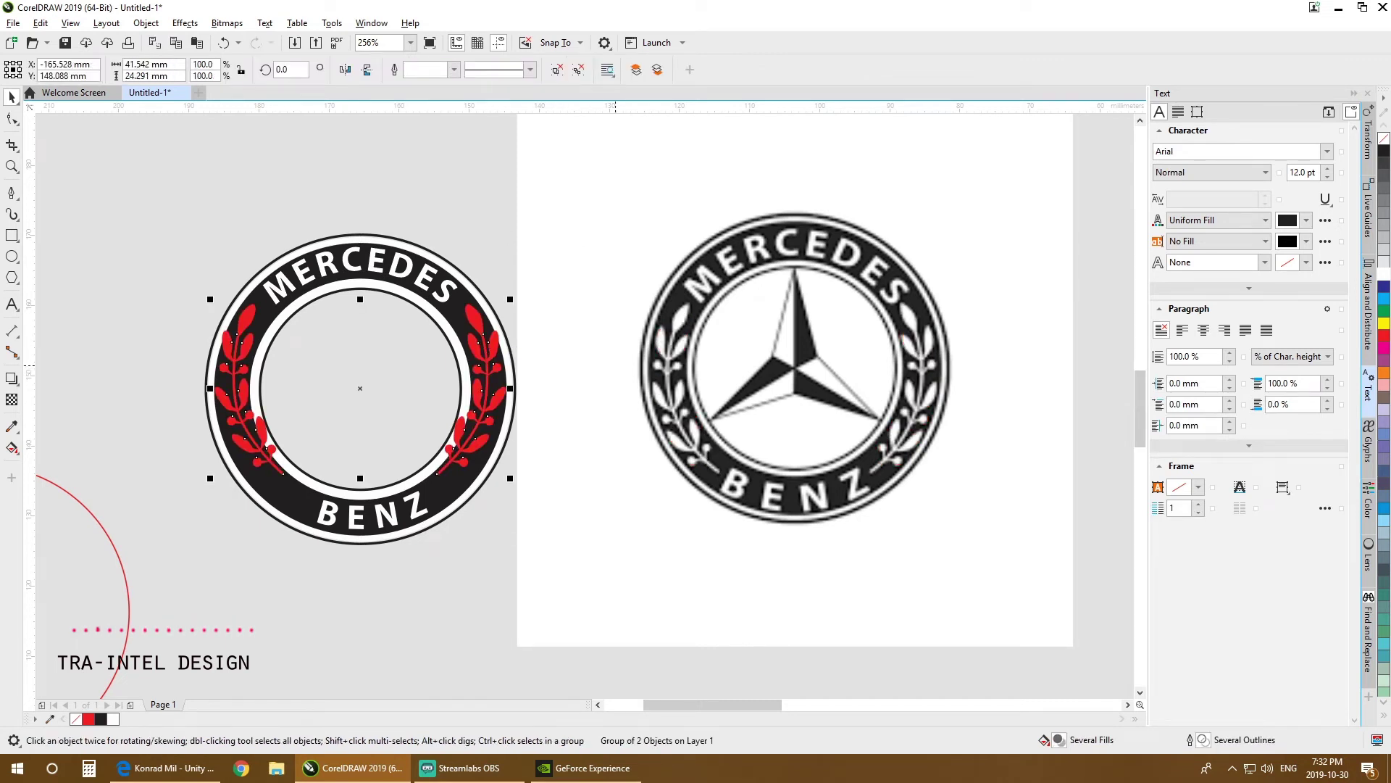
Step: Nudge the grouped laurel branches down about 3.9 mm on the ring, fill their leaves and berries white and deselect them
key(Down)
key(Down)
key(Down)
key(Down)
key(Down)
key(Down)
key(Down)
key(Down)
key(Down)
key(Down)
key(Down)
key(Down)
key(Down)
key(Down)
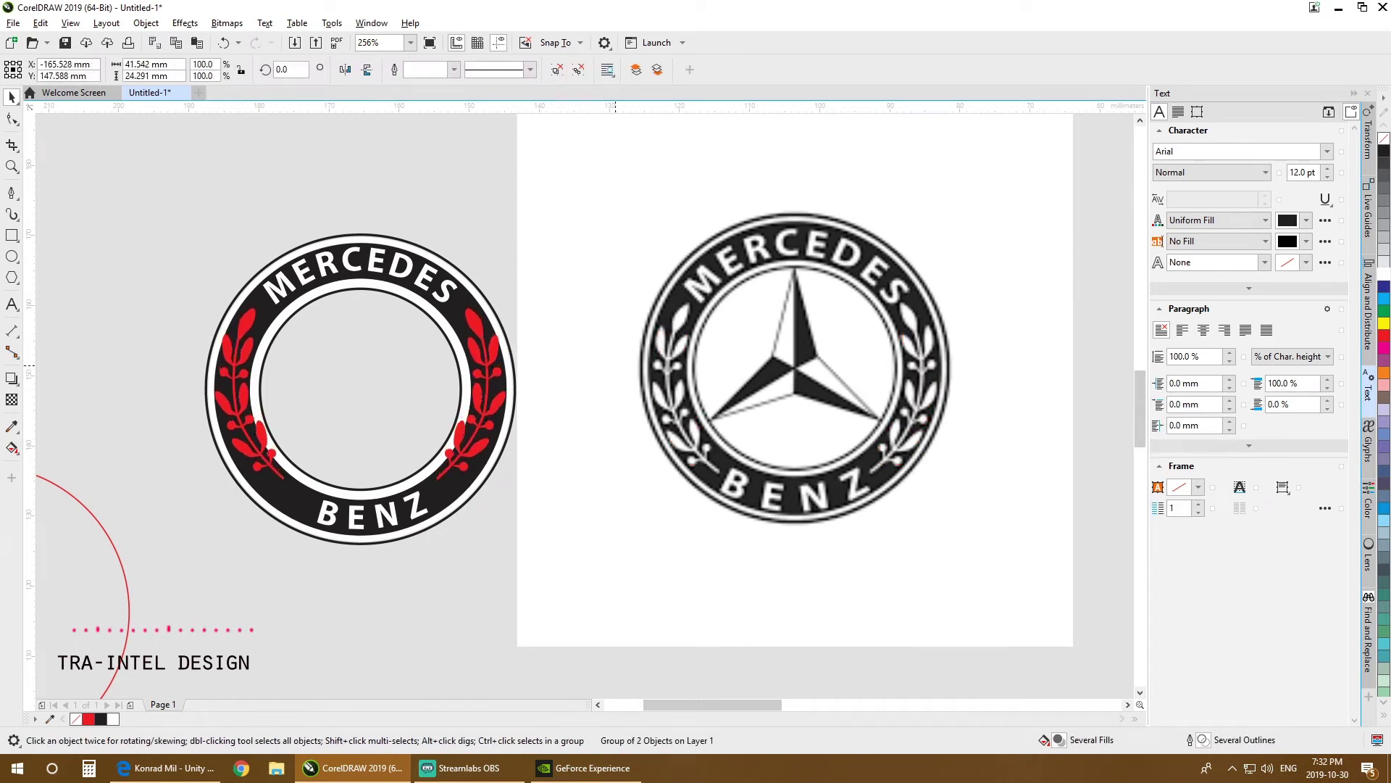
key(Down)
key(Down)
key(Down)
key(Down)
key(Down)
key(Down)
key(Down)
key(Down)
key(Down)
key(Down)
key(Down)
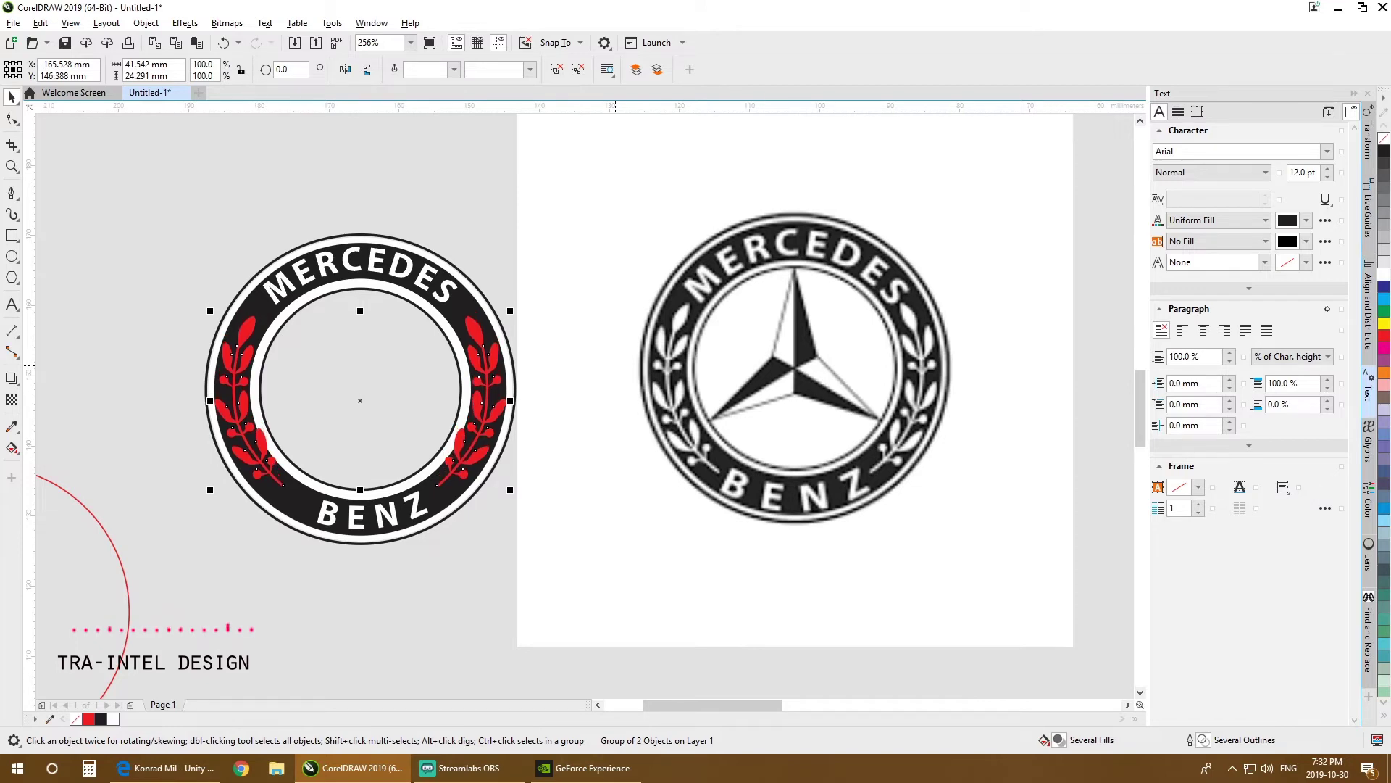
key(Down)
key(Down)
key(Down)
key(Down)
key(Down)
key(Down)
key(Down)
key(Down)
key(Down)
key(Down)
key(Down)
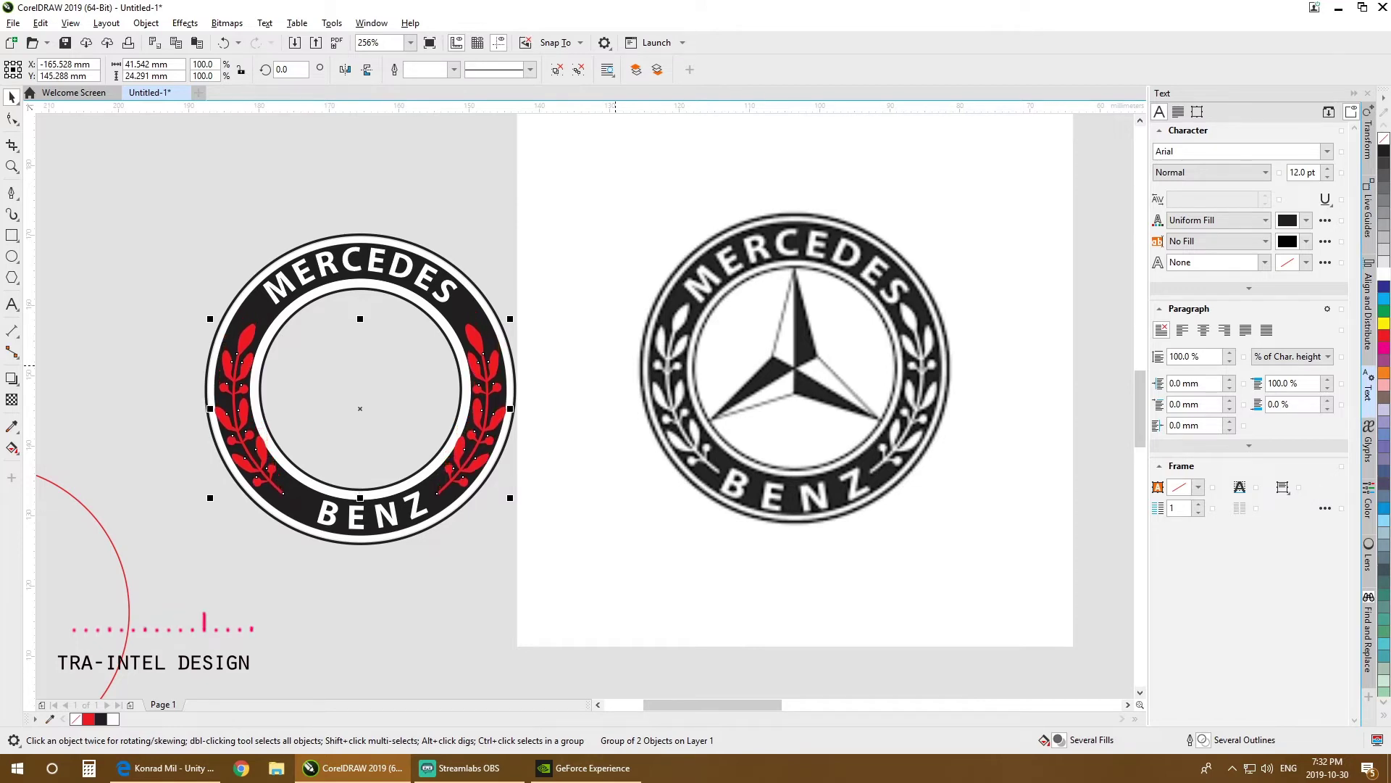
key(Down)
key(Down)
key(Down)
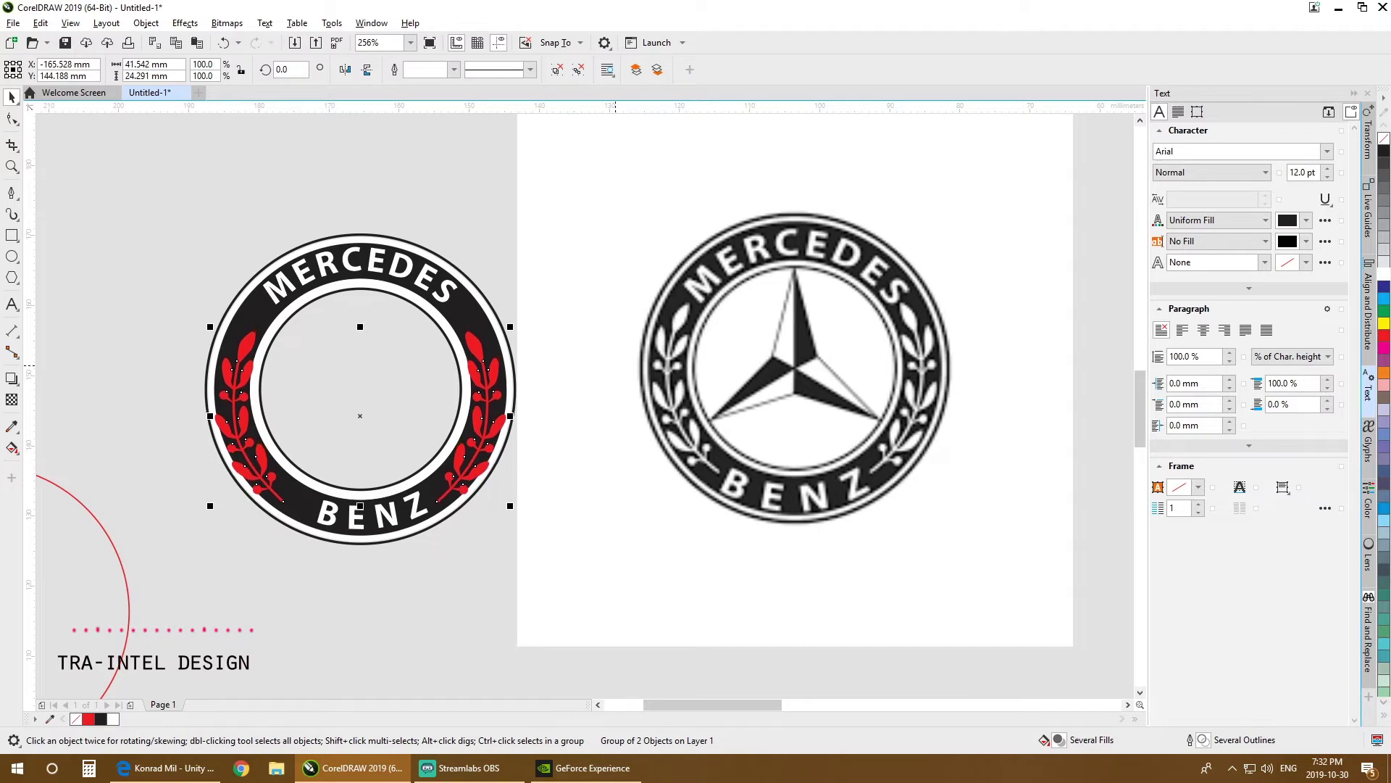
key(shift+Page_Down)
key(Escape)
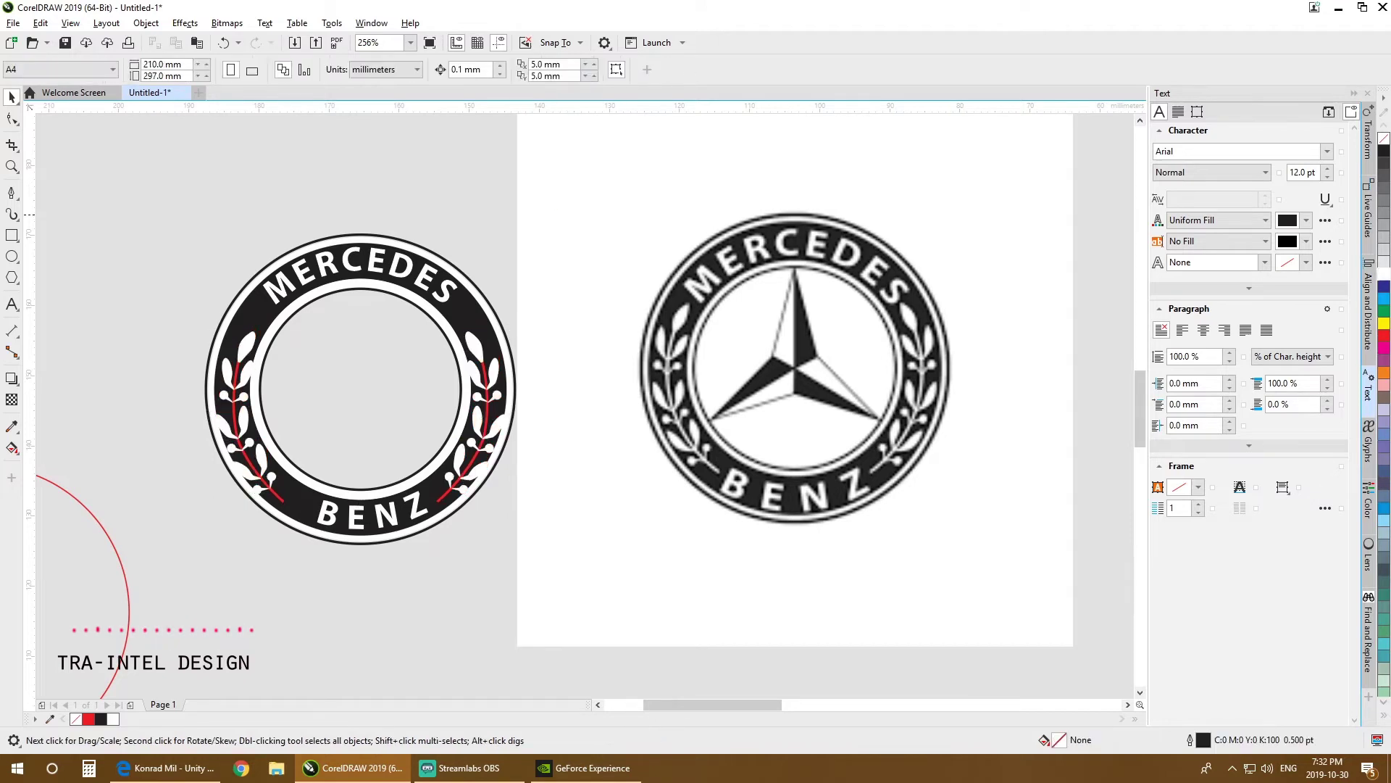
click(488, 369)
ctrl+click(488, 369)
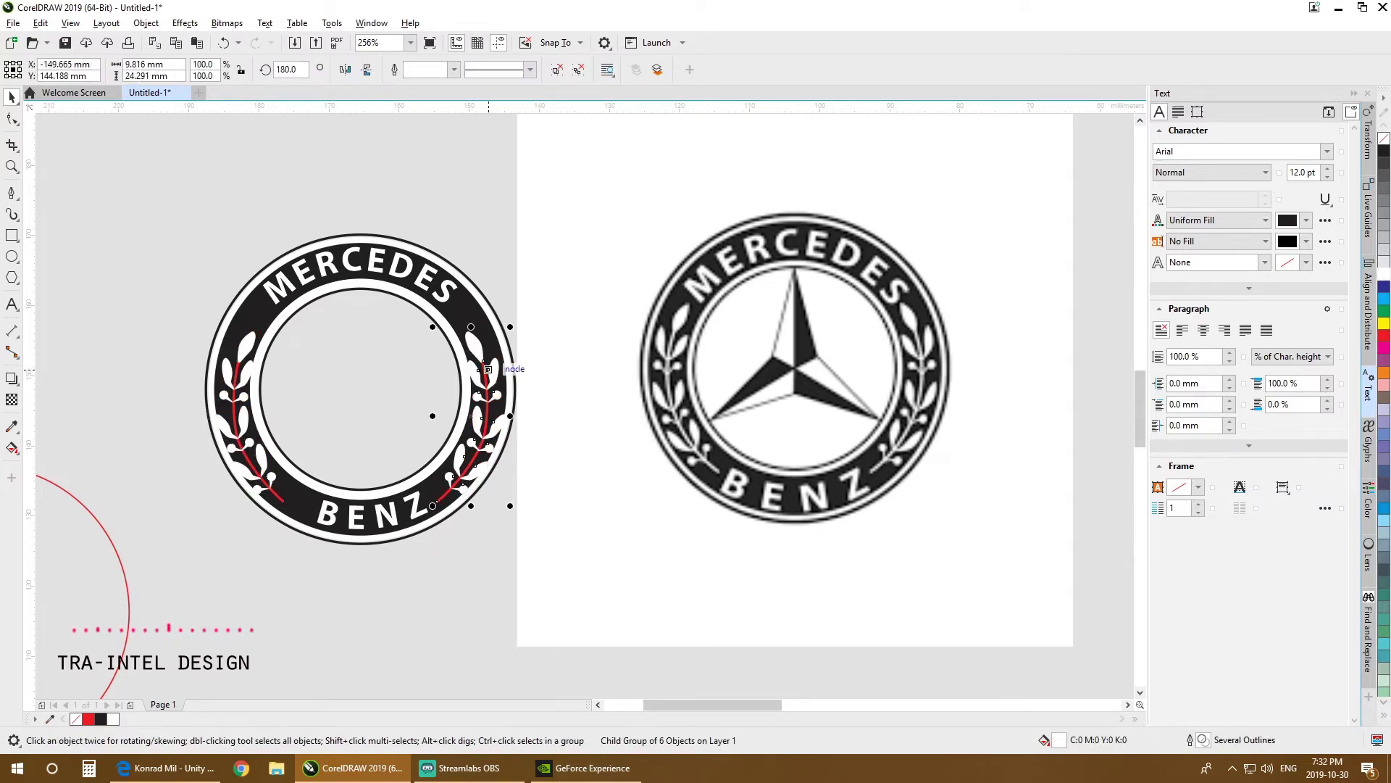
ctrl+click(239, 361)
click(146, 22)
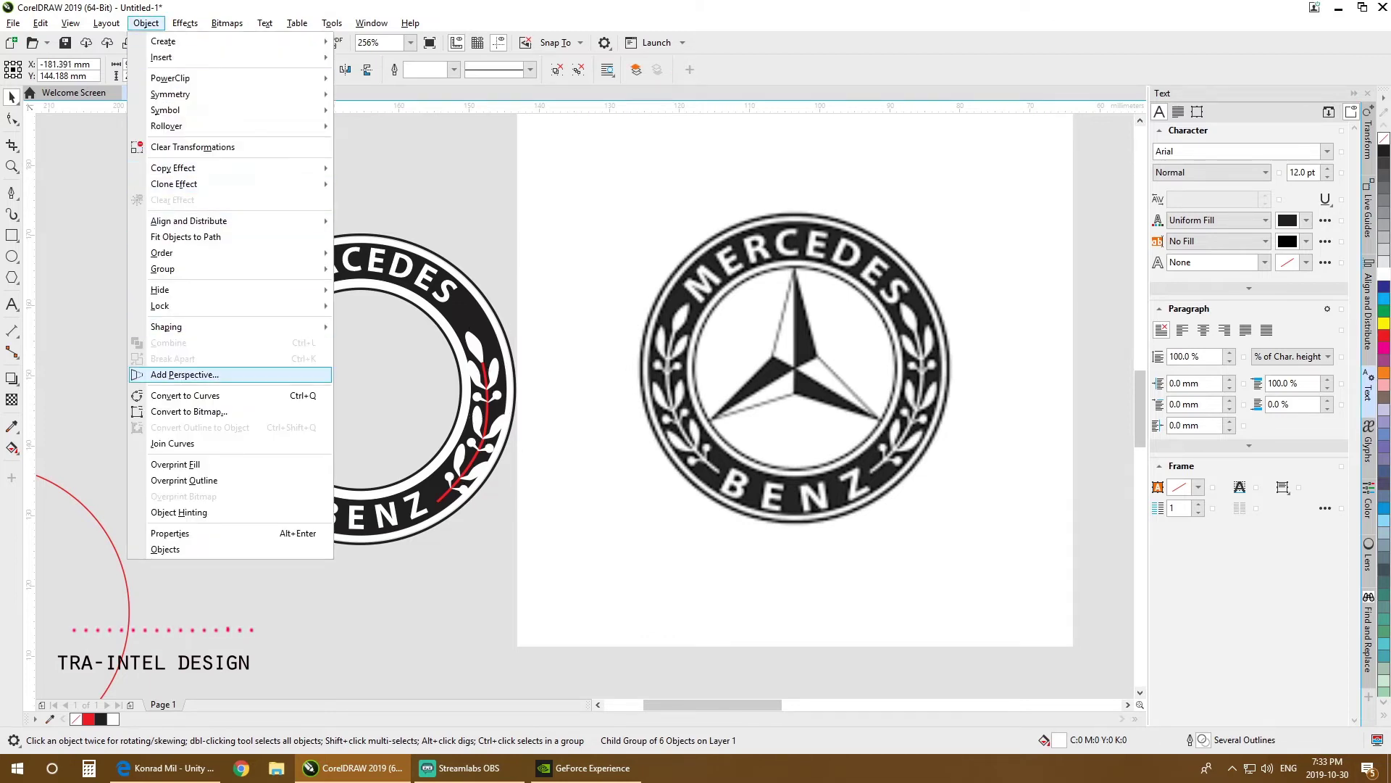
click(499, 387)
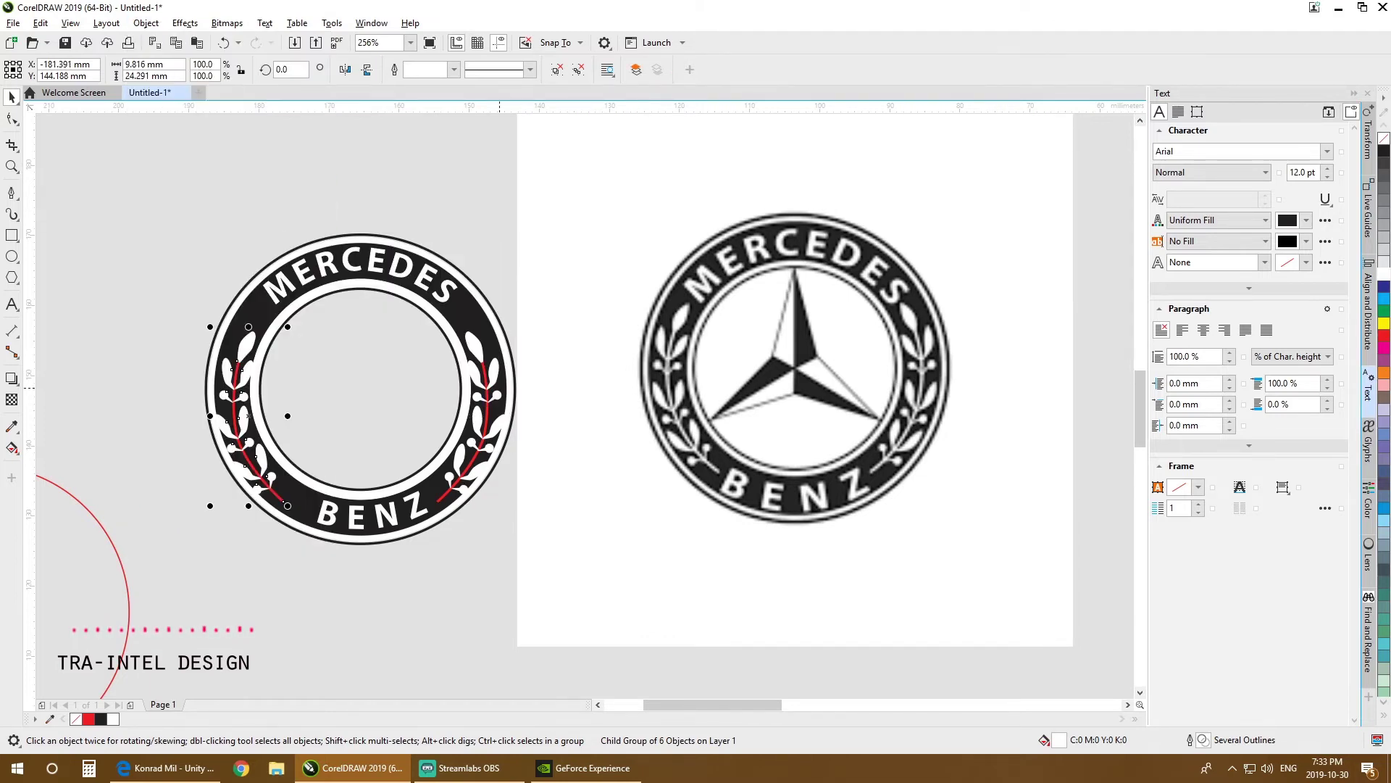
click(485, 388)
click(106, 22)
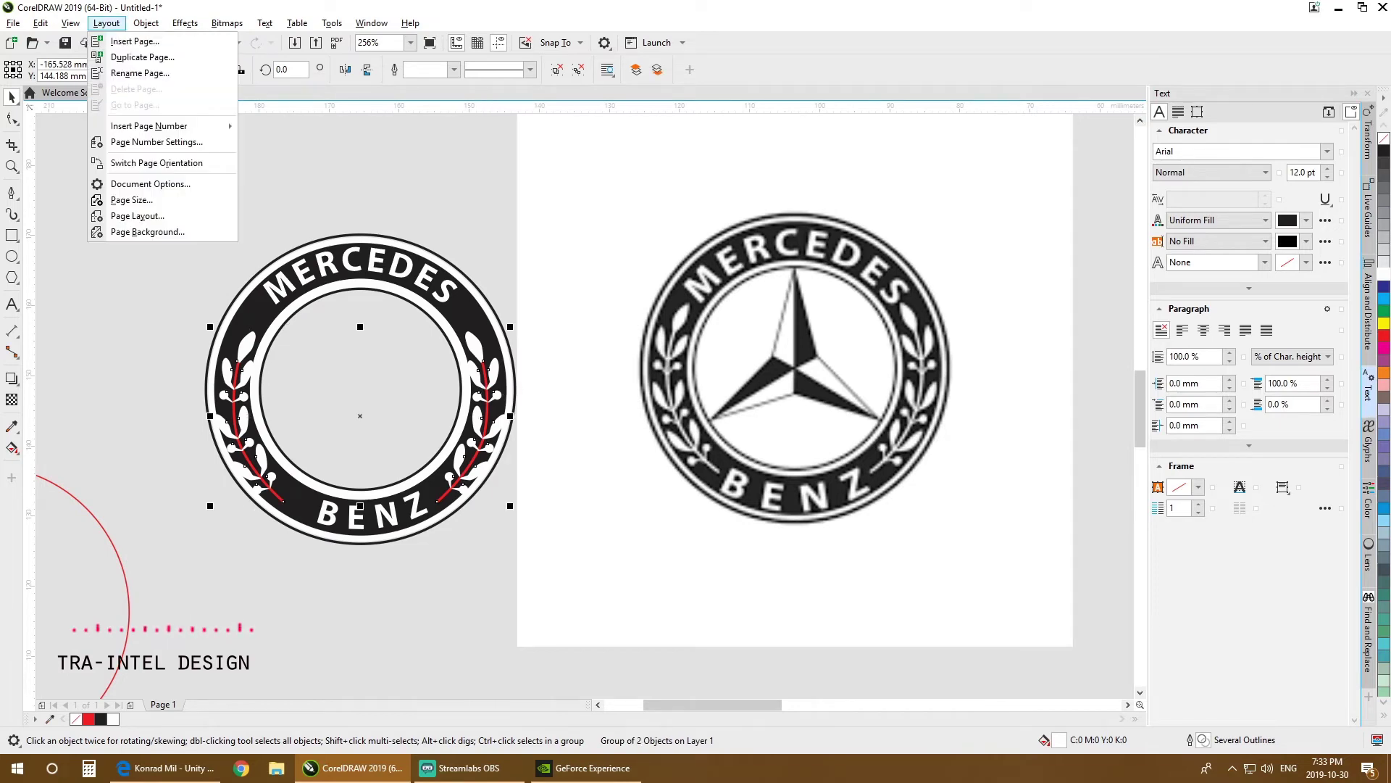
mouse_move(145, 23)
mouse_move(174, 184)
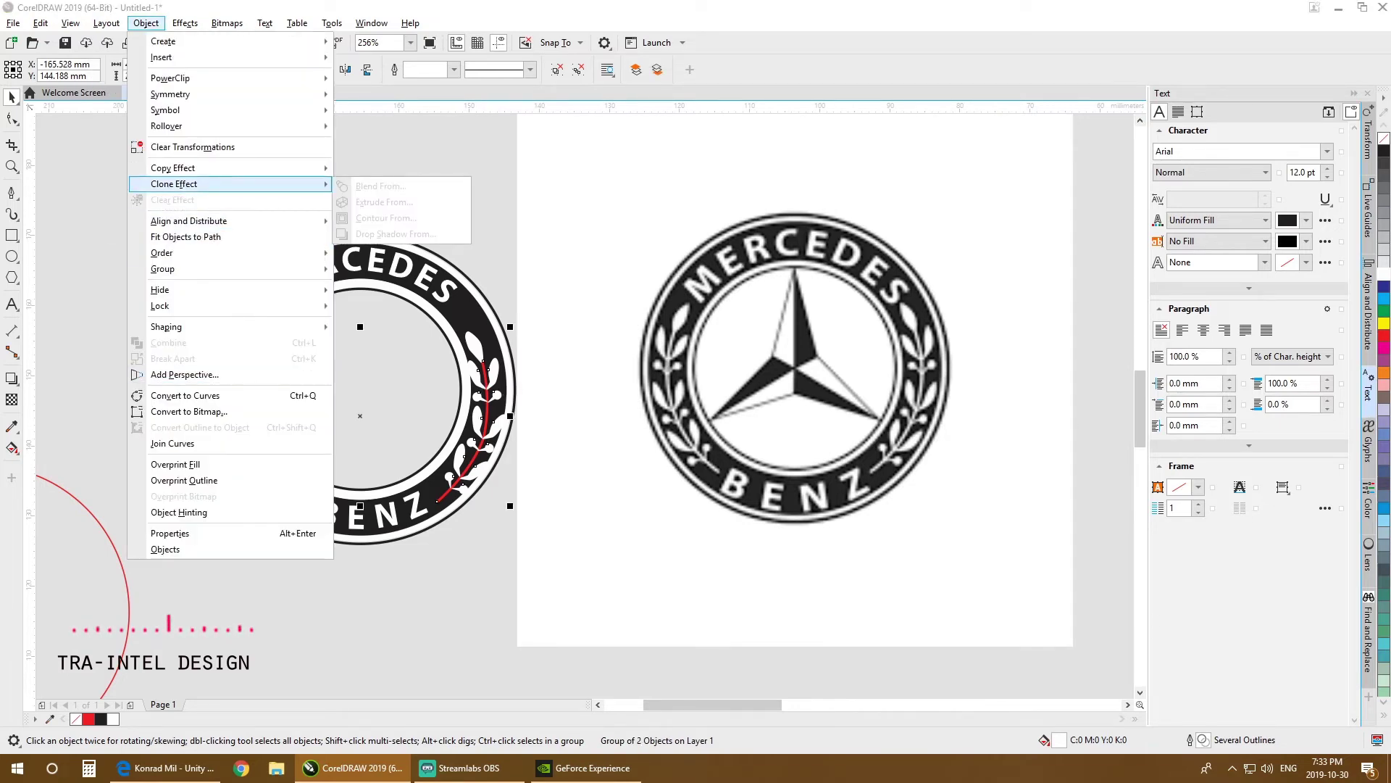
key(Escape)
Step: Convert the red stem outline of the right laurel branch to an object and fill it white
ctrl+click(485, 379)
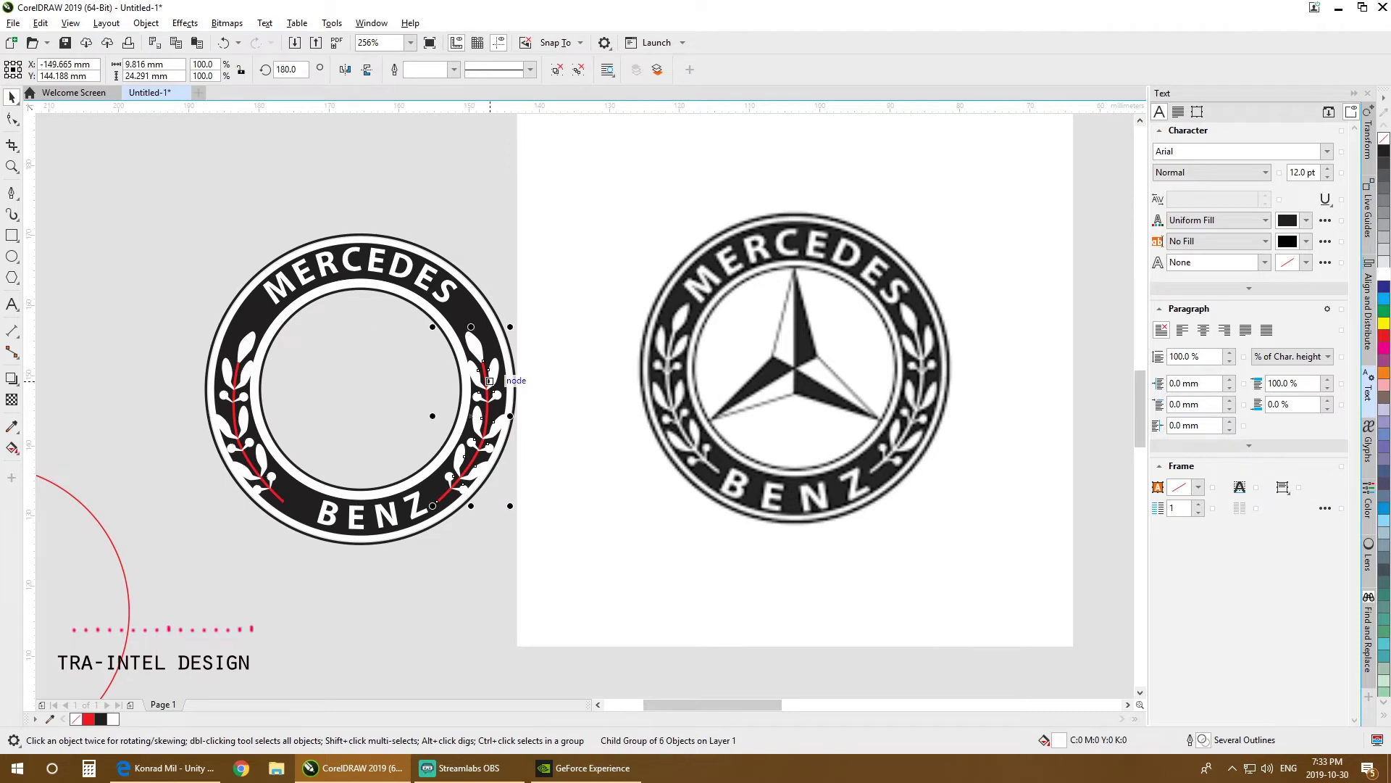
click(146, 23)
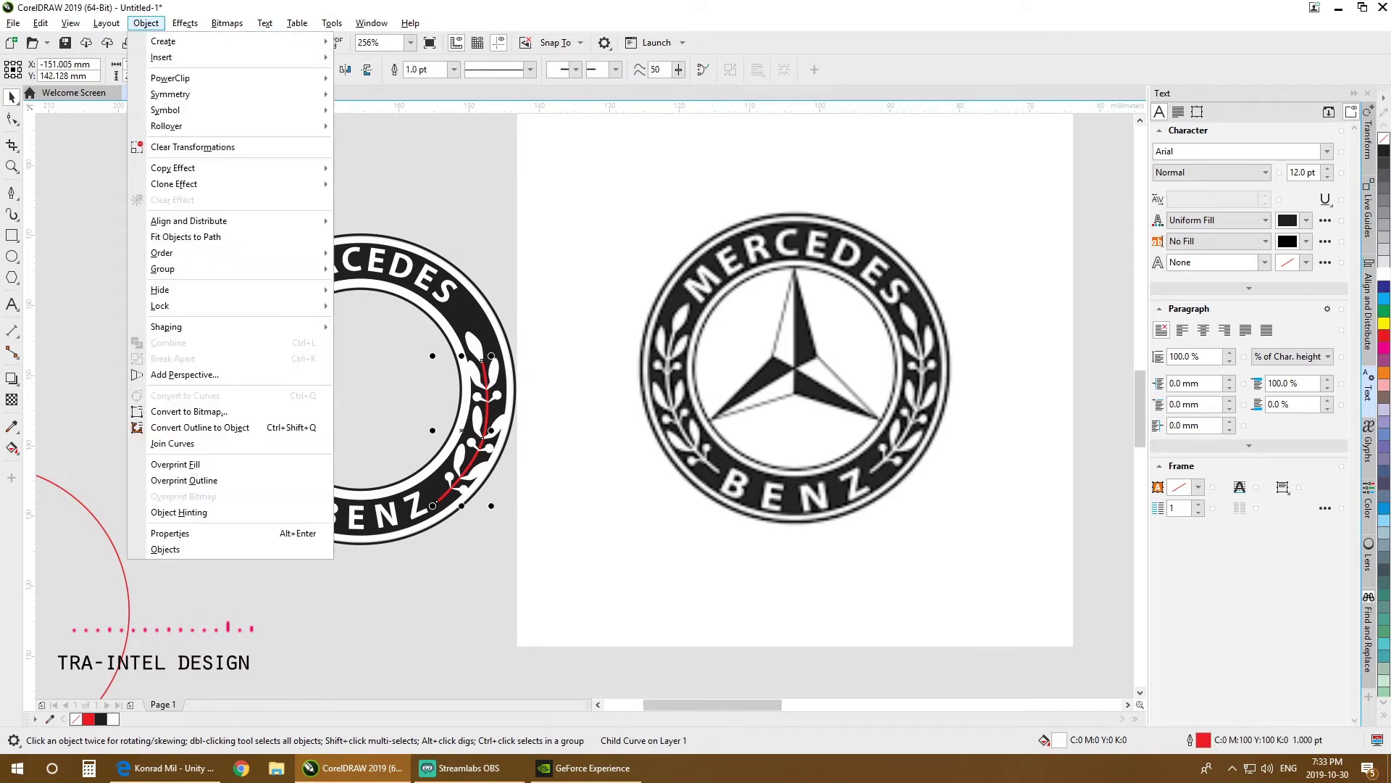
click(200, 427)
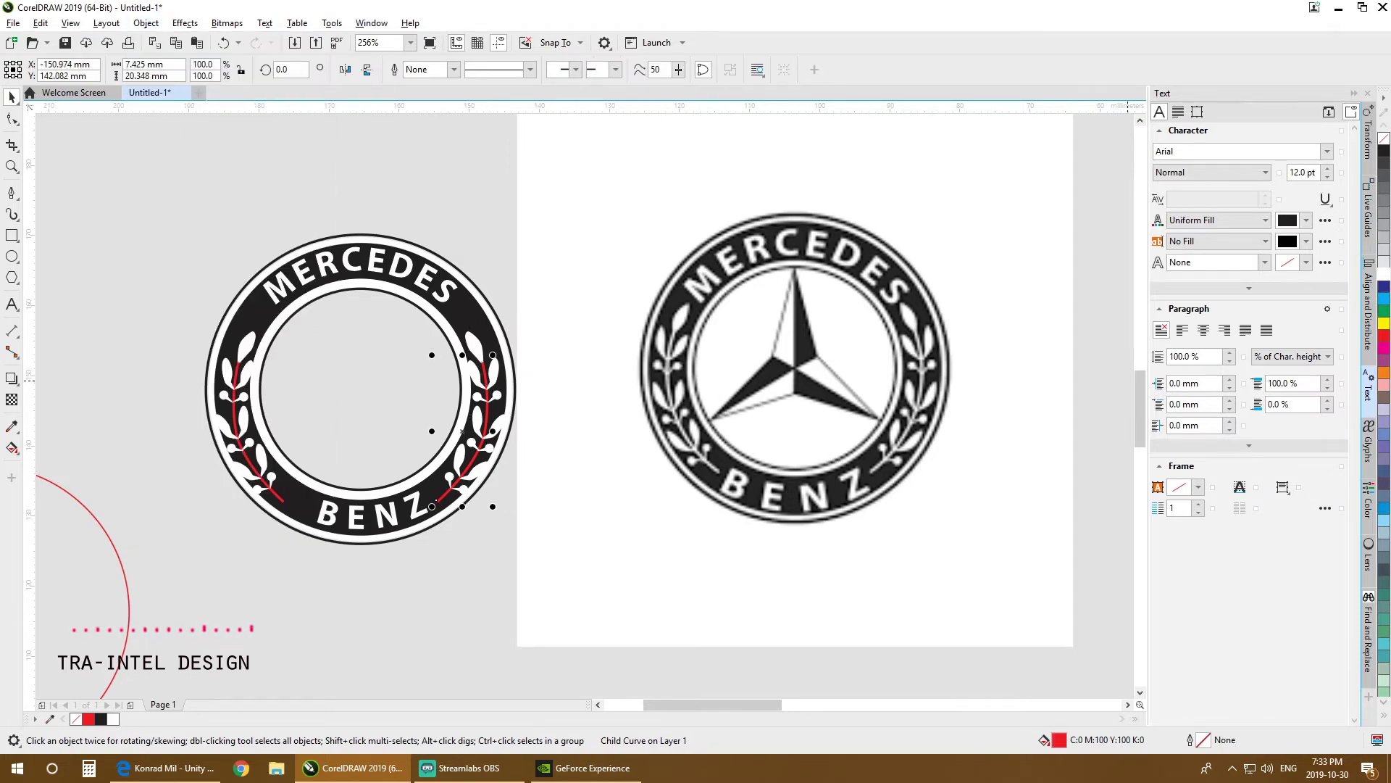
click(1384, 274)
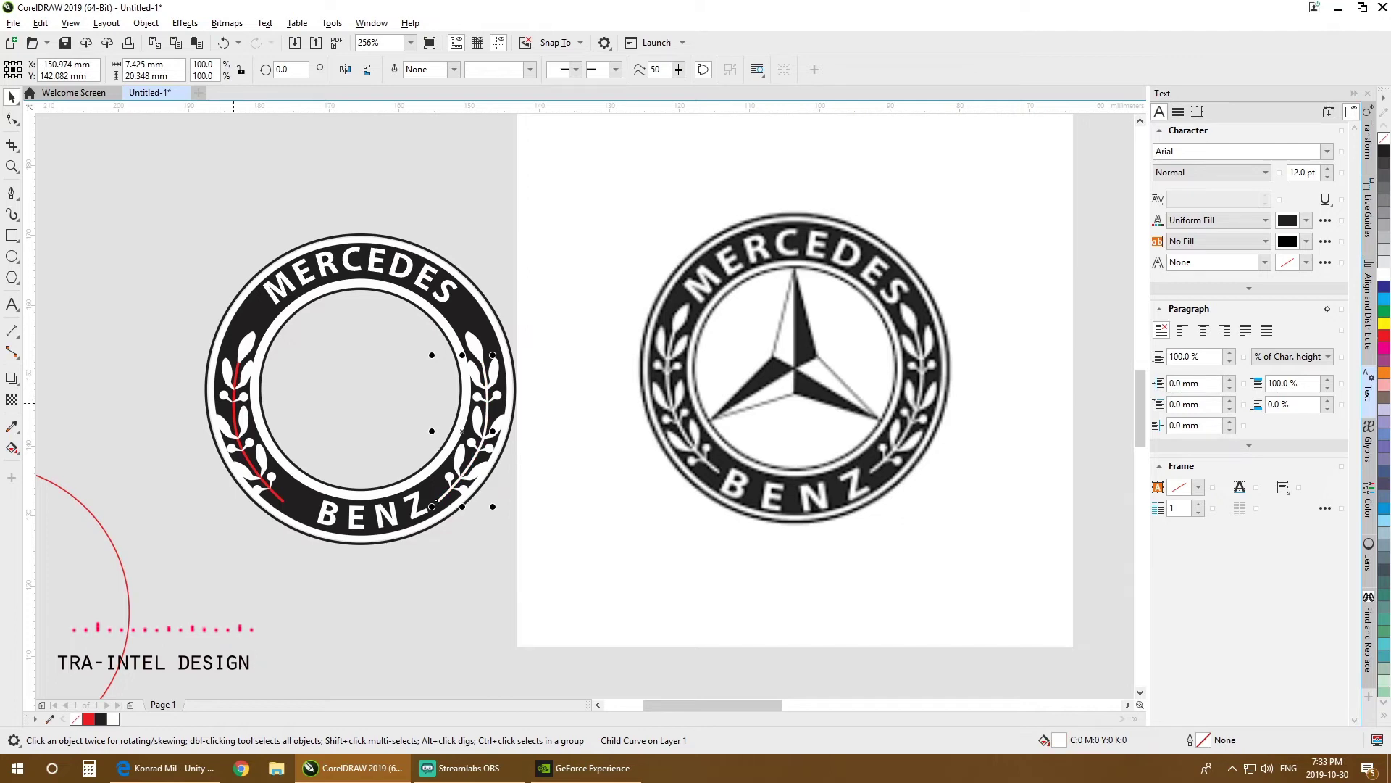
Step: Convert the red stem outline of the left laurel branch to an object, fill it white and deselect it
click(238, 406)
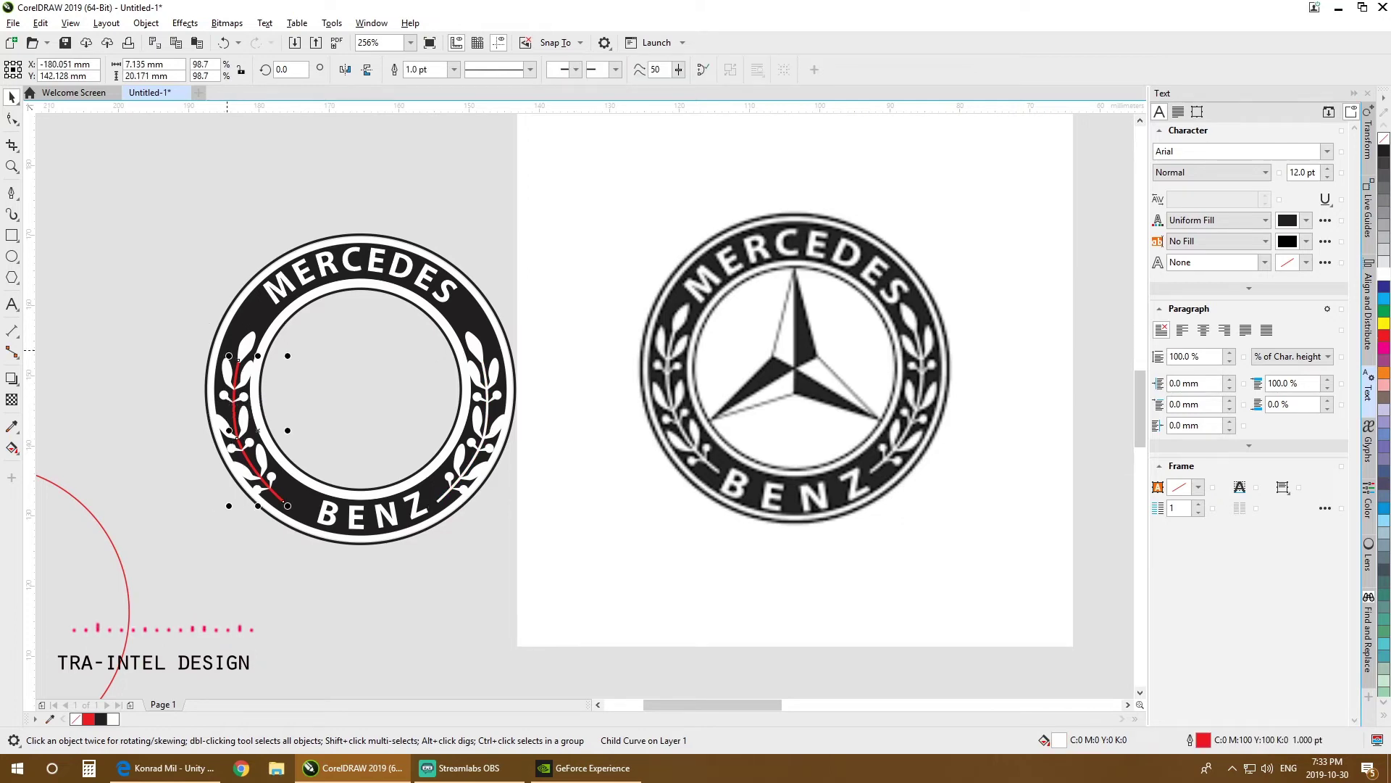
click(145, 23)
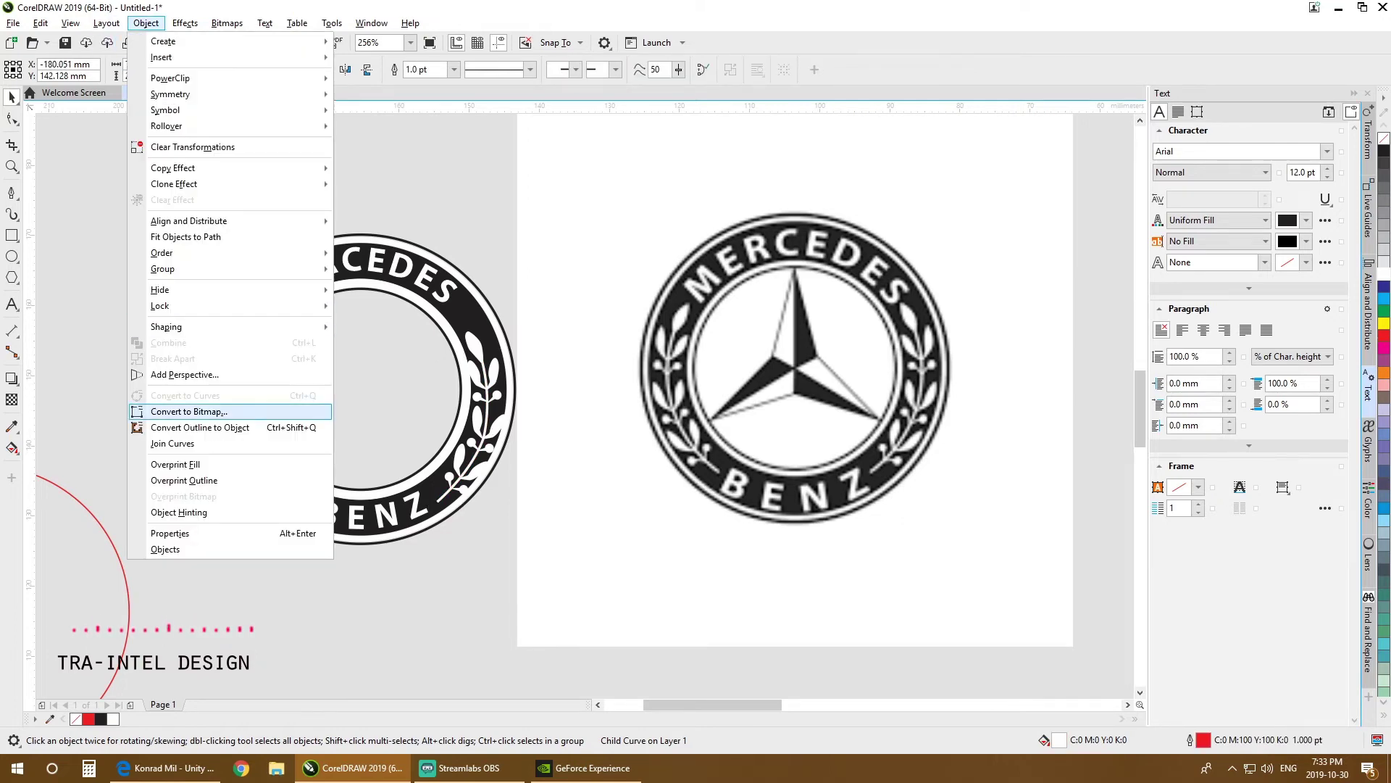
click(200, 427)
click(1384, 273)
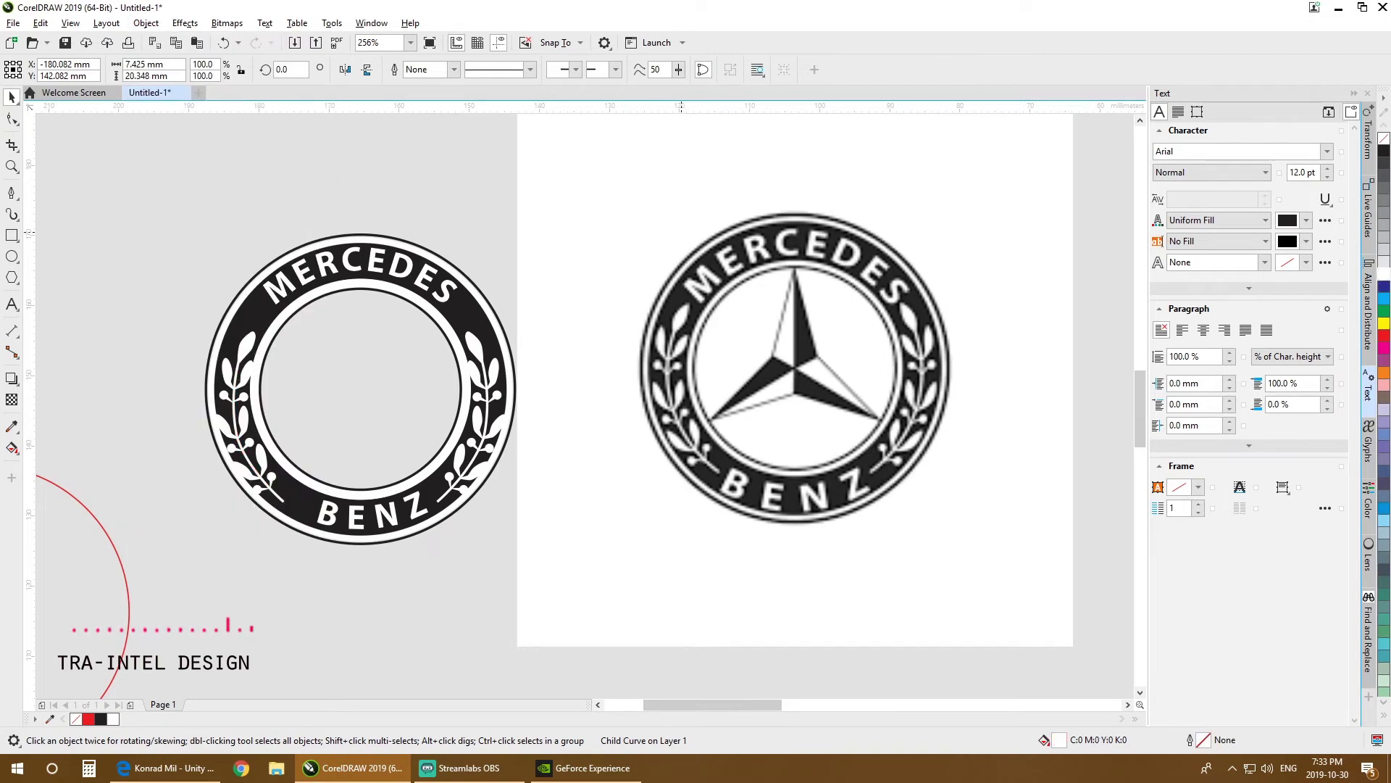
click(591, 408)
Step: Scale the grouped laurel branches to about 95.1 % around their center and ungroup them
scroll(590, 407, down, 1)
scroll(518, 456, up, 2)
click(487, 442)
click(494, 462)
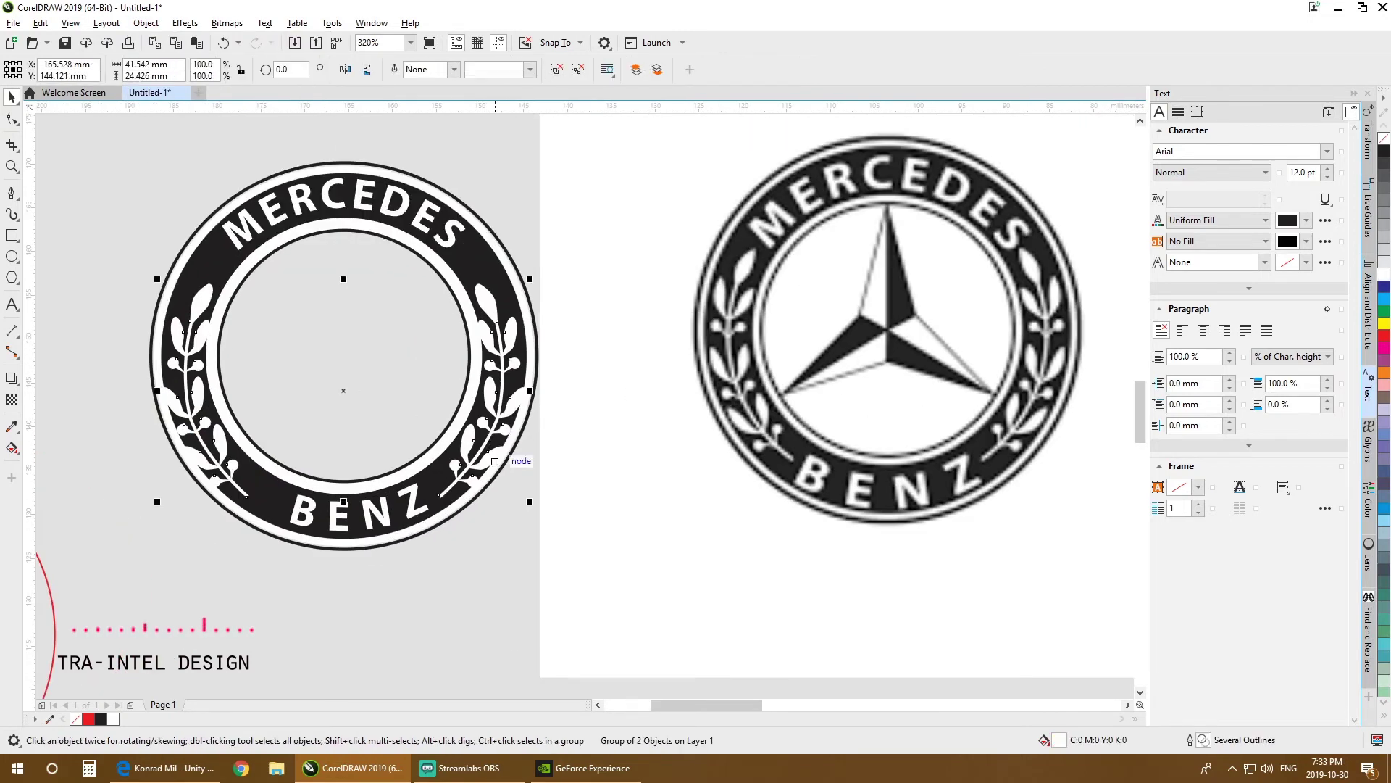
drag(530, 501, 521, 496)
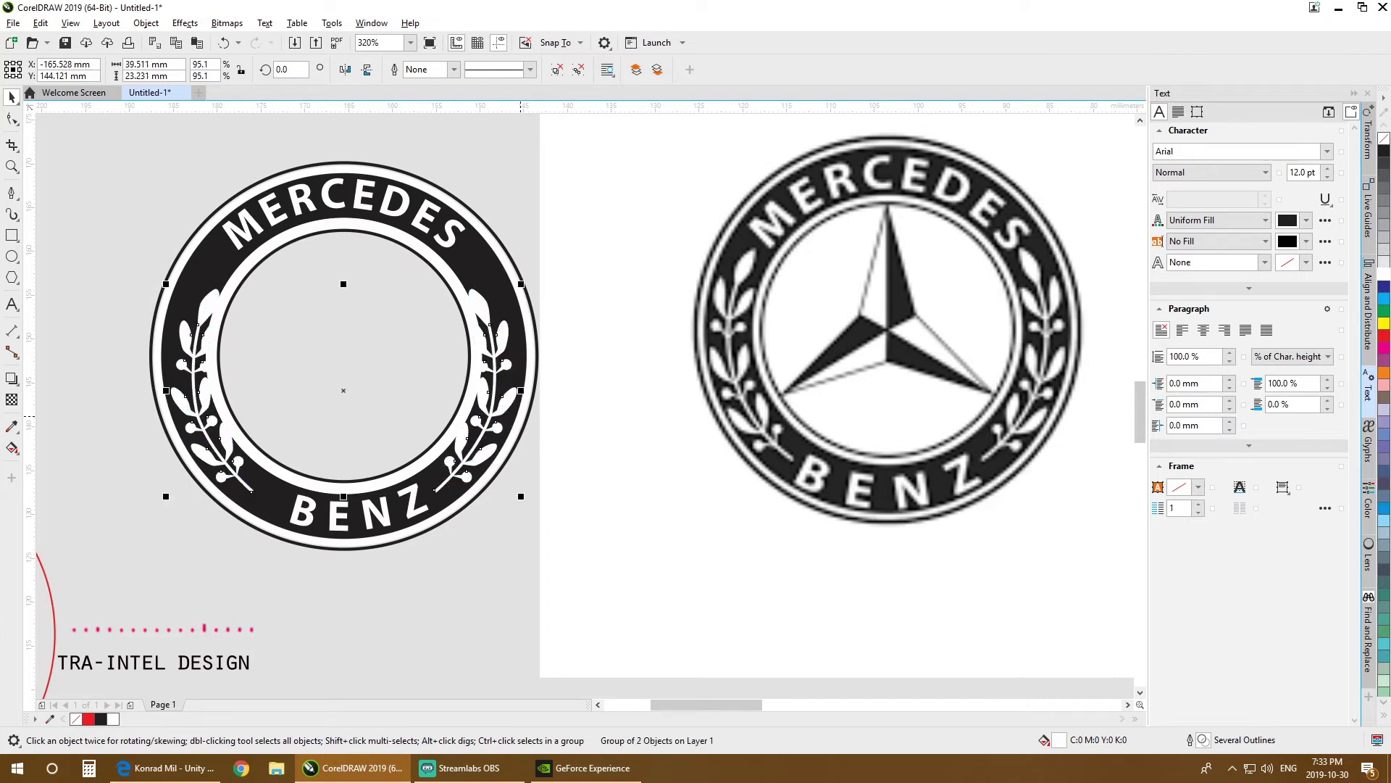
key(ctrl+u)
Step: Select only the right laurel branch and nudge it 0.5 mm to the right within the black ring
drag(619, 621, 404, 265)
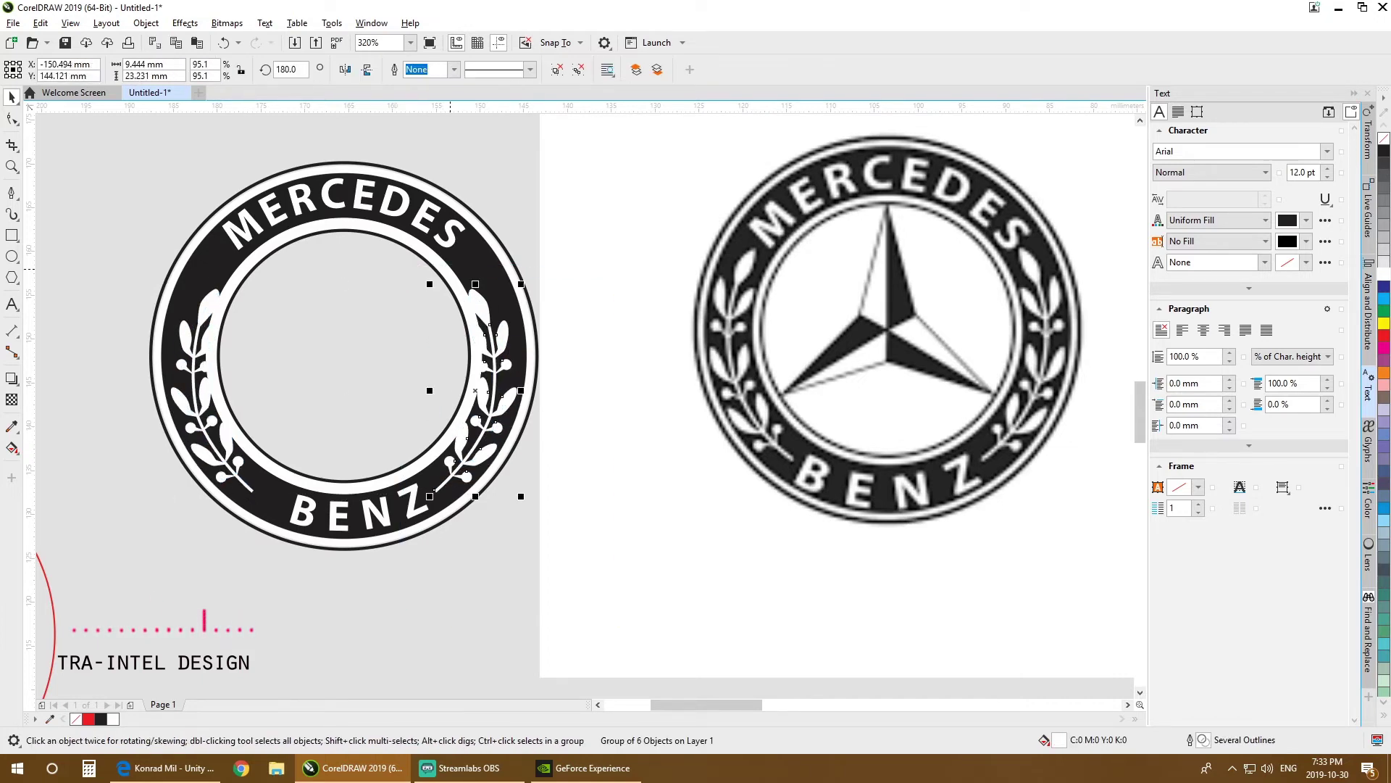
key(Right)
key(Right)
key(Right)
key(Right)
key(Right)
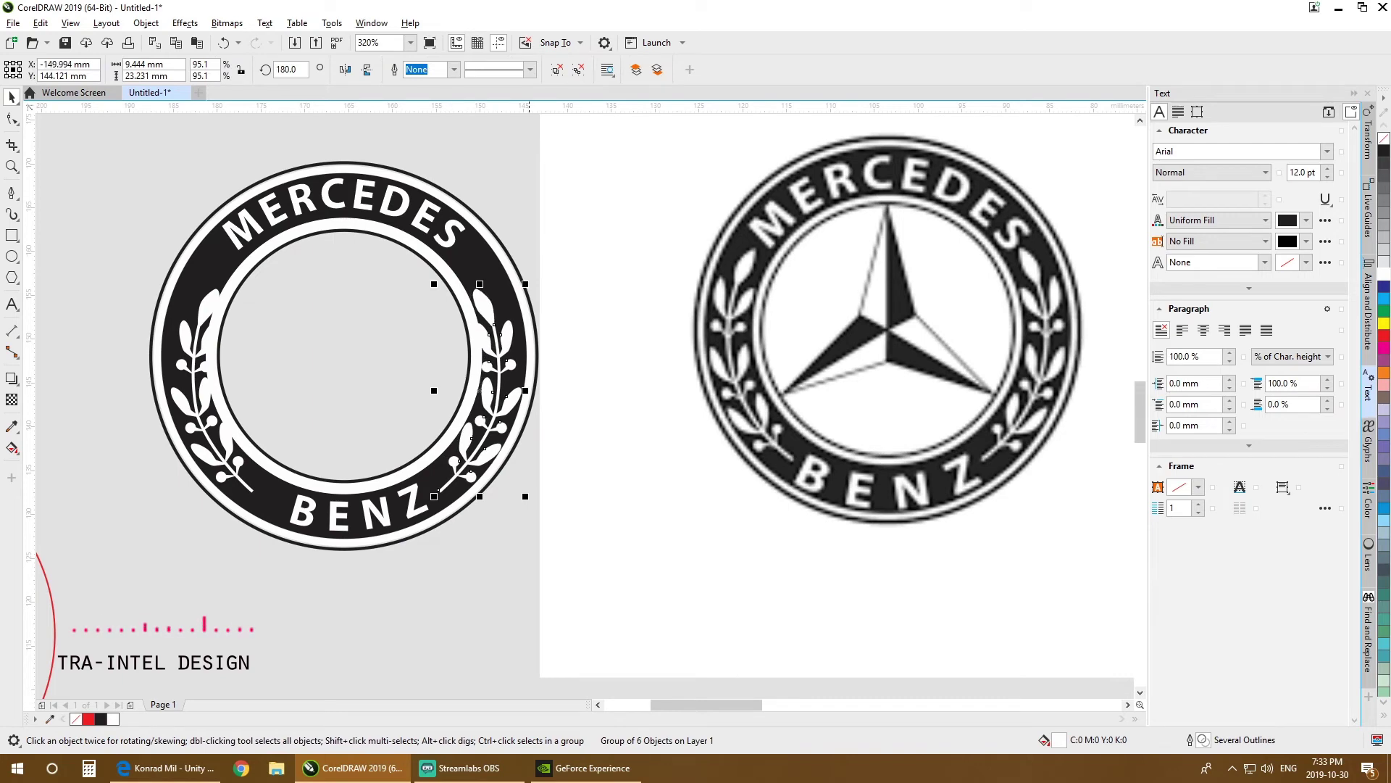
Step: Rotate the right laurel branch to about 177.7° to follow the ring's curve
scroll(529, 426, up, 3)
drag(472, 323, 515, 437)
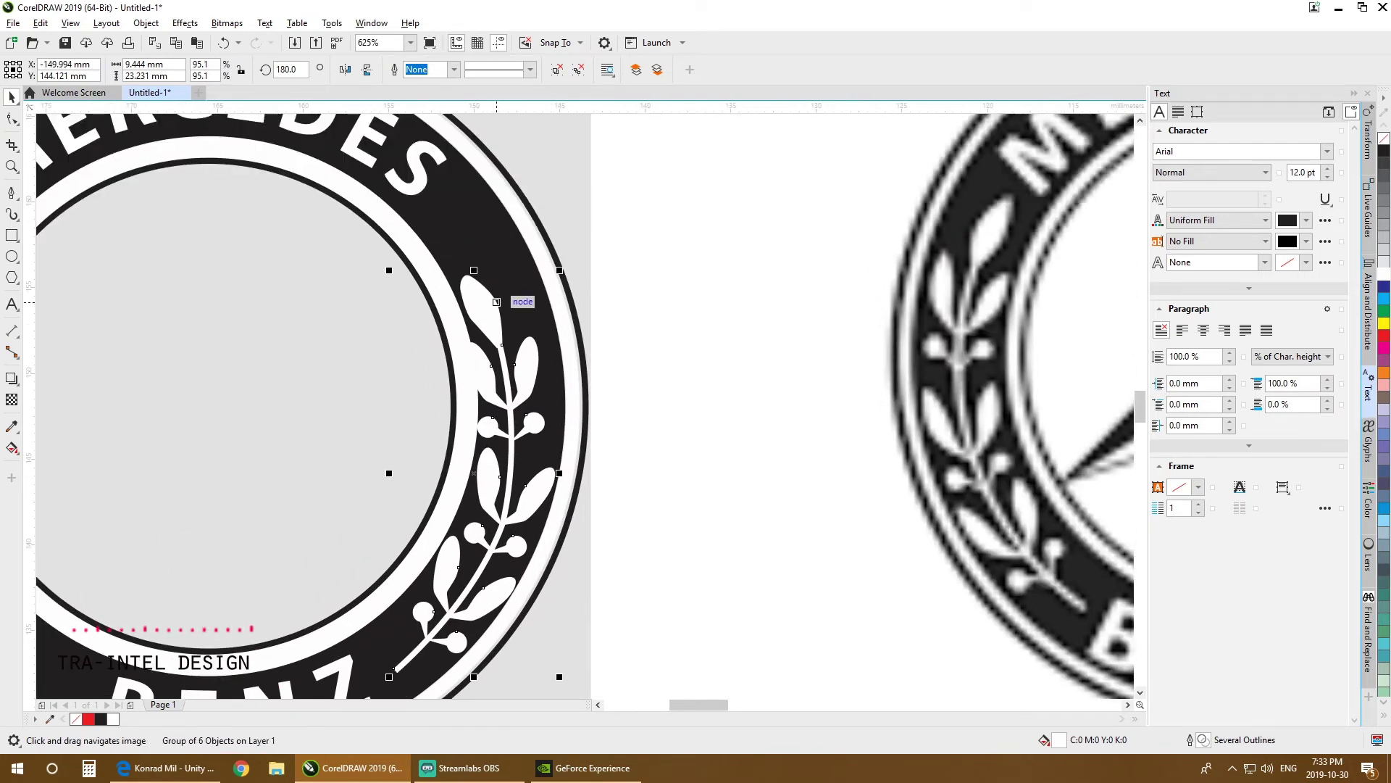
click(496, 302)
drag(559, 270, 569, 271)
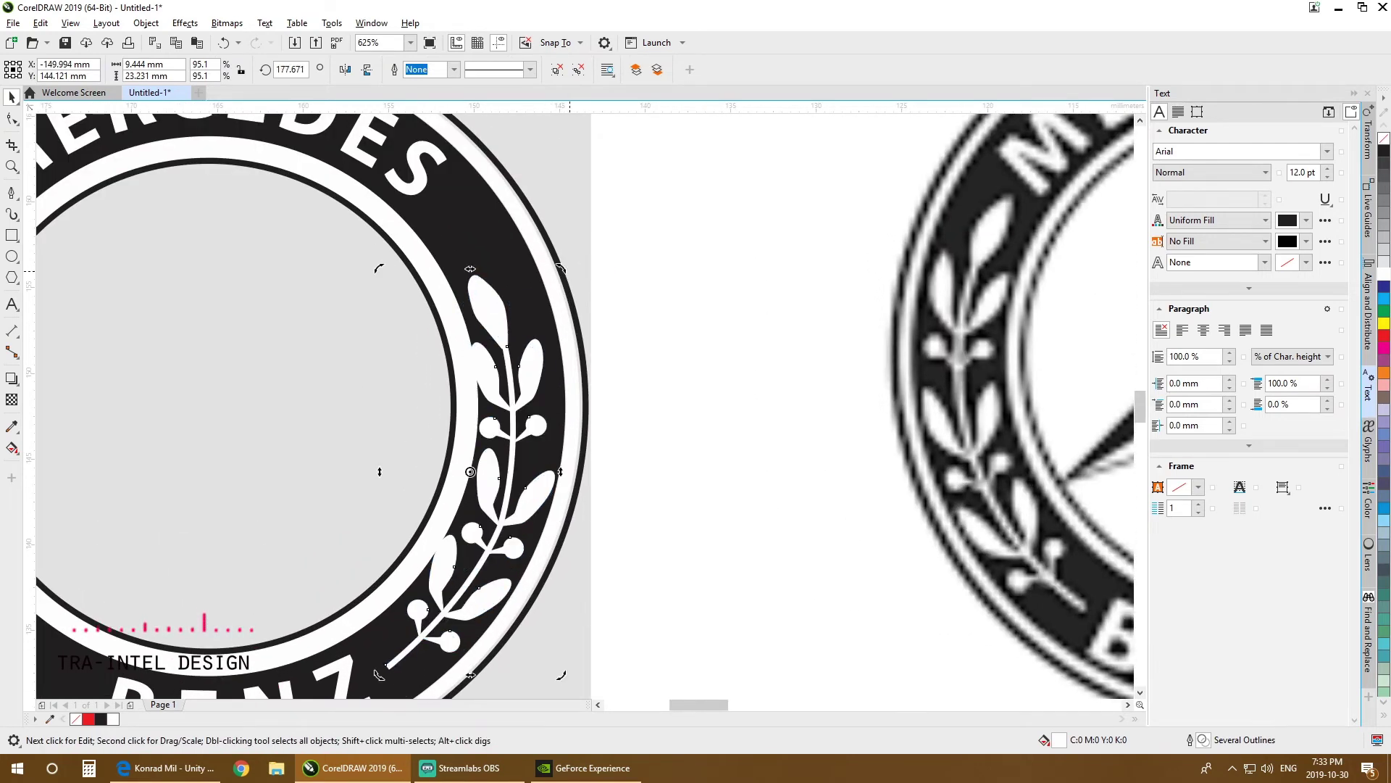
Step: Shrink the right laurel branch to about 89.7 % and rotate it to about 174.2° so it fits inside the black ring
click(488, 312)
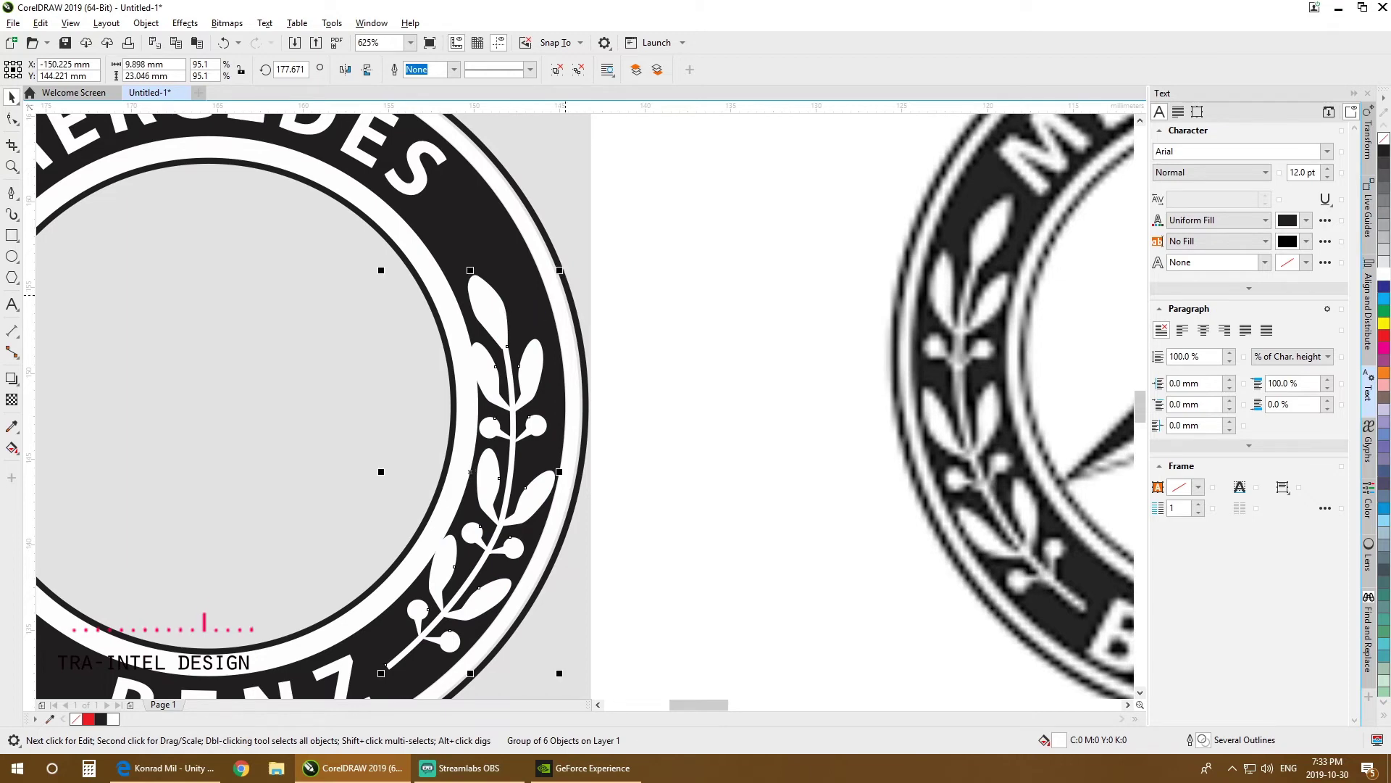
drag(560, 271, 550, 292)
drag(492, 336, 497, 334)
click(502, 322)
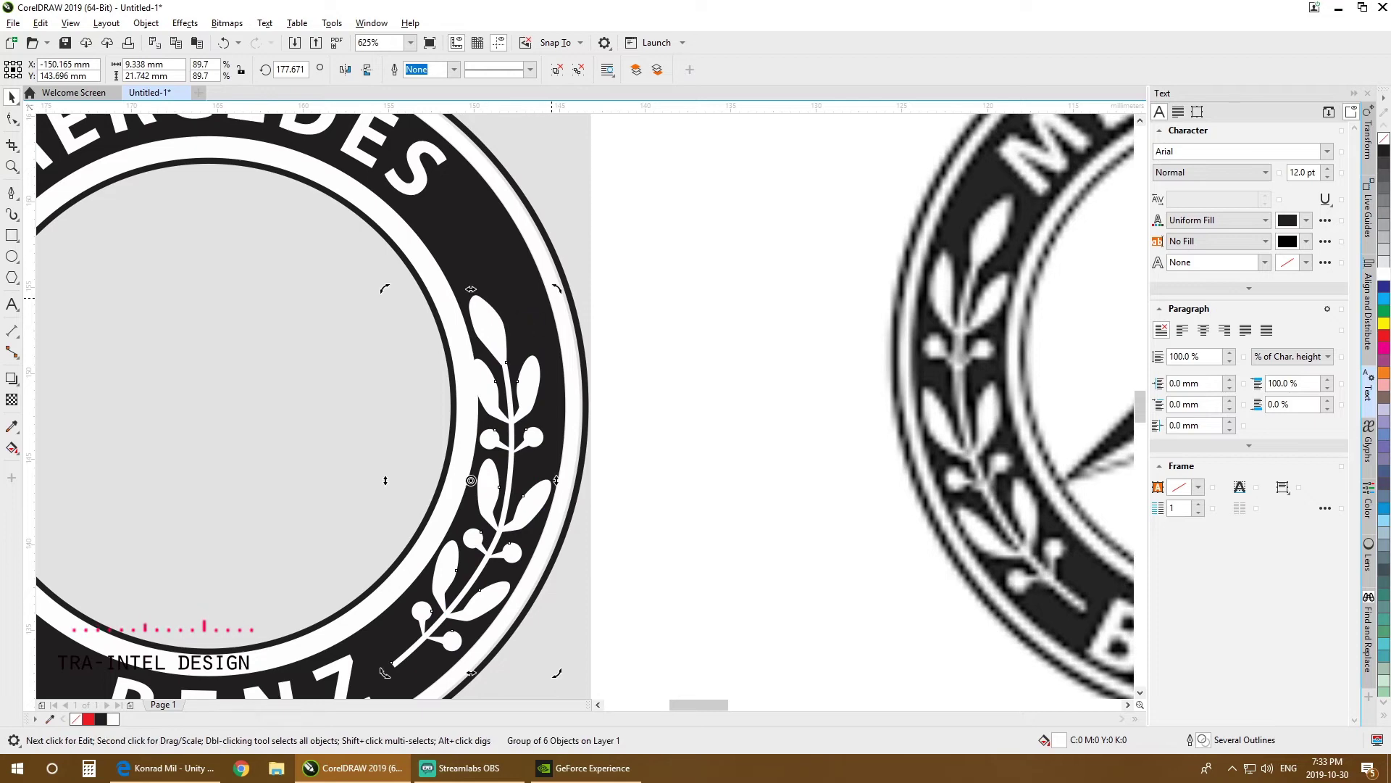
drag(557, 289, 557, 290)
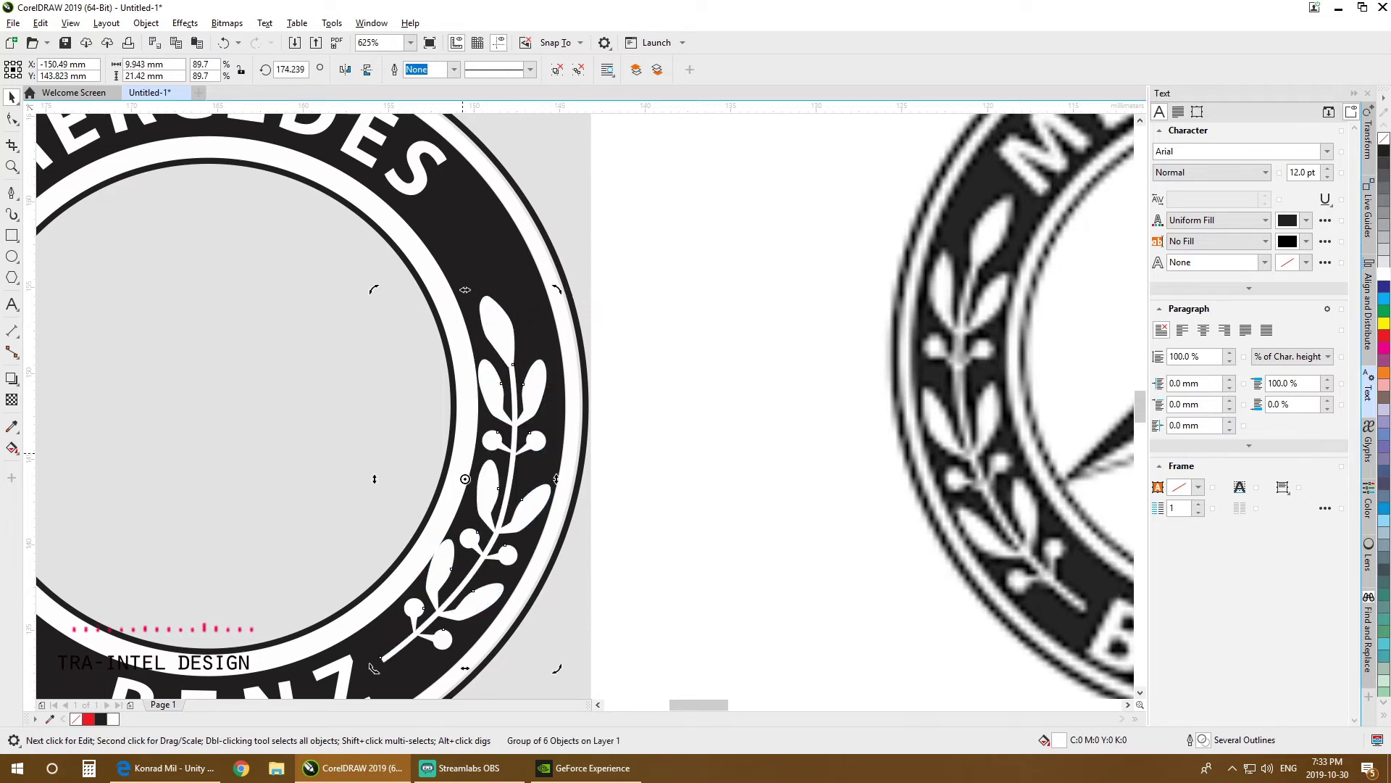
Step: Rotate the right laurel branch to about 174.8° and shift it slightly within the black ring
drag(494, 542, 491, 548)
click(508, 501)
drag(508, 501, 507, 506)
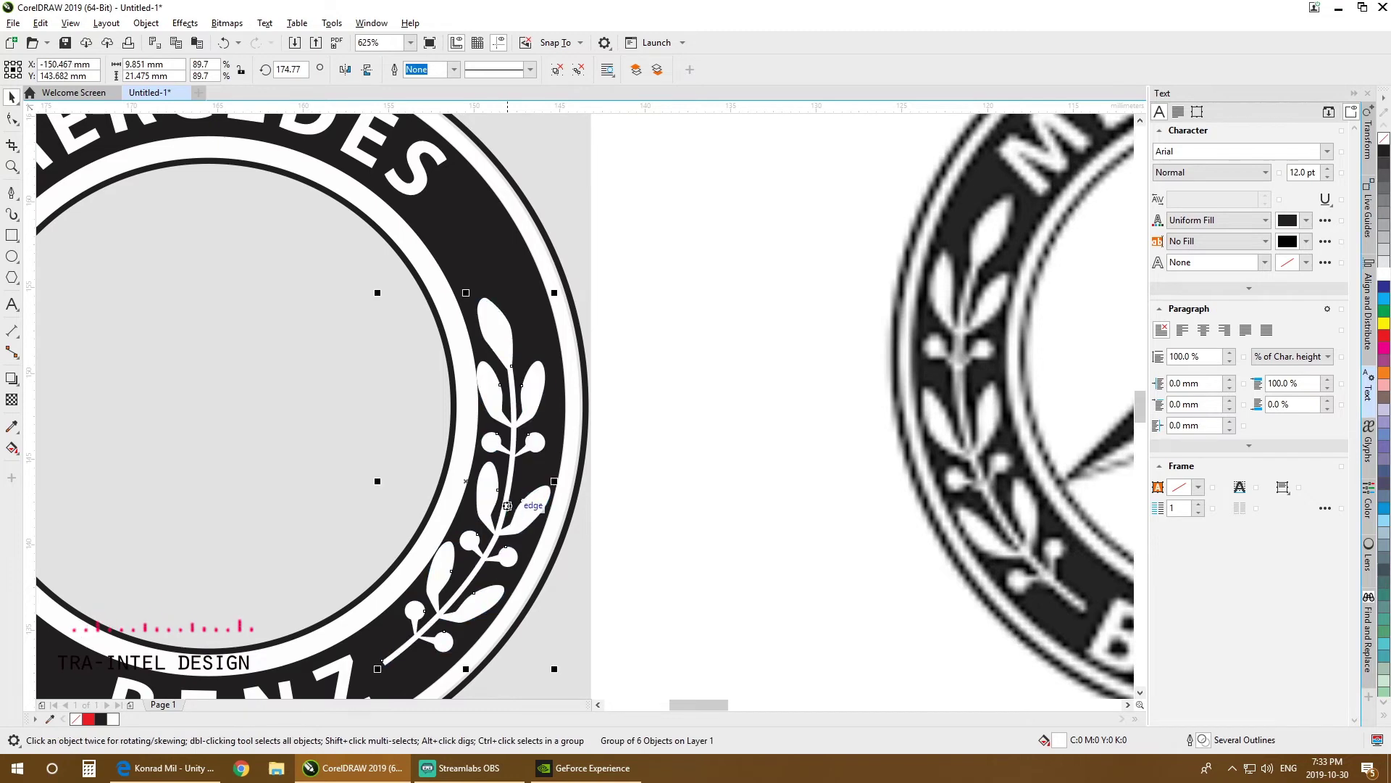
Step: Select the left laurel branch and shrink it to about 88.9 % so it fits the black ring
scroll(507, 505, down, 3)
click(346, 410)
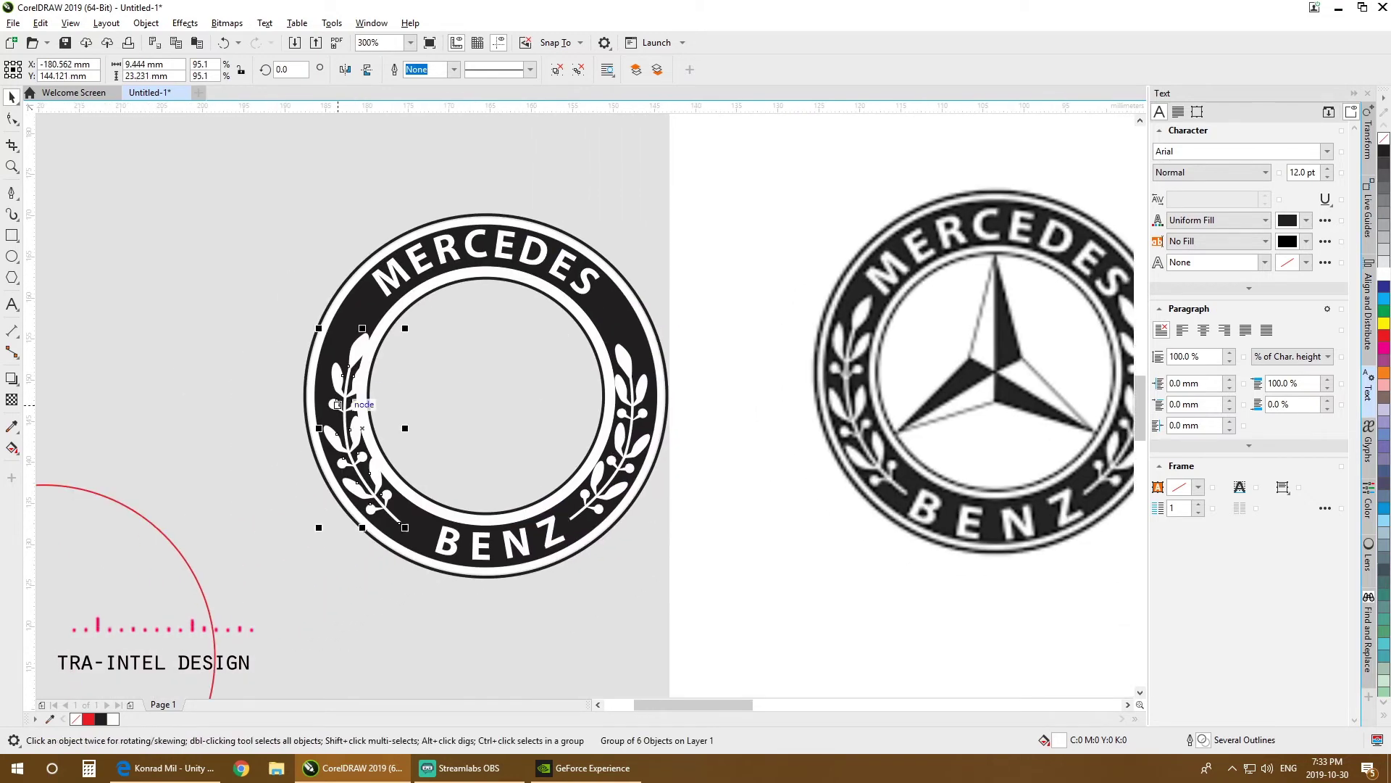
drag(216, 288, 442, 558)
click(363, 400)
scroll(366, 387, up, 2)
scroll(370, 382, up, 1)
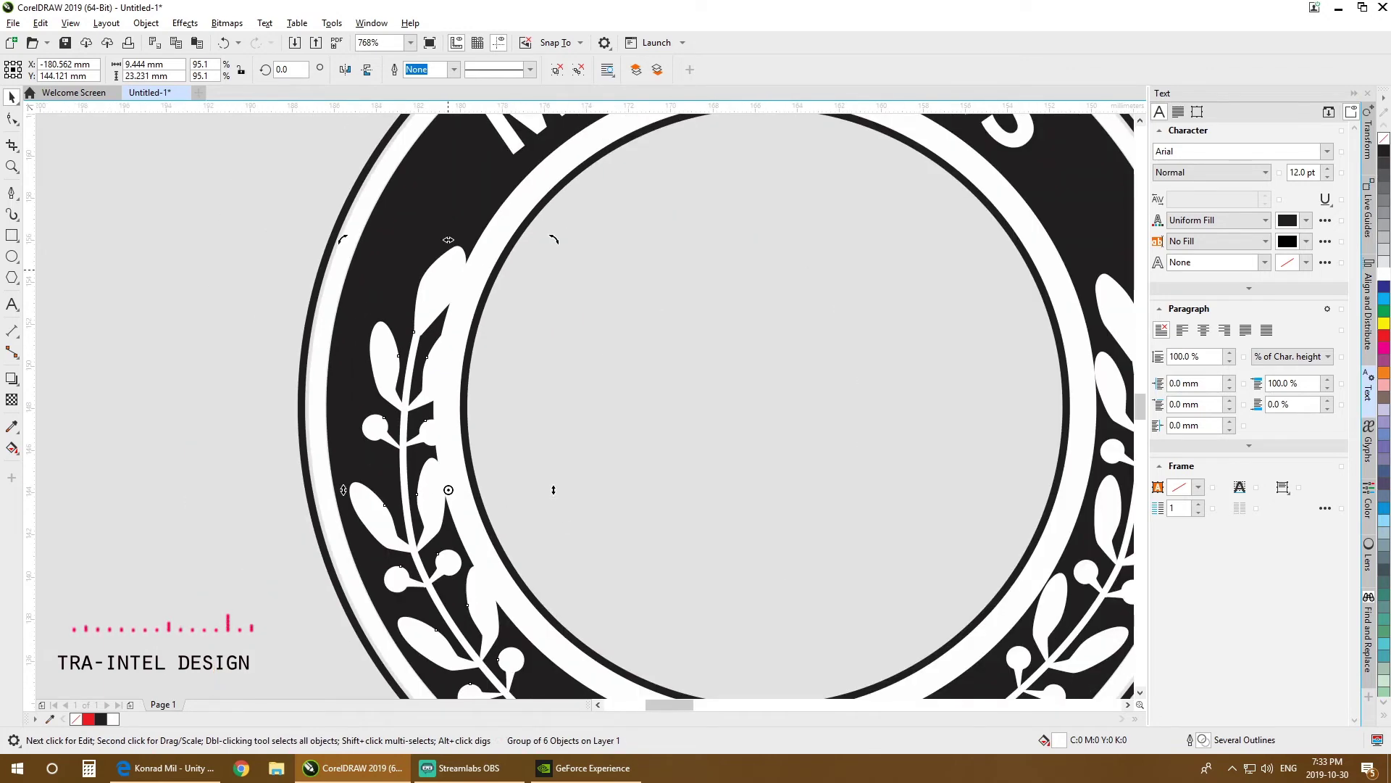
click(448, 270)
drag(554, 240, 542, 254)
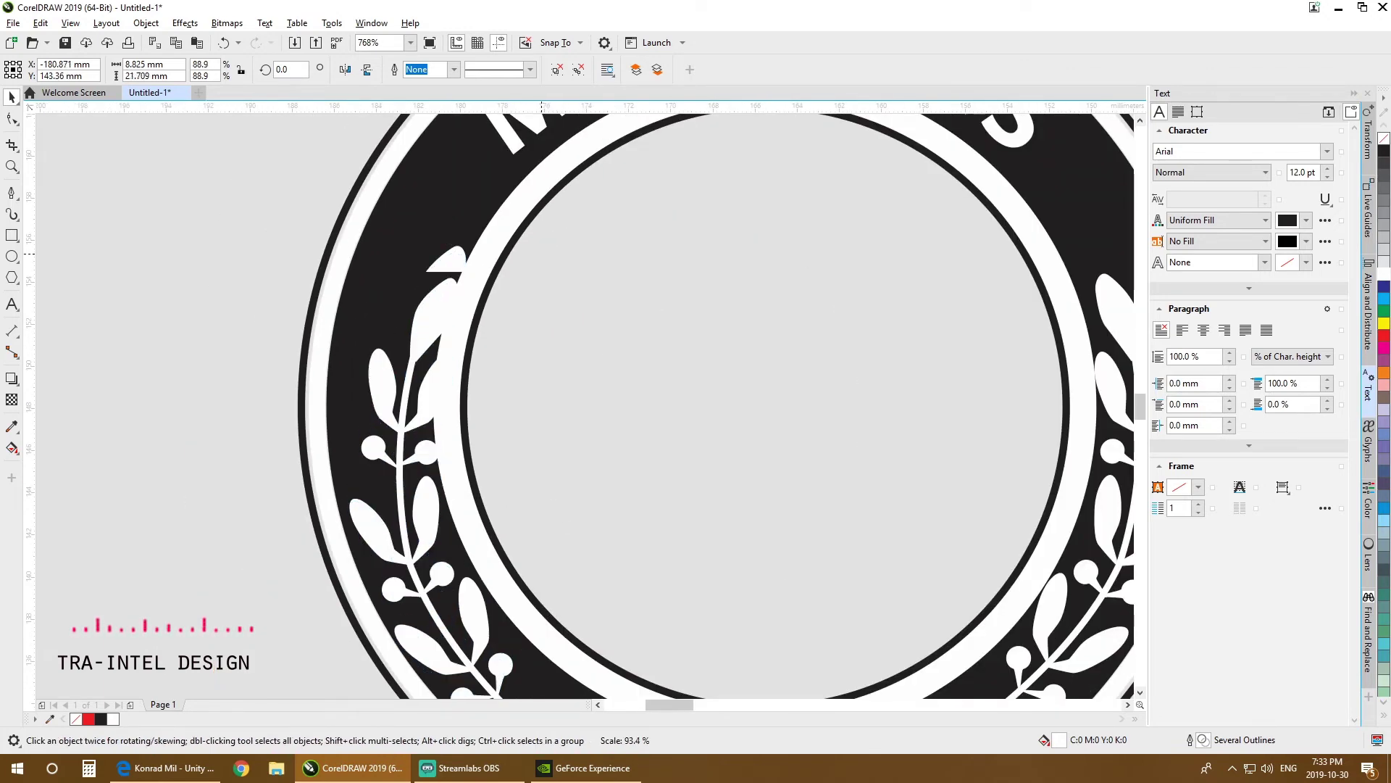
Step: Rotate the left laurel branch to about 6.75° and center it within the black ring, following its curve
click(541, 275)
drag(327, 277, 326, 278)
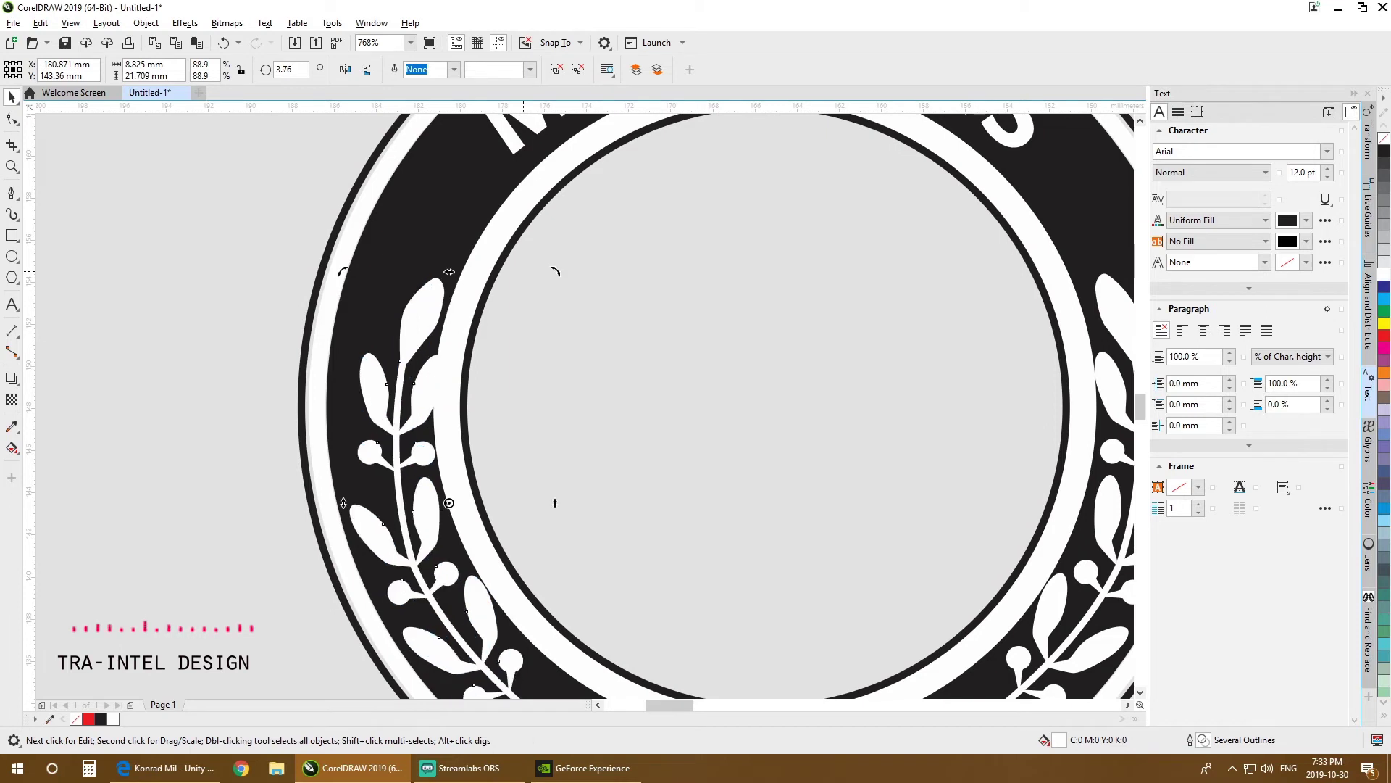
drag(402, 531, 328, 398)
drag(268, 137, 255, 142)
click(317, 321)
drag(308, 284, 295, 292)
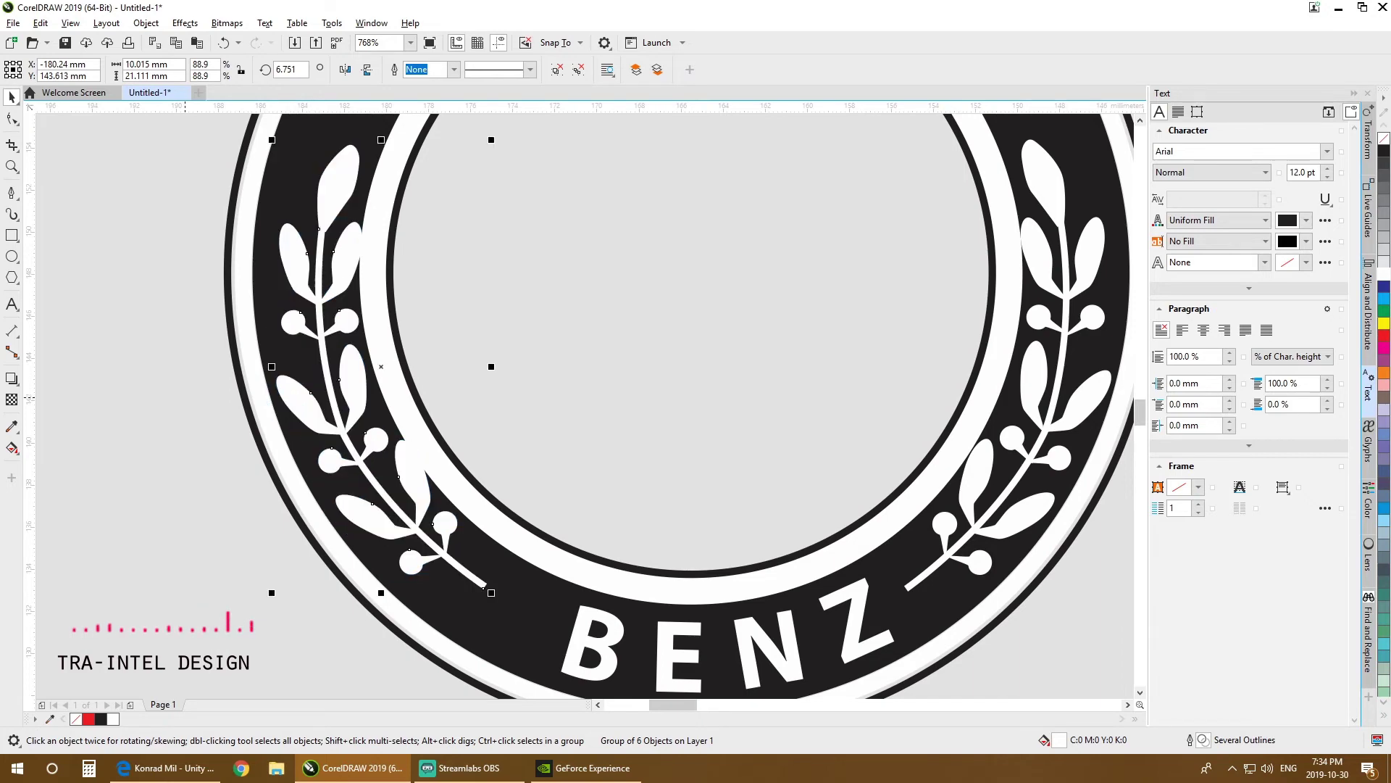
key(Escape)
scroll(319, 477, down, 4)
drag(444, 501, 507, 516)
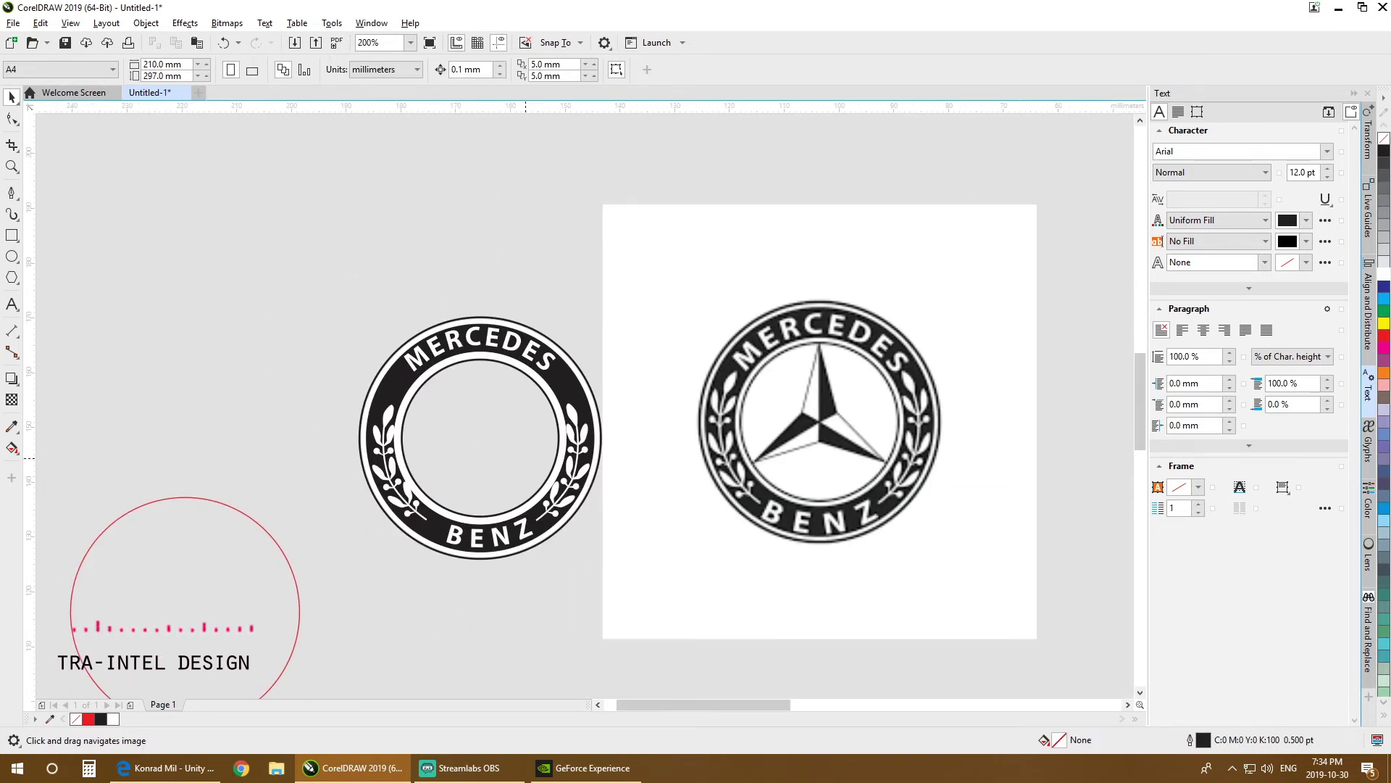
Step: Widen the range kerning of all the MERCEDES lettering to 170 %
click(508, 345)
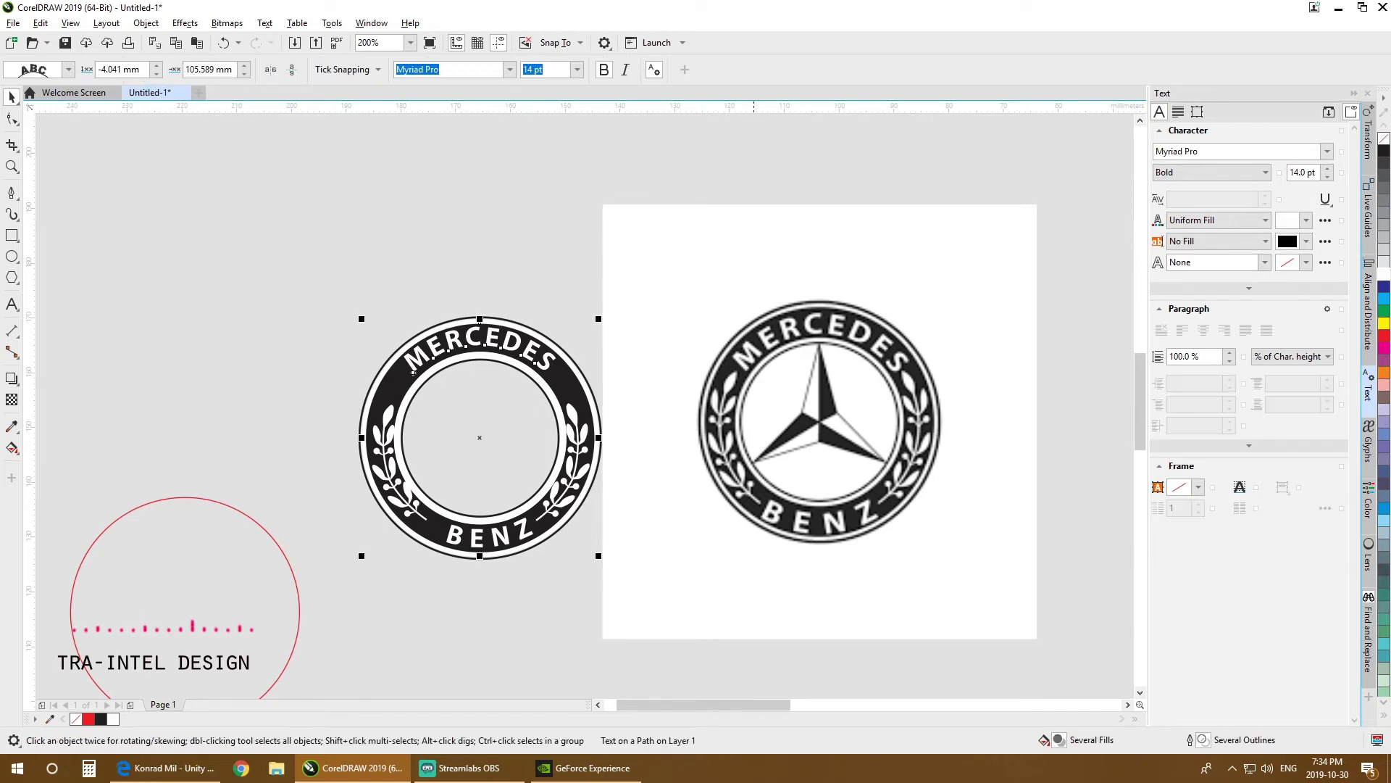
double_click(510, 351)
click(506, 342)
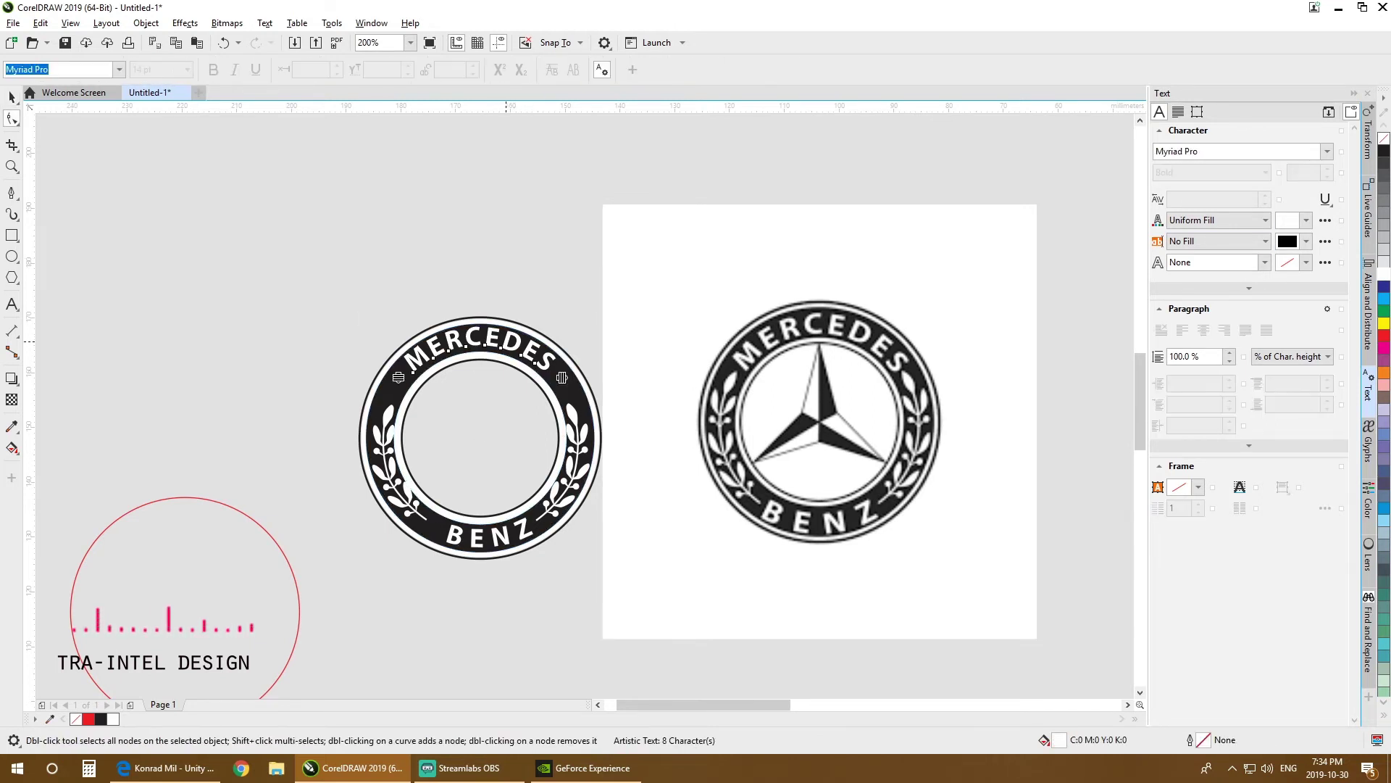
key(space)
double_click(507, 341)
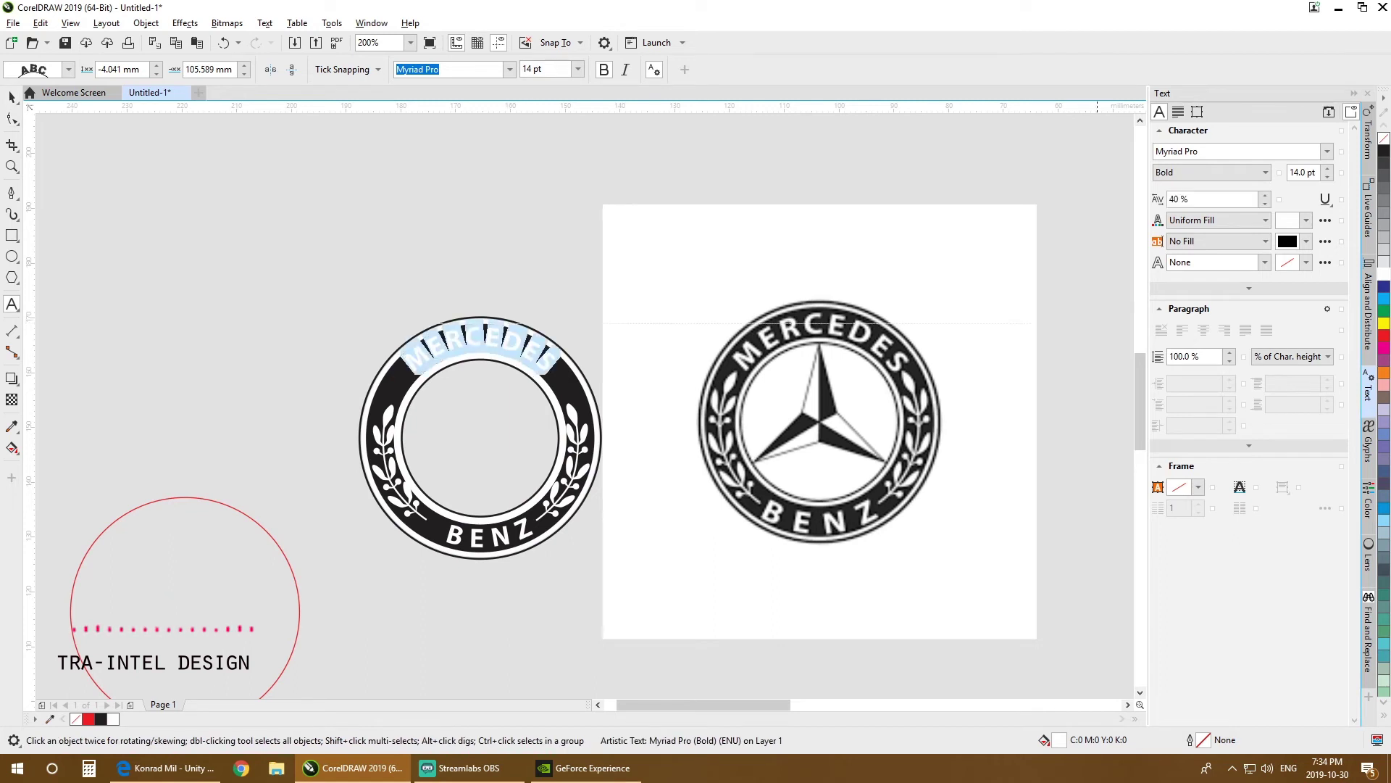
click(1230, 353)
key(ctrl+z)
click(1265, 195)
click(1265, 195)
click(1265, 196)
click(1265, 195)
click(1265, 195)
click(1266, 196)
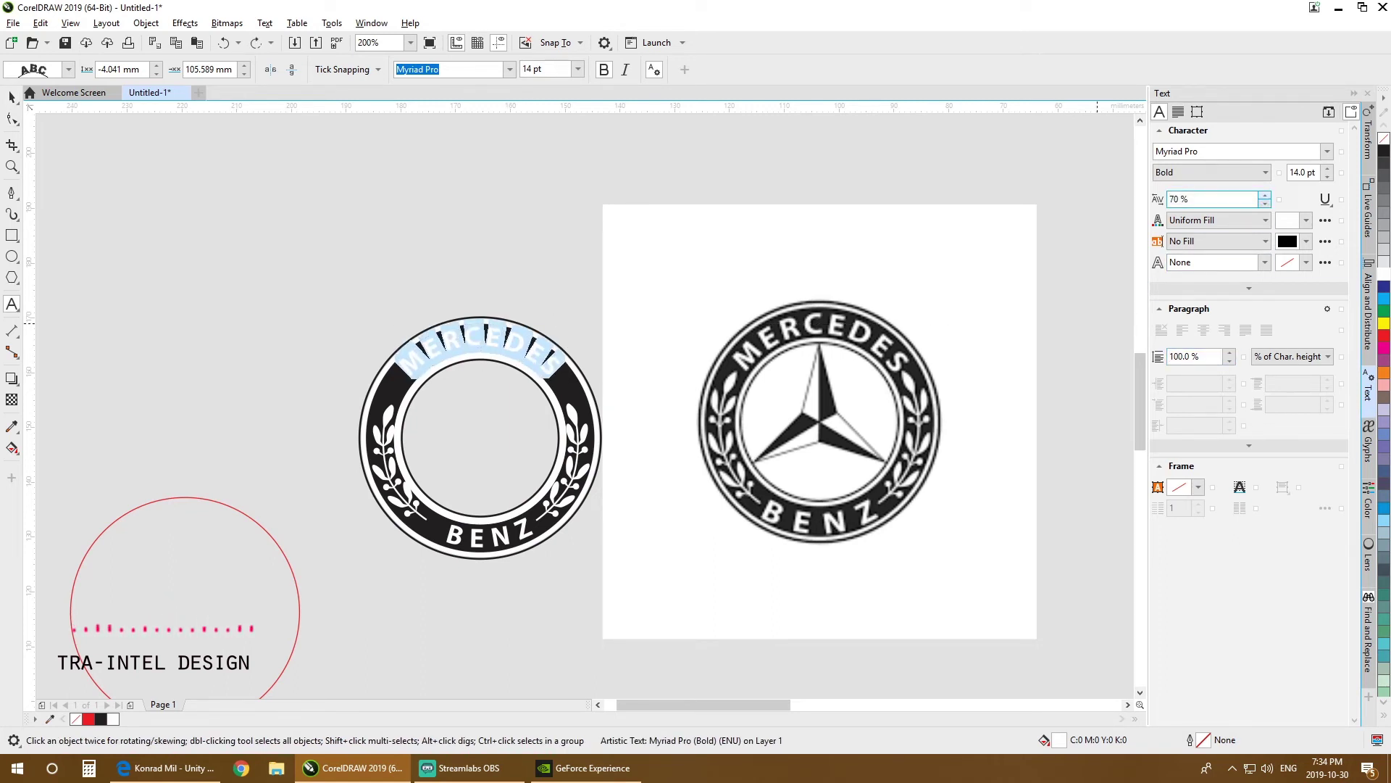
click(1265, 196)
double_click(1265, 196)
scroll(1213, 199, up, 10)
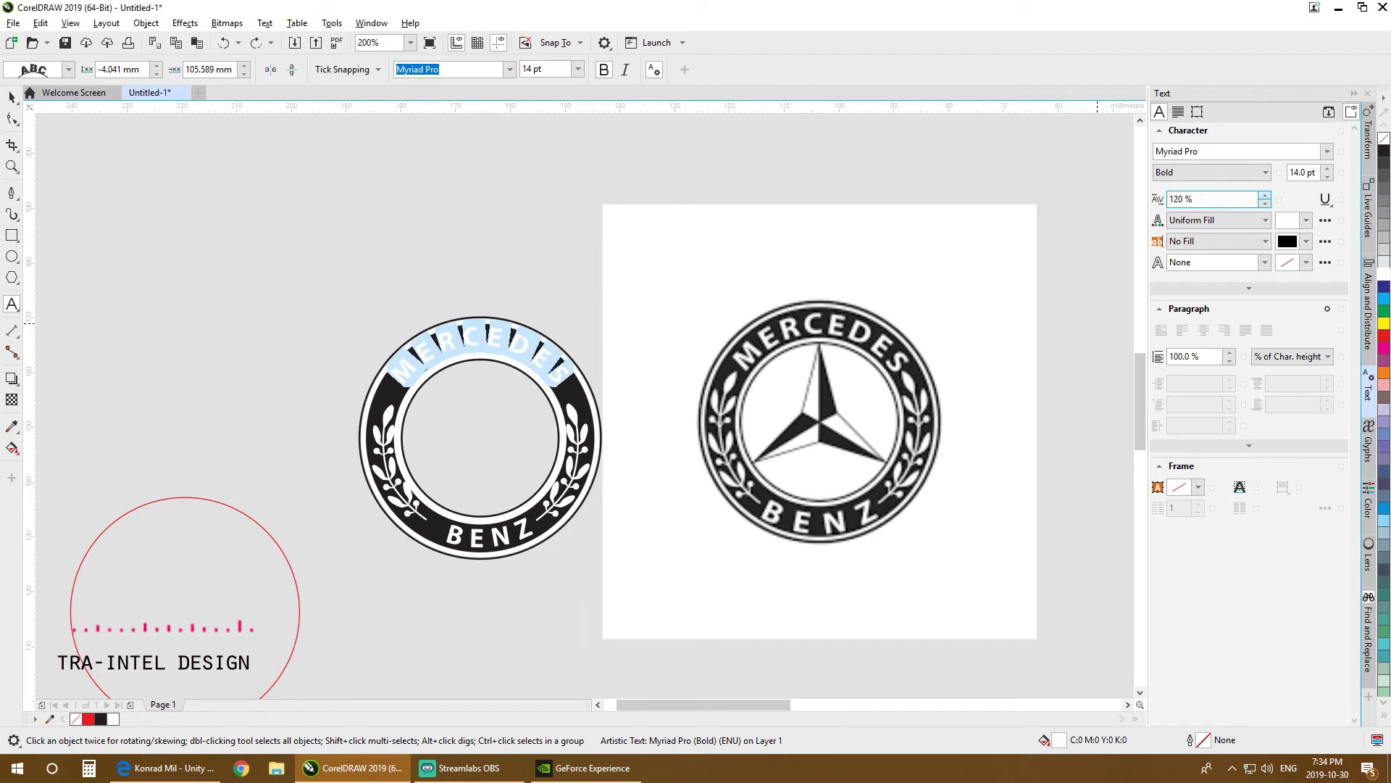
scroll(1214, 198, up, 6)
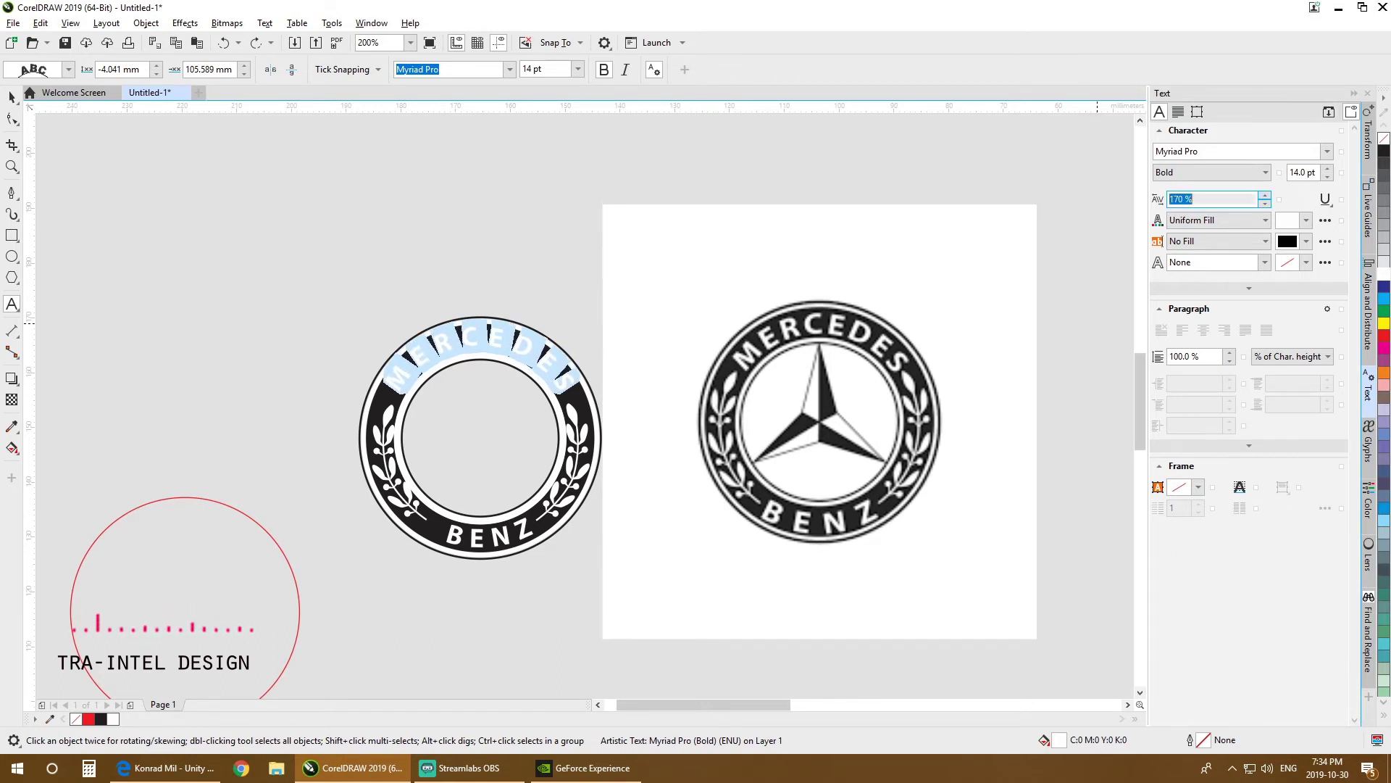
click(582, 217)
key(ctrl+space)
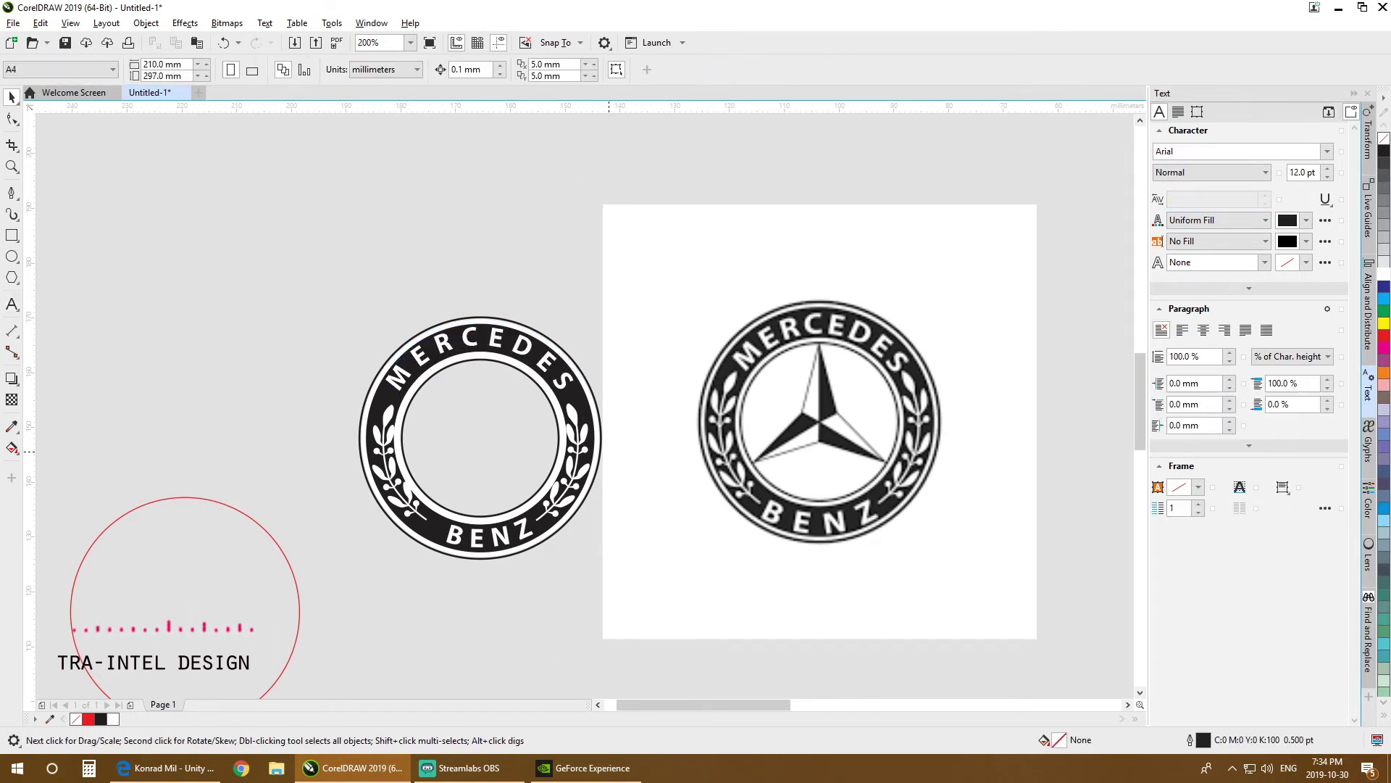
Step: Try the MERCEDES lettering at 16 pt and settle on a font size of 15 pt
click(492, 337)
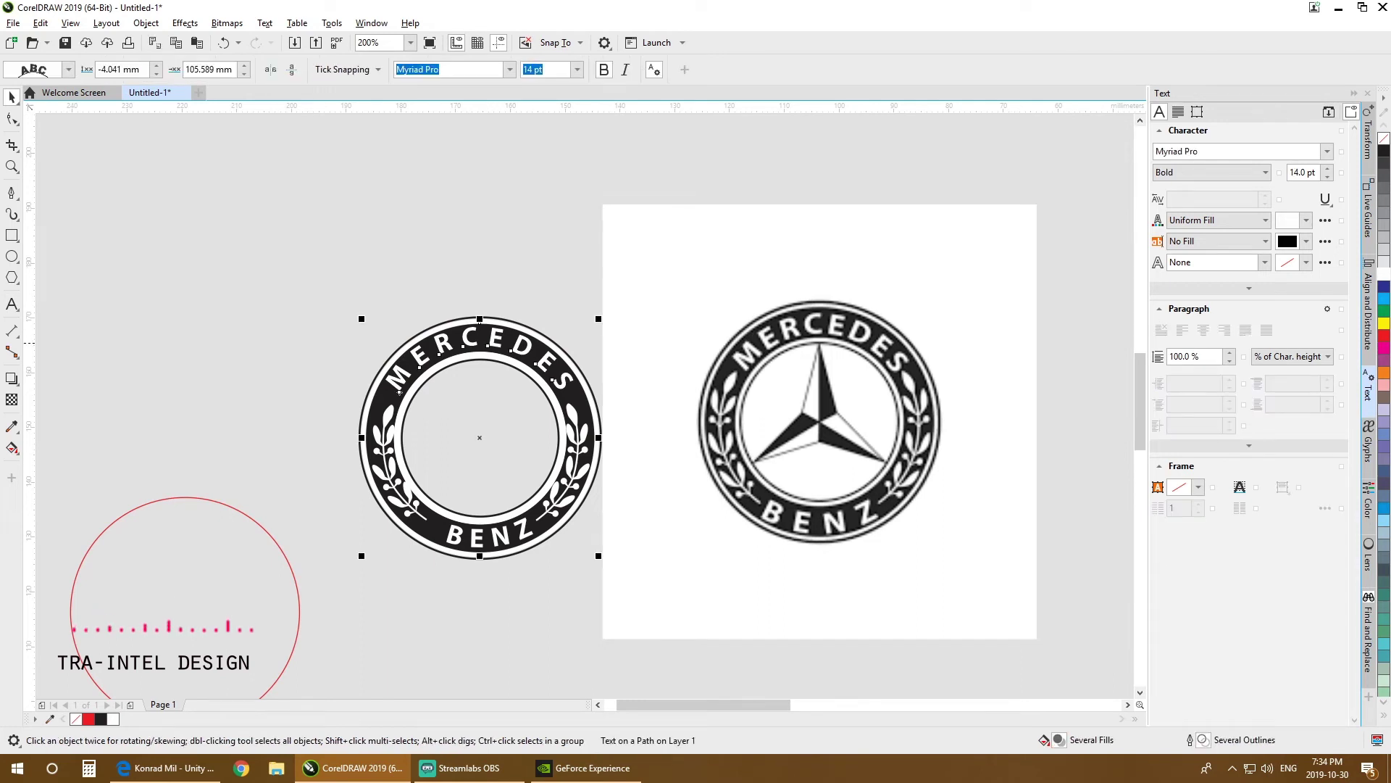
click(493, 341)
click(561, 71)
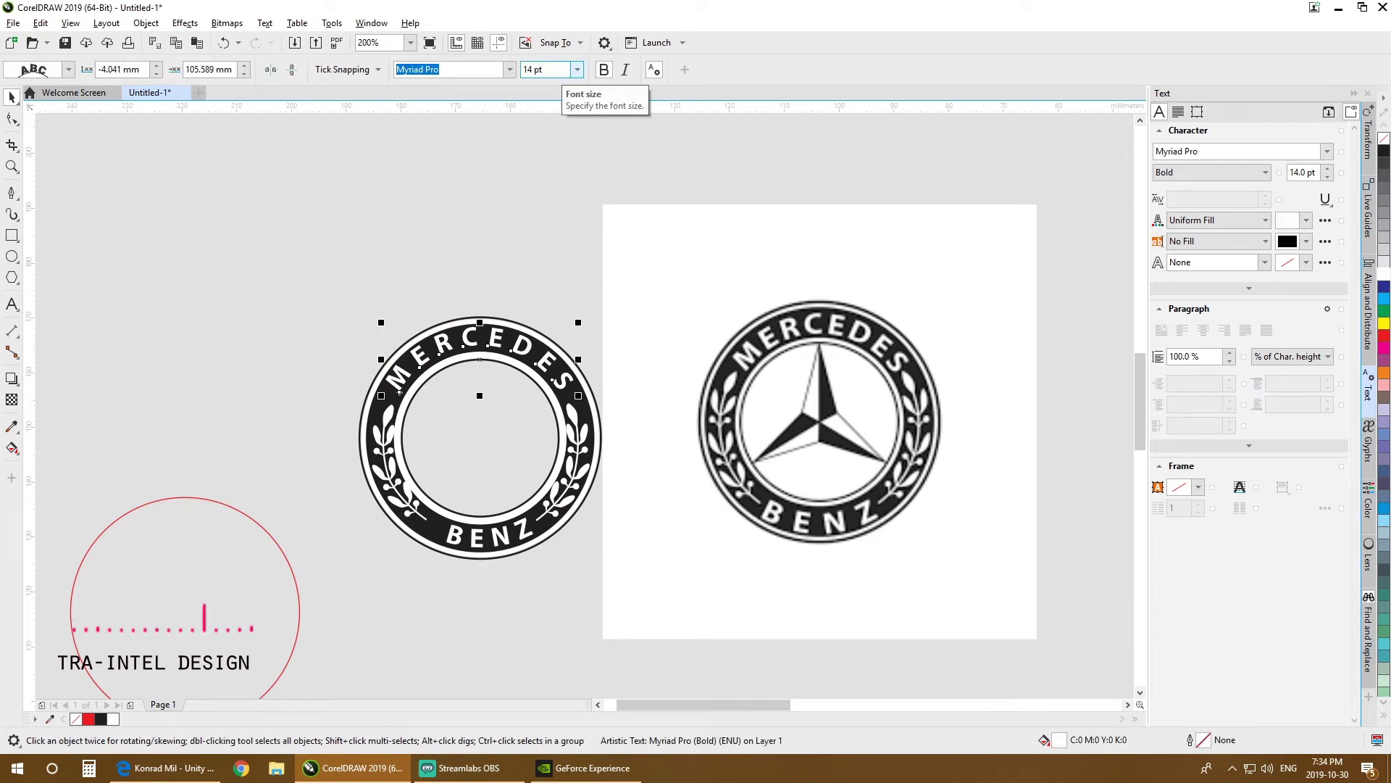
click(558, 71)
text(16)
key(Return)
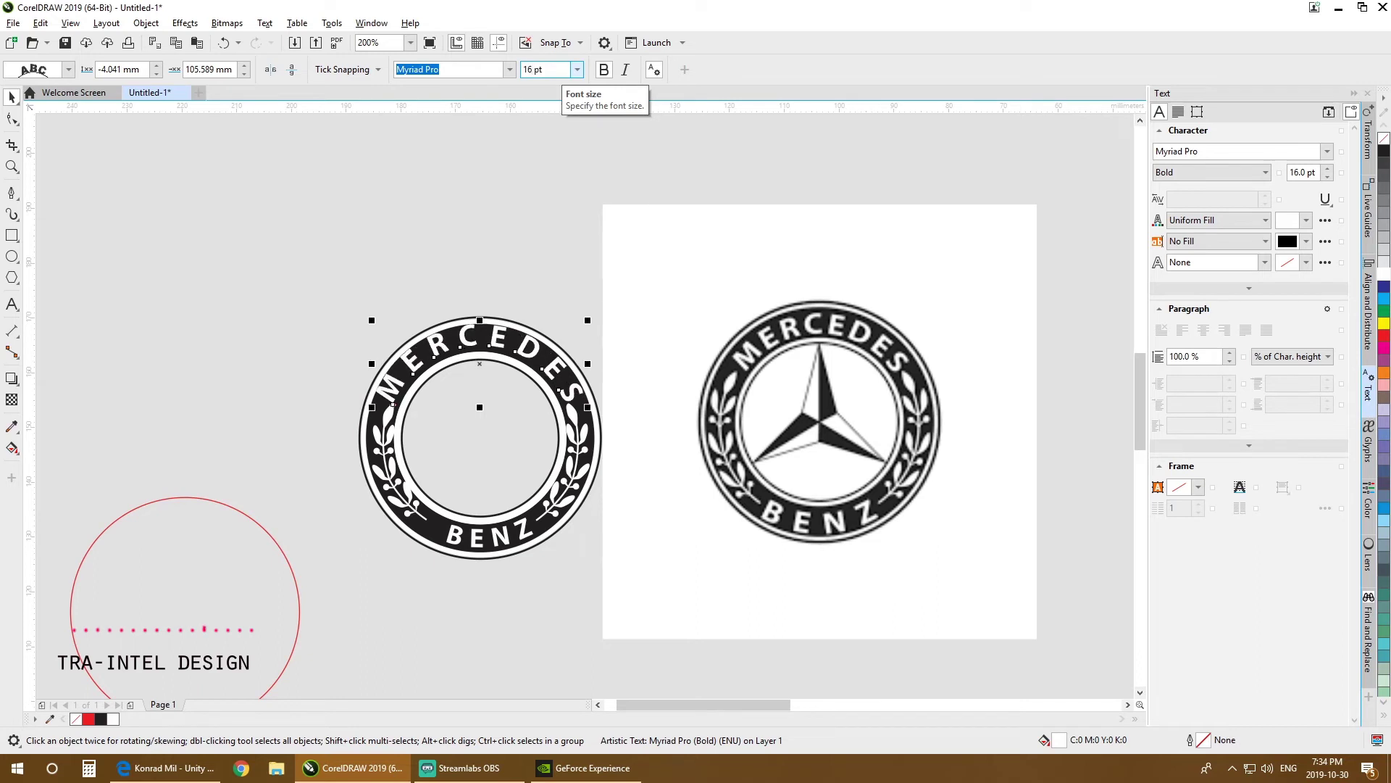
key(Delete)
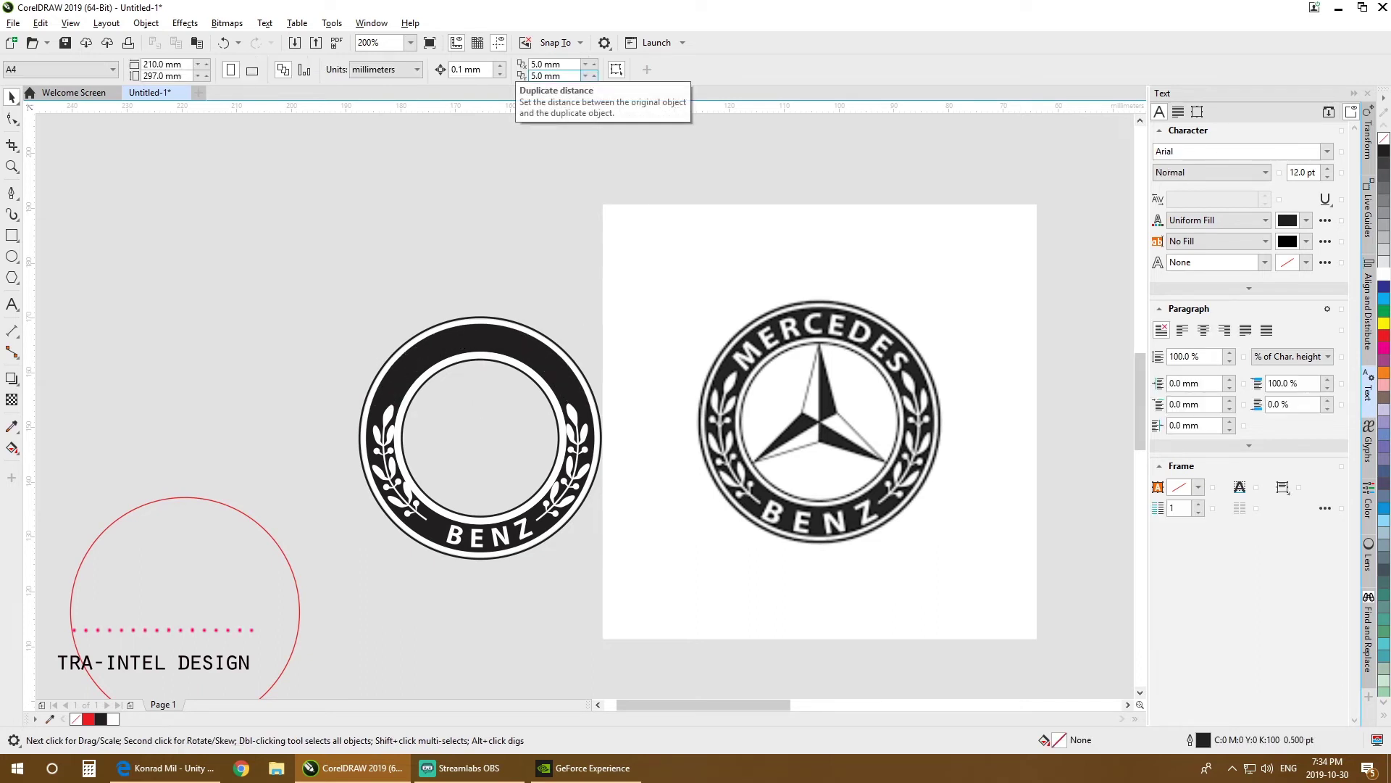
key(ctrl+z)
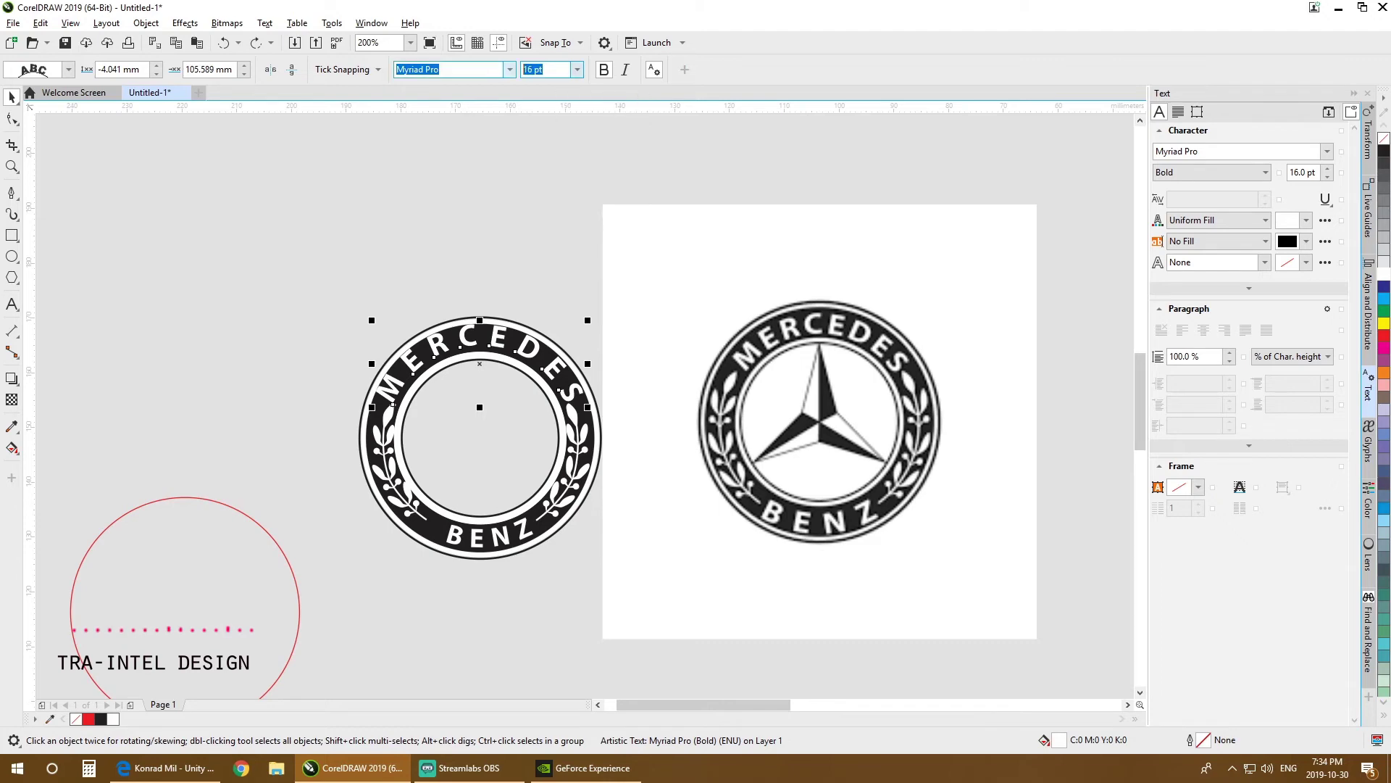
text(15)
key(Return)
click(544, 217)
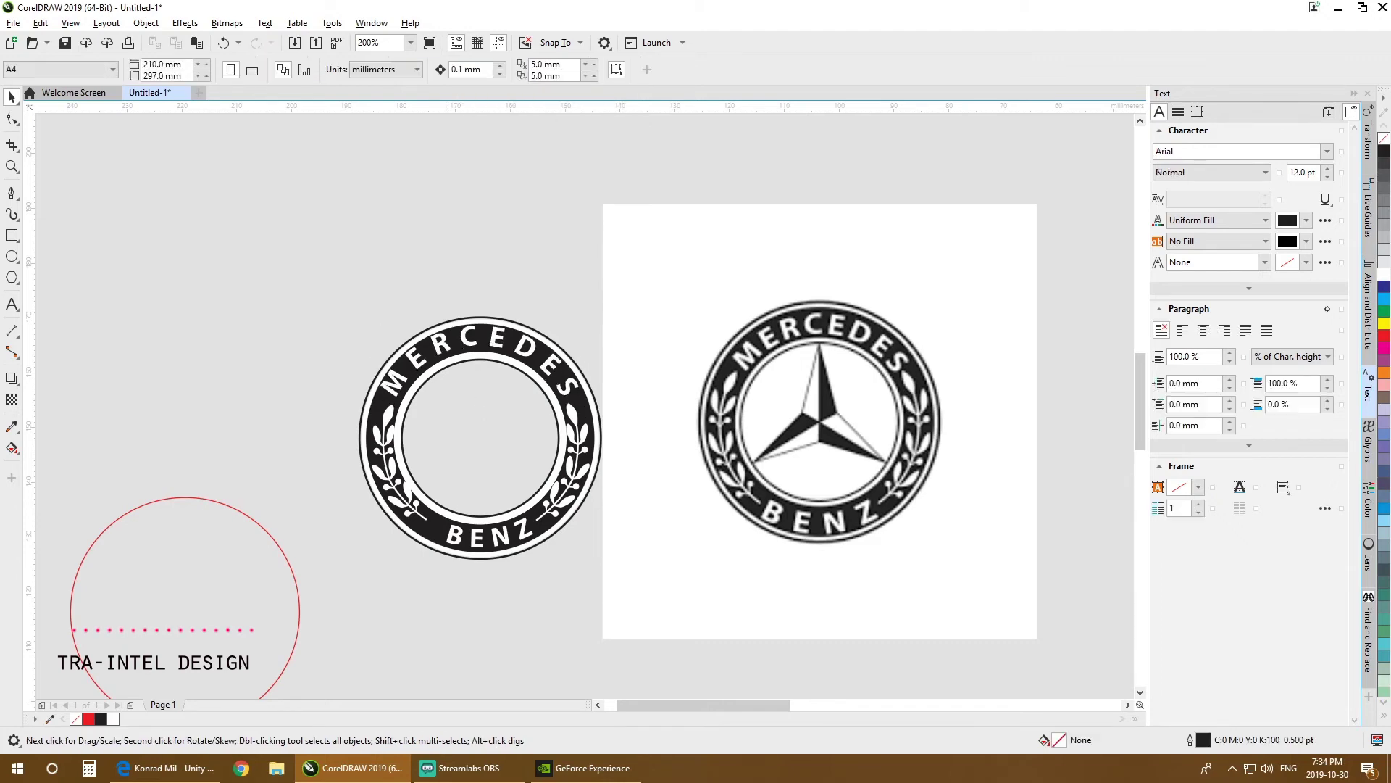
Step: Set the MERCEDES lettering's distance from its path to -4.541 mm
scroll(448, 368, up, 1)
click(442, 337)
scroll(445, 343, up, 2)
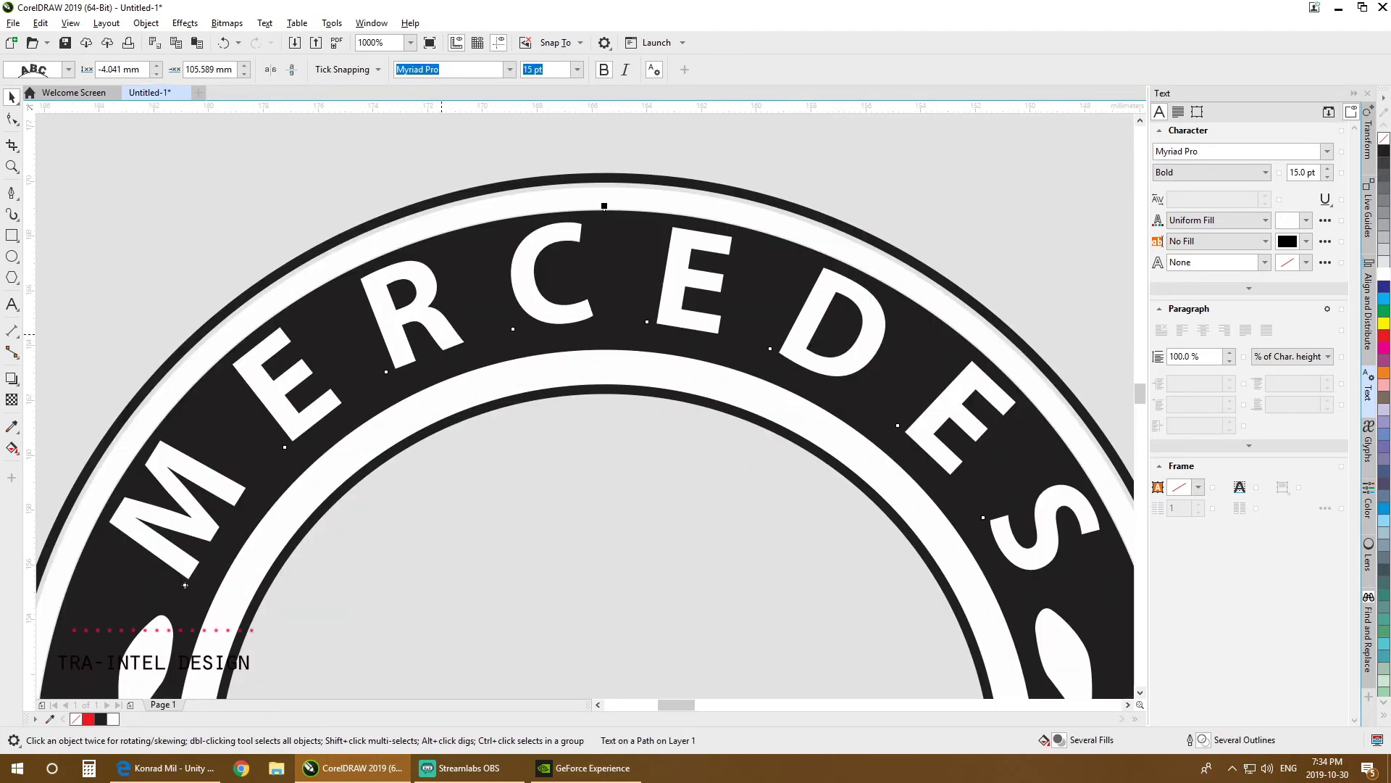
click(441, 335)
drag(443, 340, 444, 349)
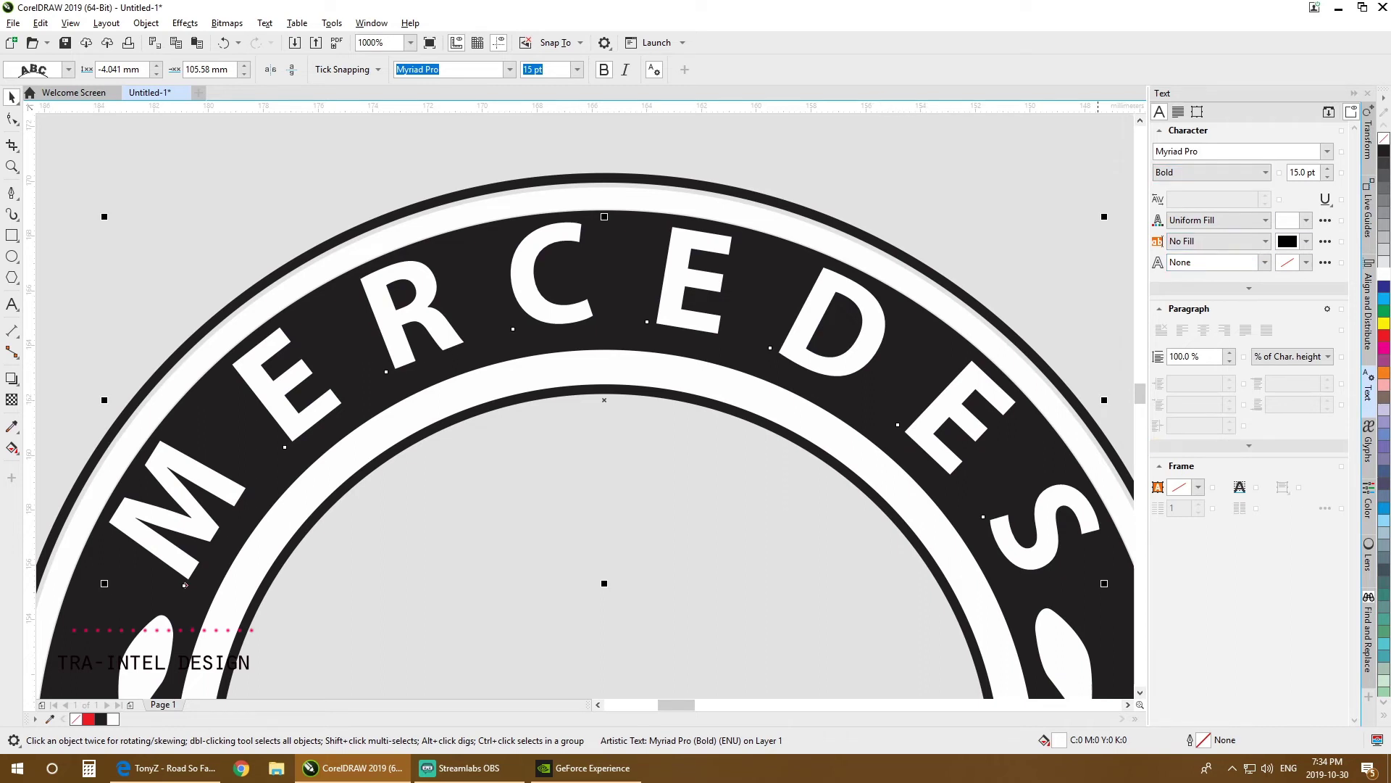
click(244, 75)
click(157, 74)
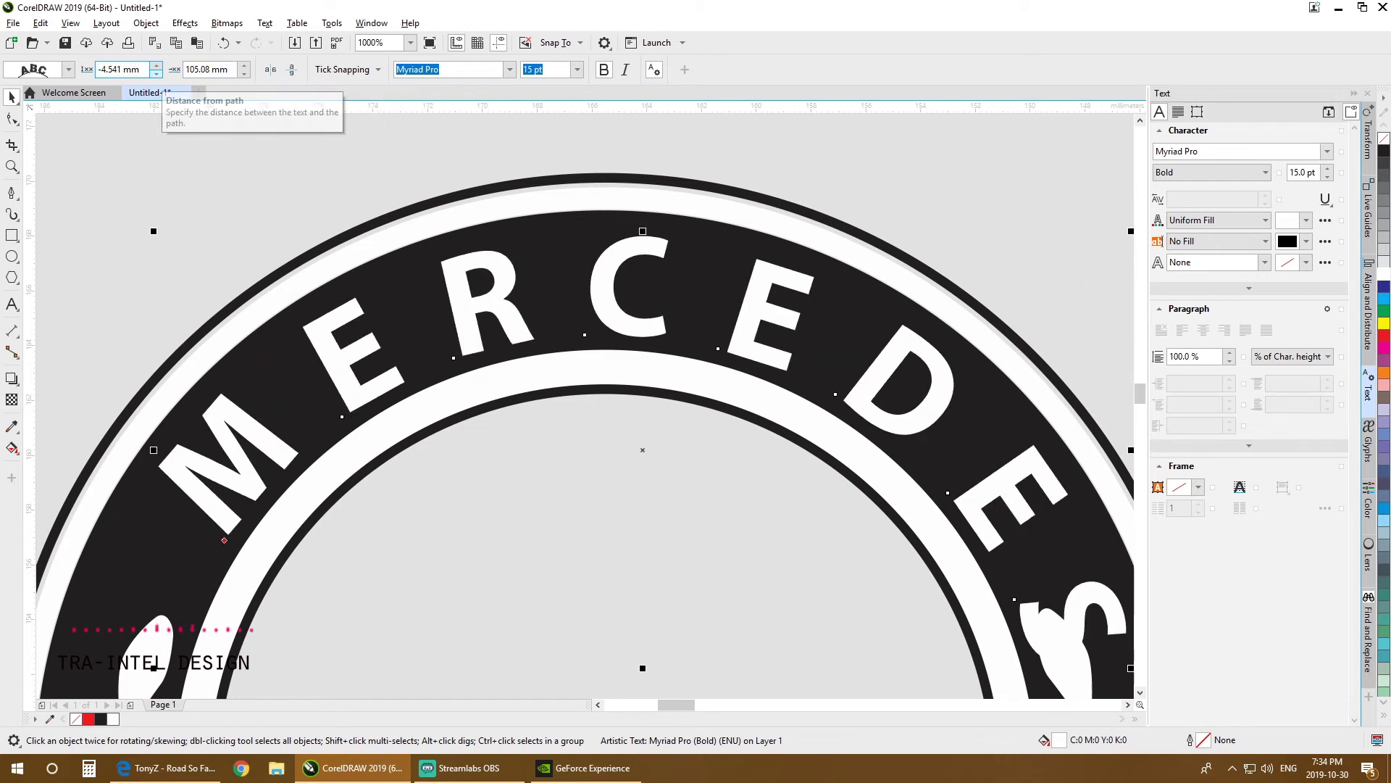
Step: Set the MERCEDES lettering's offset along the path to 102.08 mm to center it in the upper ring
click(244, 65)
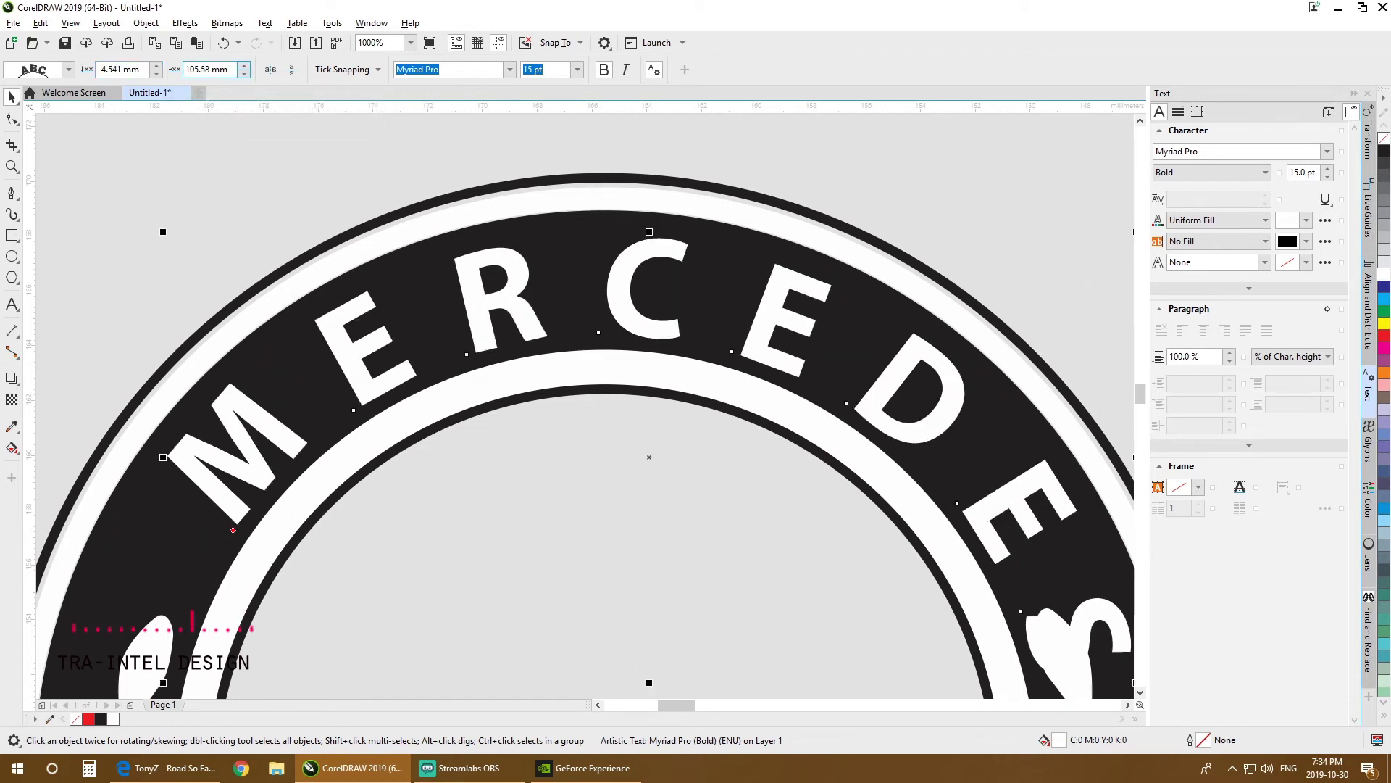
click(245, 75)
click(244, 74)
click(244, 75)
click(244, 74)
click(244, 74)
click(244, 75)
click(244, 75)
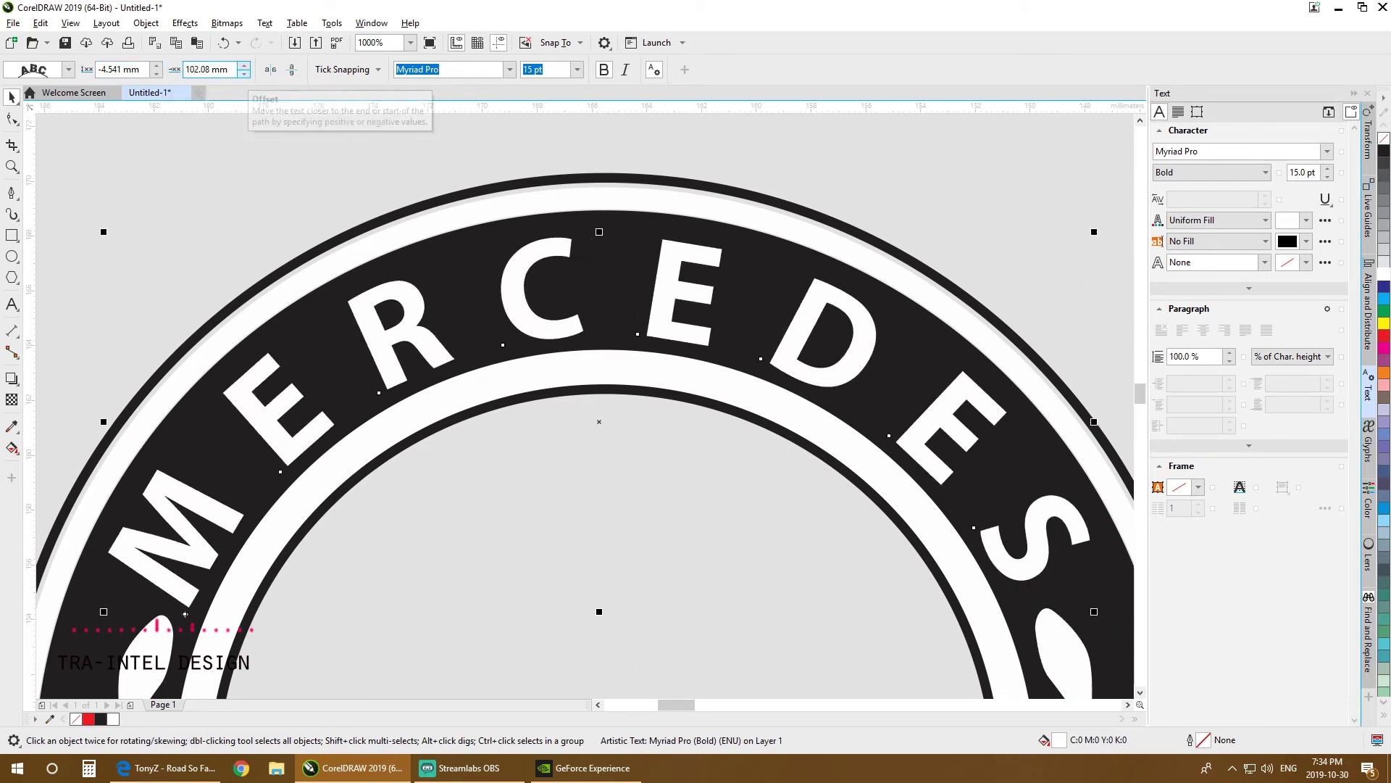
scroll(374, 296, down, 2)
key(Escape)
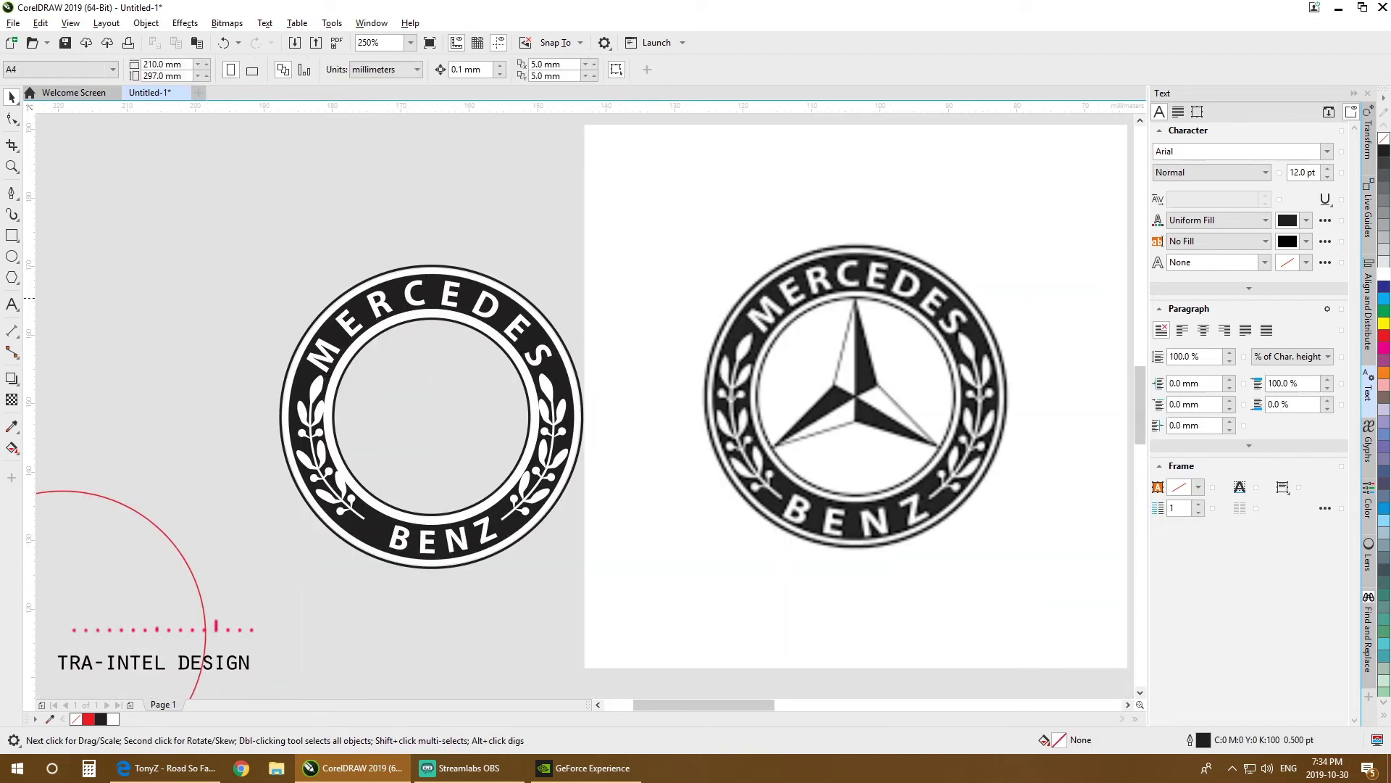
Step: Set the range kerning of the MERCEDES lettering to 145 %
click(326, 374)
click(518, 330)
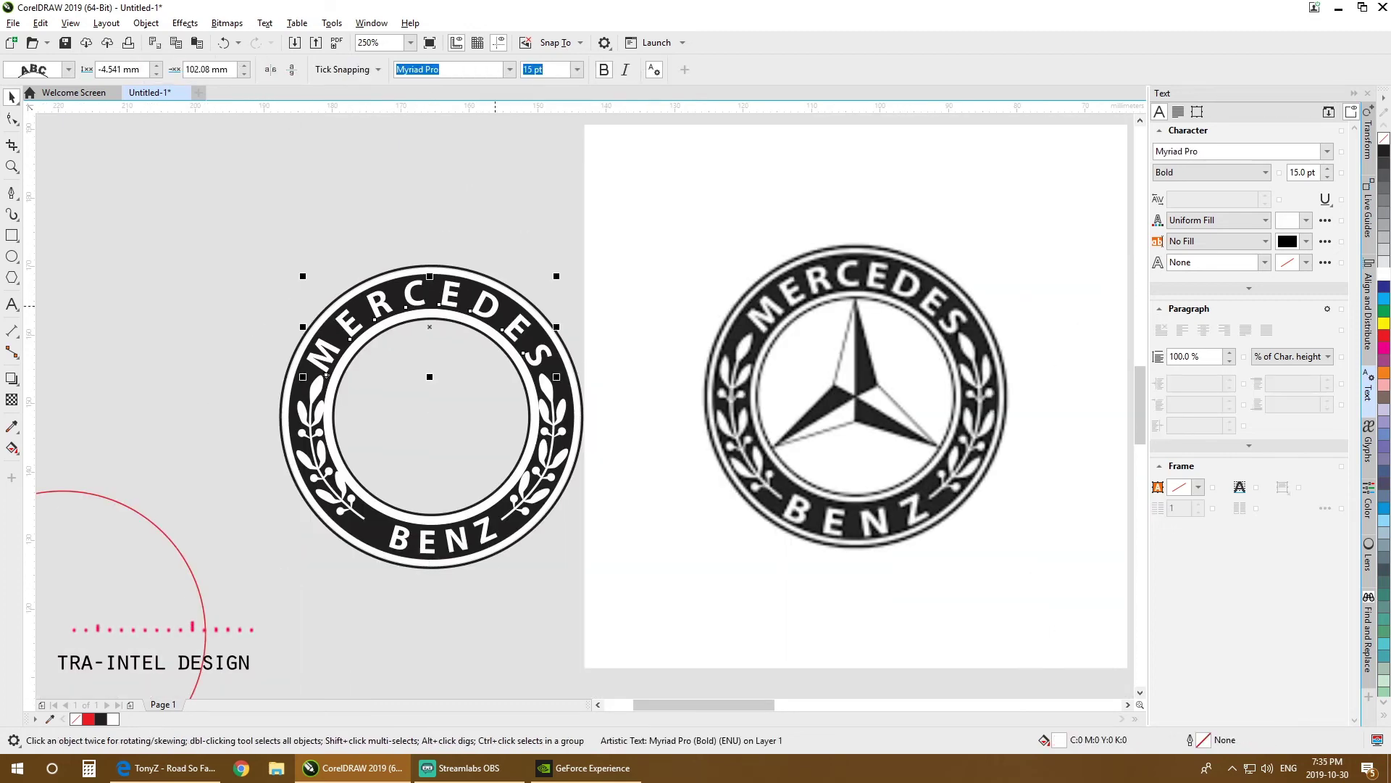
double_click(518, 330)
key(ctrl+a)
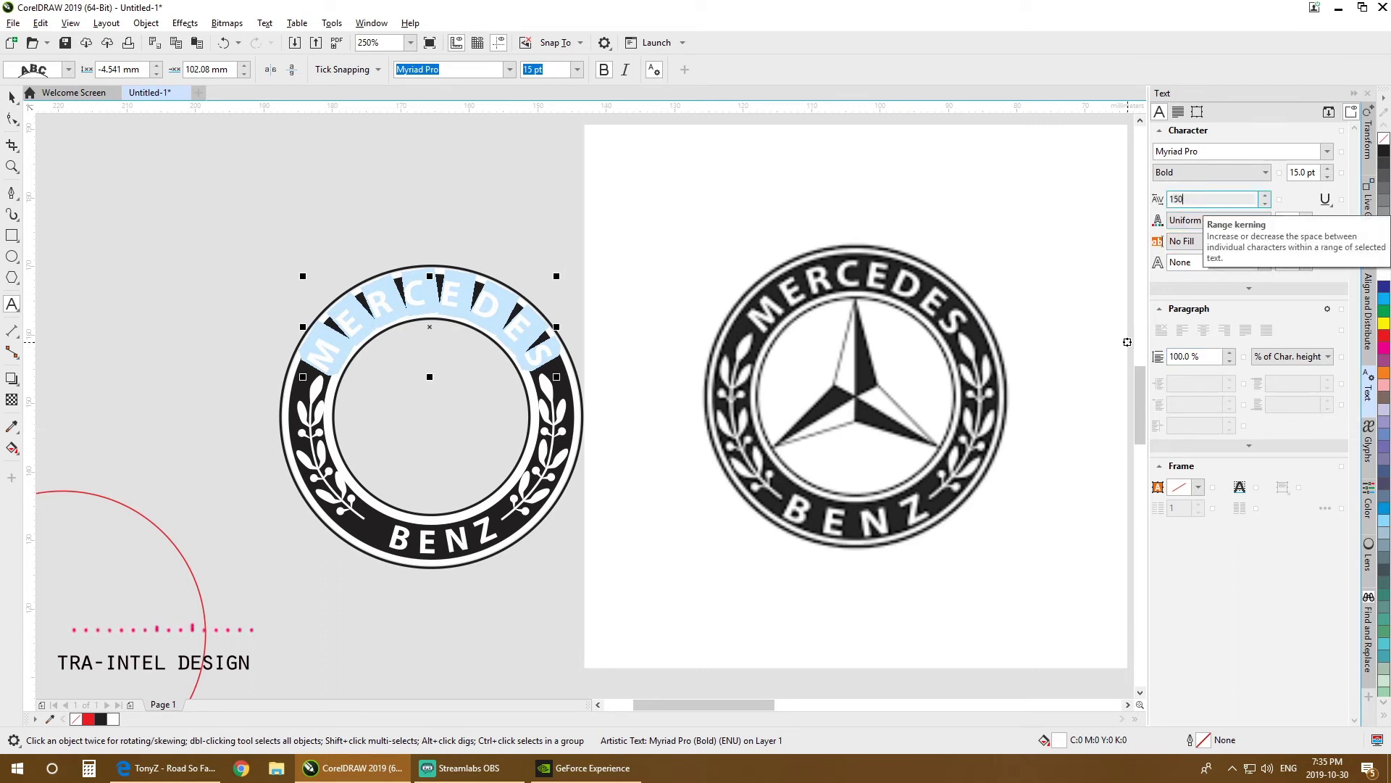
key(Return)
click(1265, 203)
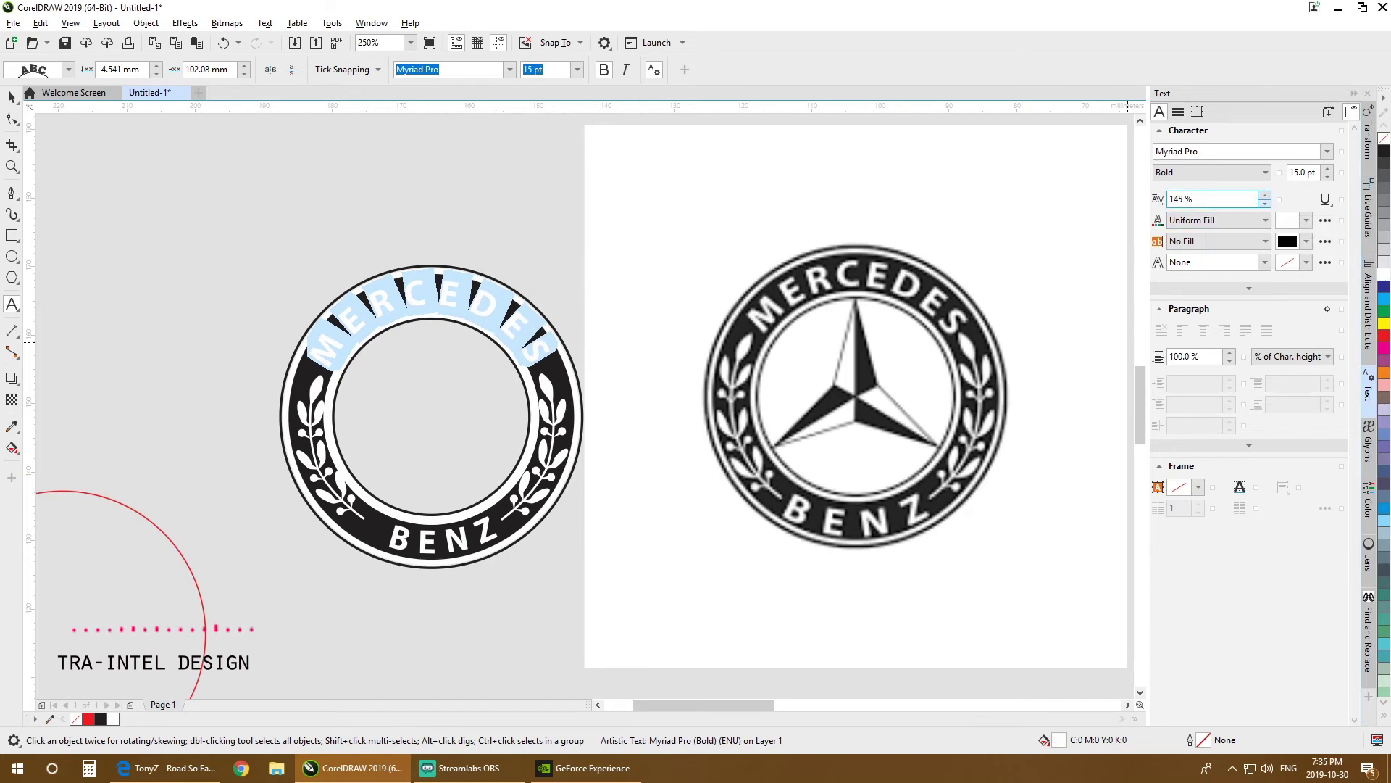
click(628, 243)
key(ctrl+space)
scroll(659, 276, down, 2)
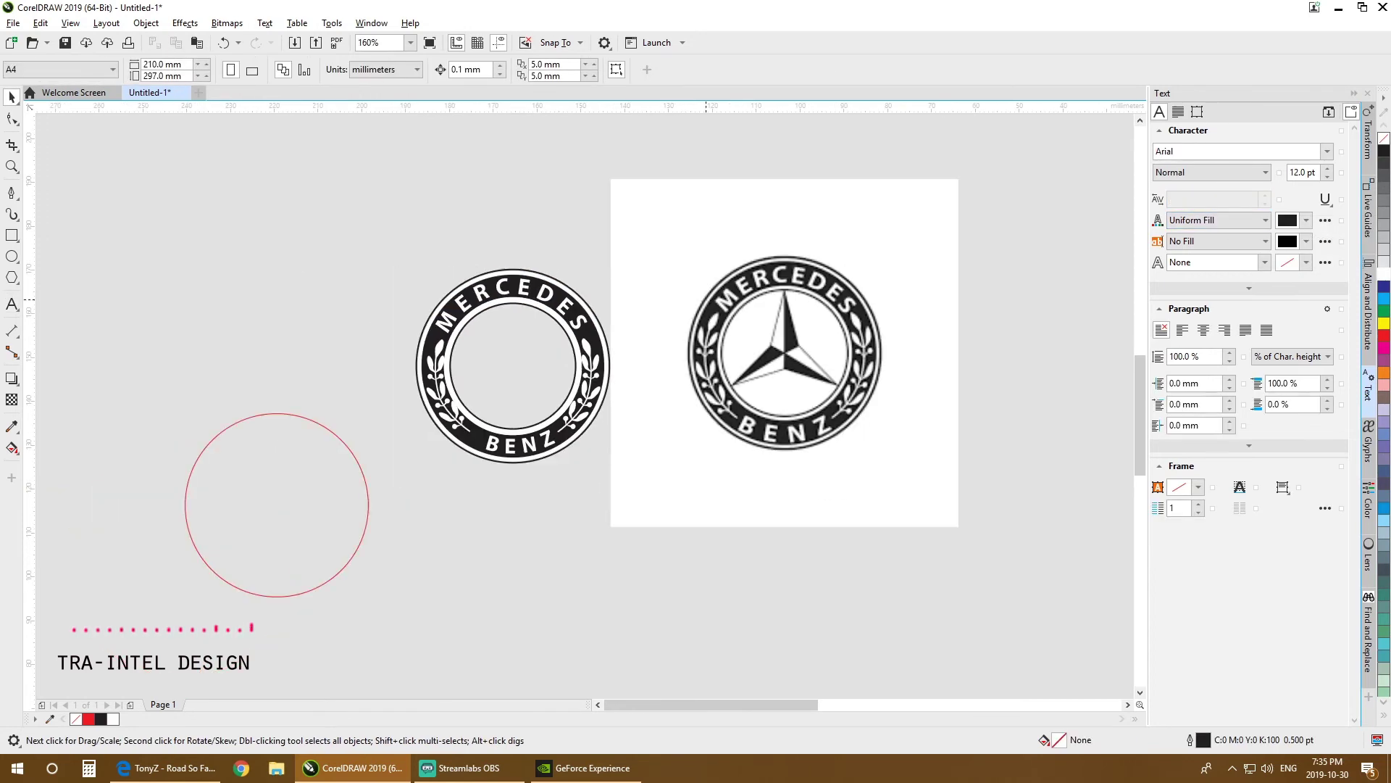
Step: Draw a rectangle about 6.3 × 14.5 mm around the upper star arm of the reference logo and give it a red outline
scroll(818, 340, up, 2)
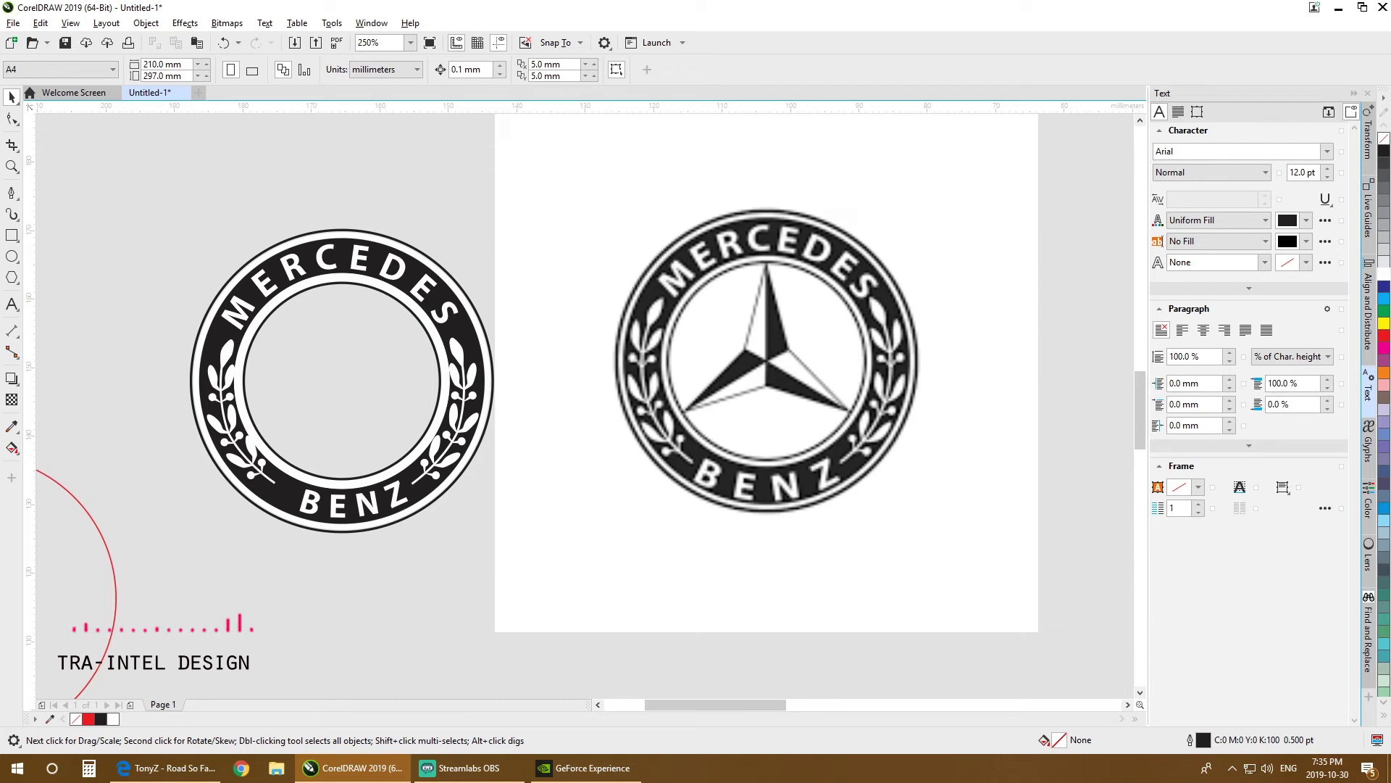
key(F6)
scroll(772, 319, up, 3)
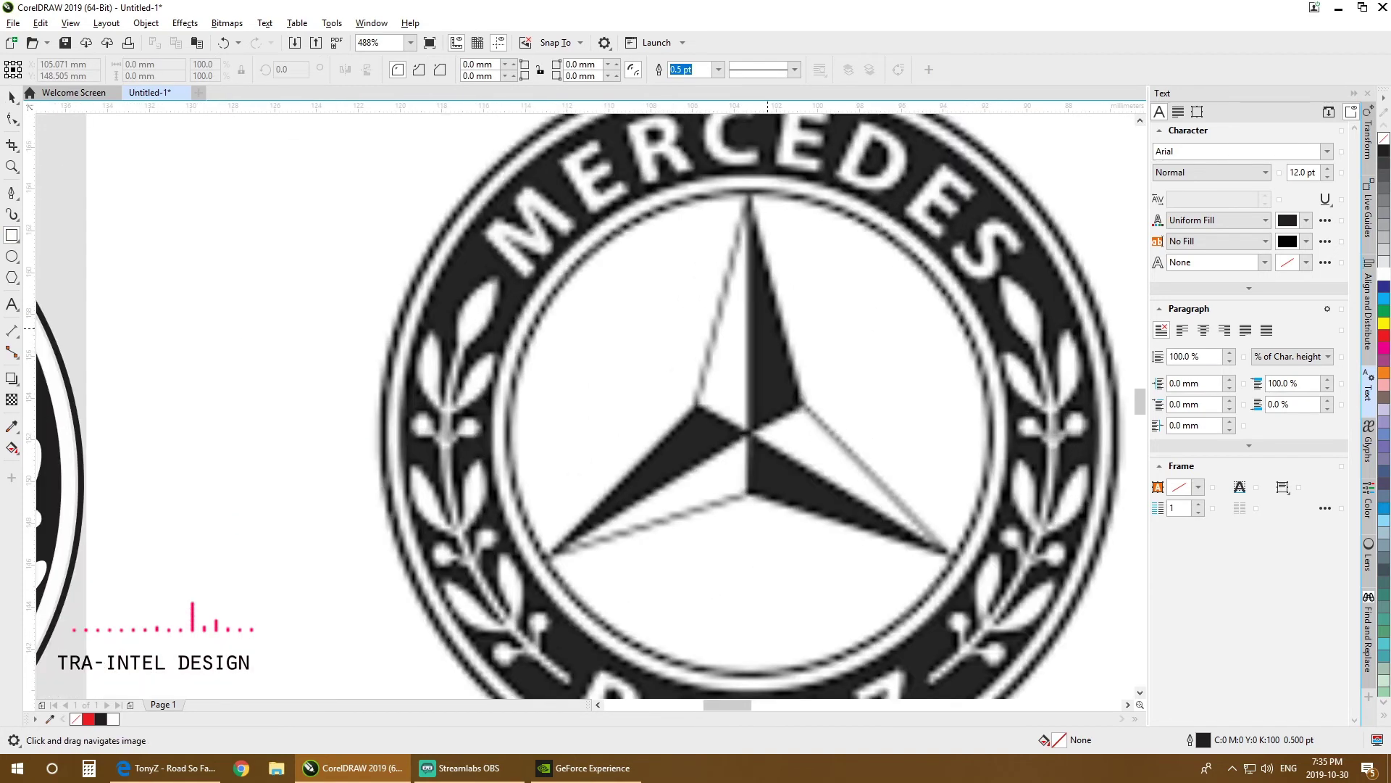
scroll(757, 392, up, 2)
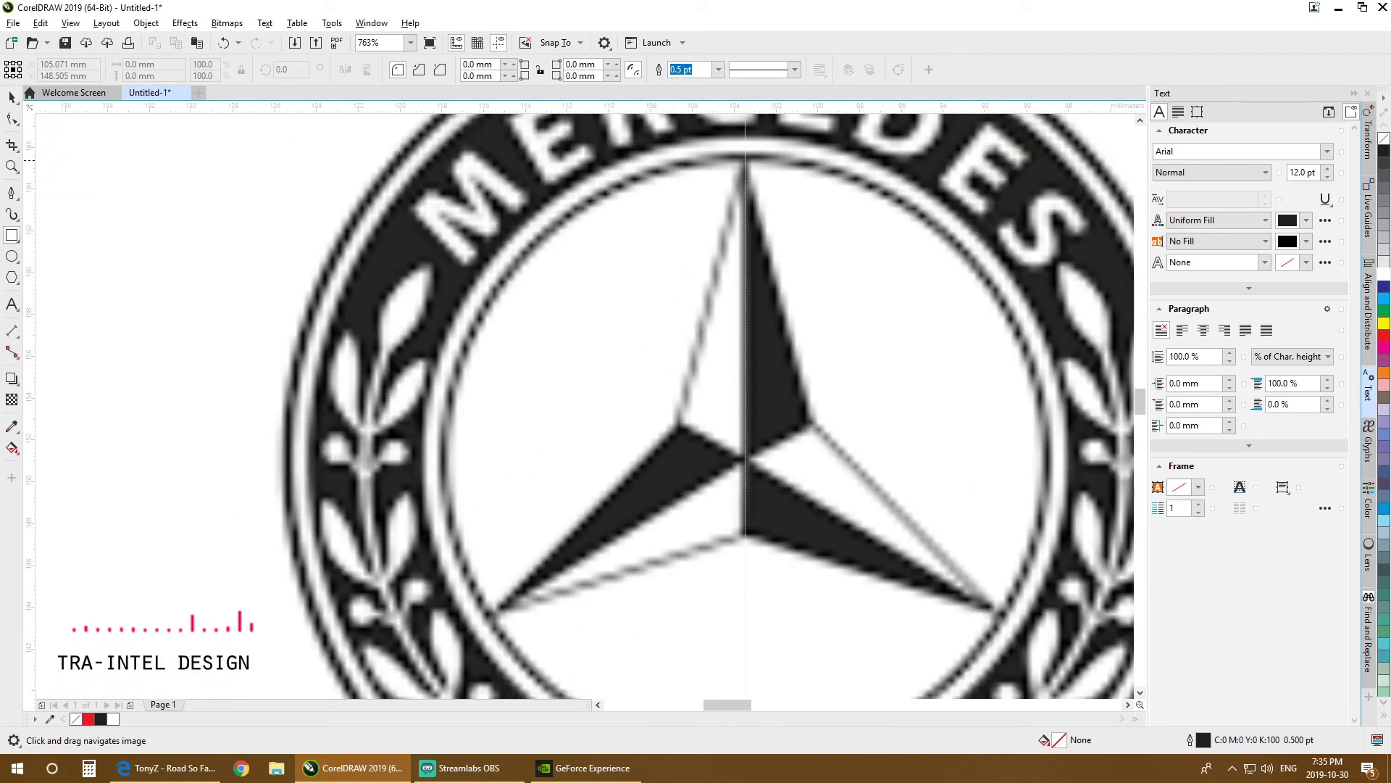
mouse_move(686, 156)
mouse_down()
mouse_move(865, 539)
mouse_move(811, 437)
mouse_move(809, 458)
mouse_up()
drag(685, 307, 676, 308)
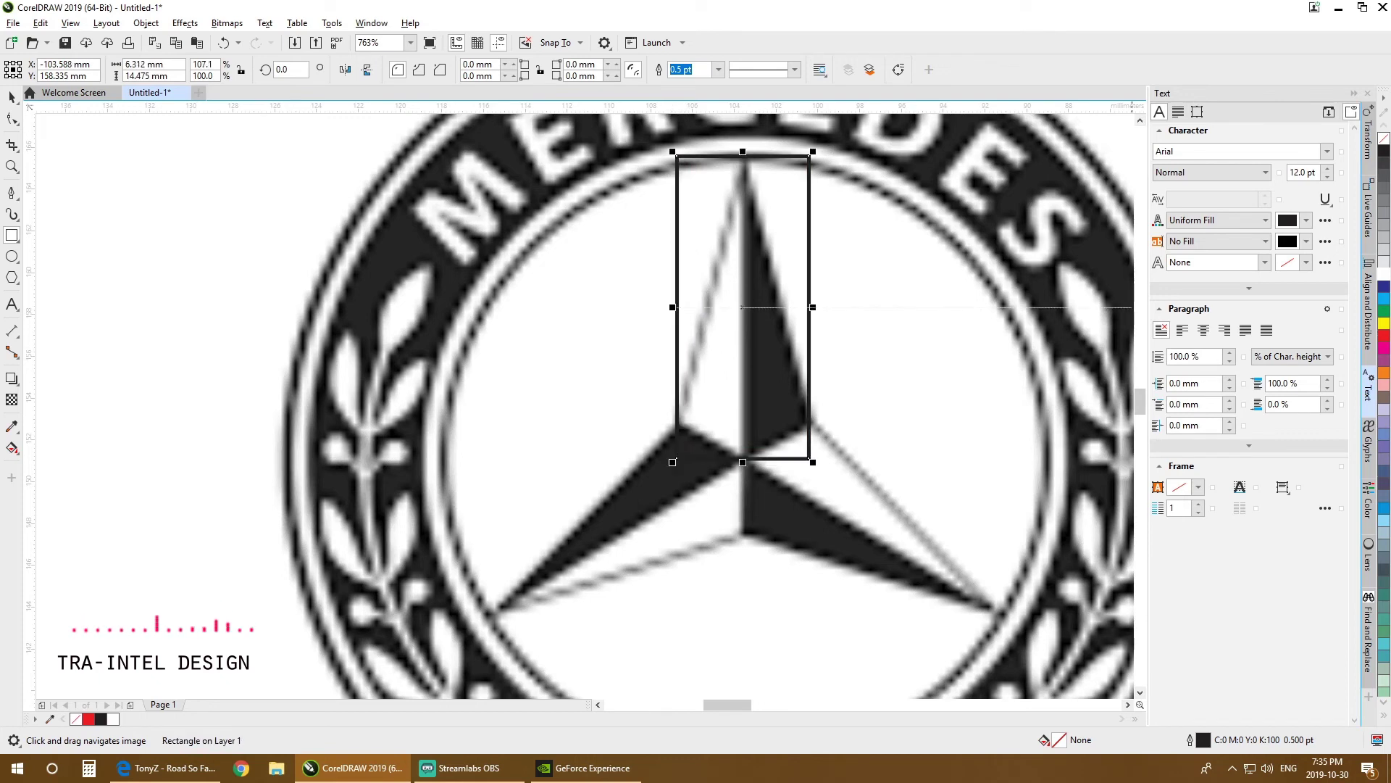
right_click(1384, 335)
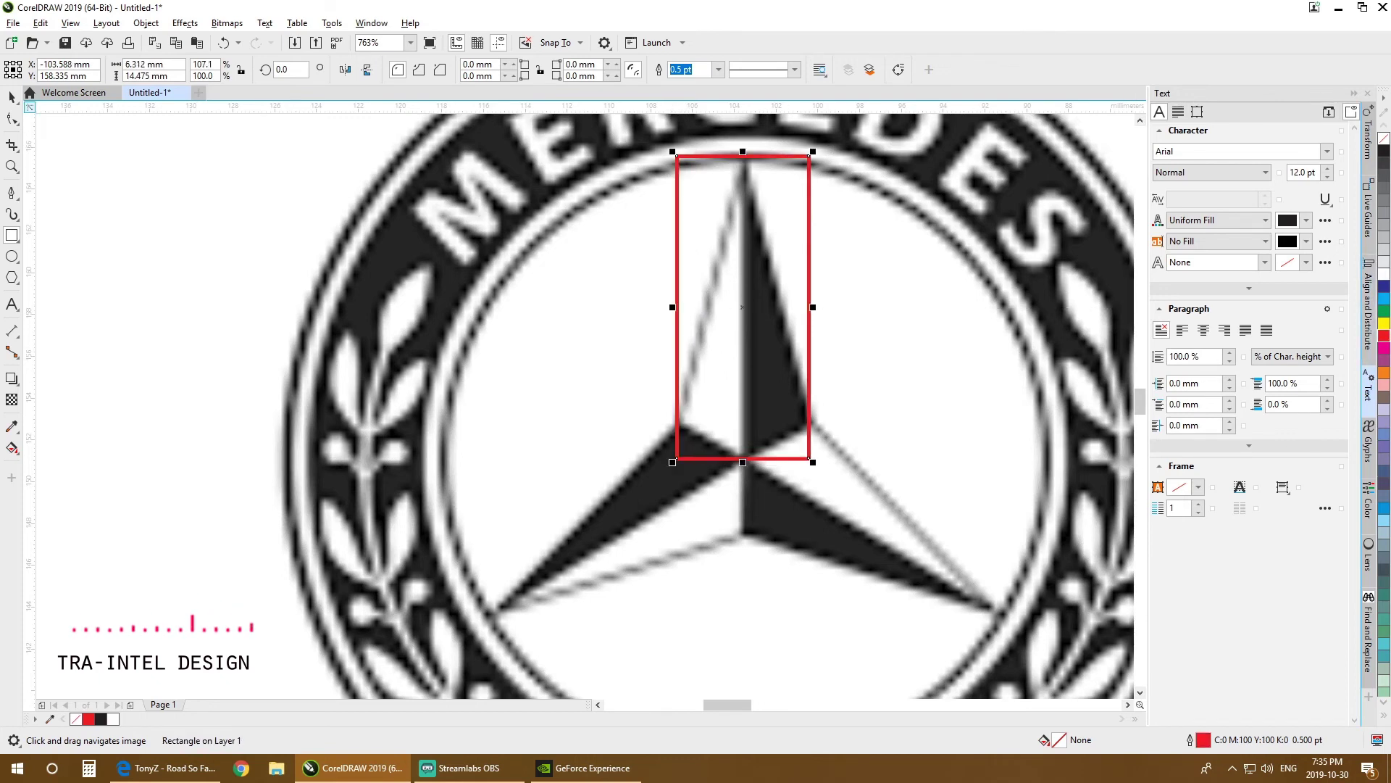
Step: Convert the red rectangle to curves and replace its upper right corner with a node at the tip of the upper star arm
click(12, 119)
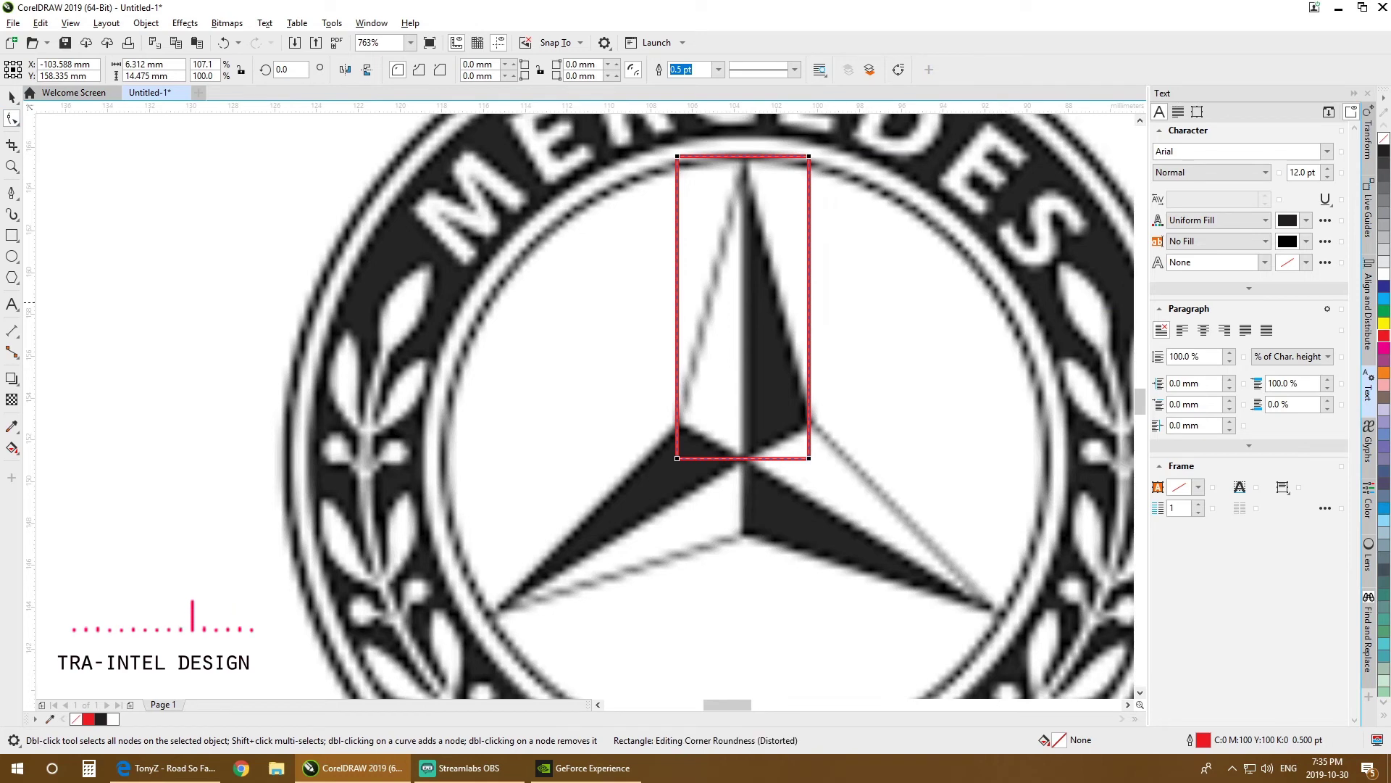
right_click(811, 303)
click(852, 313)
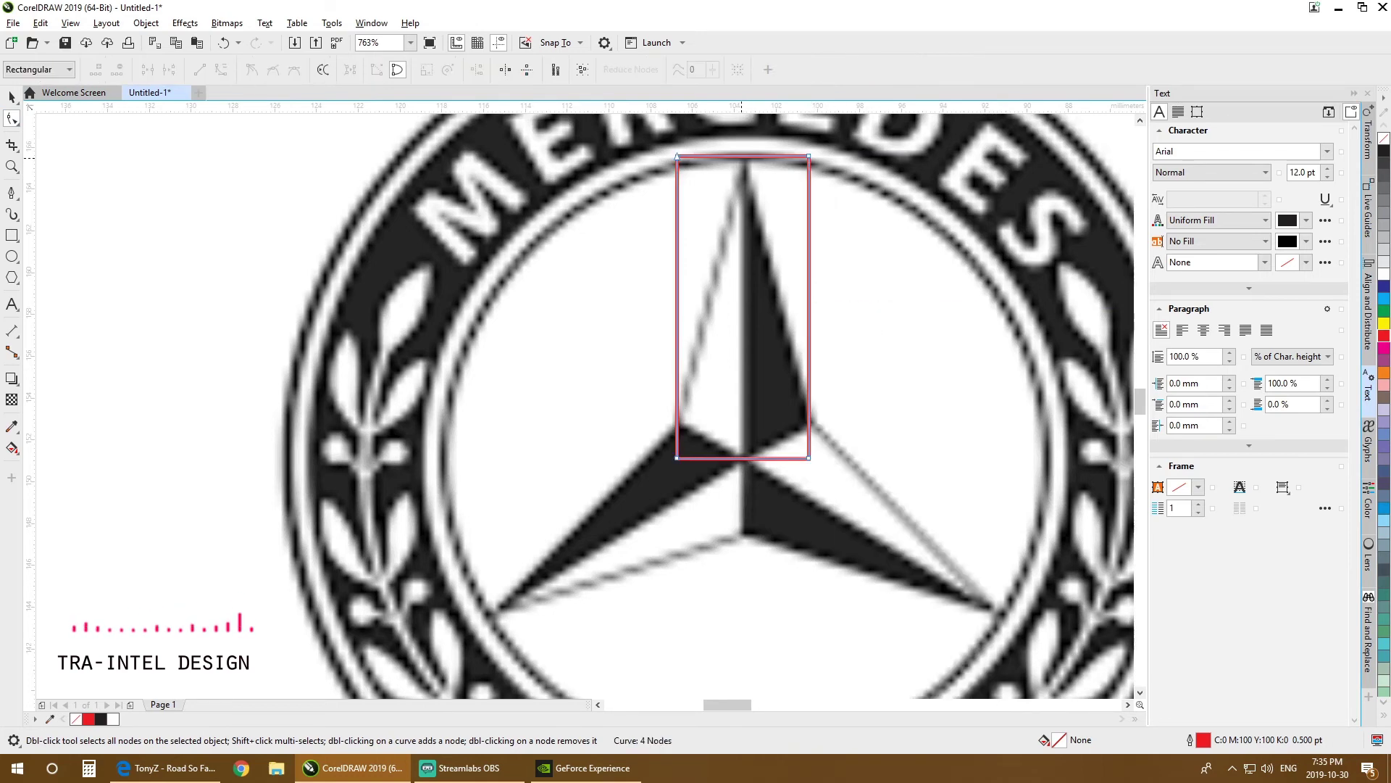
double_click(742, 156)
double_click(809, 156)
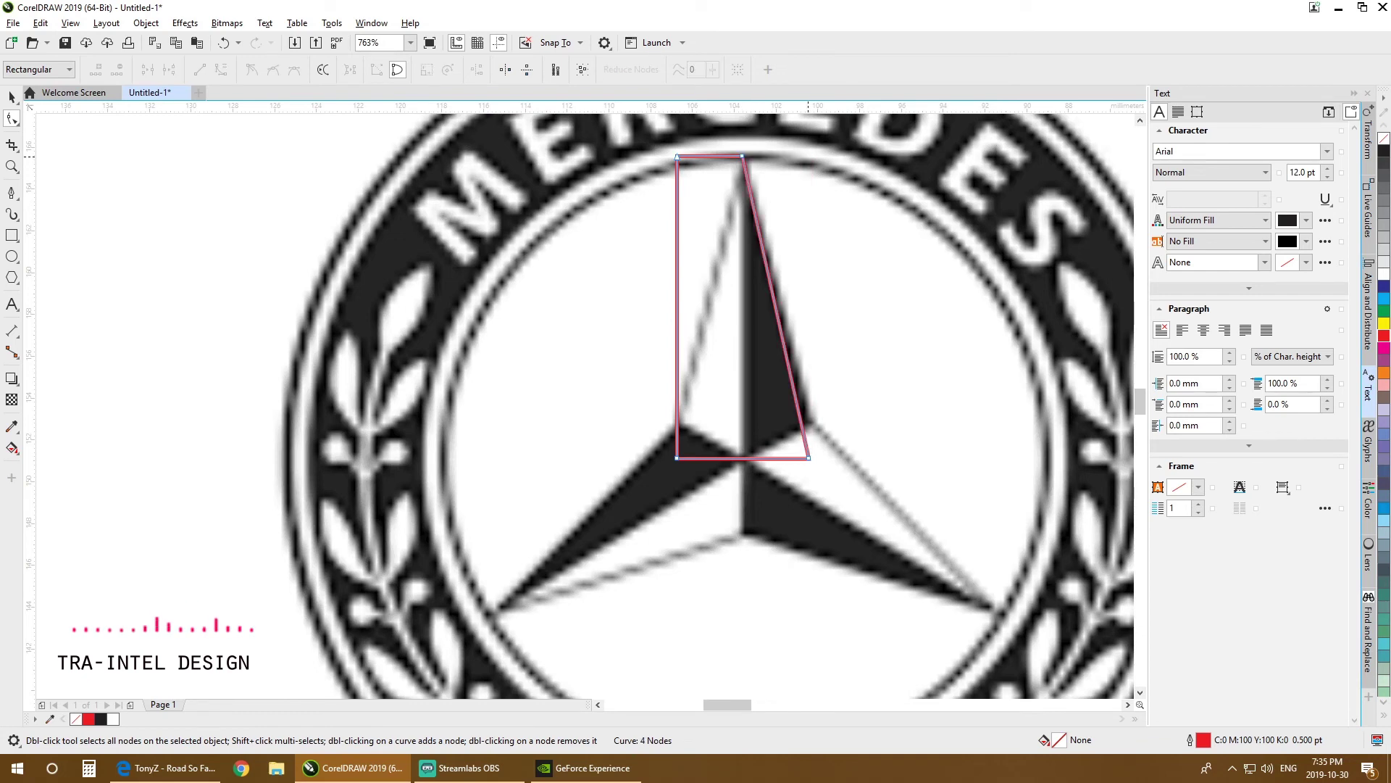
Step: Move, add and delete the curve's remaining nodes to outline only the left half of the upper star arm
mouse_move(808, 458)
mouse_down()
mouse_move(809, 424)
mouse_move(745, 459)
mouse_move(677, 421)
mouse_up()
click(742, 441)
double_click(741, 442)
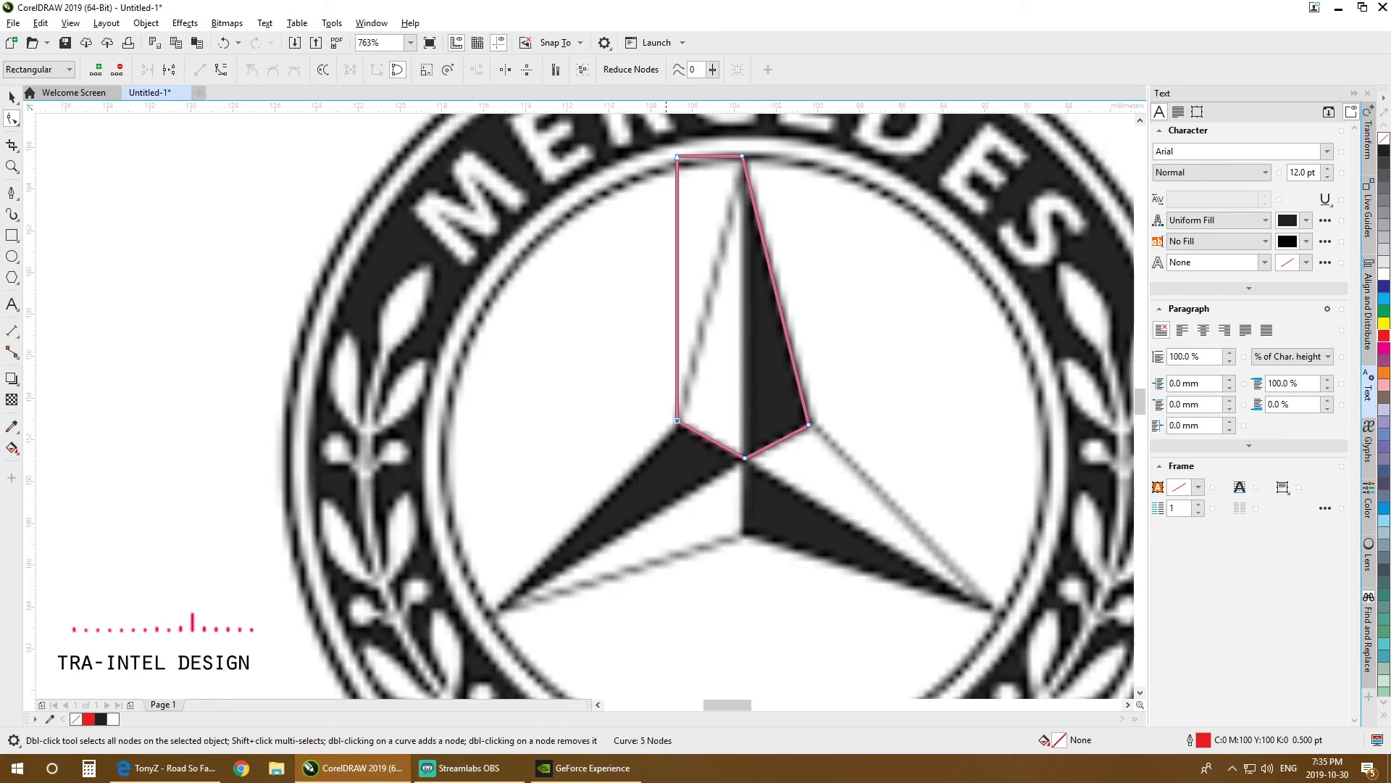
double_click(677, 156)
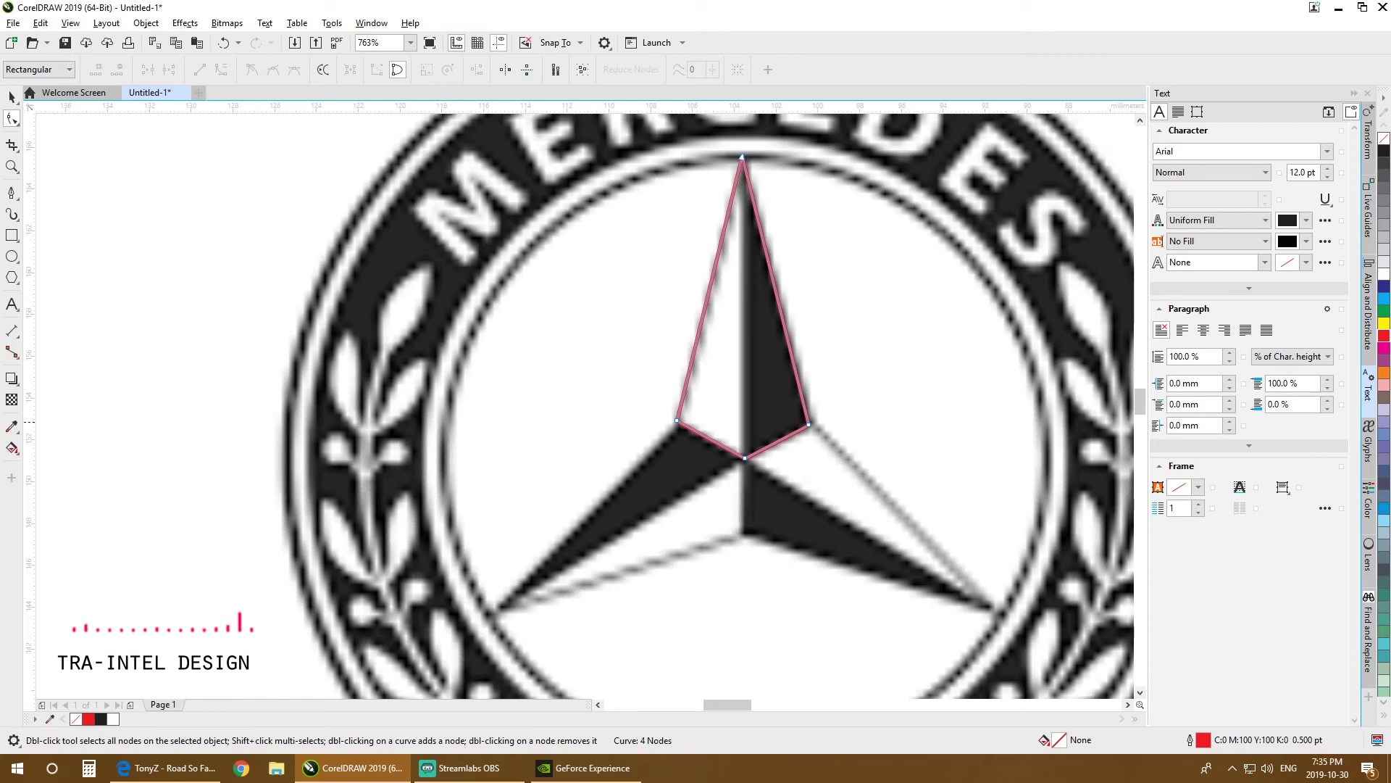
double_click(810, 425)
key(space)
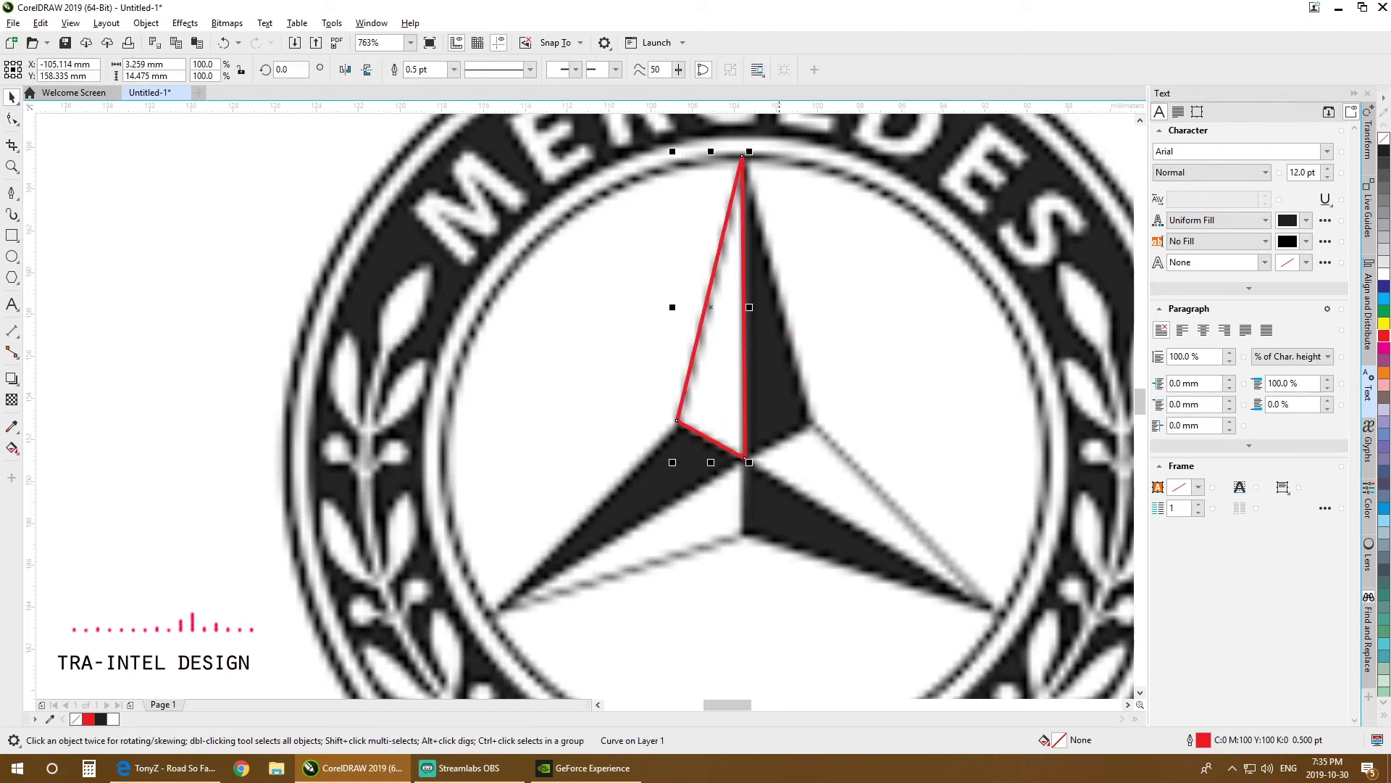
Step: Duplicate the left half outline of the upper star arm and mirror the copy horizontally
drag(747, 274, 786, 284)
right_click(766, 270)
click(345, 70)
key(Escape)
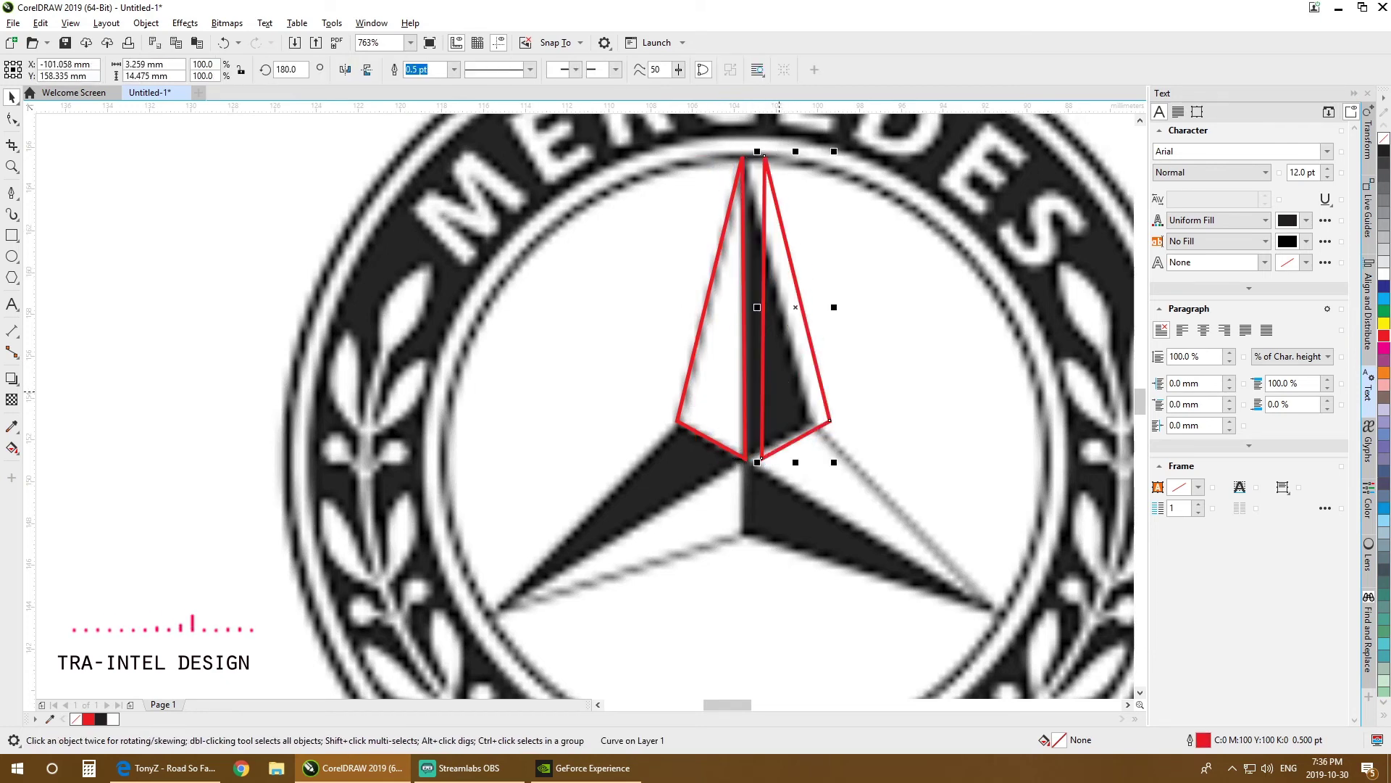
Step: Move the mirrored half against the left half and rotate it to 180.841 degrees so the two tips meet
scroll(781, 401, up, 2)
drag(785, 421, 713, 422)
scroll(715, 421, down, 1)
drag(680, 133, 770, 443)
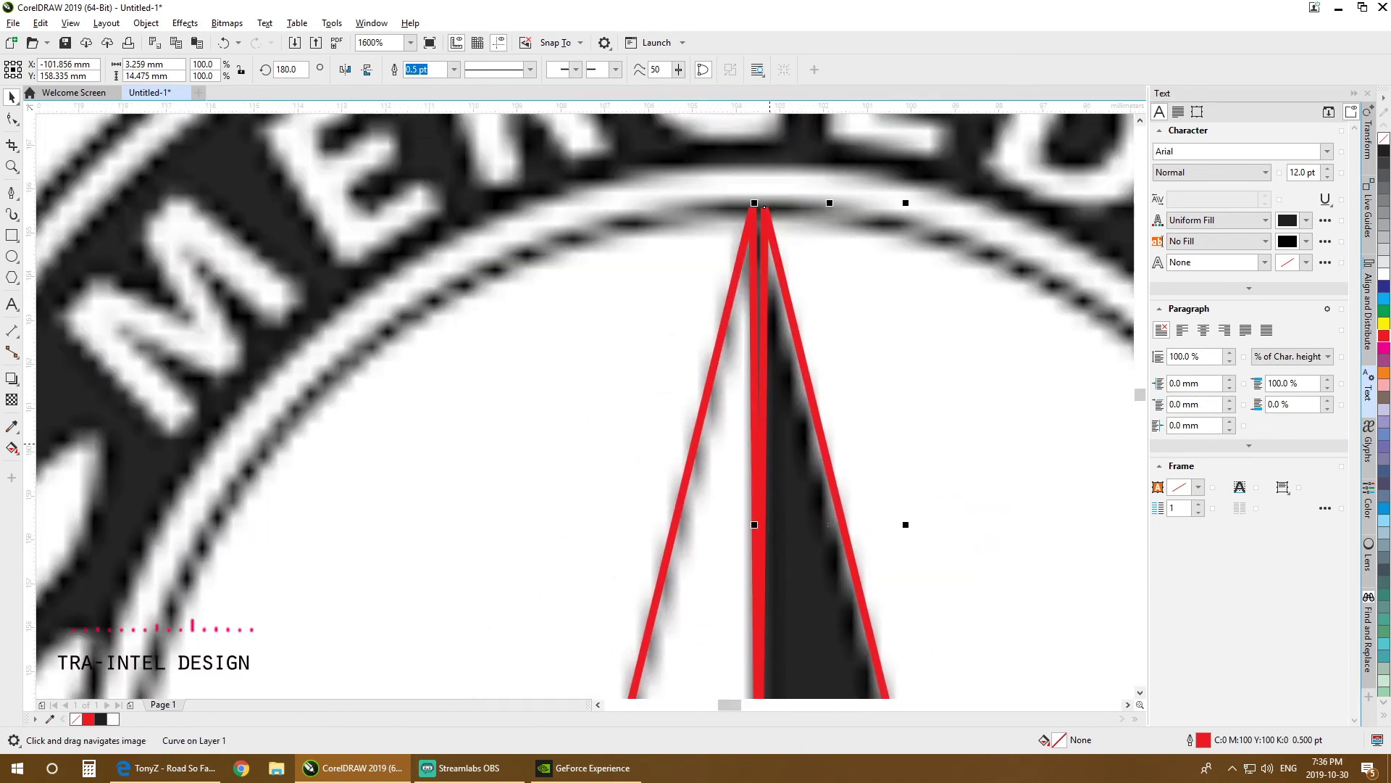
scroll(765, 208, up, 2)
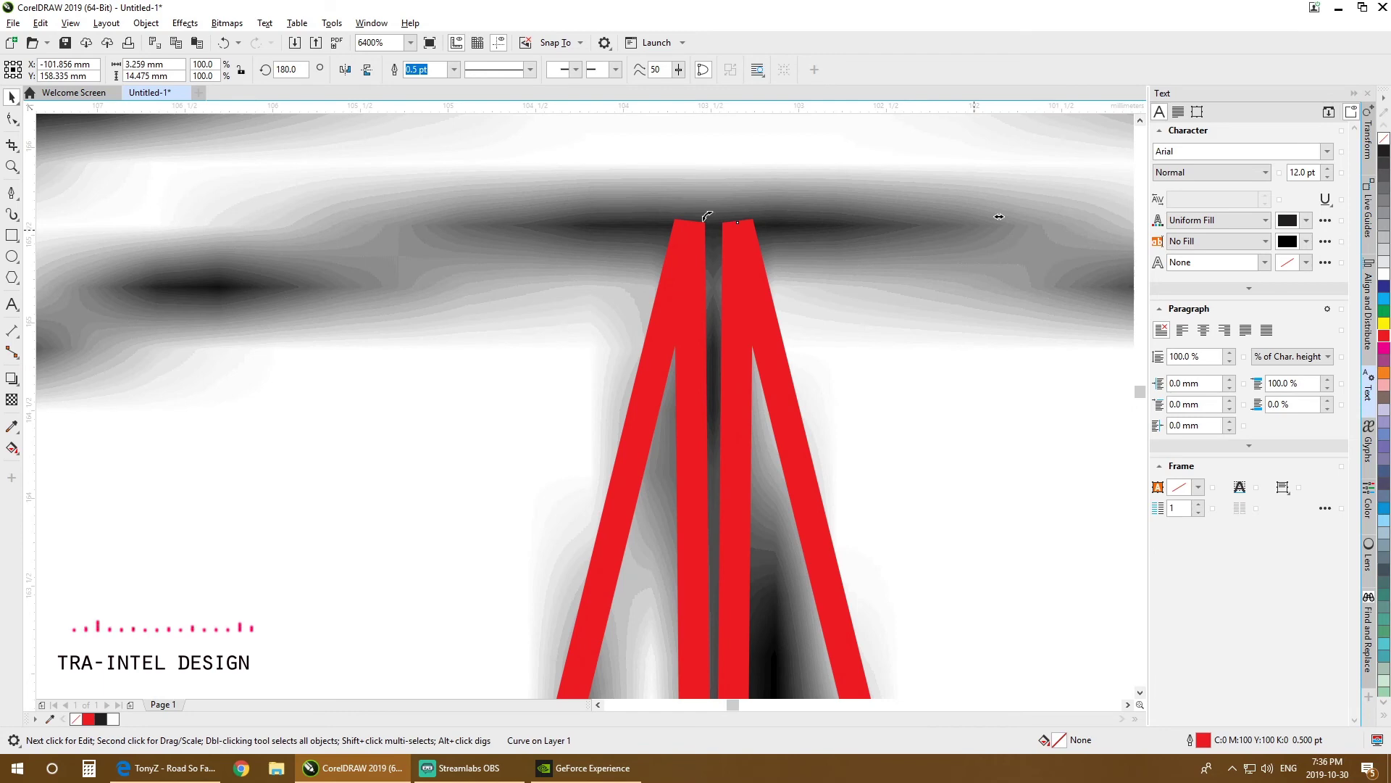
drag(710, 220, 692, 224)
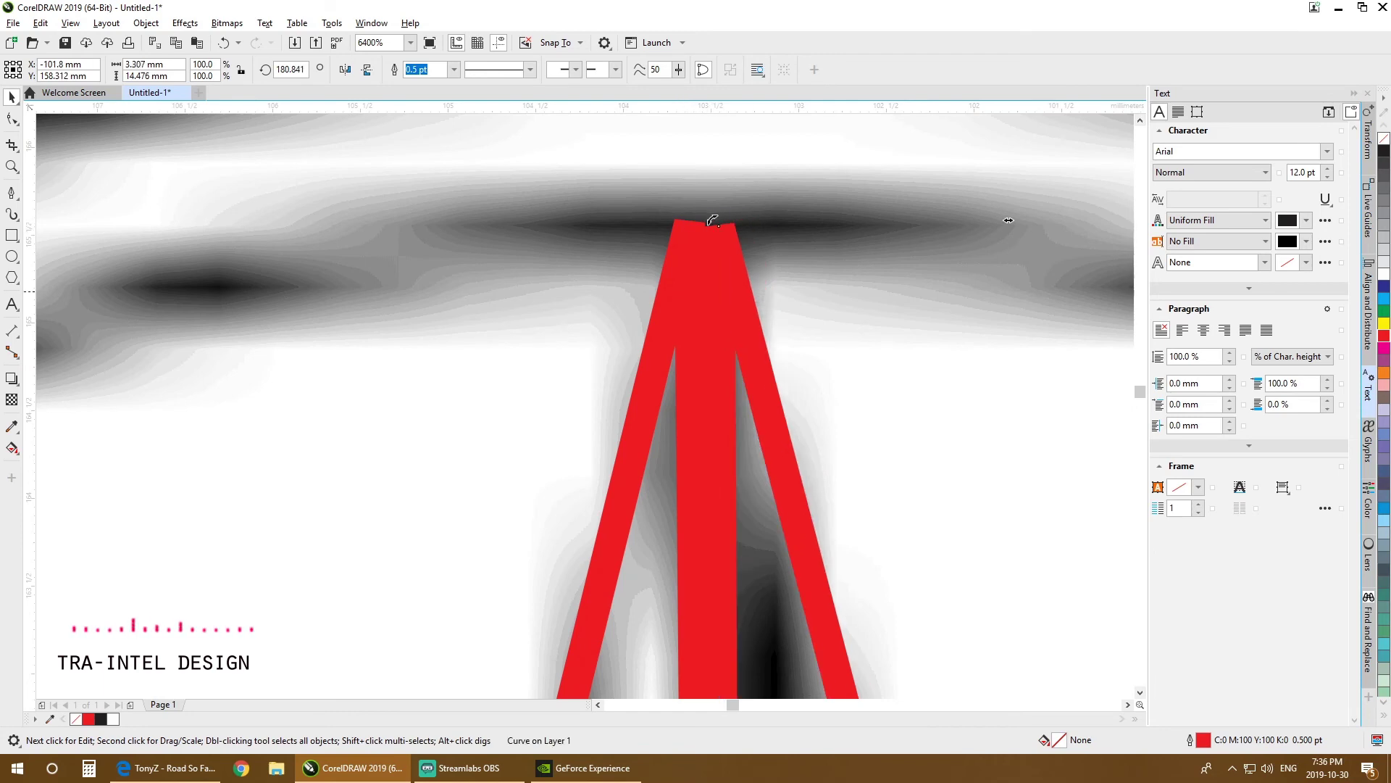
Step: Try to rotate the left half outline slightly so its inner edge lines up with the right half
click(660, 319)
click(659, 318)
key(F10)
scroll(718, 217, down, 4)
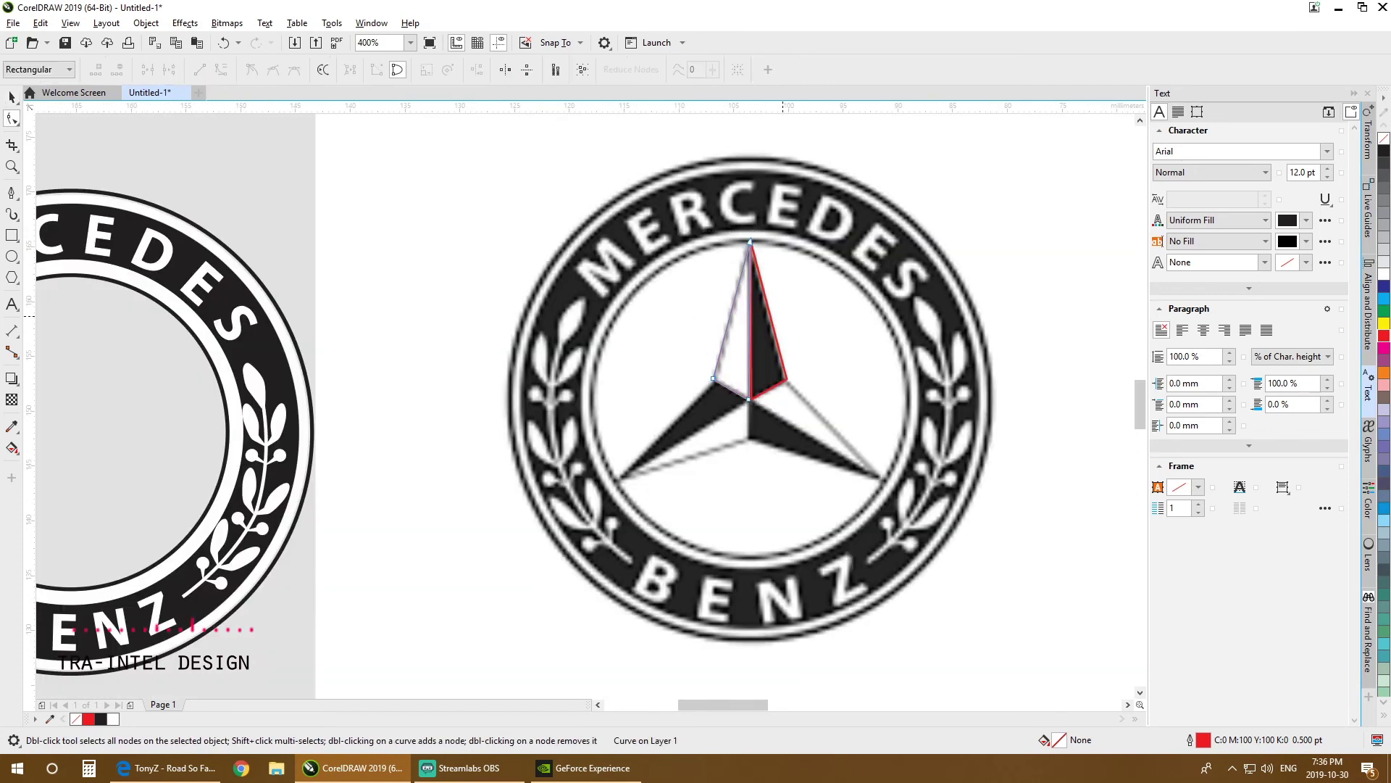
key(space)
scroll(791, 329, up, 1)
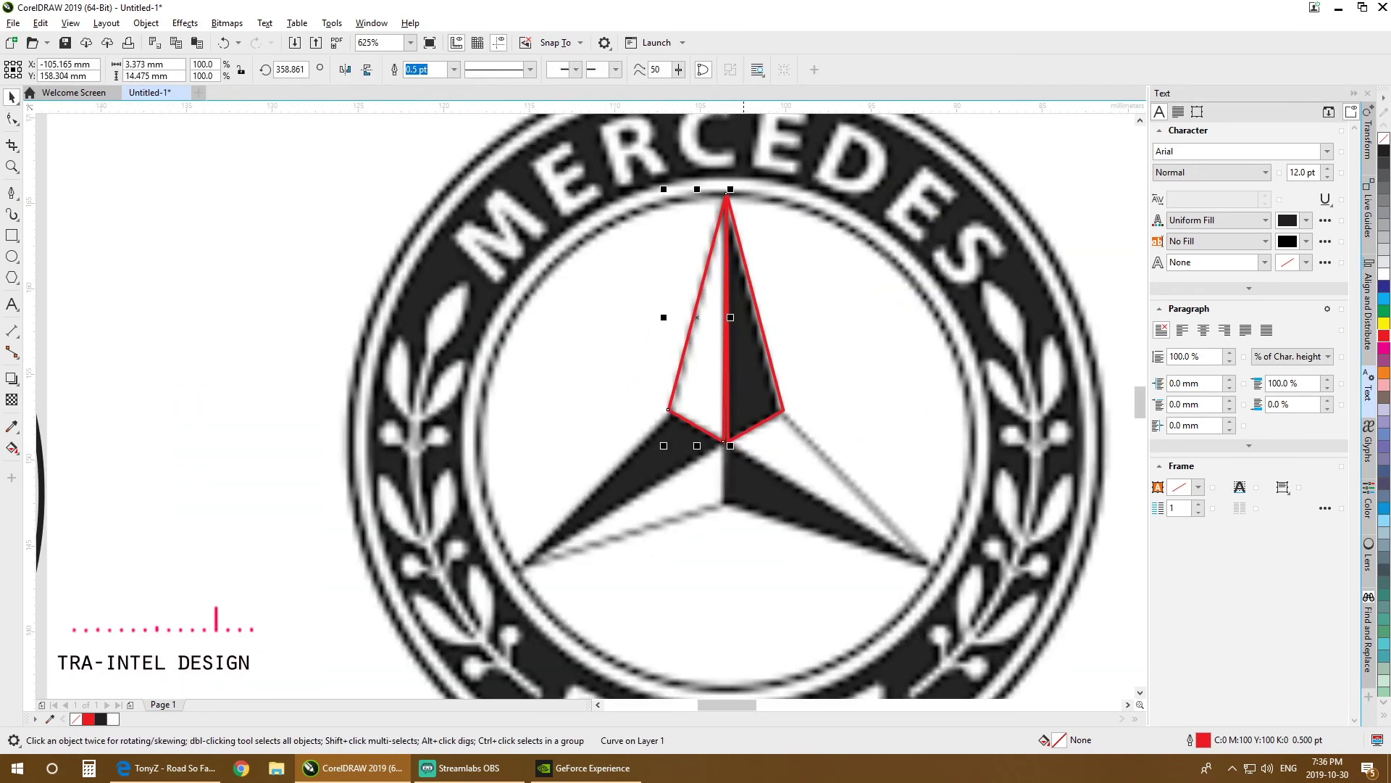
scroll(742, 392, up, 3)
scroll(736, 413, down, 2)
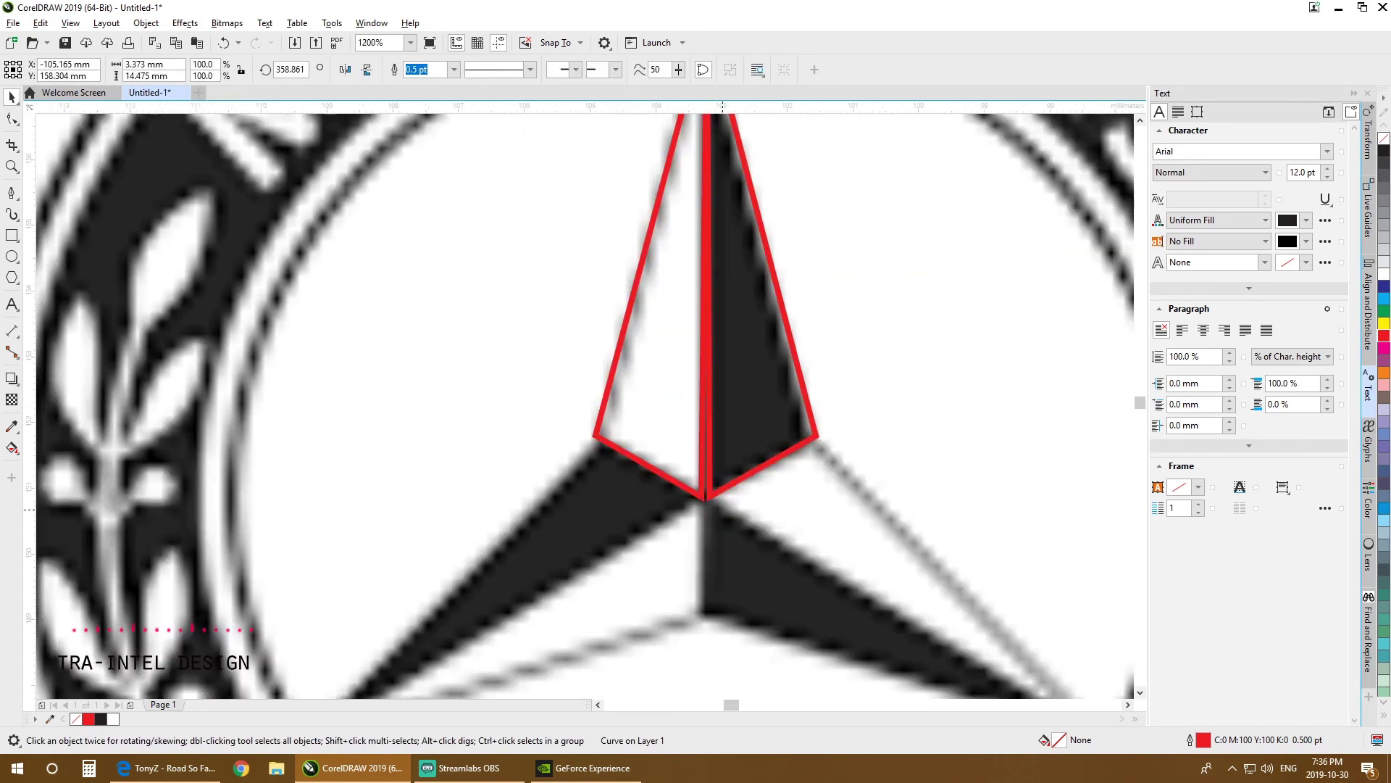
scroll(694, 487, up, 2)
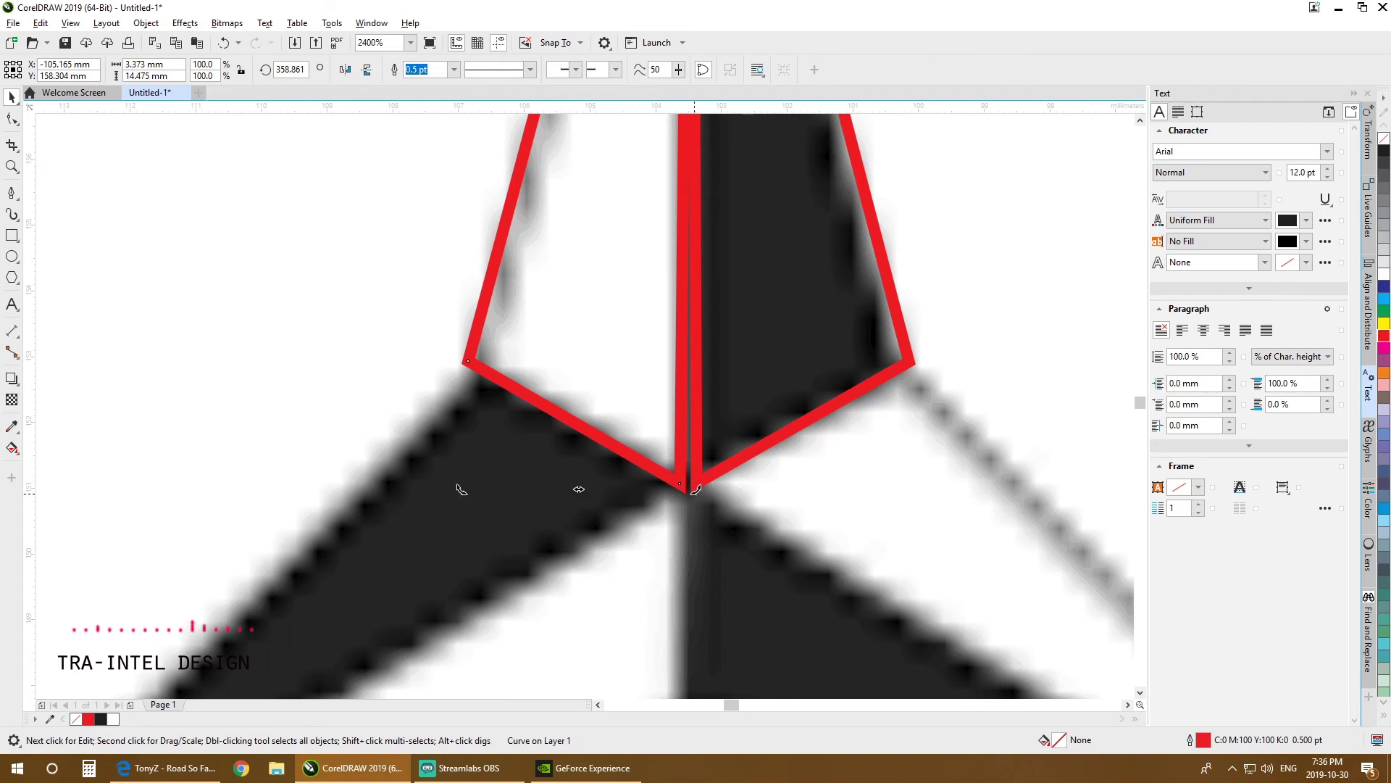
drag(694, 492, 705, 490)
scroll(704, 481, down, 2)
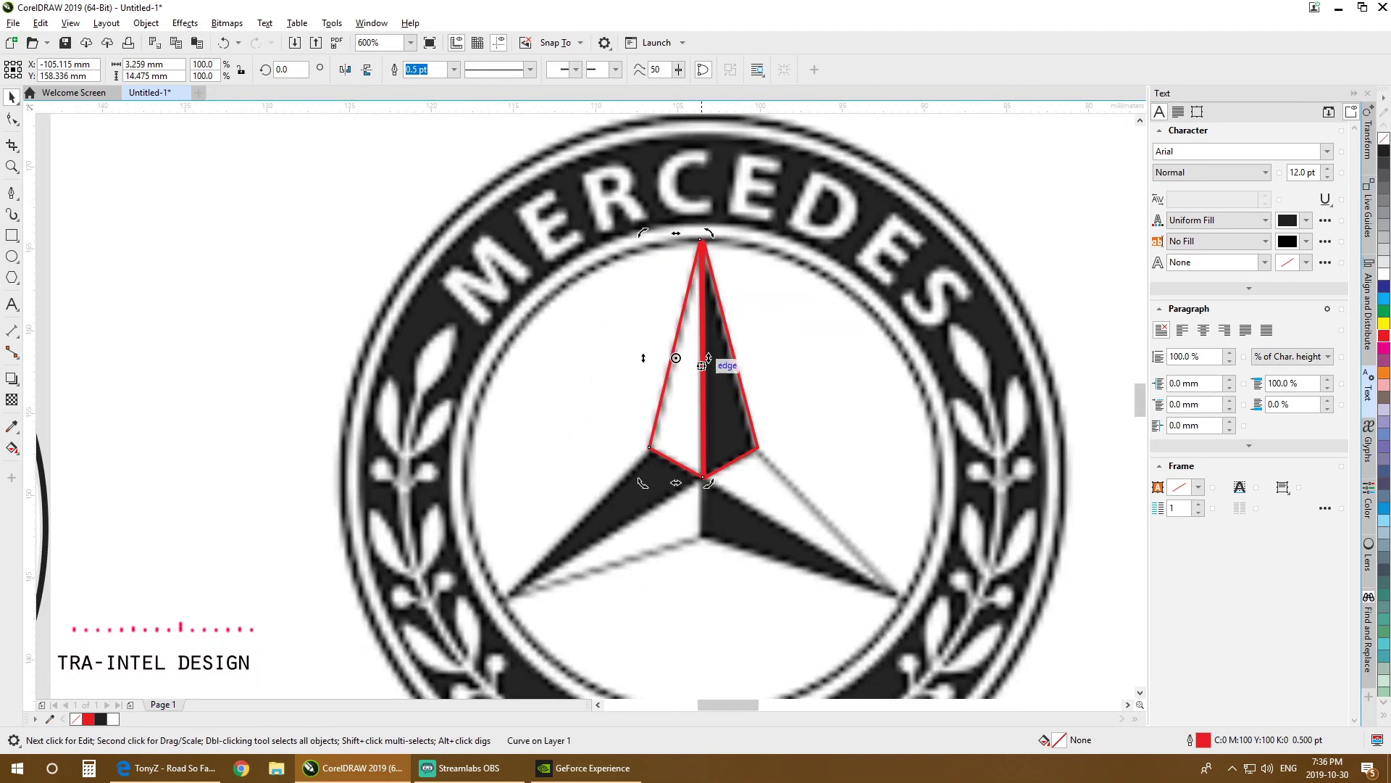
Step: Fill the left half of the upper star arm with white and the right half with black
scroll(713, 290, up, 2)
key(F10)
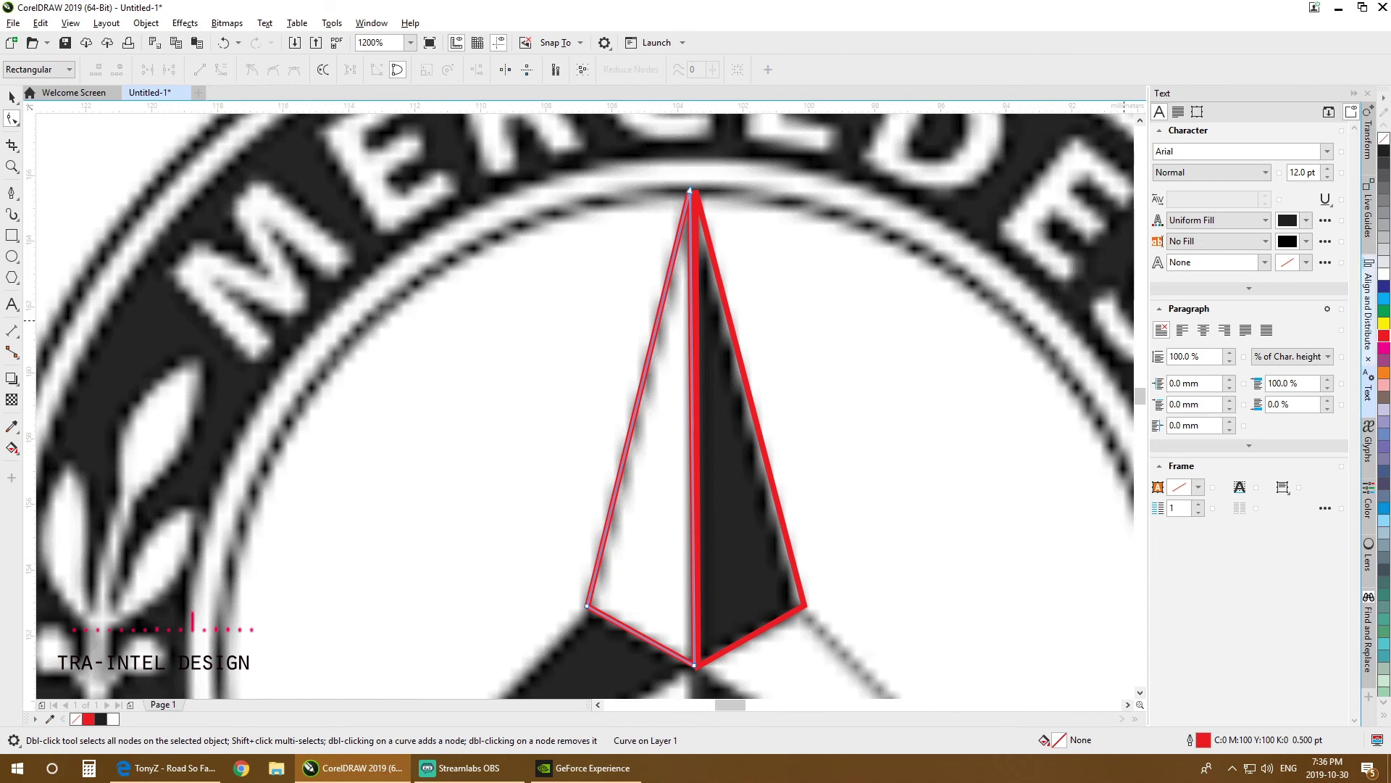
key(space)
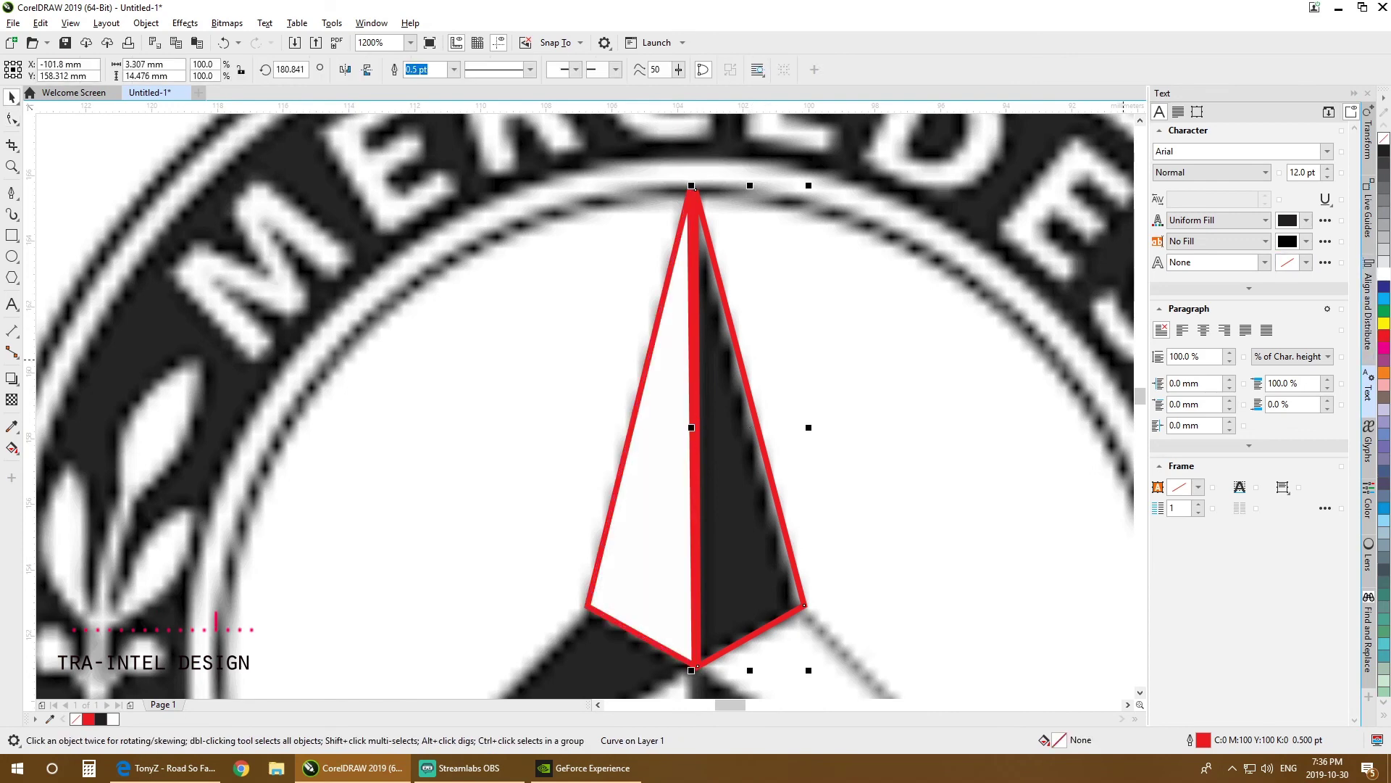
click(1384, 151)
scroll(791, 315, down, 1)
click(790, 307)
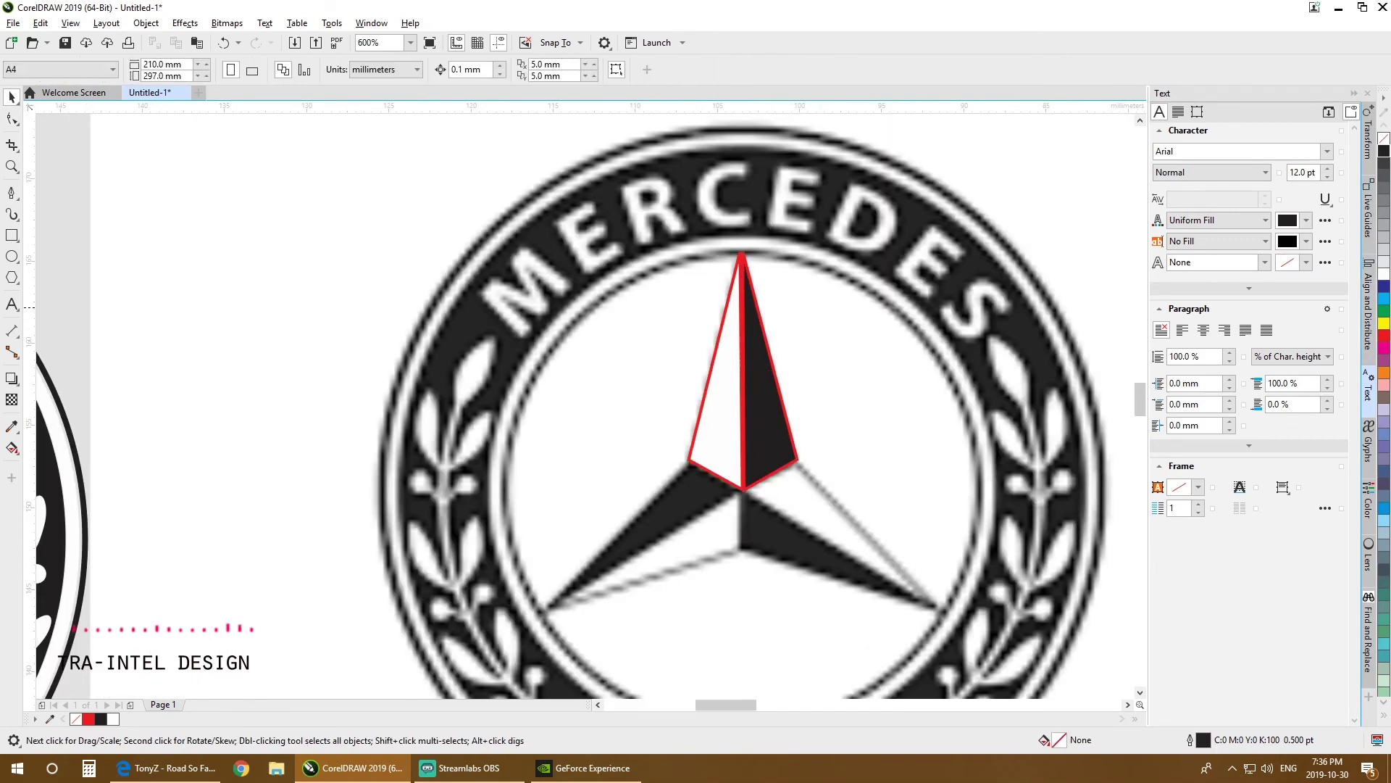
Step: Remove the outlines from both halves of the upper star arm and group the halves
click(743, 249)
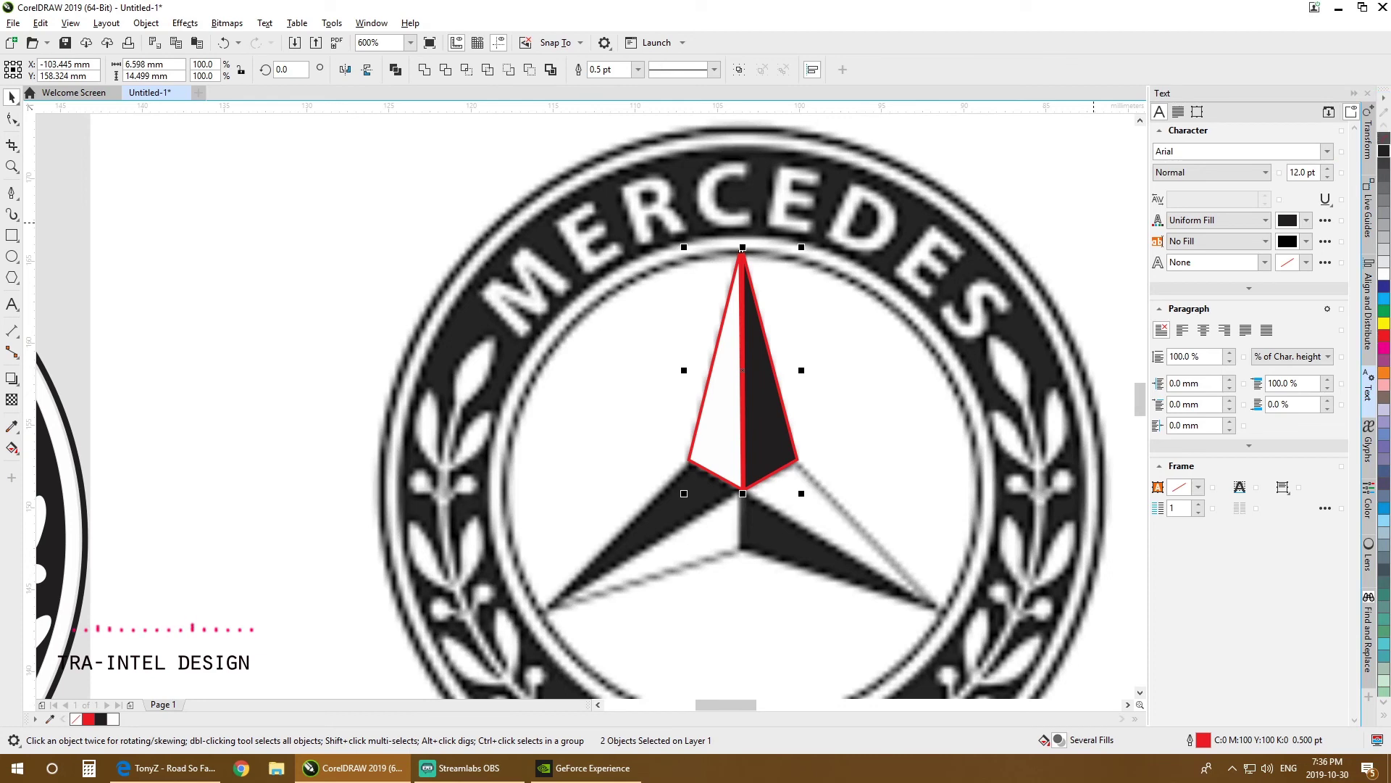
right_click(1384, 137)
key(Escape)
drag(726, 337, 726, 338)
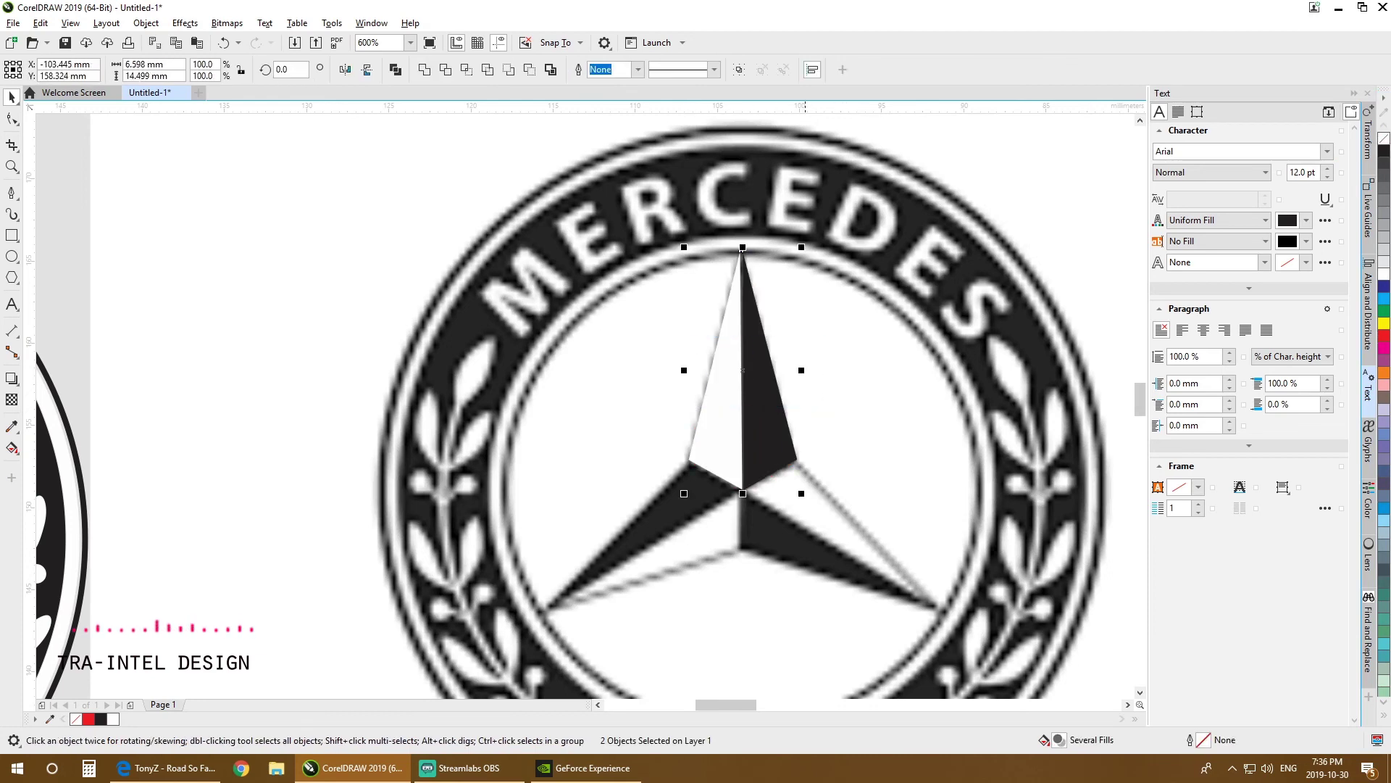
key(ctrl+g)
Step: Try to place a rotated copy of the grouped arm over the lower right reference arm, pivoting about the star's center
click(743, 369)
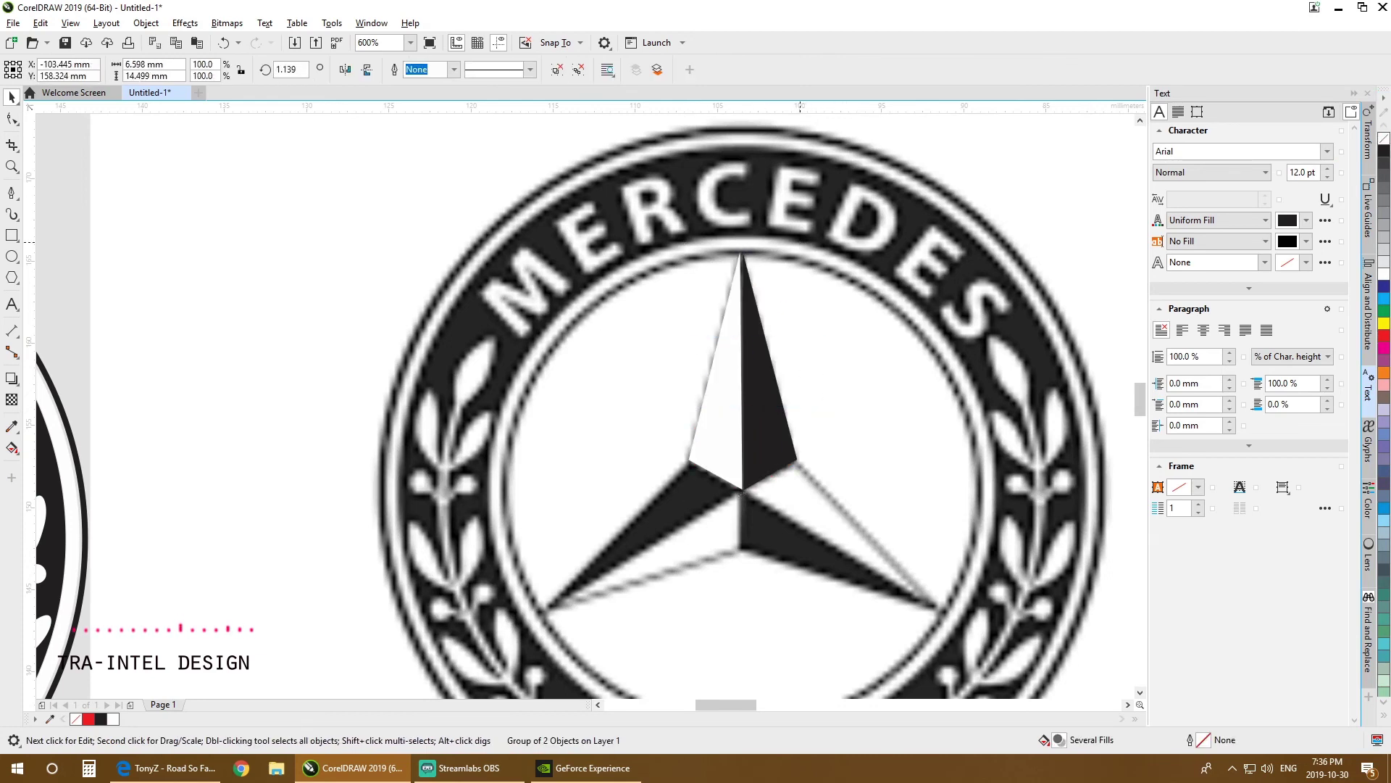
drag(800, 242, 858, 289)
key(ctrl+z)
drag(742, 370, 742, 489)
drag(803, 245, 868, 621)
drag(769, 437, 771, 437)
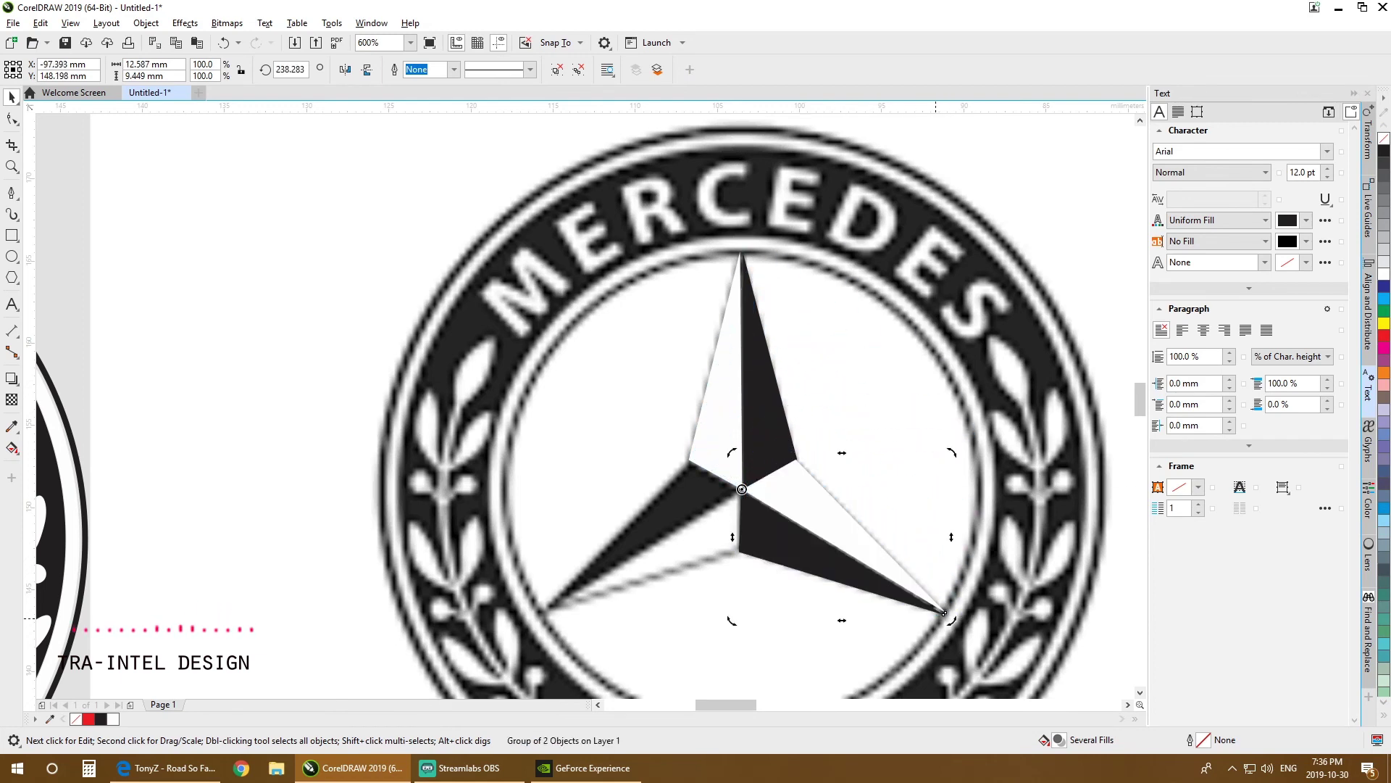
scroll(936, 618, up, 1)
scroll(936, 618, down, 1)
key(ctrl+z)
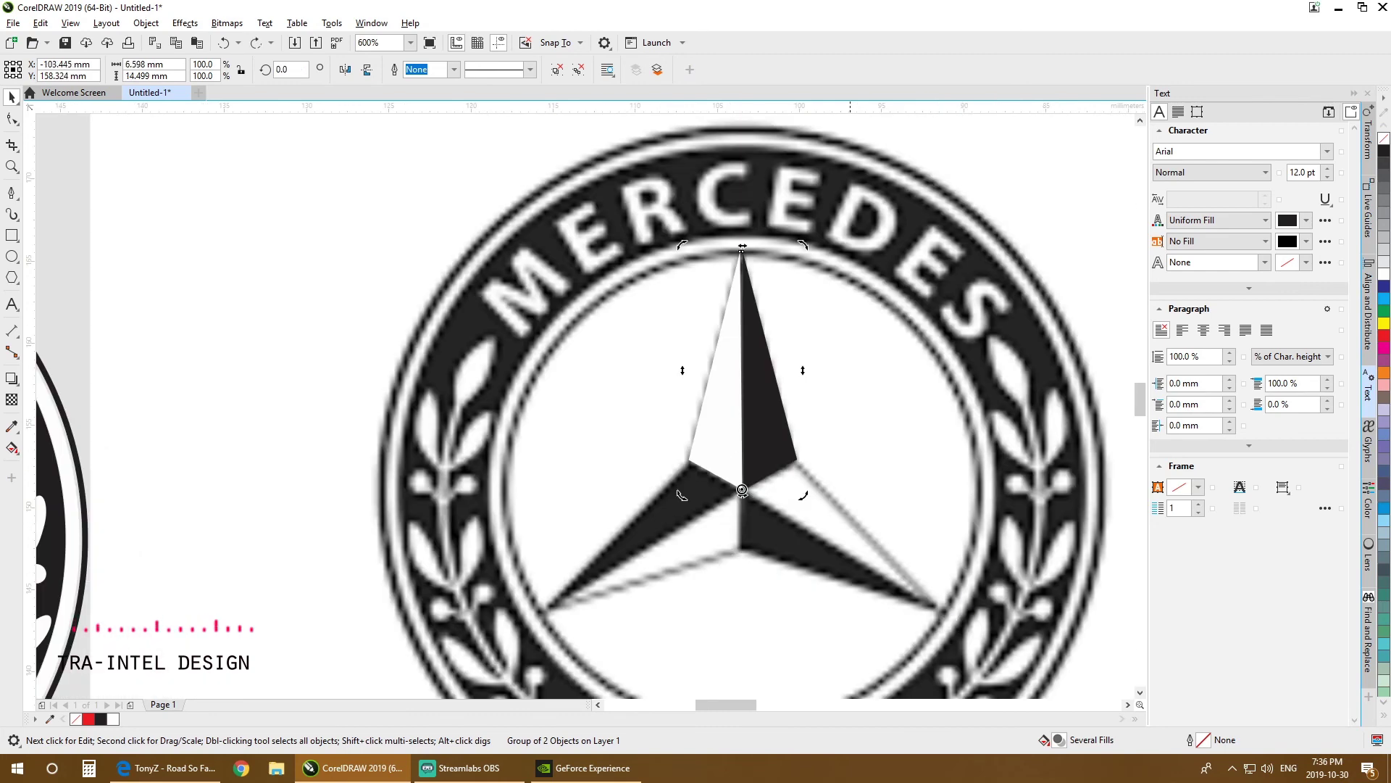
Step: Ungroup the two halves of the upper star arm
scroll(757, 276, up, 3)
drag(756, 276, 758, 347)
key(F10)
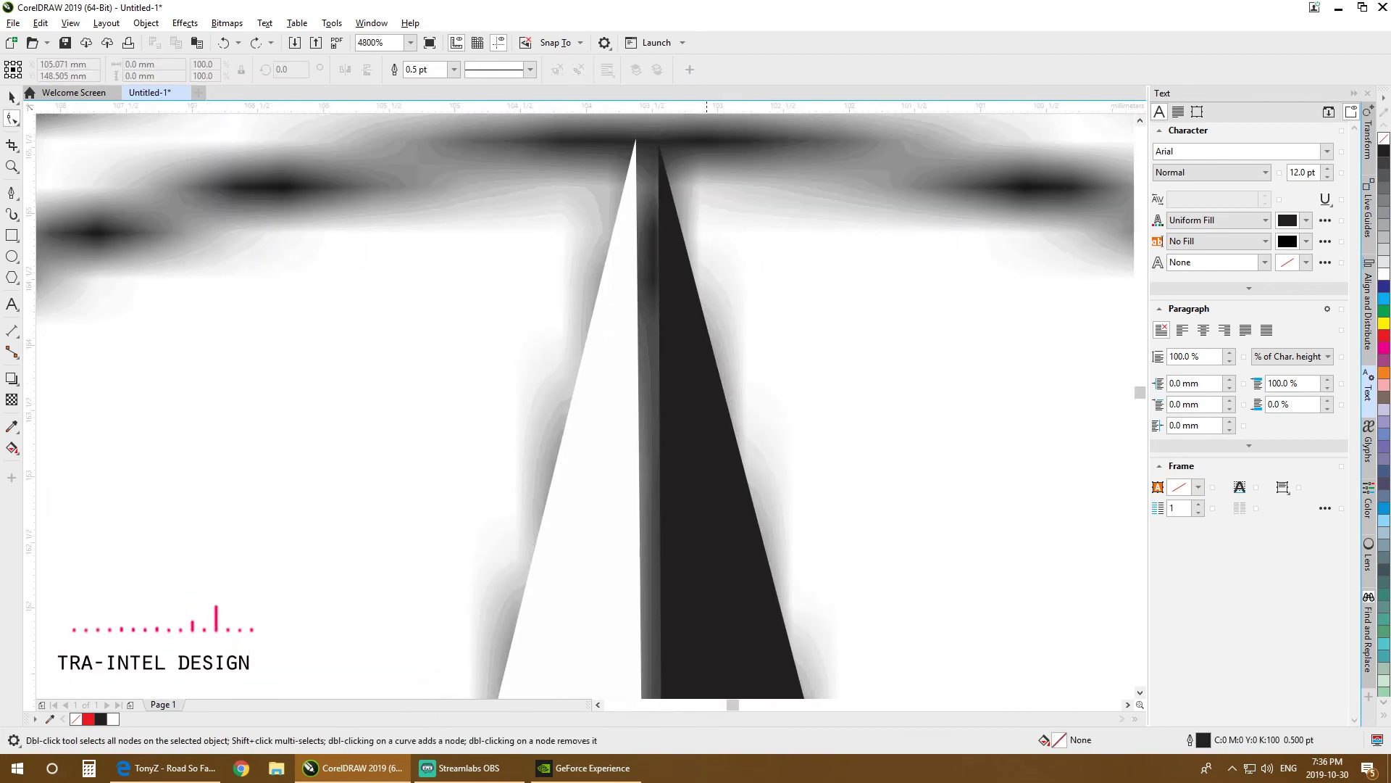
scroll(682, 273, down, 2)
key(space)
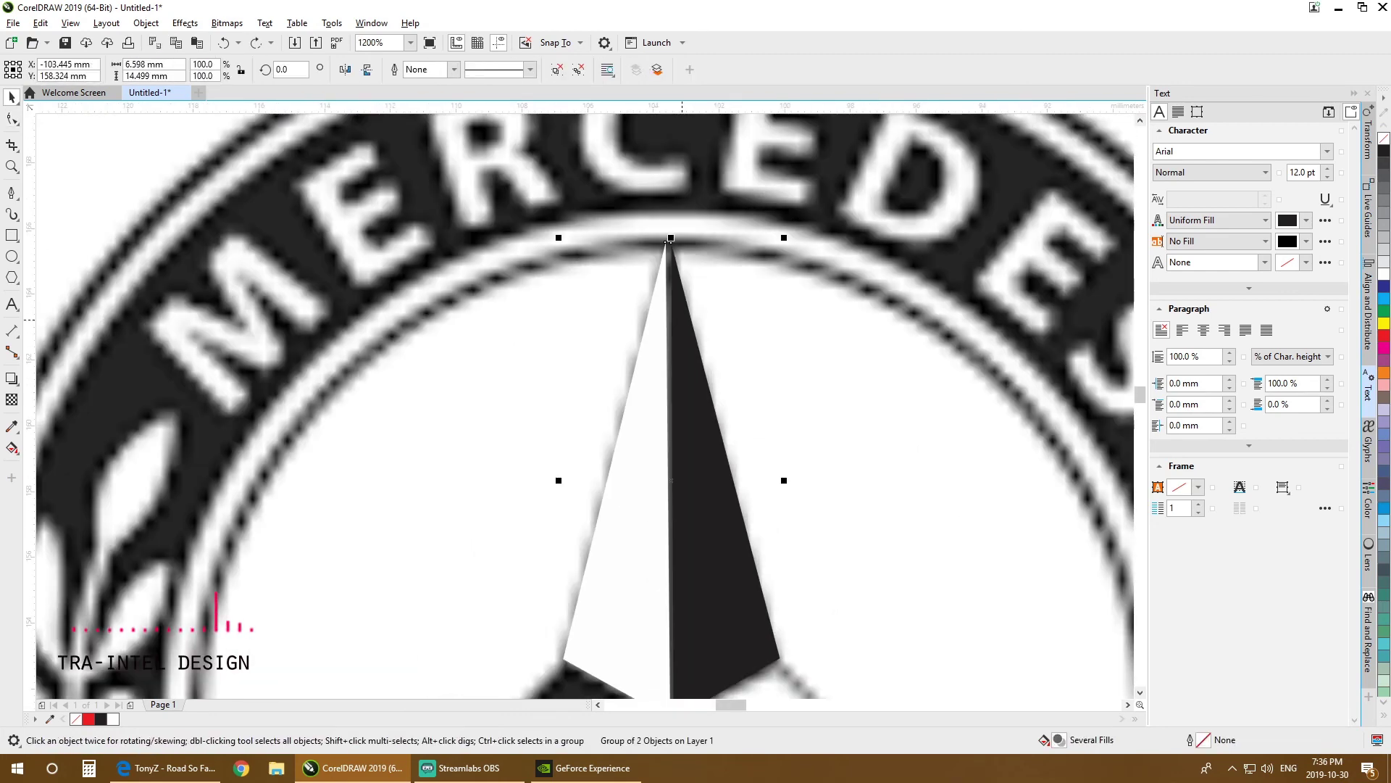
click(11, 118)
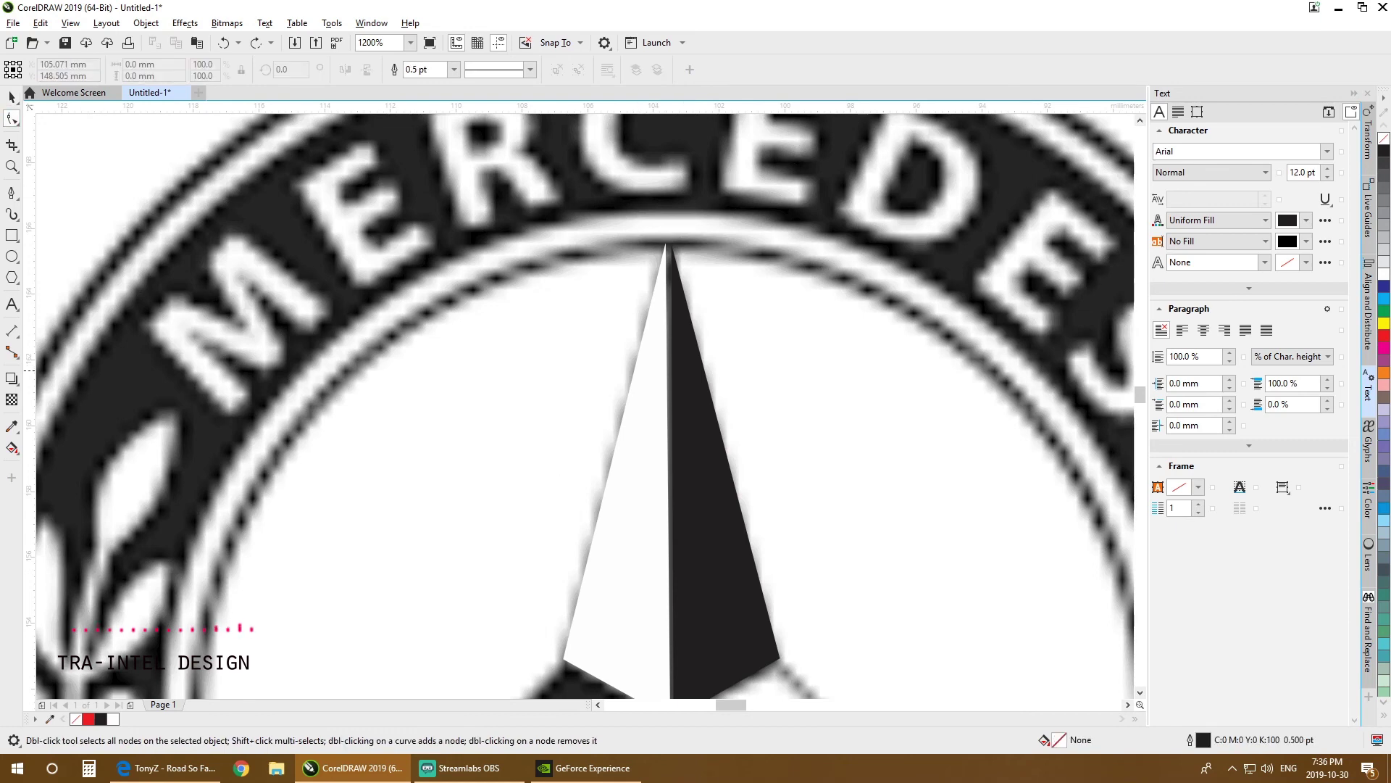
drag(728, 600, 723, 466)
key(space)
click(722, 465)
key(ctrl+u)
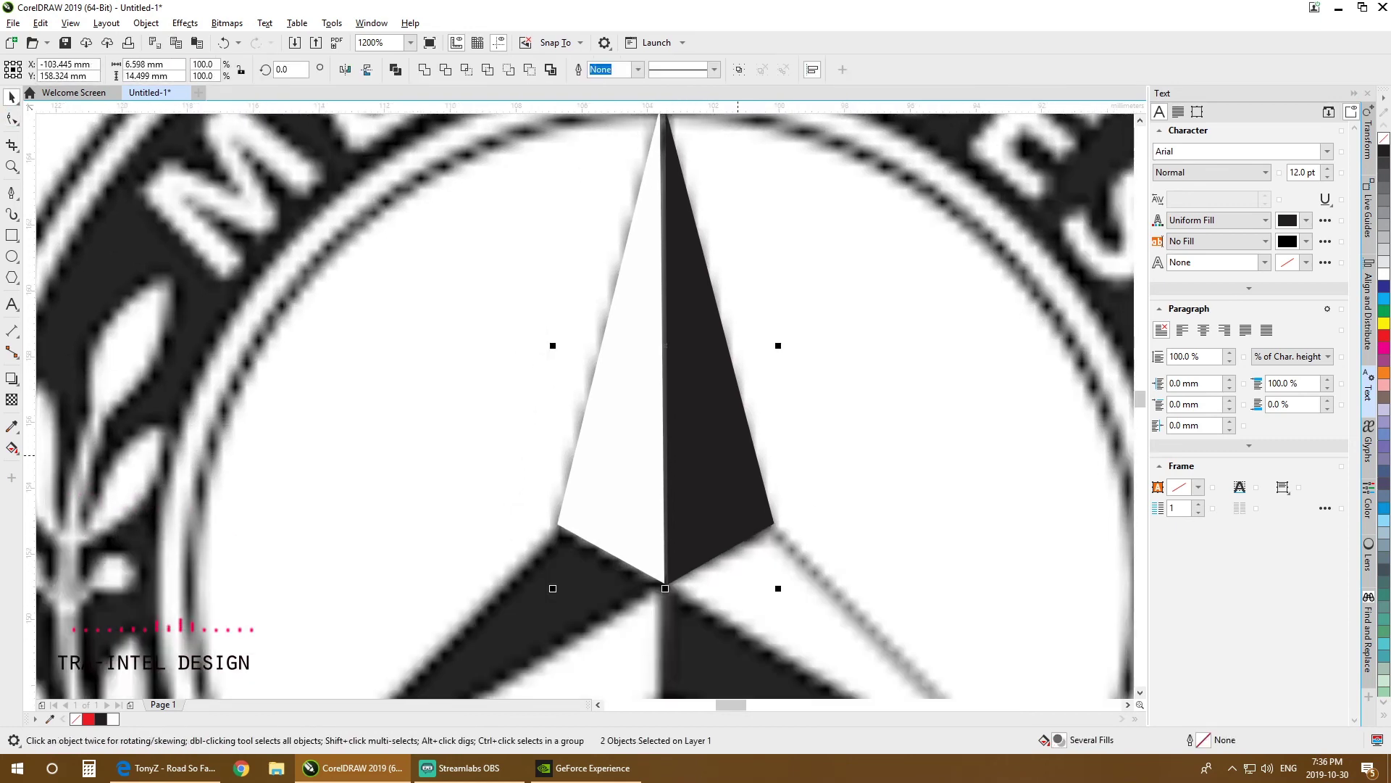
Step: Nudge the black half 0.1 mm left and the white half 0.1 mm right to close the gap between them
drag(749, 396, 774, 483)
click(774, 483)
click(733, 453)
scroll(733, 449, up, 2)
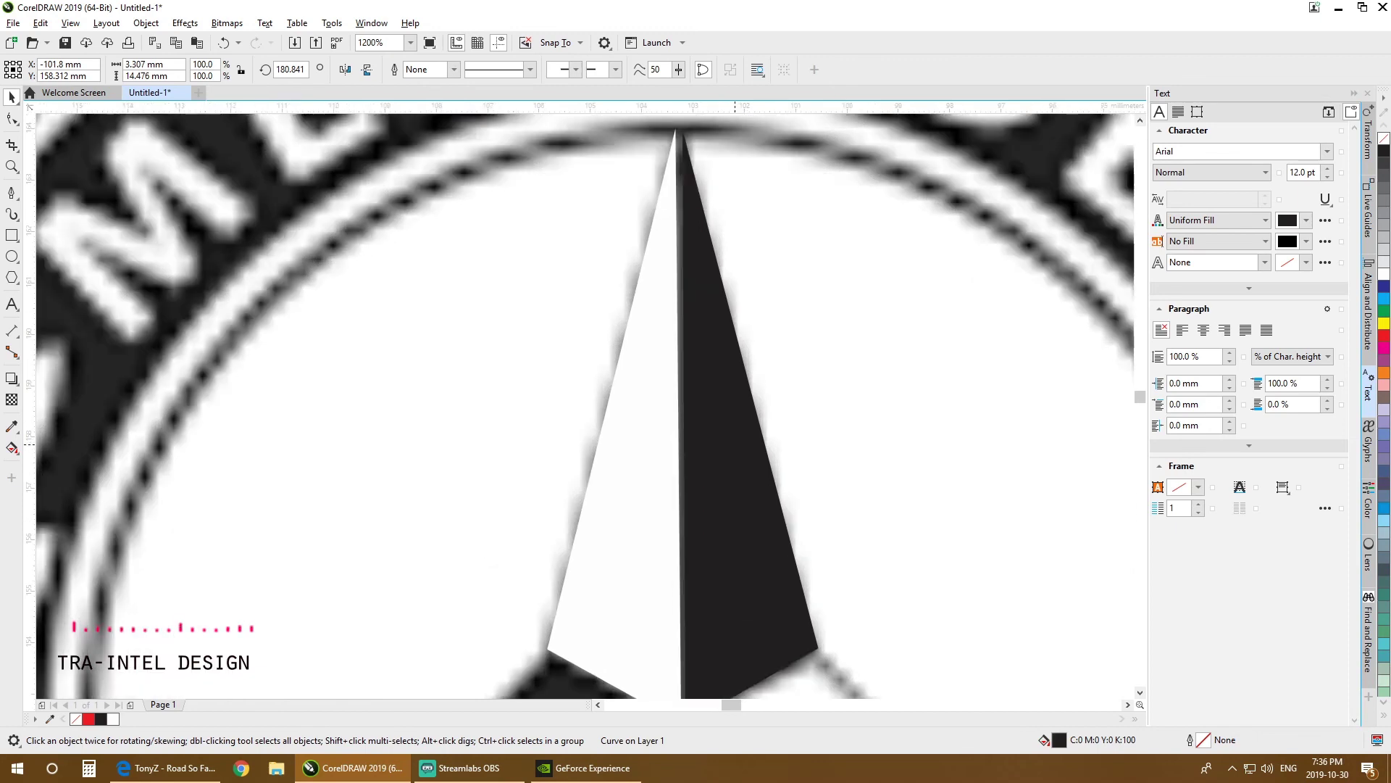
key(Left)
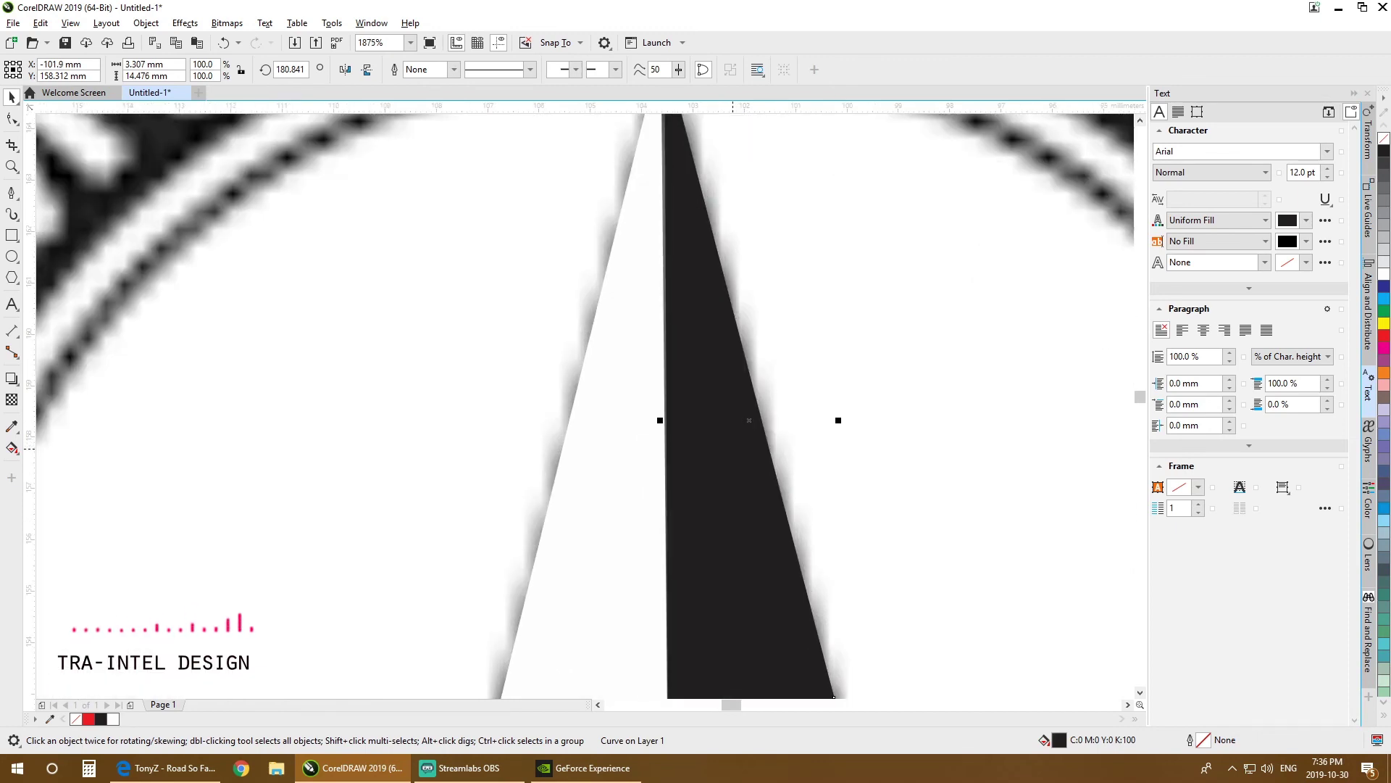
scroll(718, 421, down, 3)
key(Escape)
click(677, 426)
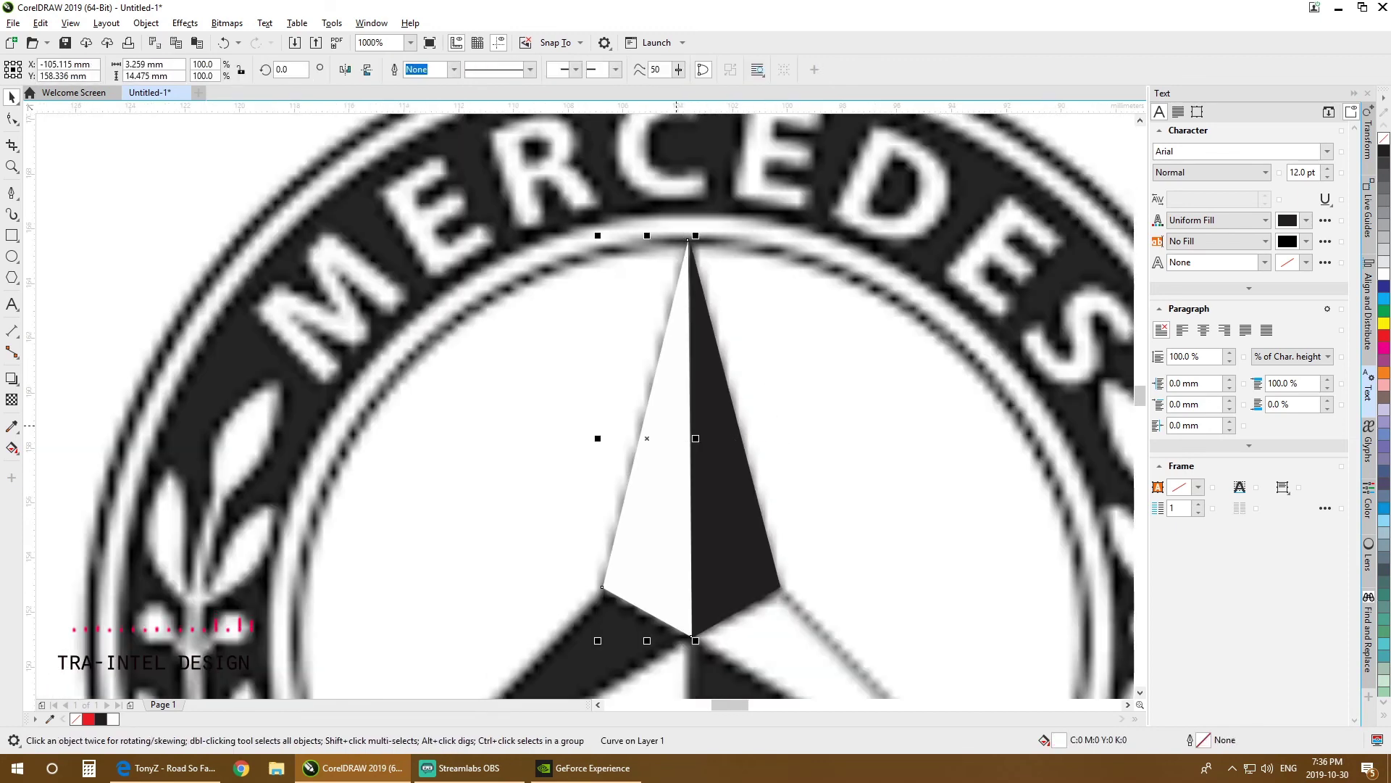
key(Right)
scroll(686, 218, up, 7)
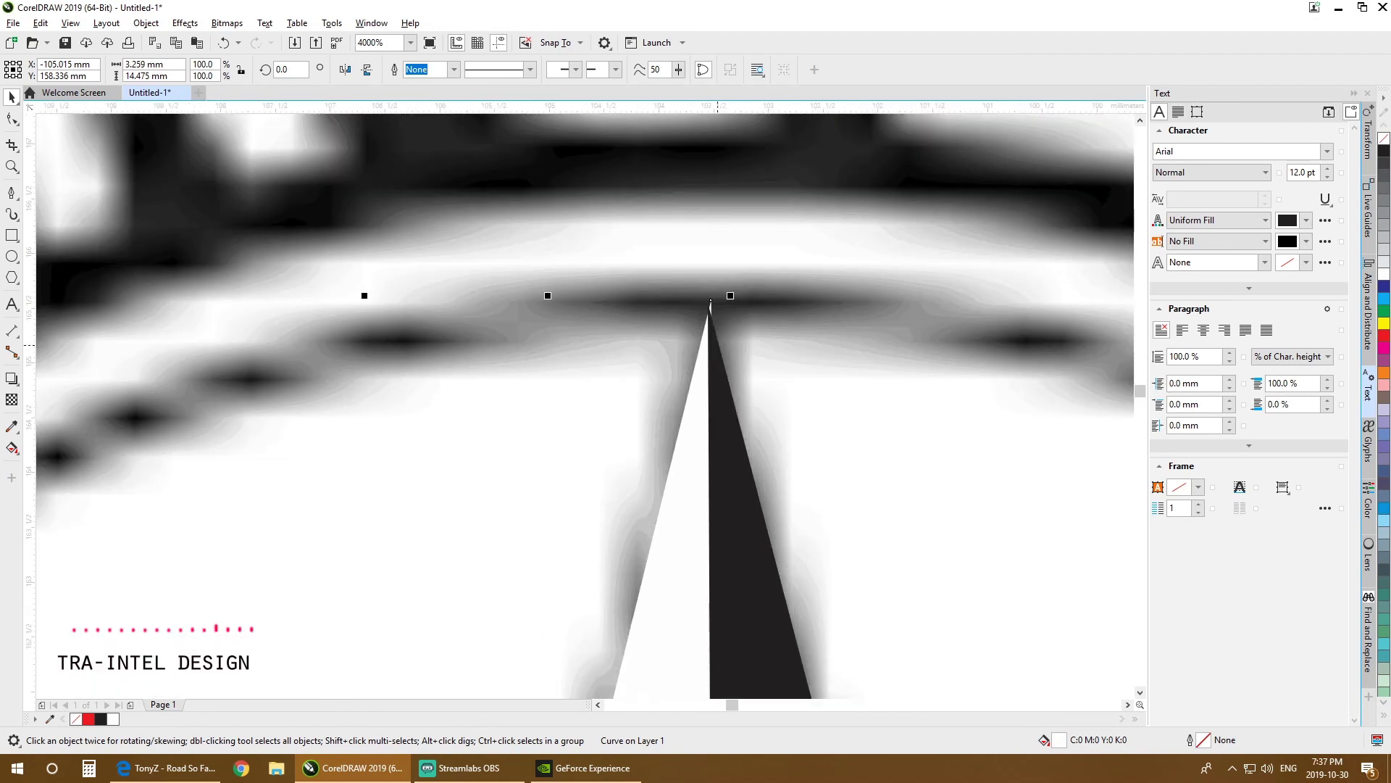
Step: Align the black half's tip with the edge of the white half and group the two halves
scroll(718, 345, up, 2)
drag(717, 345, 727, 352)
scroll(727, 351, down, 2)
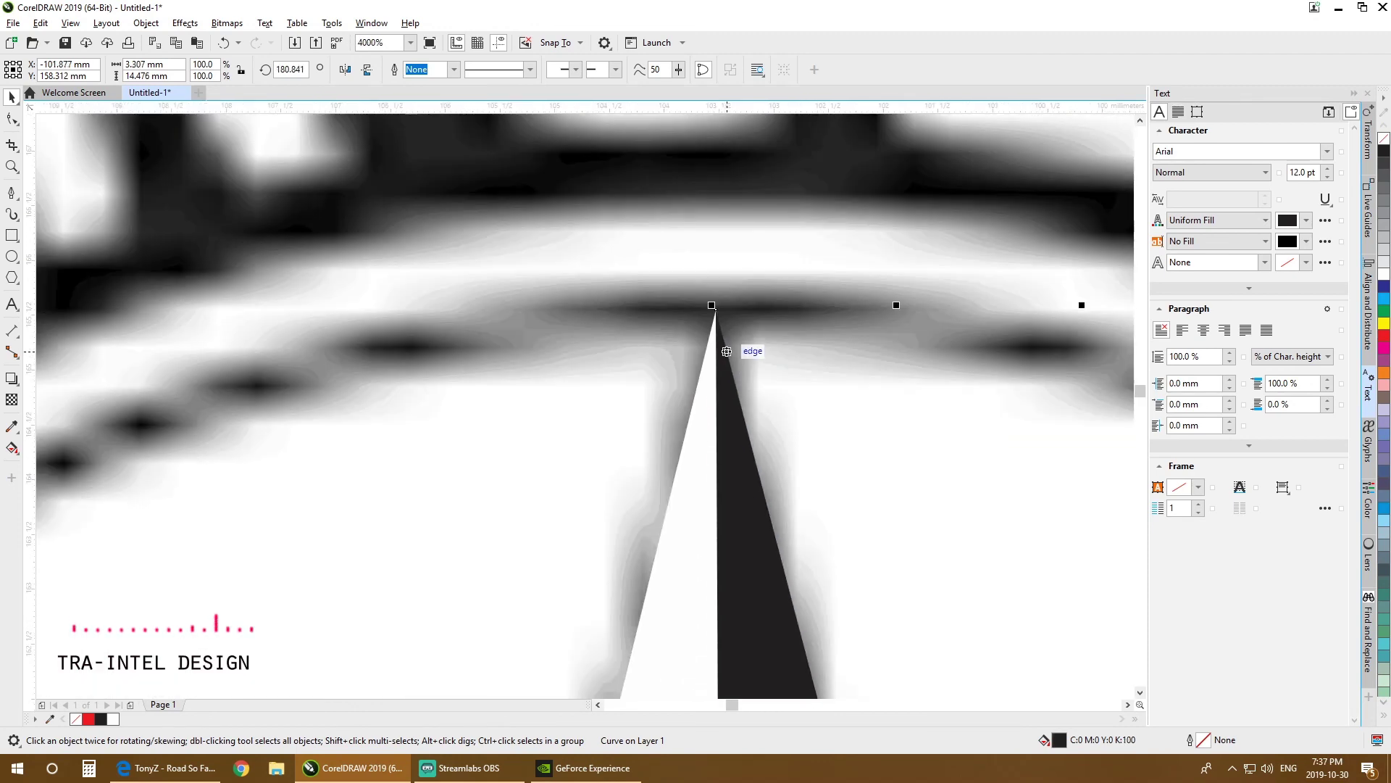
scroll(727, 350, down, 8)
drag(774, 460, 773, 460)
key(ctrl+g)
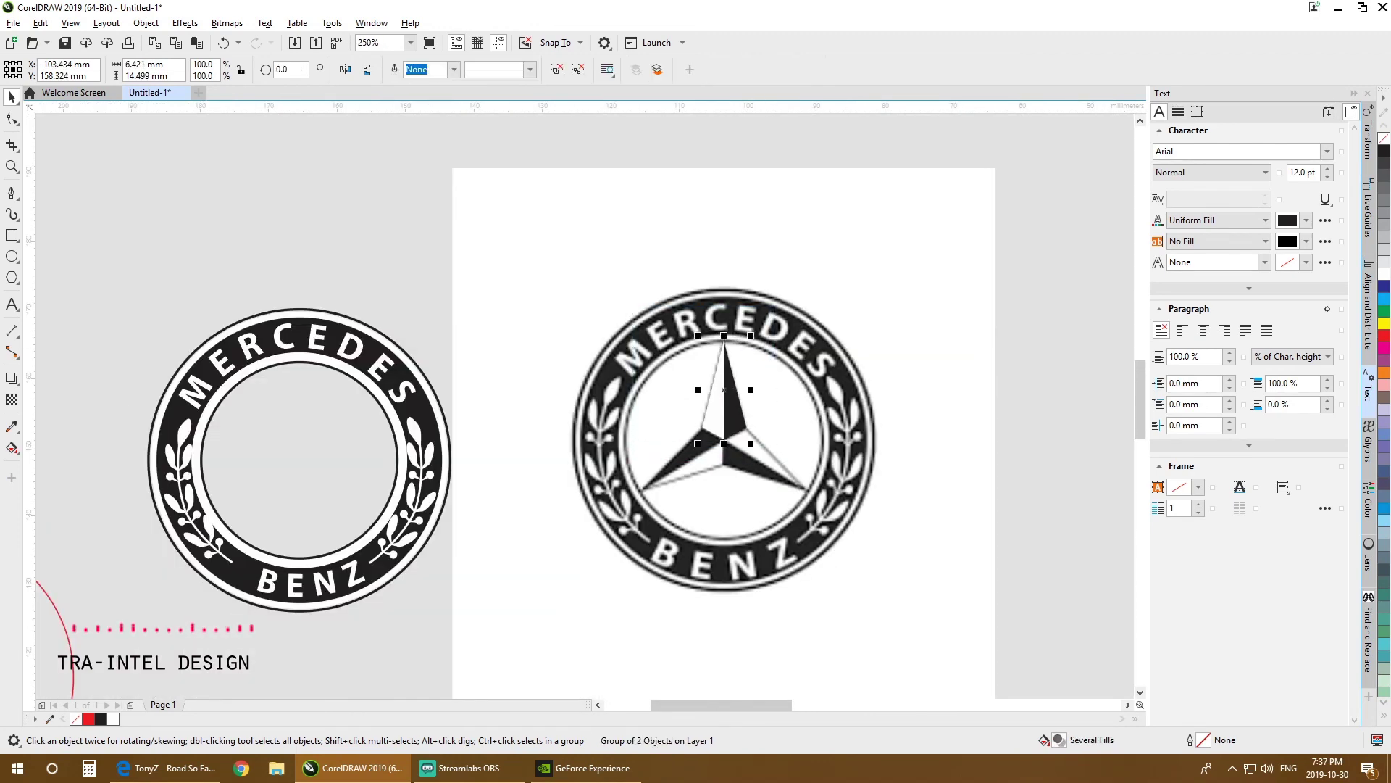
Step: Set the grouped arm's center of rotation at its lower point in the middle of the star
scroll(746, 445, up, 2)
click(699, 345)
drag(669, 246, 674, 276)
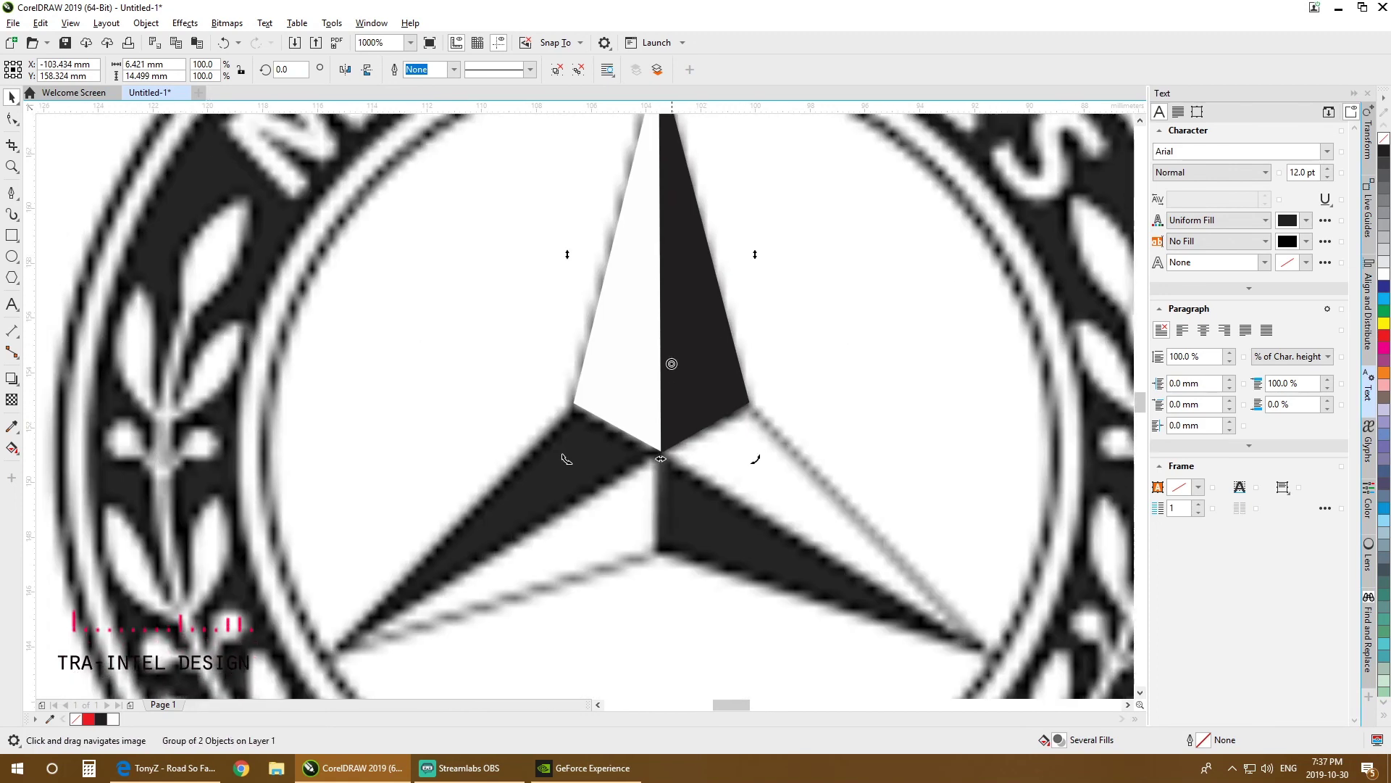
drag(672, 363, 661, 452)
scroll(707, 492, down, 2)
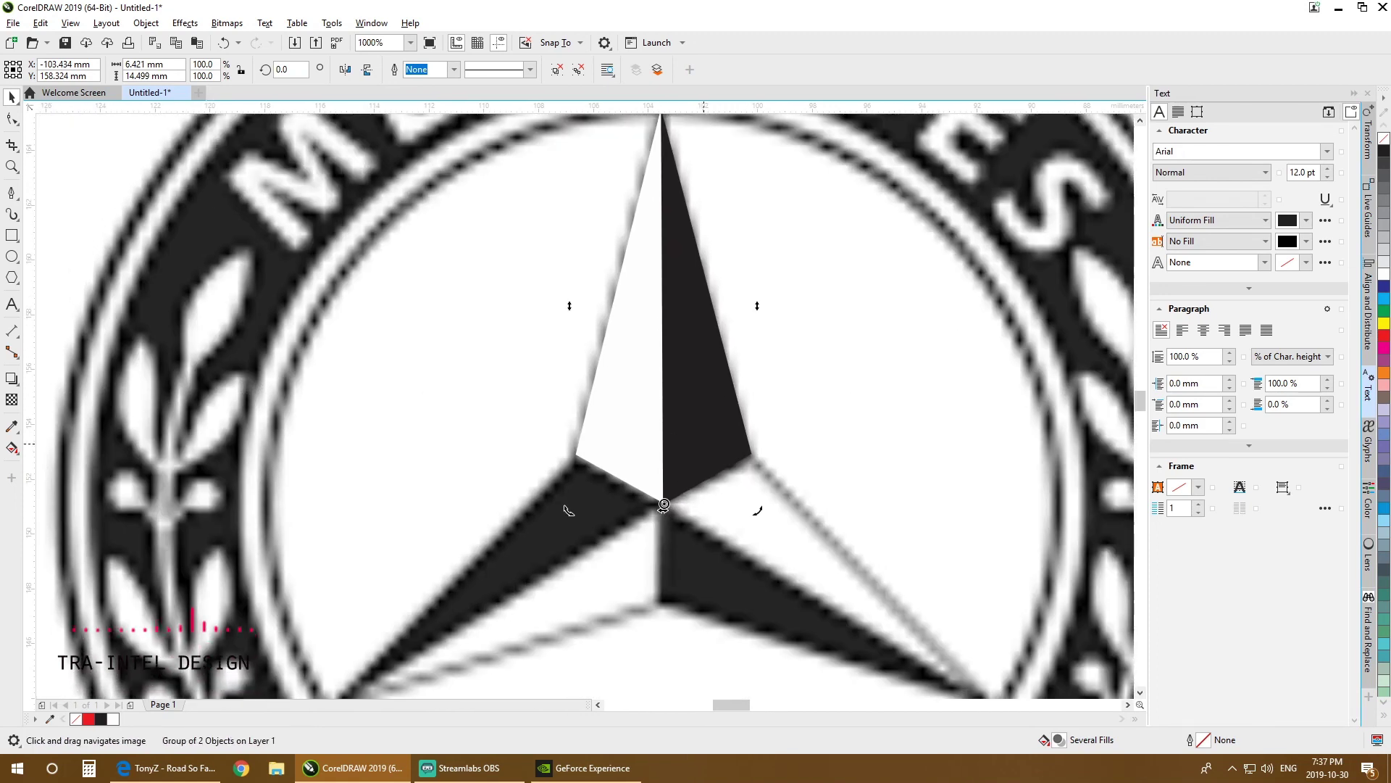
Step: Rotate copies of the grouped arm about the star's center to 240° and 120°, forming the two lower arms
mouse_move(731, 373)
mouse_down()
mouse_move(834, 366)
mouse_move(865, 504)
mouse_move(806, 610)
mouse_move(857, 639)
mouse_up()
right_click(857, 639)
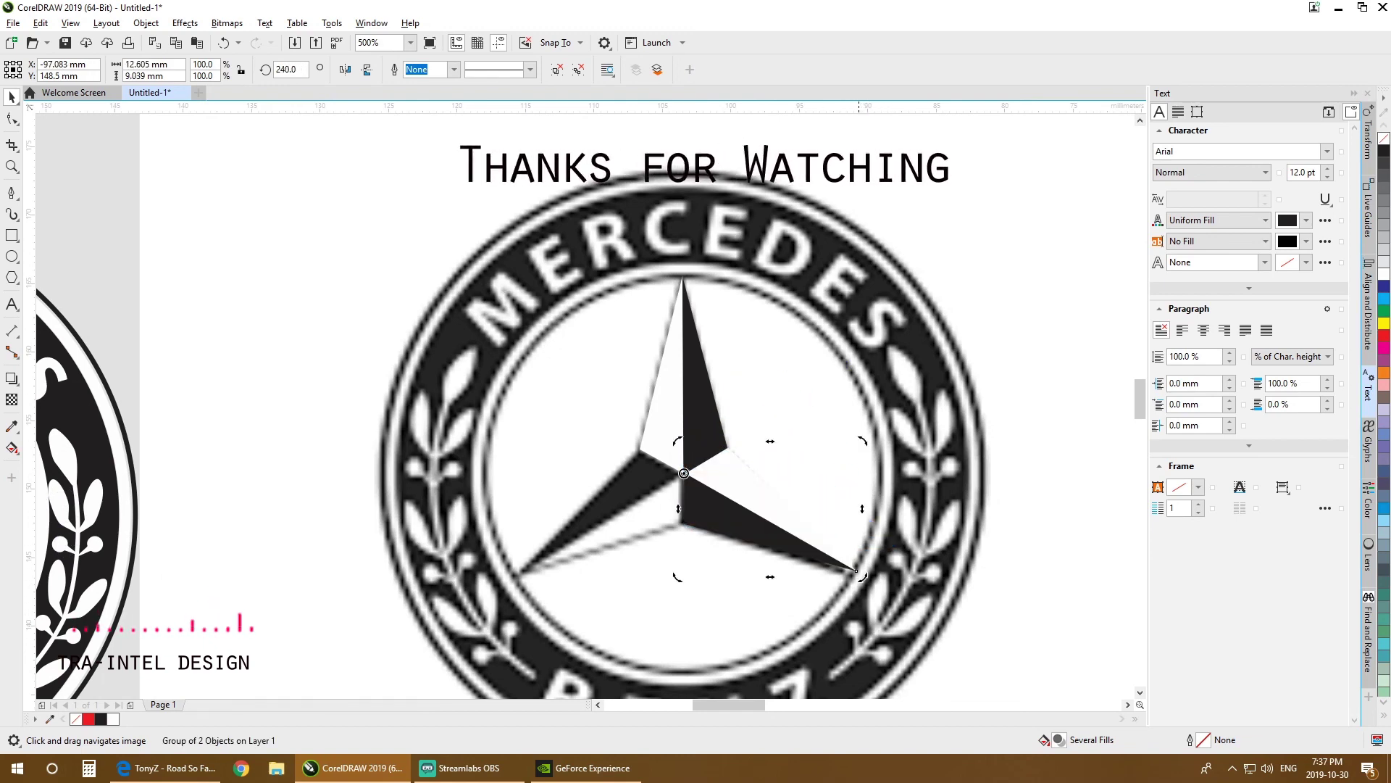
drag(863, 577, 475, 617)
drag(515, 573, 514, 572)
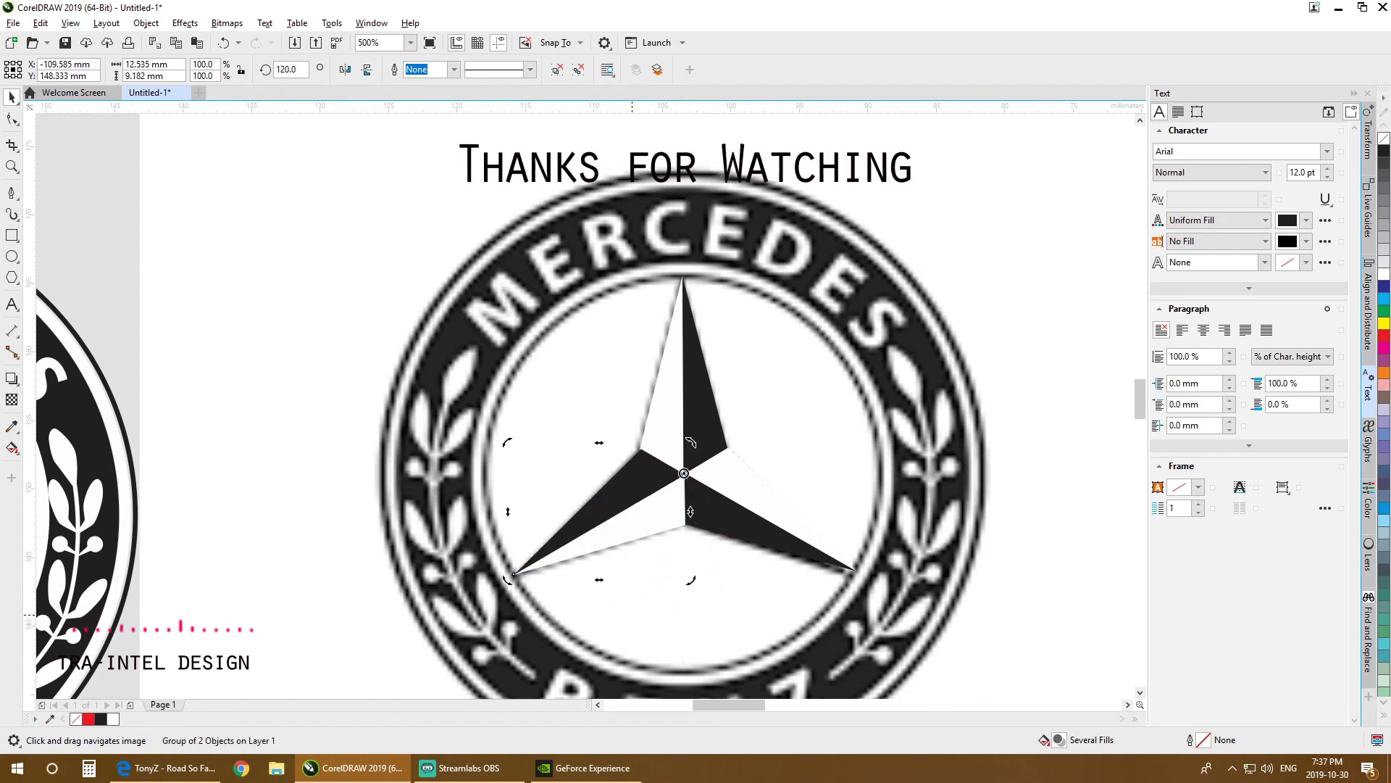
Step: Group the three star arms into a single star
scroll(679, 569, down, 2)
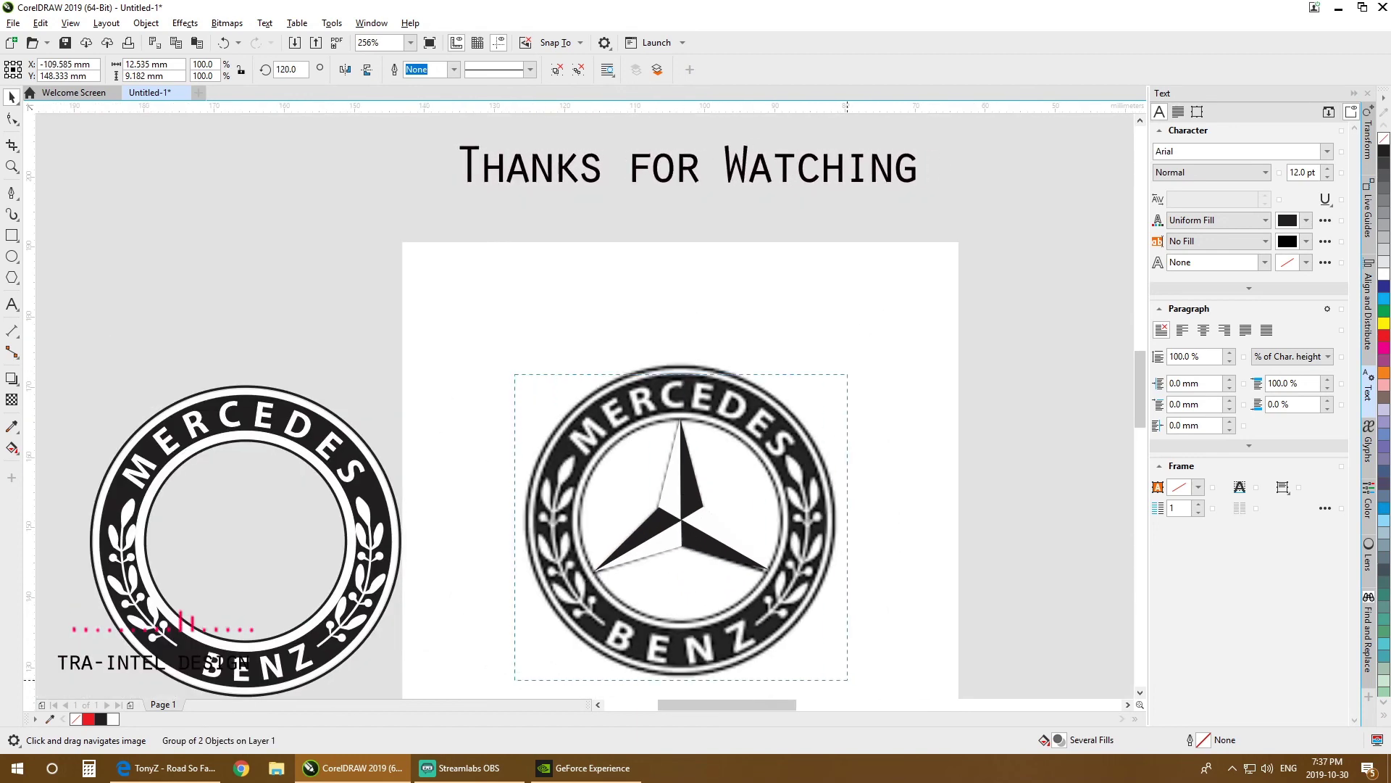
drag(847, 679, 837, 662)
key(ctrl+g)
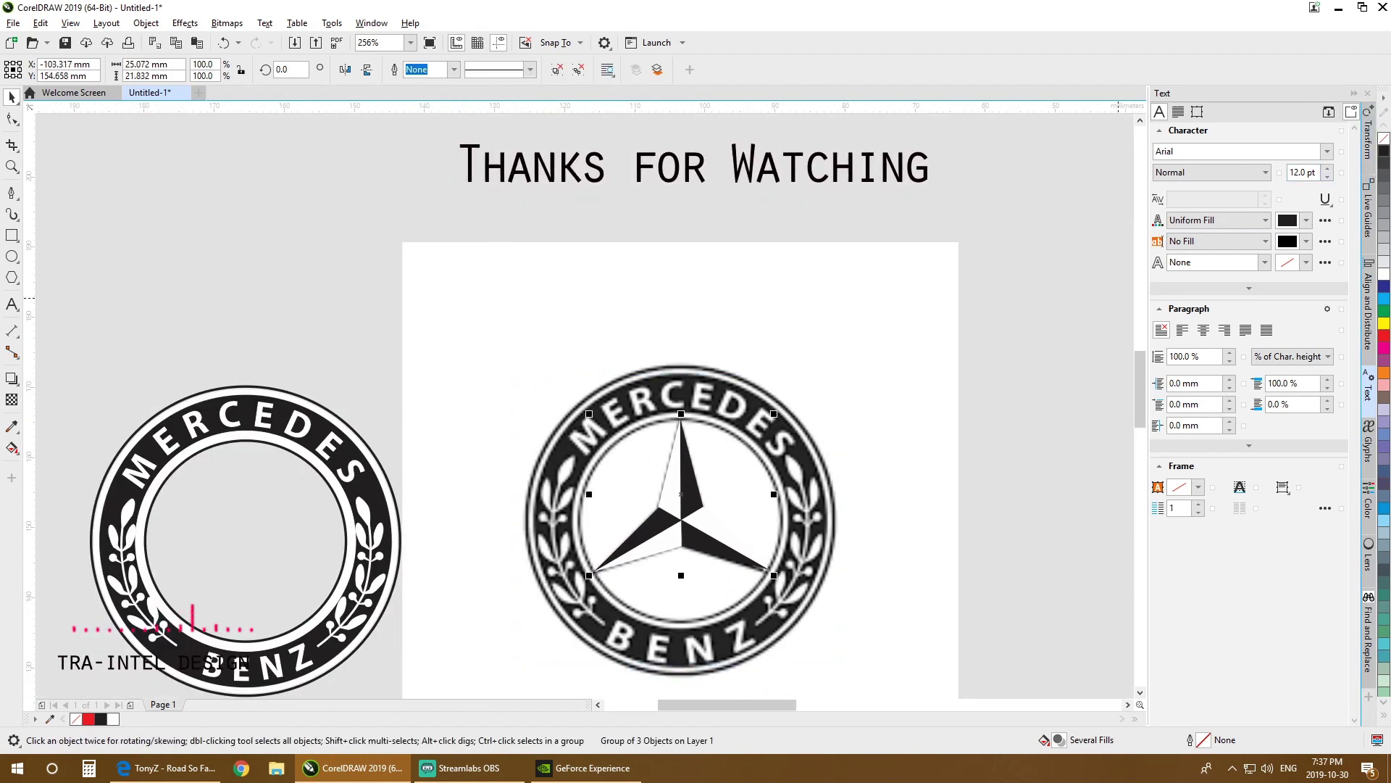
Step: Give the grouped star a 0.5 pt black outline
right_click(1384, 151)
scroll(683, 509, up, 1)
scroll(728, 506, up, 2)
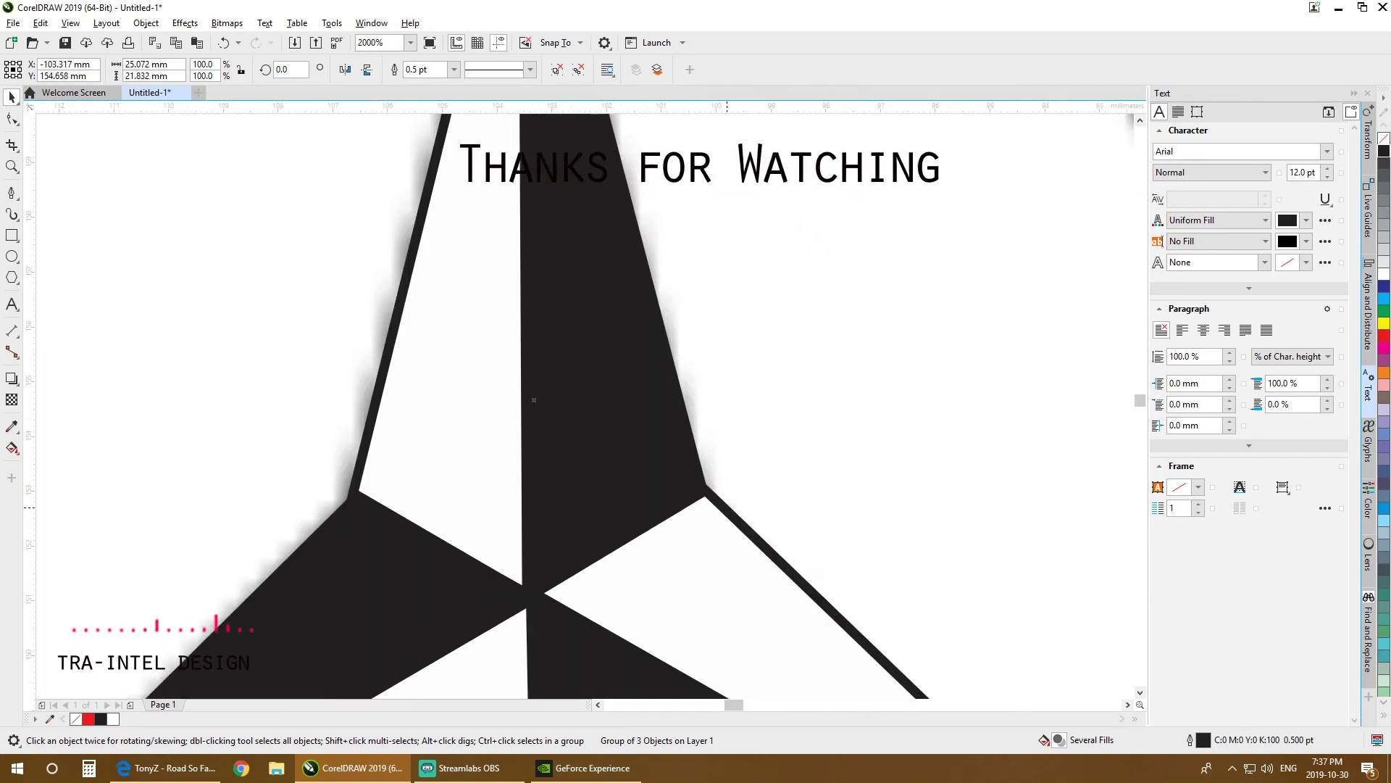
scroll(727, 507, down, 2)
scroll(817, 517, down, 2)
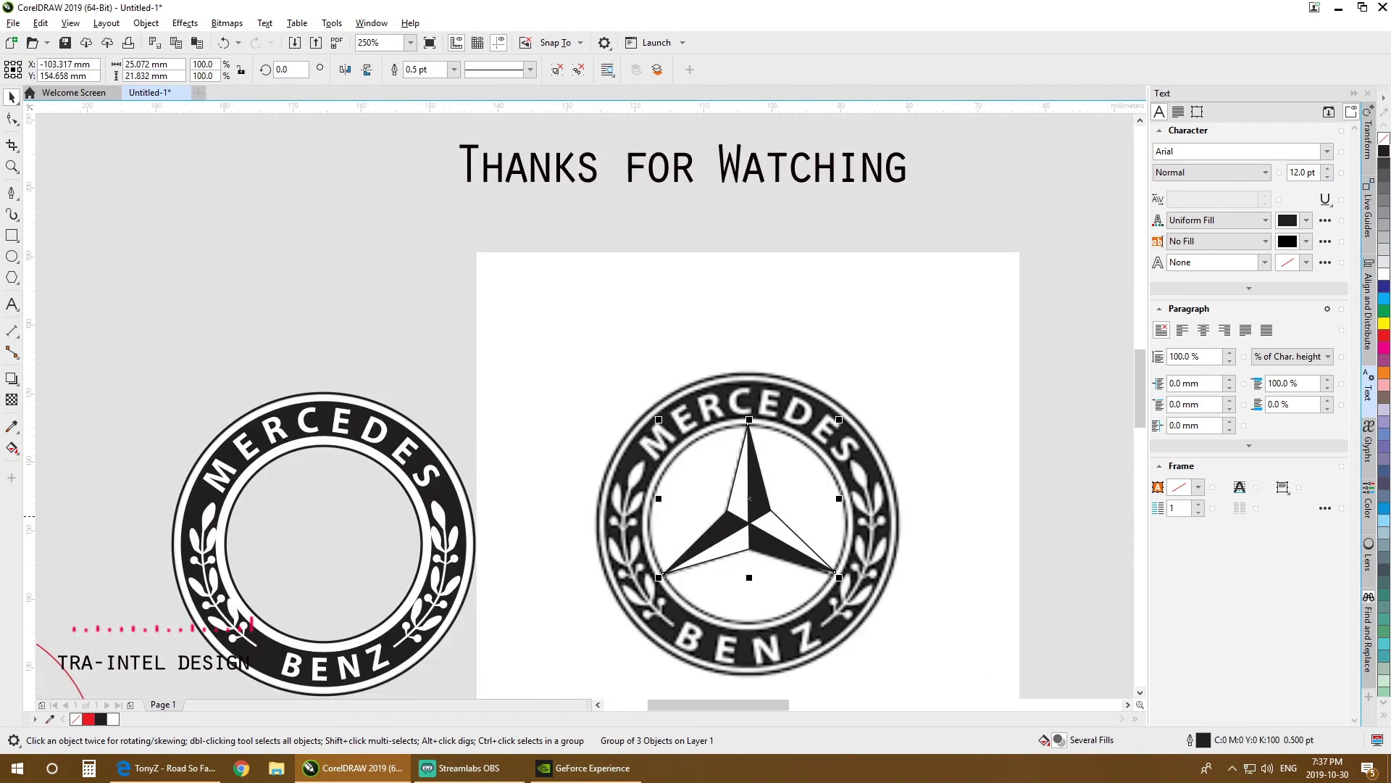
Step: Align the star's center horizontally and vertically with the redrawn ring emblem
shift+click(436, 451)
key(c)
key(e)
key(Escape)
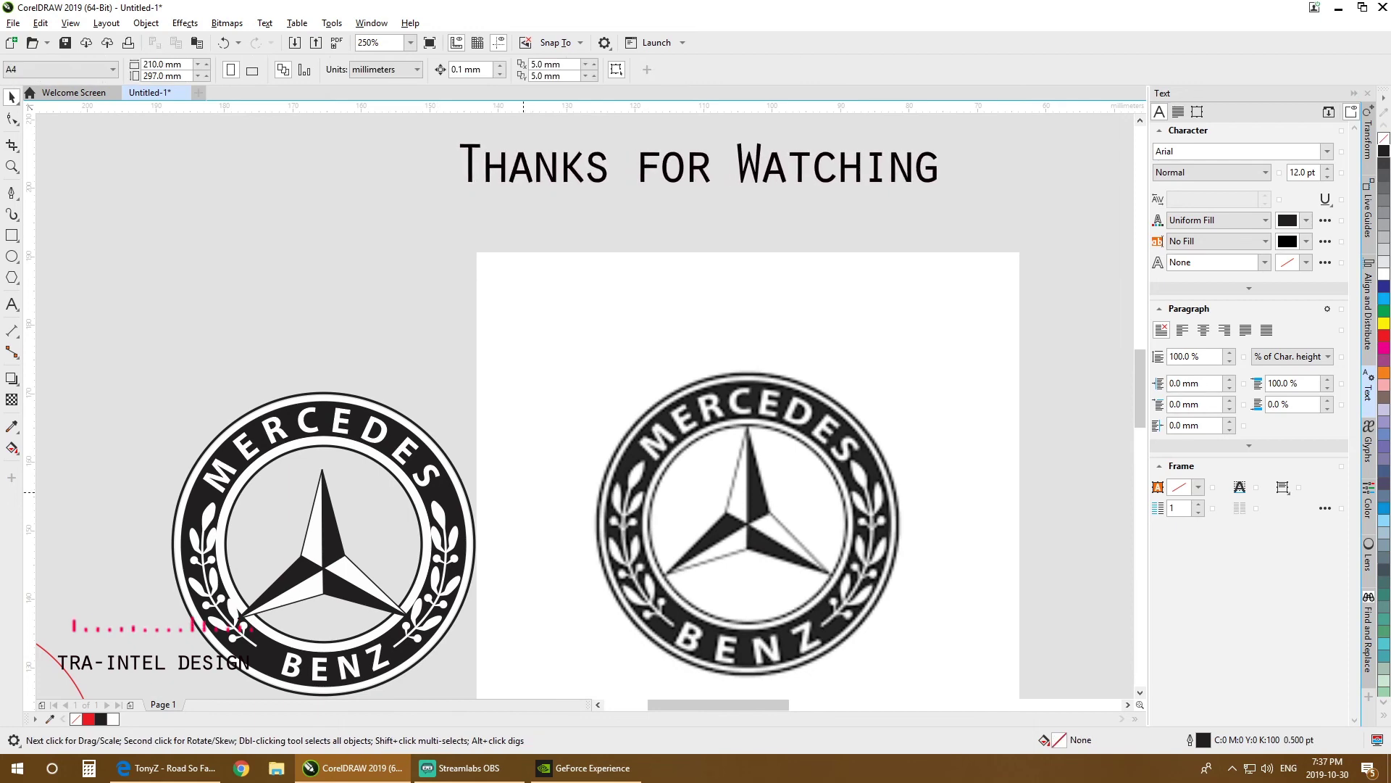
Step: Move the star up so the point where its arms meet sits at the center of the rings
drag(353, 464, 624, 392)
click(604, 447)
scroll(603, 447, up, 1)
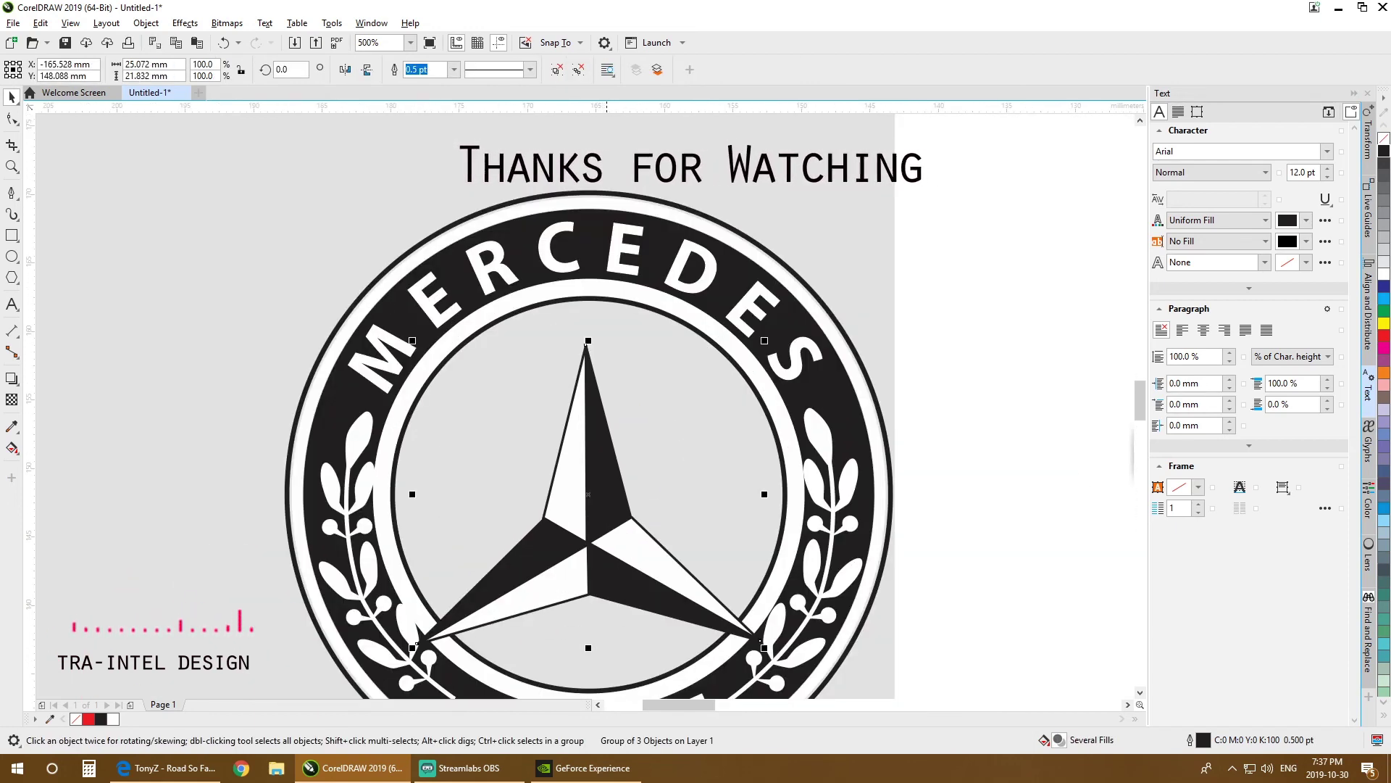
shift+click(648, 301)
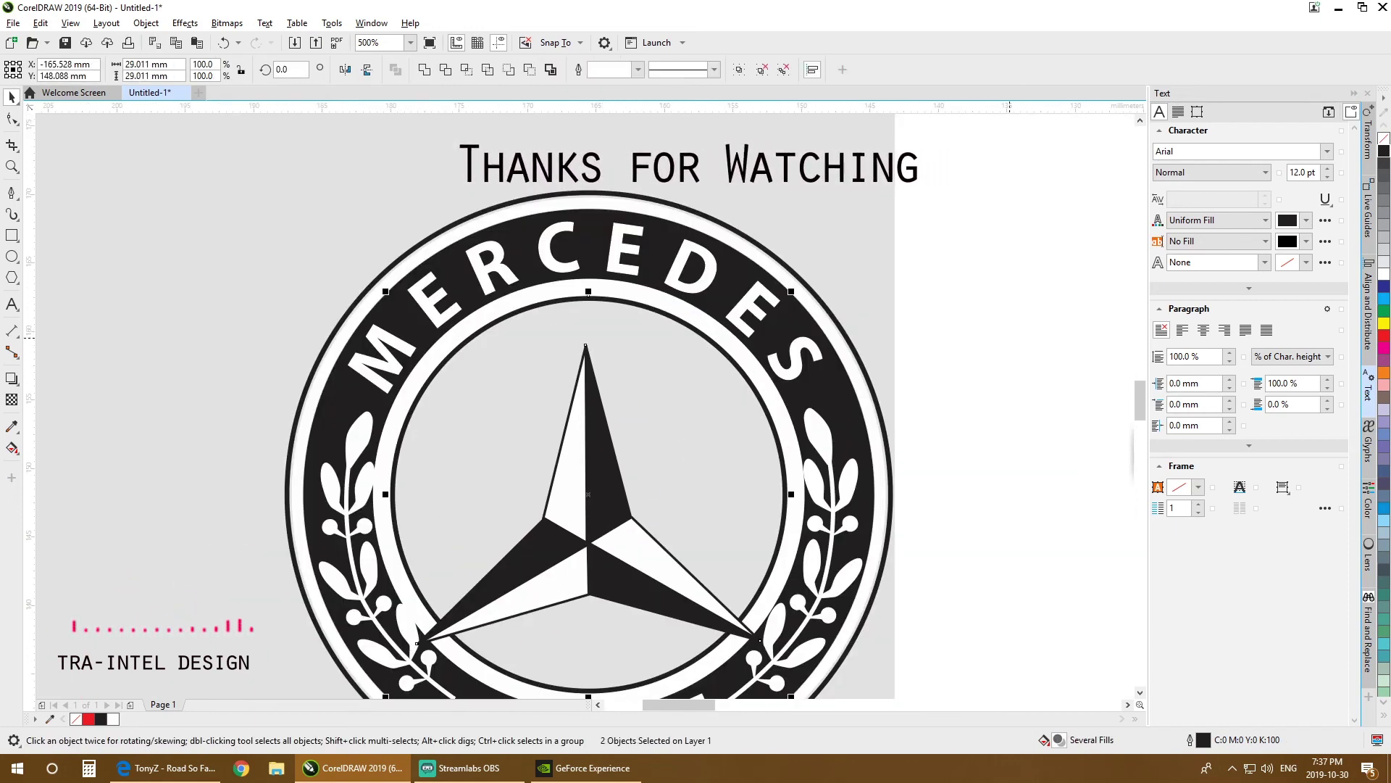
scroll(529, 526, down, 2)
click(559, 509)
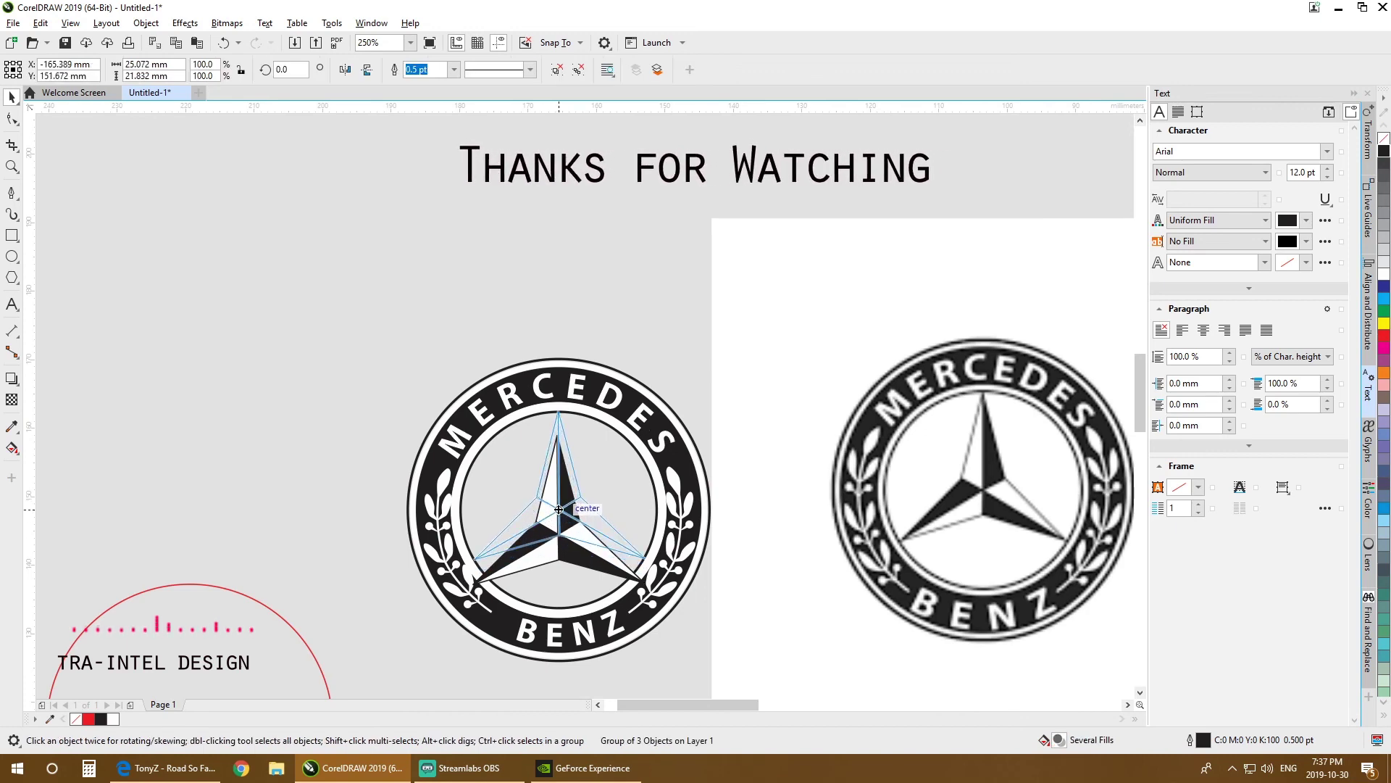
key(Escape)
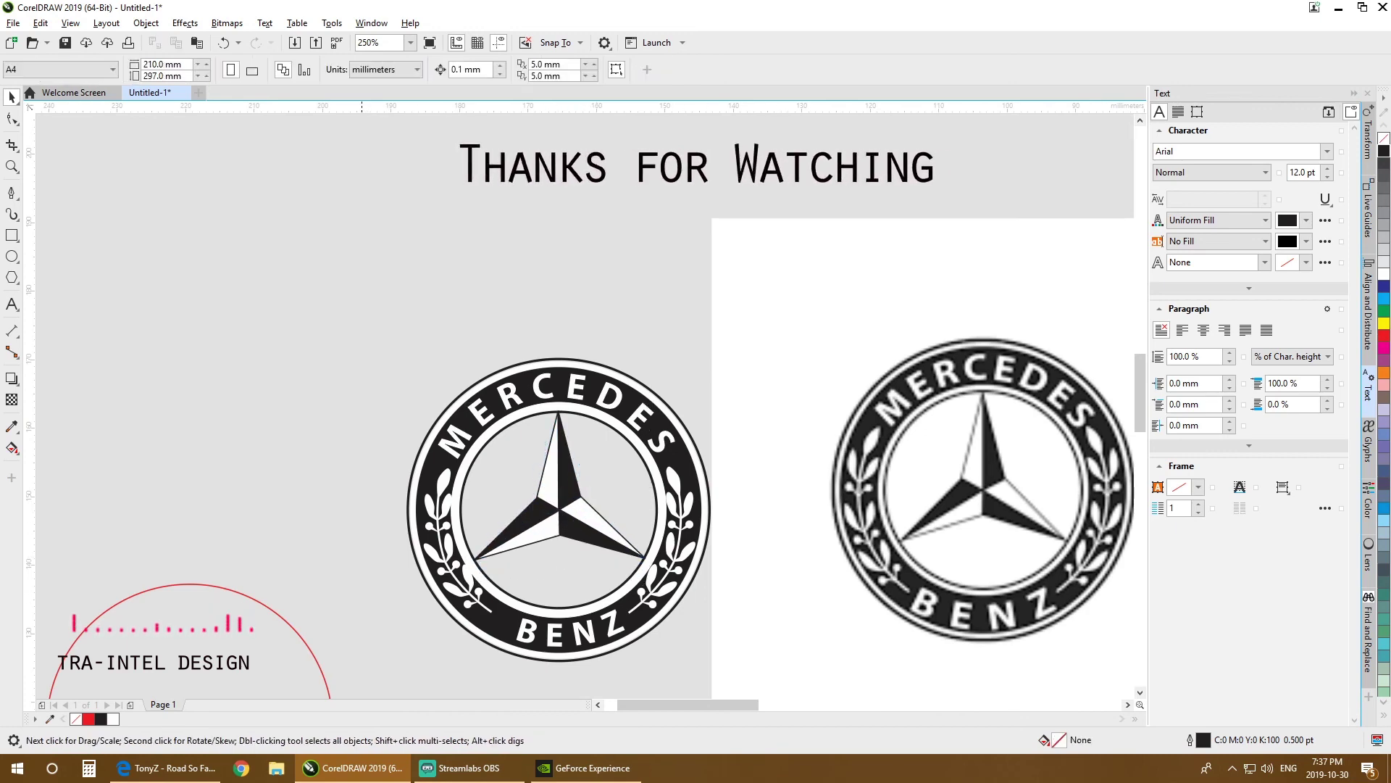
Step: Group all parts of the redrawn logo and delete the leftover red circle beside it
drag(351, 304, 740, 678)
key(ctrl+g)
drag(223, 573, 204, 416)
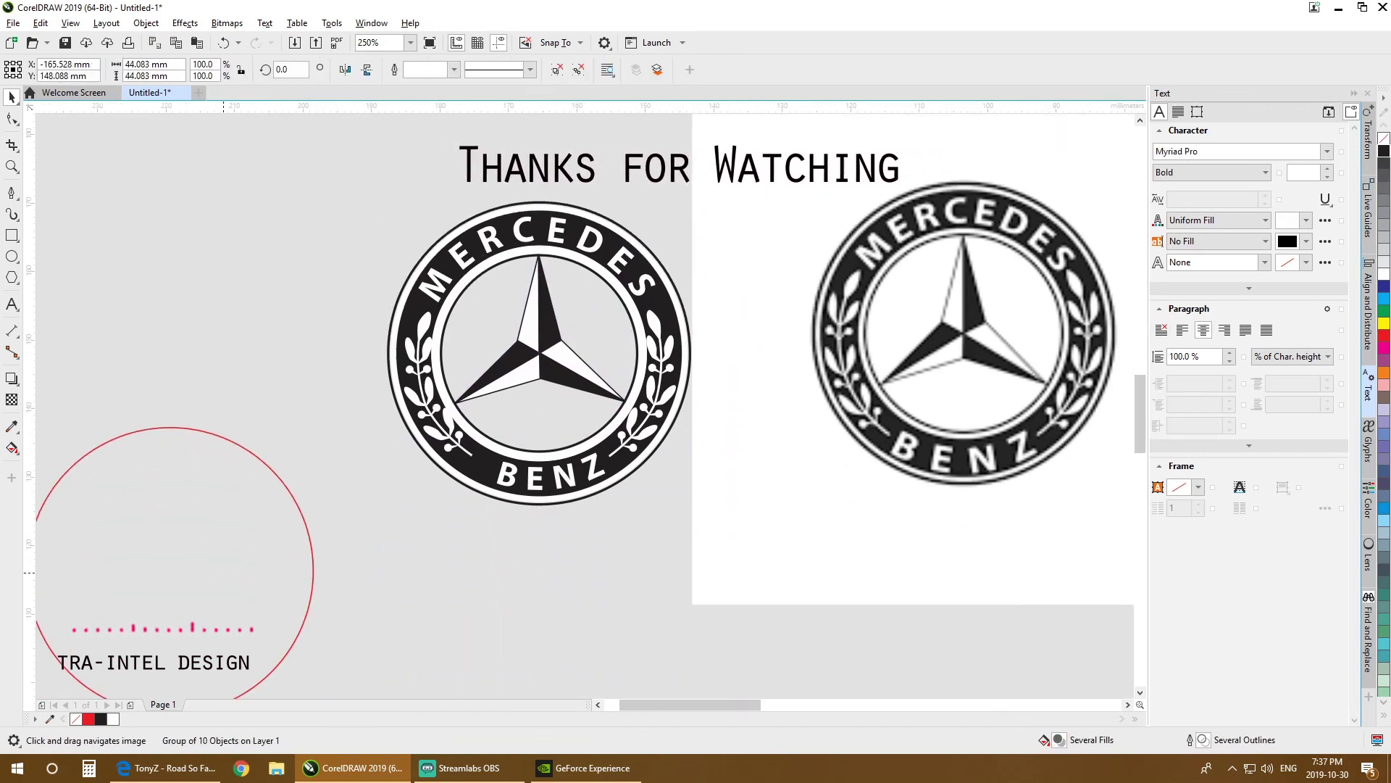
click(206, 432)
key(Delete)
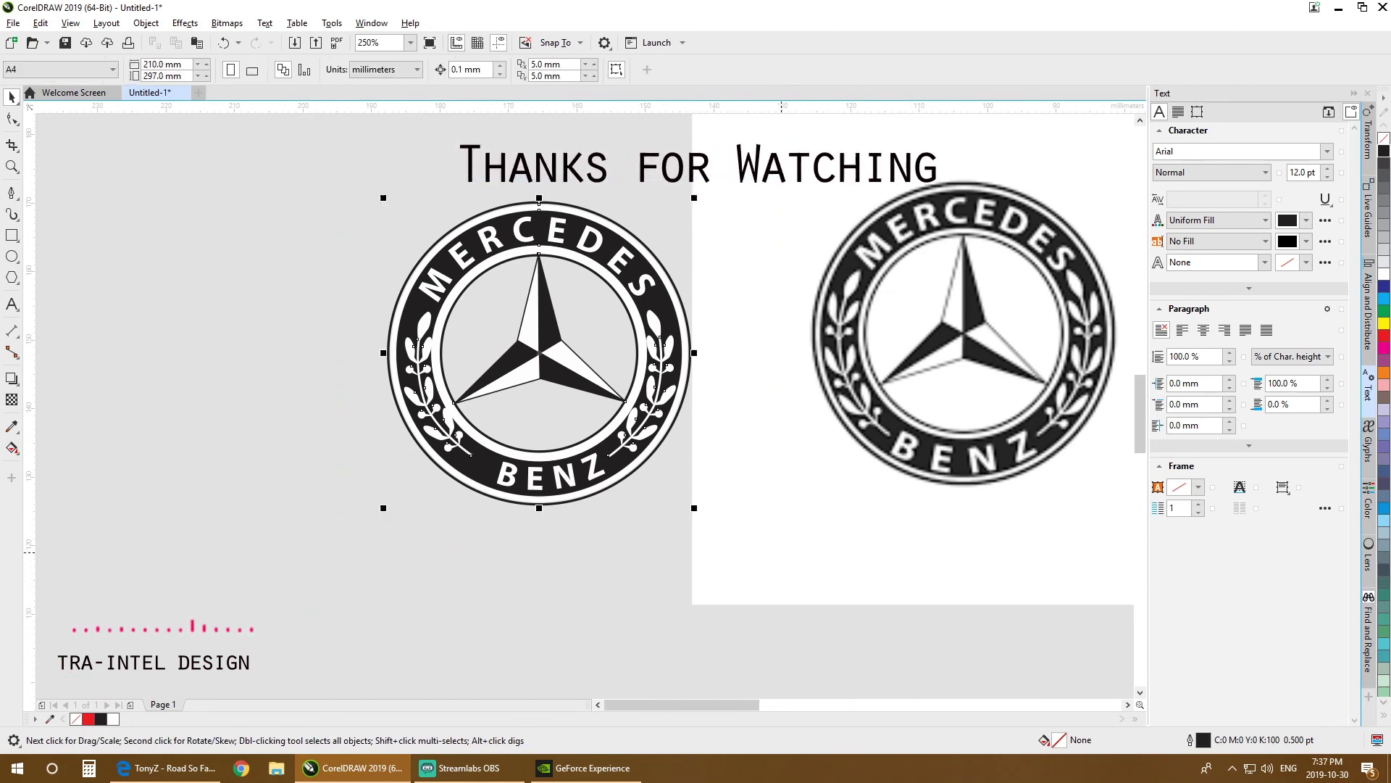